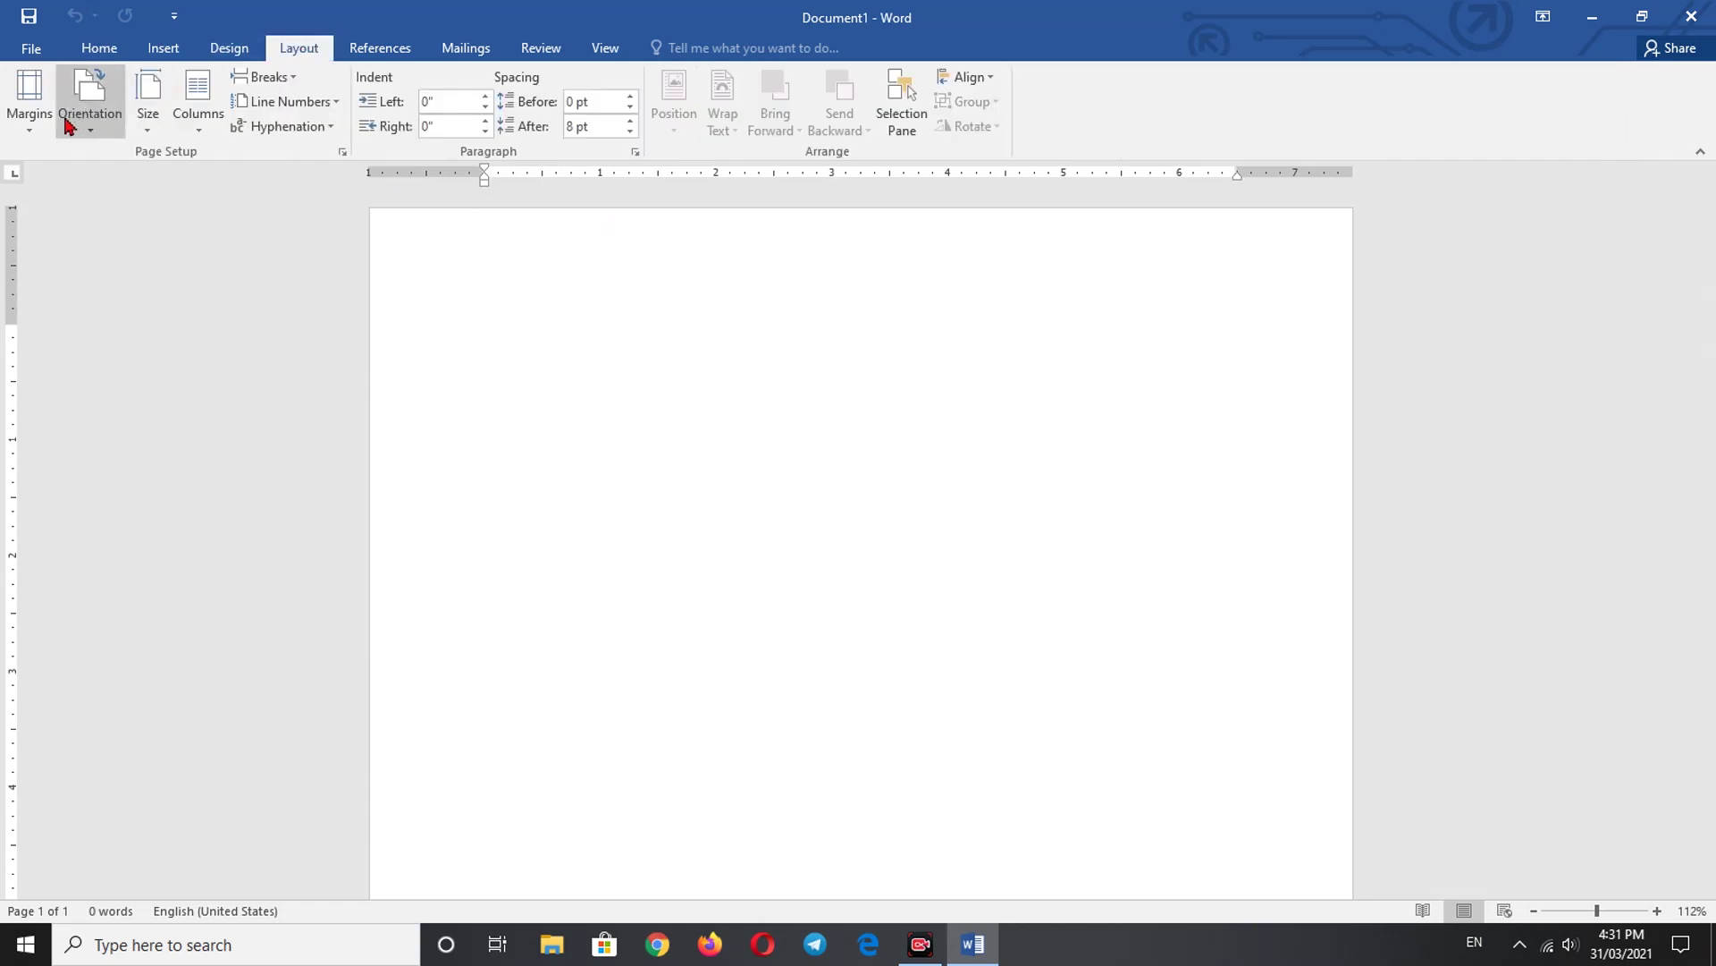
- Keep portrait orientation, set the paper size to A4 and apply Narrow margins
click(100, 134)
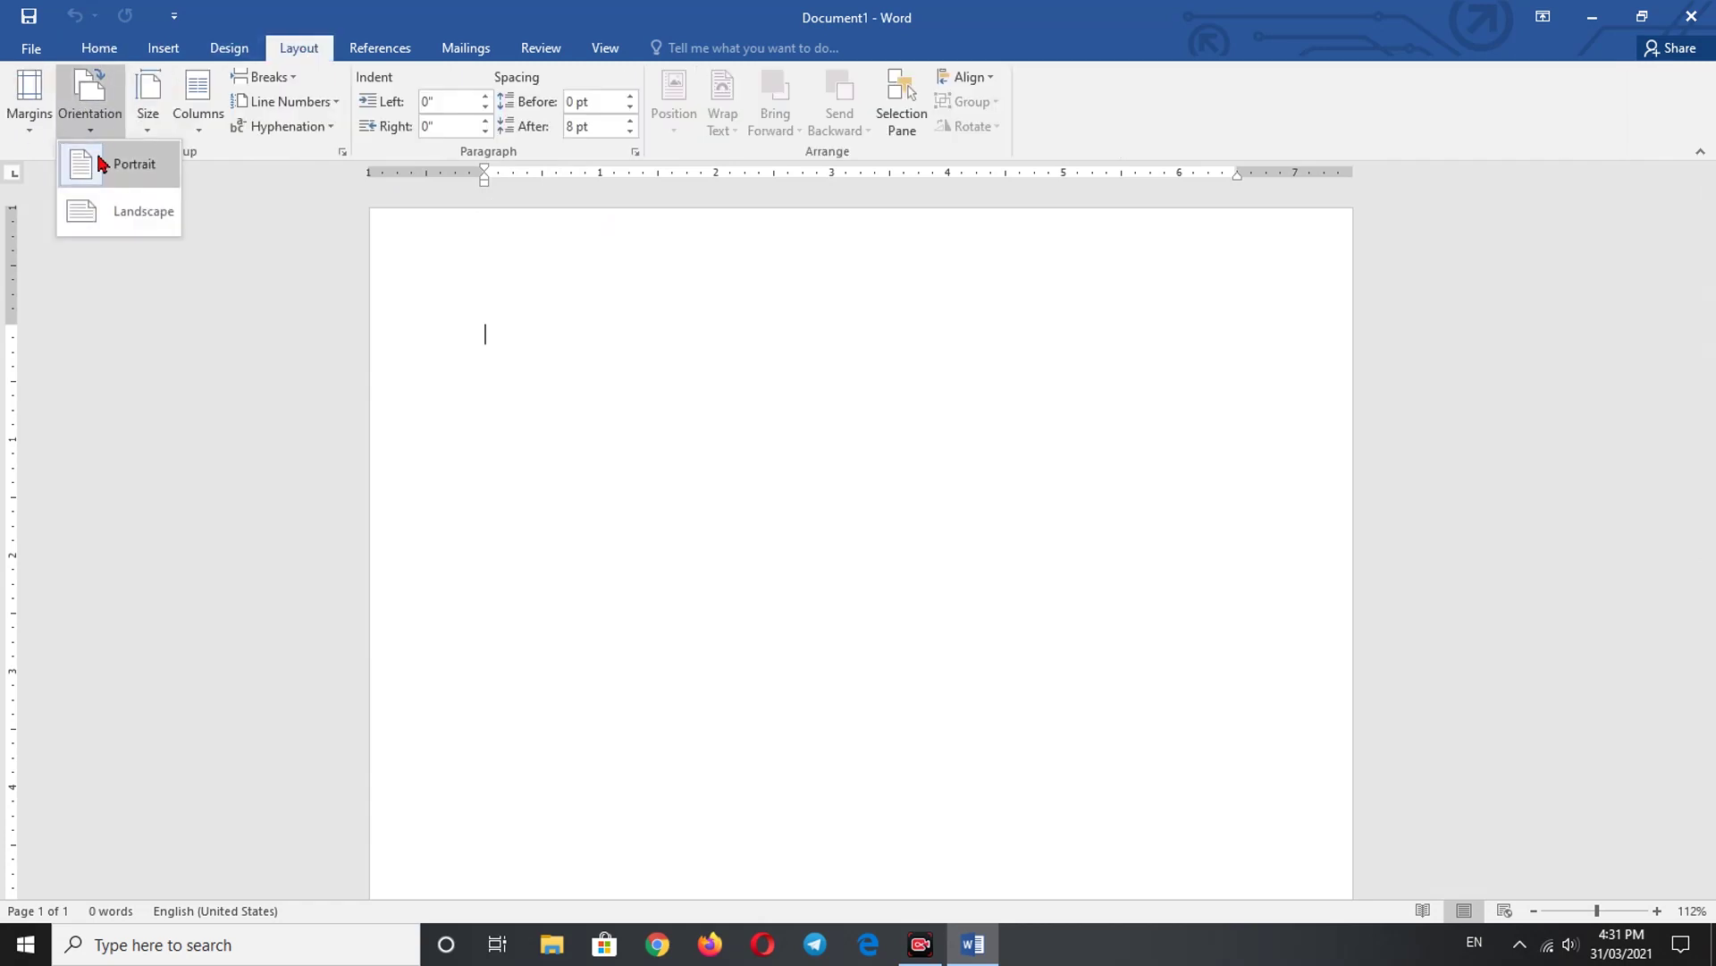
click(155, 141)
click(149, 125)
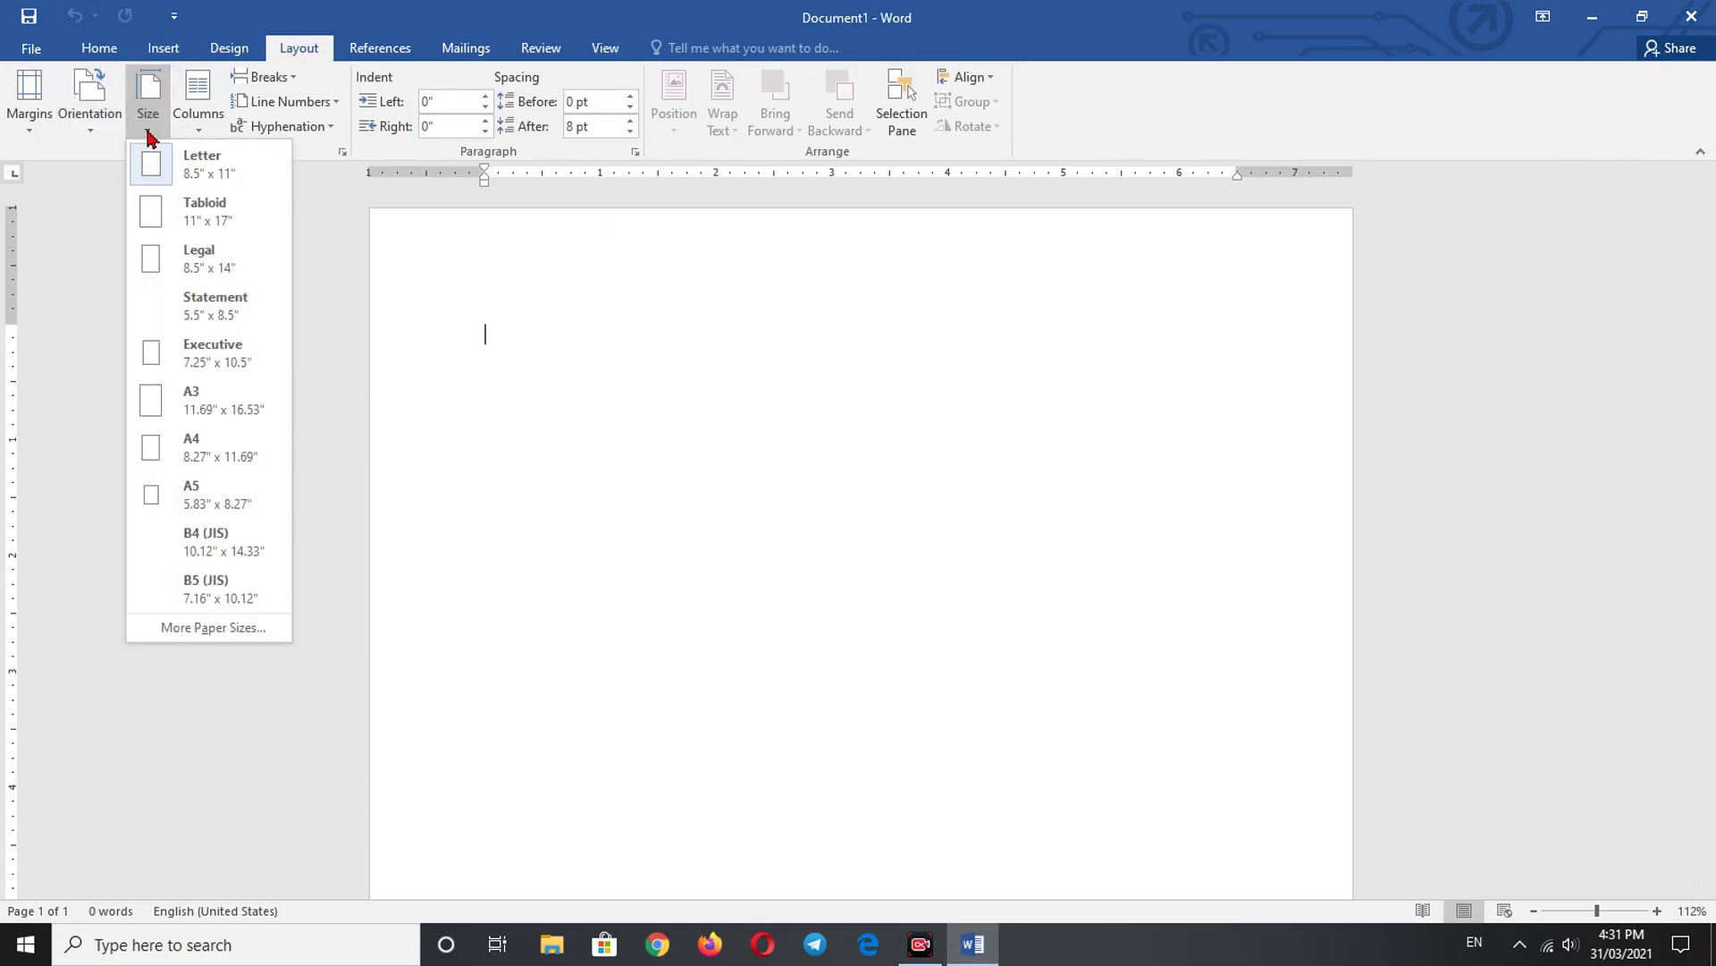
click(223, 461)
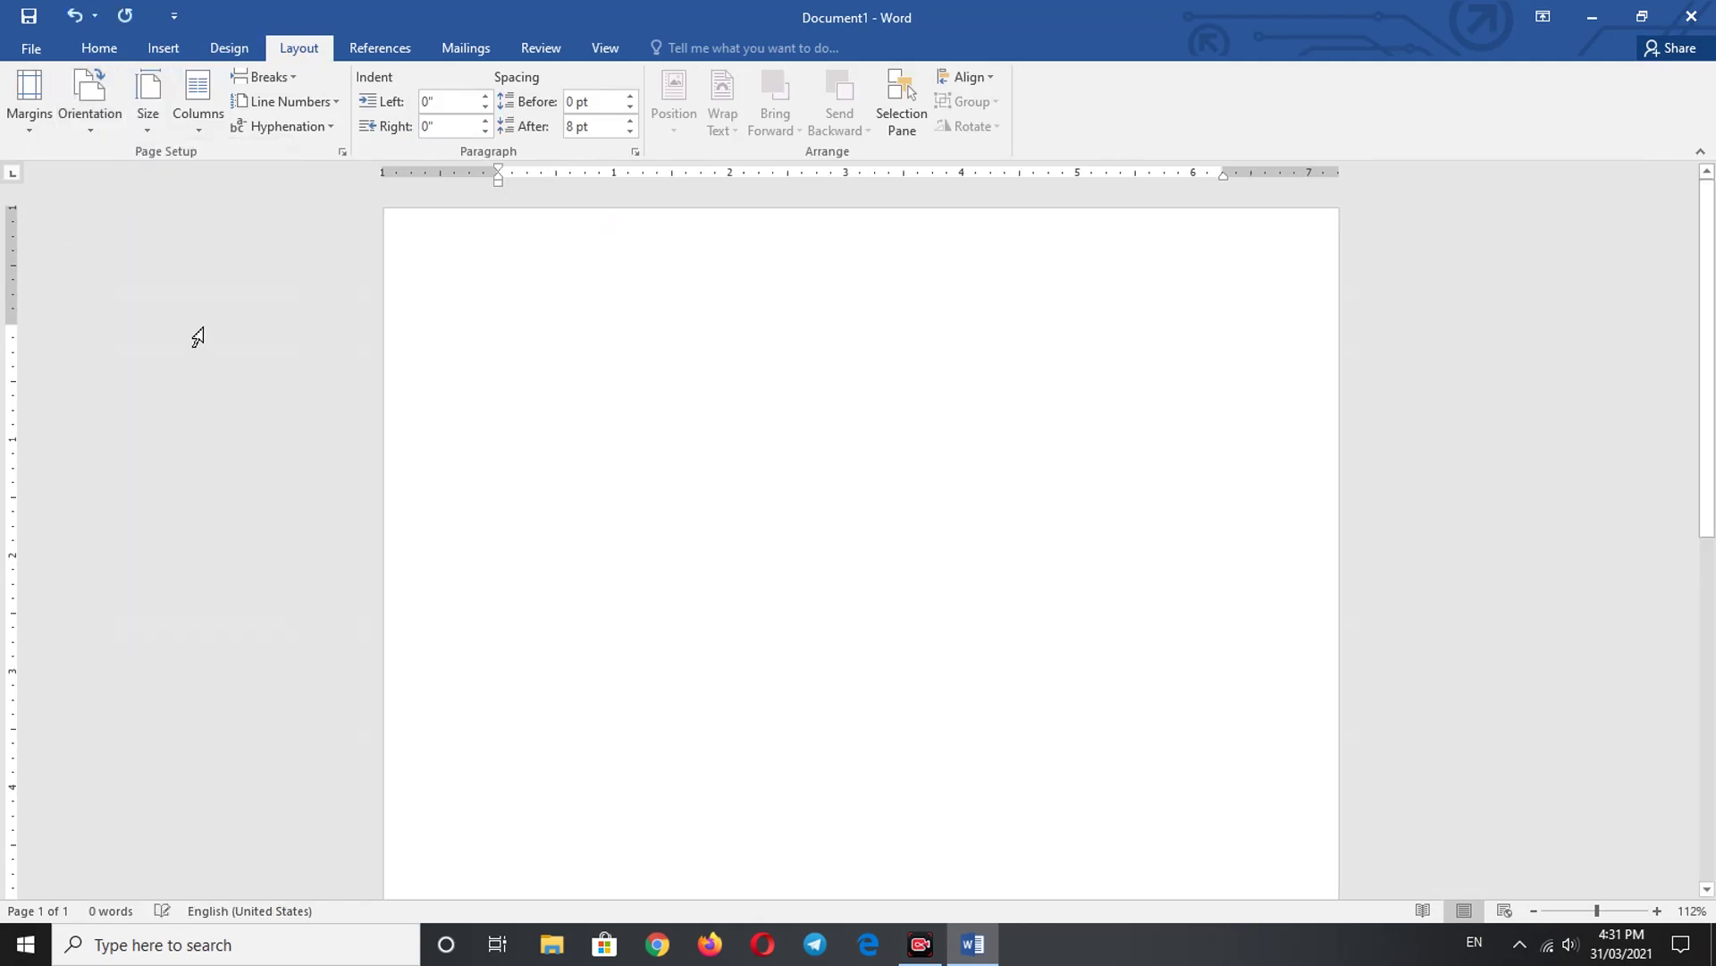
click(29, 98)
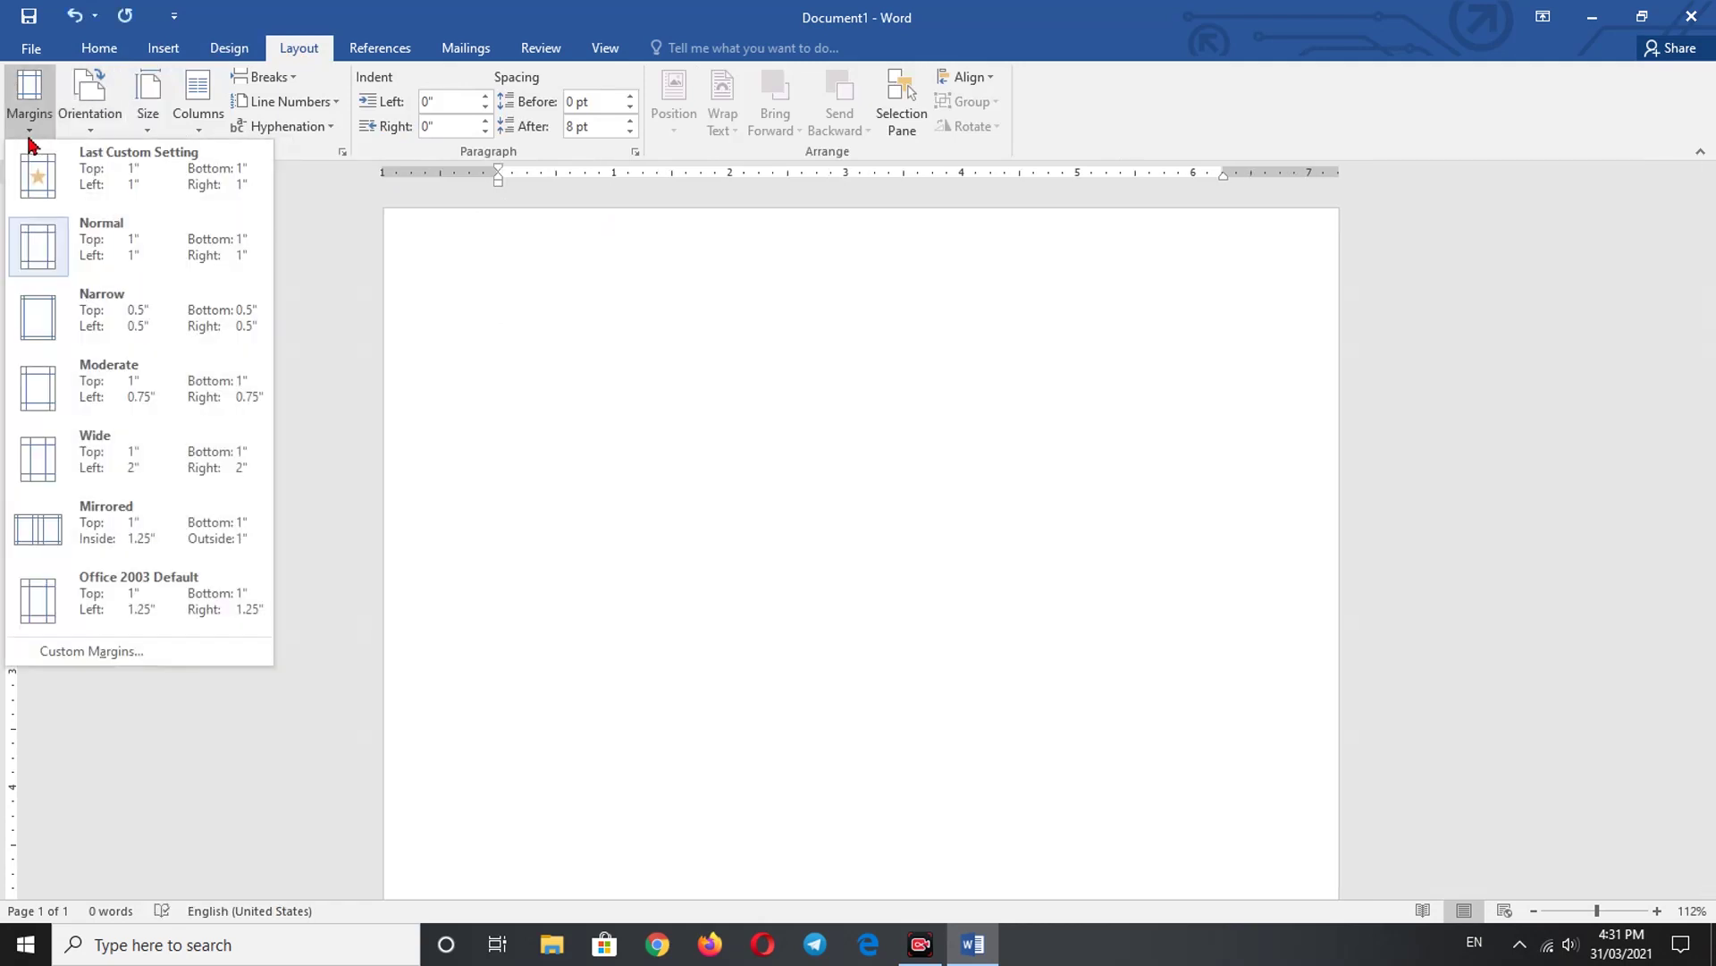
click(65, 312)
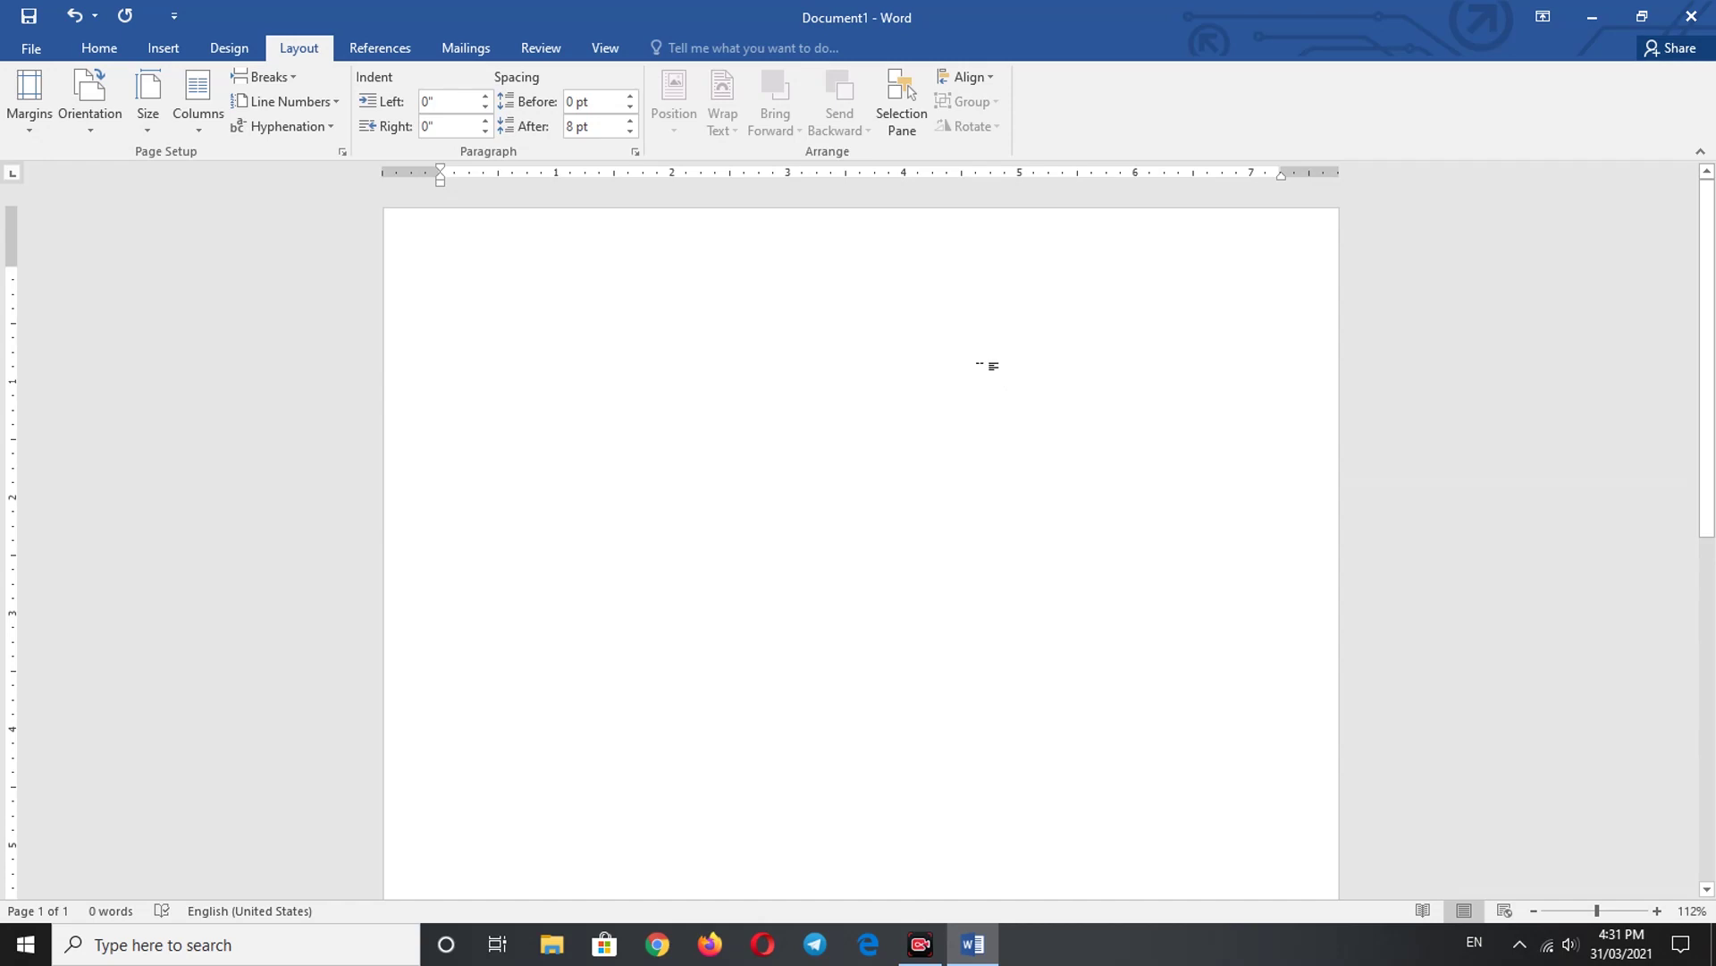
click(177, 52)
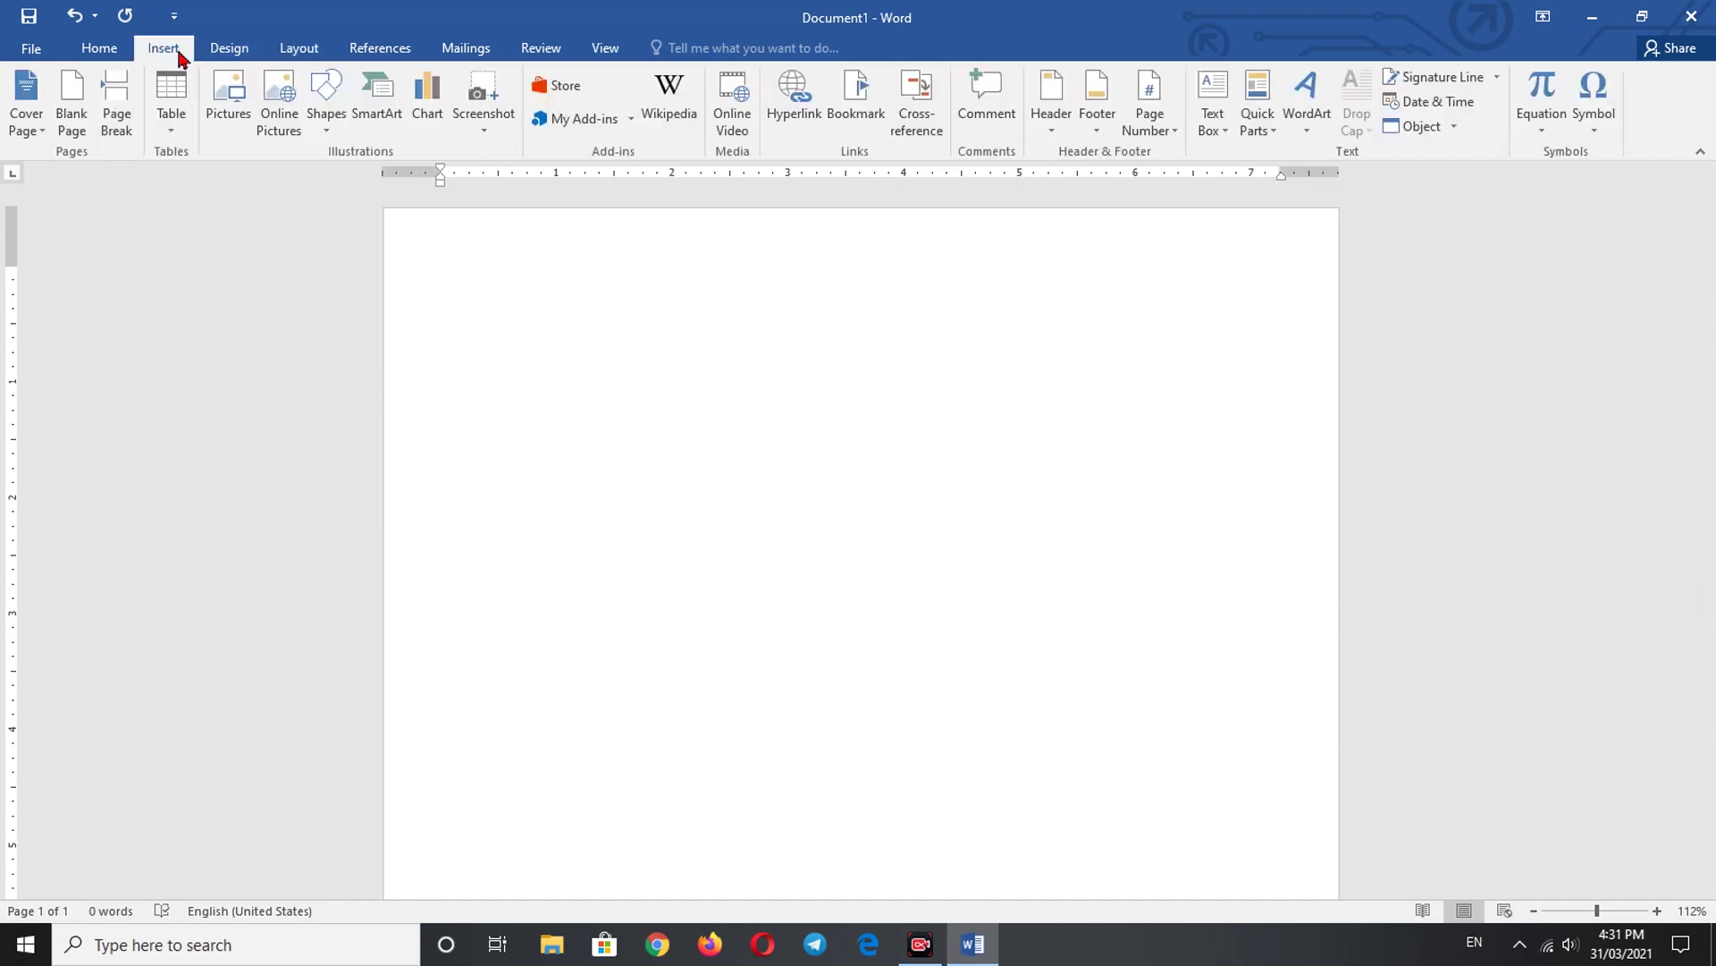
- Draw a blue Flowchart: Manual Input shape across the top of the page
click(326, 126)
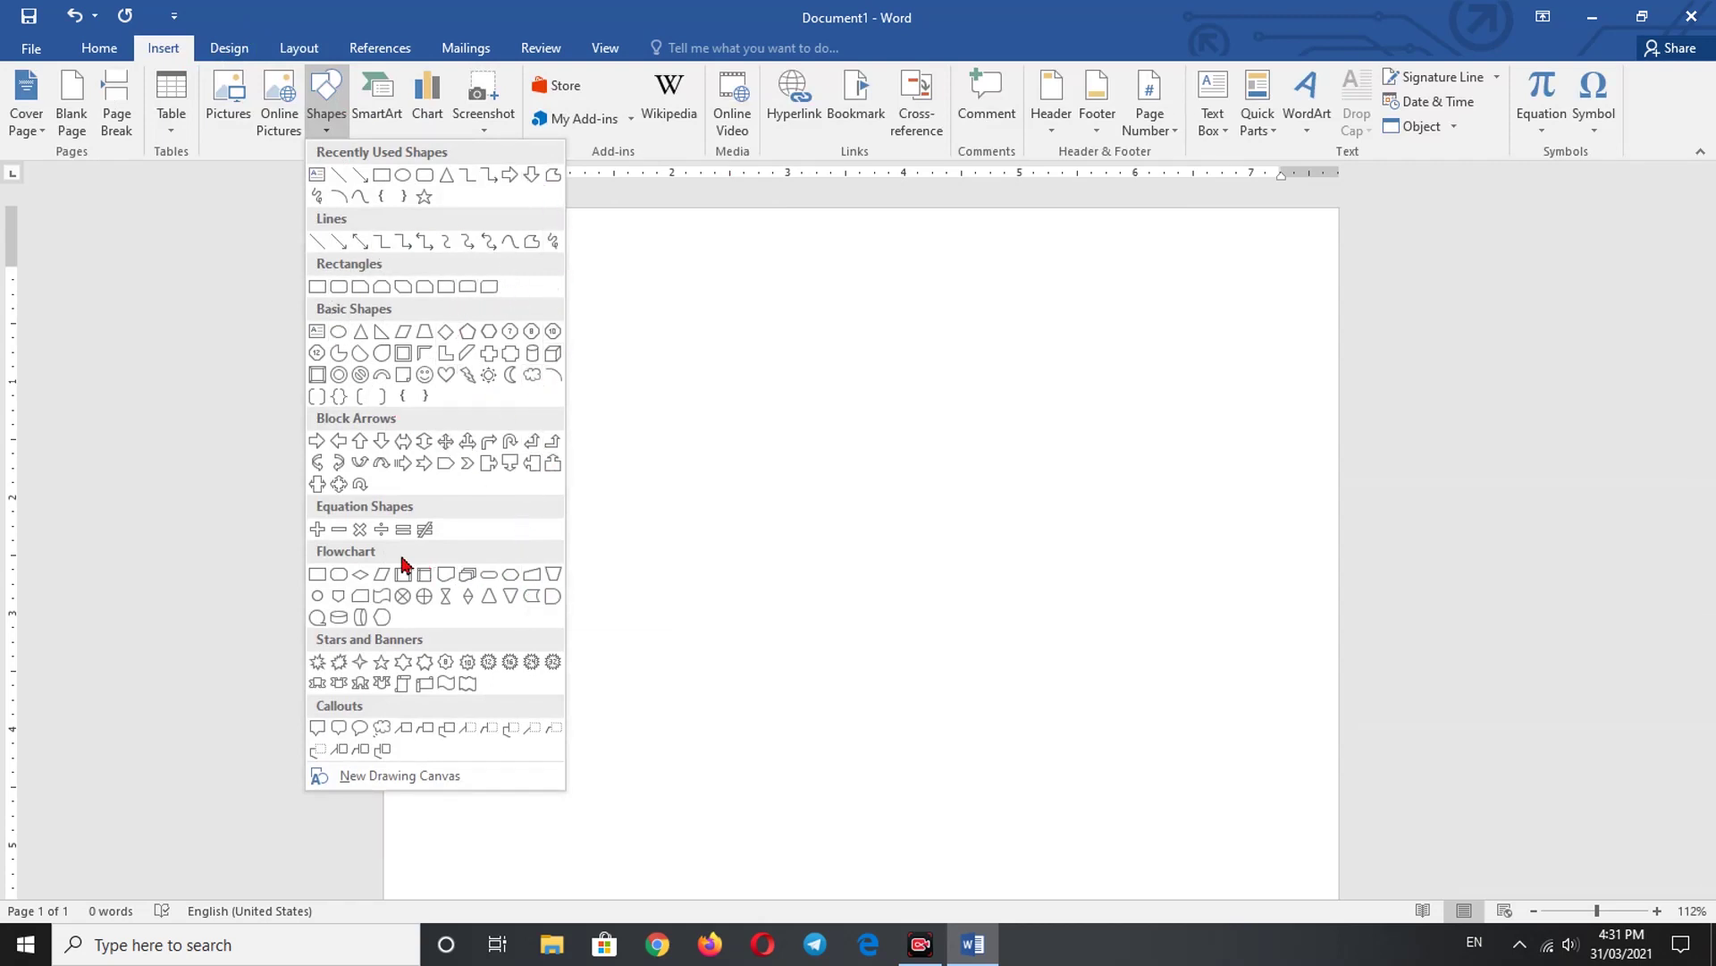
click(534, 576)
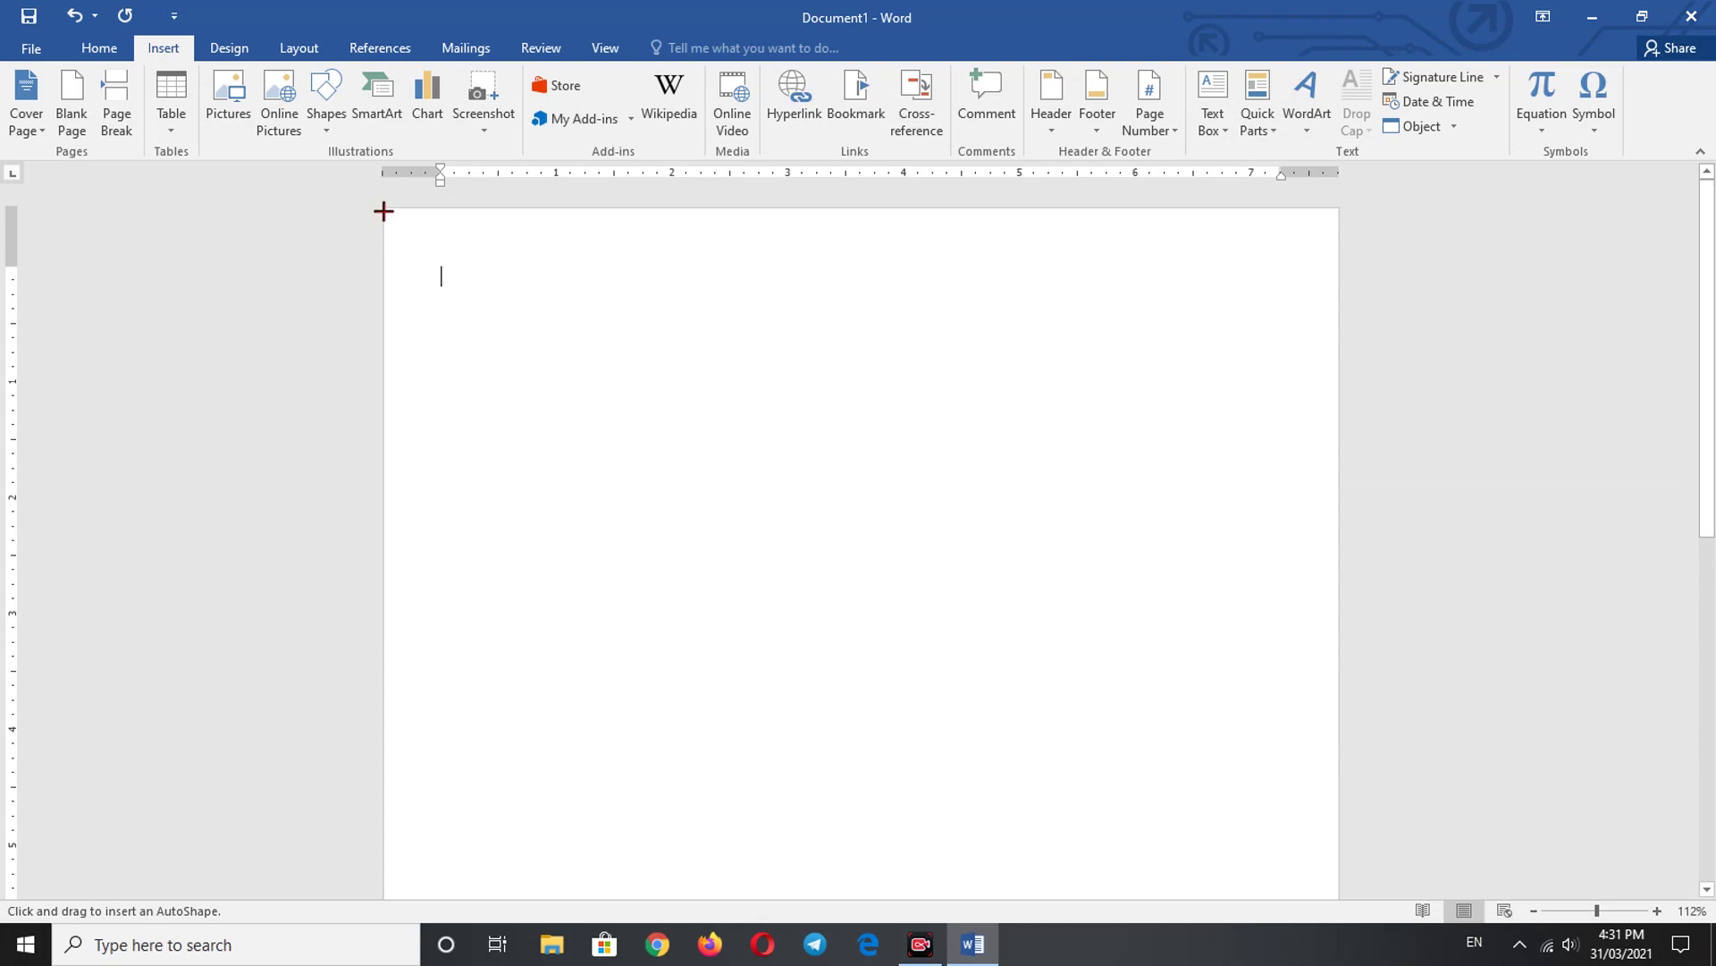
mouse_move(384, 209)
mouse_down()
mouse_move(456, 272)
mouse_move(598, 322)
mouse_move(885, 364)
mouse_move(1186, 367)
mouse_move(1204, 349)
mouse_move(1337, 375)
mouse_up()
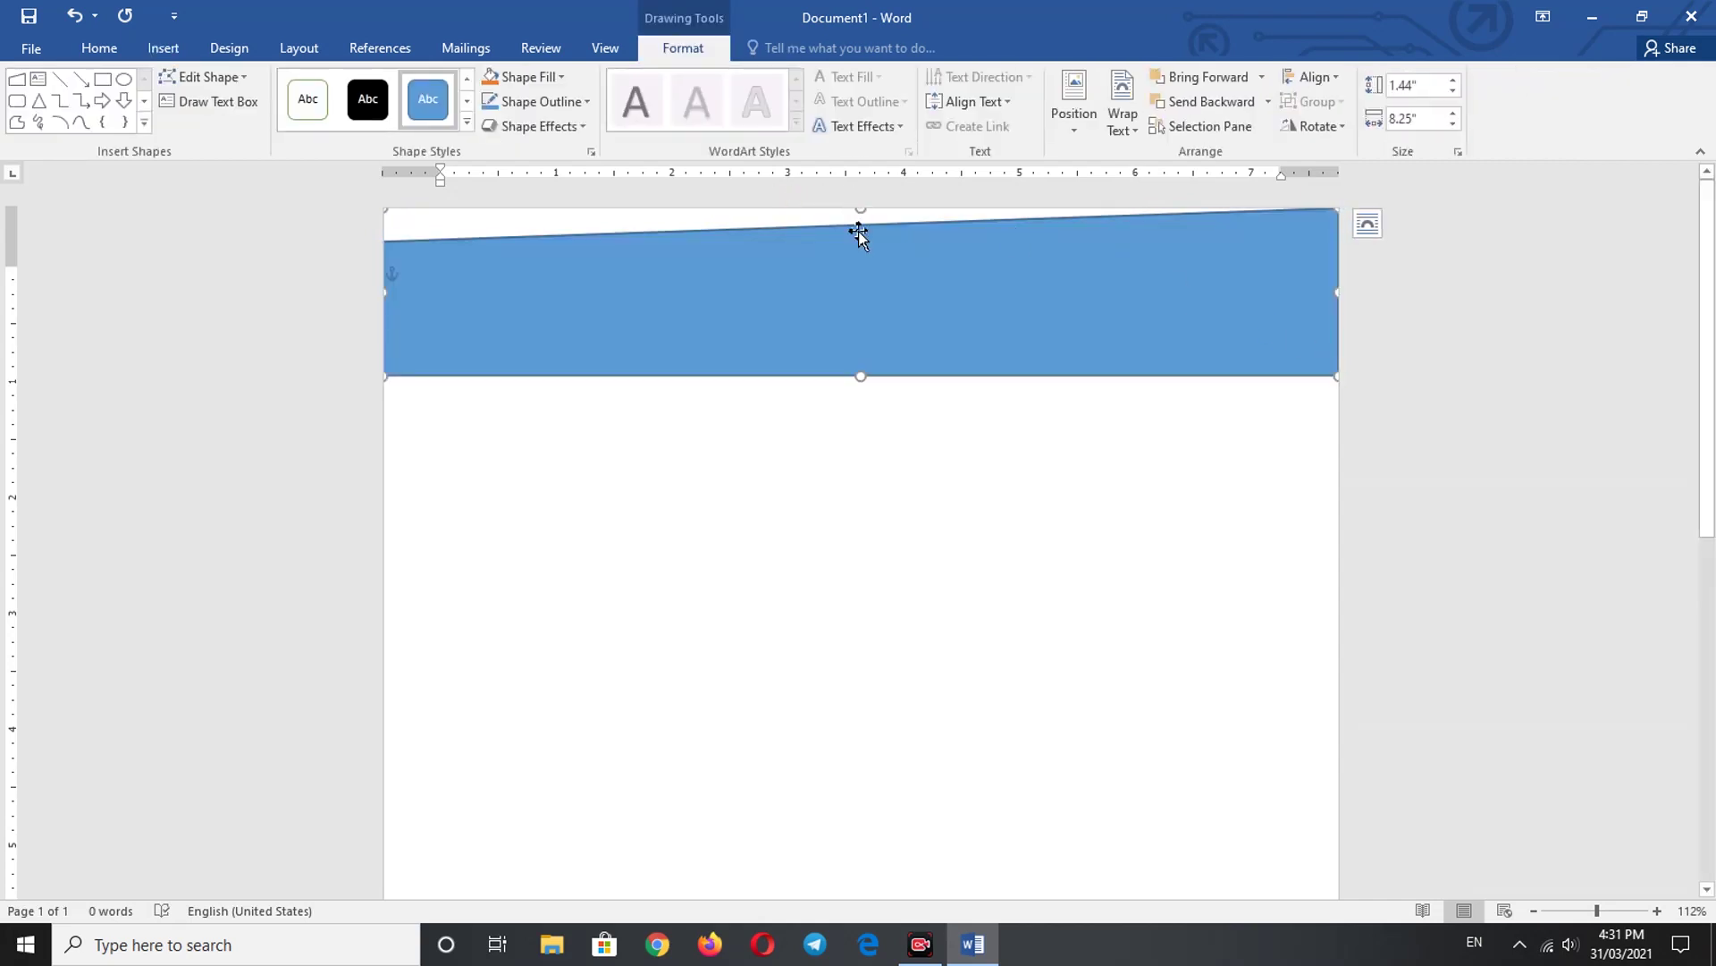
drag(873, 298, 870, 325)
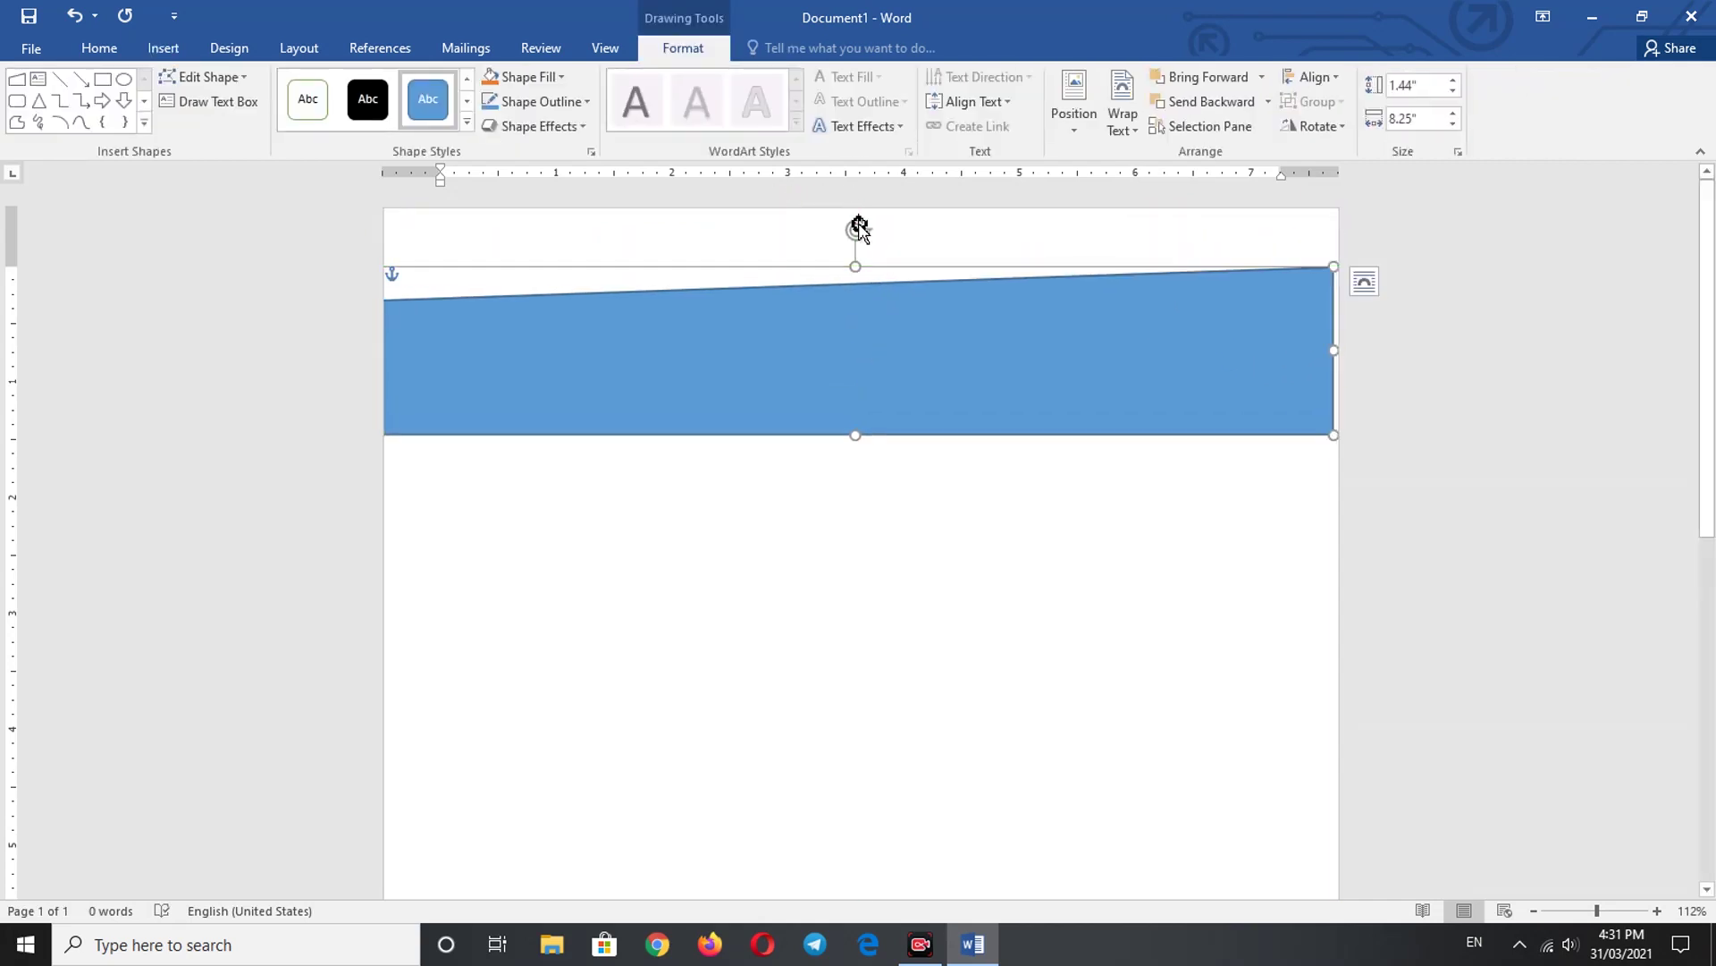
- Rotate the shape 180° to slant its bottom edge, stretch it to the page edge, and position it
drag(858, 228, 832, 535)
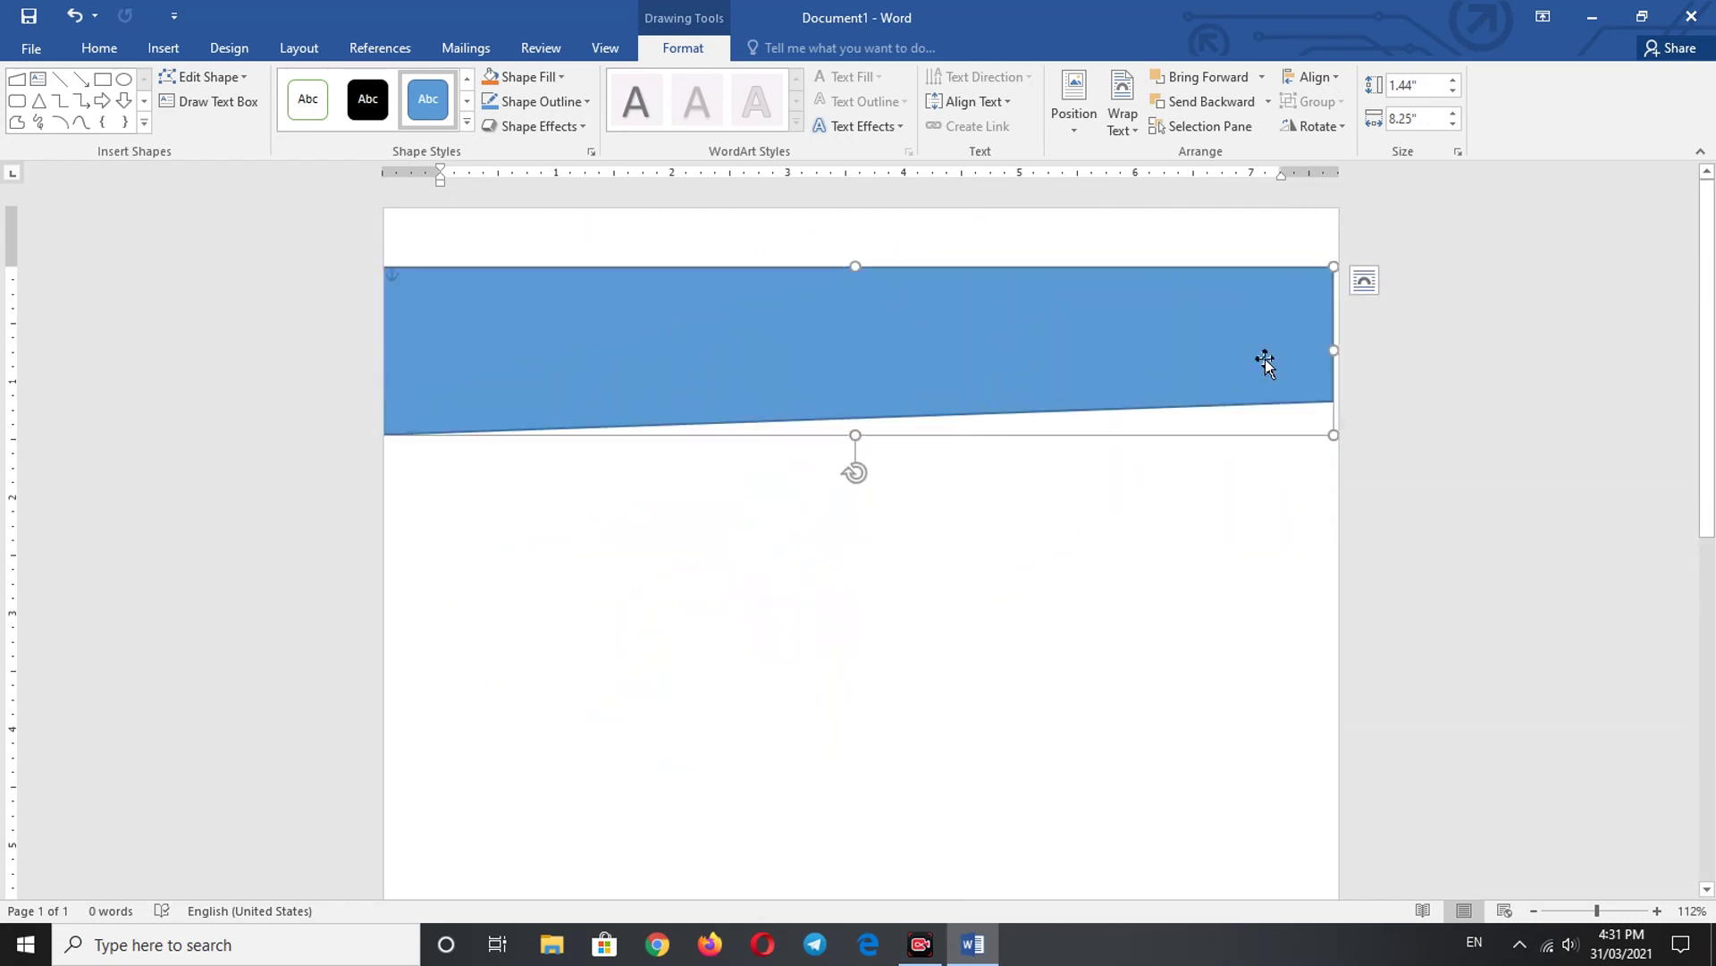
drag(1335, 352, 1341, 351)
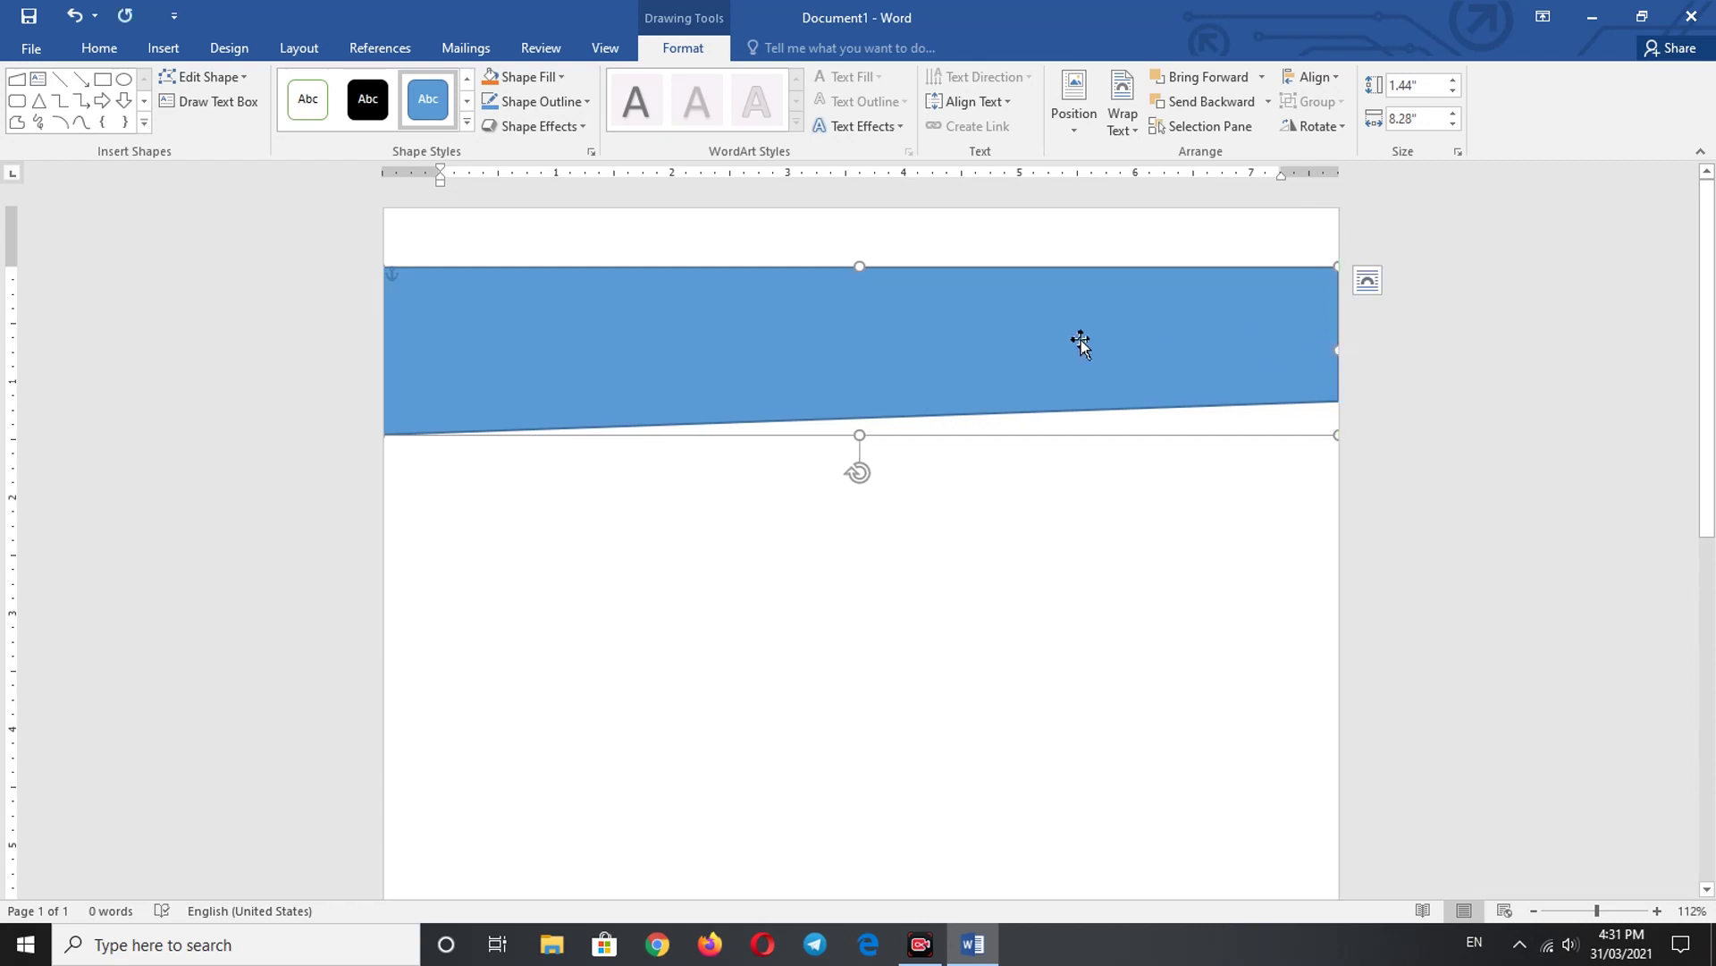
key(Up)
key(Up)
key(Up)
key(Up)
key(Up)
key(Up)
key(Up)
key(Up)
key(Up)
key(Up)
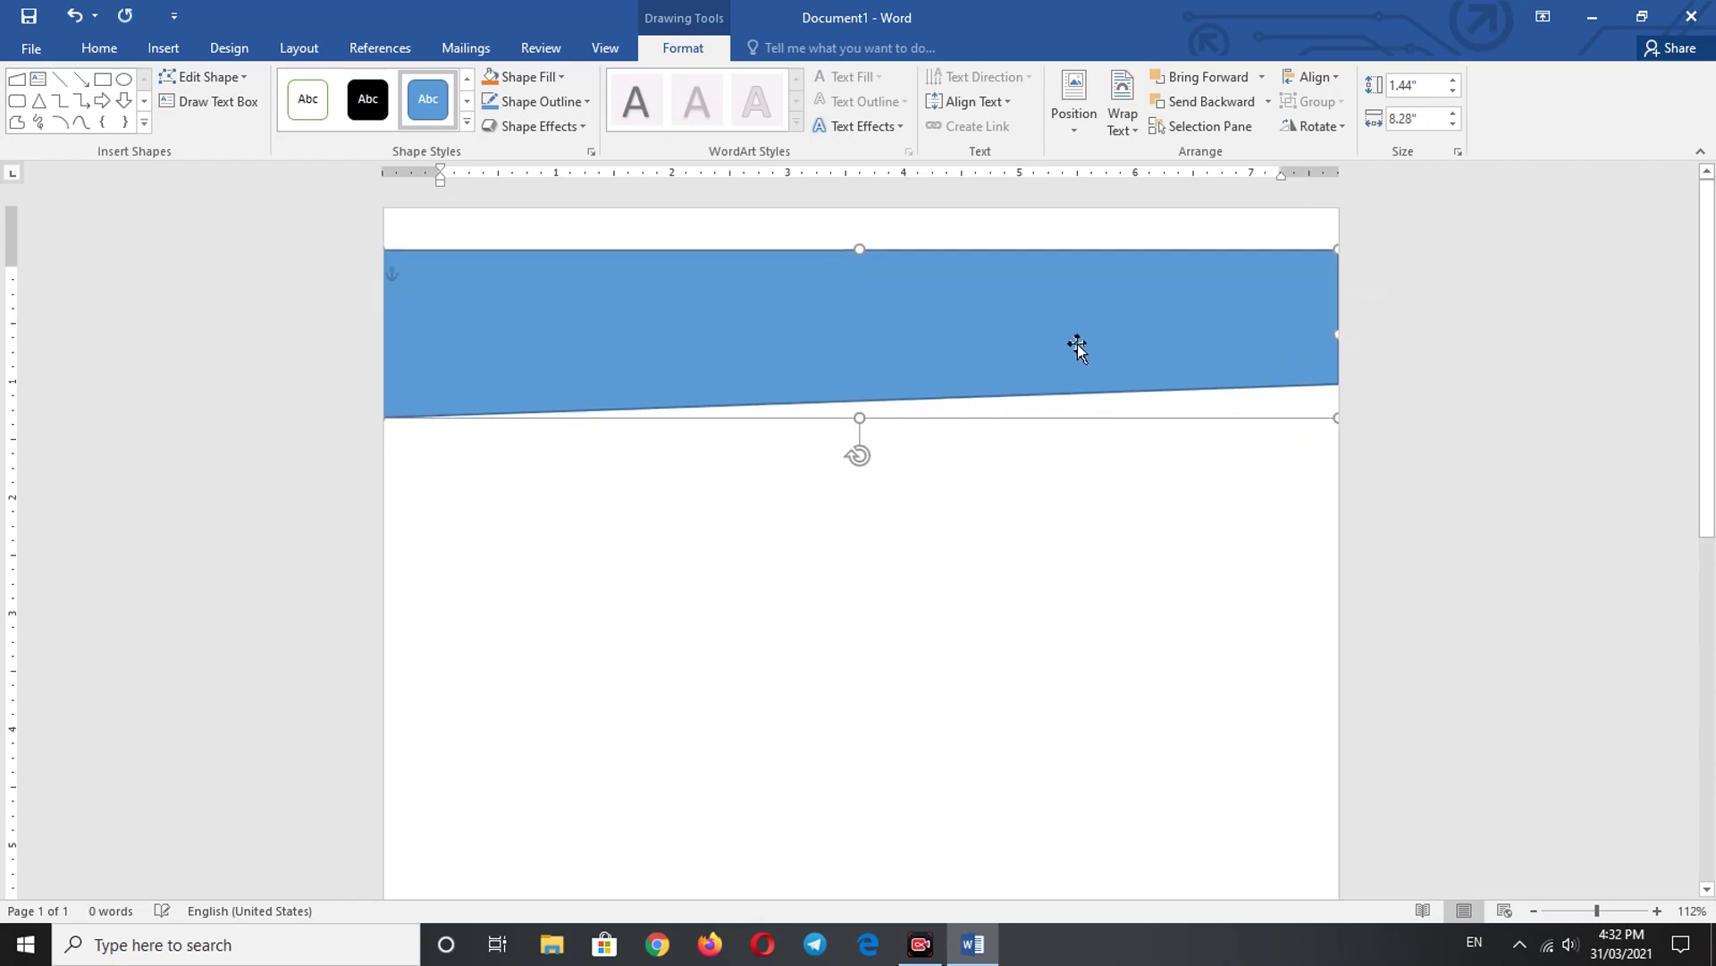
key(Down)
key(Down)
key(Down)
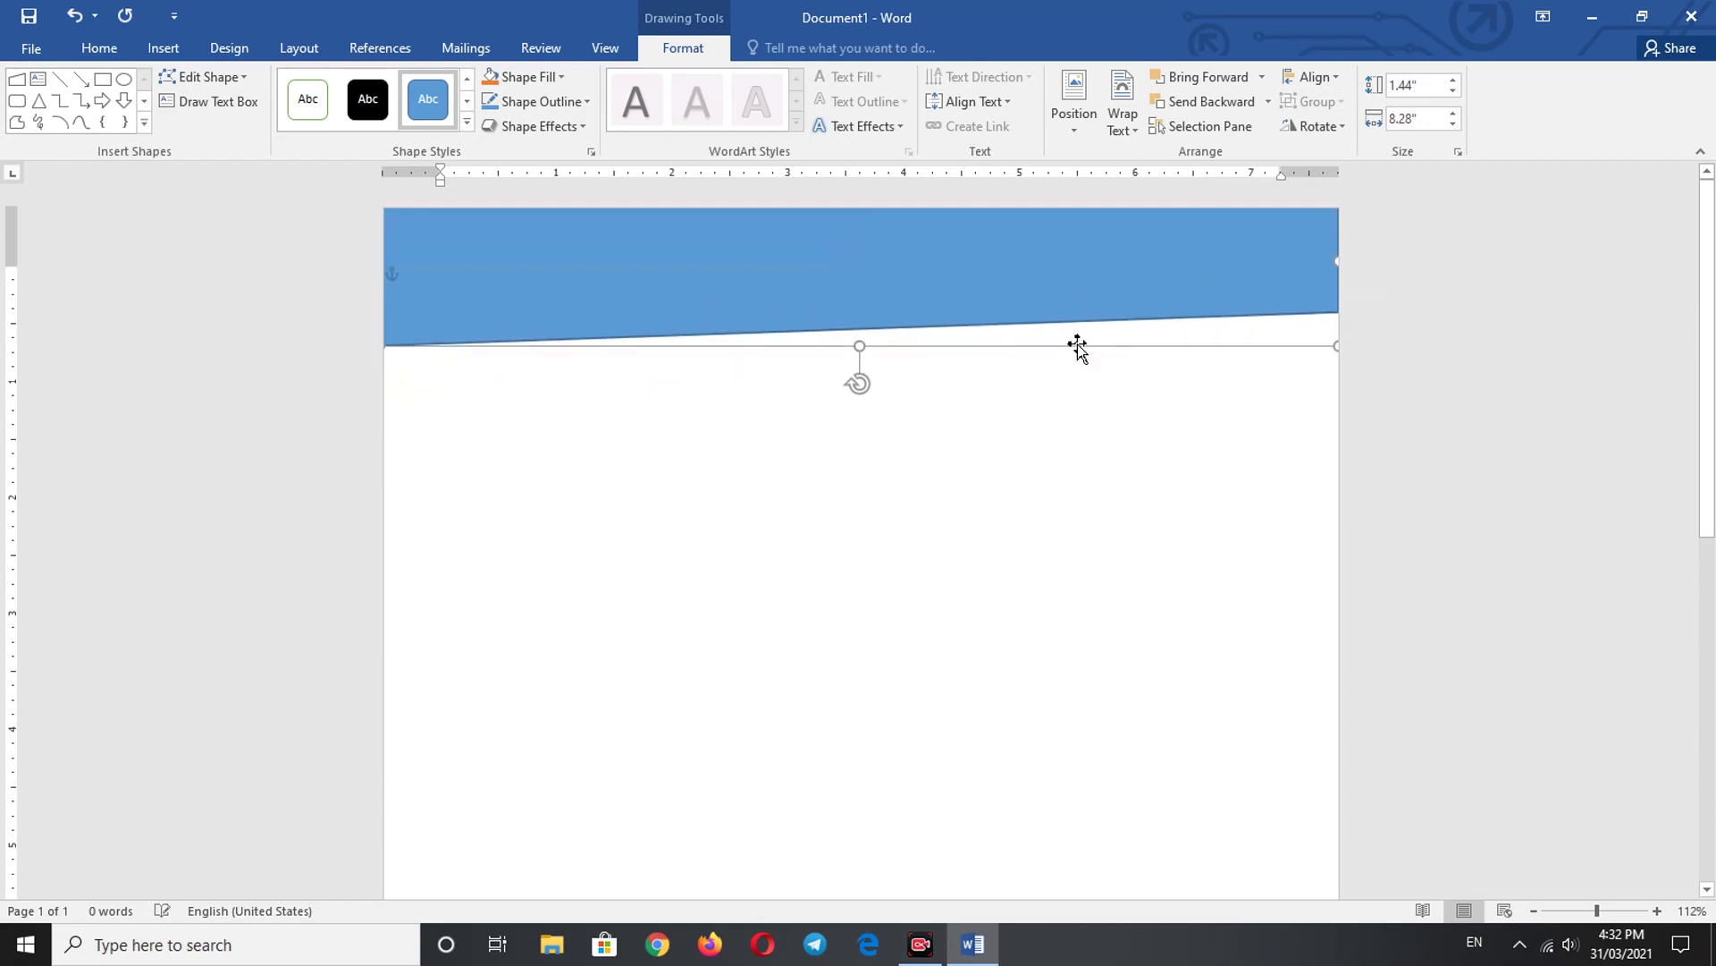
key(Down)
key(Down)
key(Down)
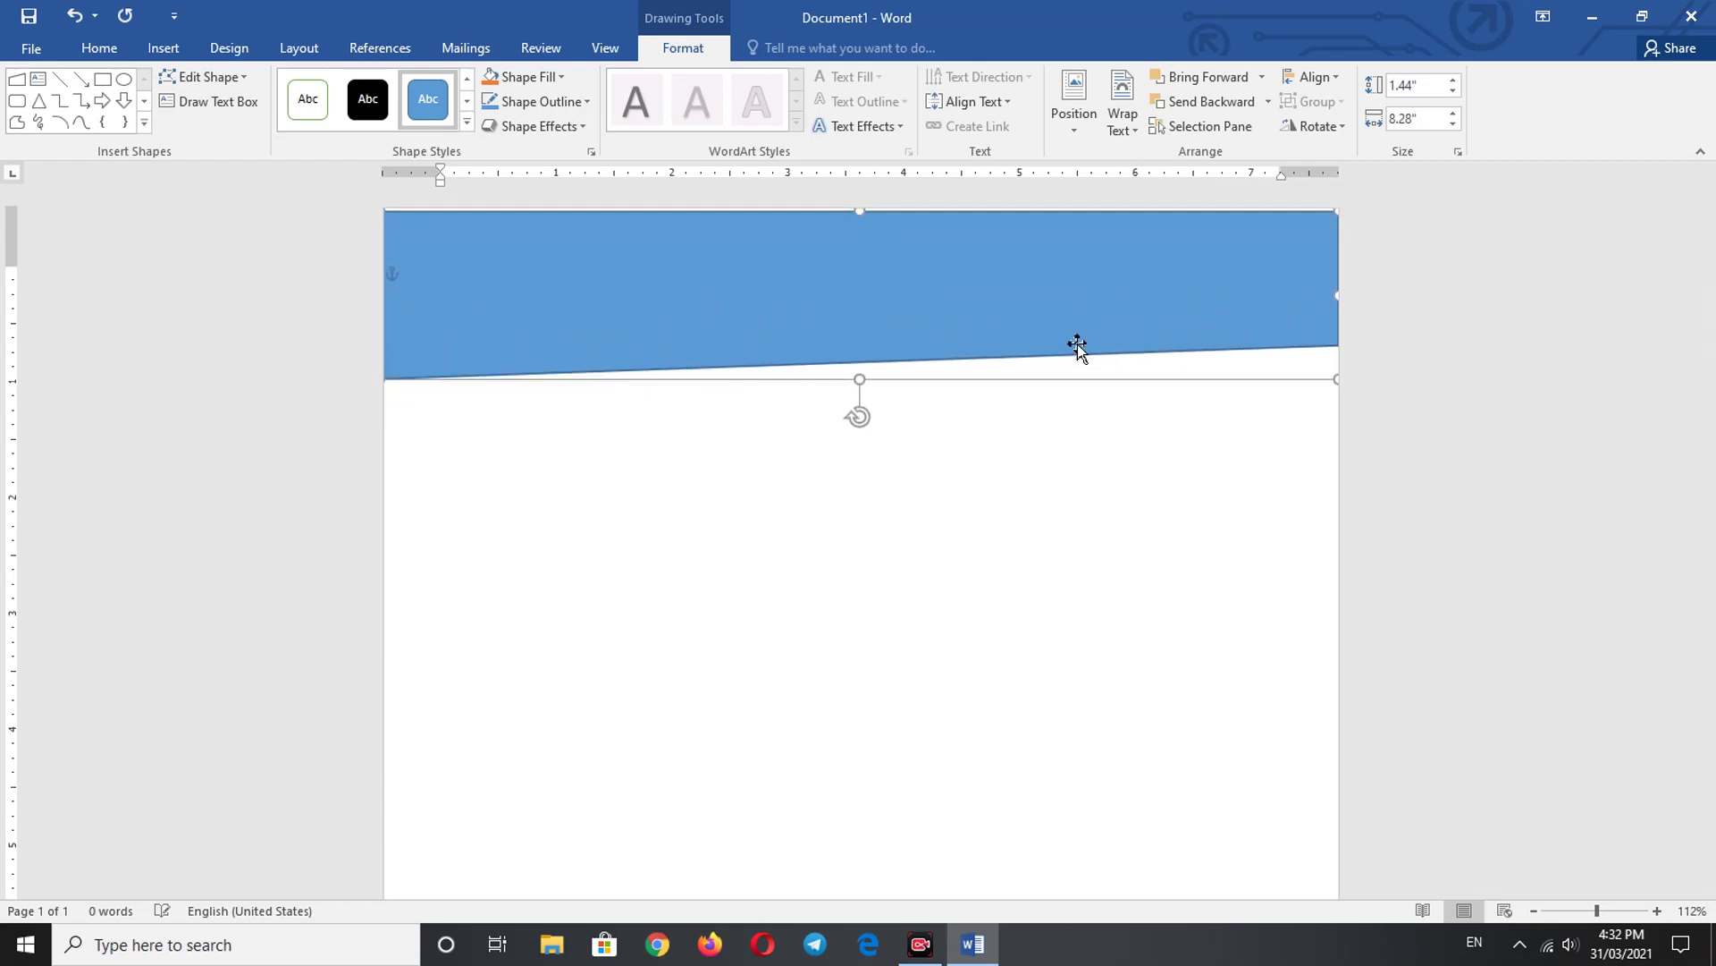
key(ctrl+Up)
key(ctrl+Up)
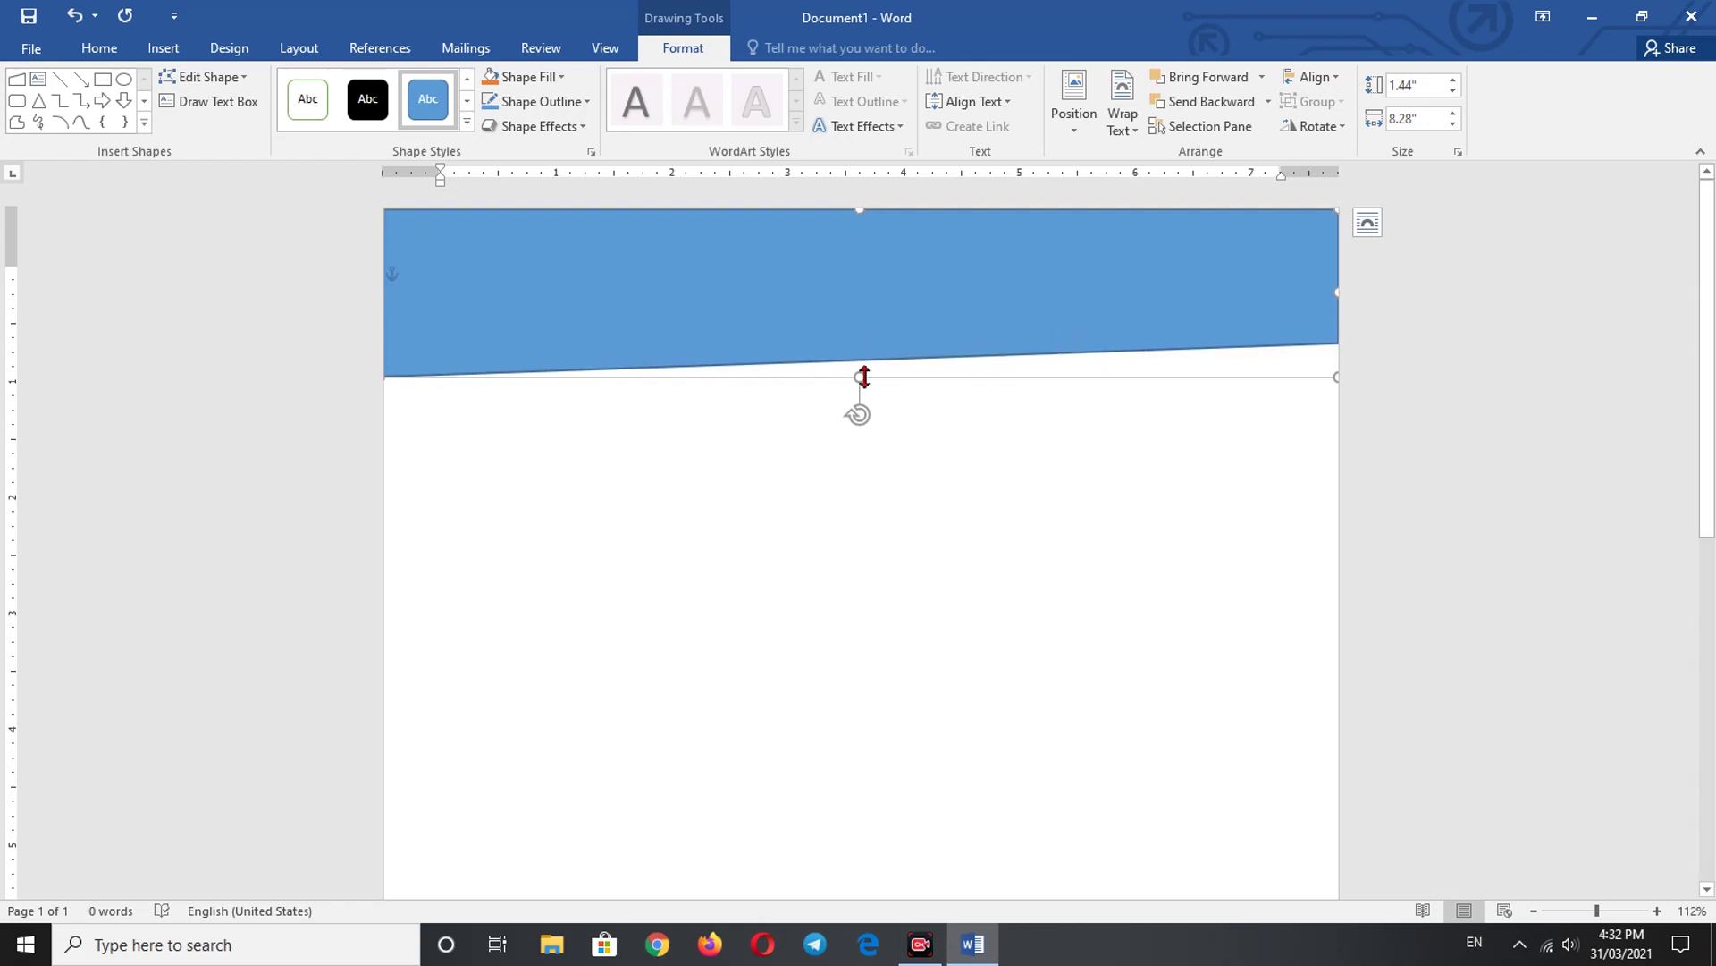
drag(862, 377, 861, 380)
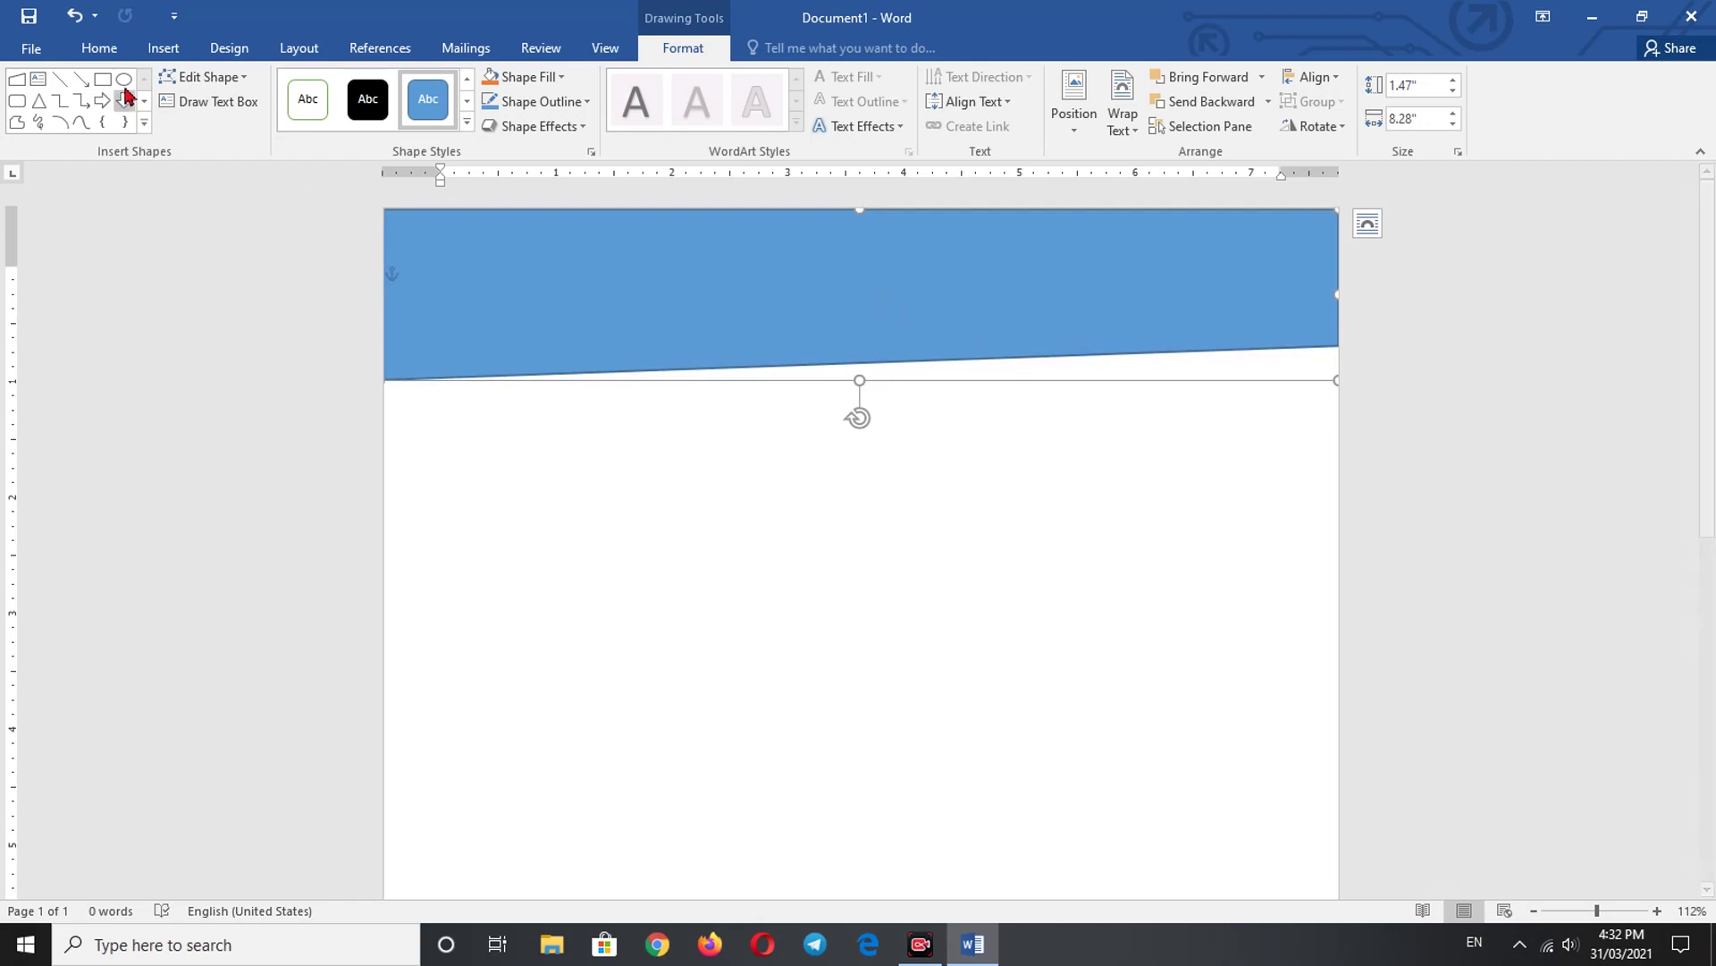
click(116, 51)
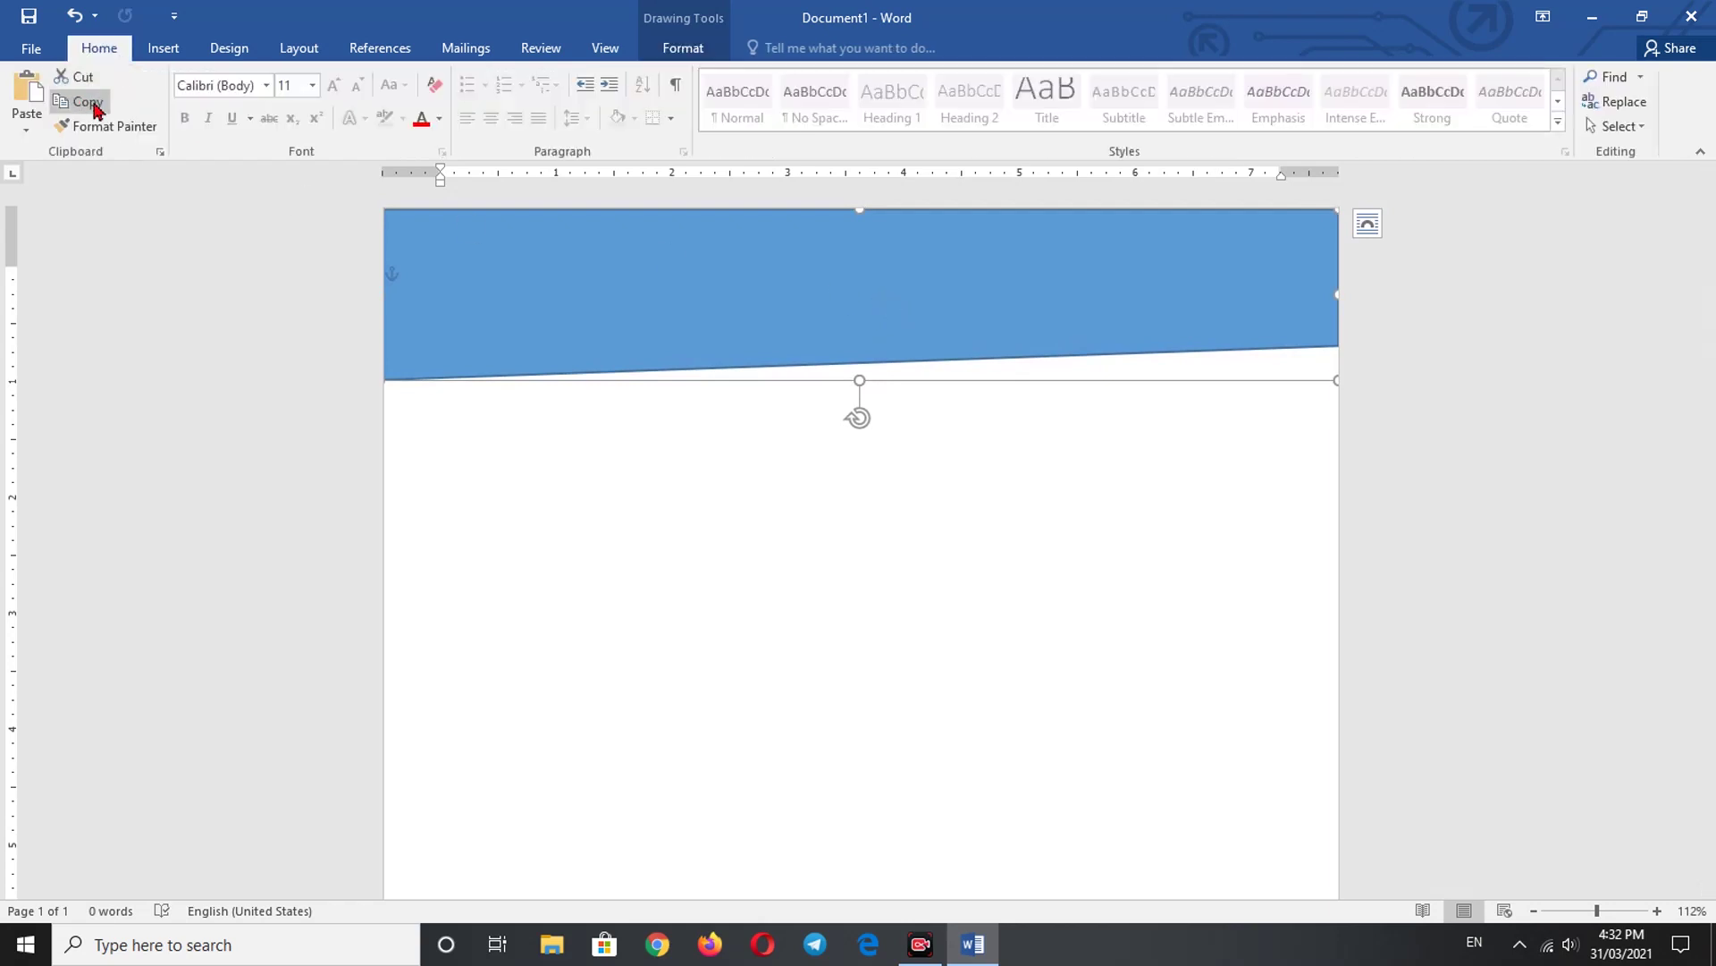
- Undo the height tweak and paste a copy of the banner with Keep Source Formatting
click(555, 248)
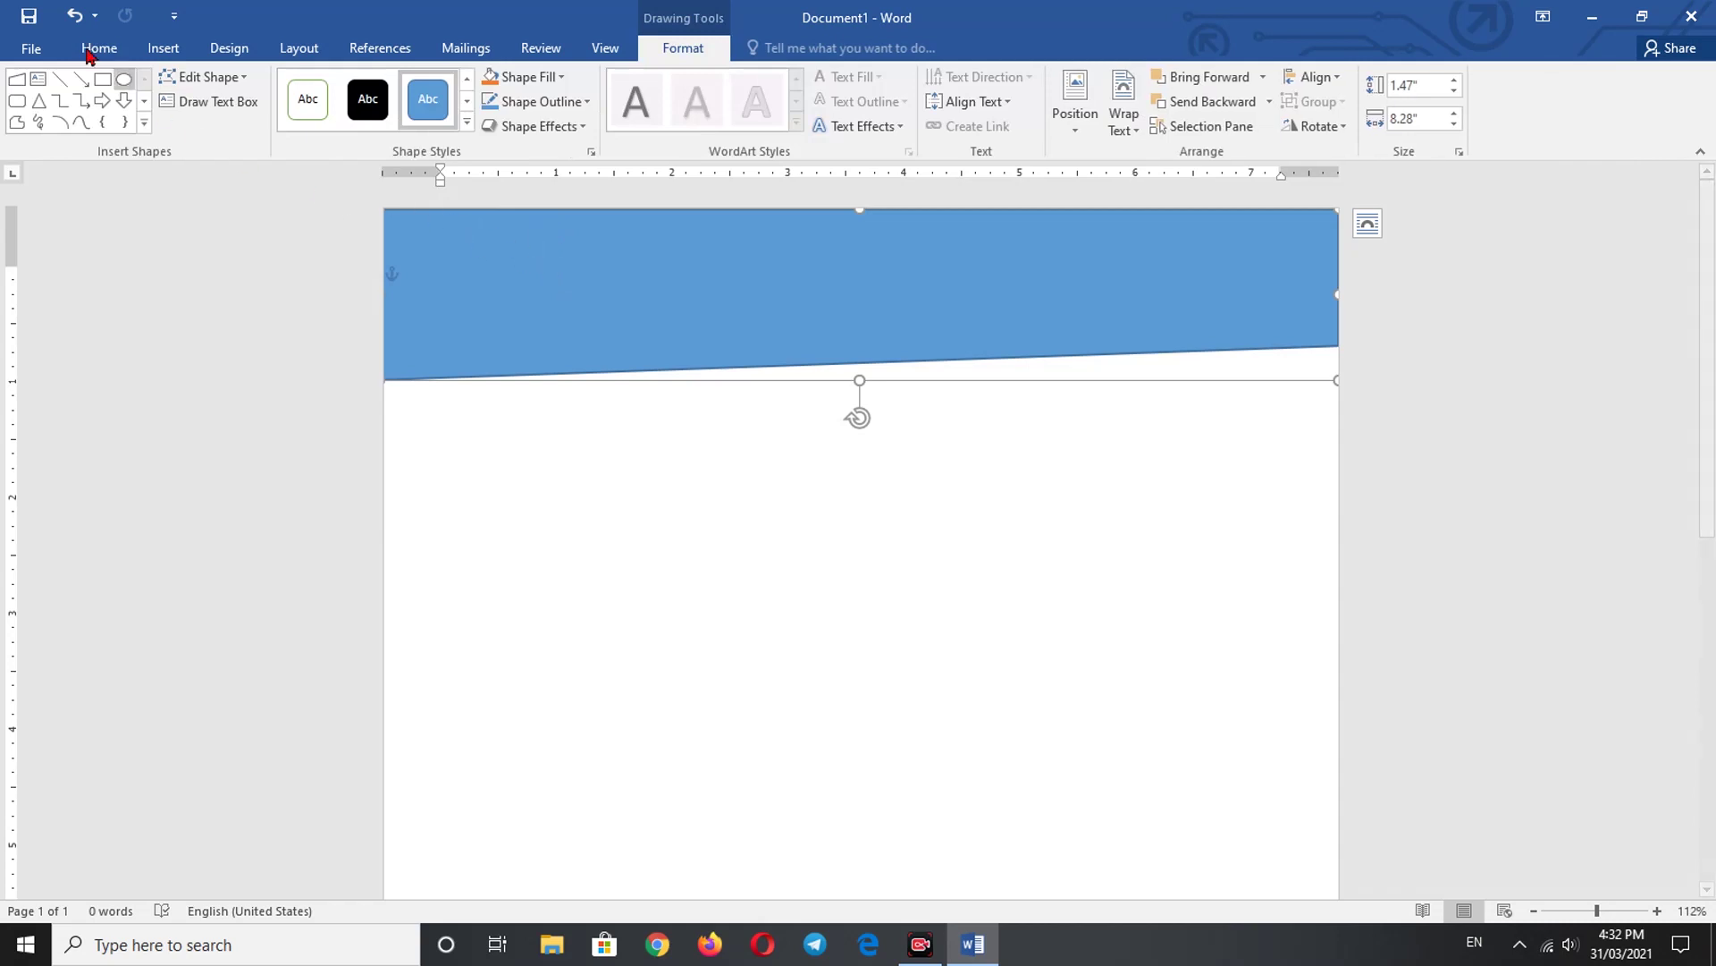
click(75, 15)
click(94, 49)
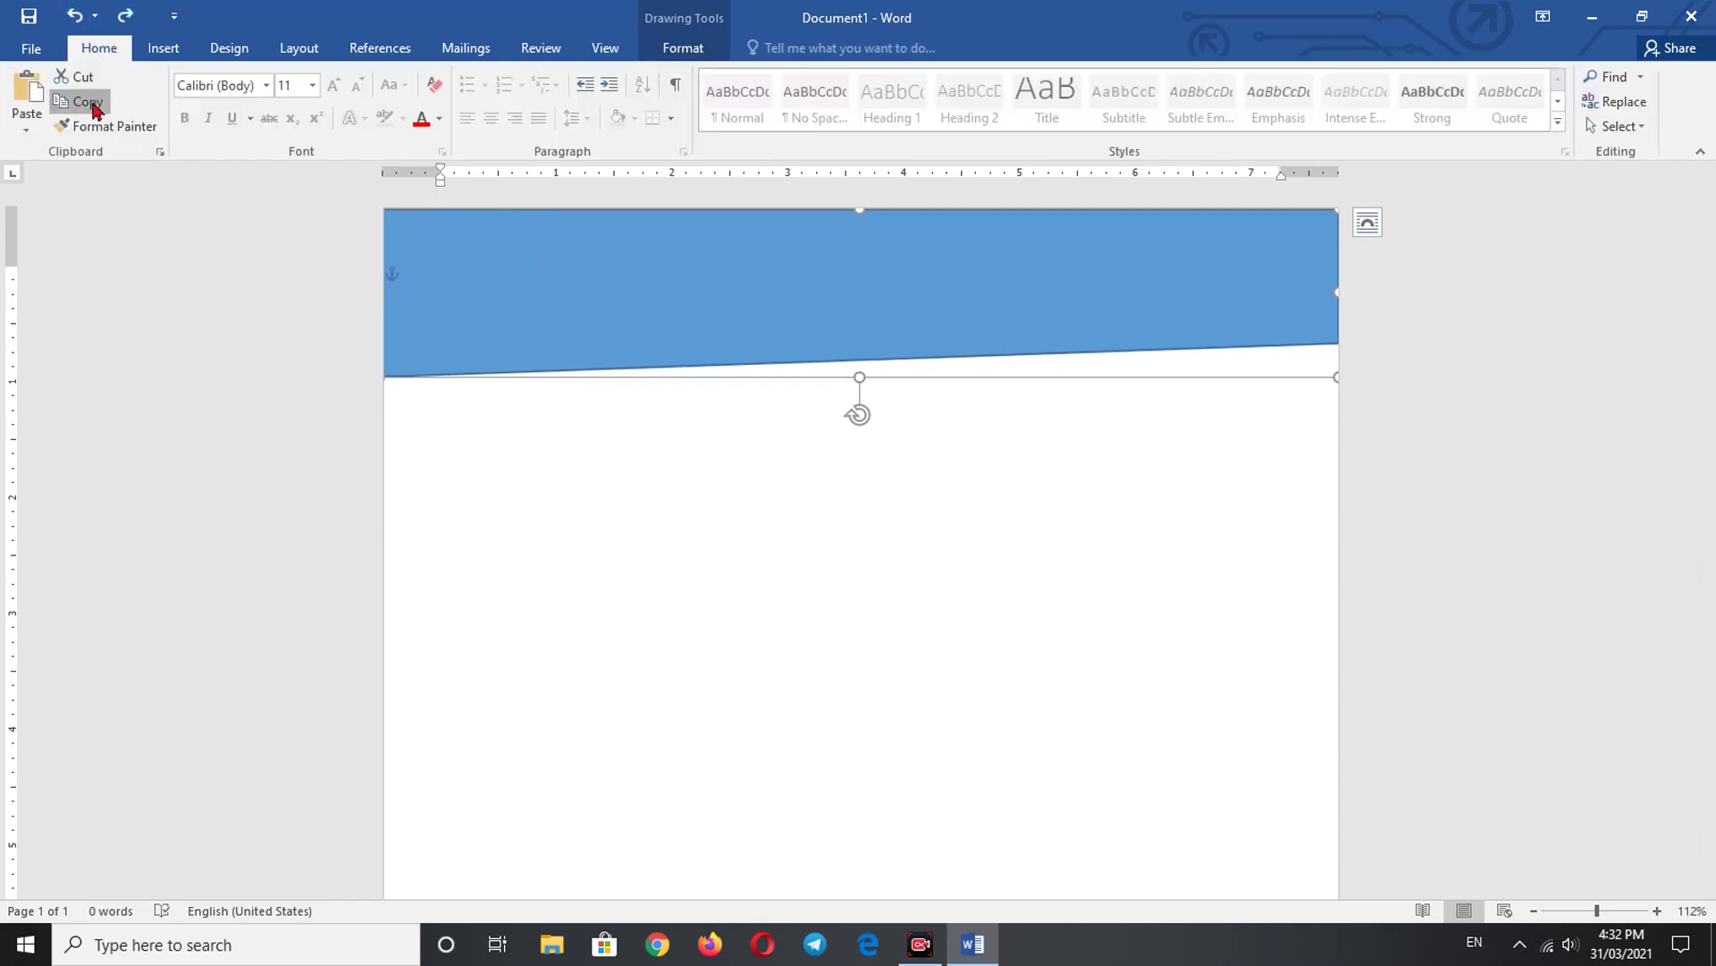
click(25, 112)
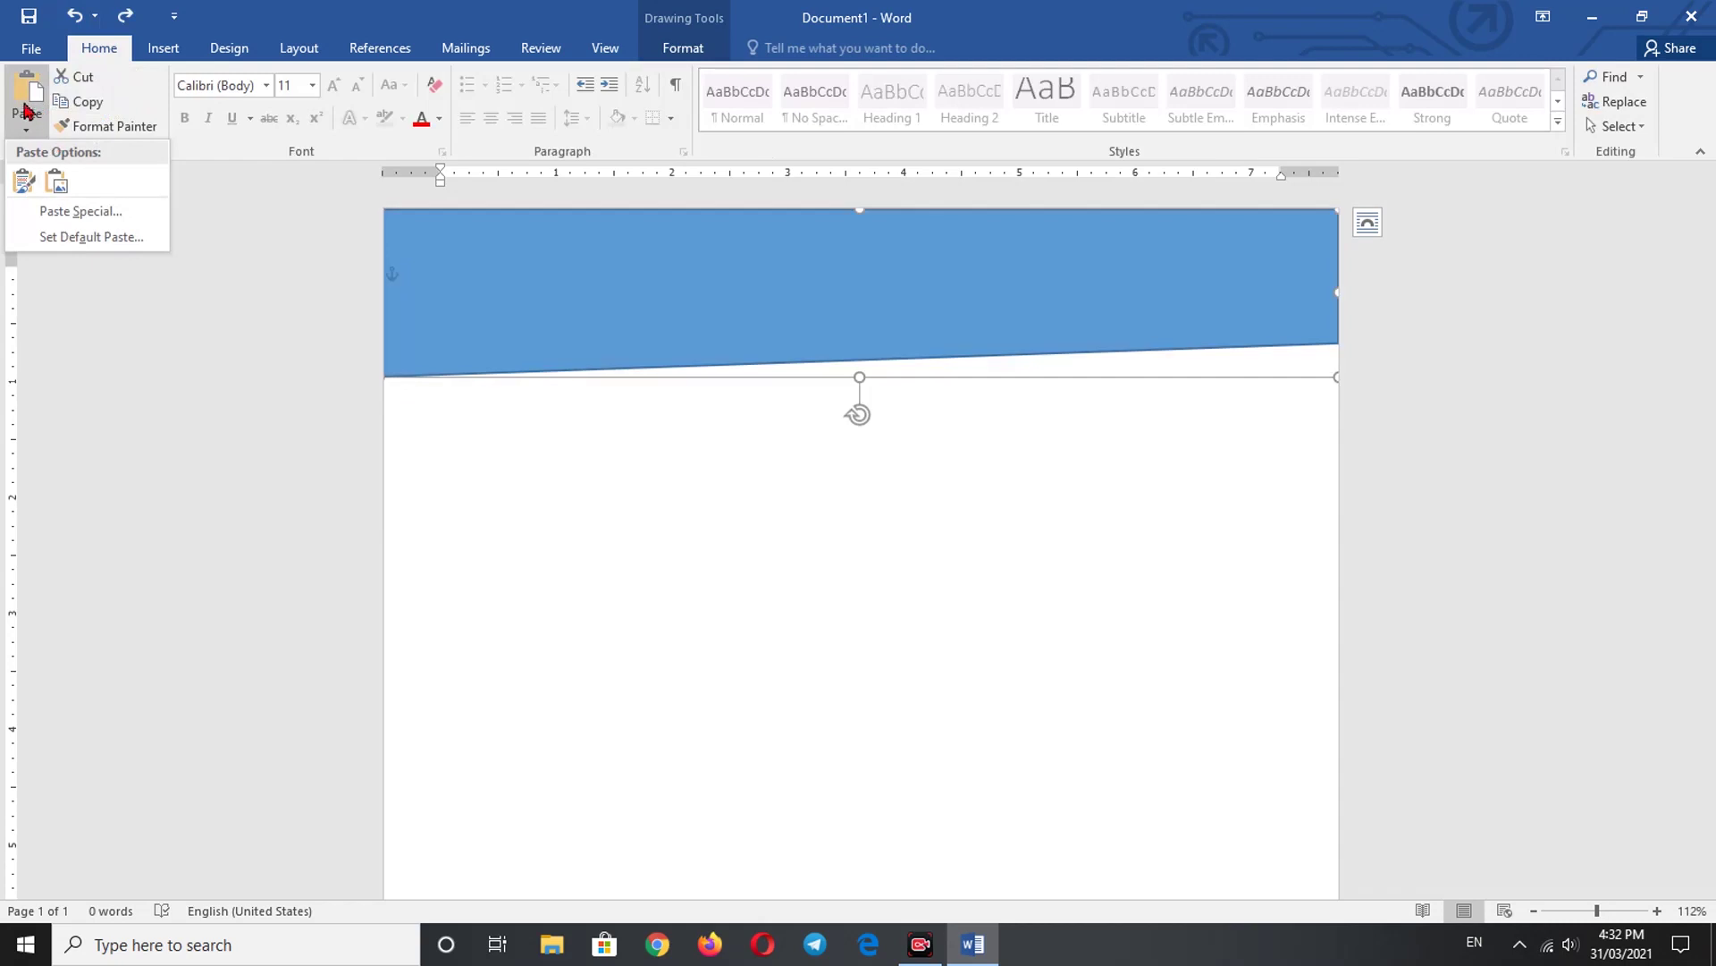
click(30, 186)
- Move the pasted copy below the original banner and fill it gold
drag(652, 333, 632, 375)
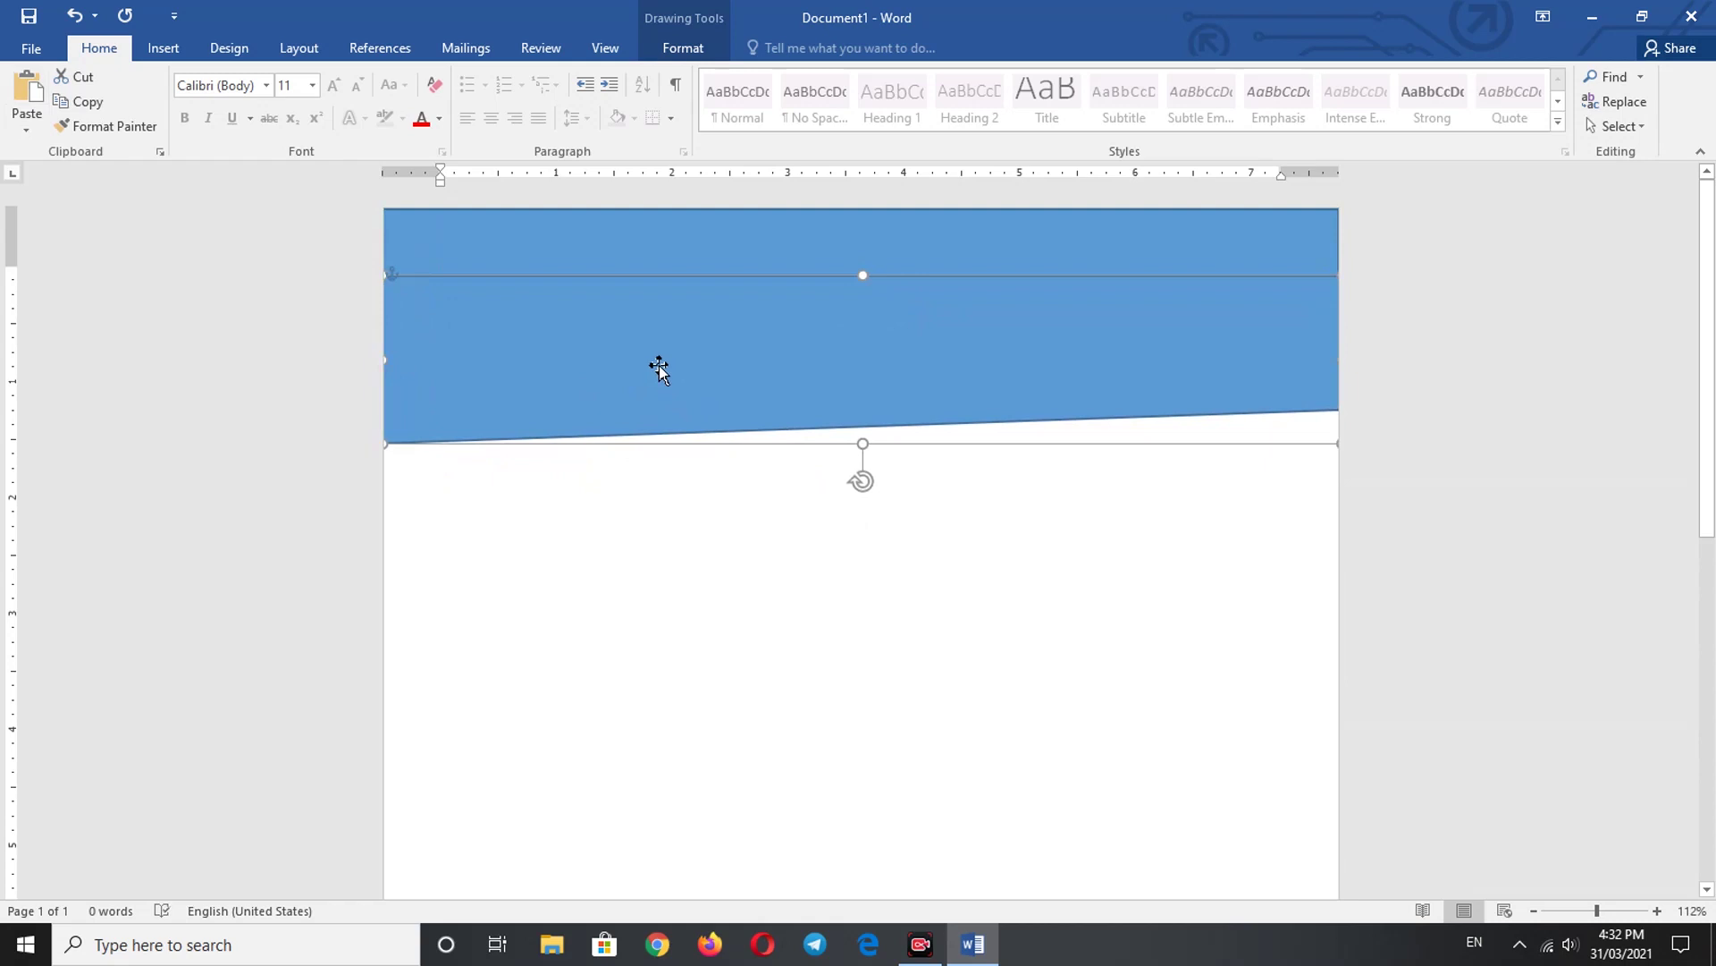
double_click(659, 368)
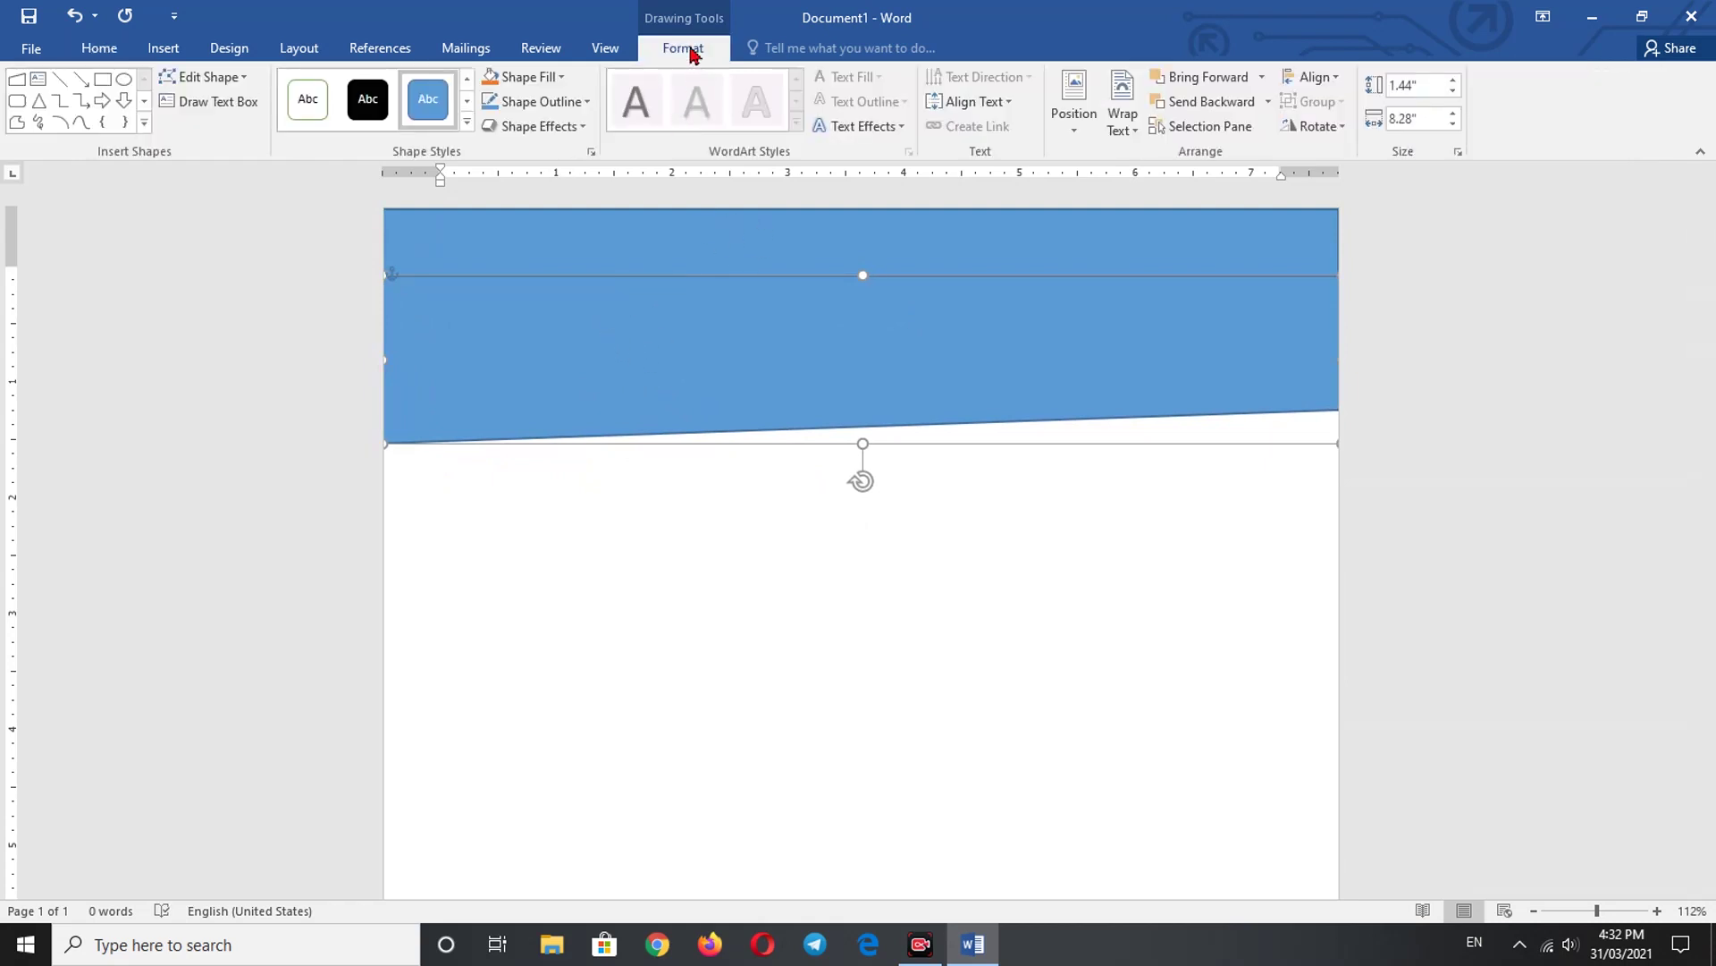
click(547, 79)
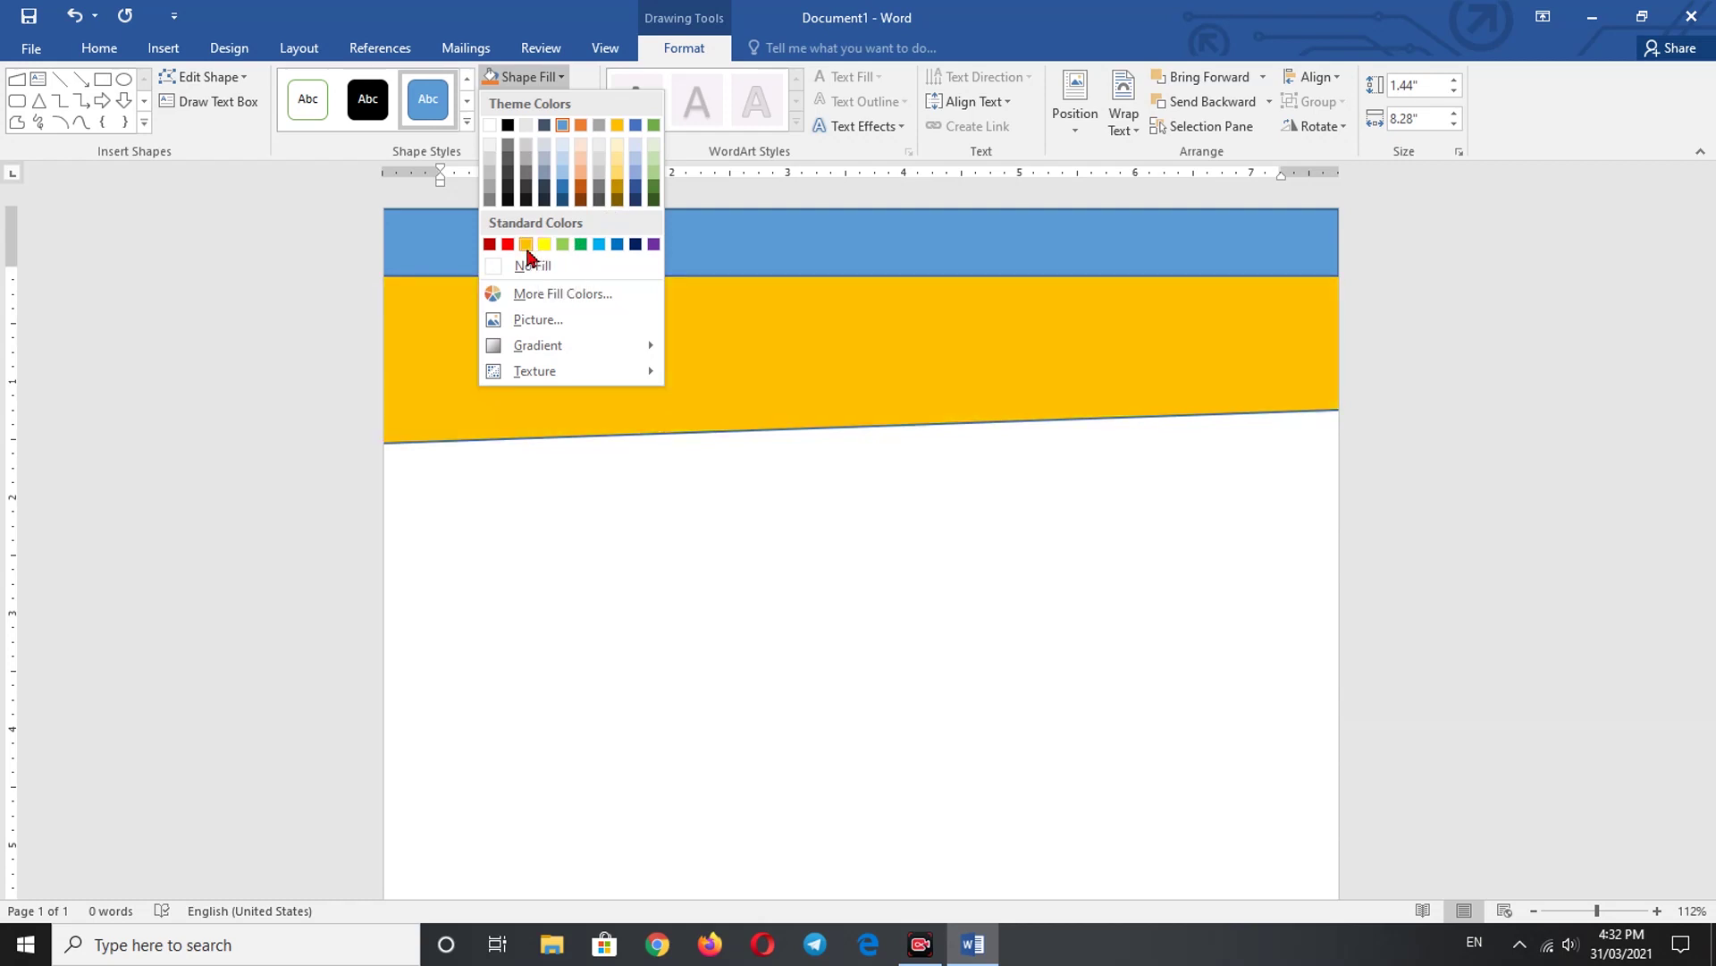
click(527, 246)
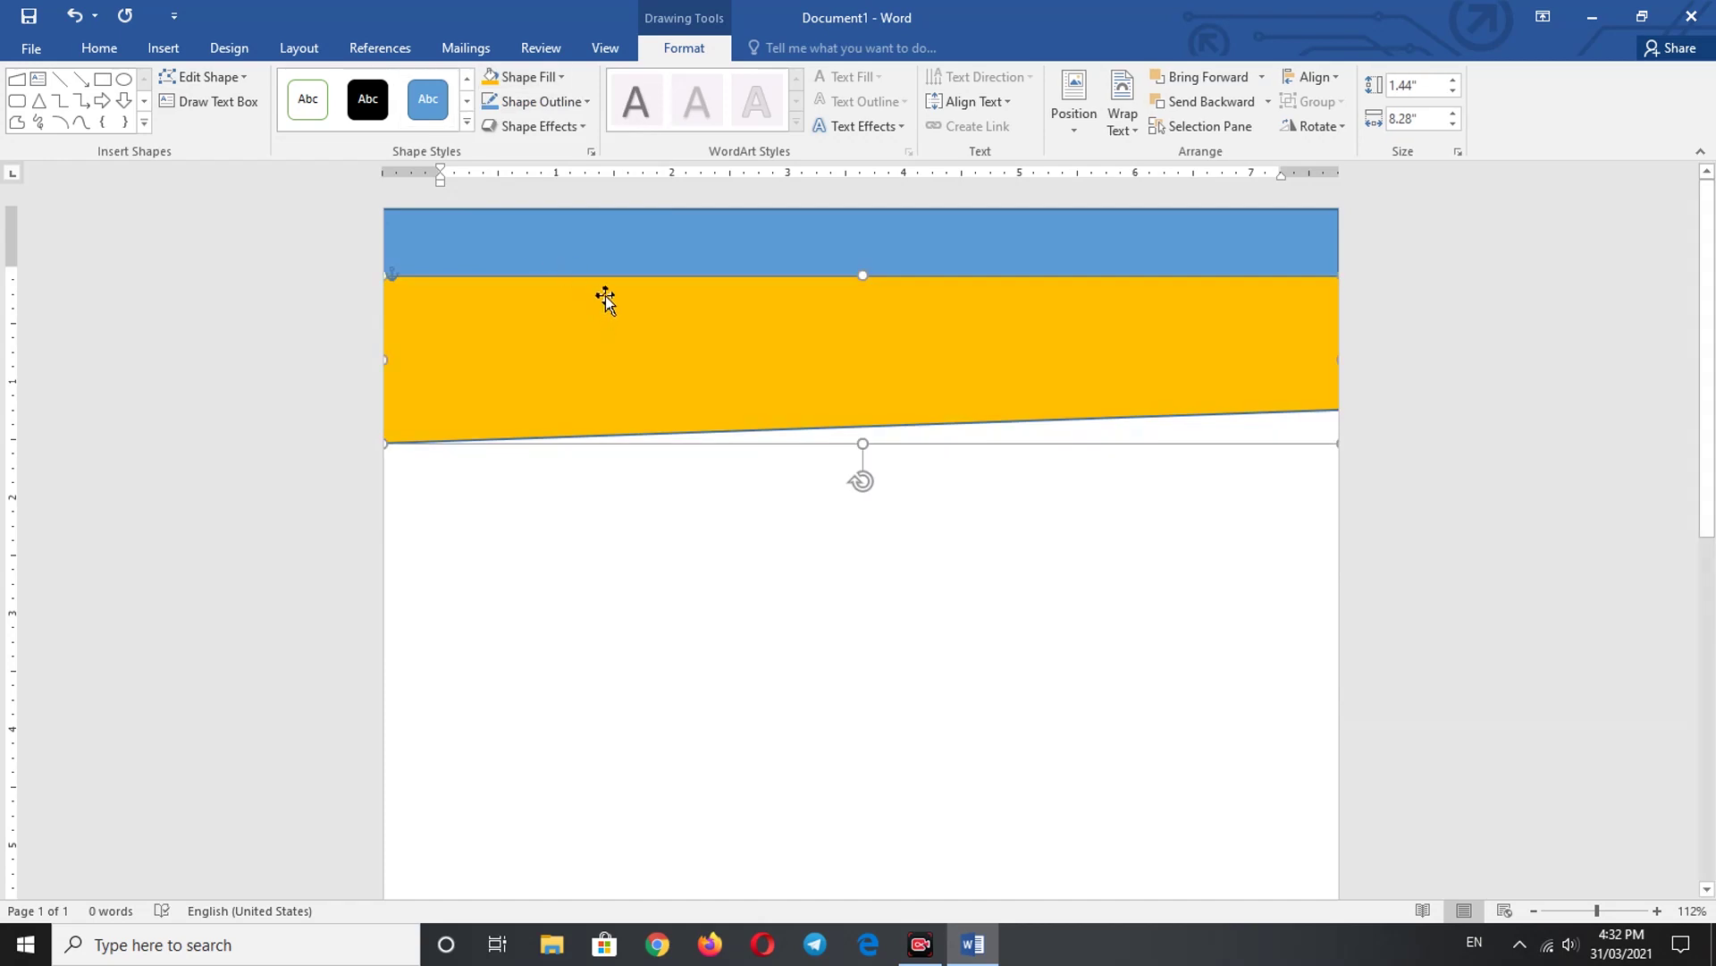
- Move the gold shape up over the blue banner and shorten it to reveal a blue strip
drag(604, 297, 610, 228)
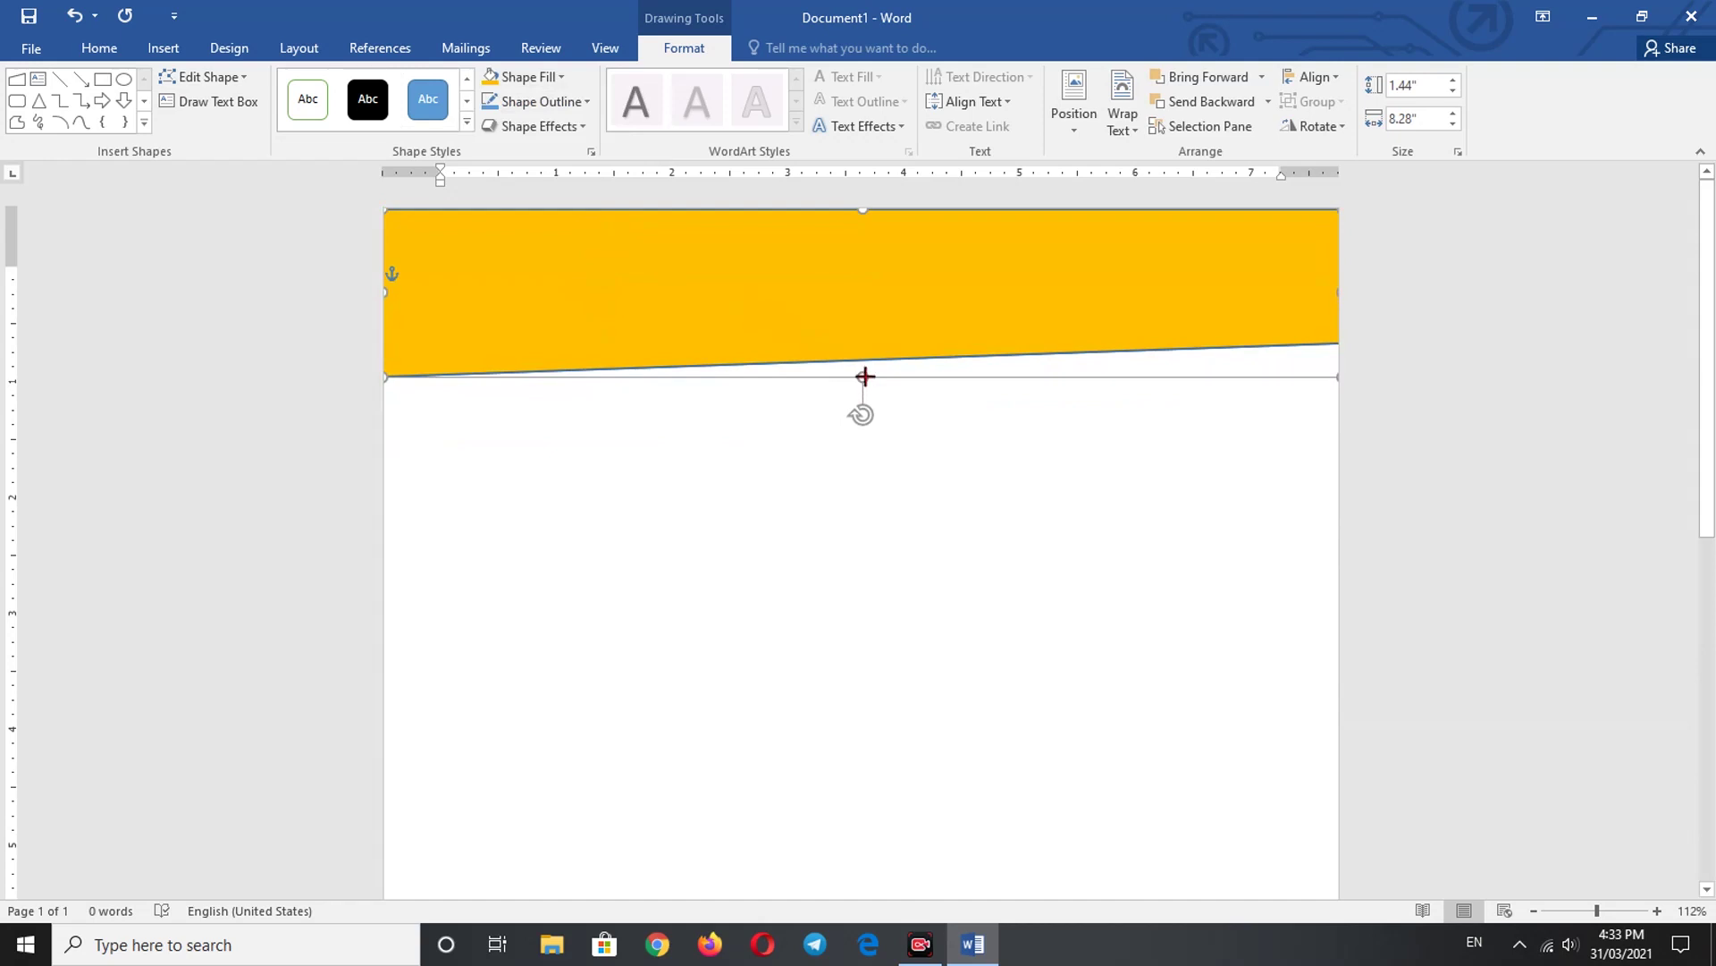
drag(864, 376, 863, 365)
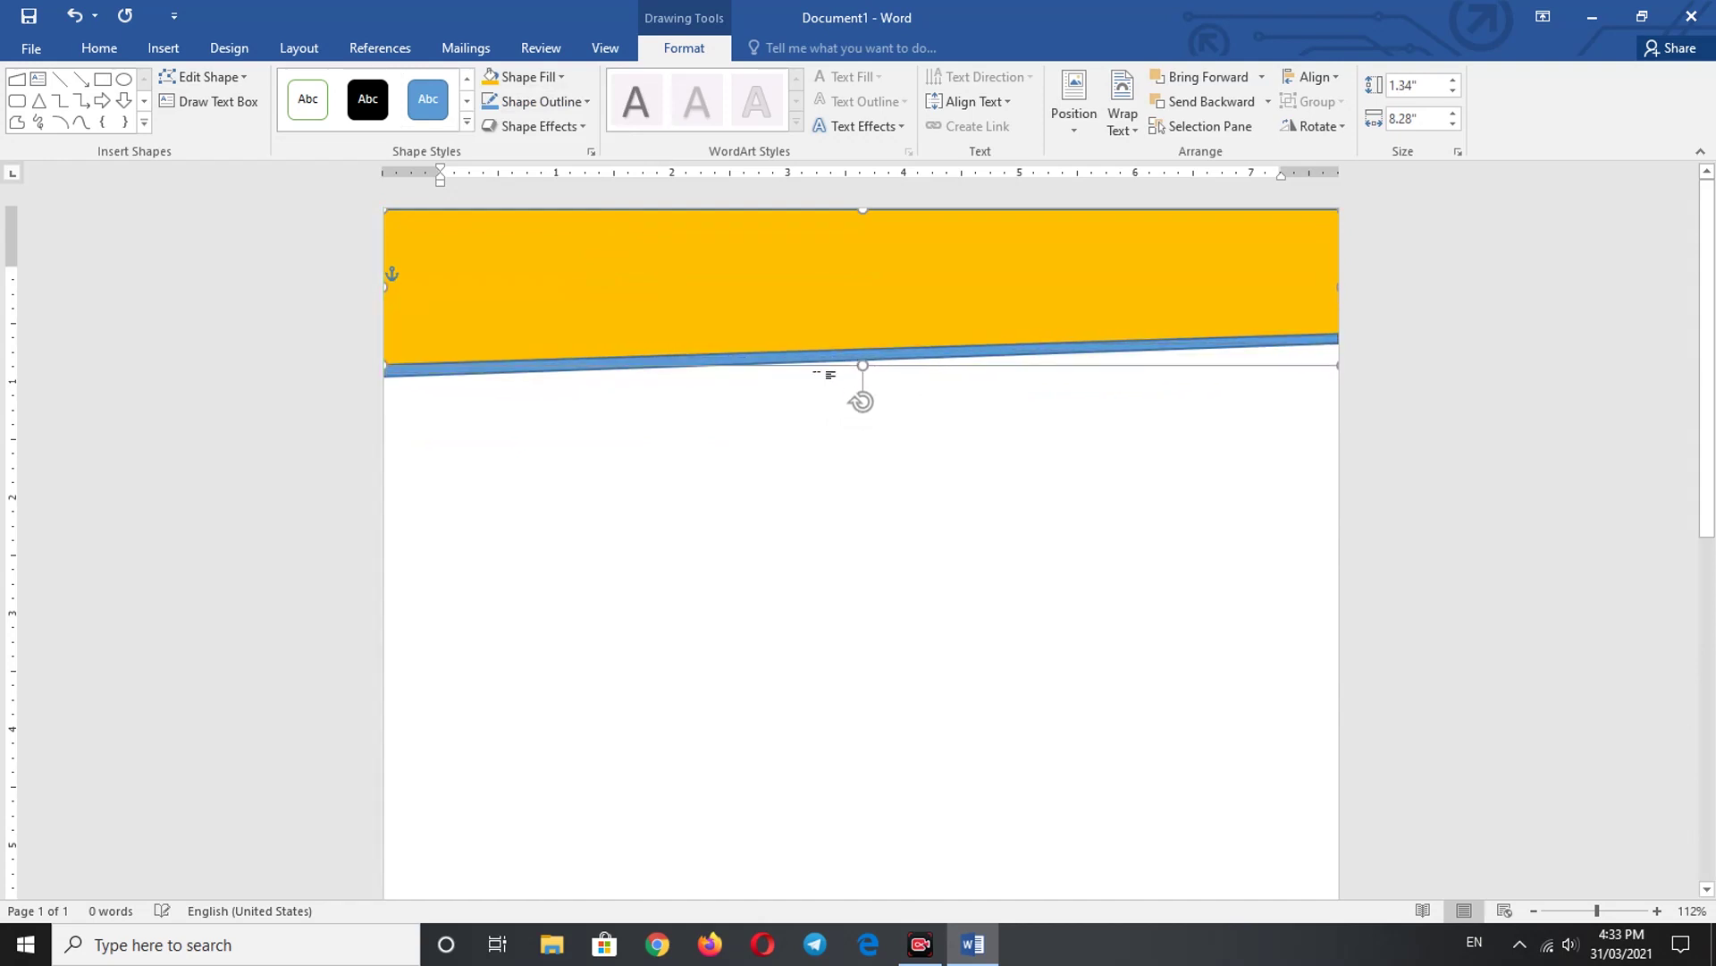
click(735, 478)
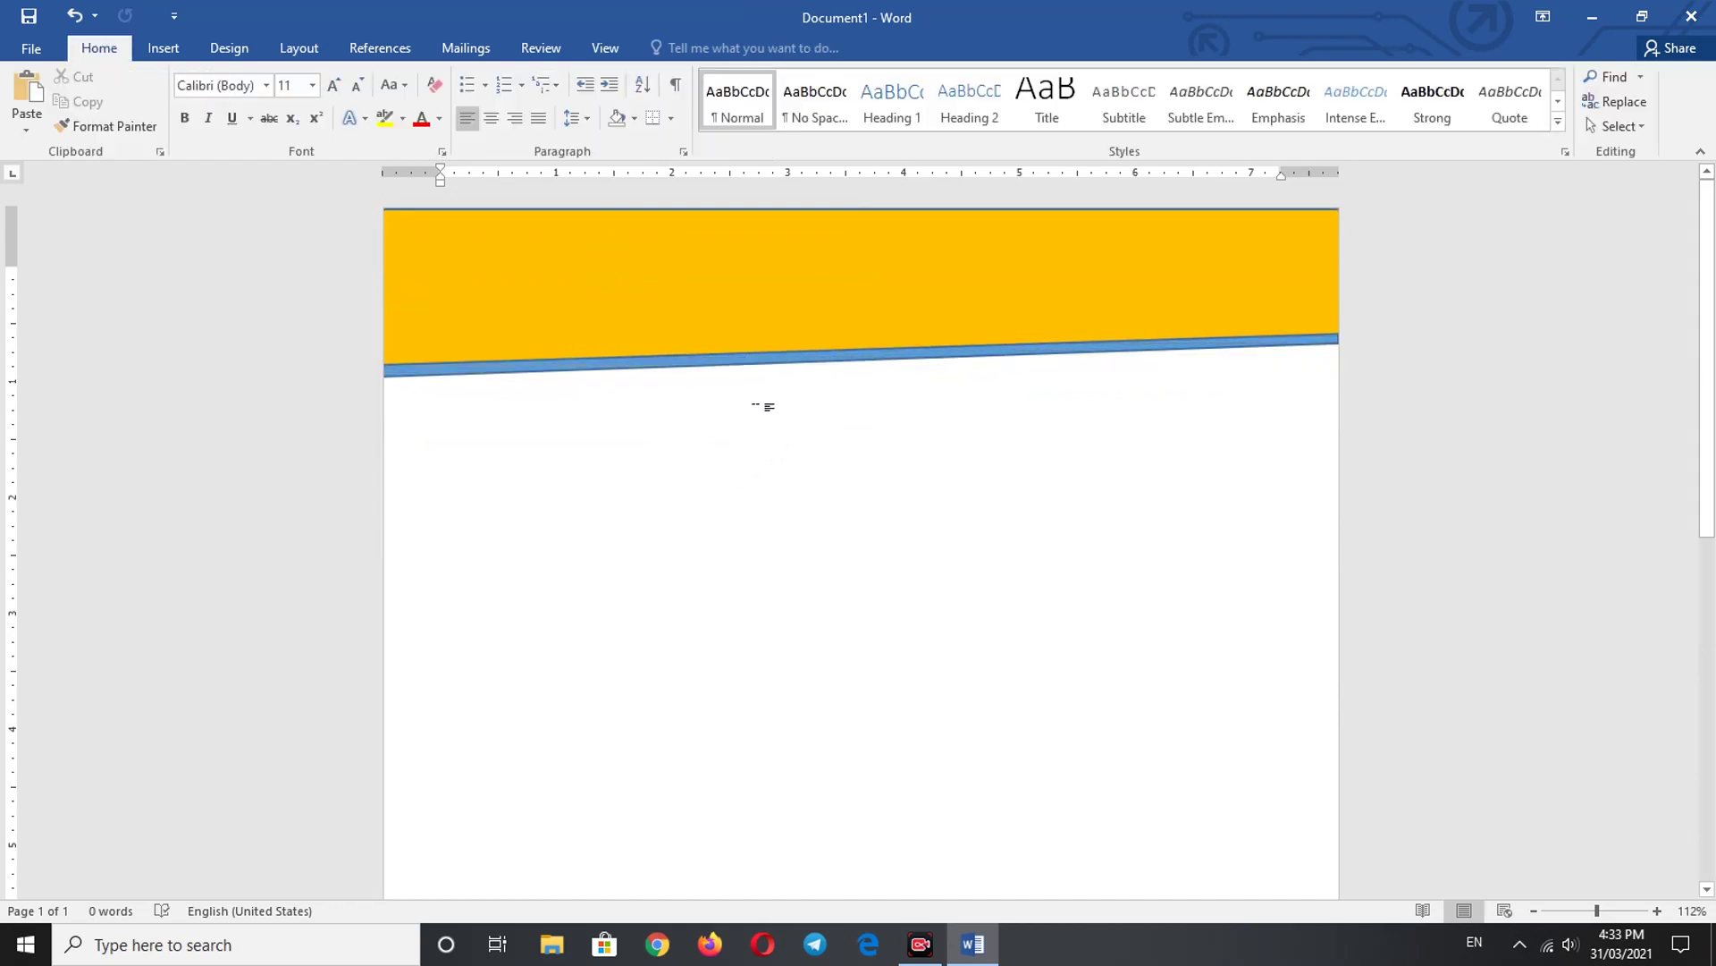
click(671, 306)
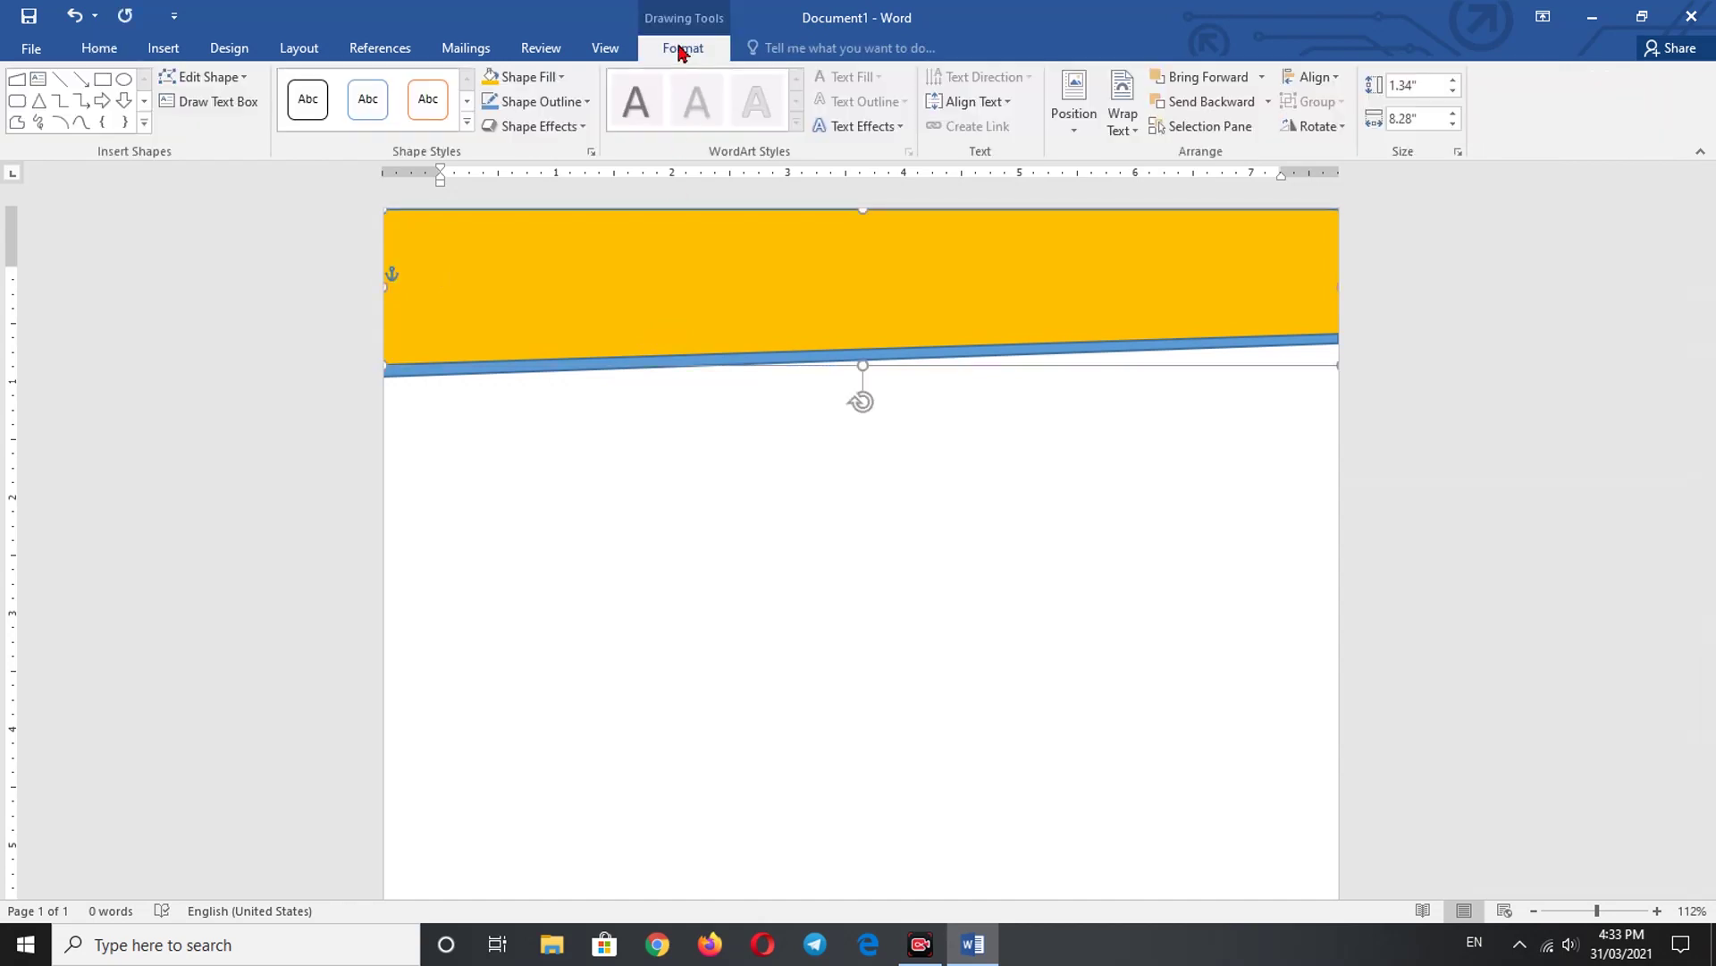
- Set both the gold shape and the blue strip to No Outline
click(556, 79)
click(567, 101)
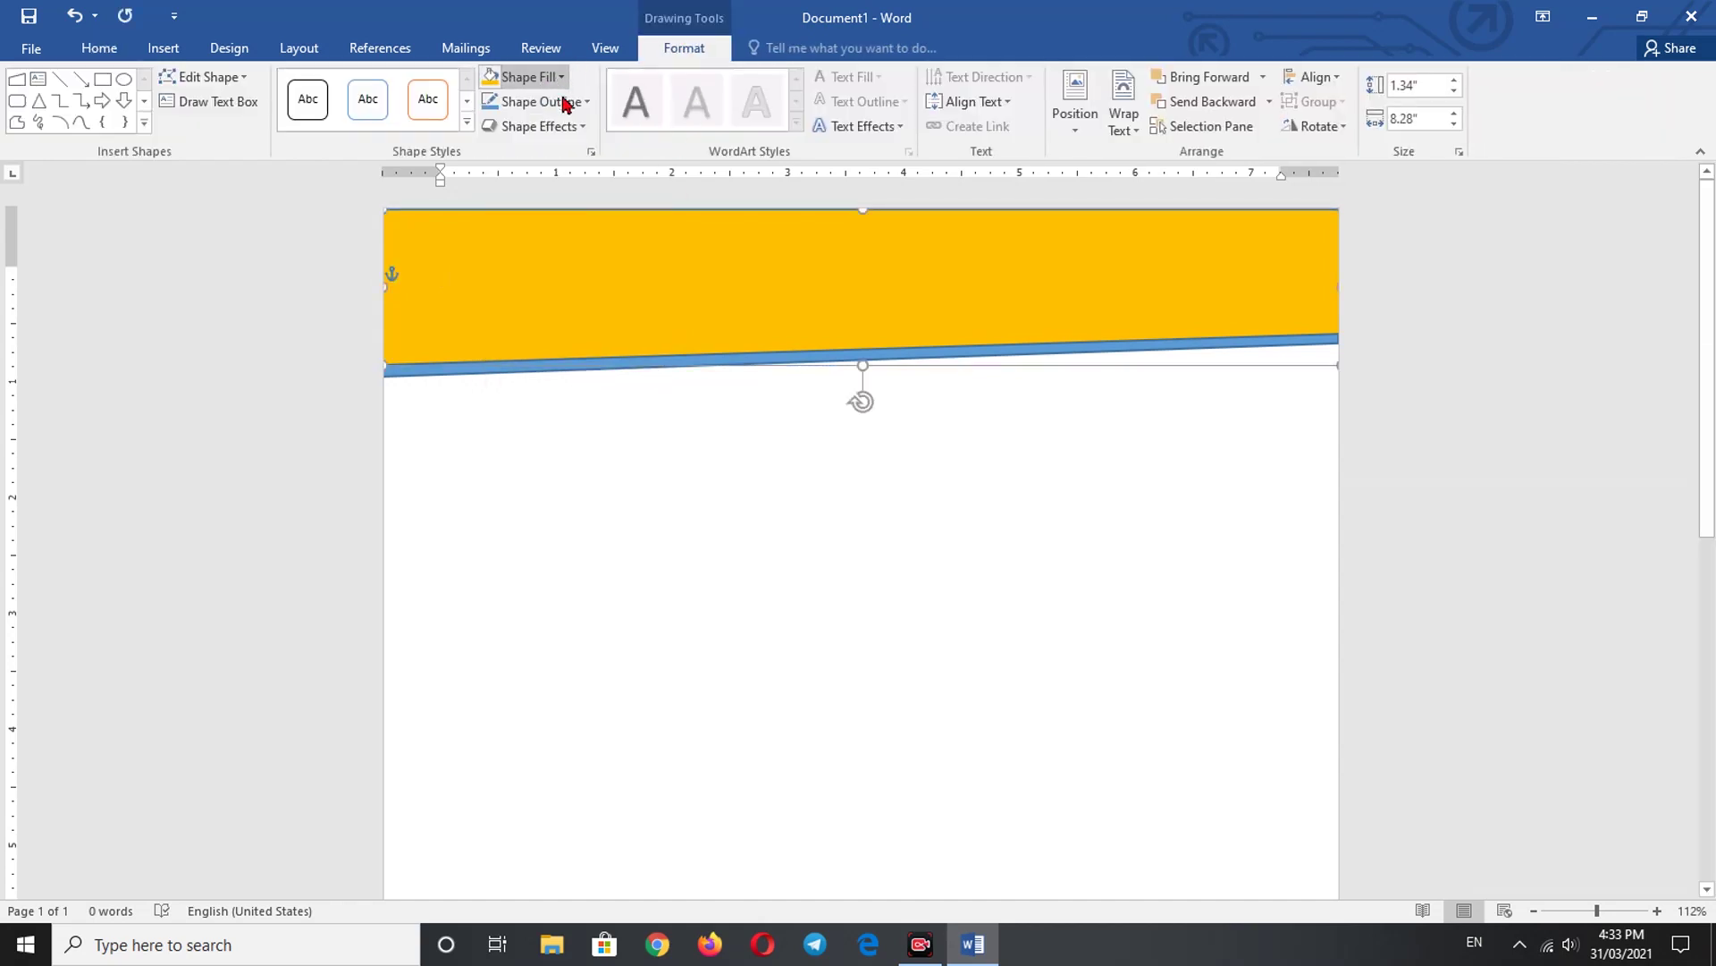
click(586, 102)
click(525, 293)
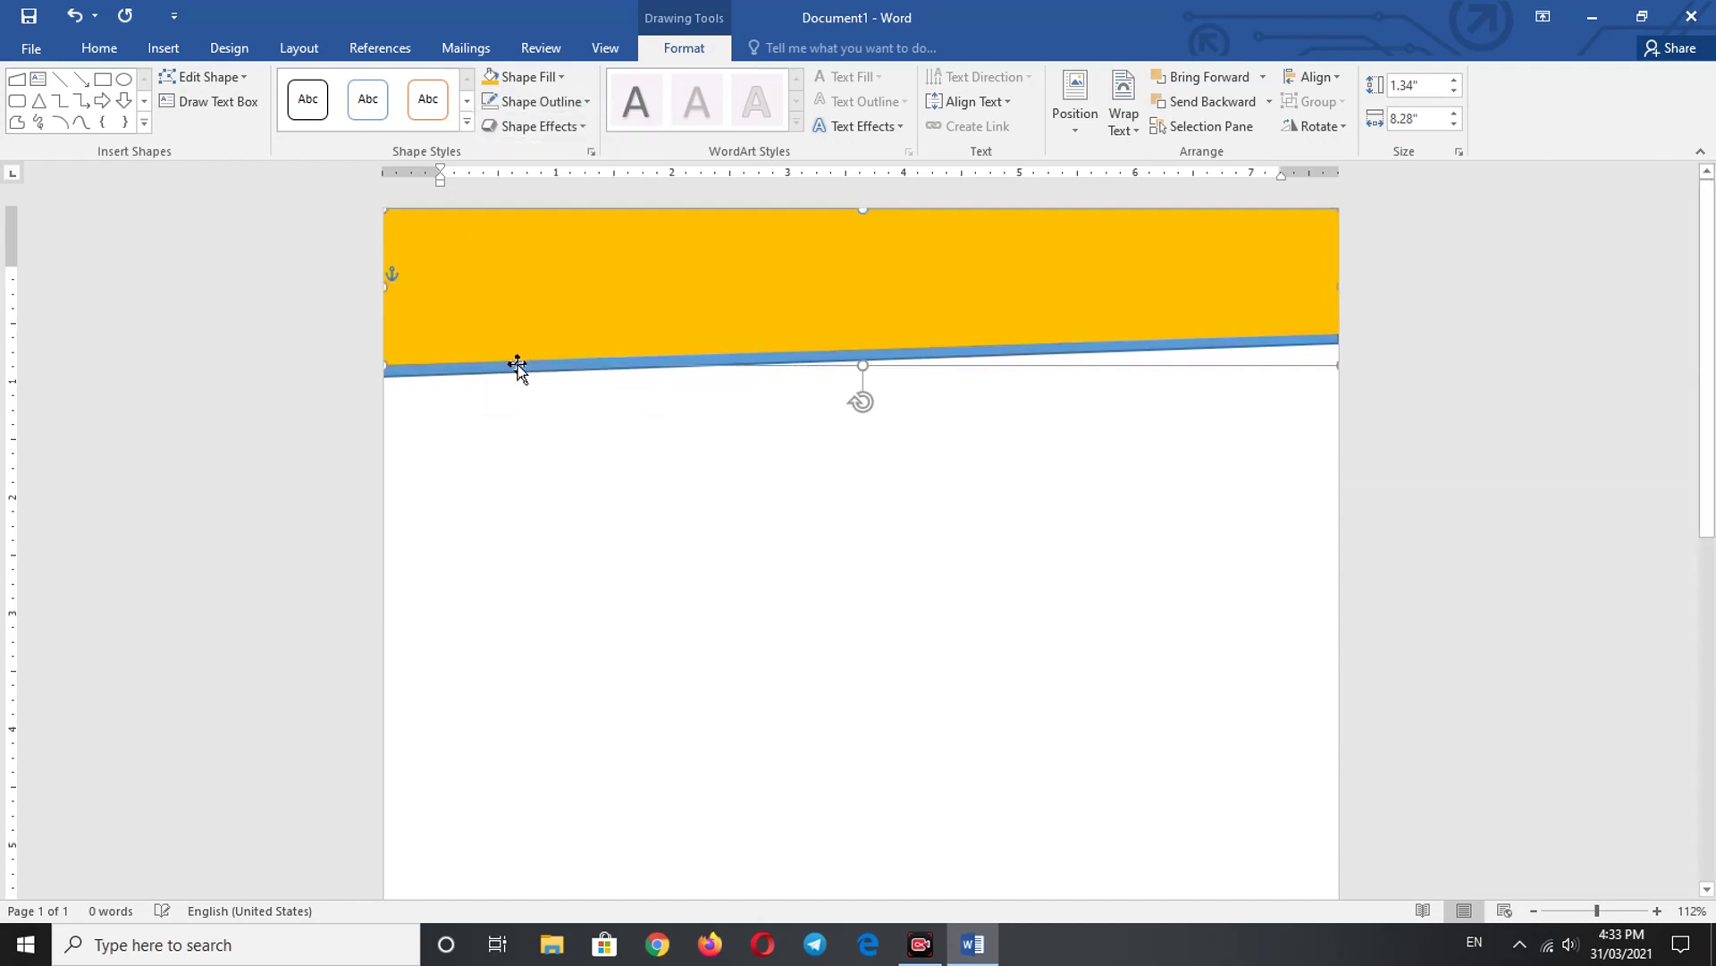
click(503, 367)
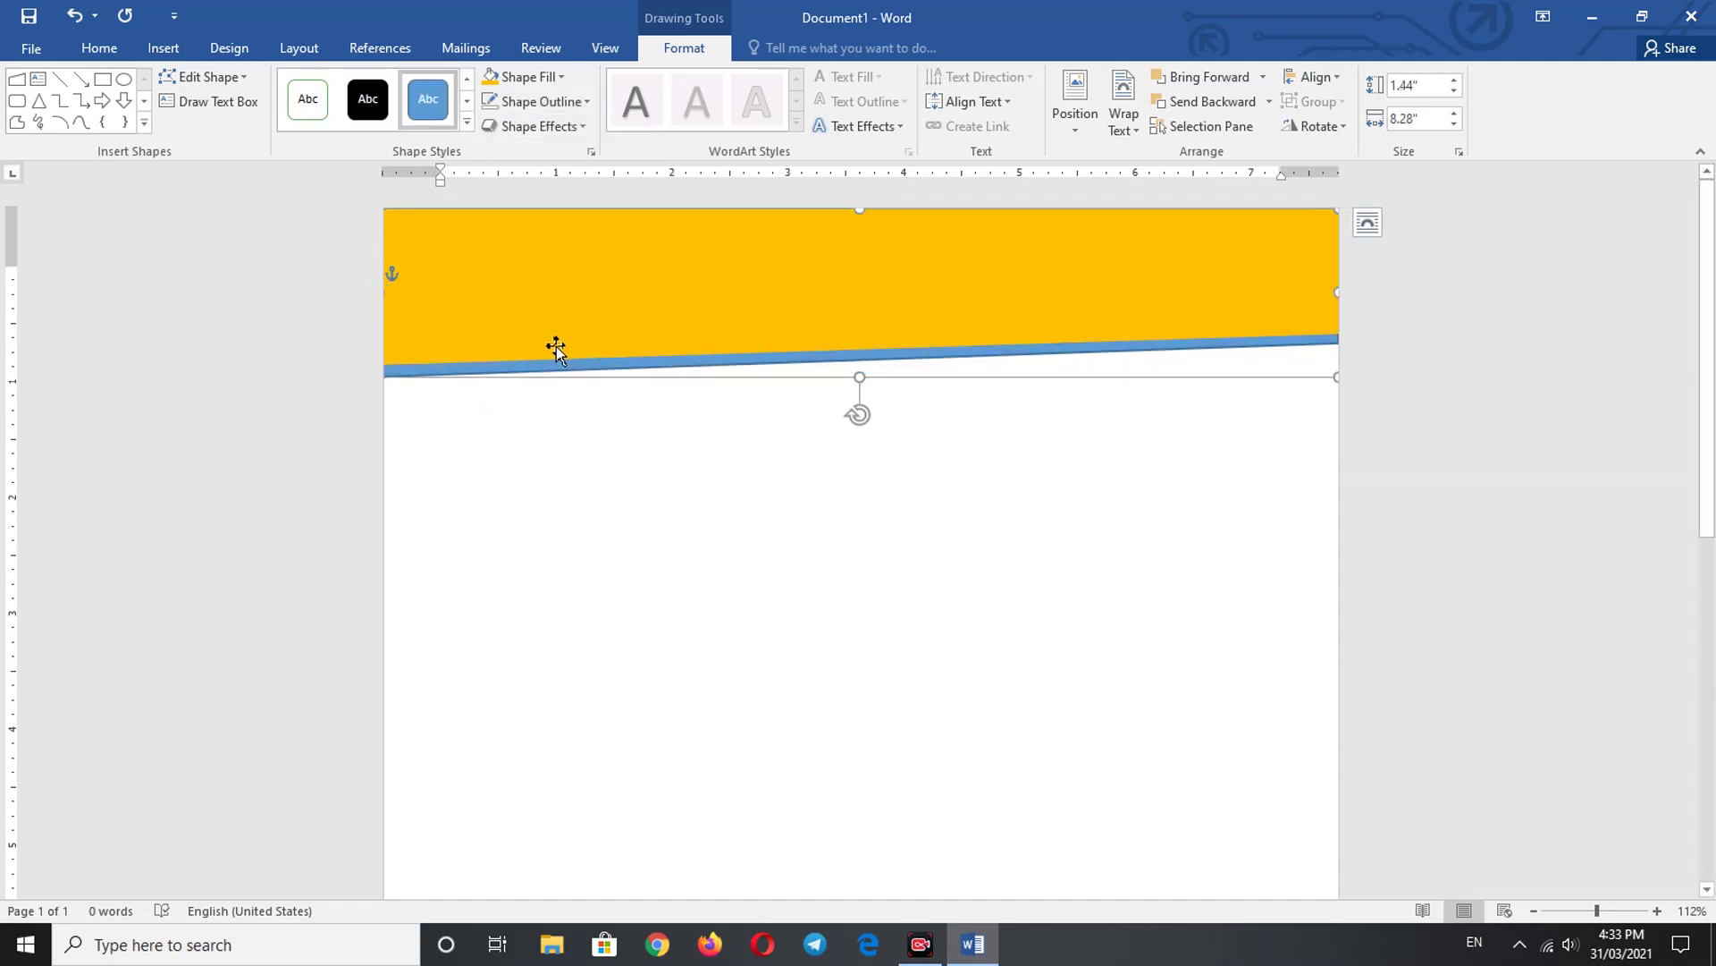
click(572, 103)
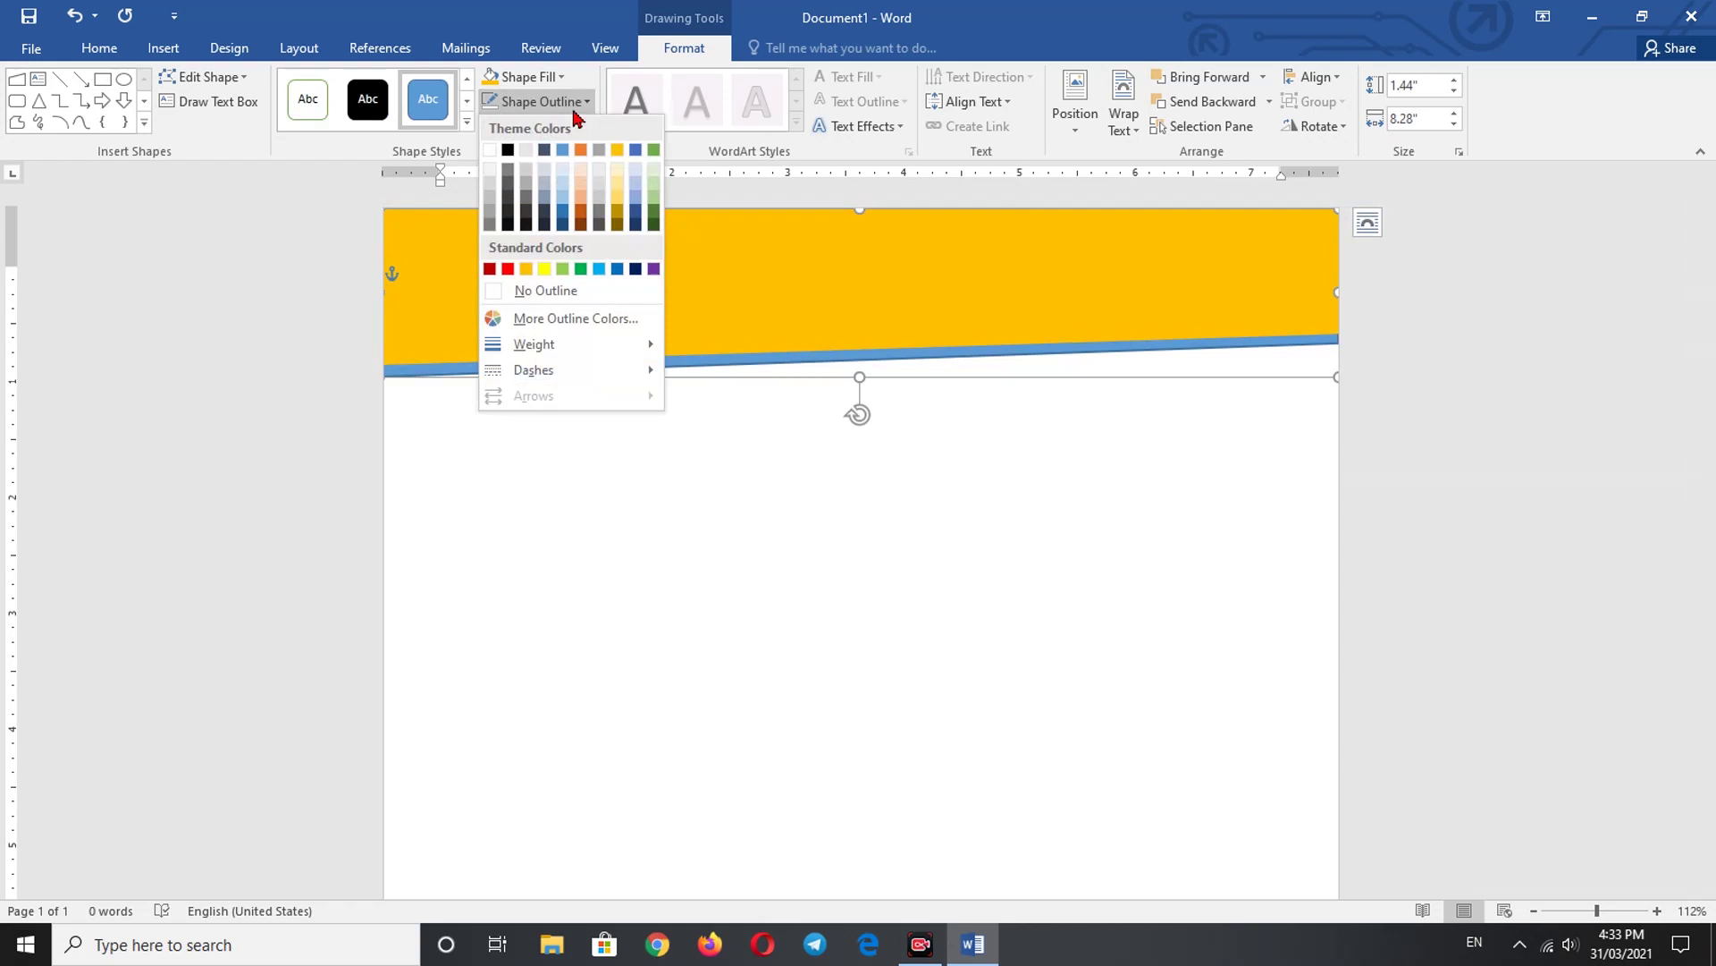
click(537, 289)
- Nudge the gold banner up slightly with the arrow keys to settle it over the blue strip
click(593, 283)
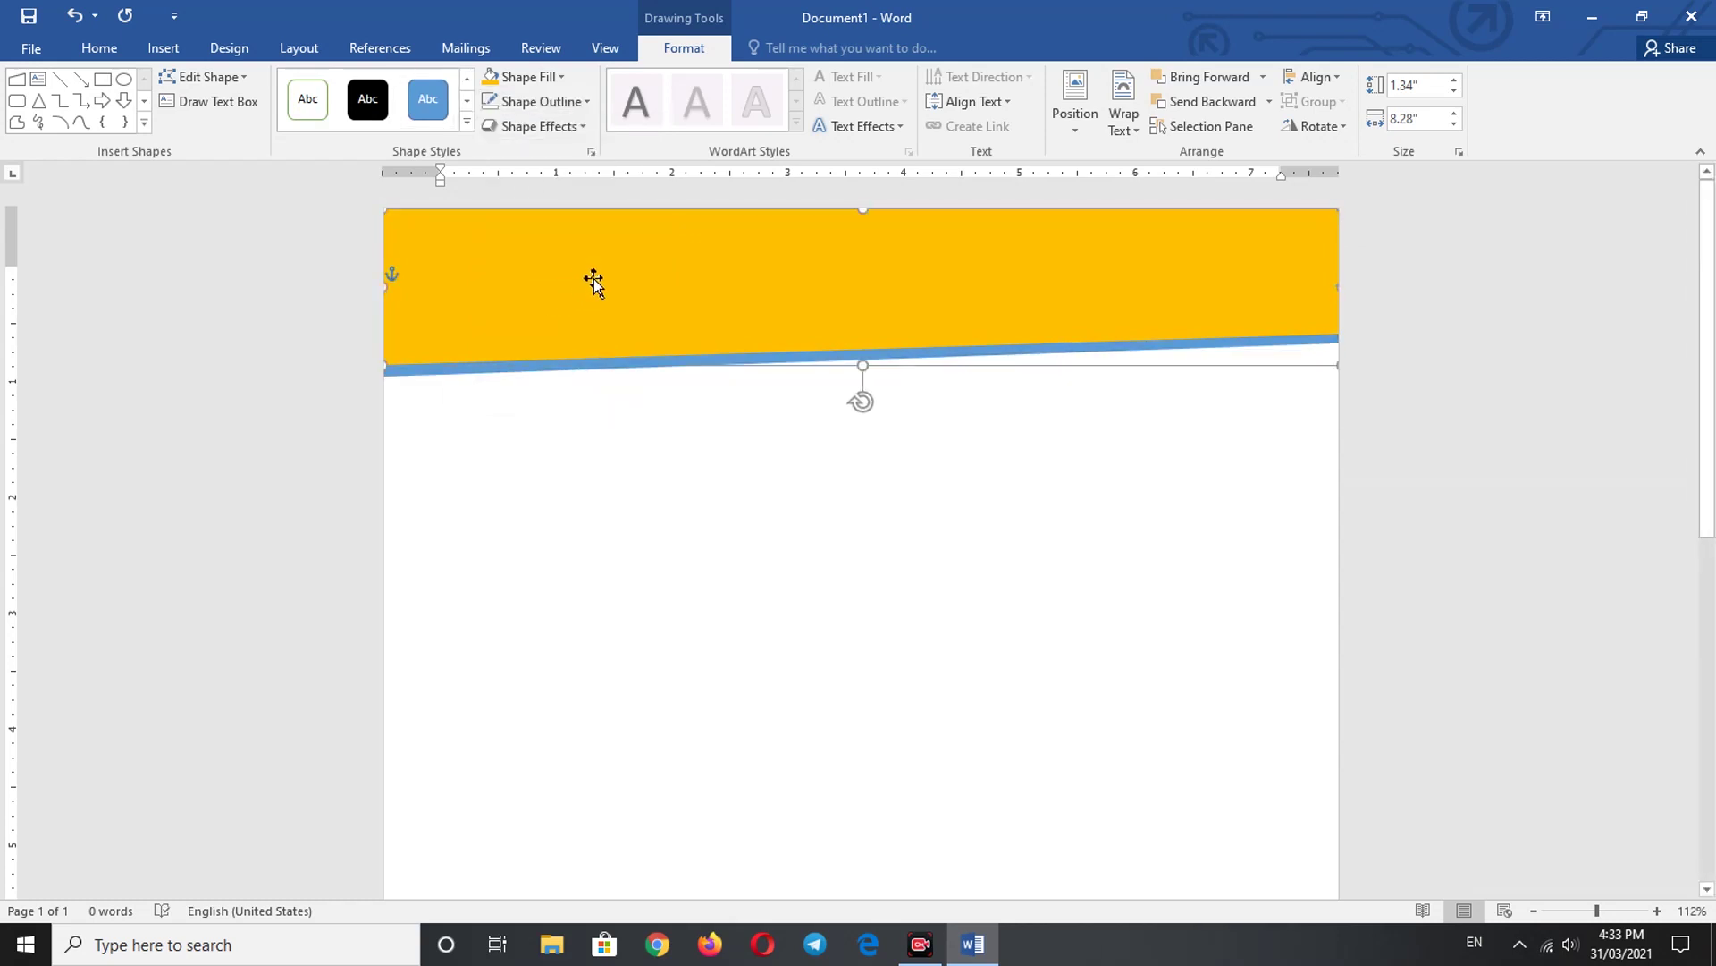
key(Up)
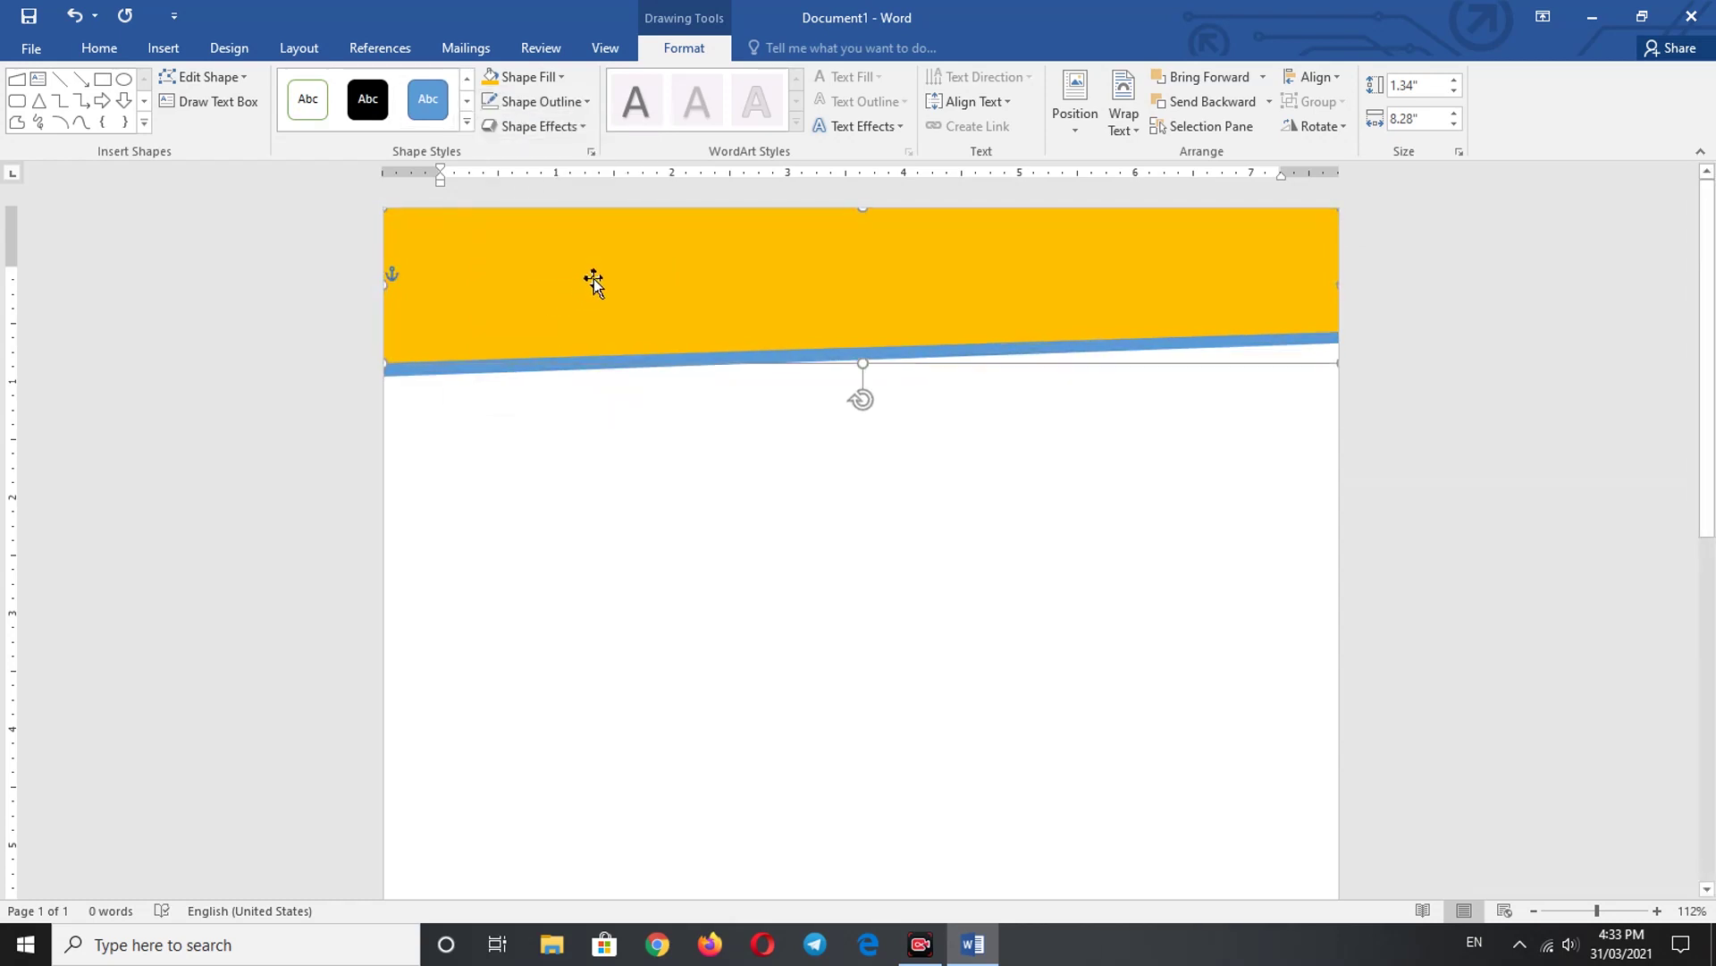
key(Right)
key(Right)
key(Left)
- Copy the yellow banner and paste a duplicate
click(617, 453)
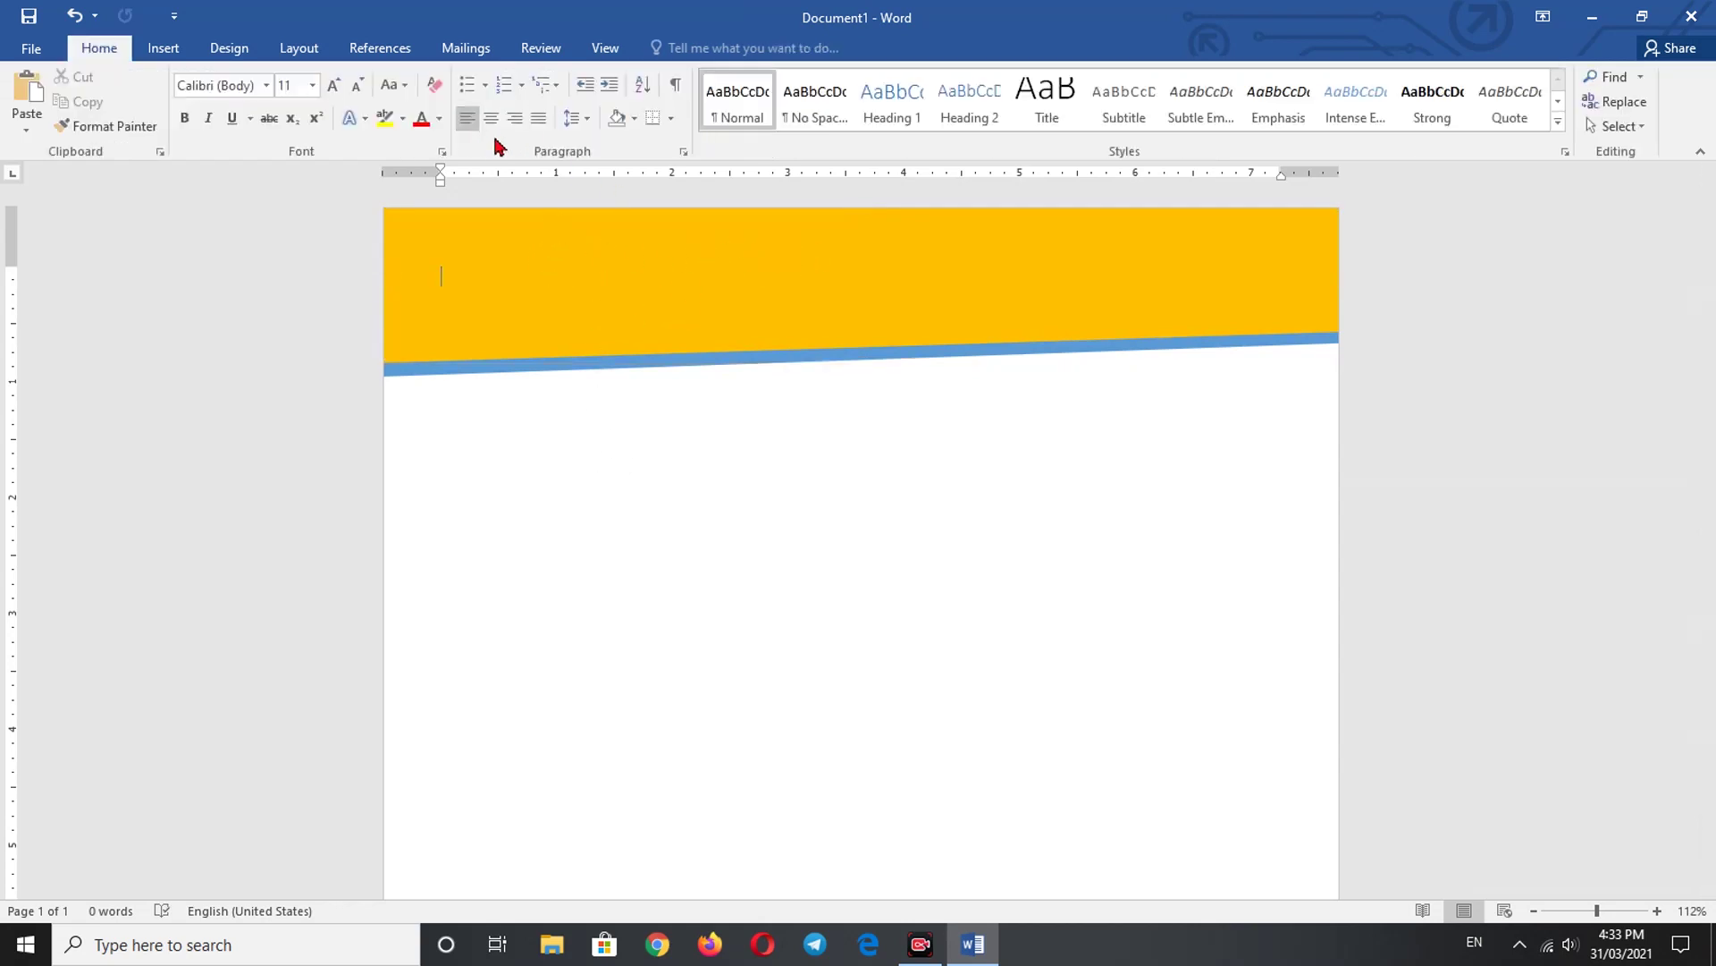
click(556, 310)
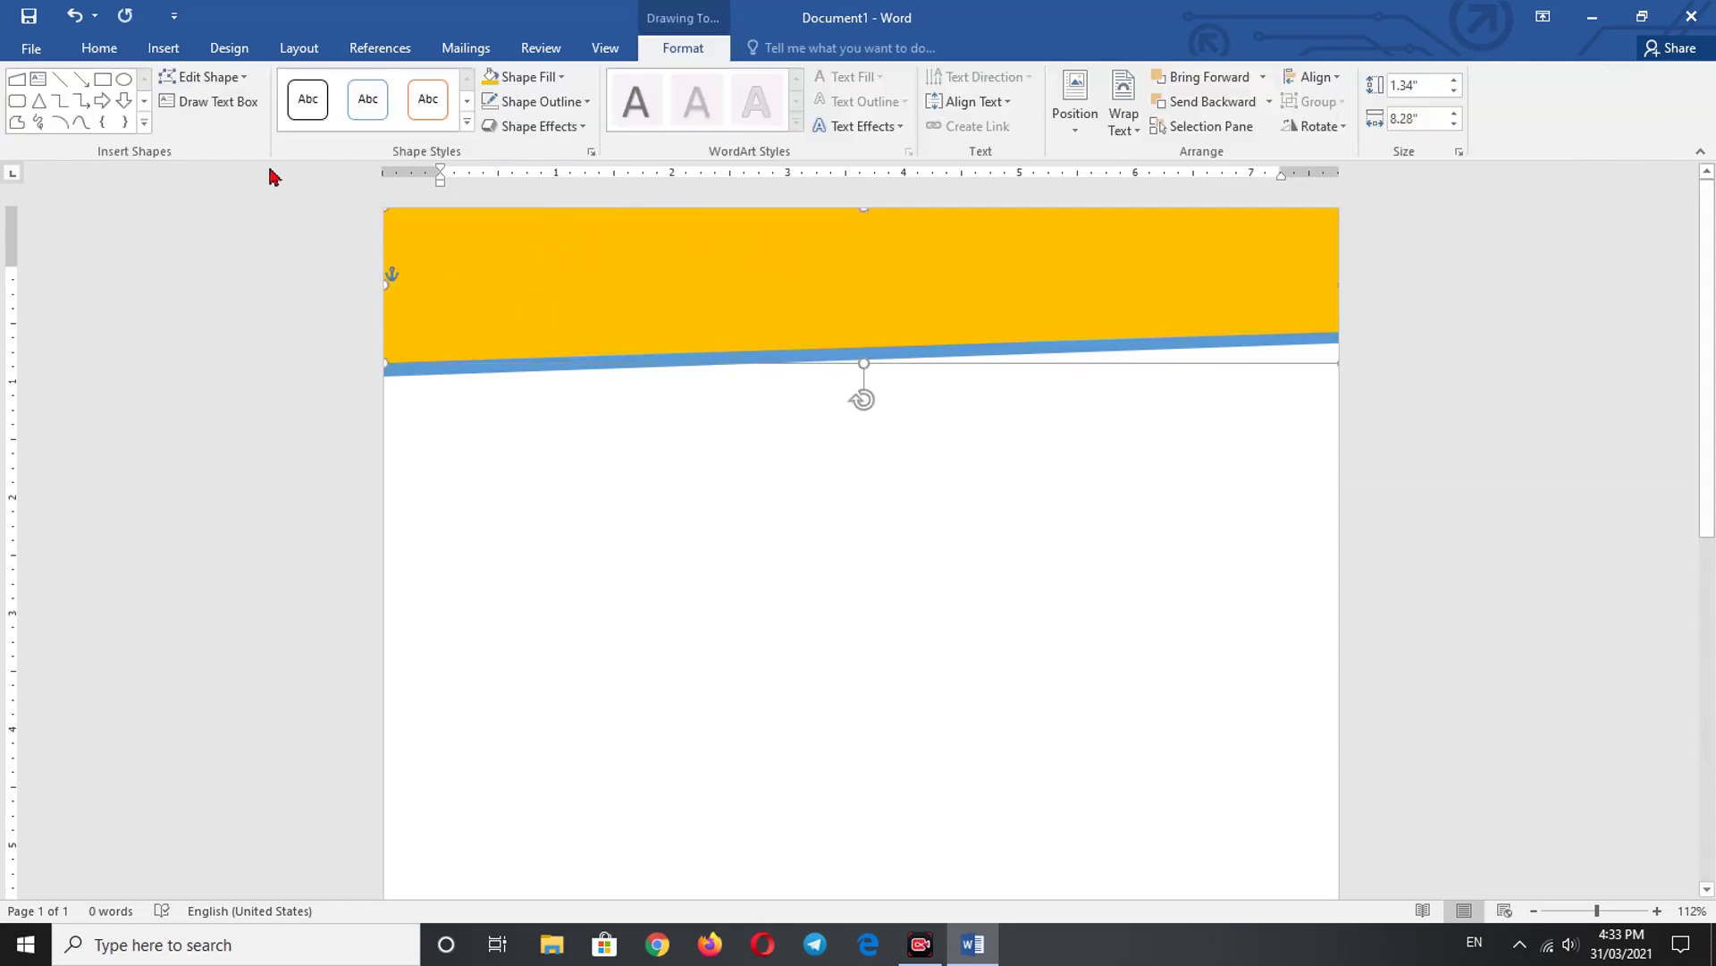
click(97, 49)
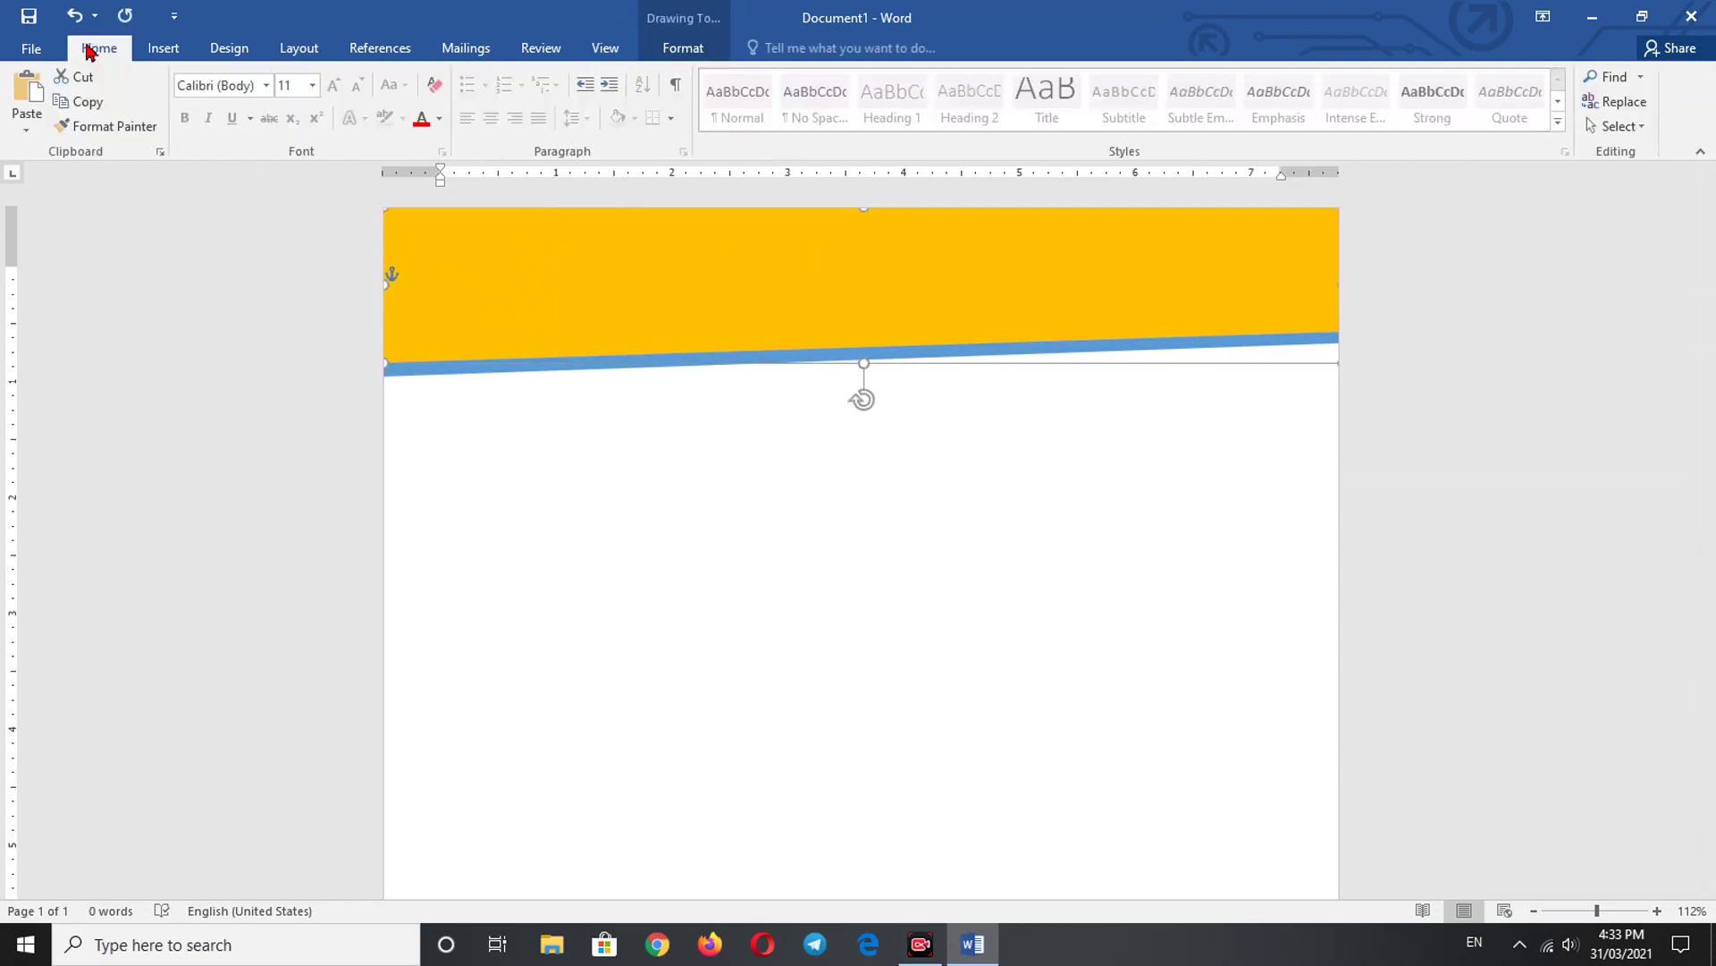
click(80, 103)
click(27, 90)
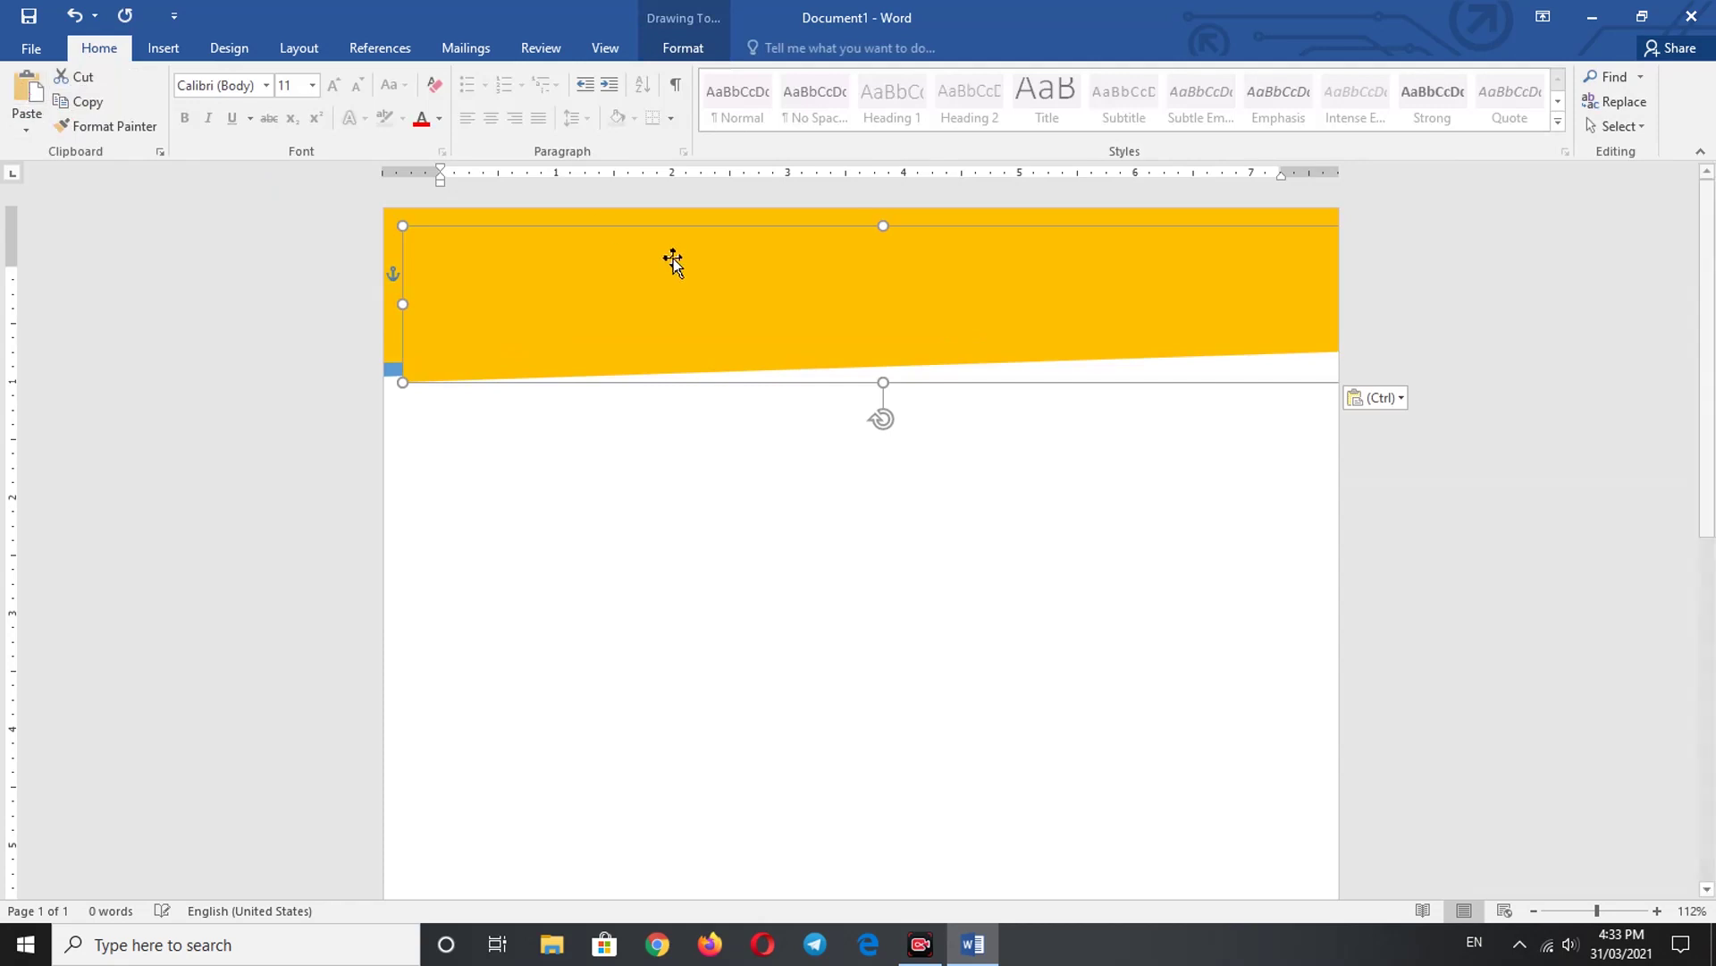
- Fill the duplicate dark navy and give it no outline
double_click(652, 281)
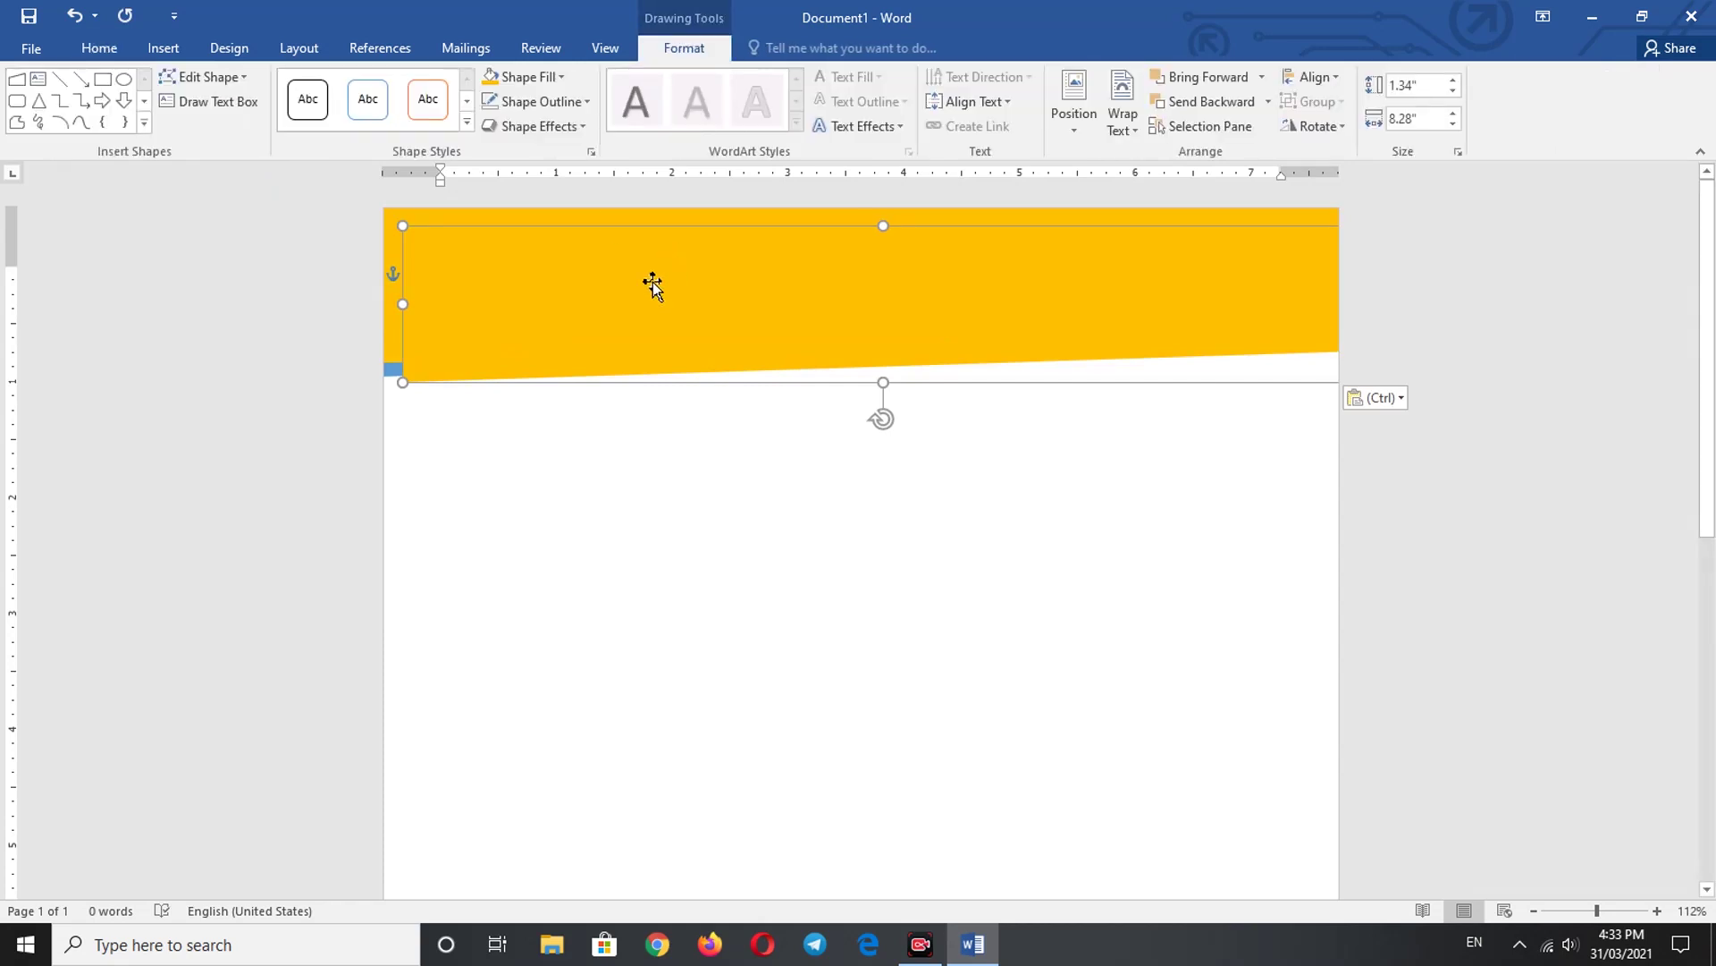
click(559, 79)
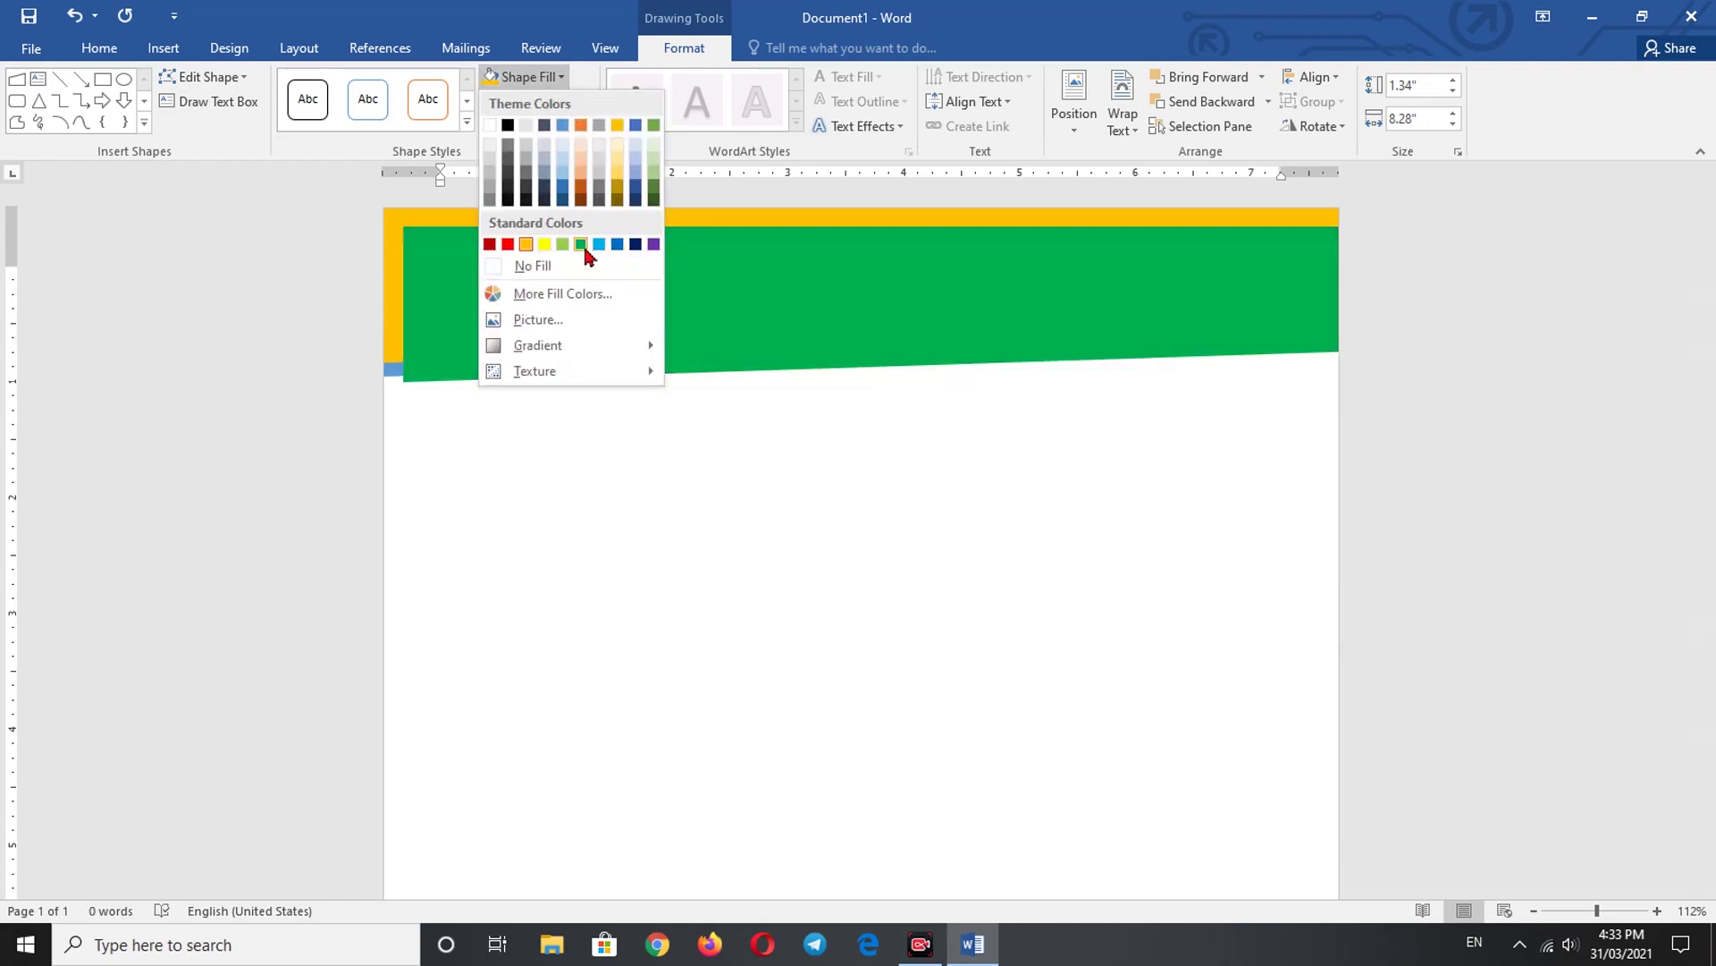
click(635, 245)
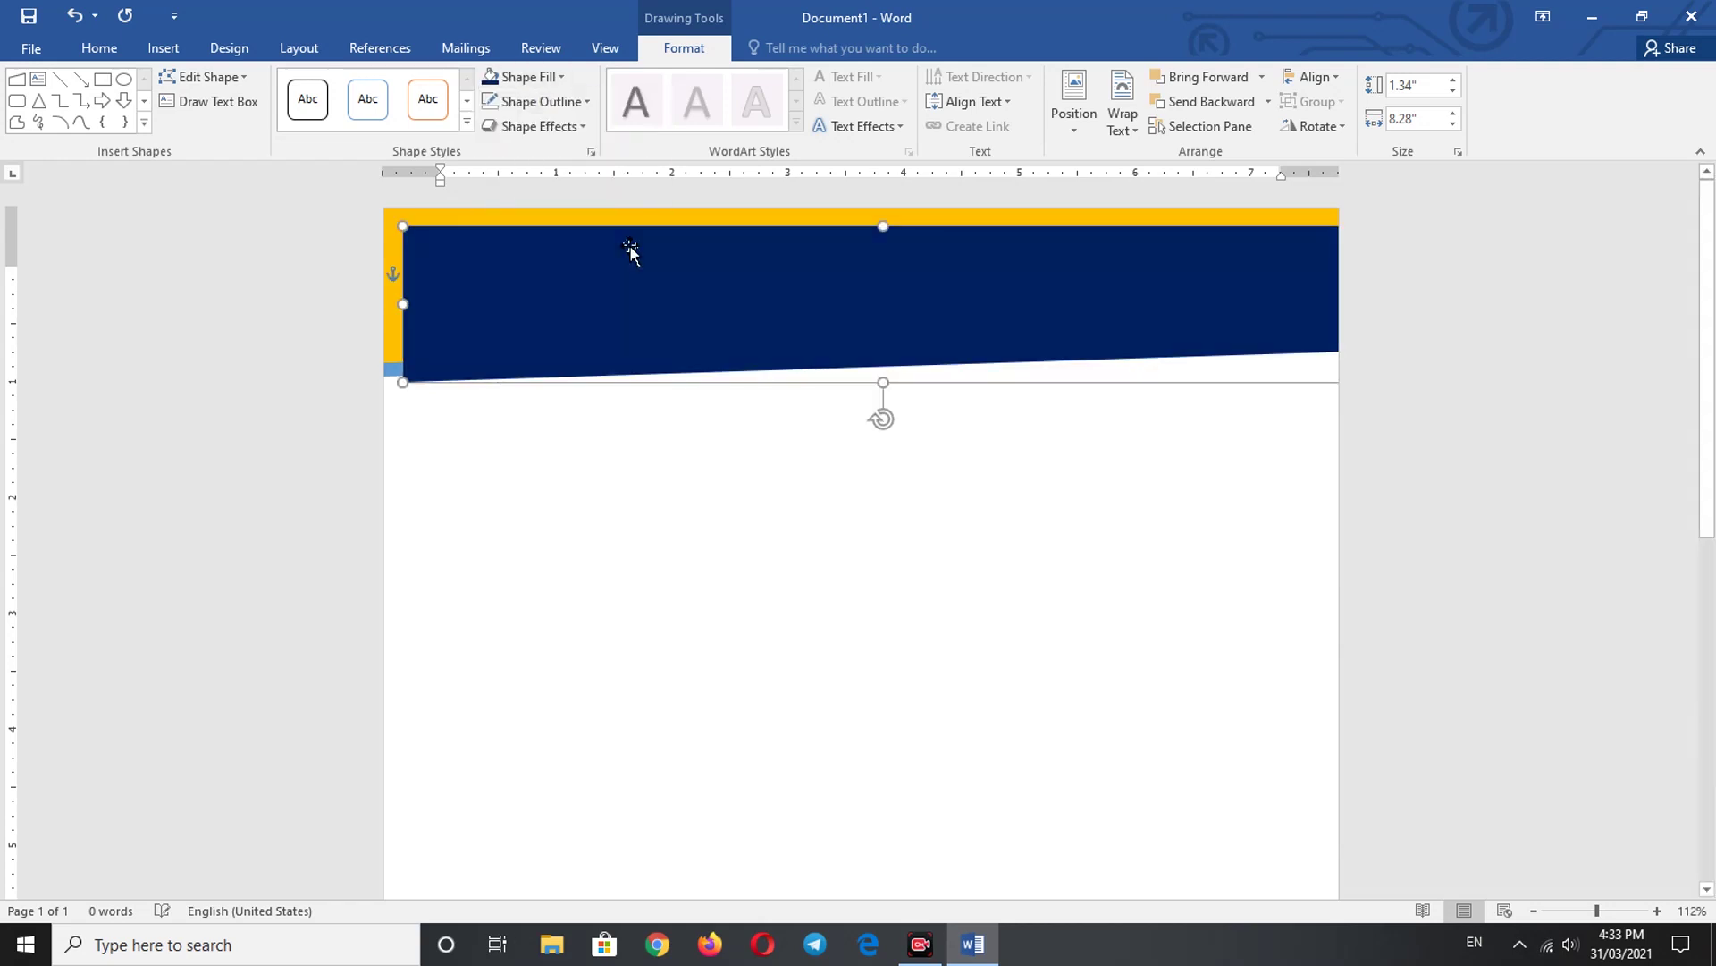
click(582, 108)
click(565, 292)
- Align the navy shape to the page's top-left and shorten it to reveal gold and blue stripes
drag(846, 326, 822, 305)
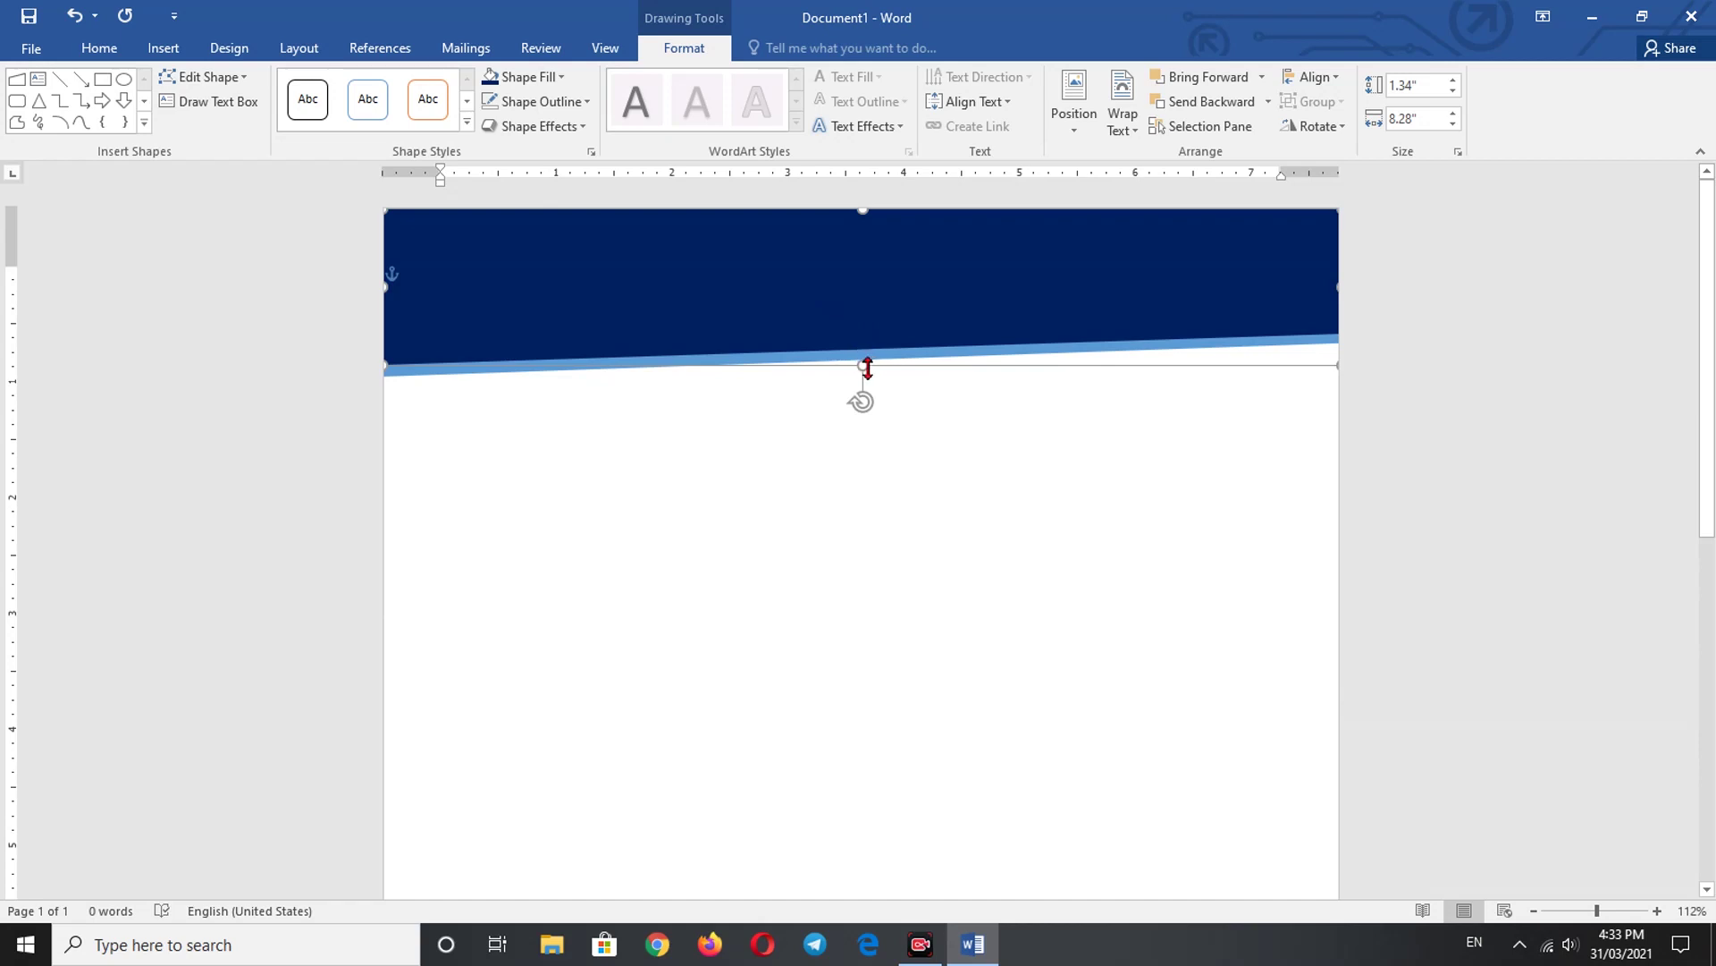
drag(864, 364, 866, 353)
click(920, 467)
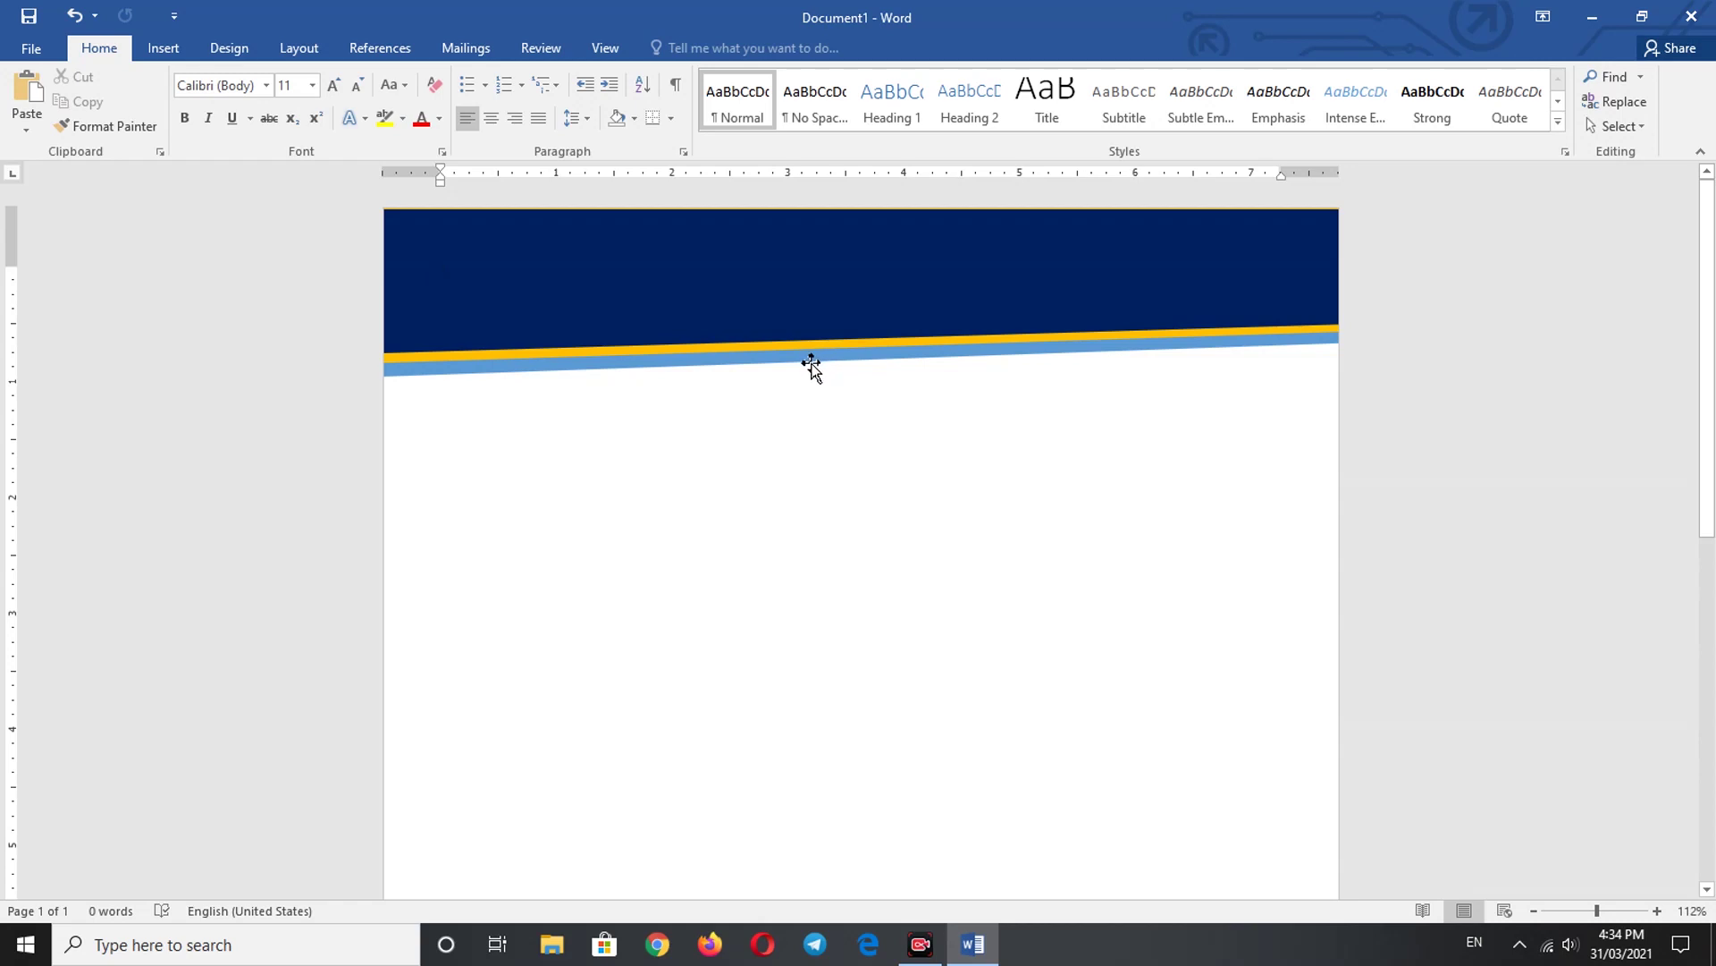
- Insert orange-outlined WordArt reading 'NB MULTIMEDIA LTD', centred on the navy banner
click(163, 48)
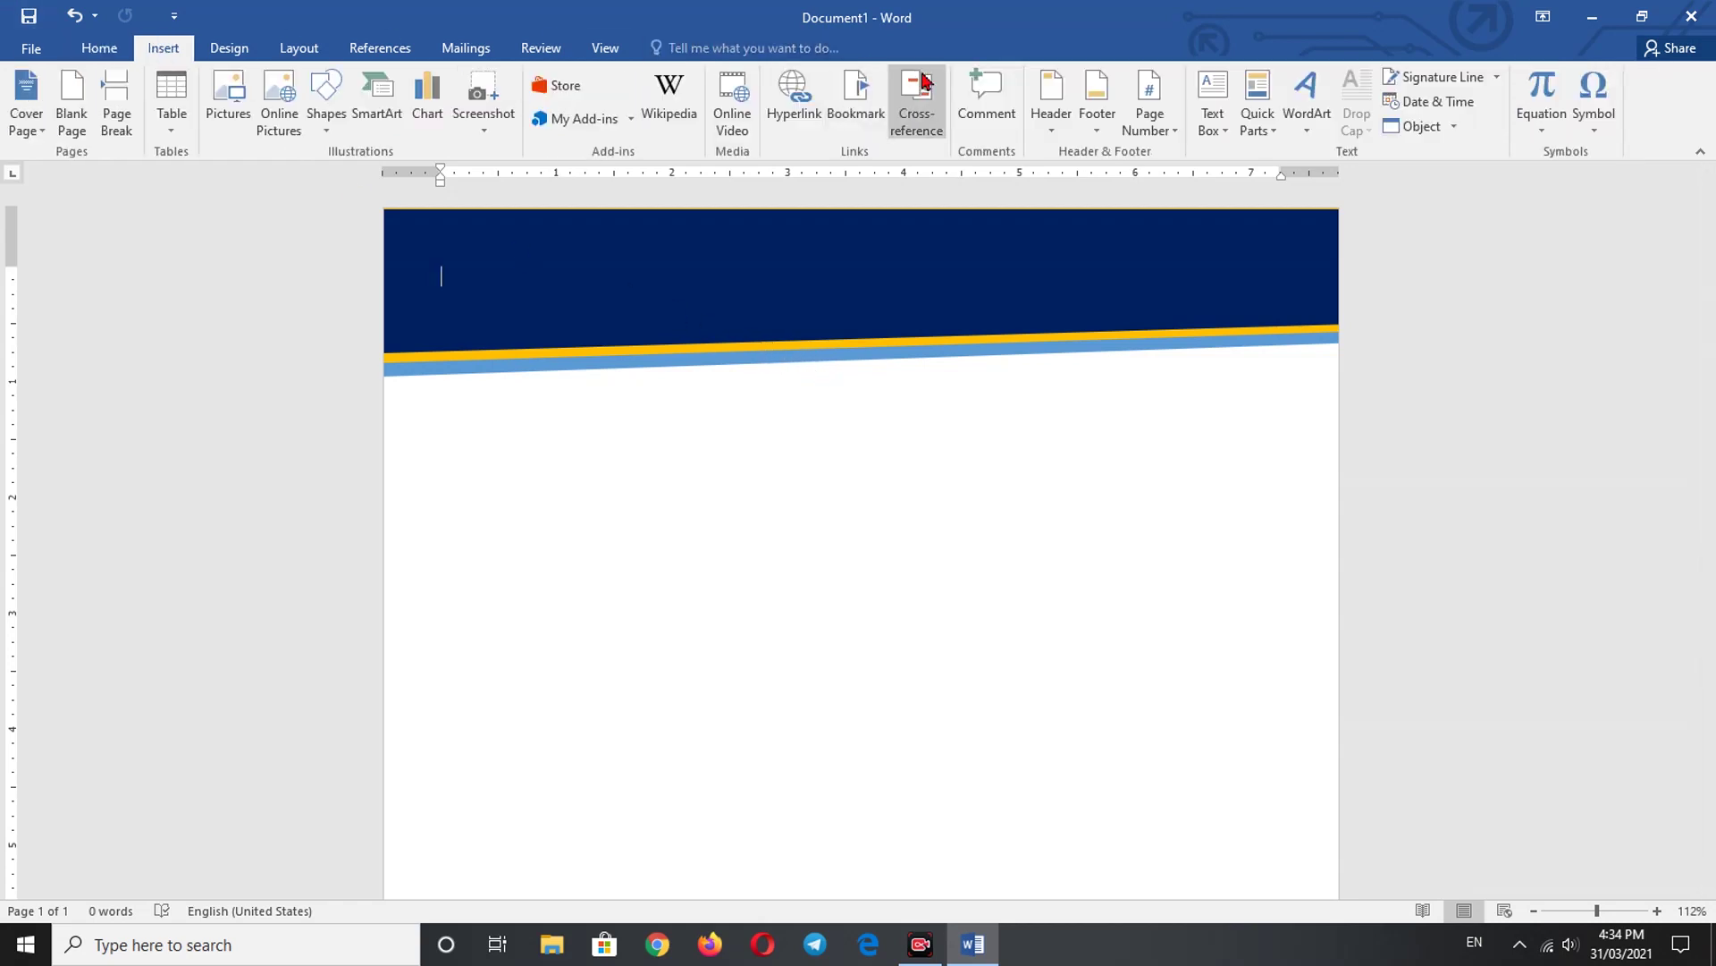
click(1308, 131)
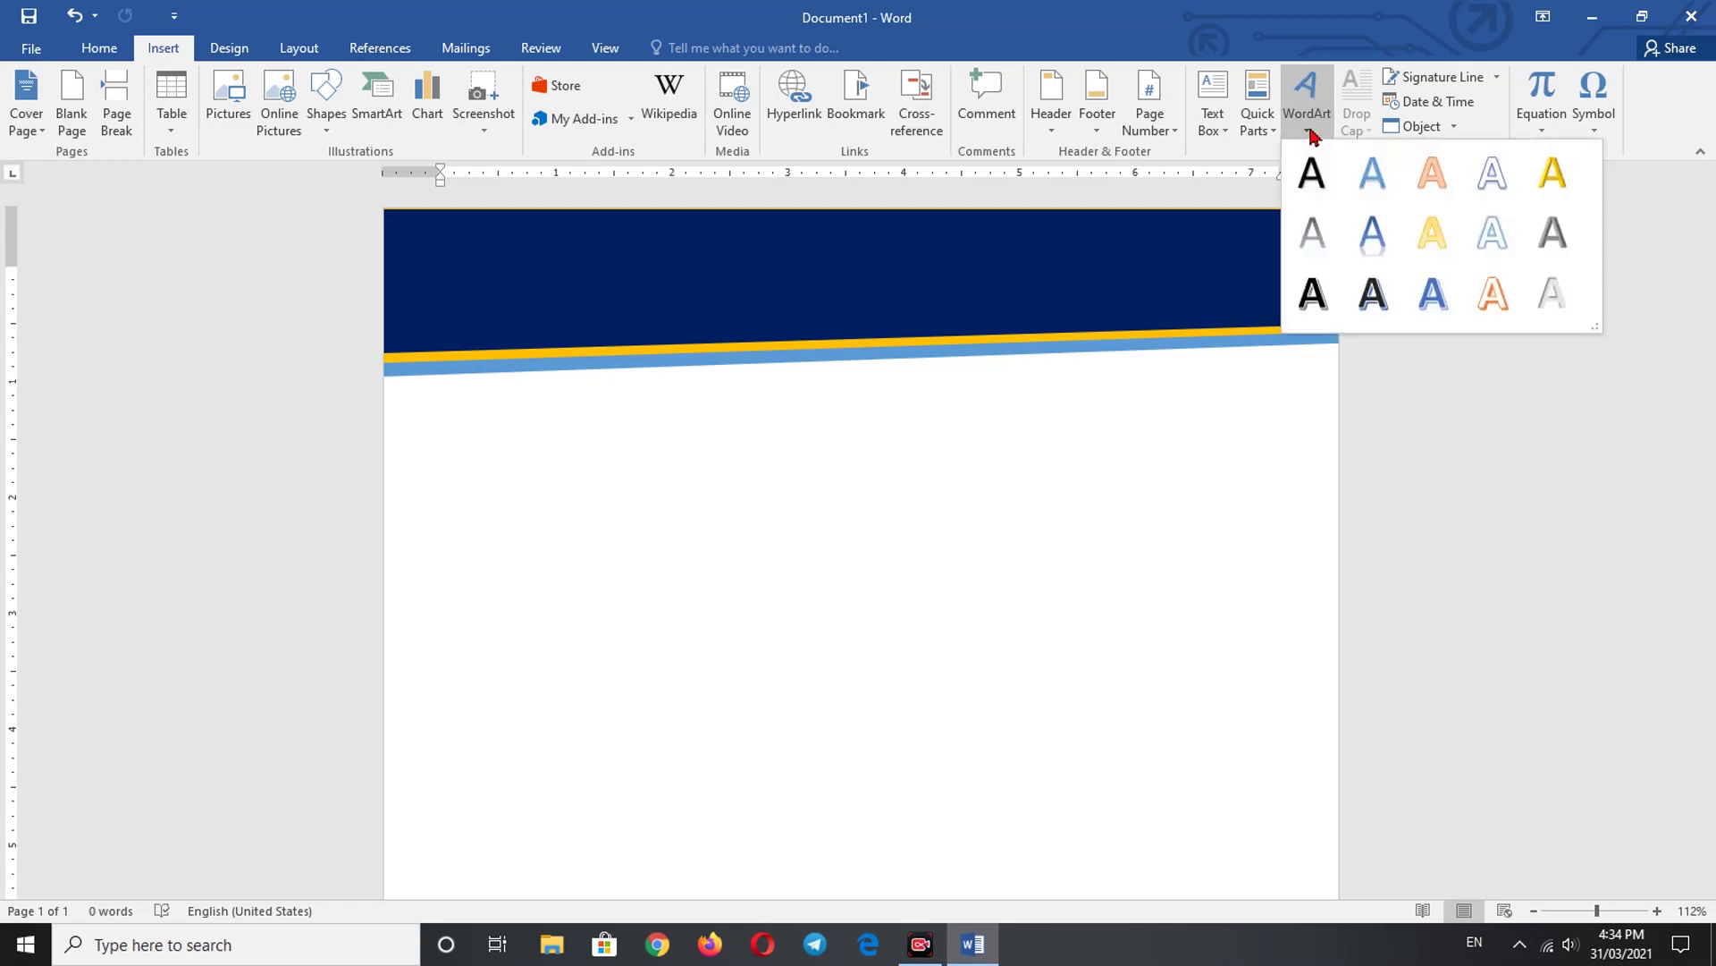
click(1493, 295)
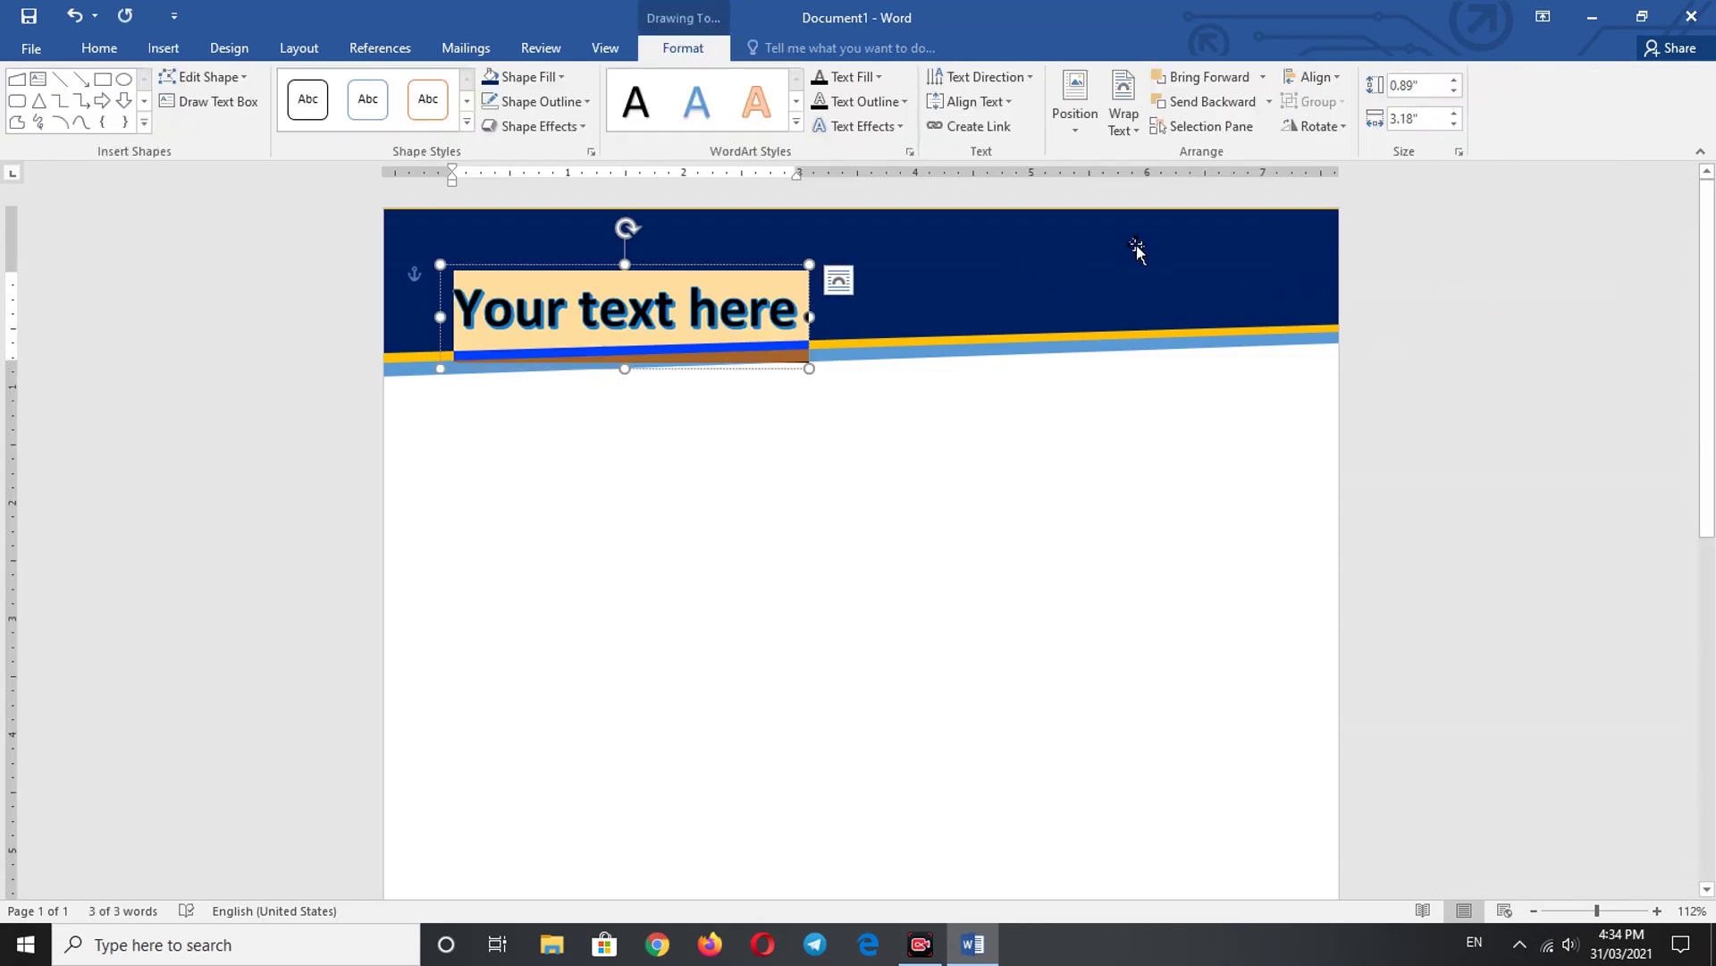
drag(765, 266, 660, 253)
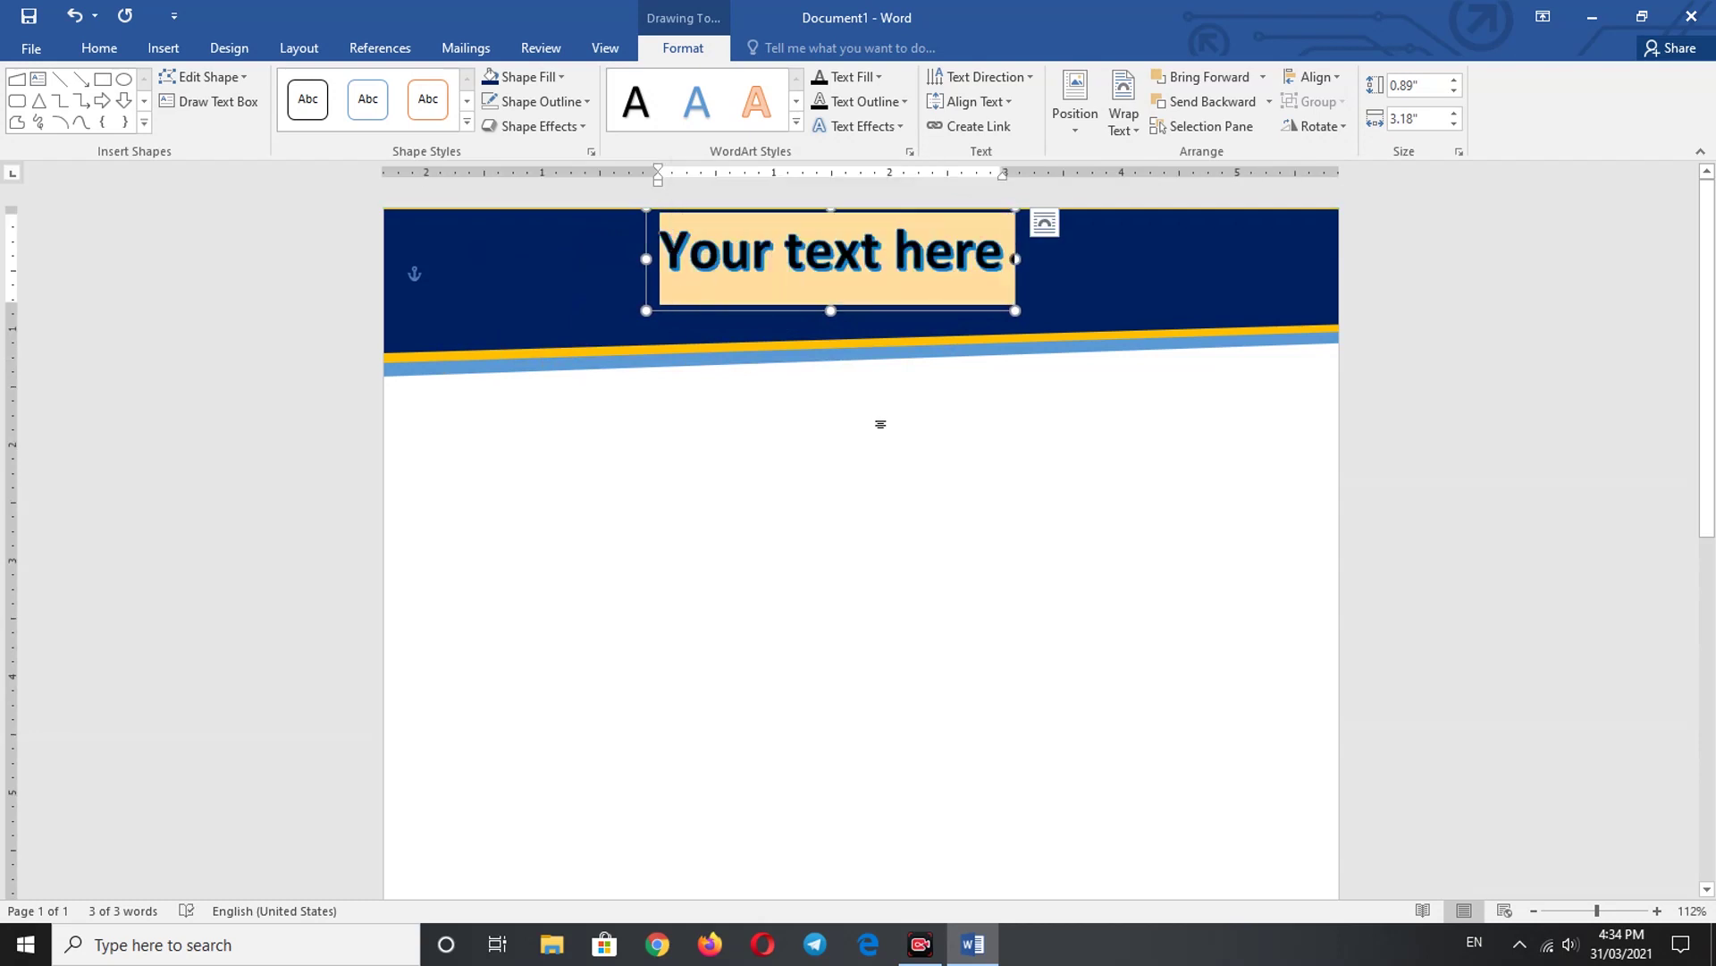
text(NB M)
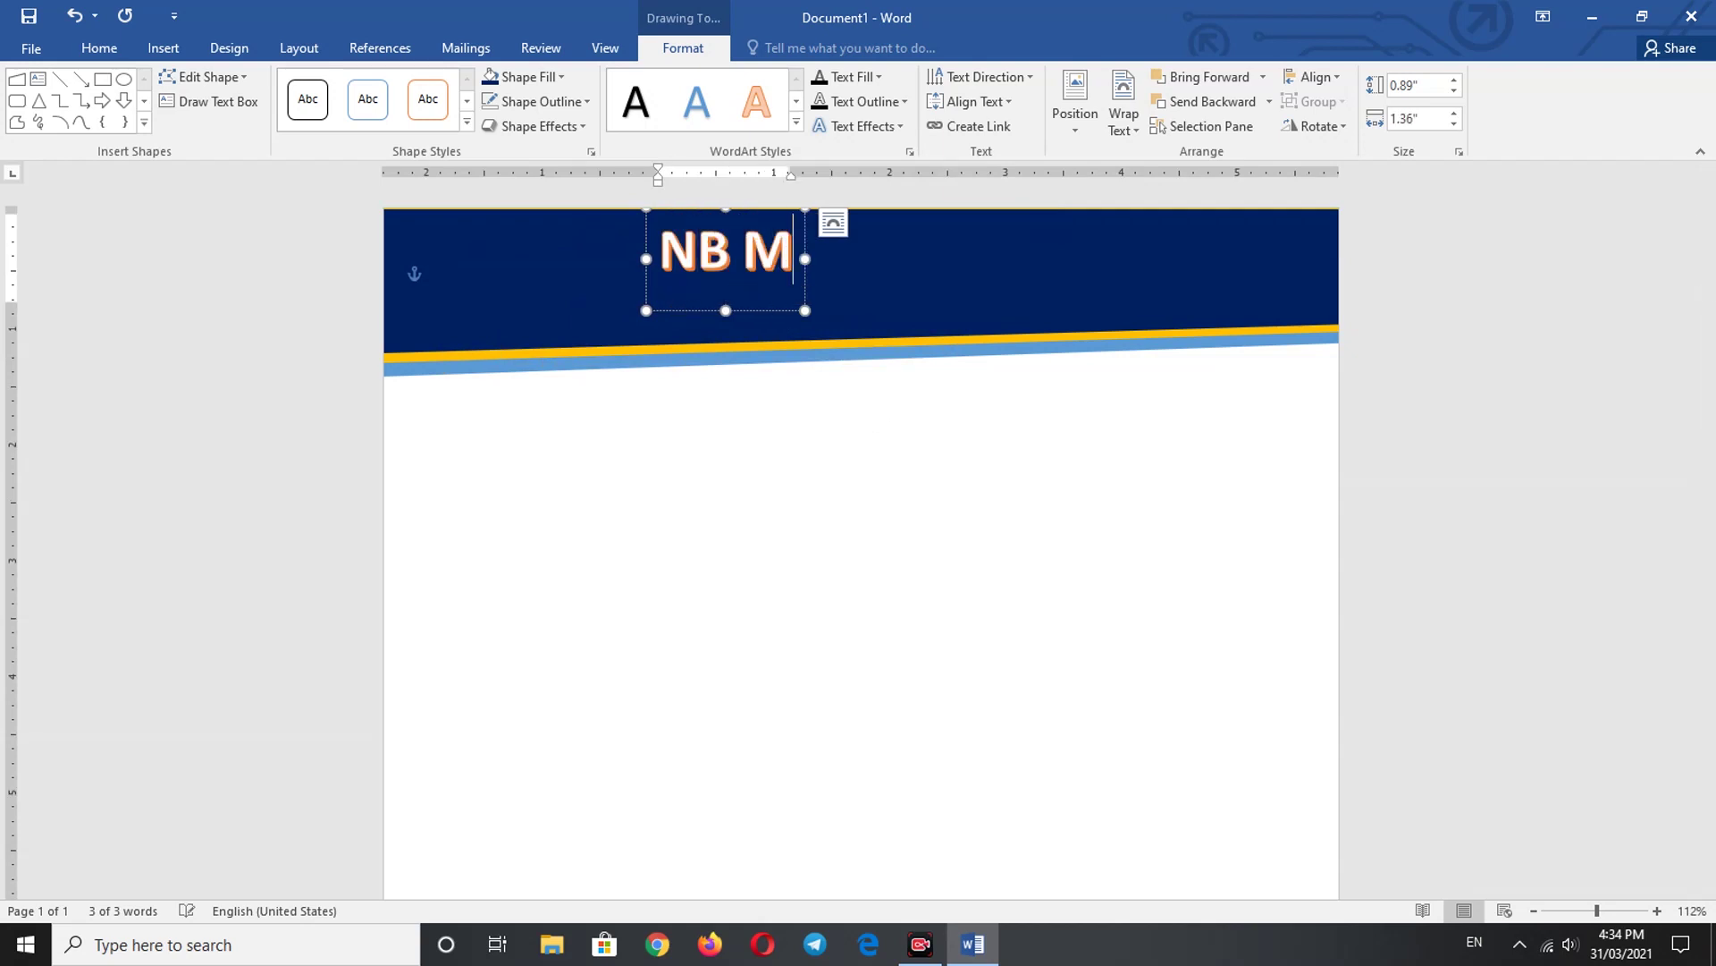
text(ULTIM)
text(E)
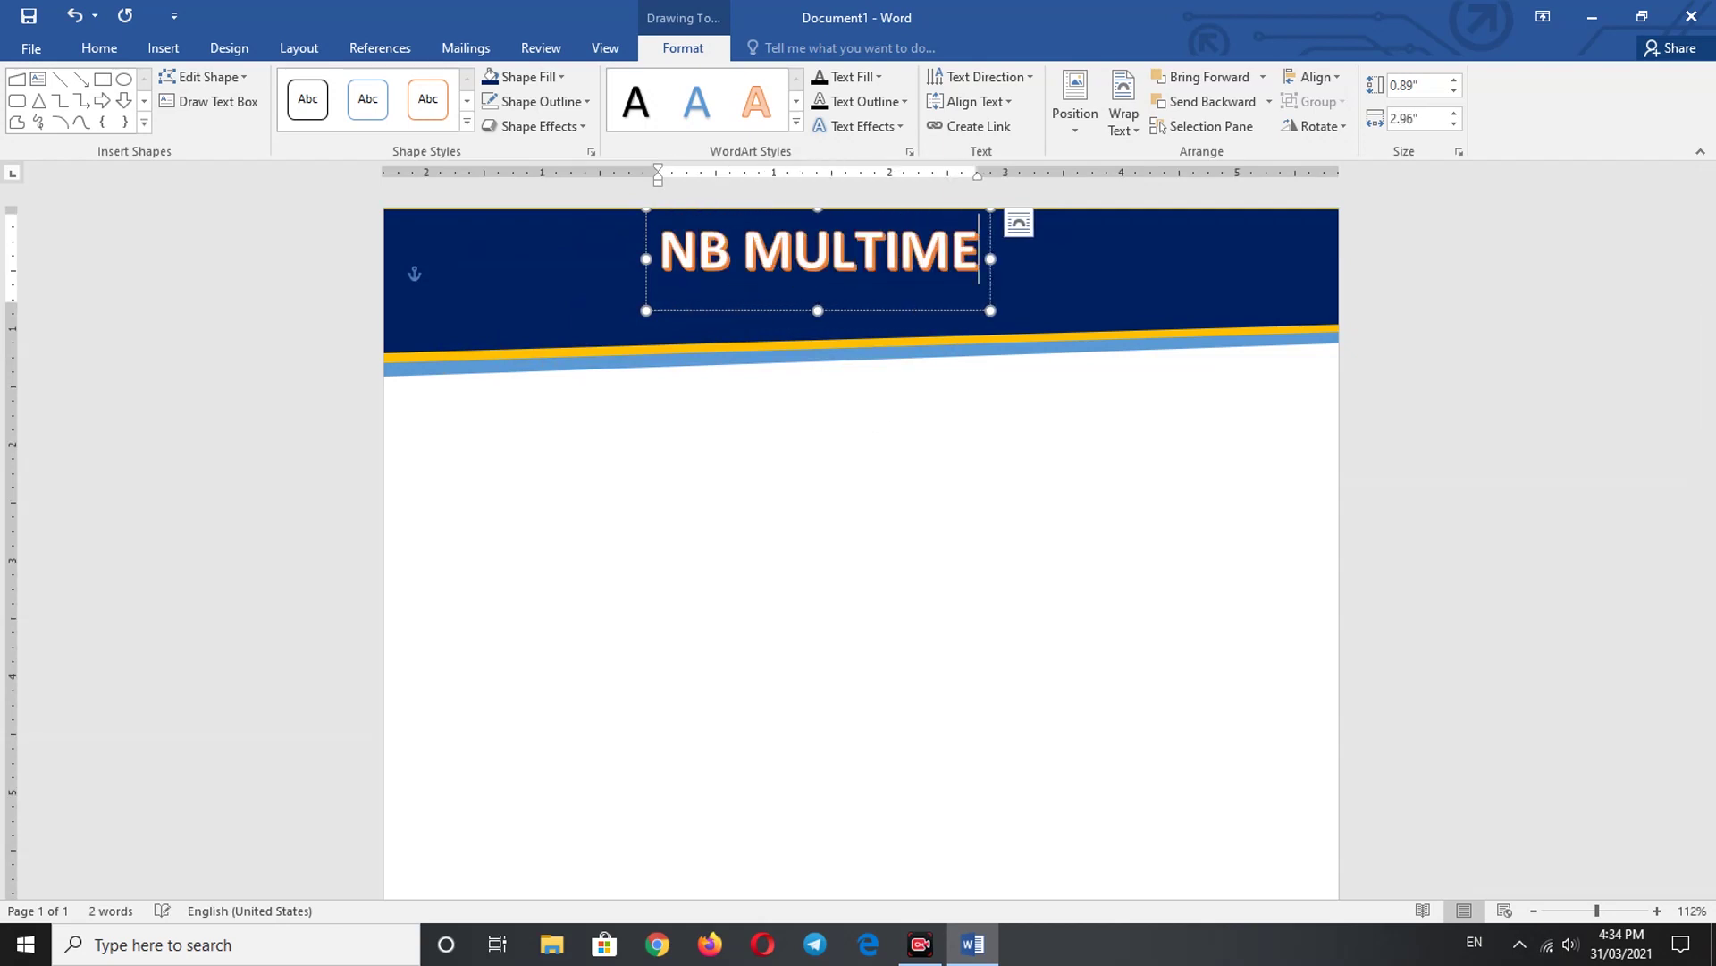
text(DIA LTD)
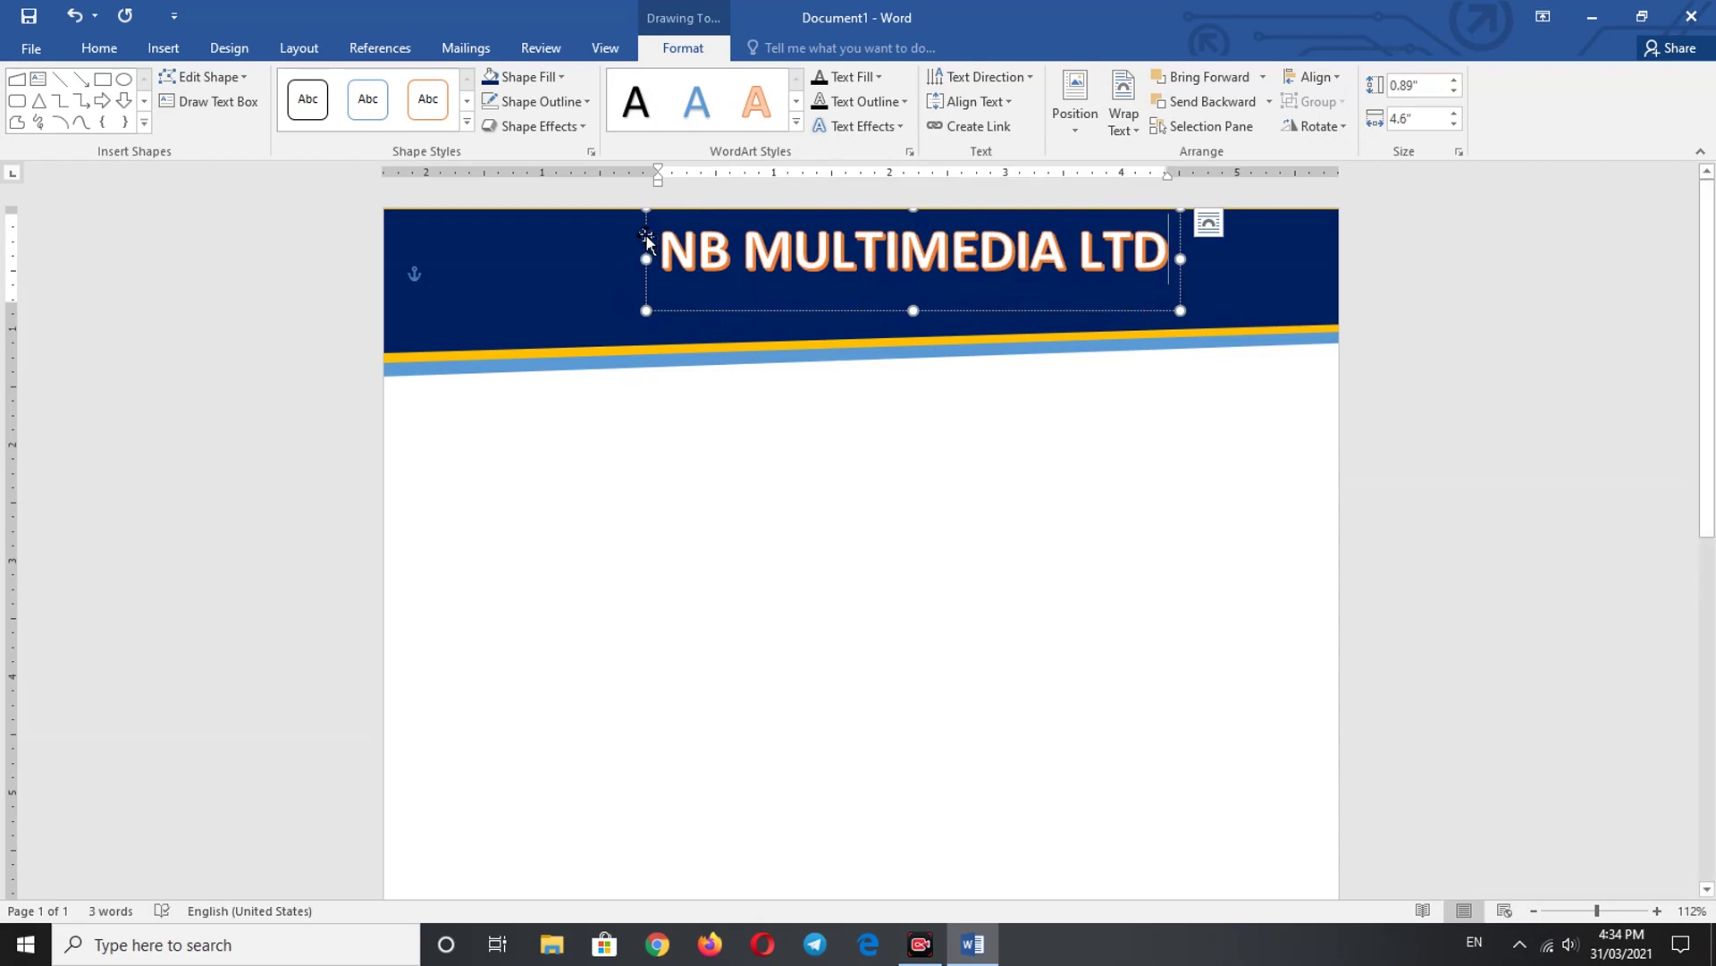
drag(646, 237, 642, 234)
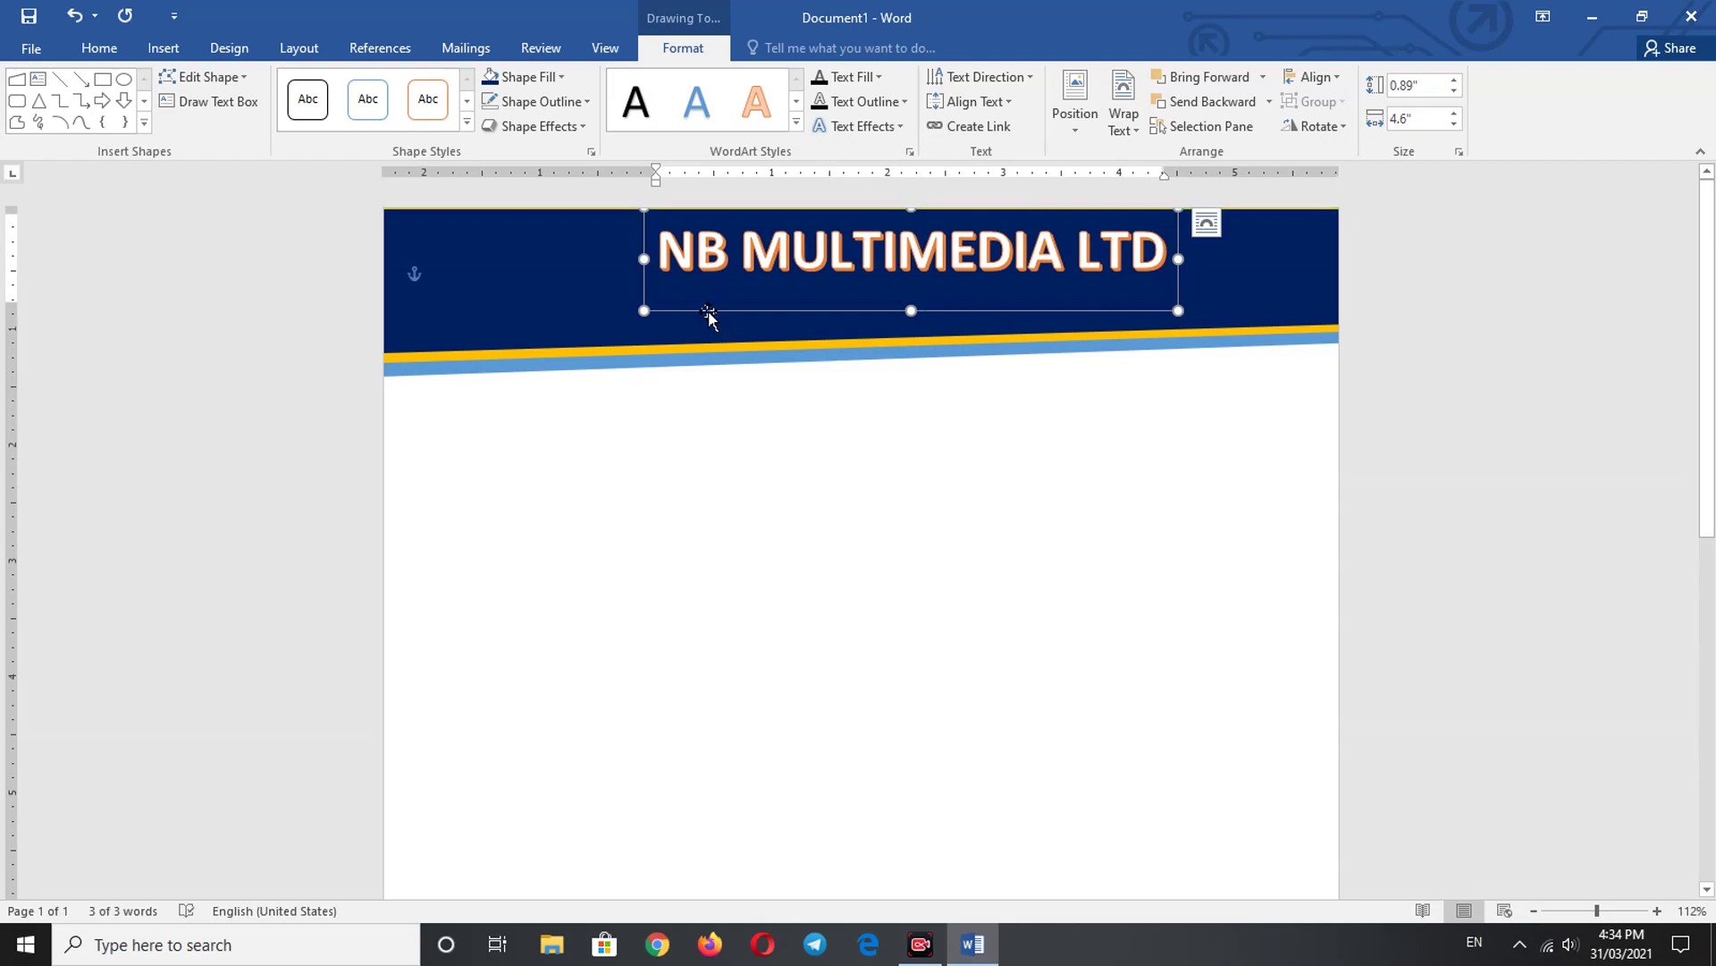
- Make the company name text white with a red outline
click(877, 79)
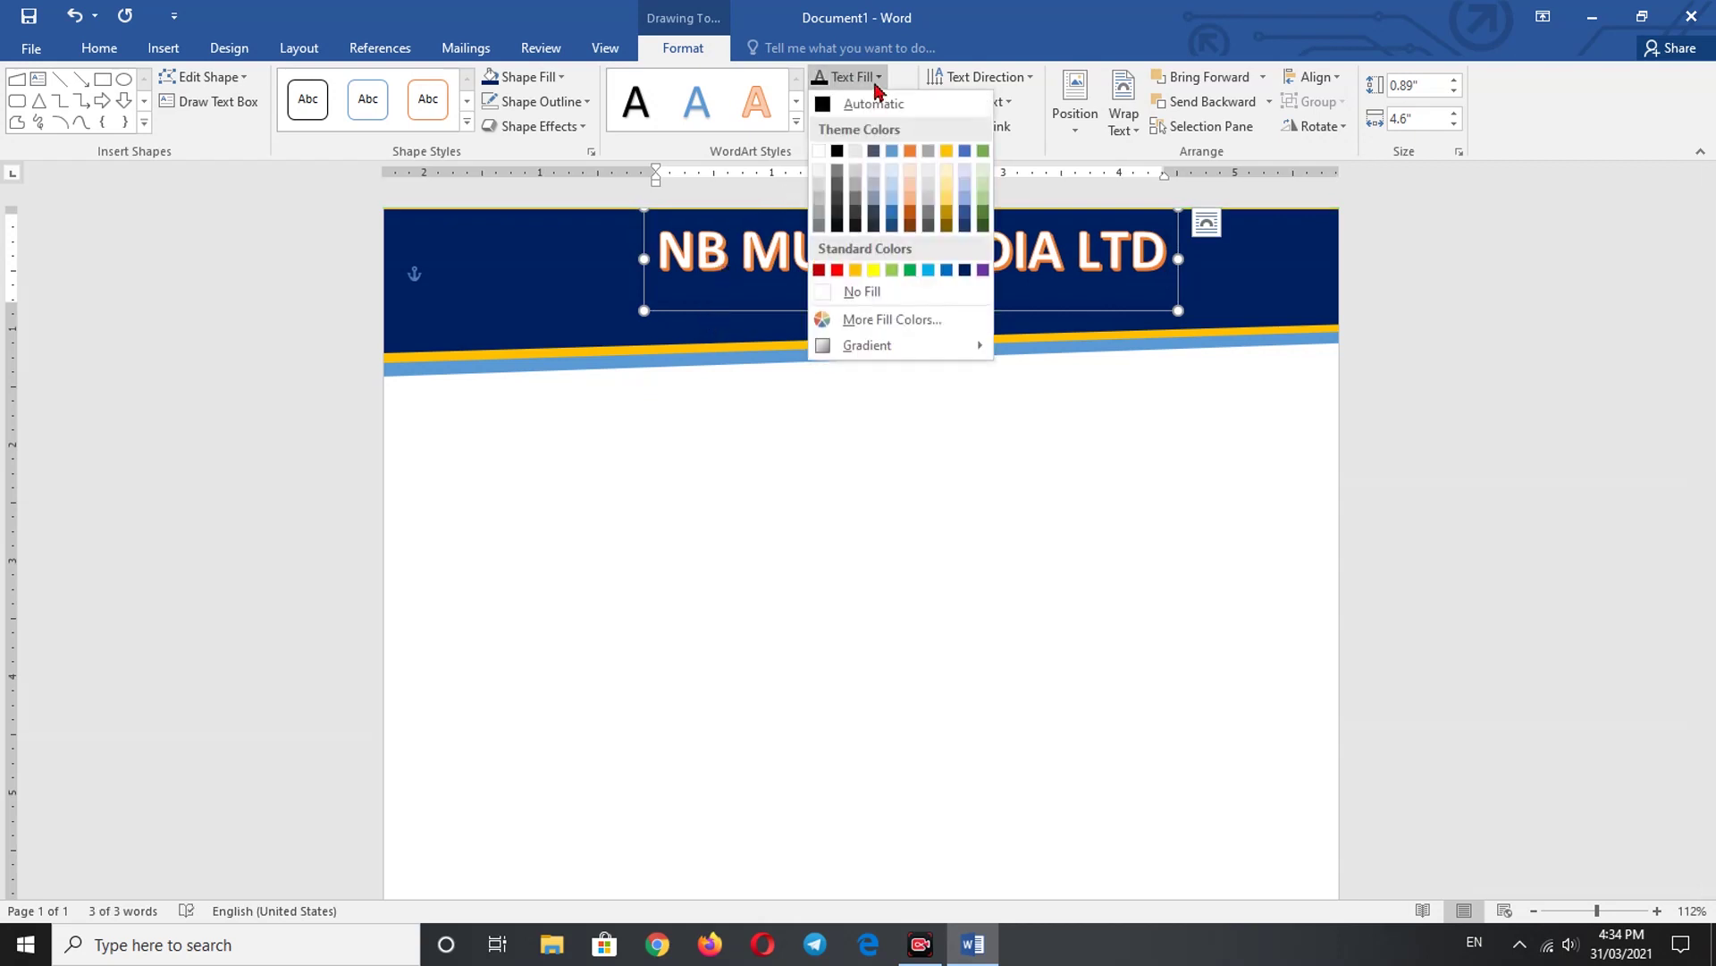
click(819, 151)
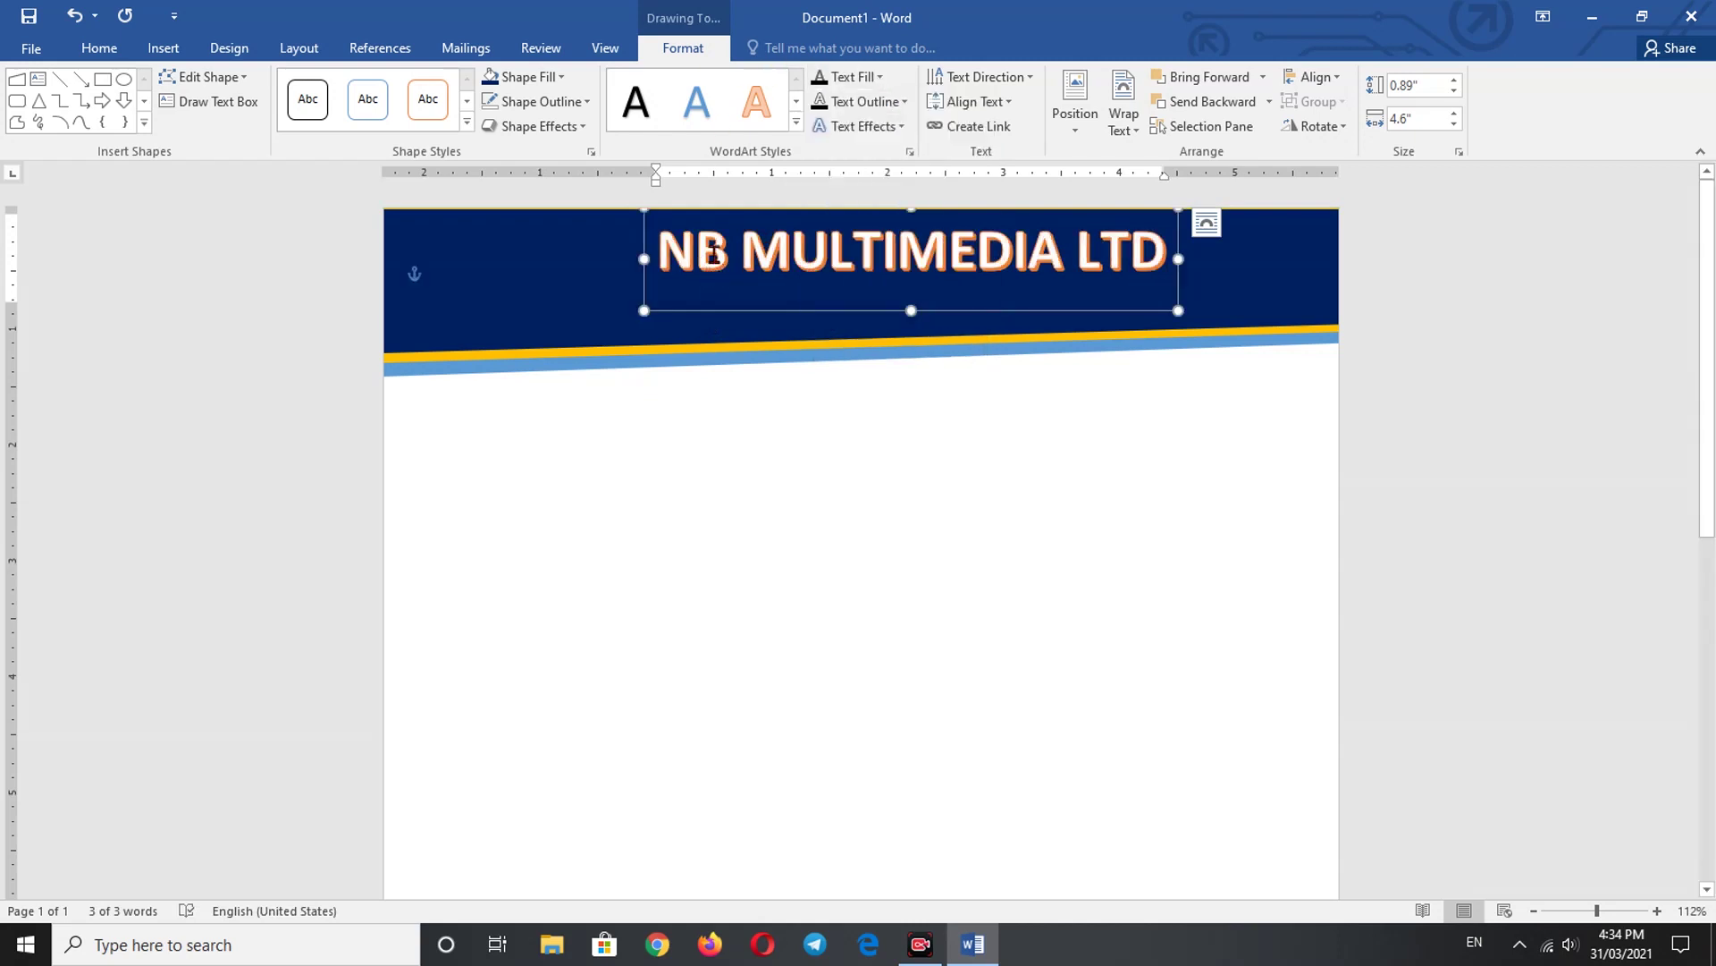
click(903, 101)
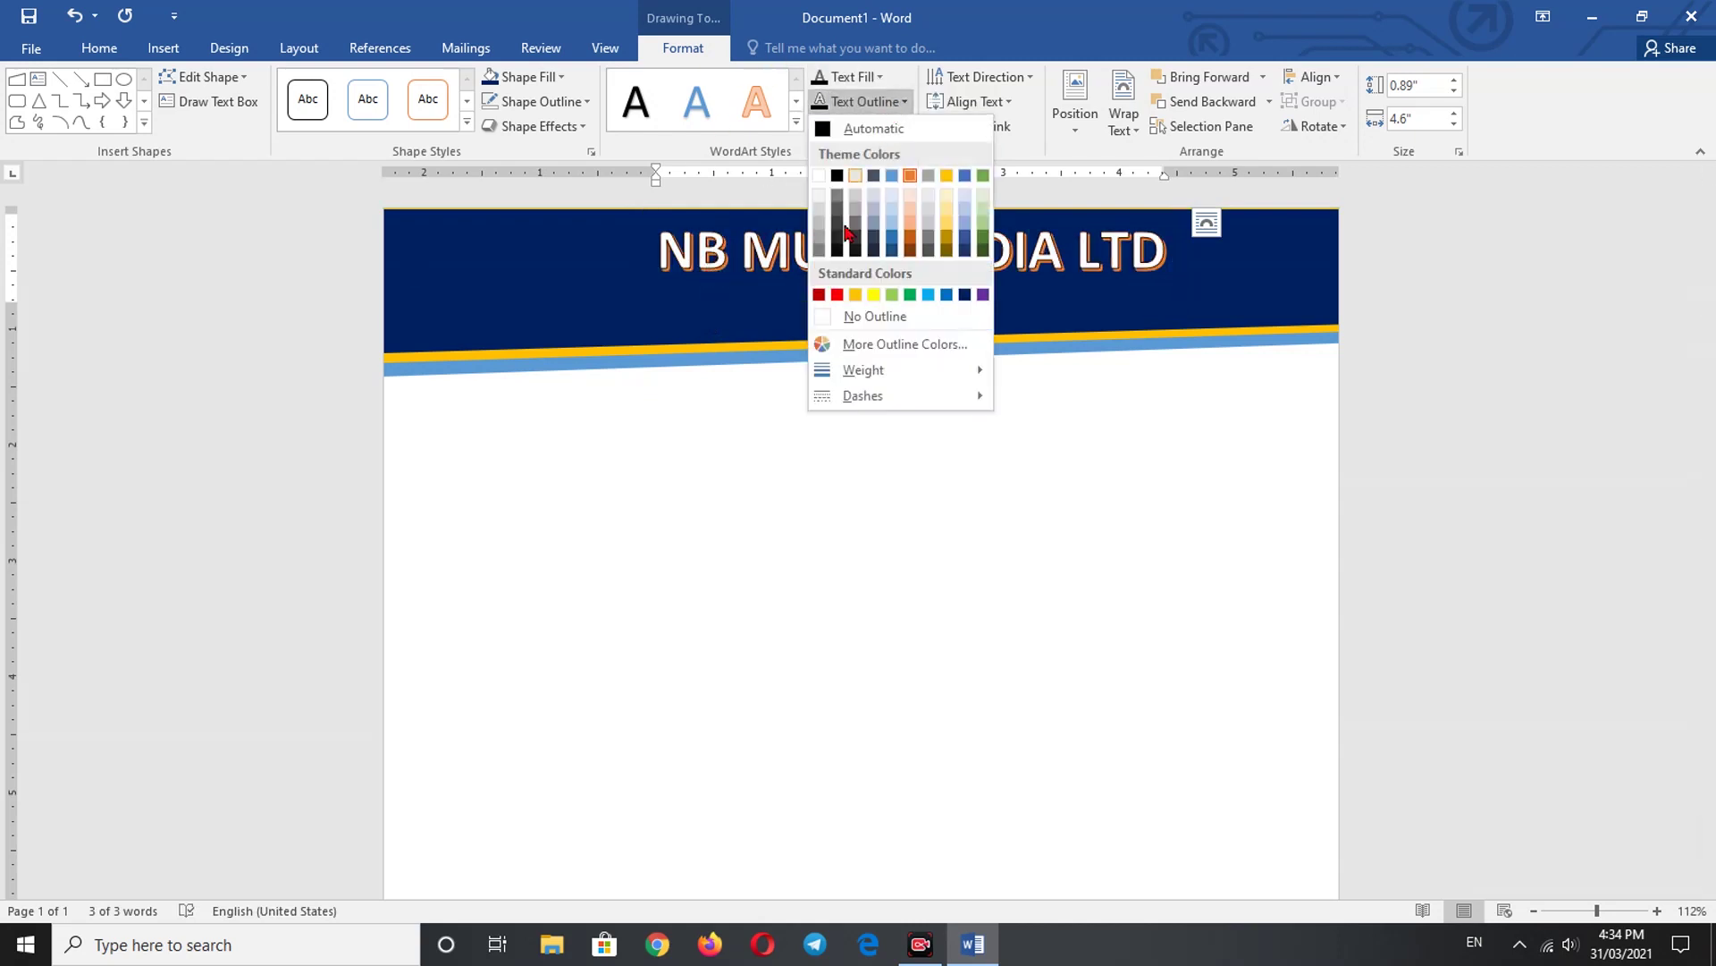
click(838, 296)
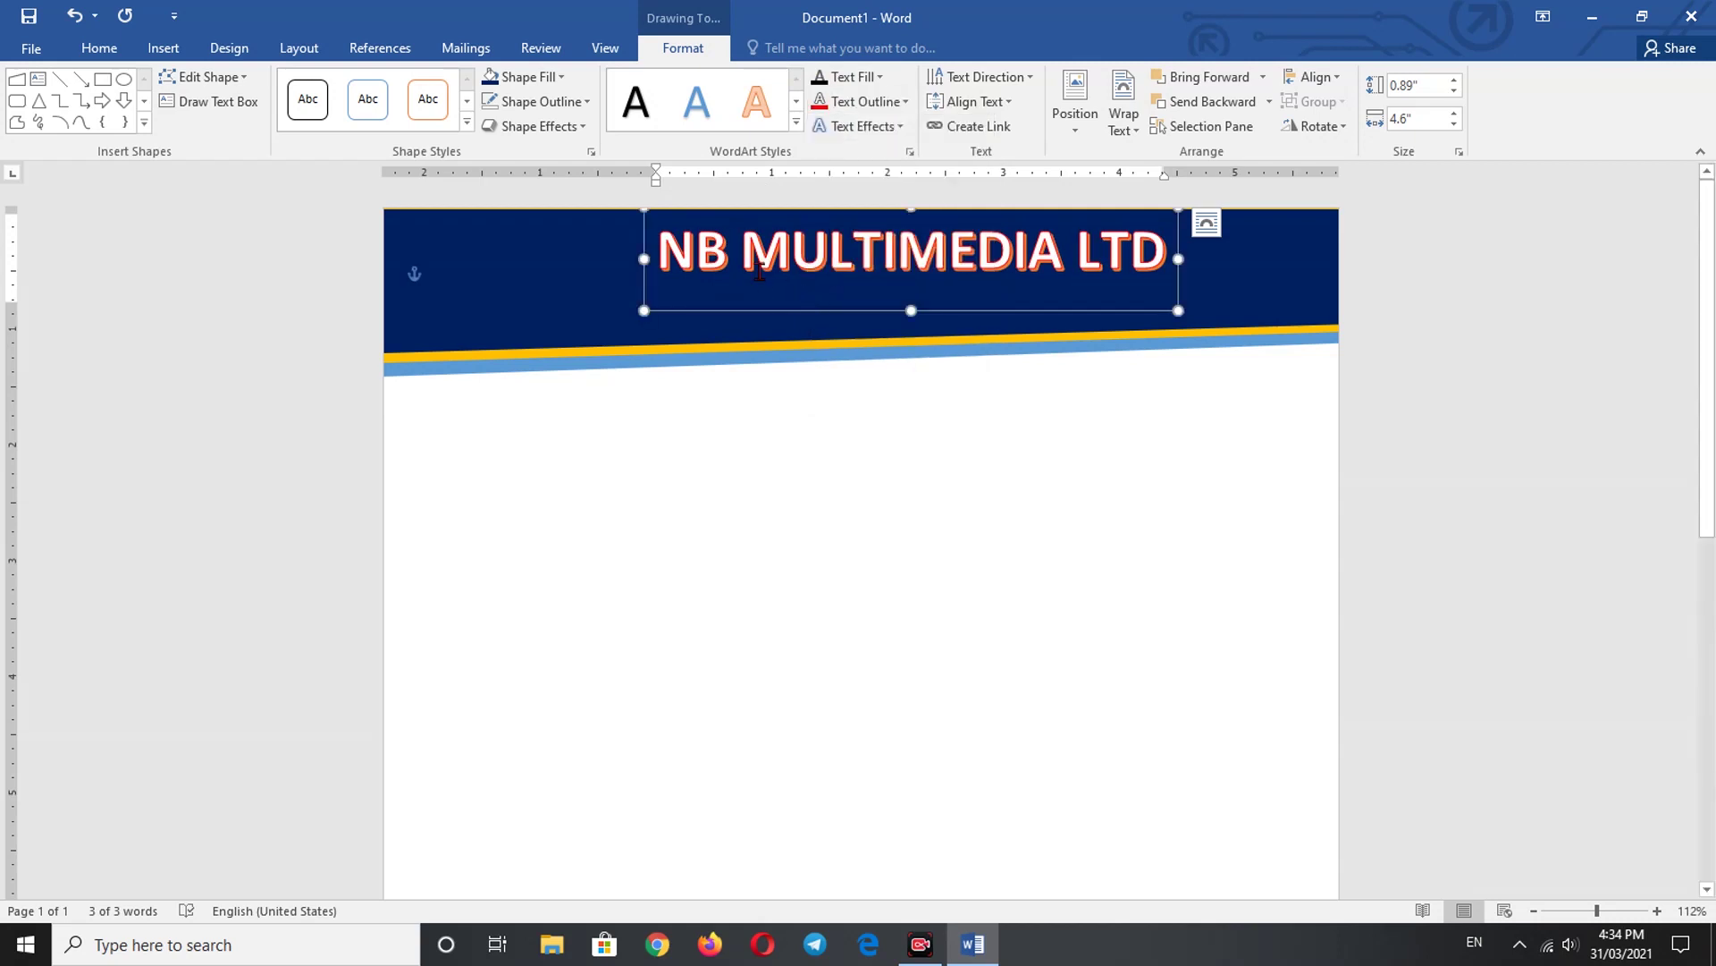
- Add an orange 5 pt glow and set the text outline weight to 1½ pt
click(899, 127)
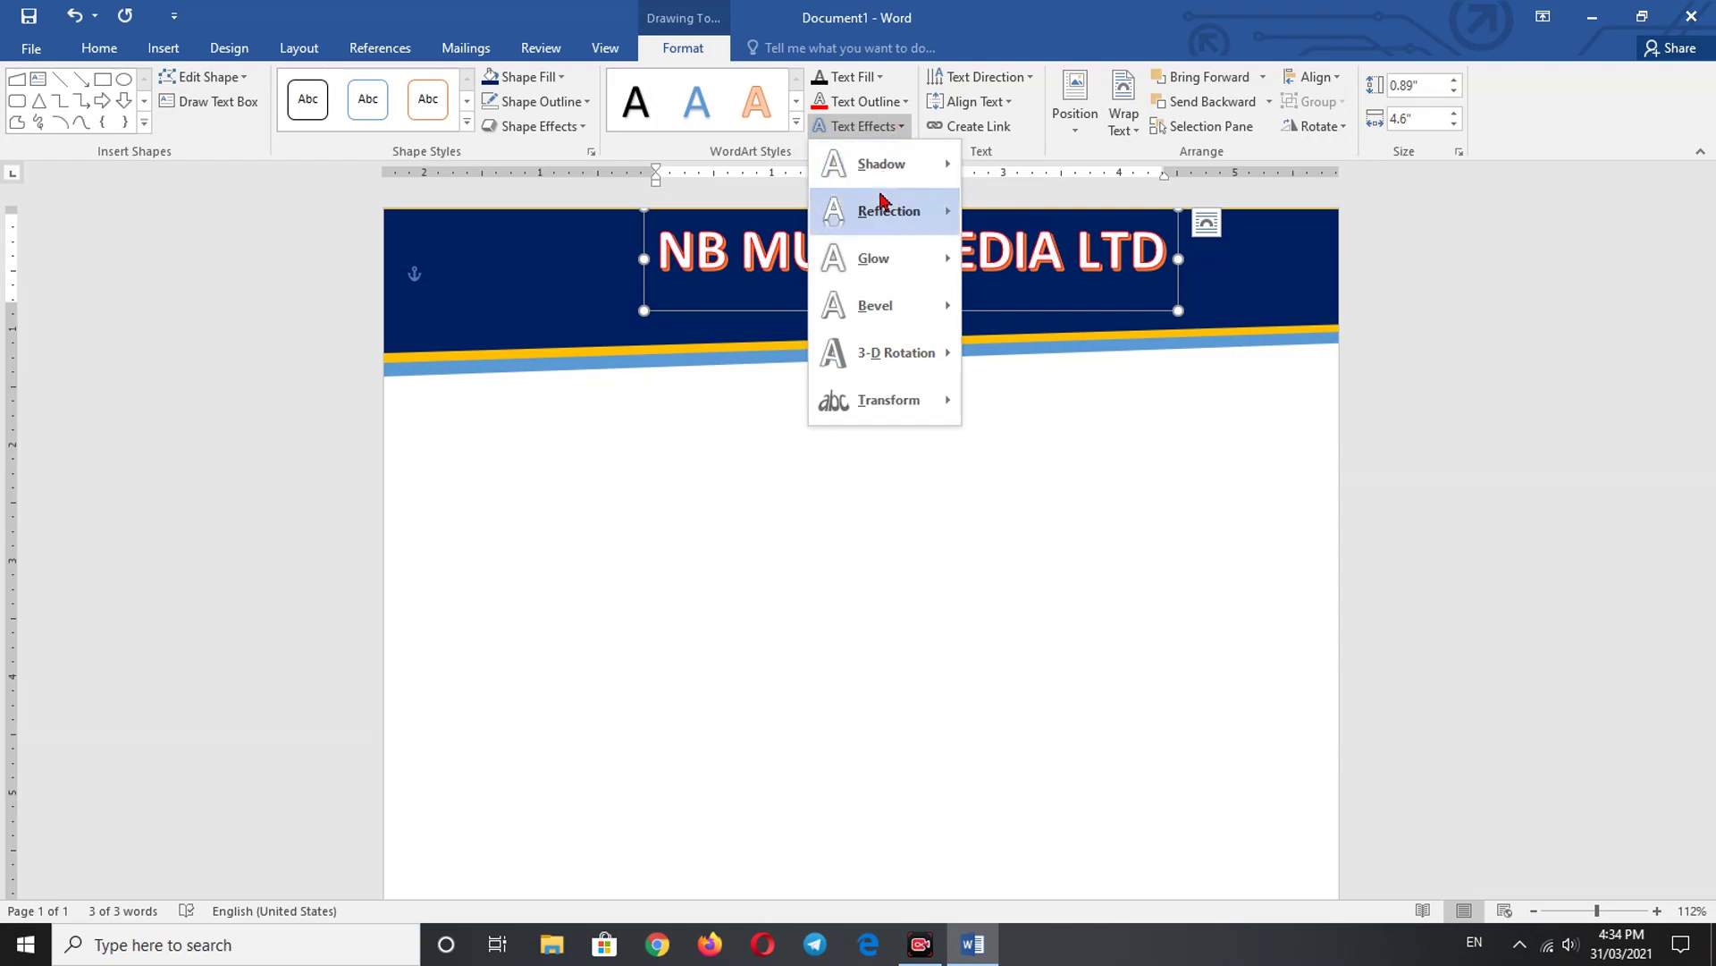
mouse_move(889, 271)
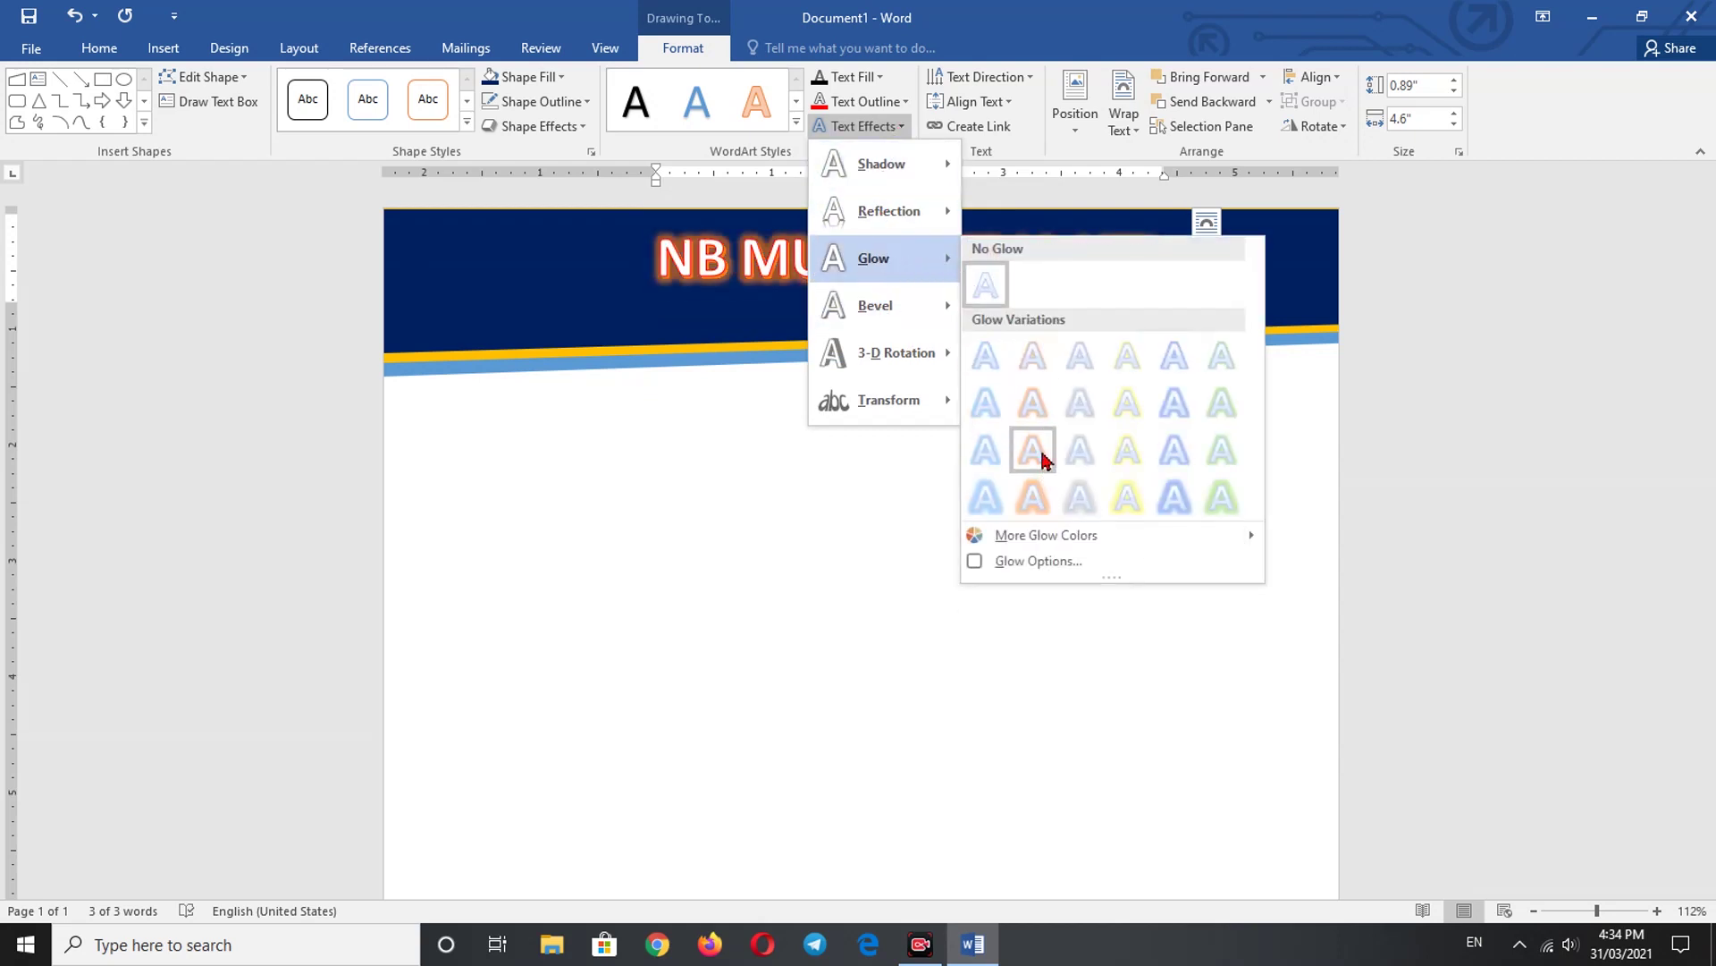
click(1041, 376)
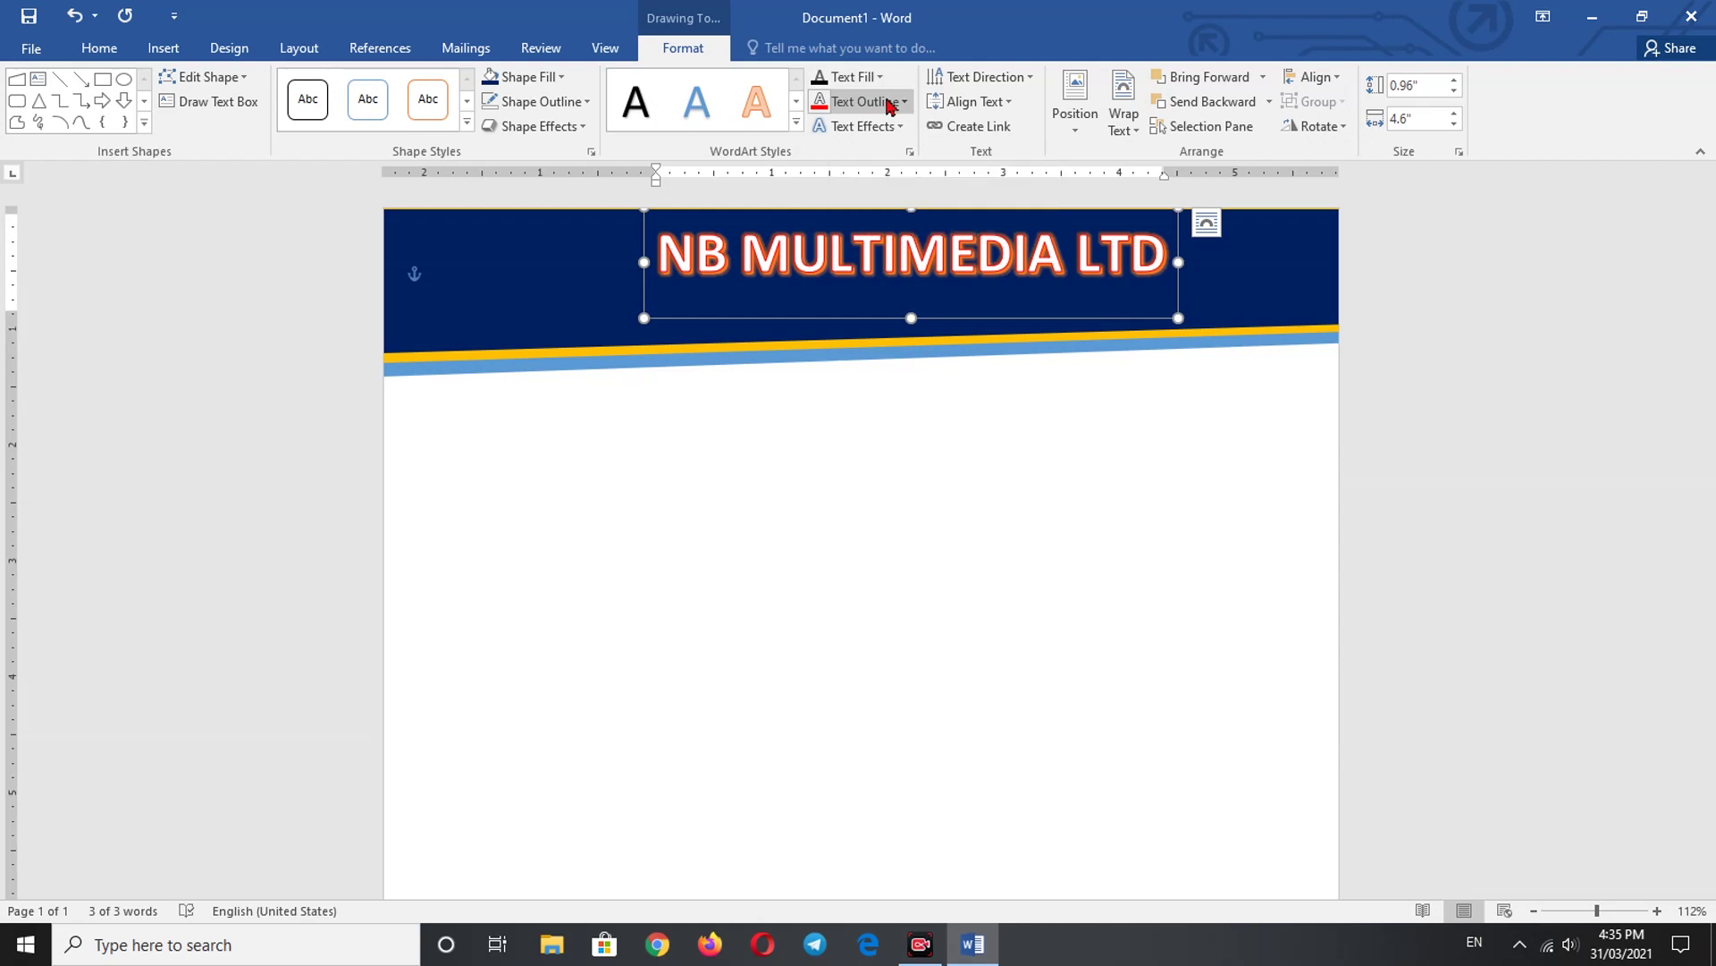
click(890, 104)
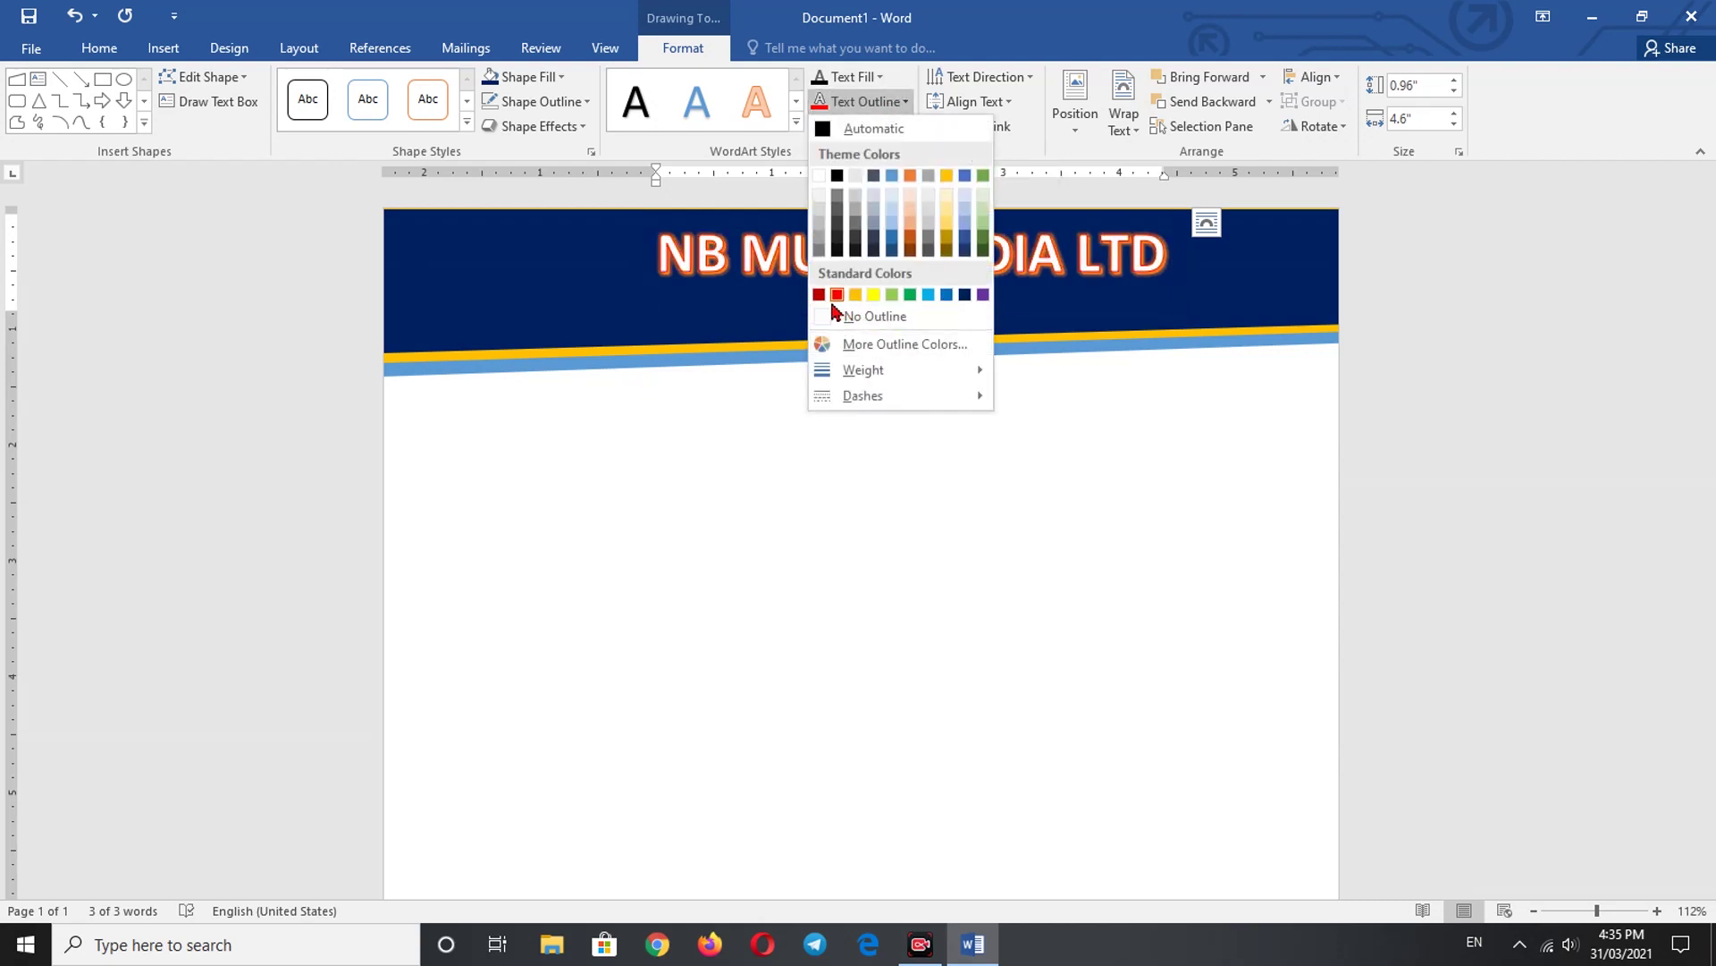
mouse_move(894, 374)
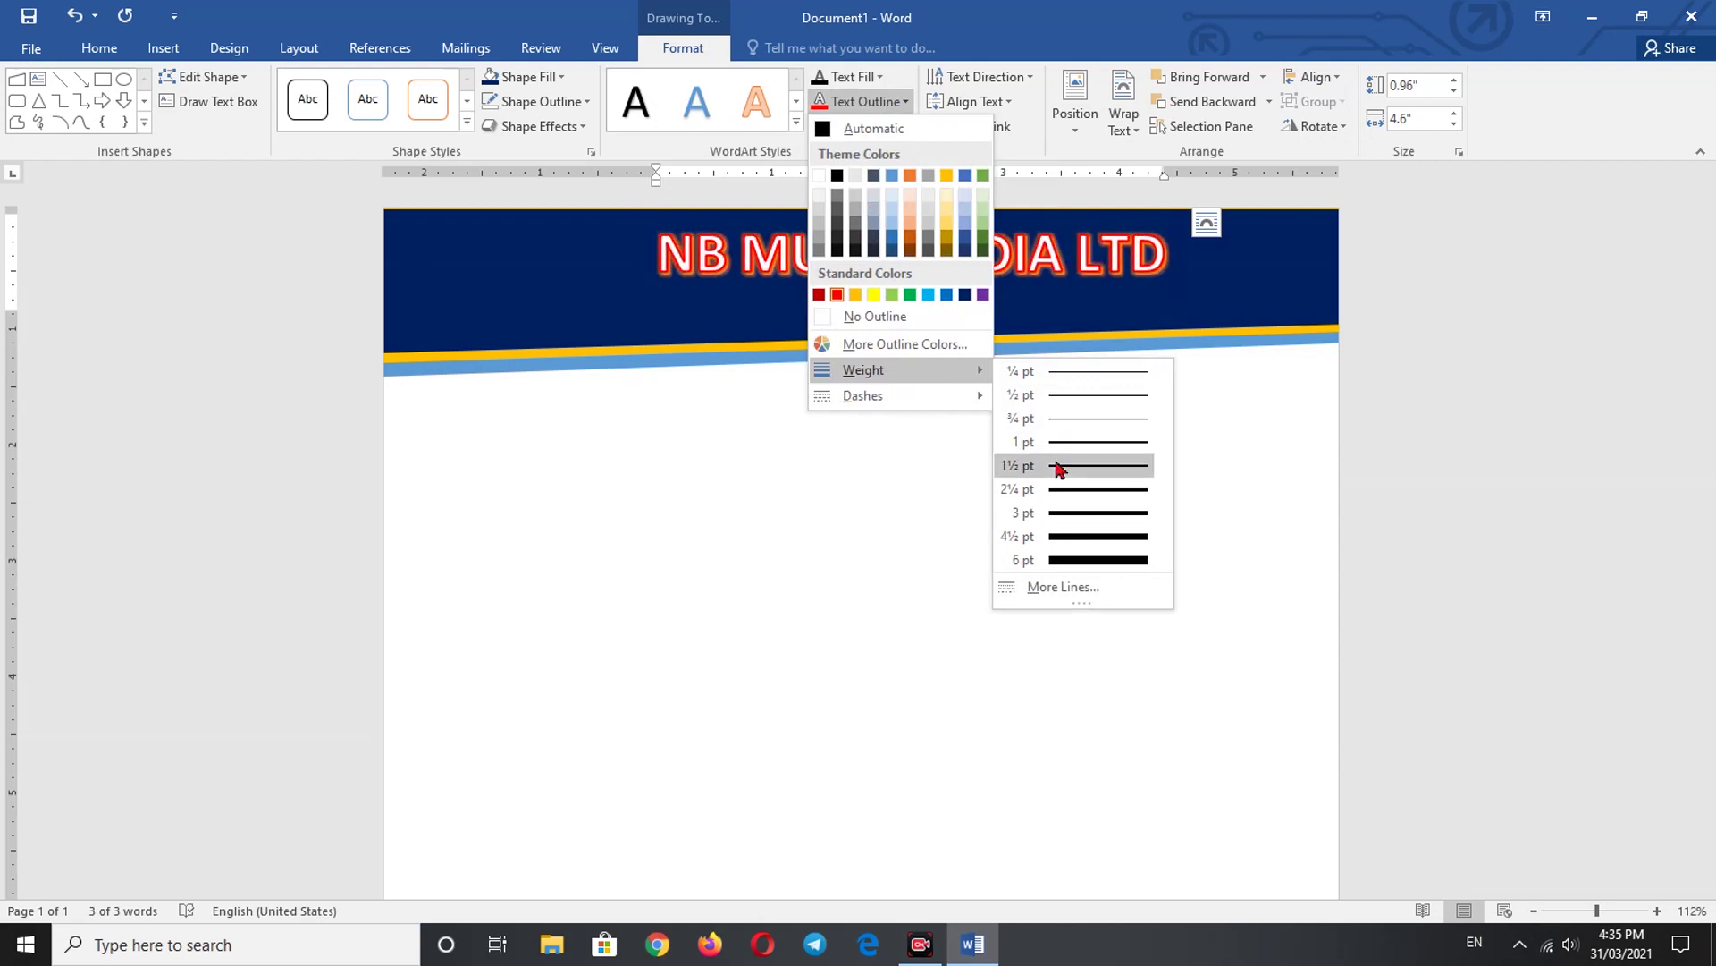
click(1058, 466)
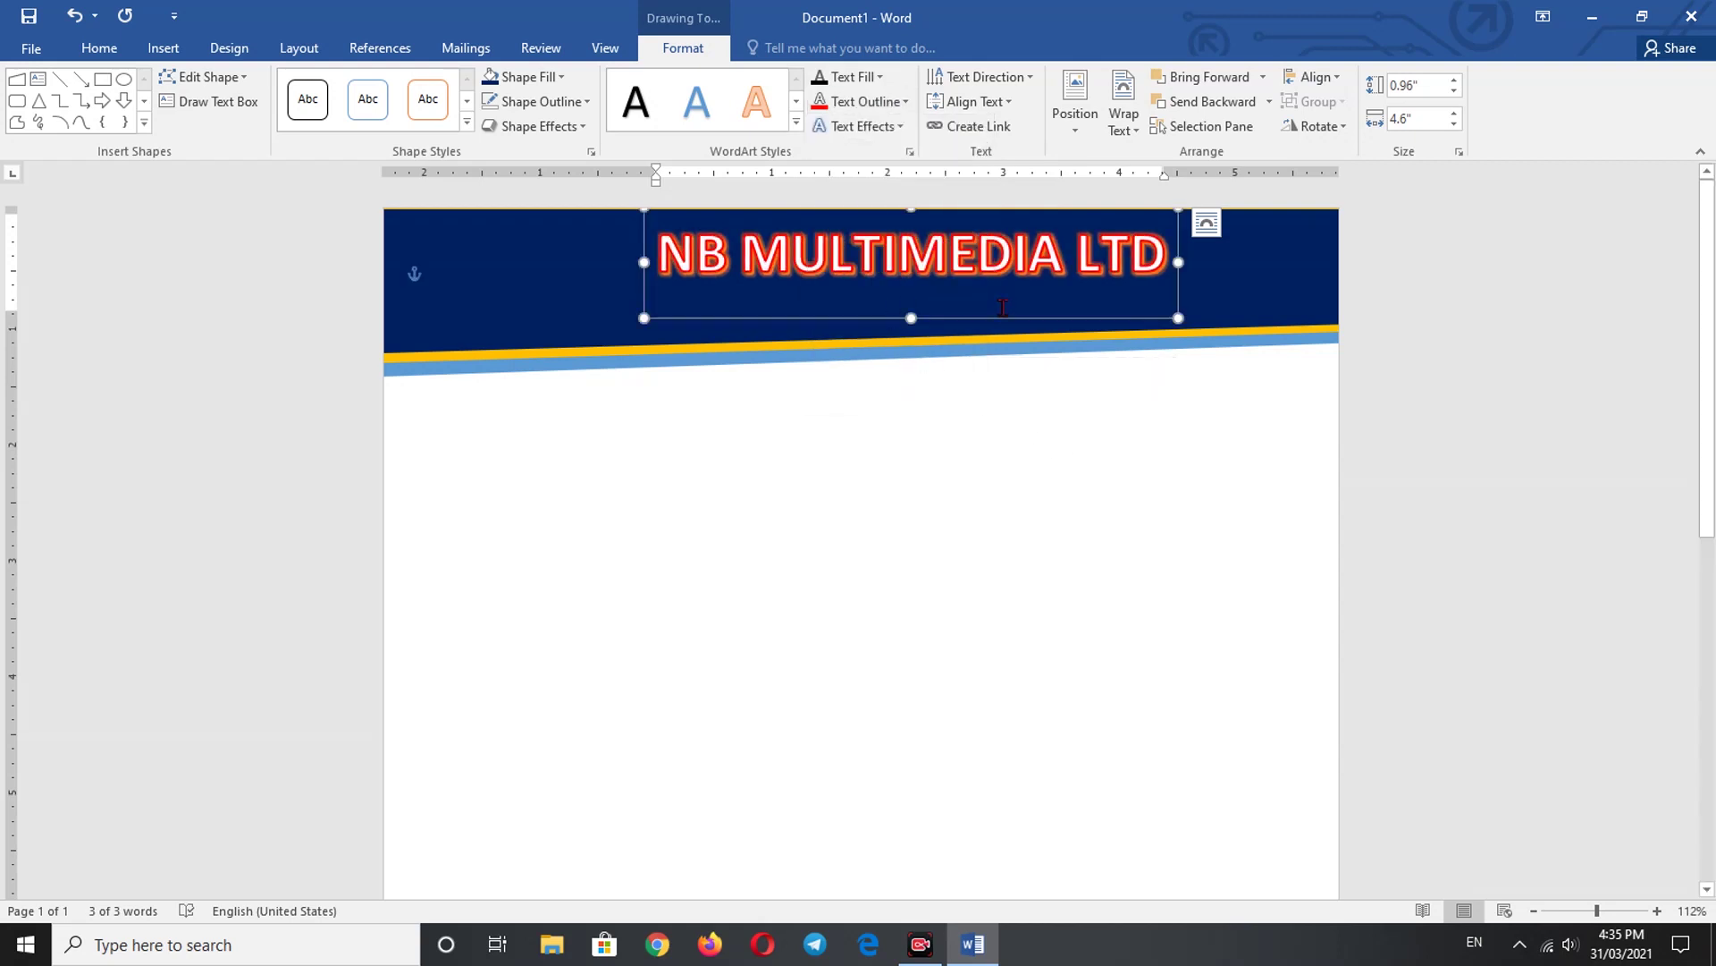
click(958, 261)
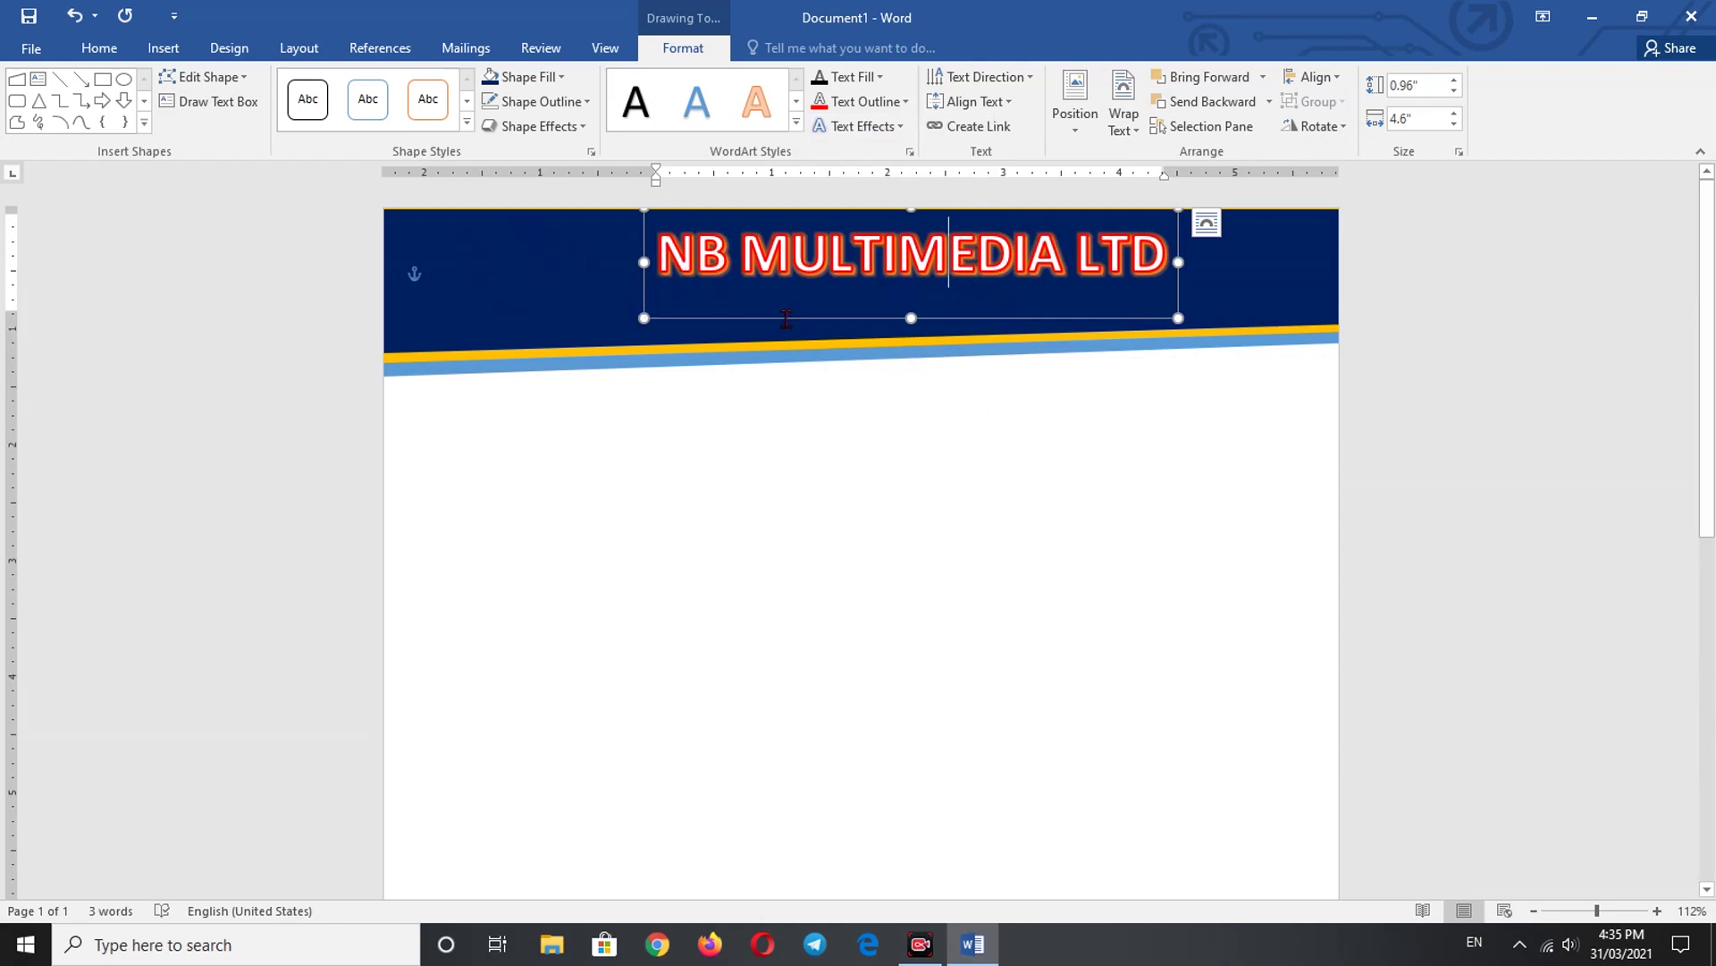
- Select the NB MULTIMEDIA LTD WordArt box and nudge it left and slightly up
click(164, 52)
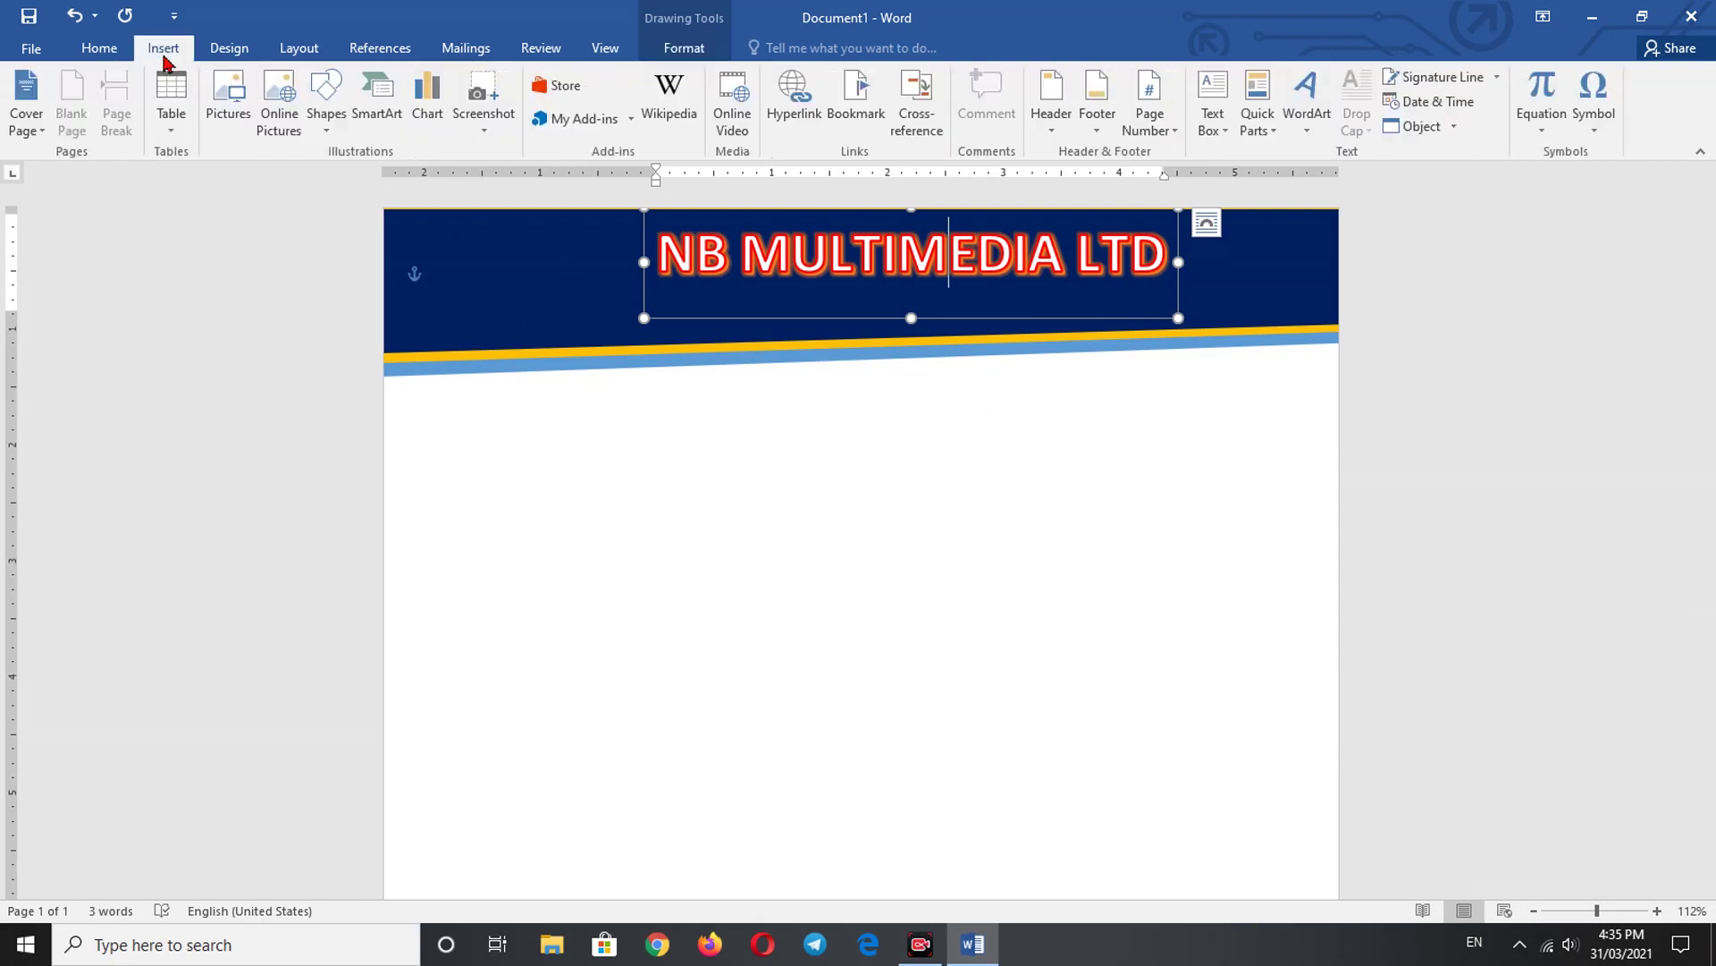
click(547, 301)
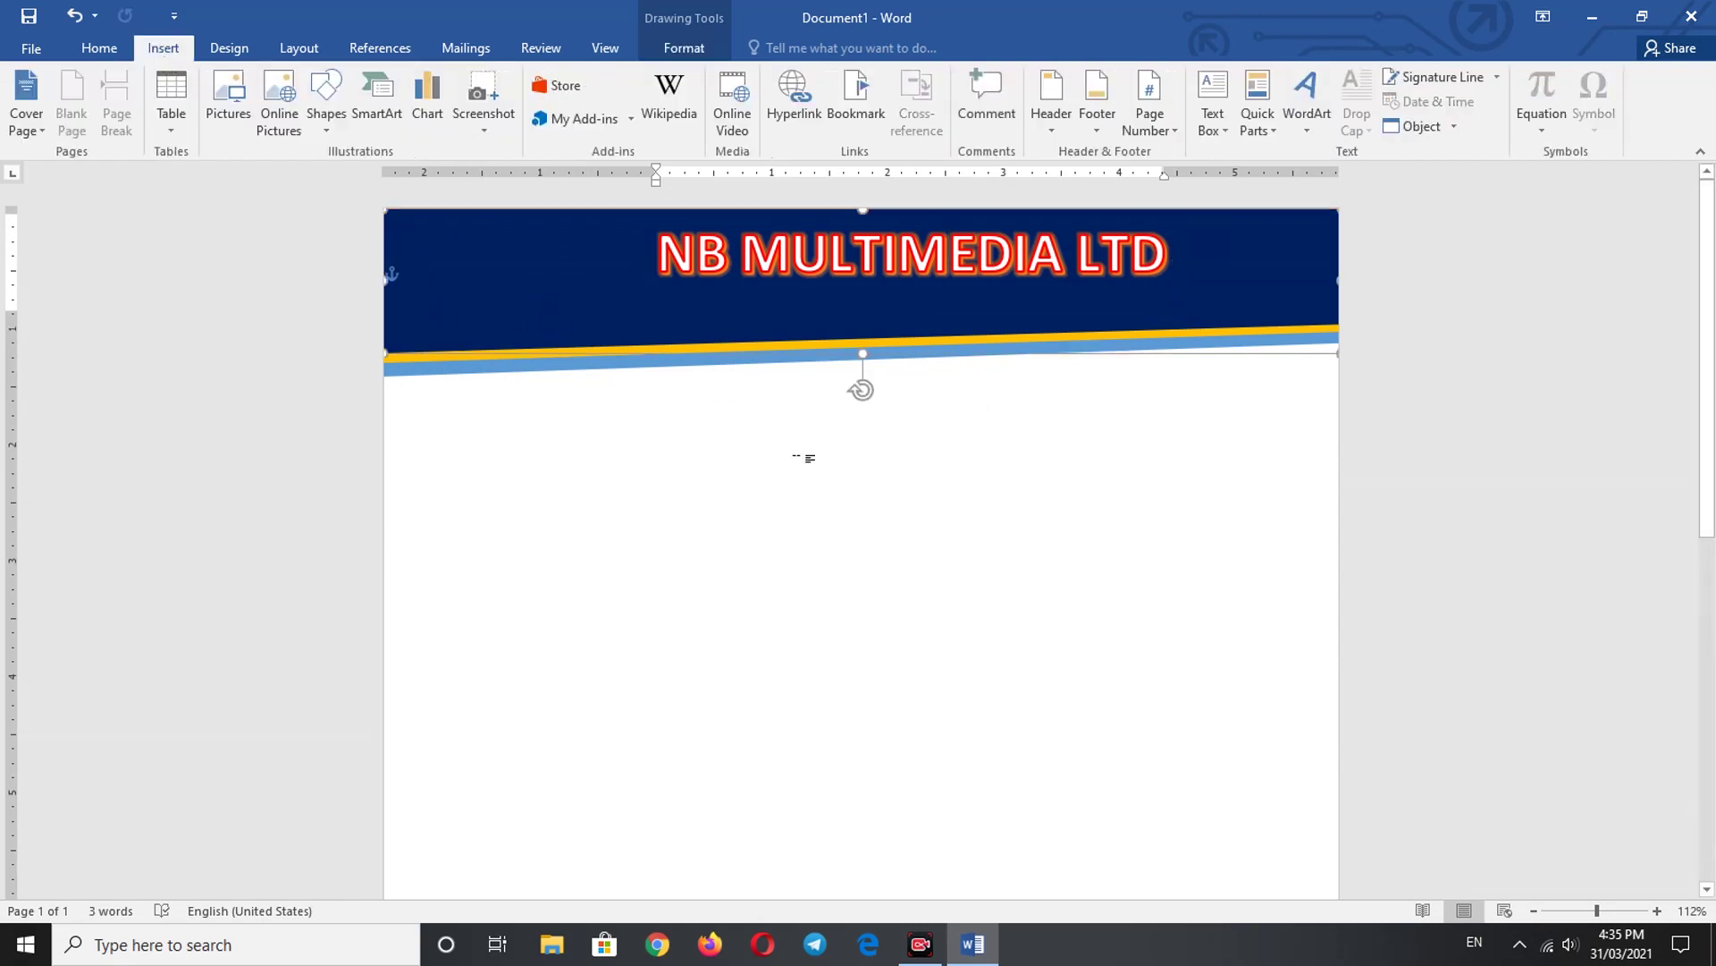
click(787, 255)
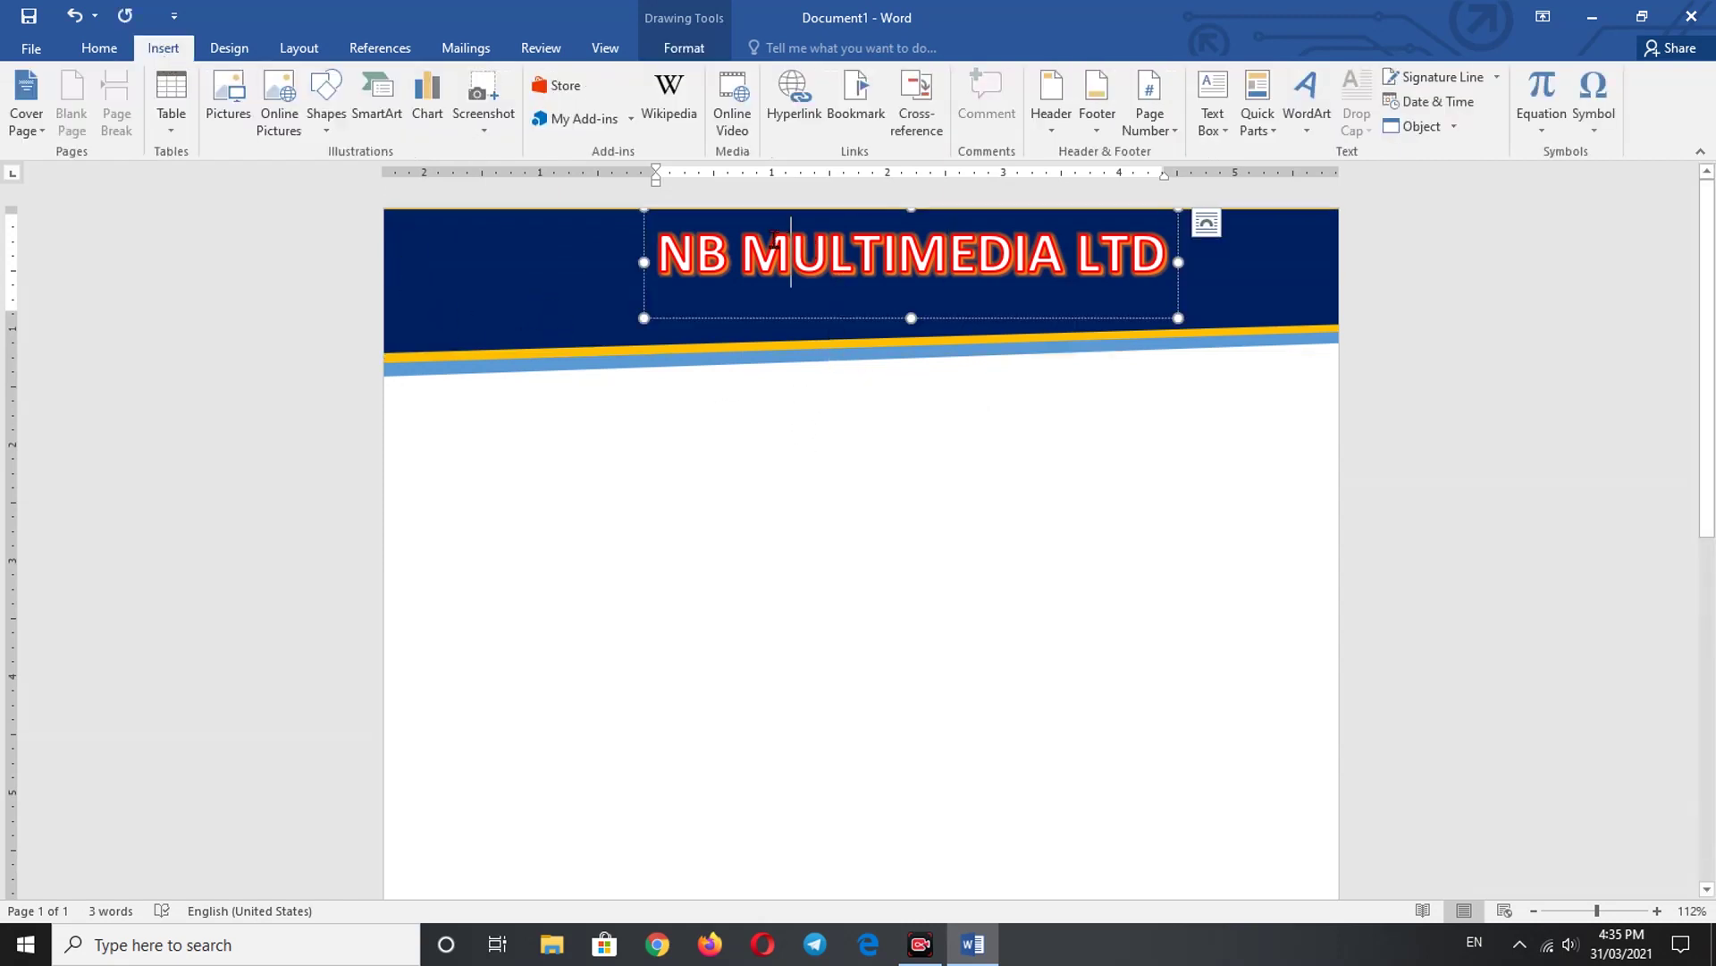
click(644, 247)
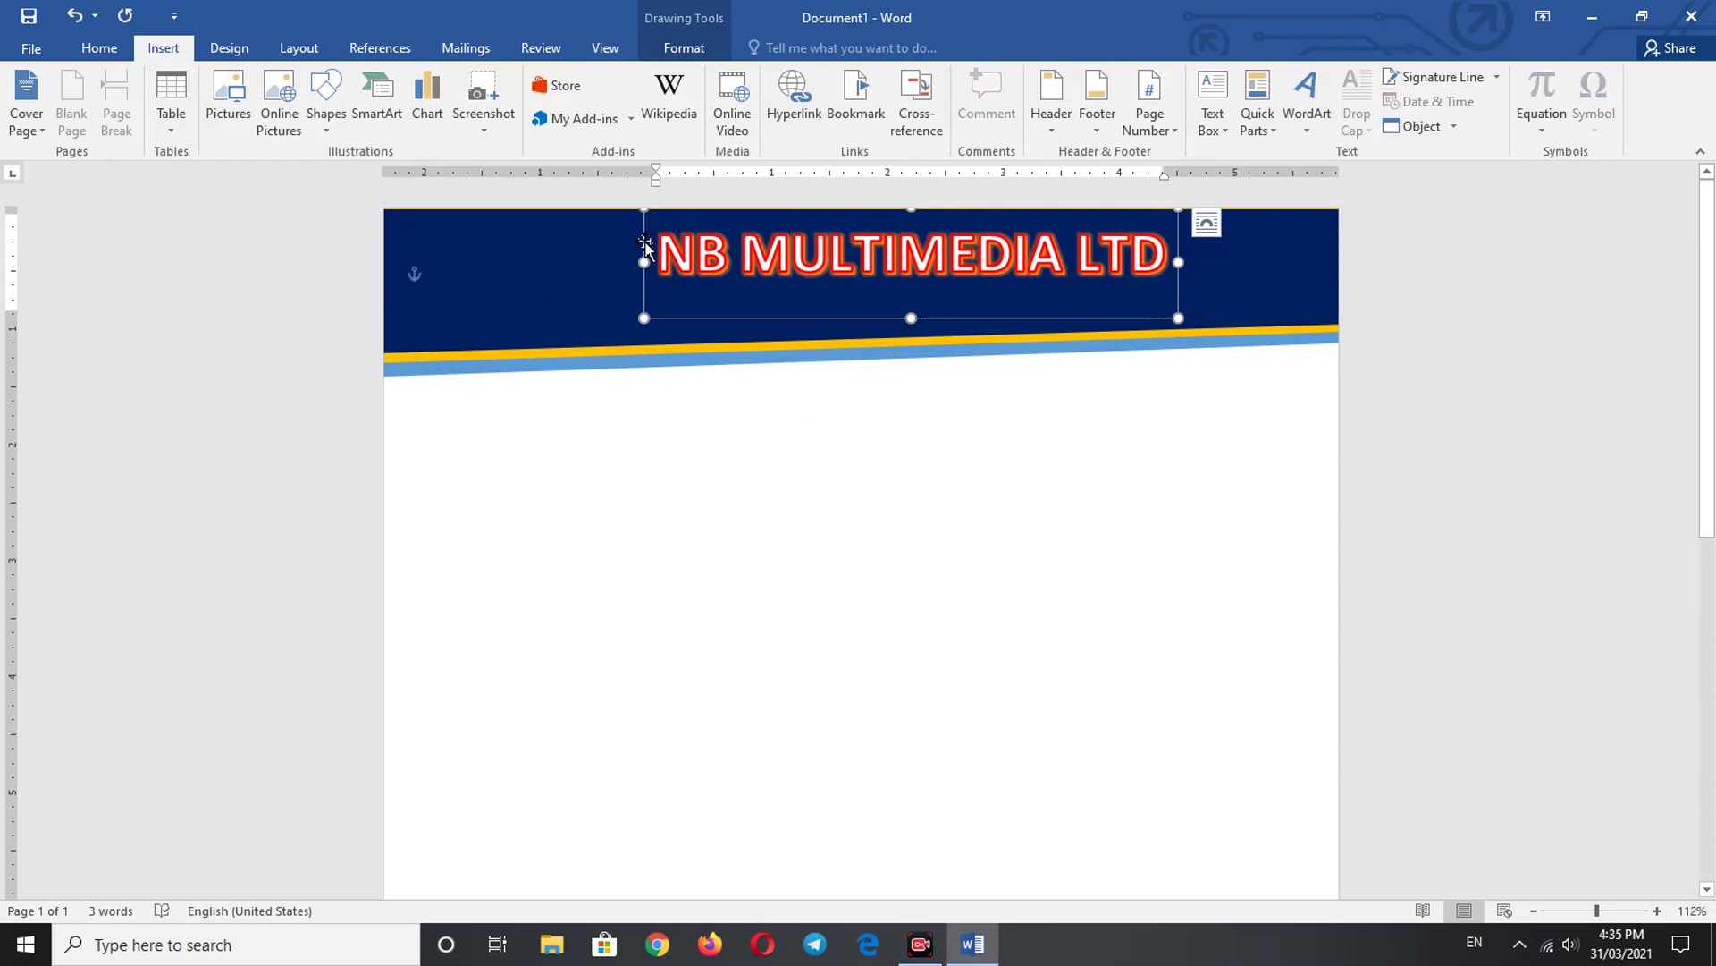
key(Up)
key(Left)
key(Left)
key(Left)
key(Left)
key(Left)
key(Left)
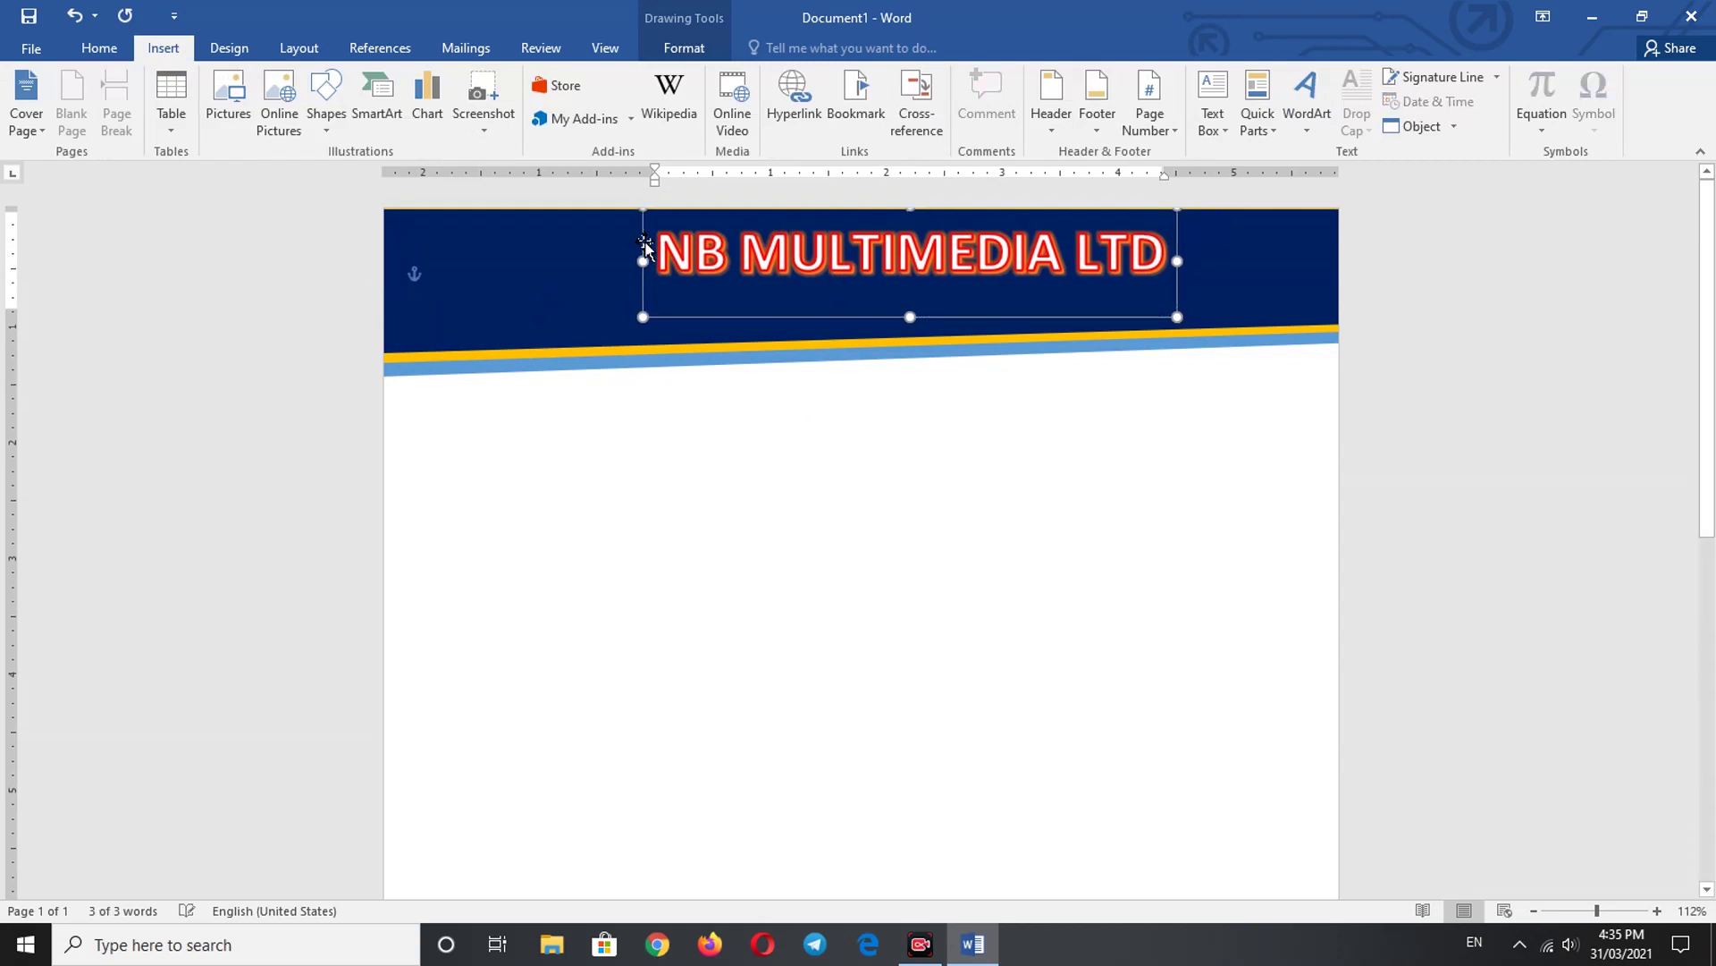
key(Left)
key(Left)
key(Up)
key(Up)
key(Up)
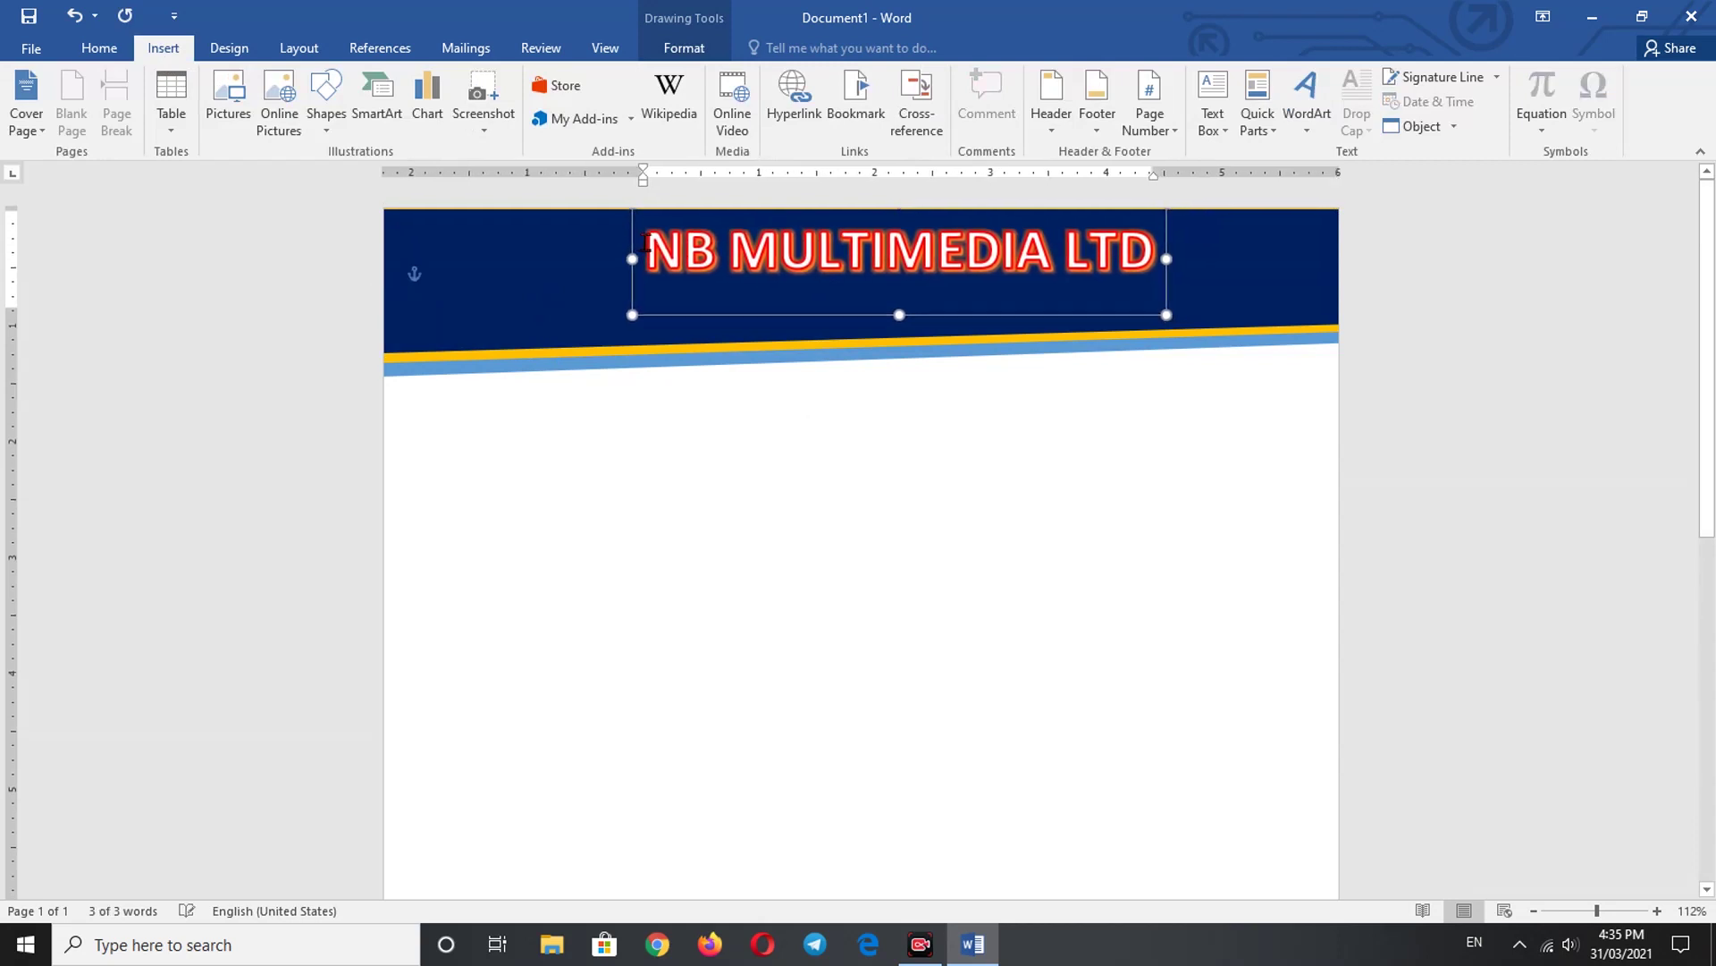
key(Left)
key(Left)
key(Left)
key(Left)
key(Left)
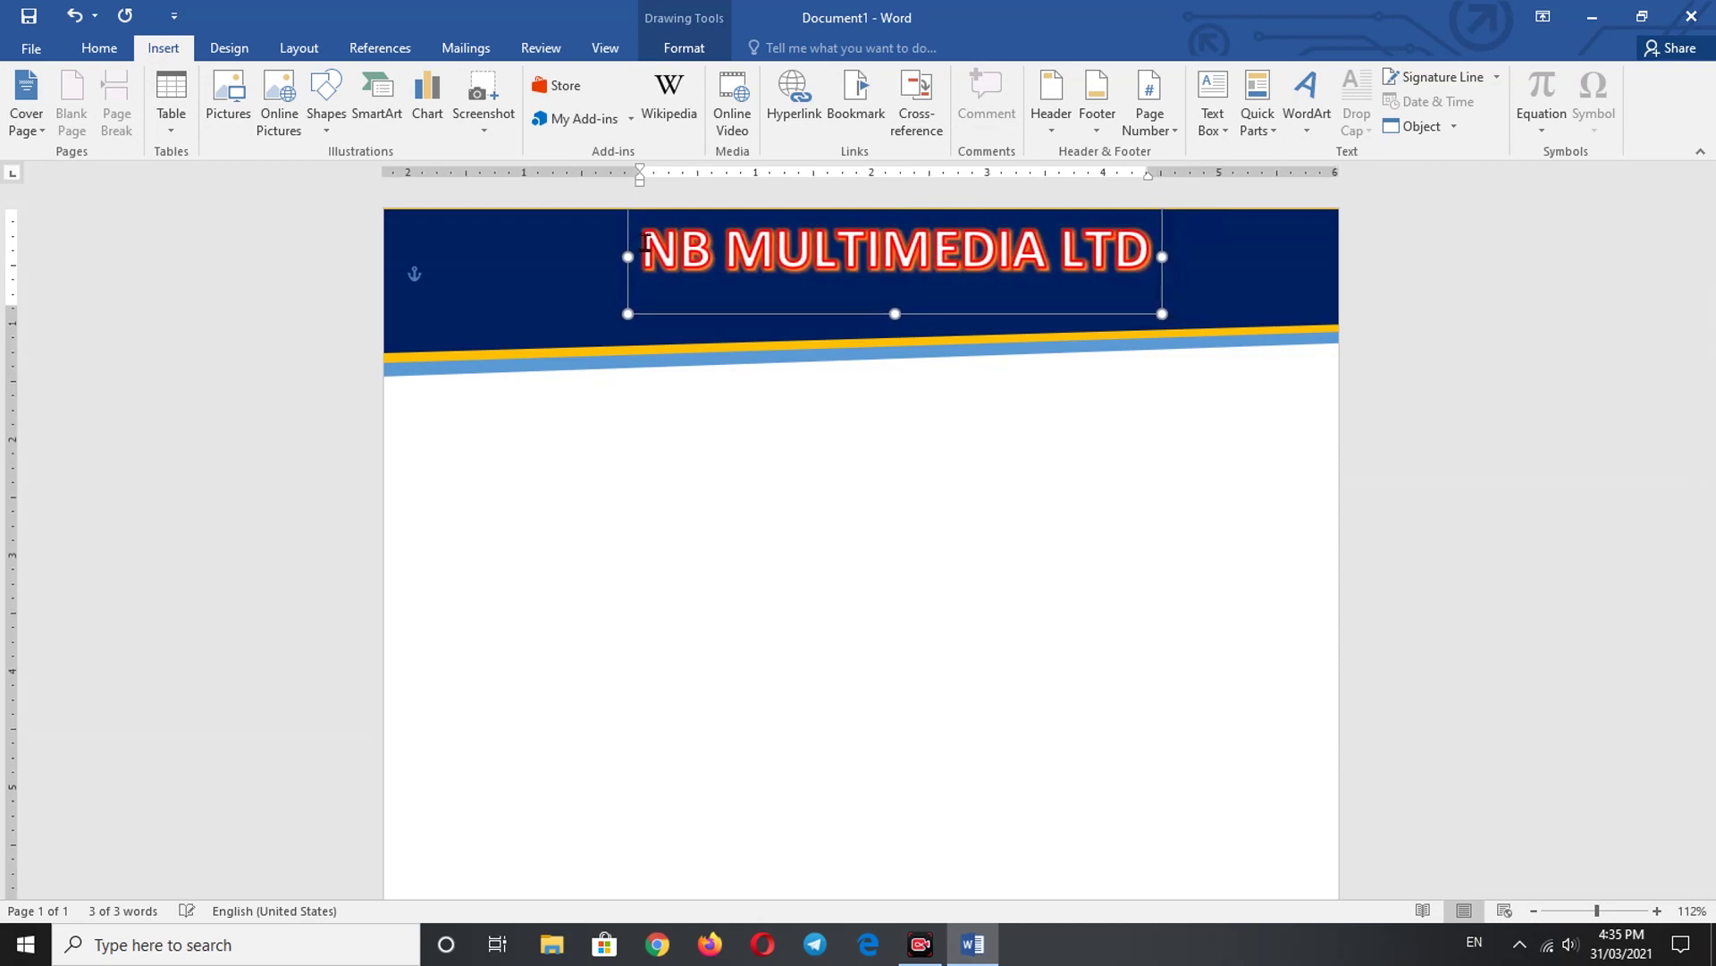
key(Down)
key(Down)
key(Down)
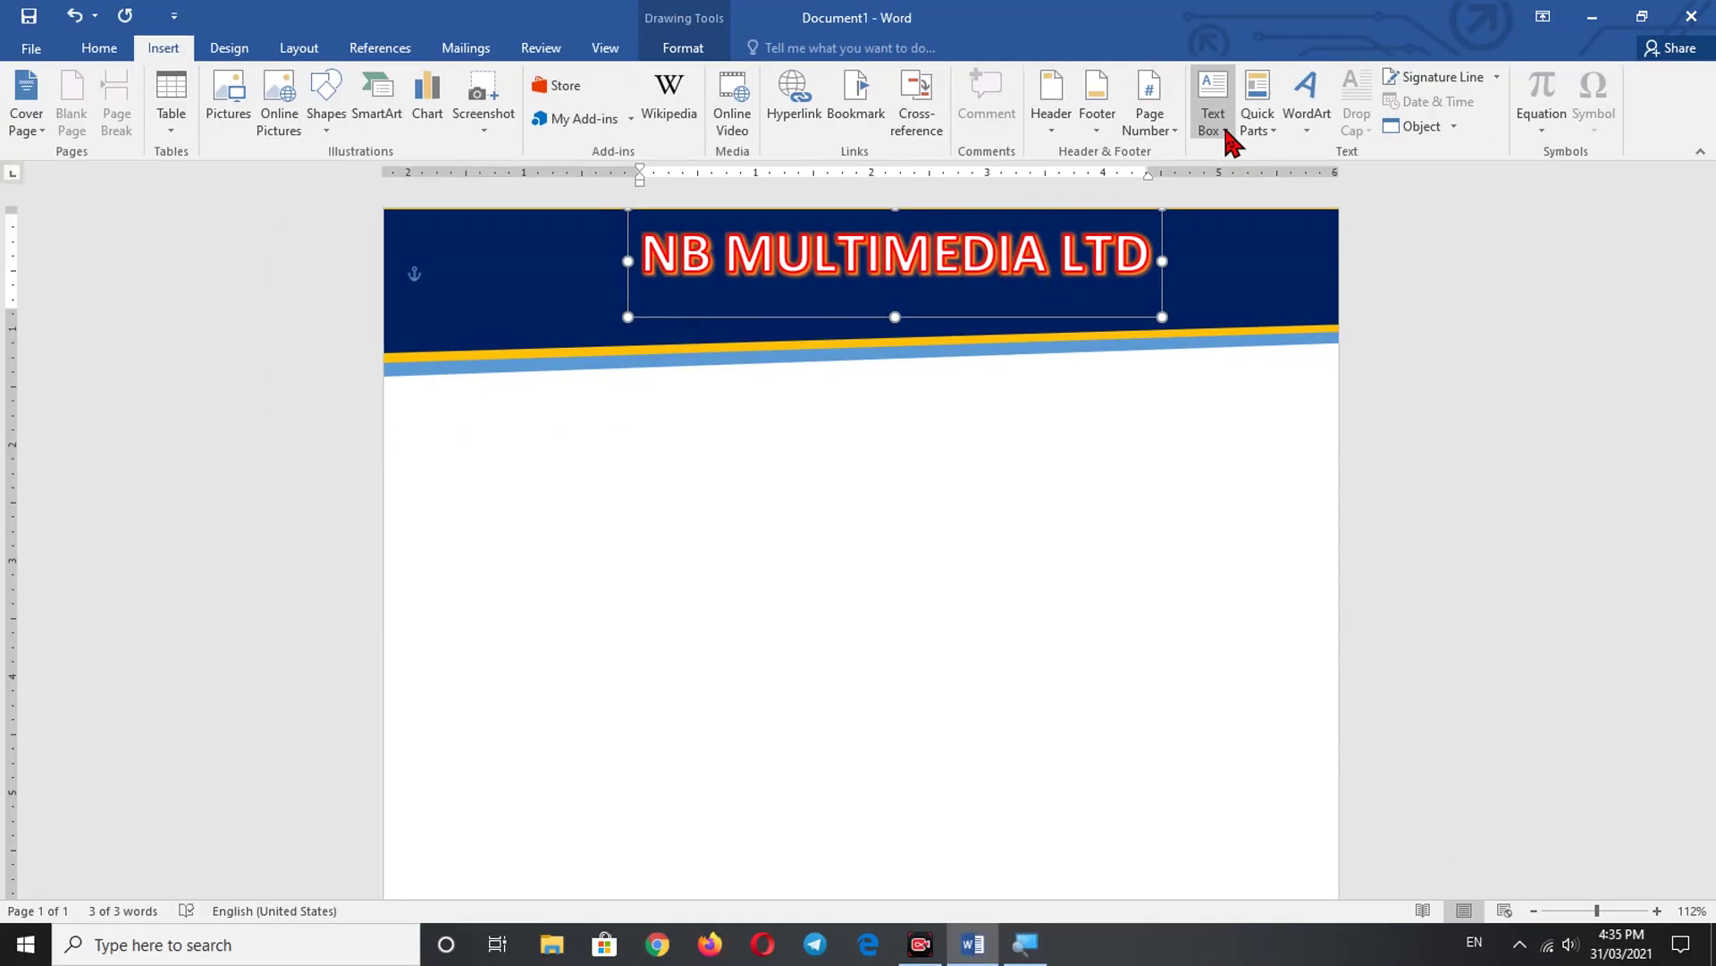
- Draw a text box across the navy banner below the heading, with No Fill and No Outline
click(1227, 131)
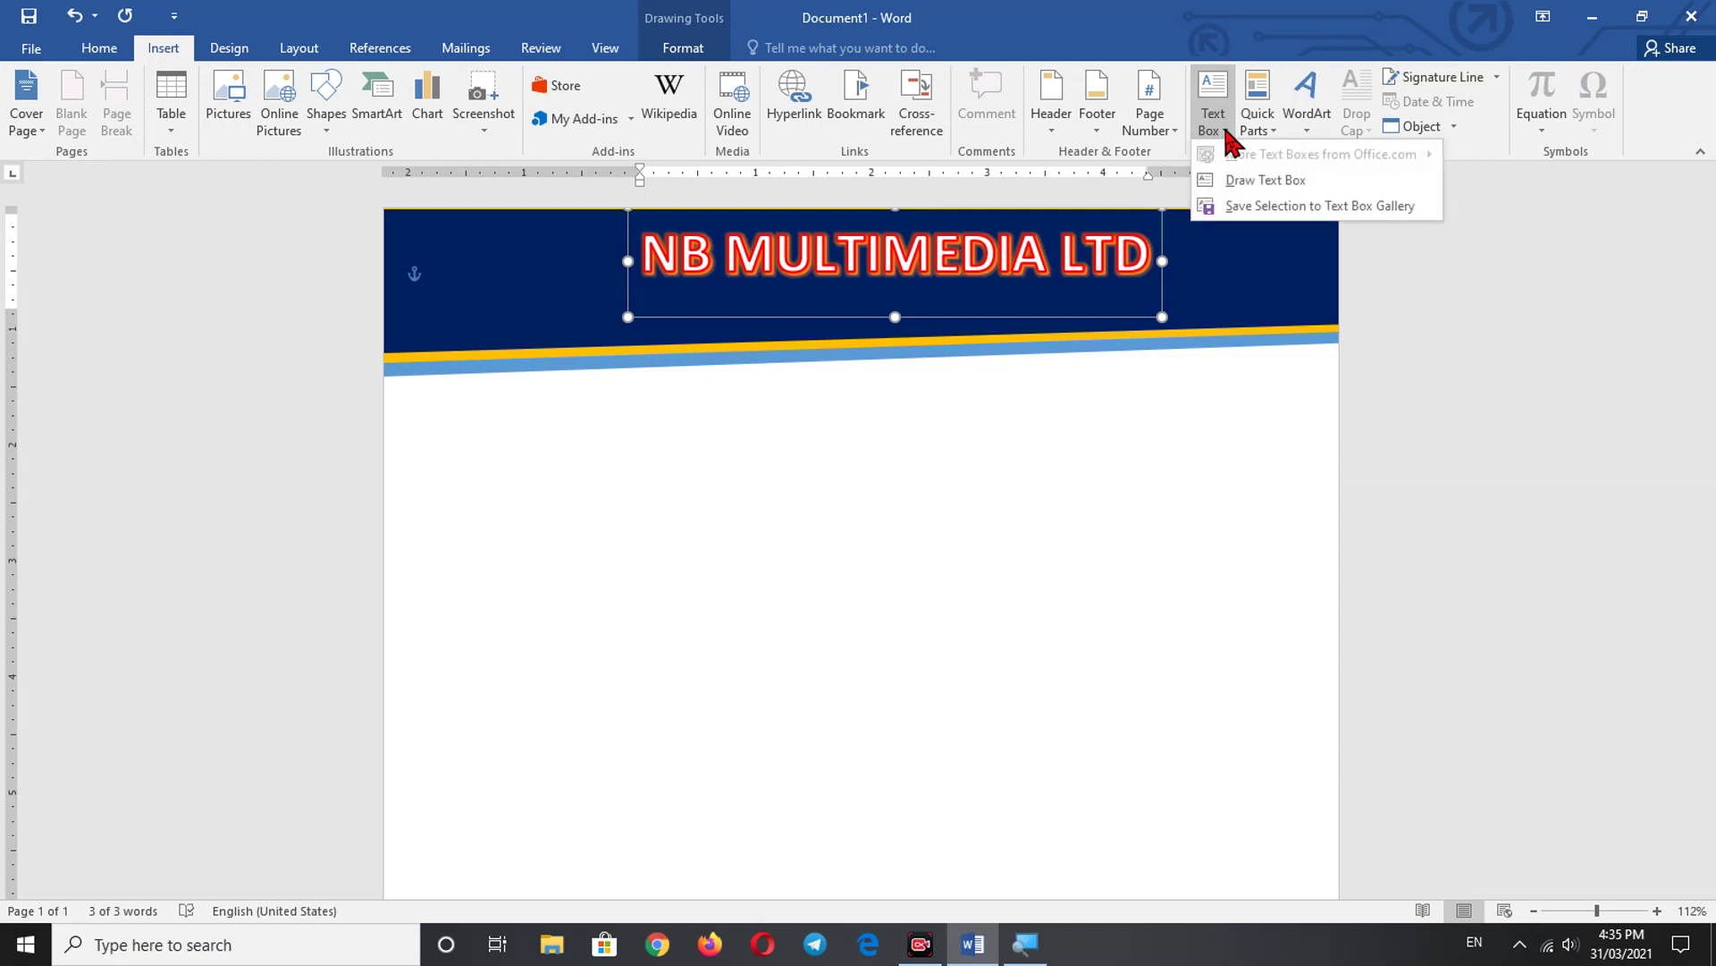
click(1256, 179)
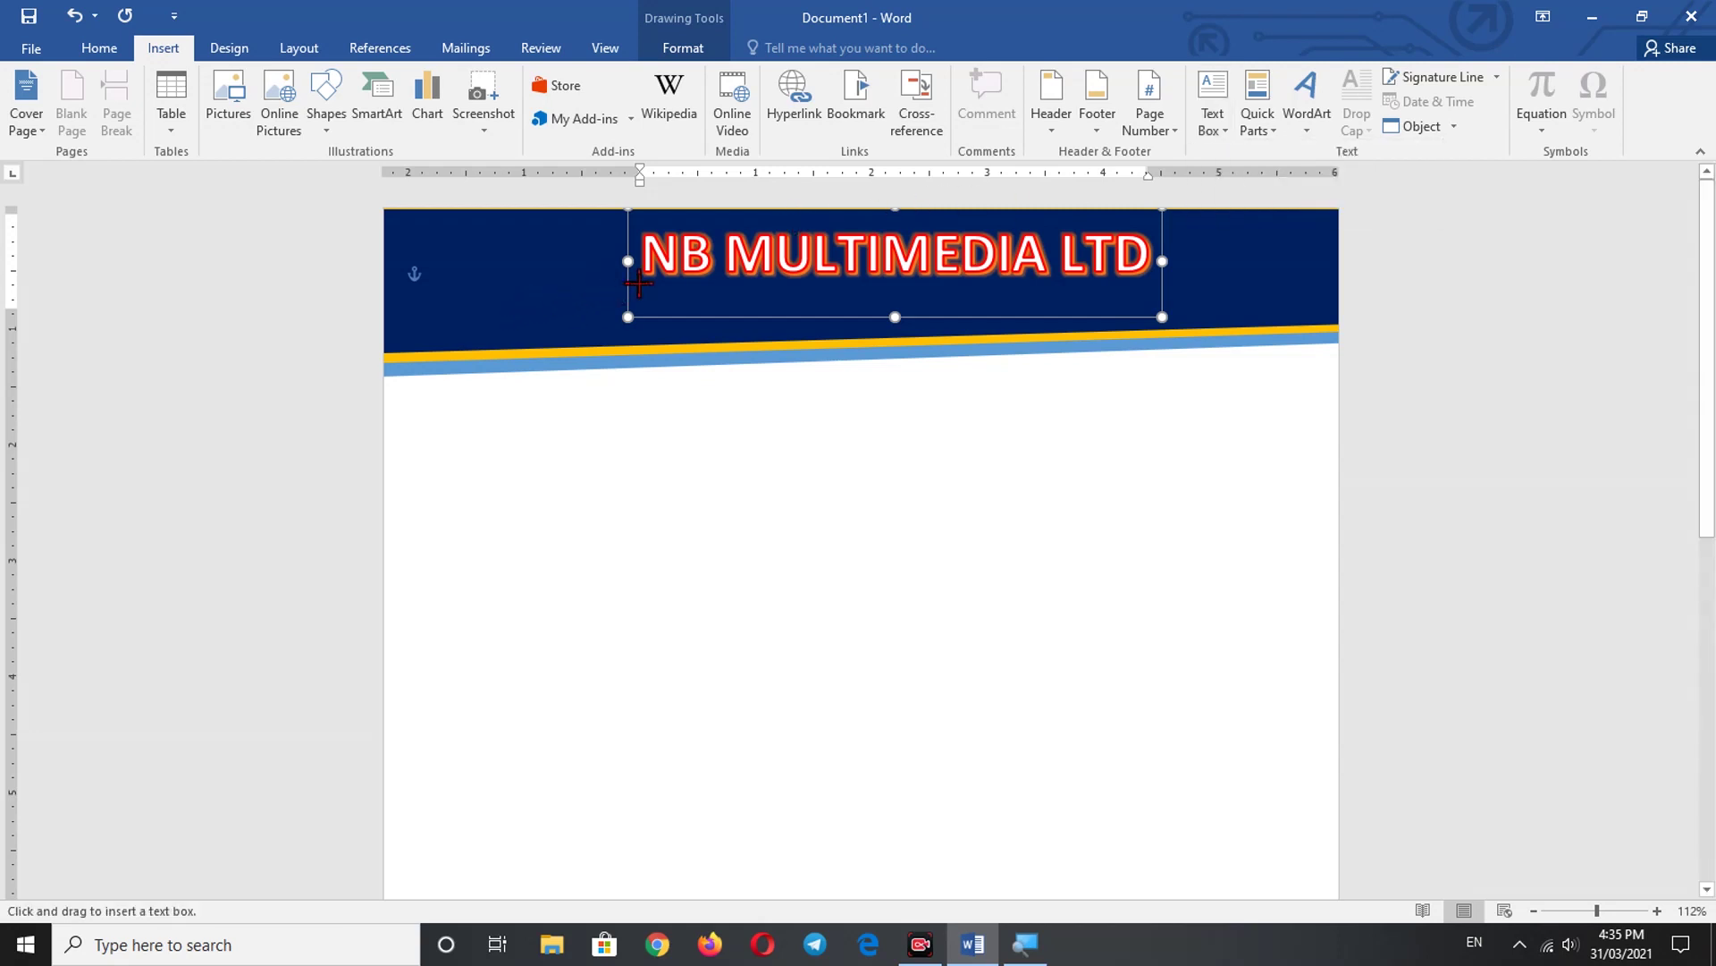
mouse_move(383, 284)
mouse_down()
mouse_move(676, 341)
mouse_move(1348, 310)
mouse_move(1336, 330)
mouse_up()
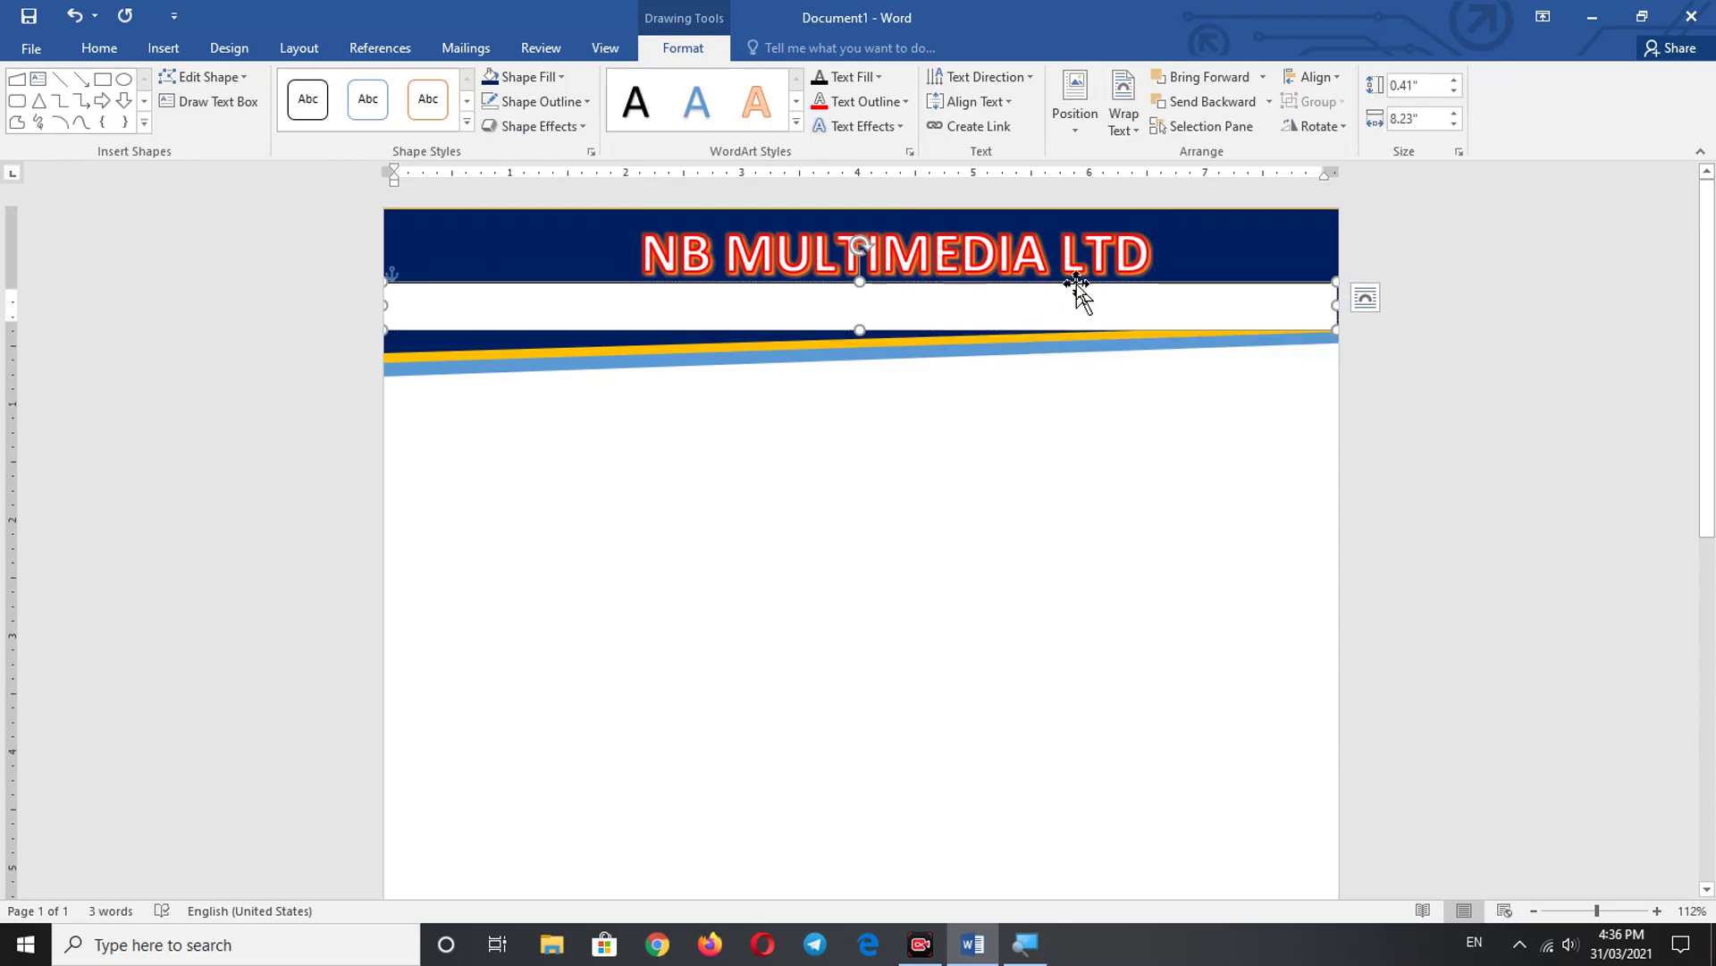
click(560, 77)
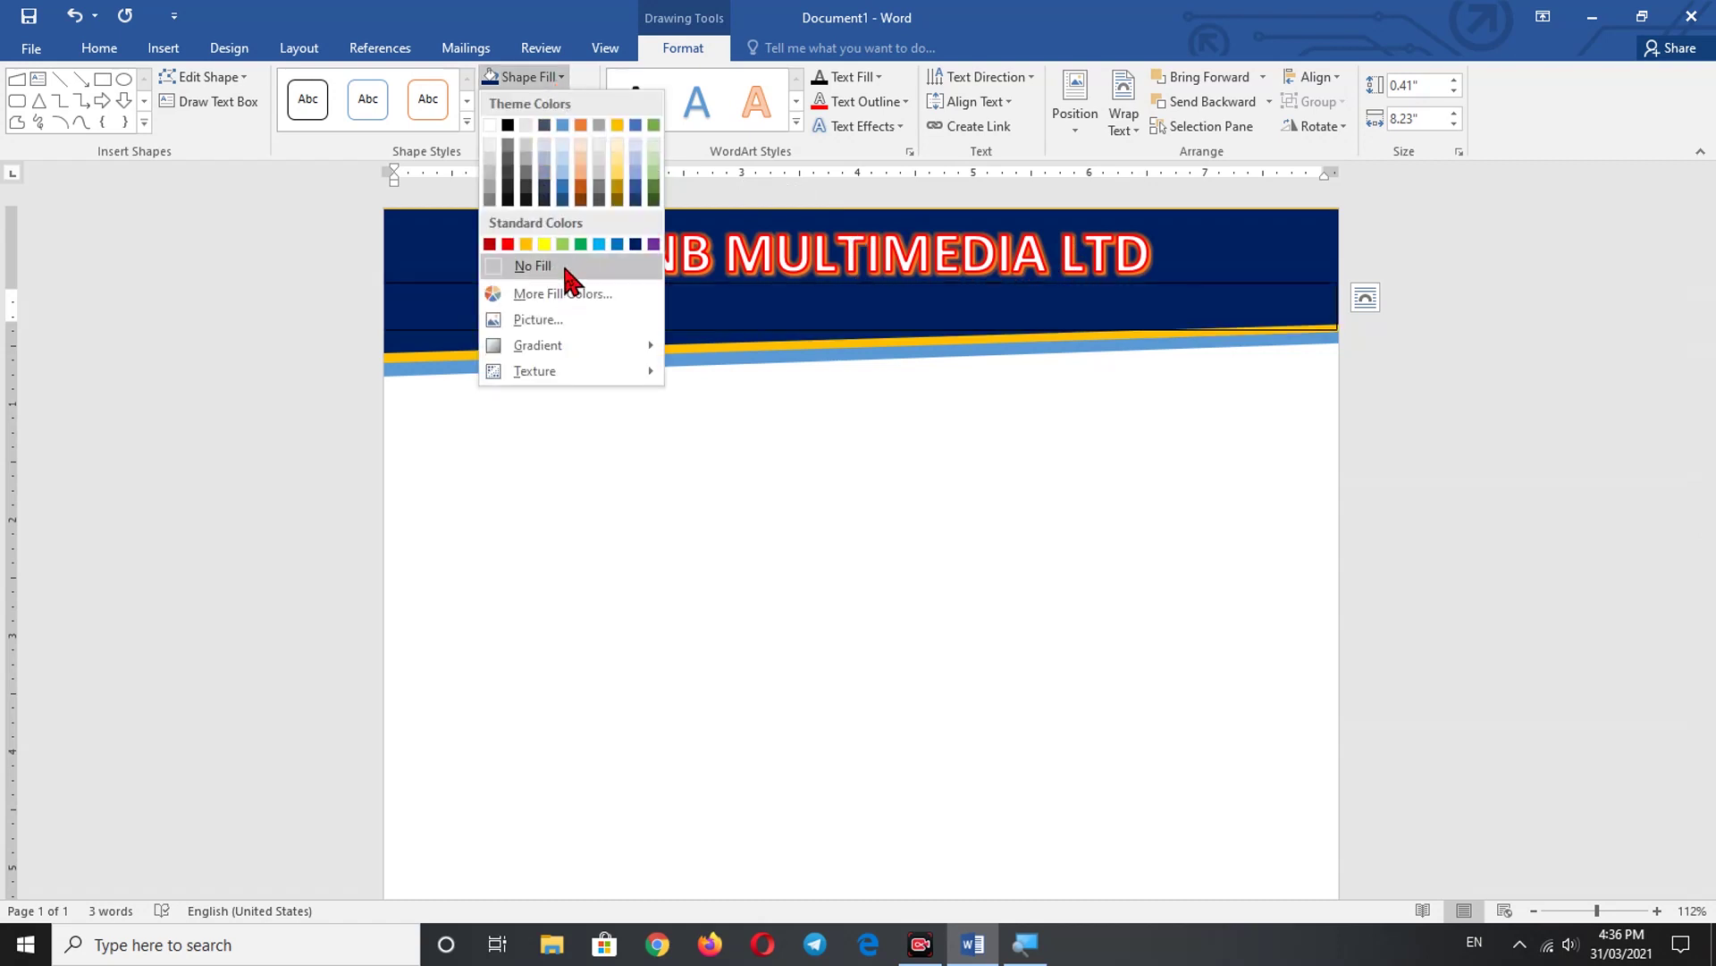
click(565, 268)
click(568, 101)
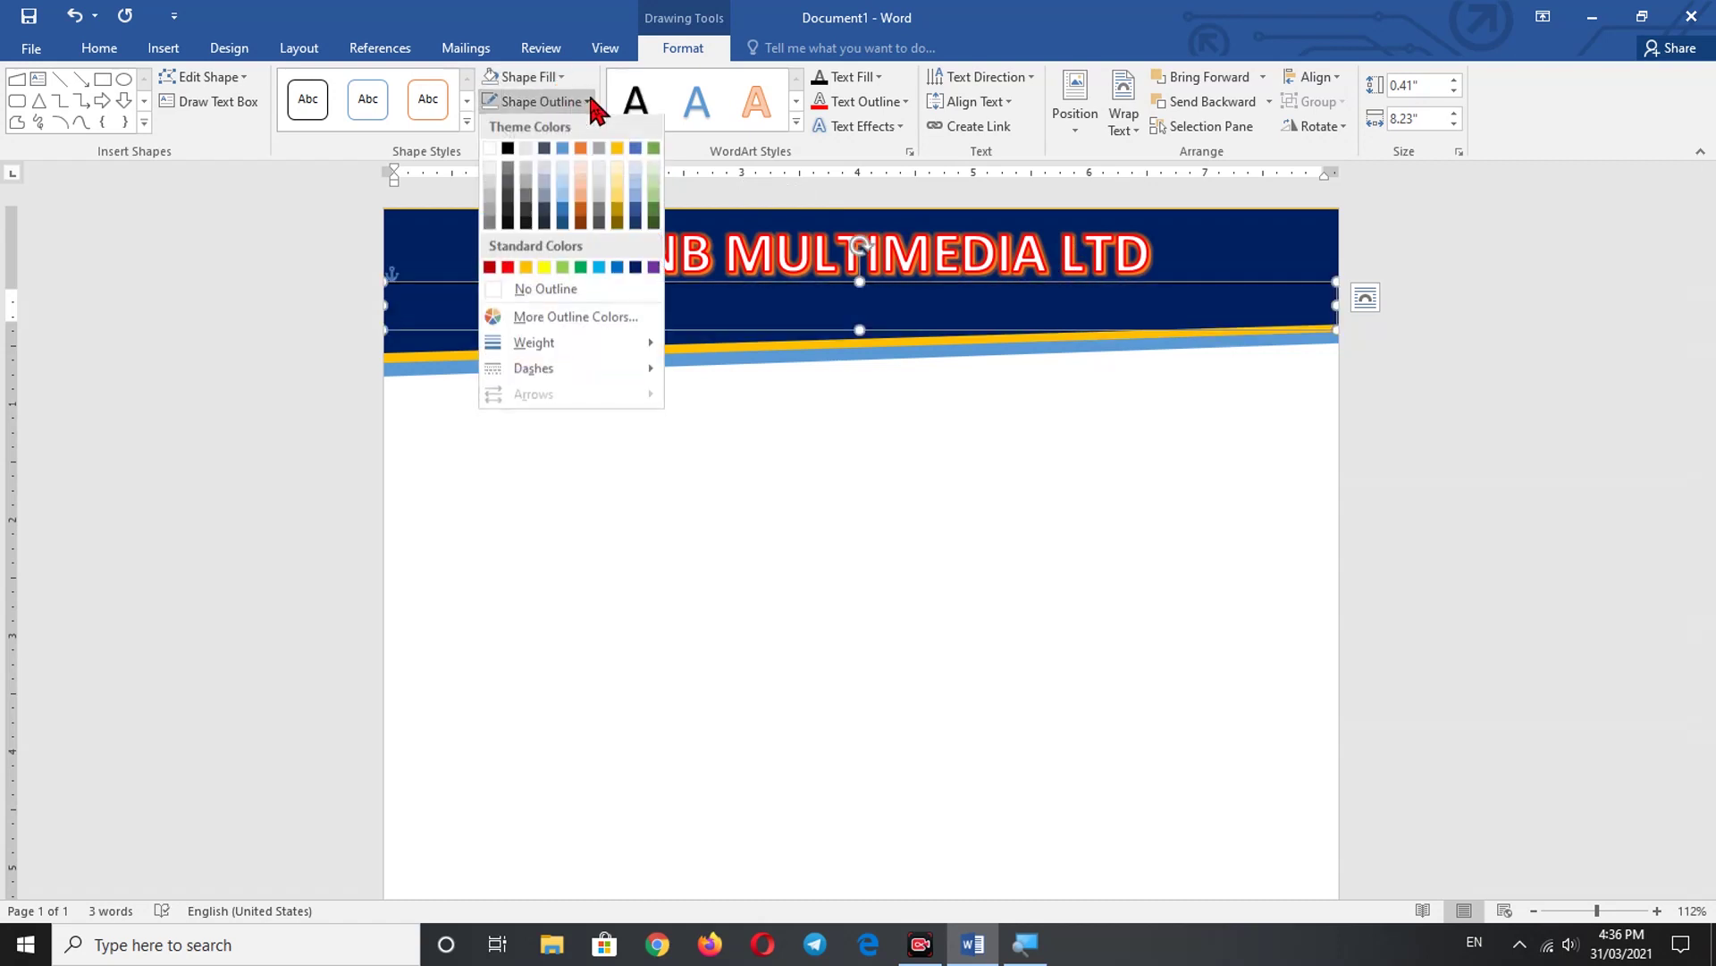
click(564, 292)
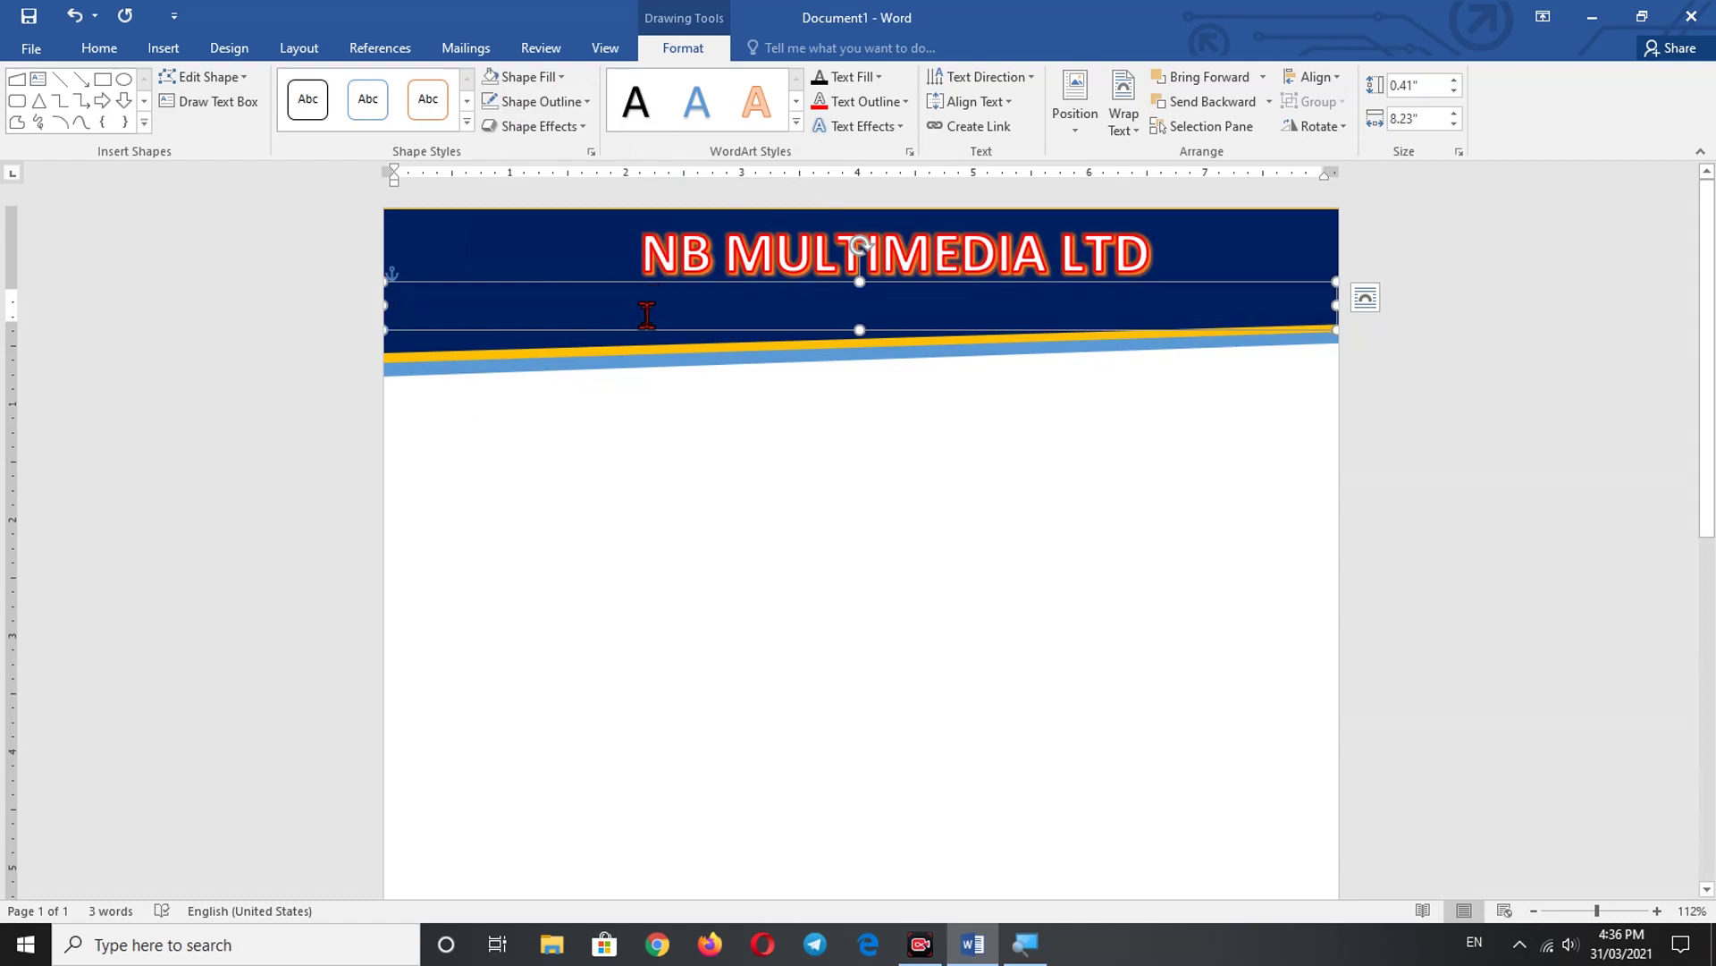
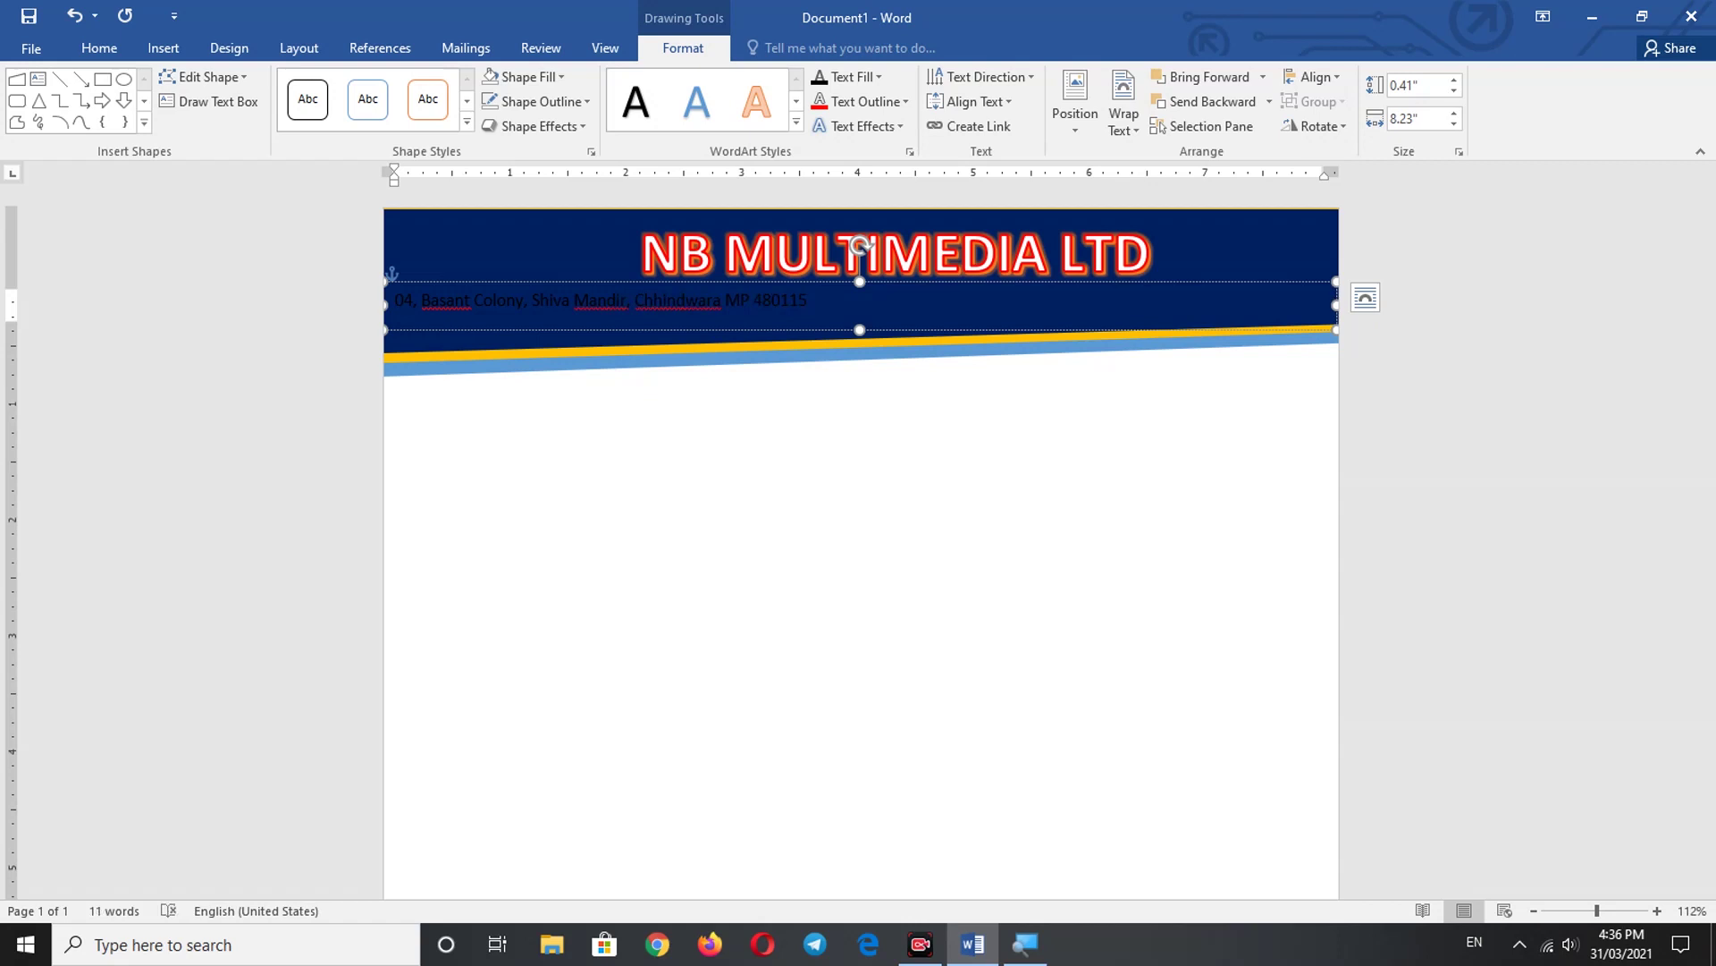
- Type the company's postal address in the text box, centre it and colour it white
key(ctrl+e)
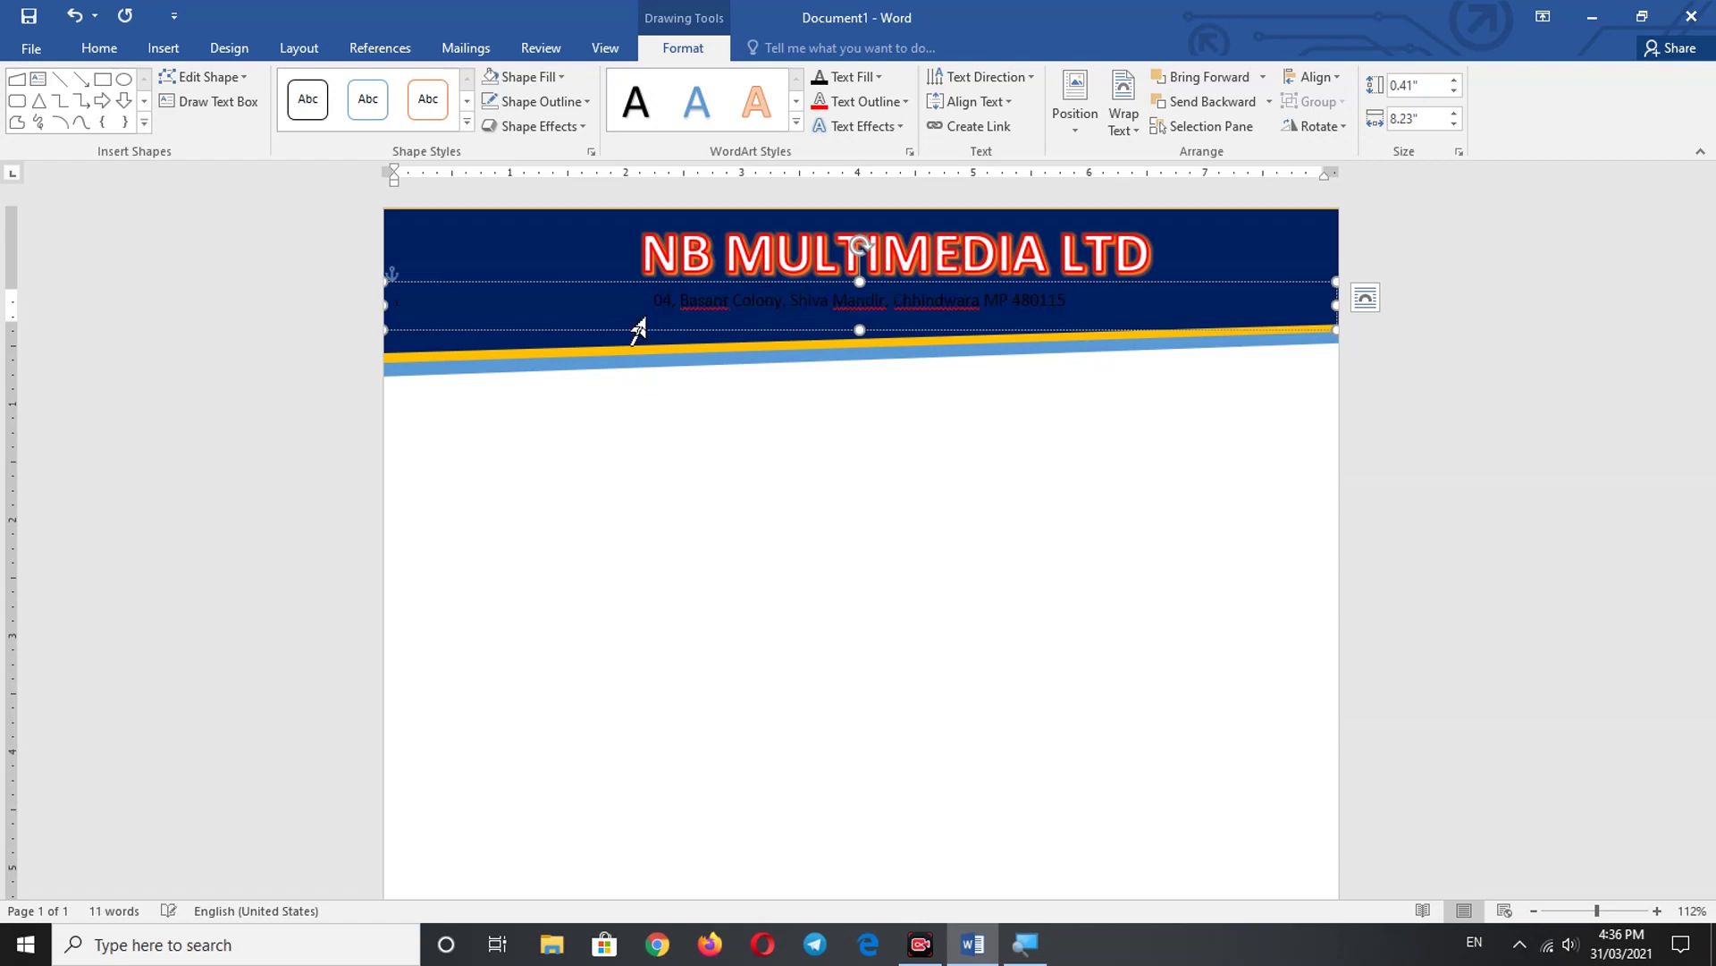
key(ctrl+a)
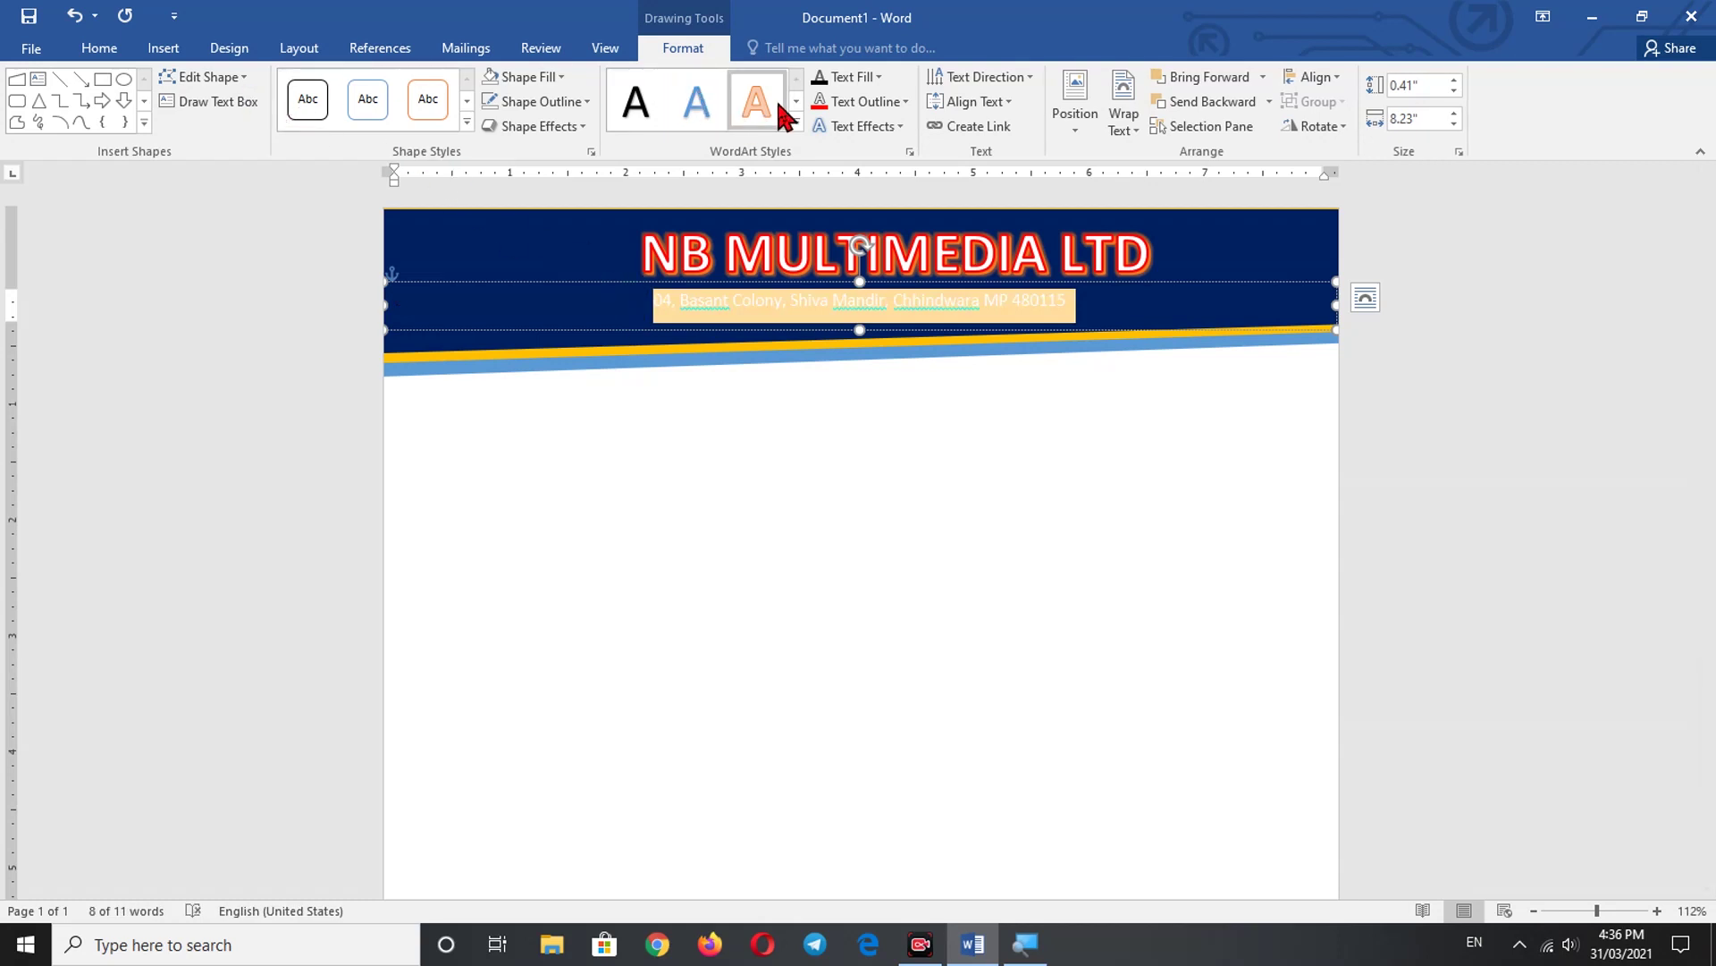
click(100, 48)
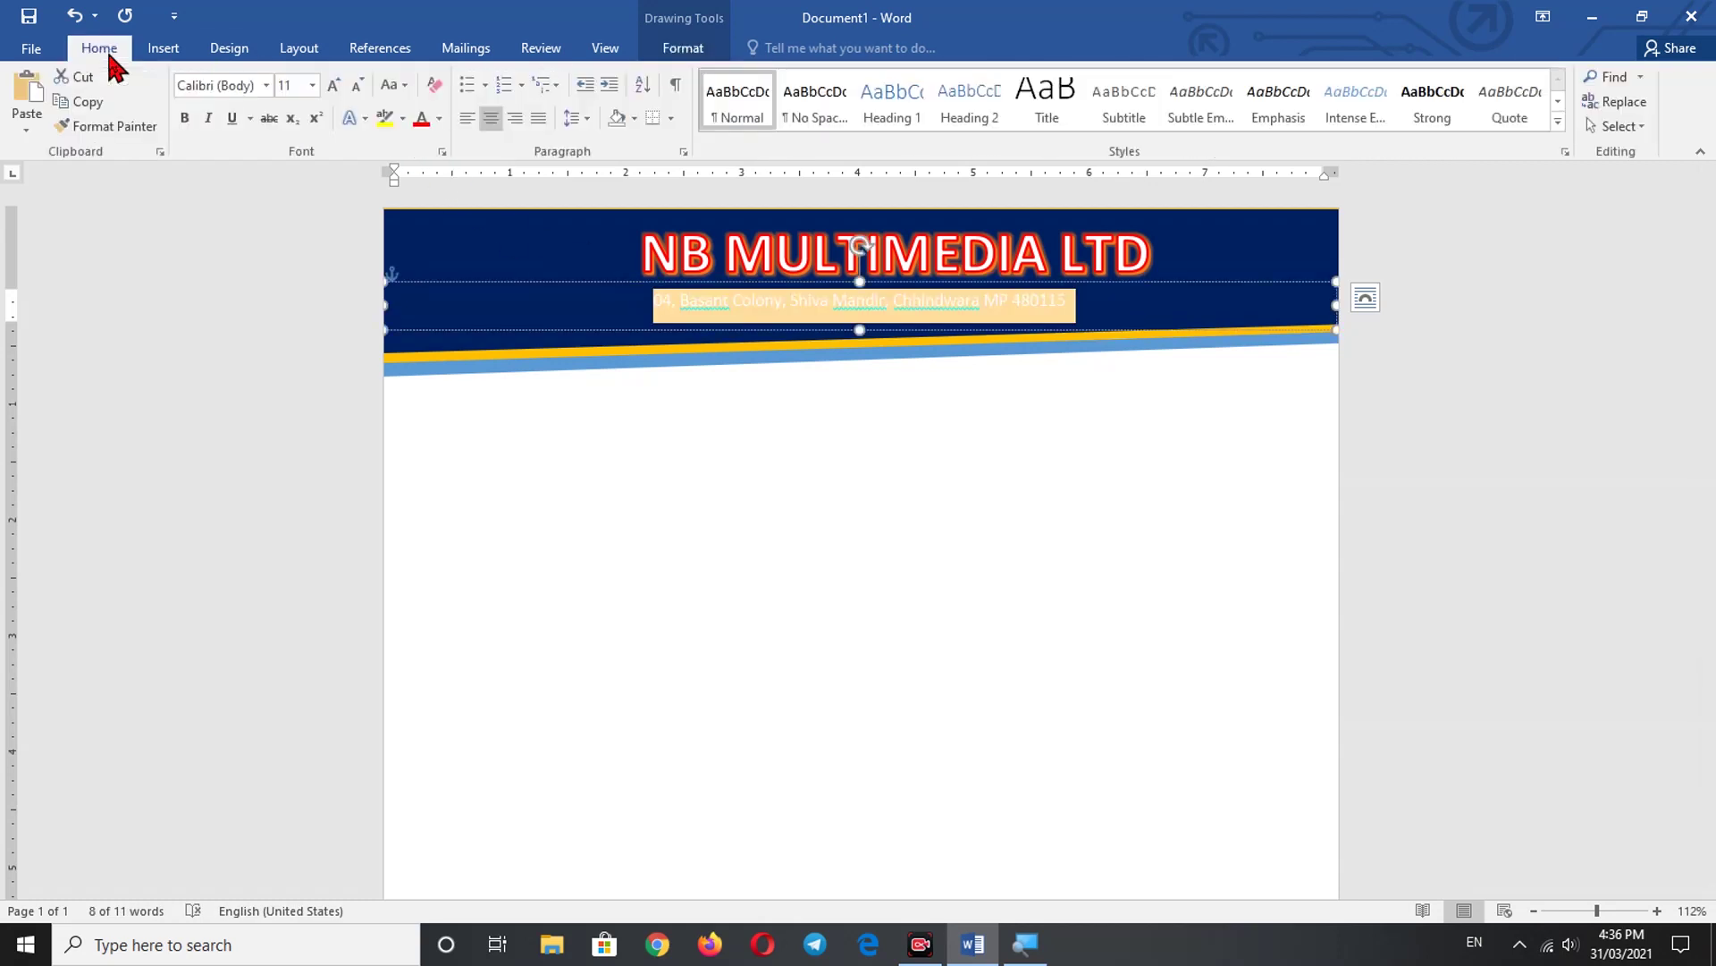
click(440, 119)
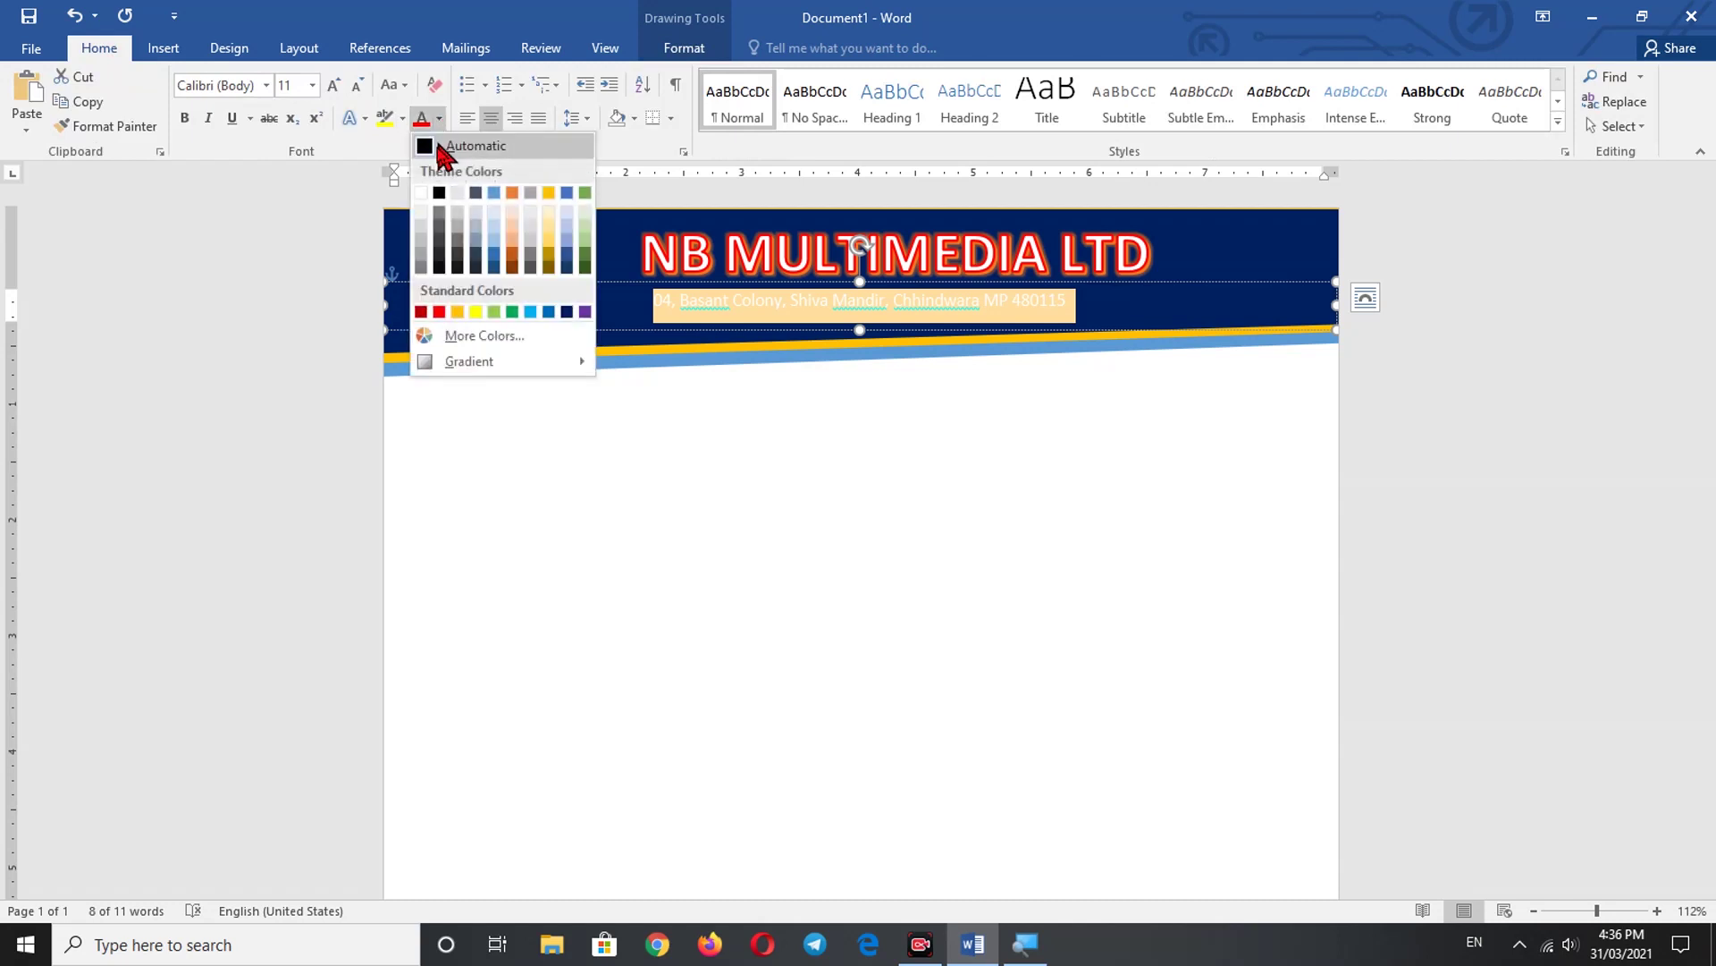
click(420, 193)
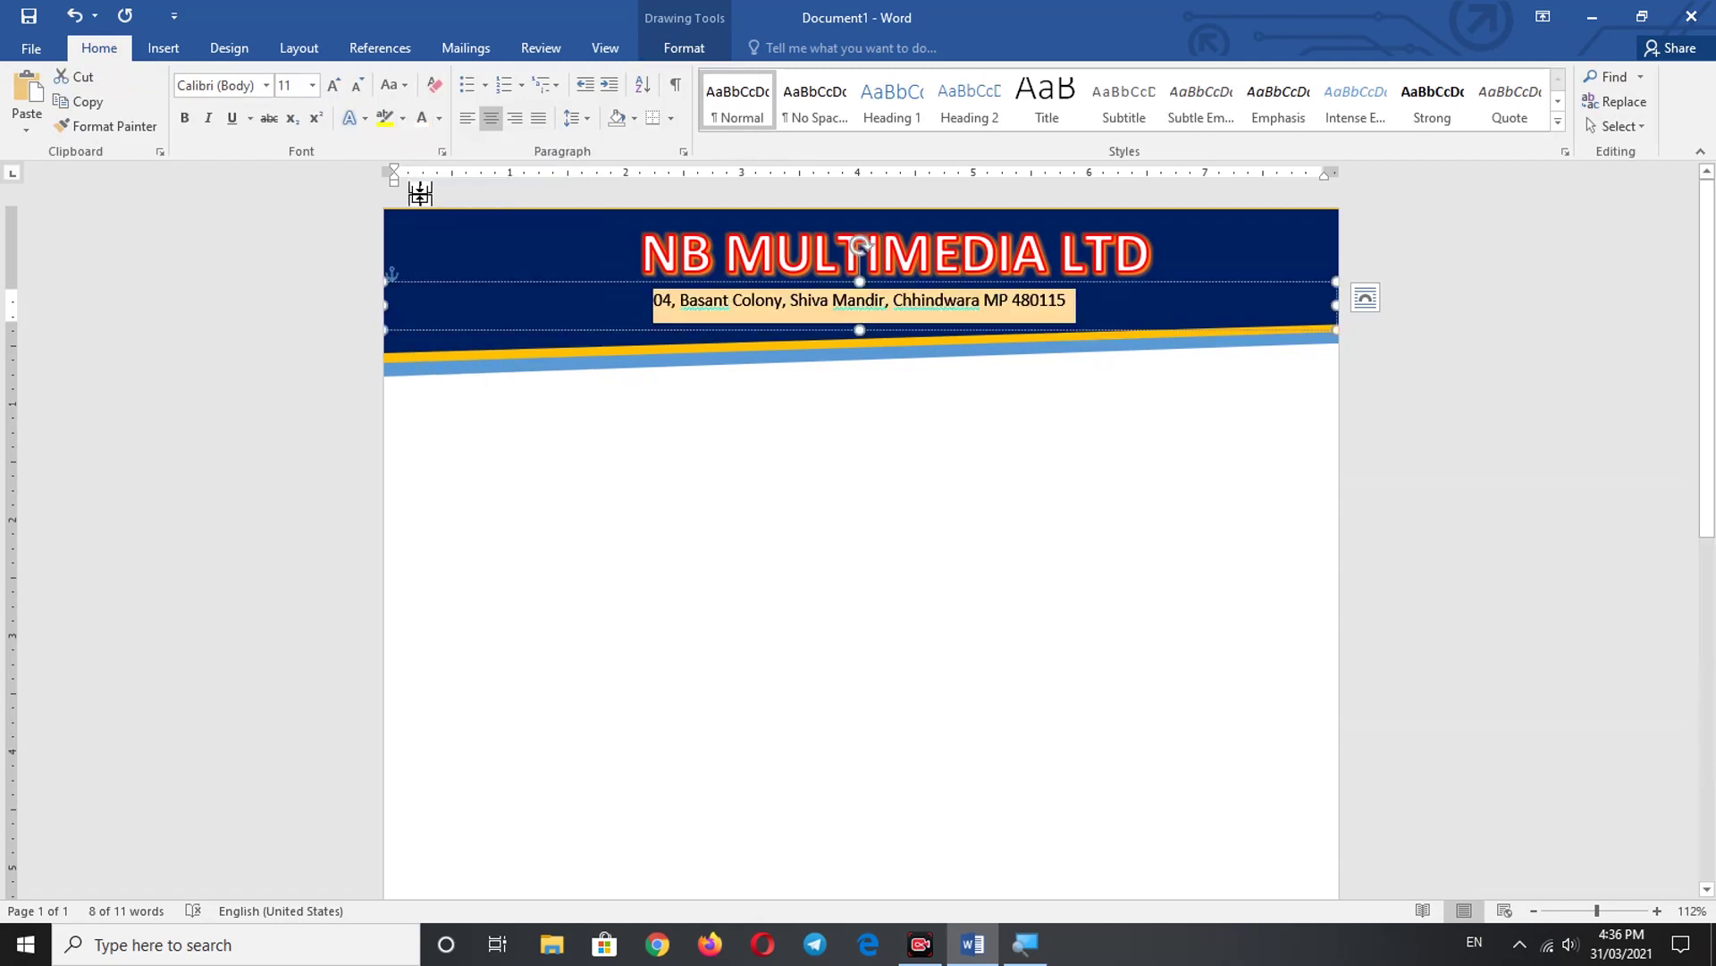
key(End)
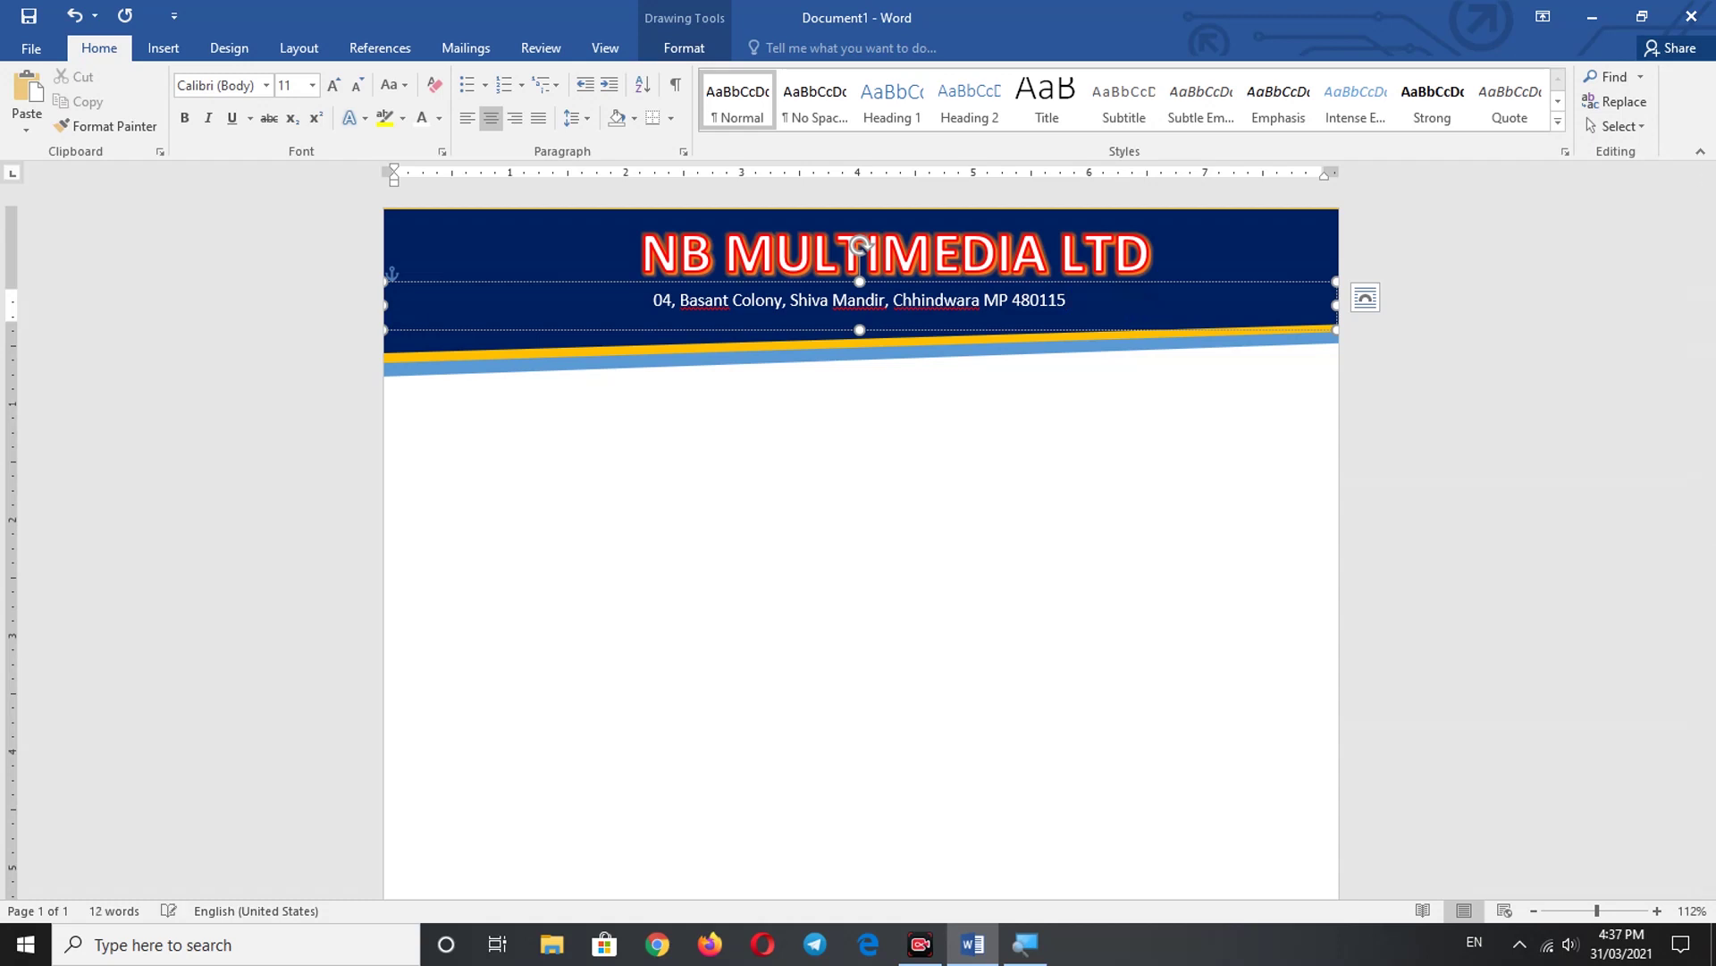
- Stretch the banner text box and add a 'Mobile:' line with two phone numbers, then select both lines
drag(859, 330, 862, 391)
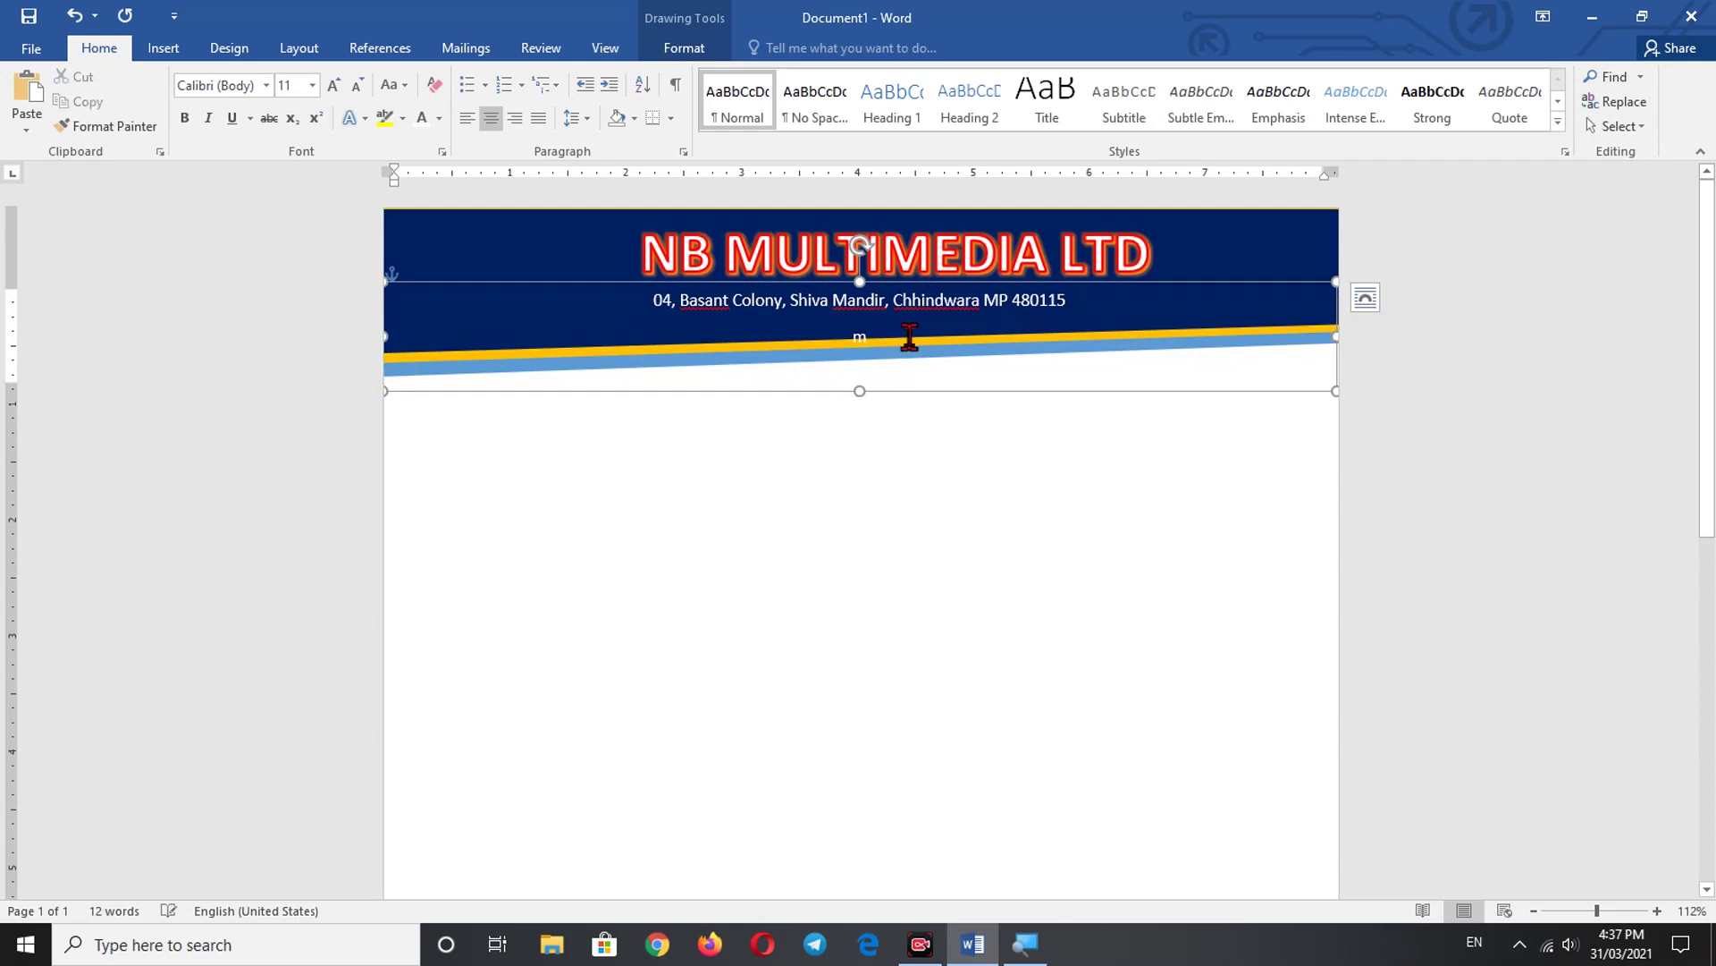
key(BackSpace)
text(Mobil)
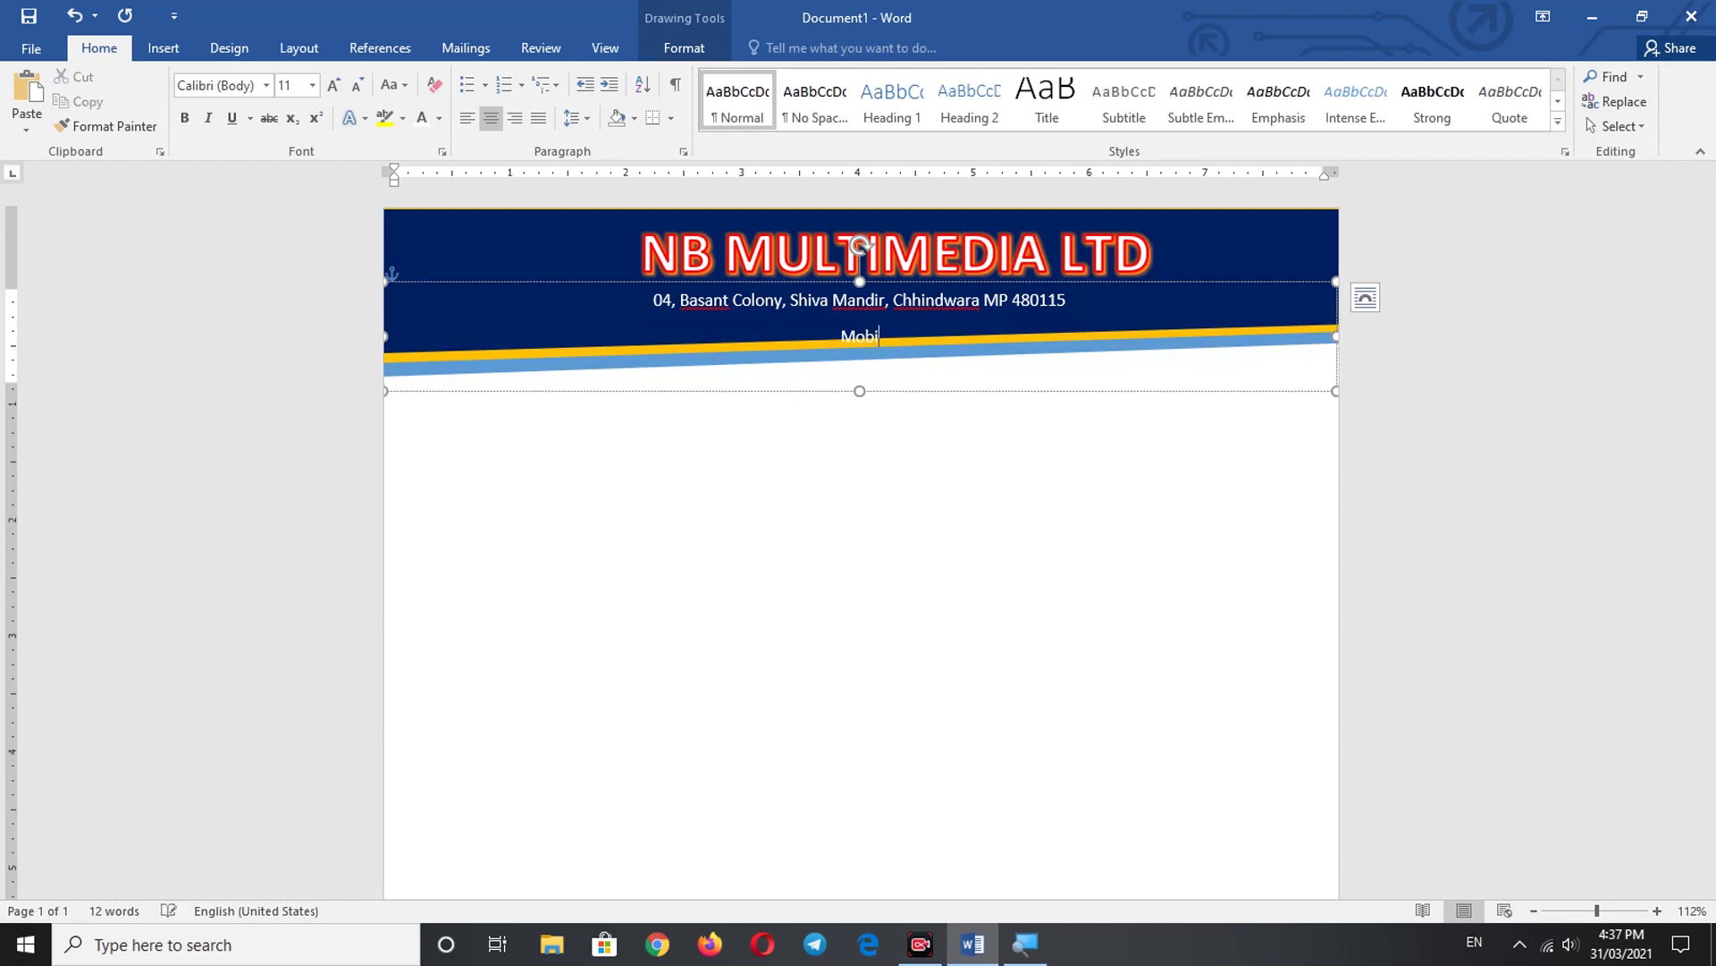
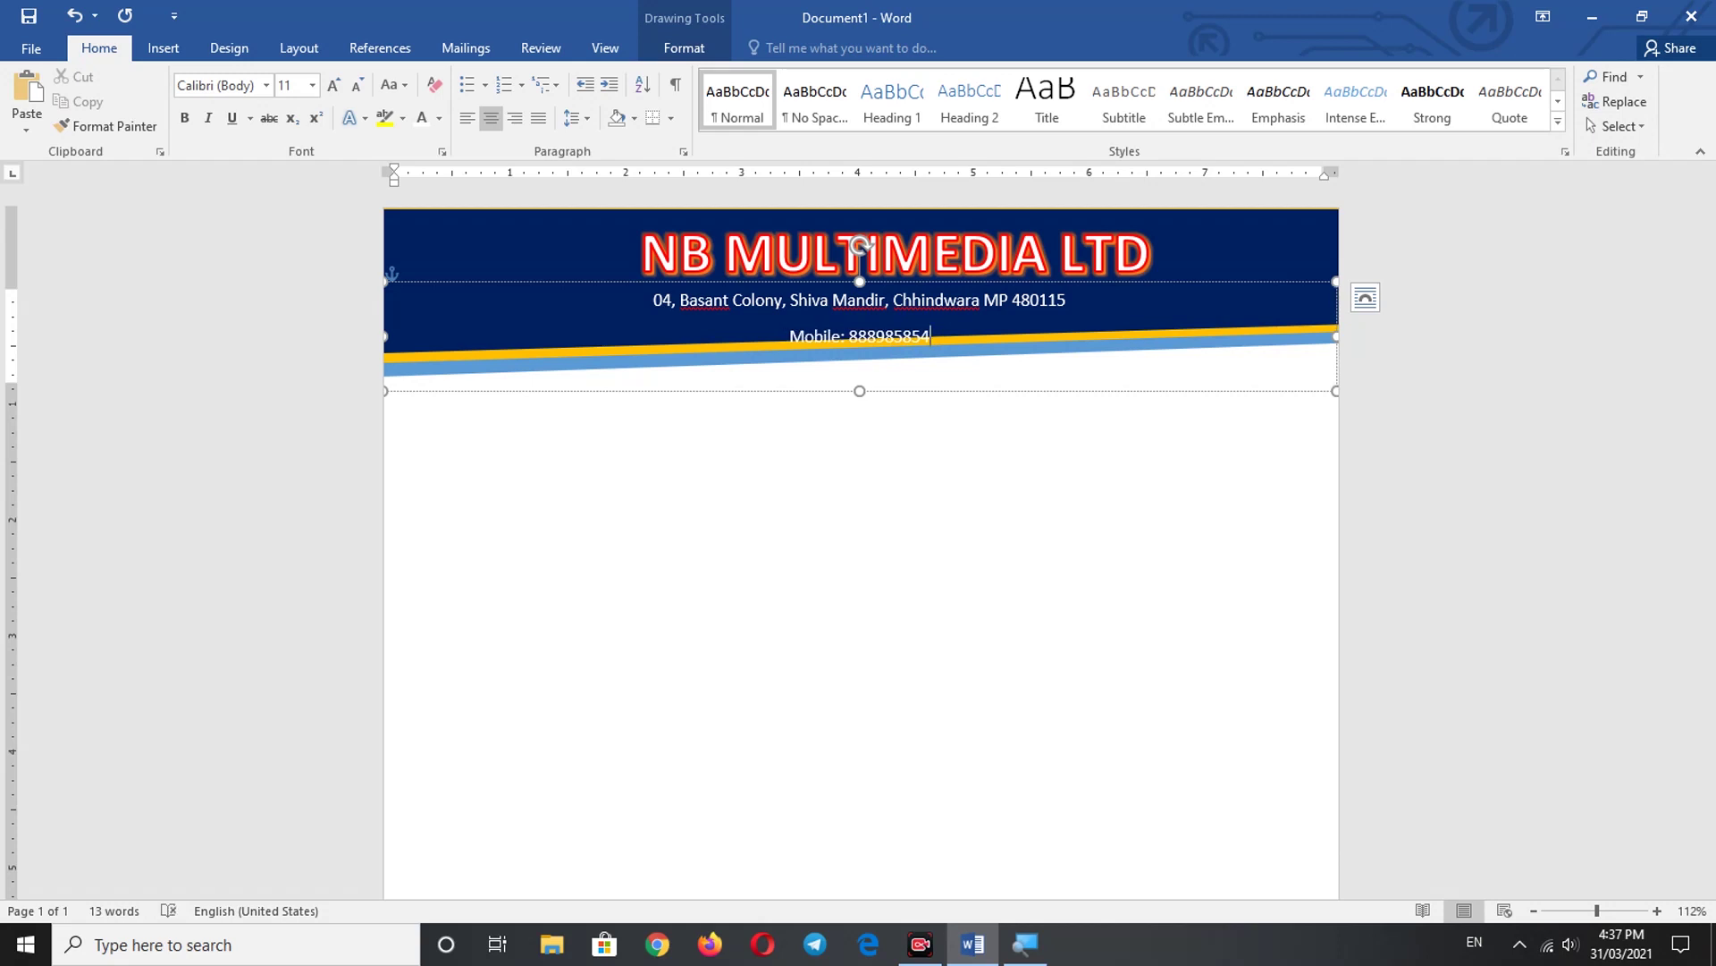
text(7)
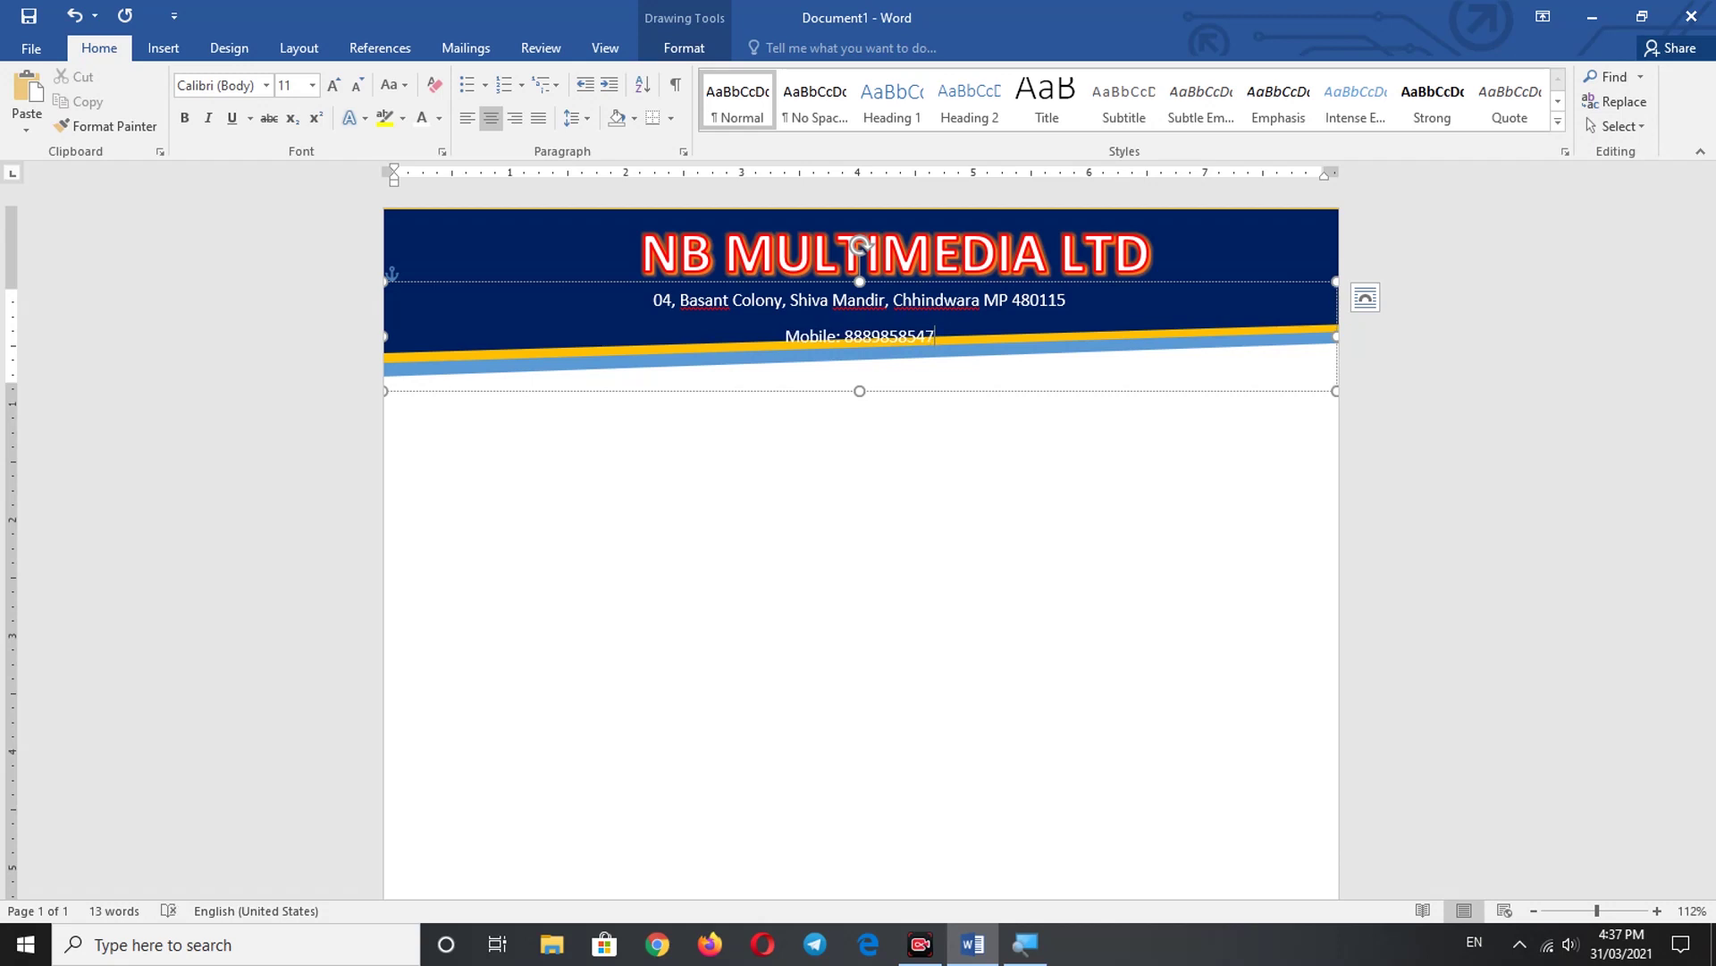
text( ,)
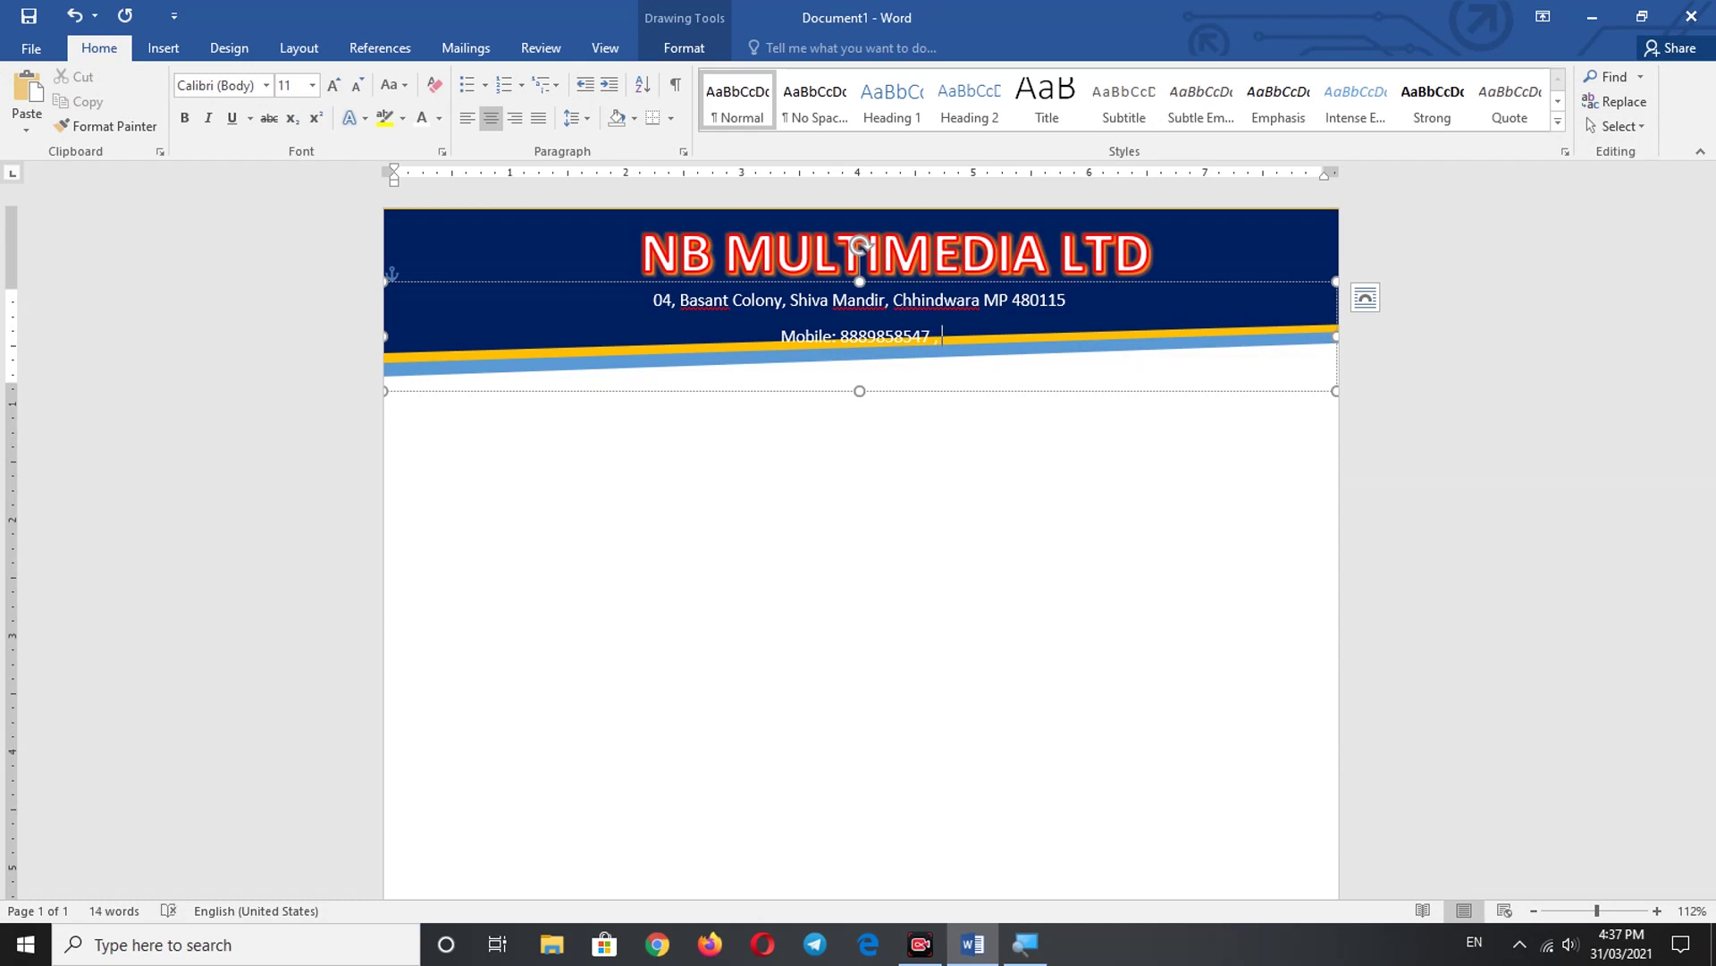
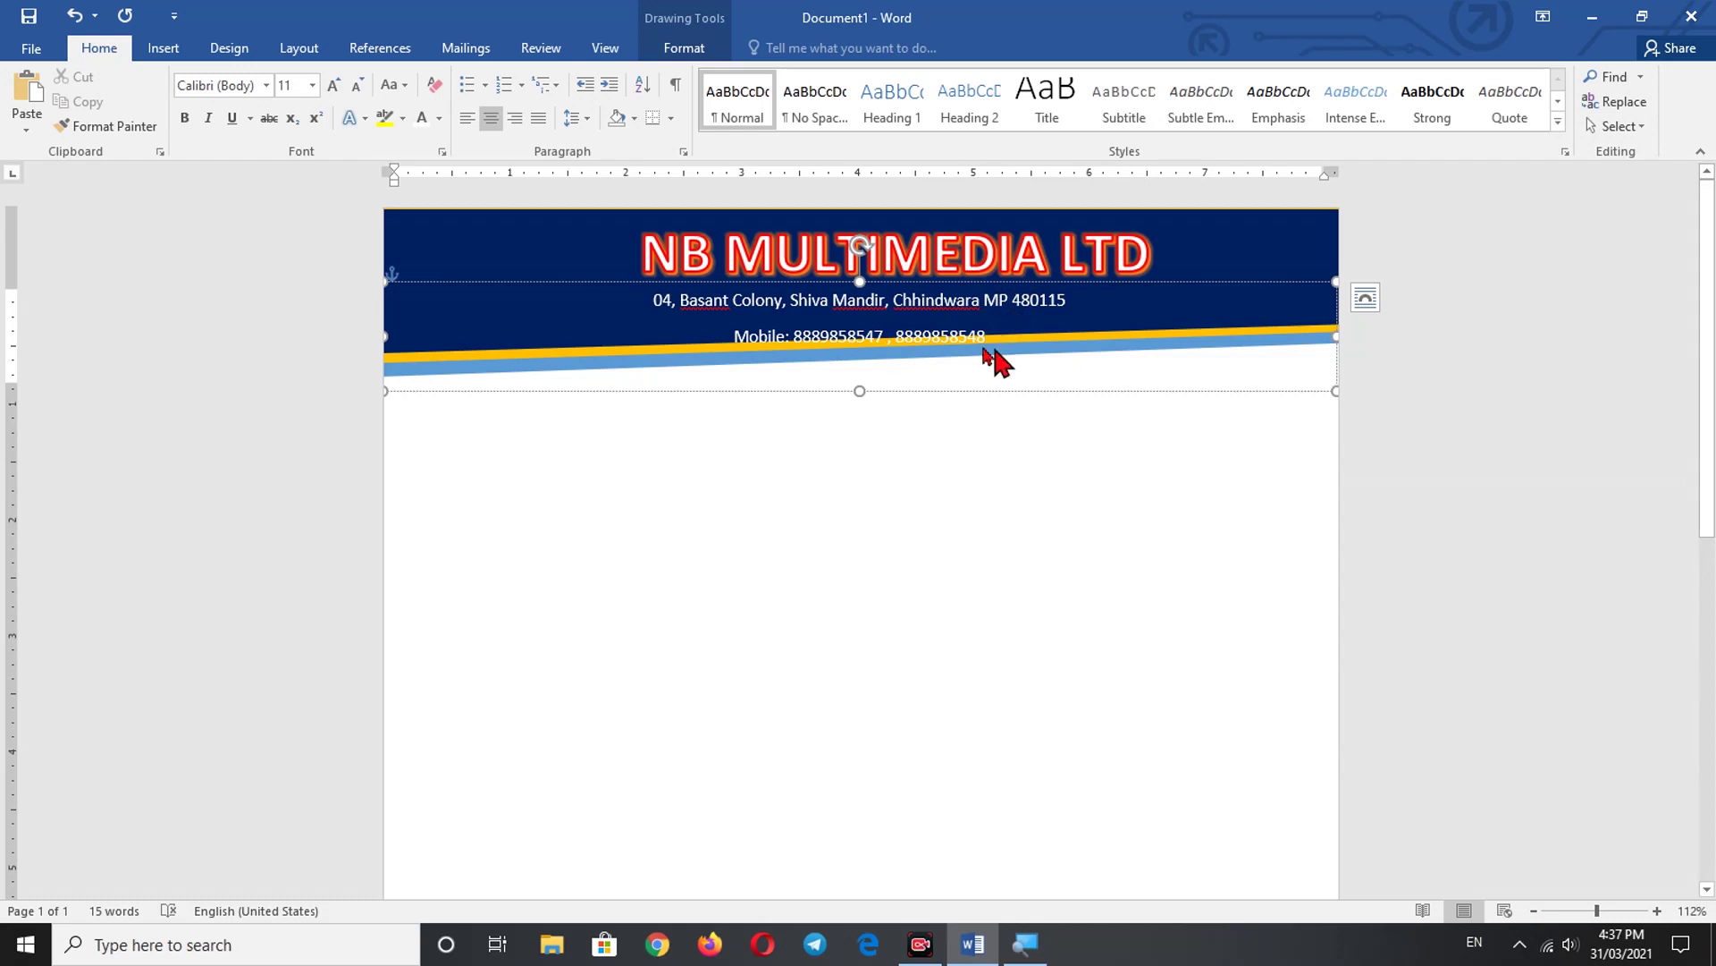
drag(989, 357, 621, 306)
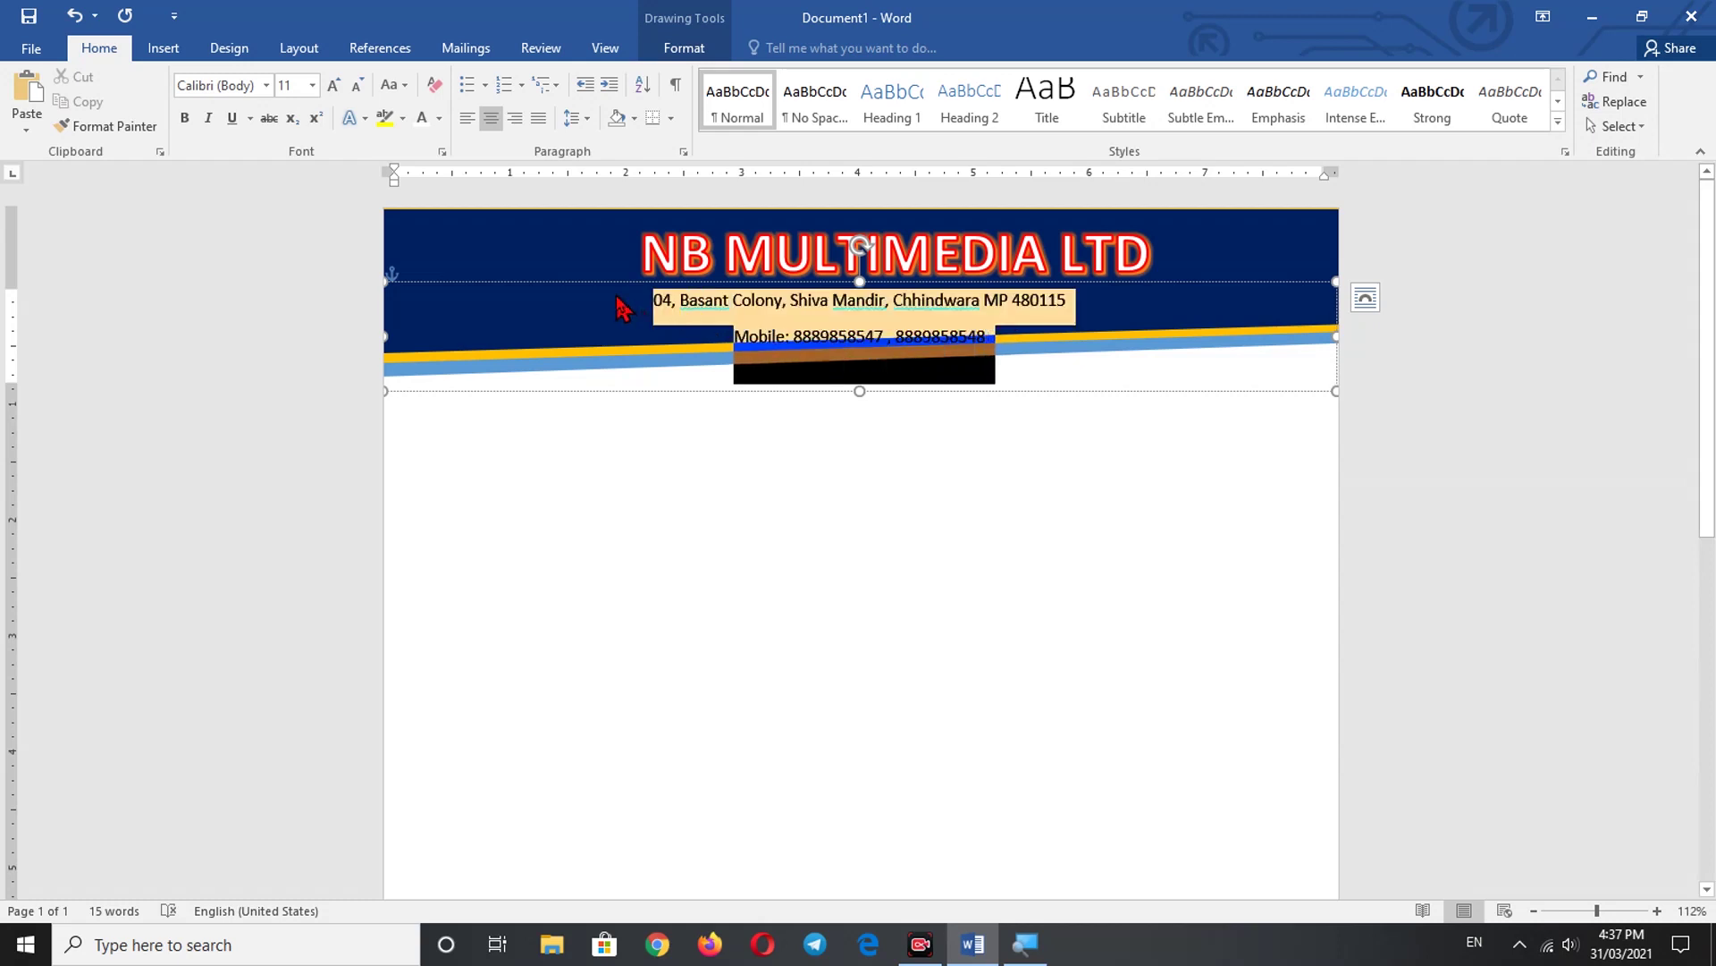
- Set the address and mobile lines to 1.0 line spacing with no space after the paragraph
click(174, 49)
click(99, 54)
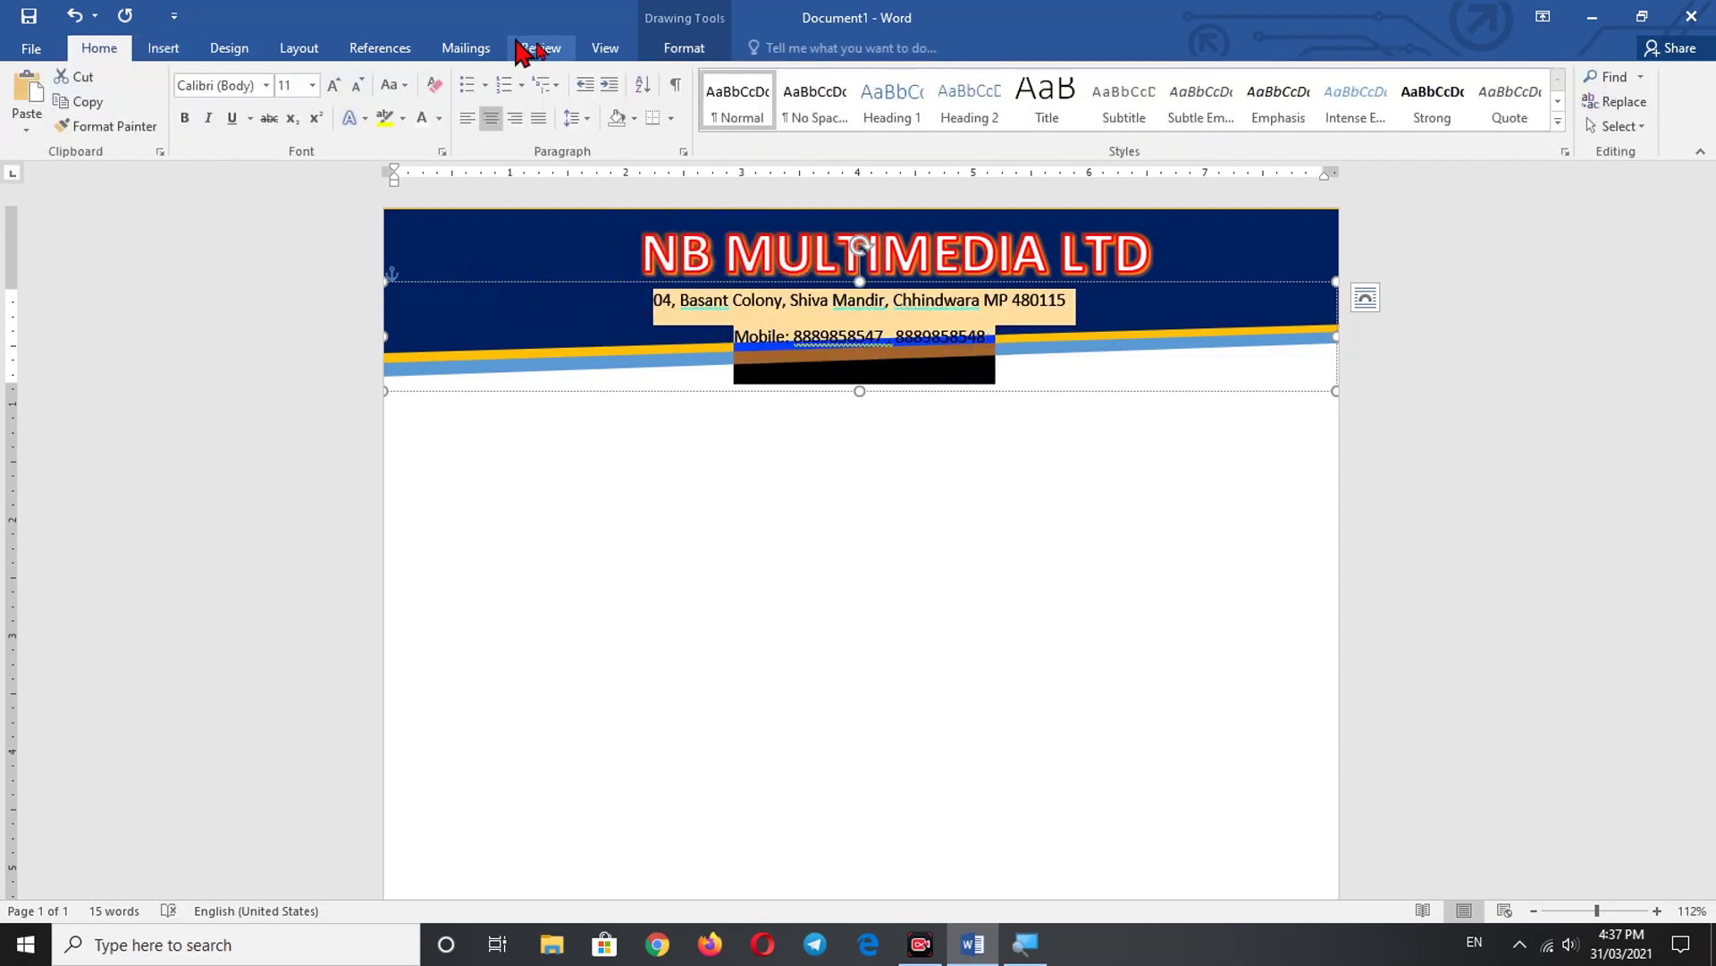
click(583, 124)
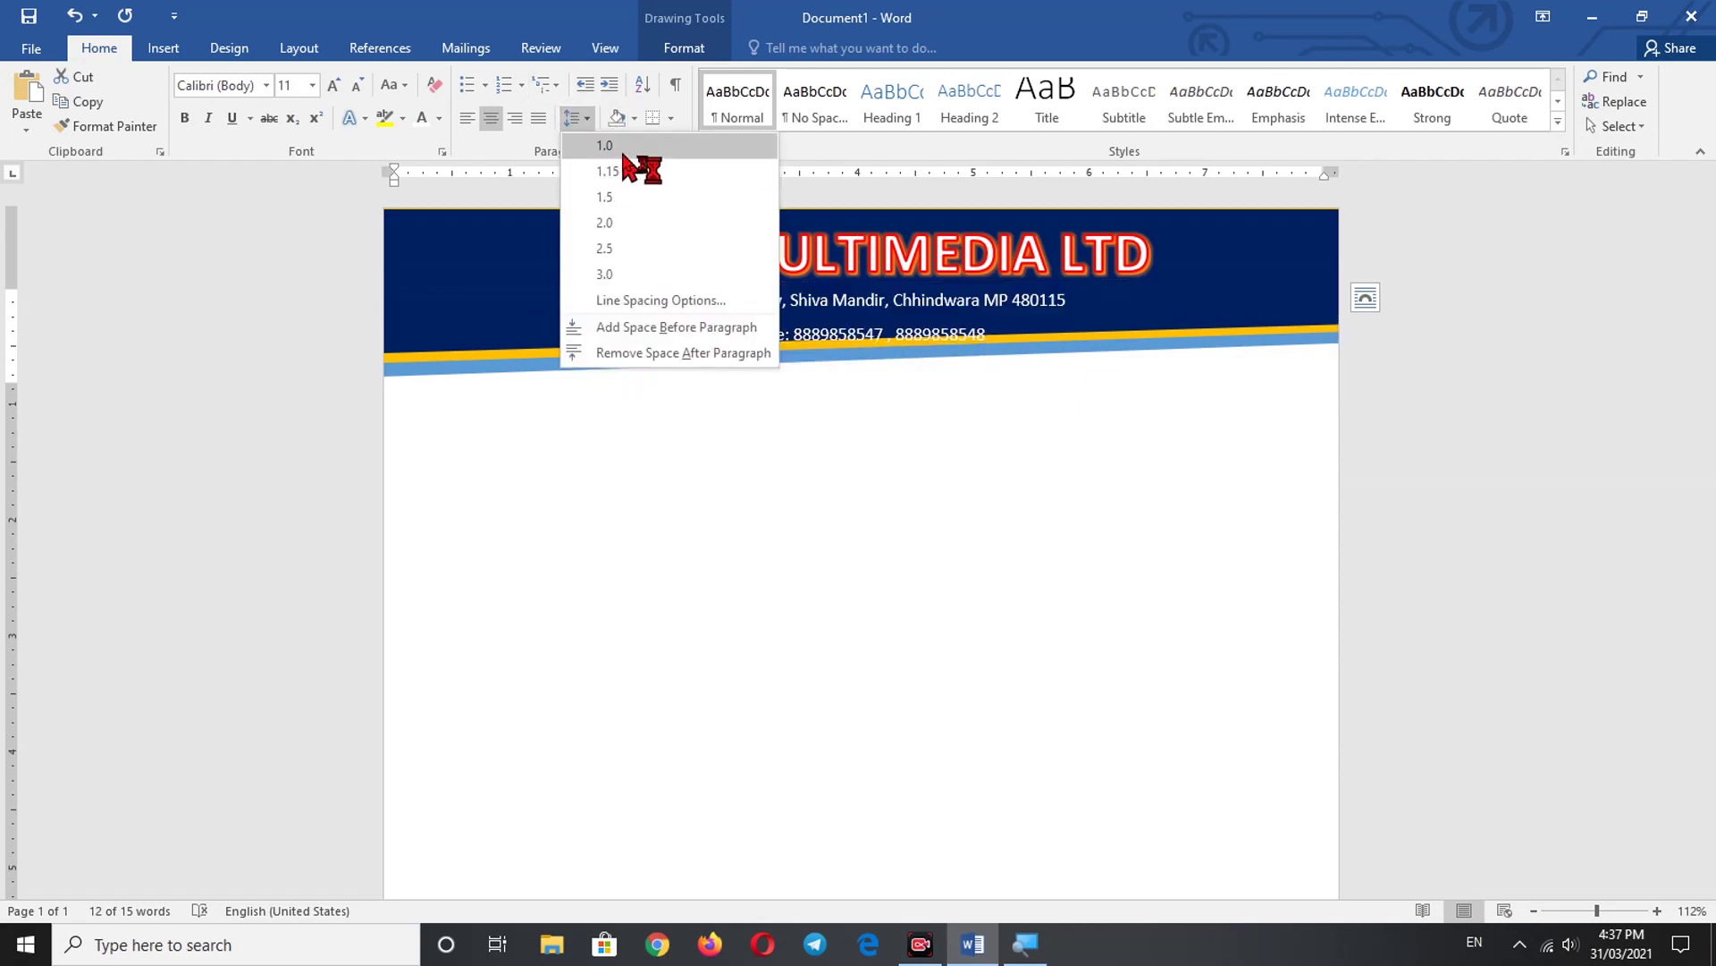
click(624, 154)
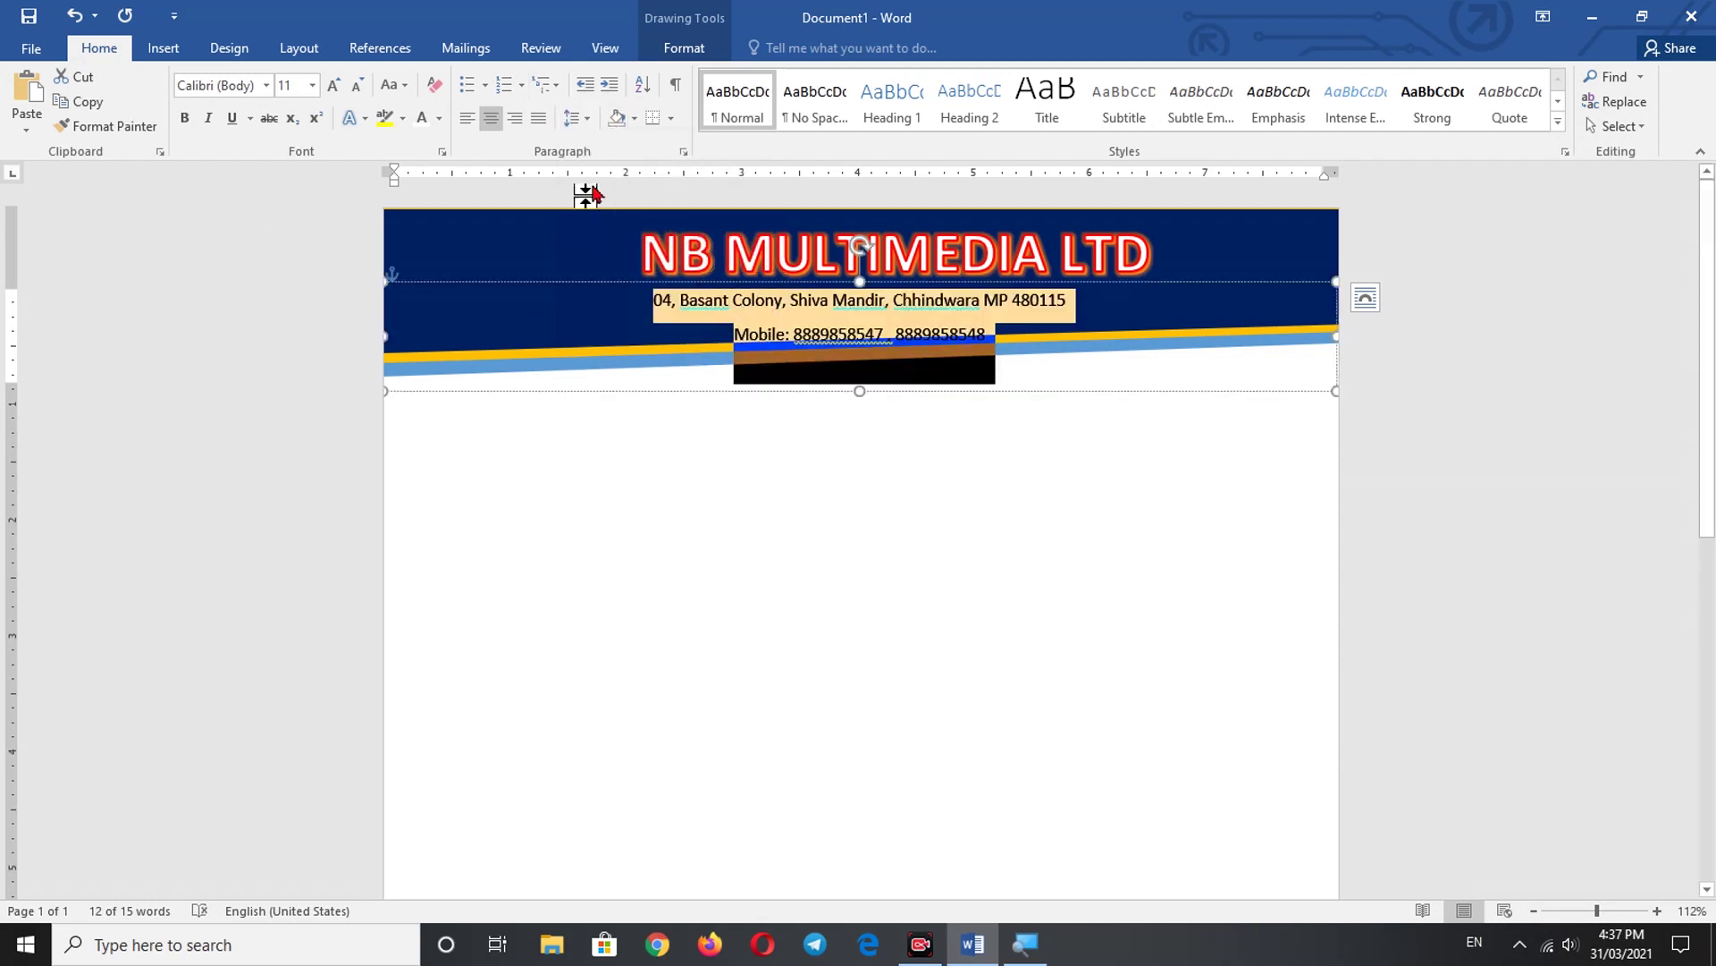
click(522, 86)
click(557, 85)
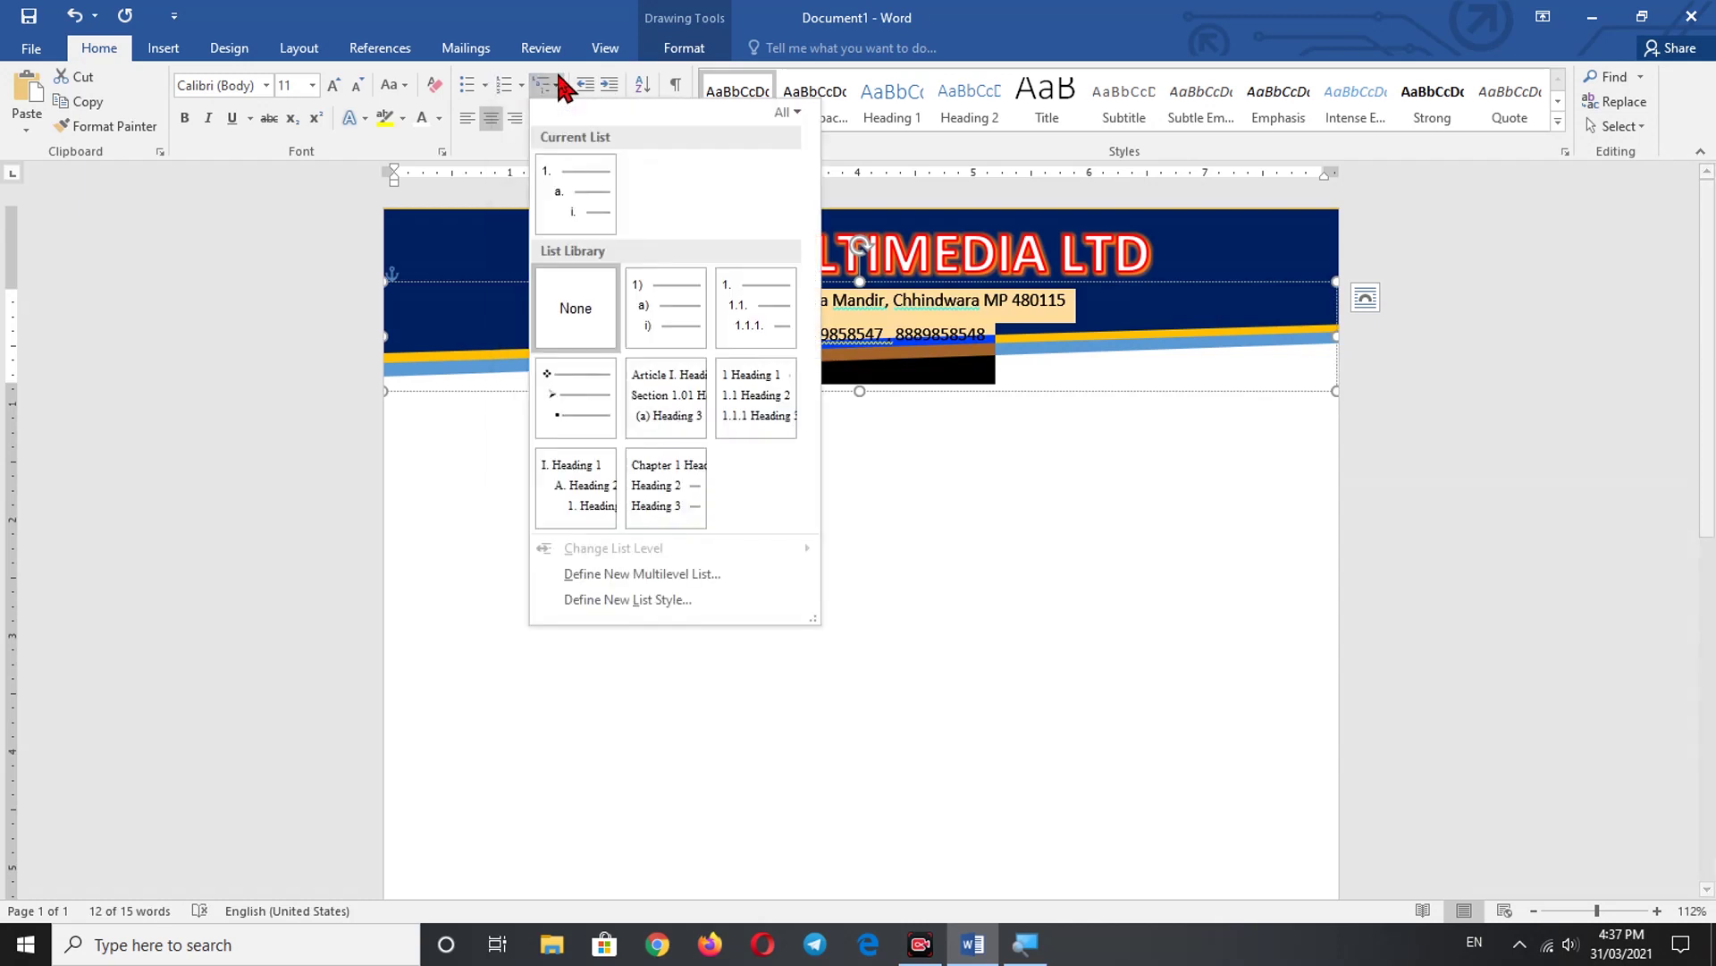
click(315, 273)
click(592, 120)
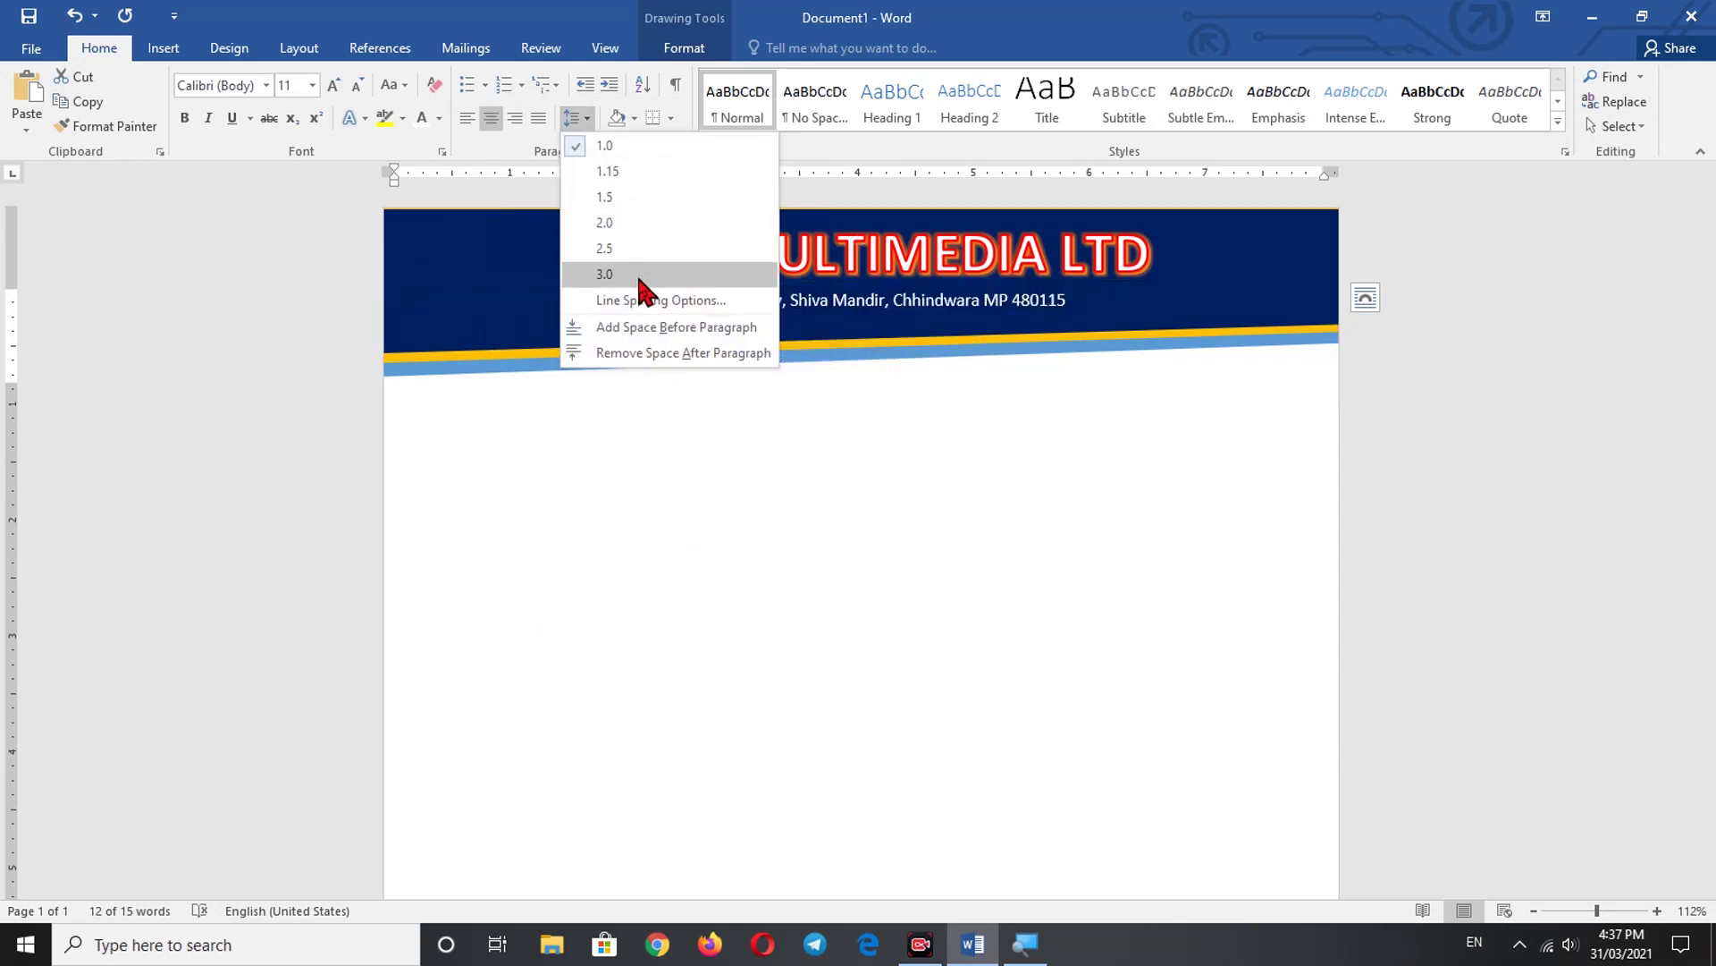
click(658, 354)
click(610, 434)
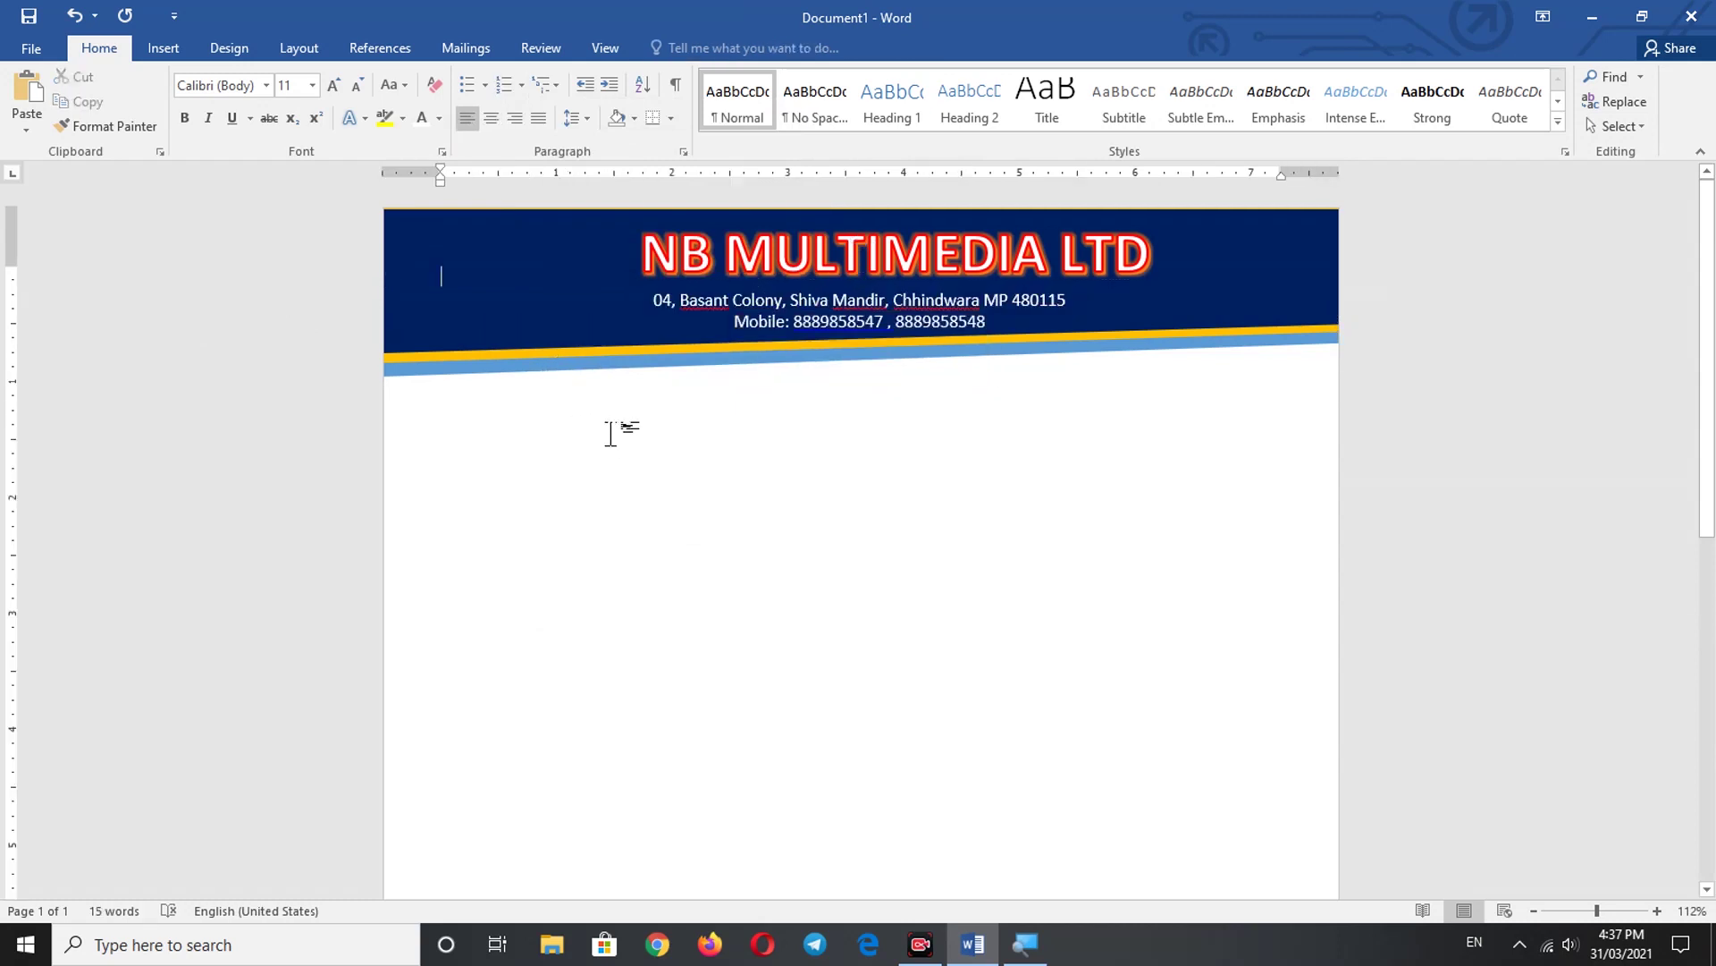
- Nudge the header text box up slightly and shift the company name box a little left
click(887, 322)
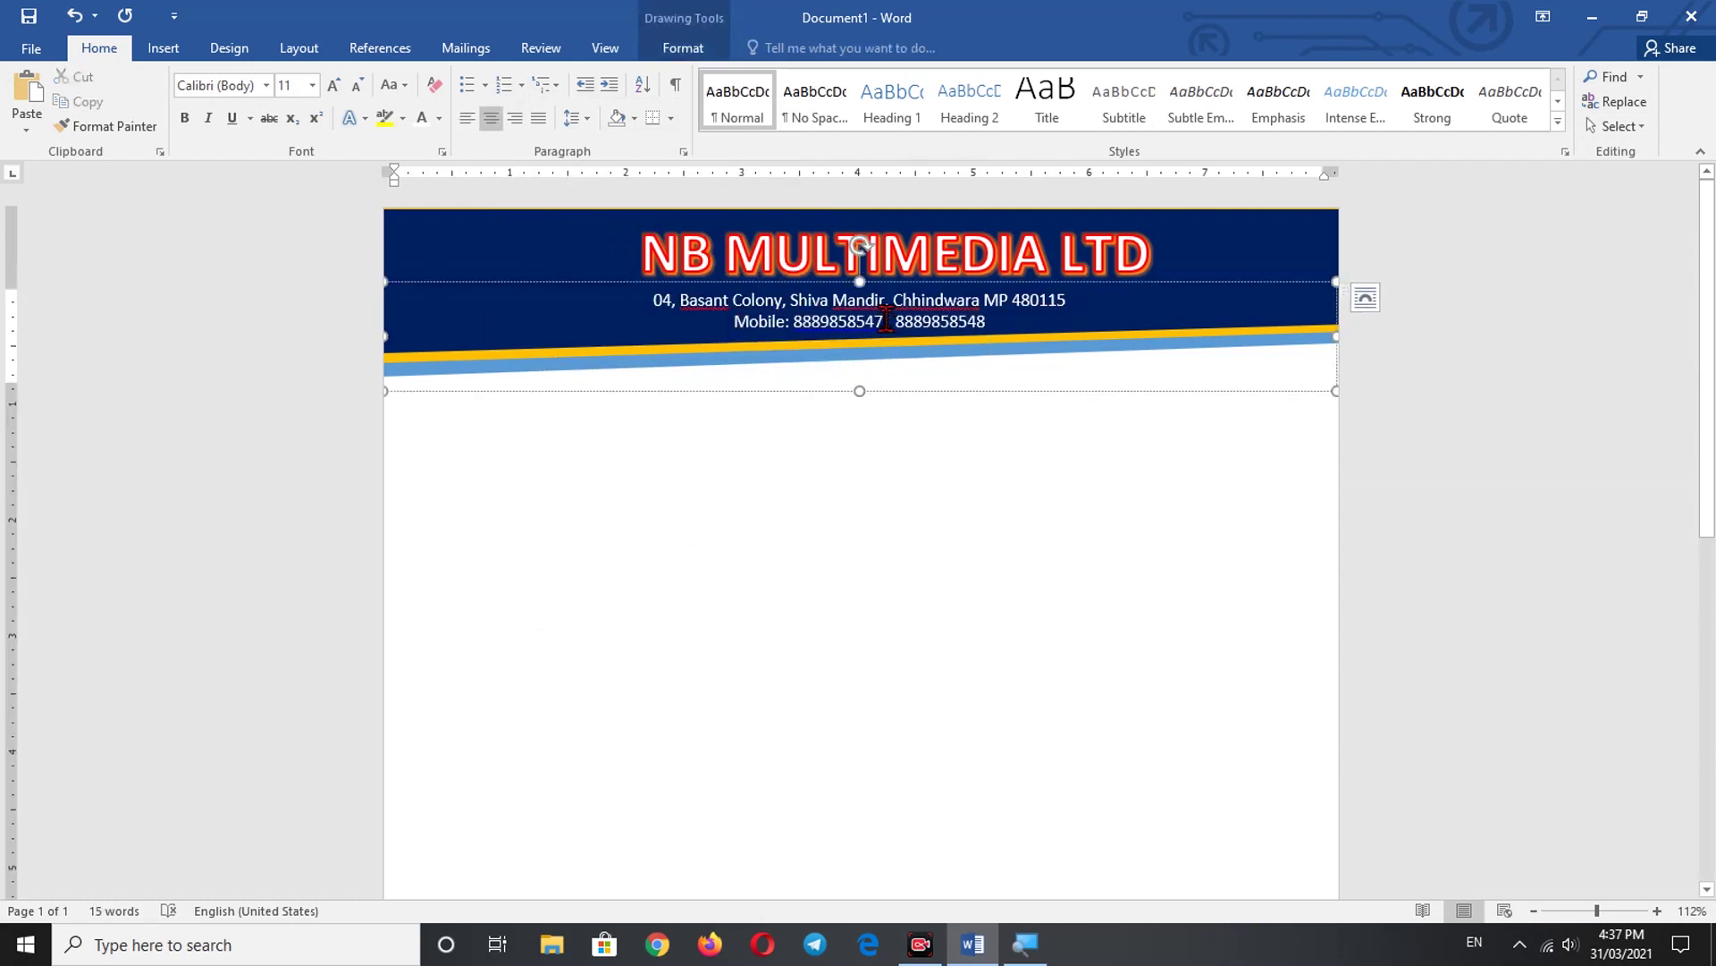
drag(919, 285, 930, 282)
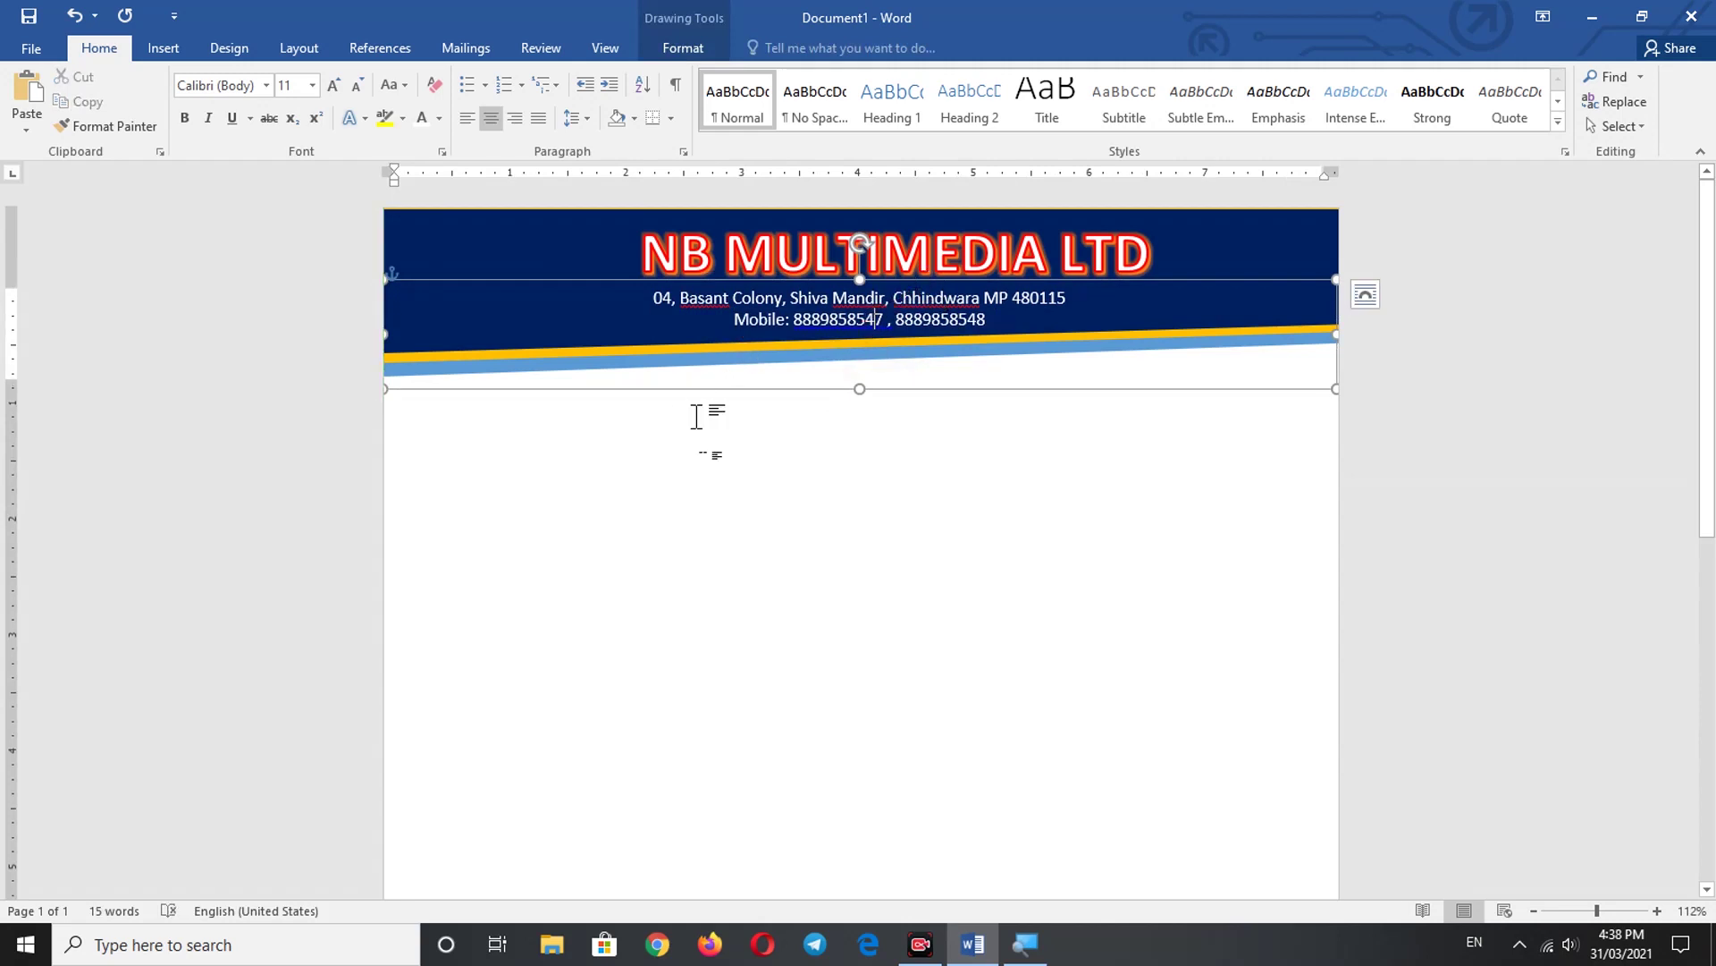
click(702, 512)
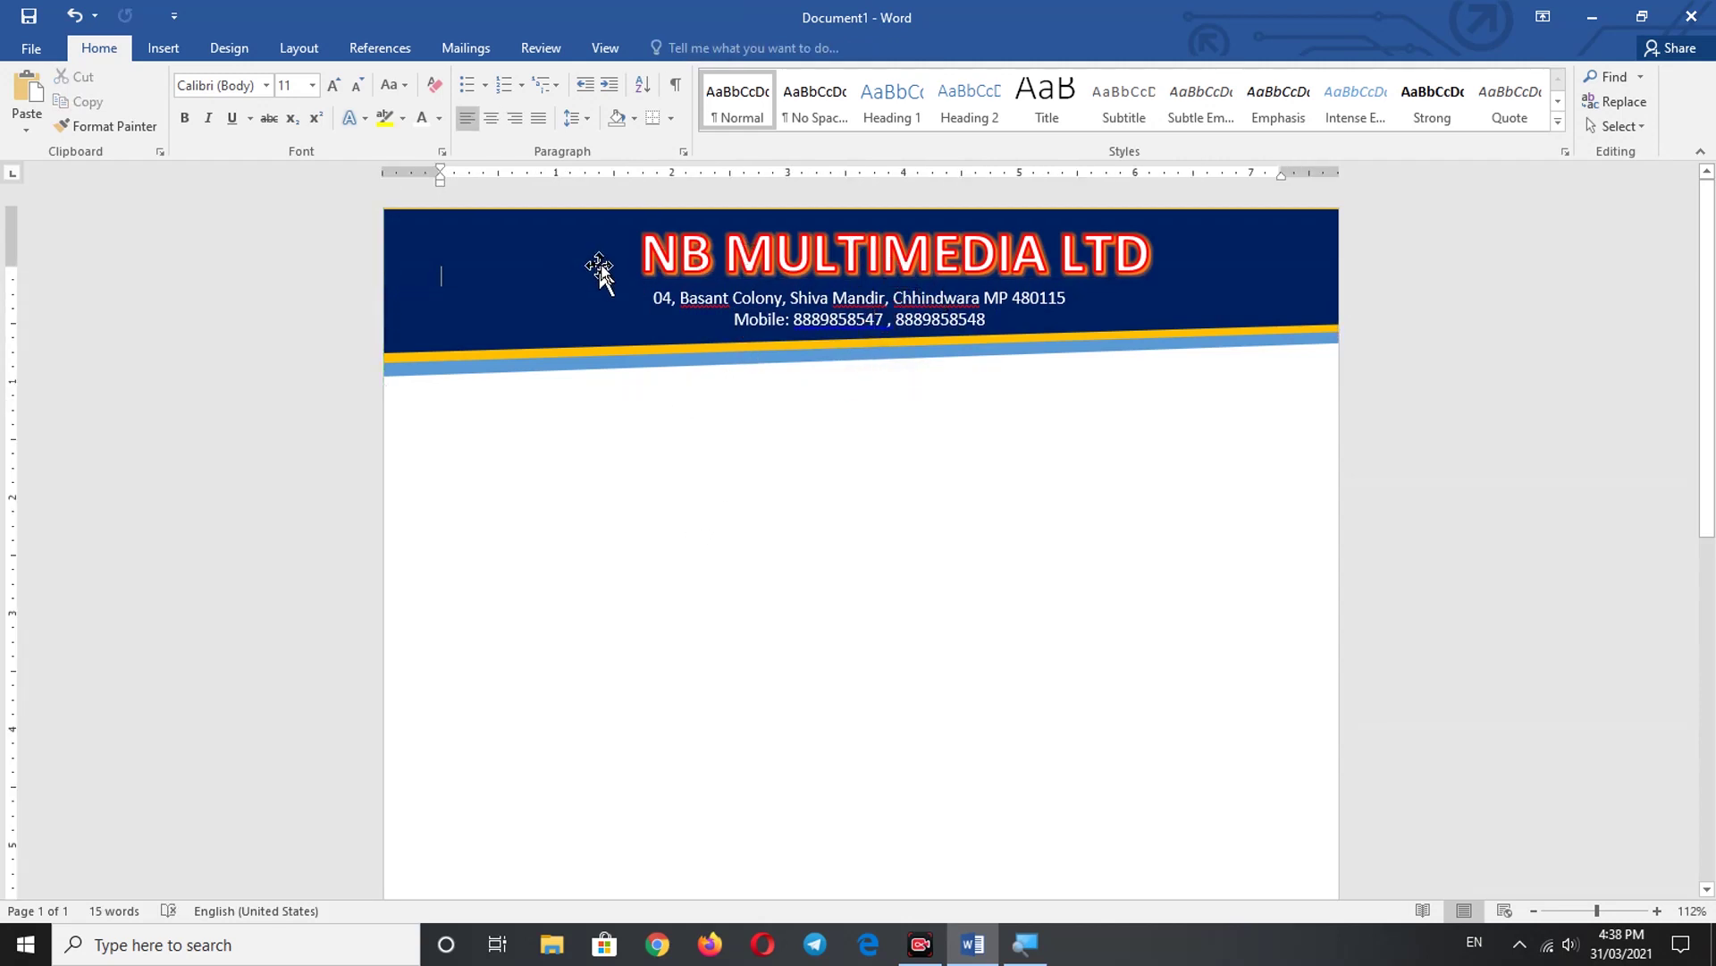
click(627, 243)
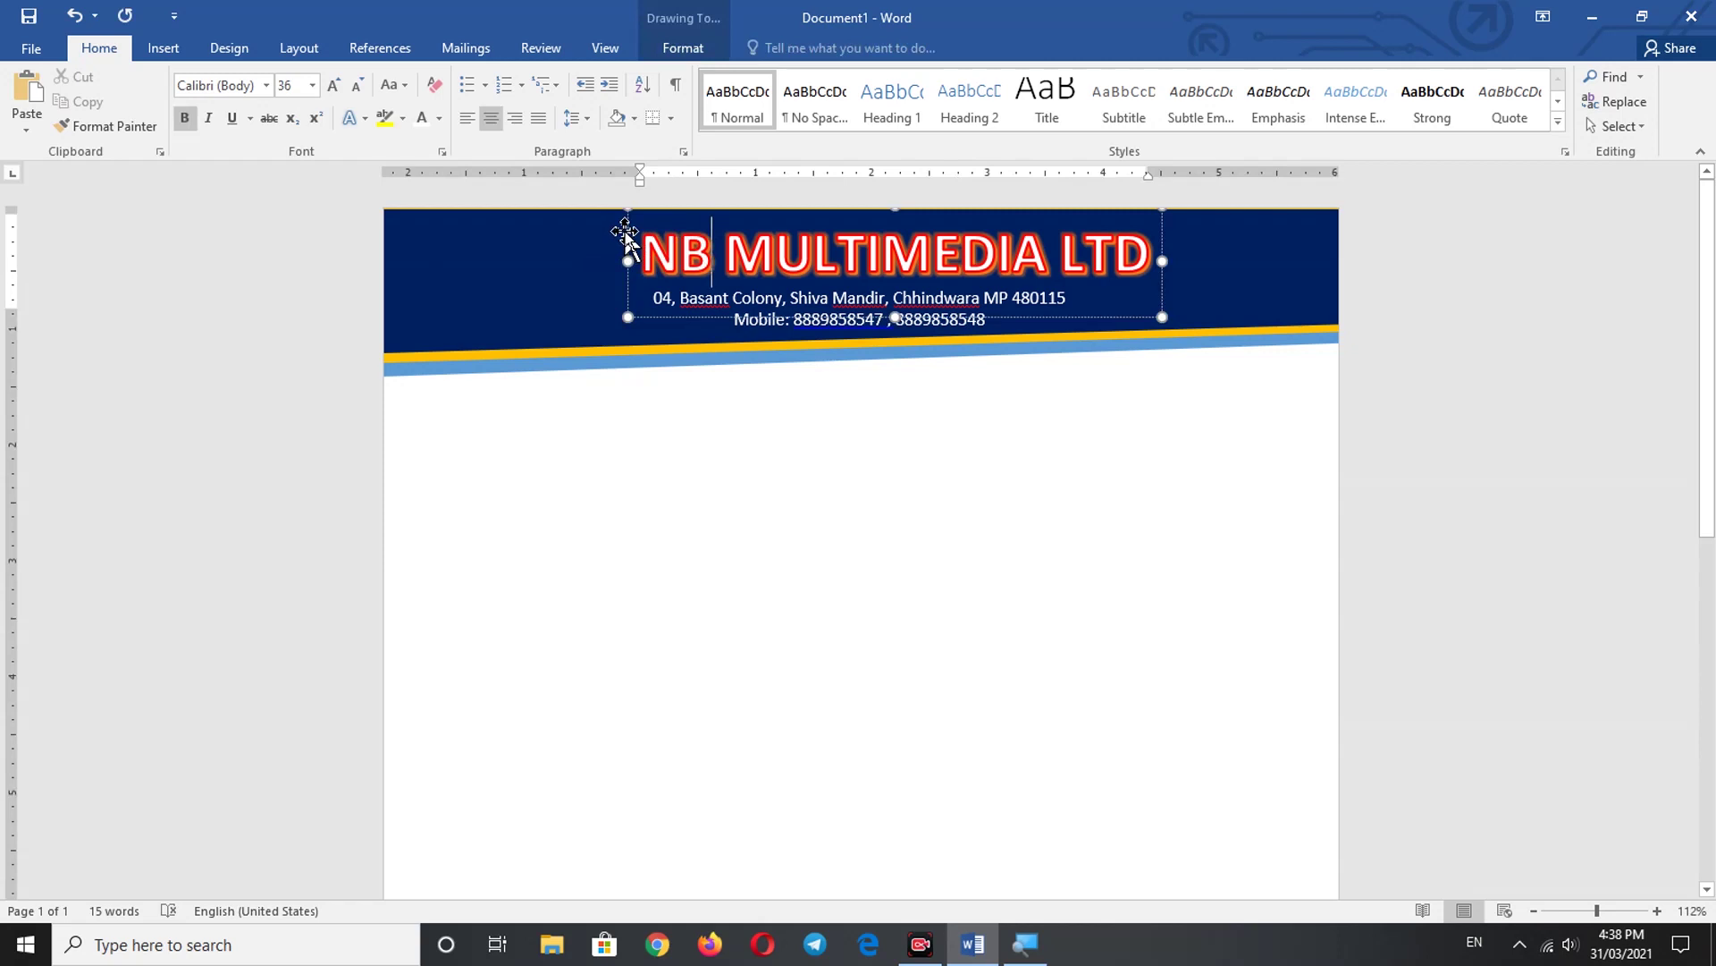
drag(625, 232, 588, 231)
click(756, 438)
click(796, 303)
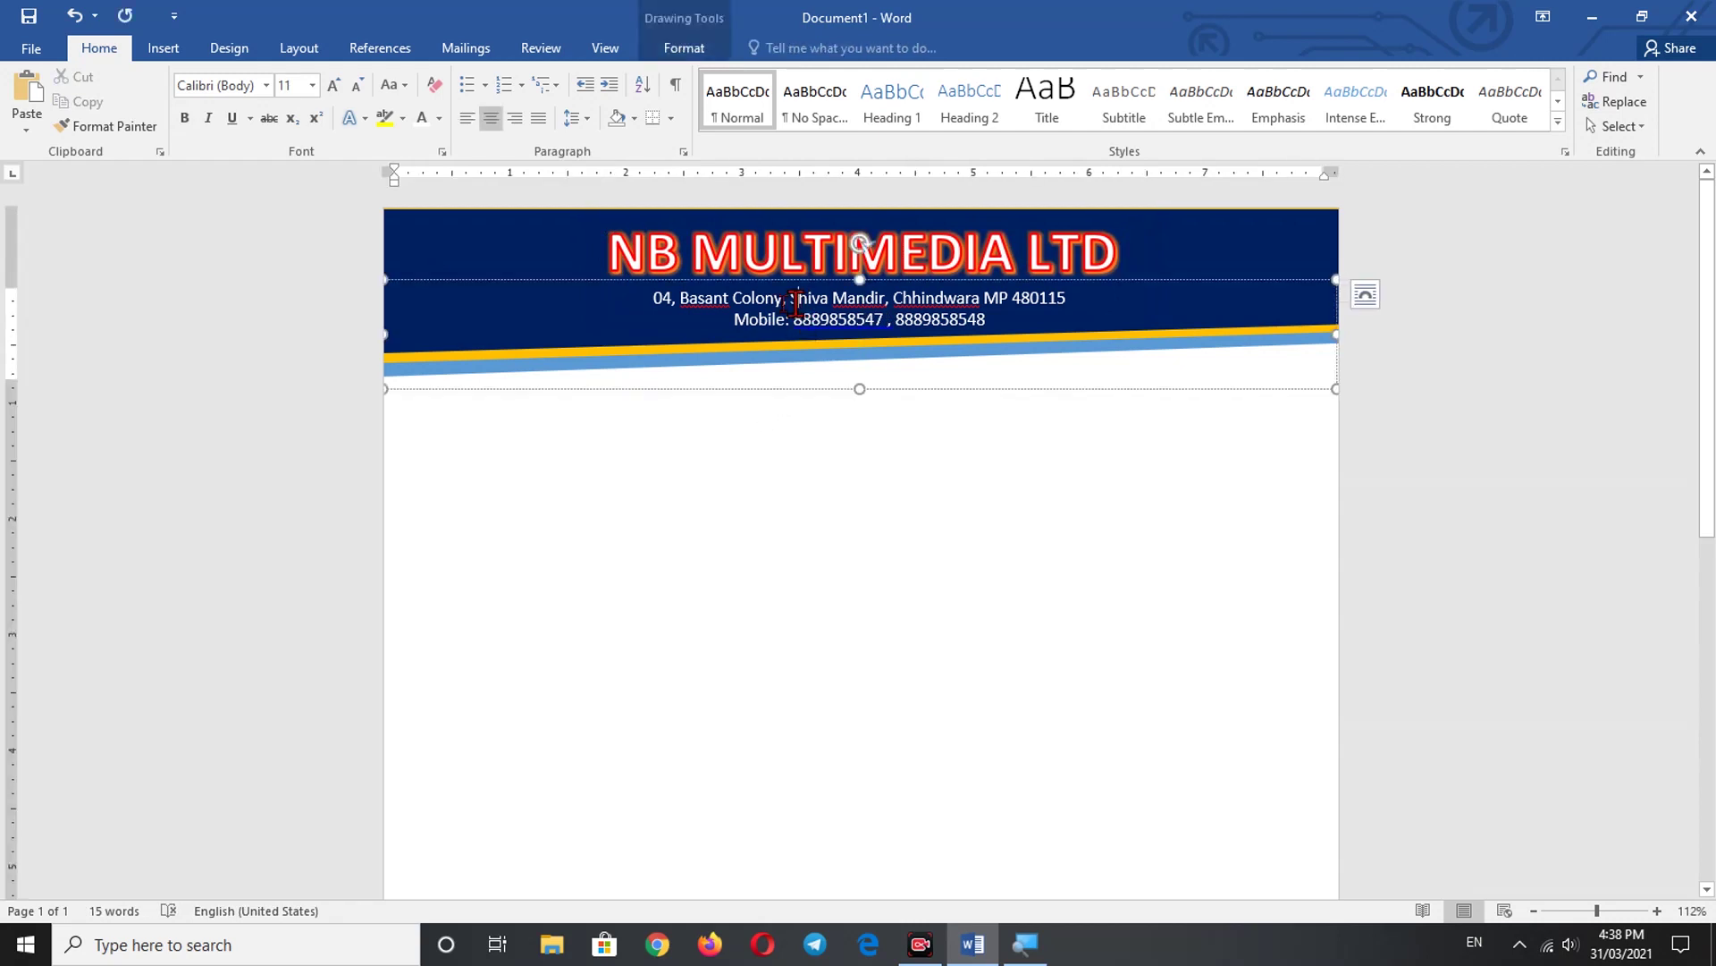
- Spell-check the address text, ignoring Basant, Mandir and the phone-number spacing warning
key(ctrl+a)
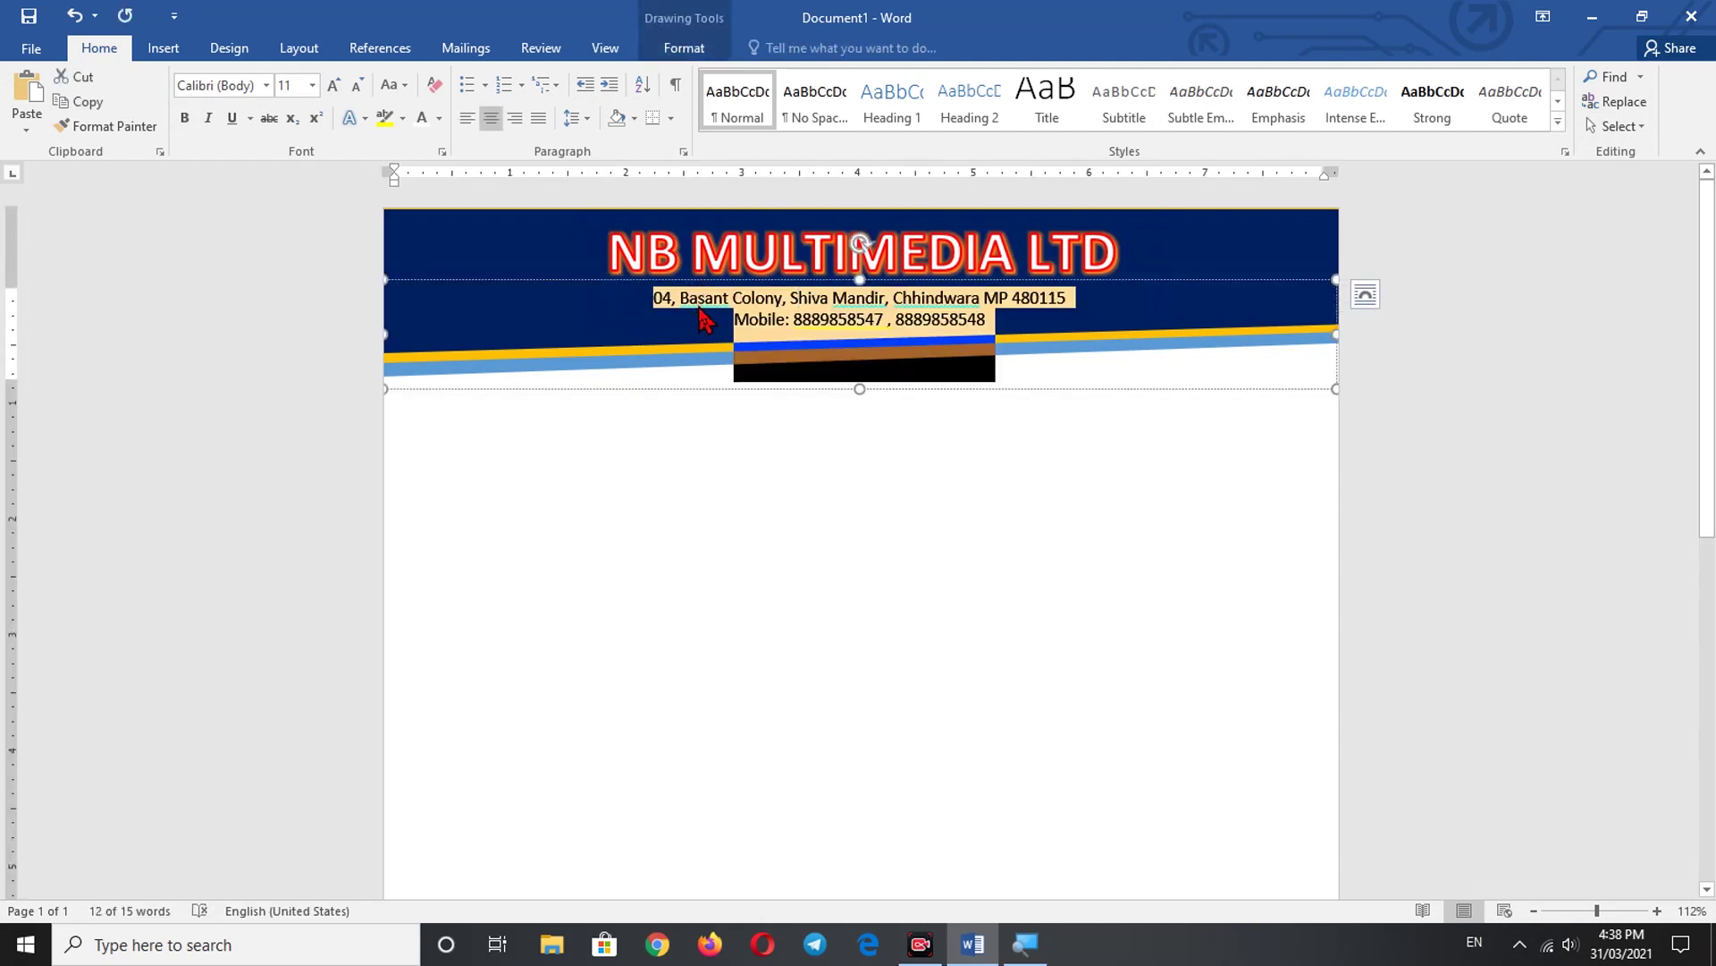
key(F7)
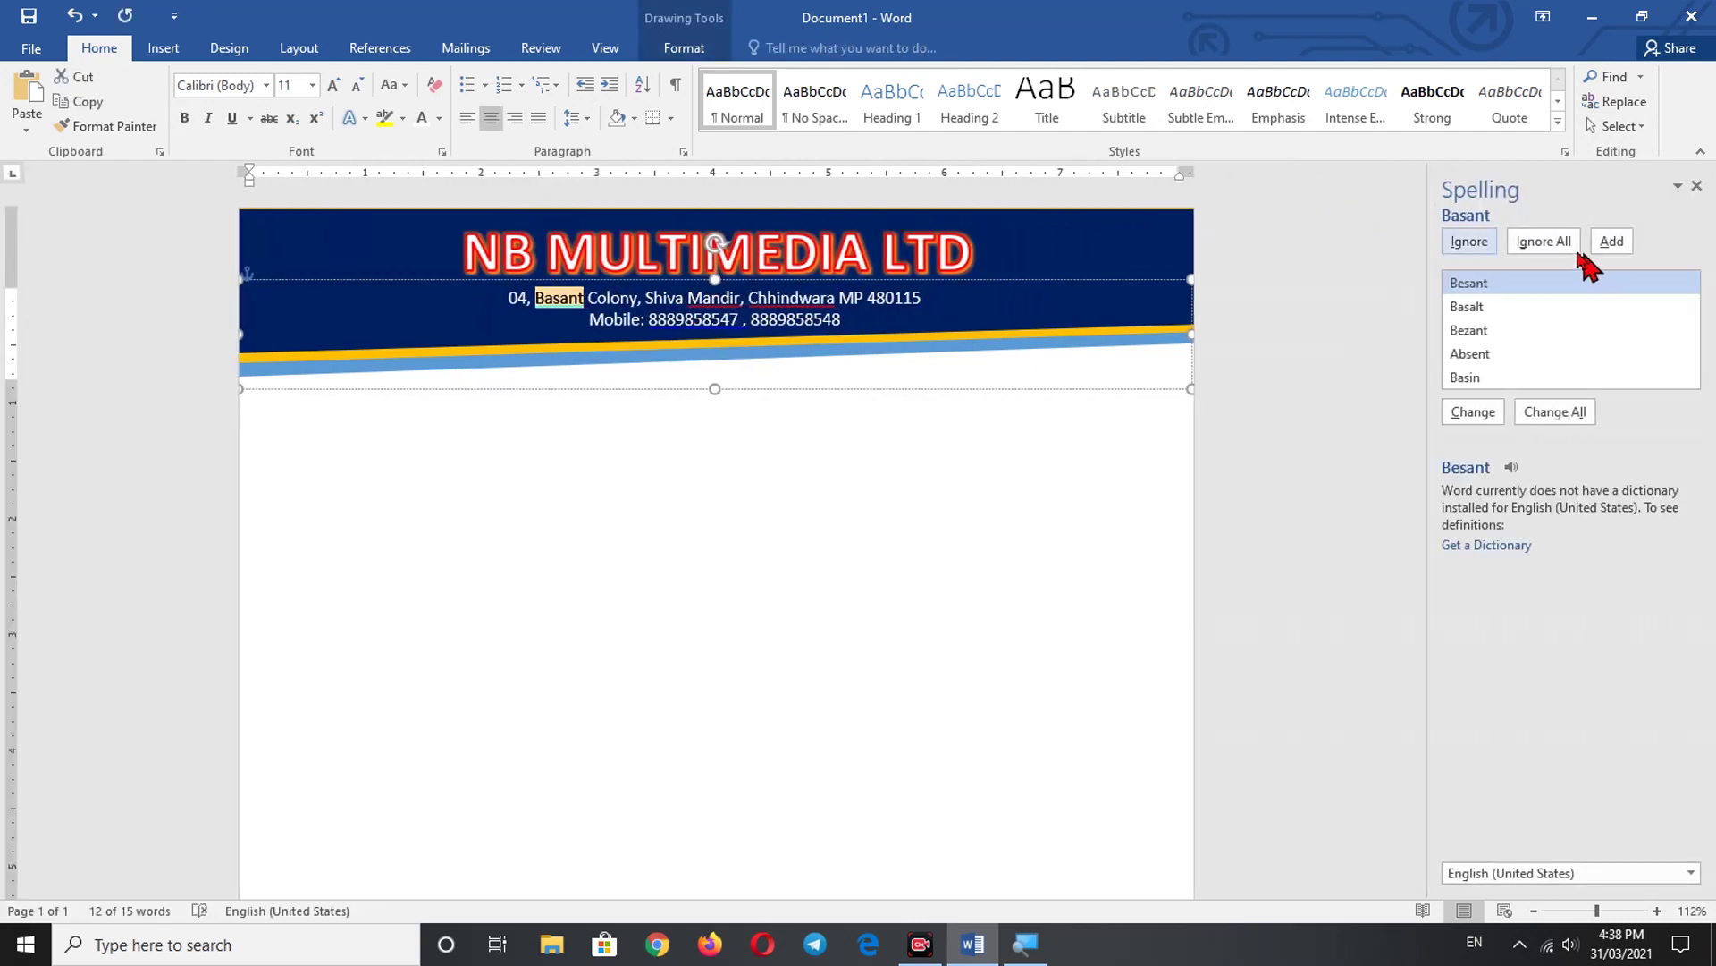
click(1560, 243)
click(1560, 243)
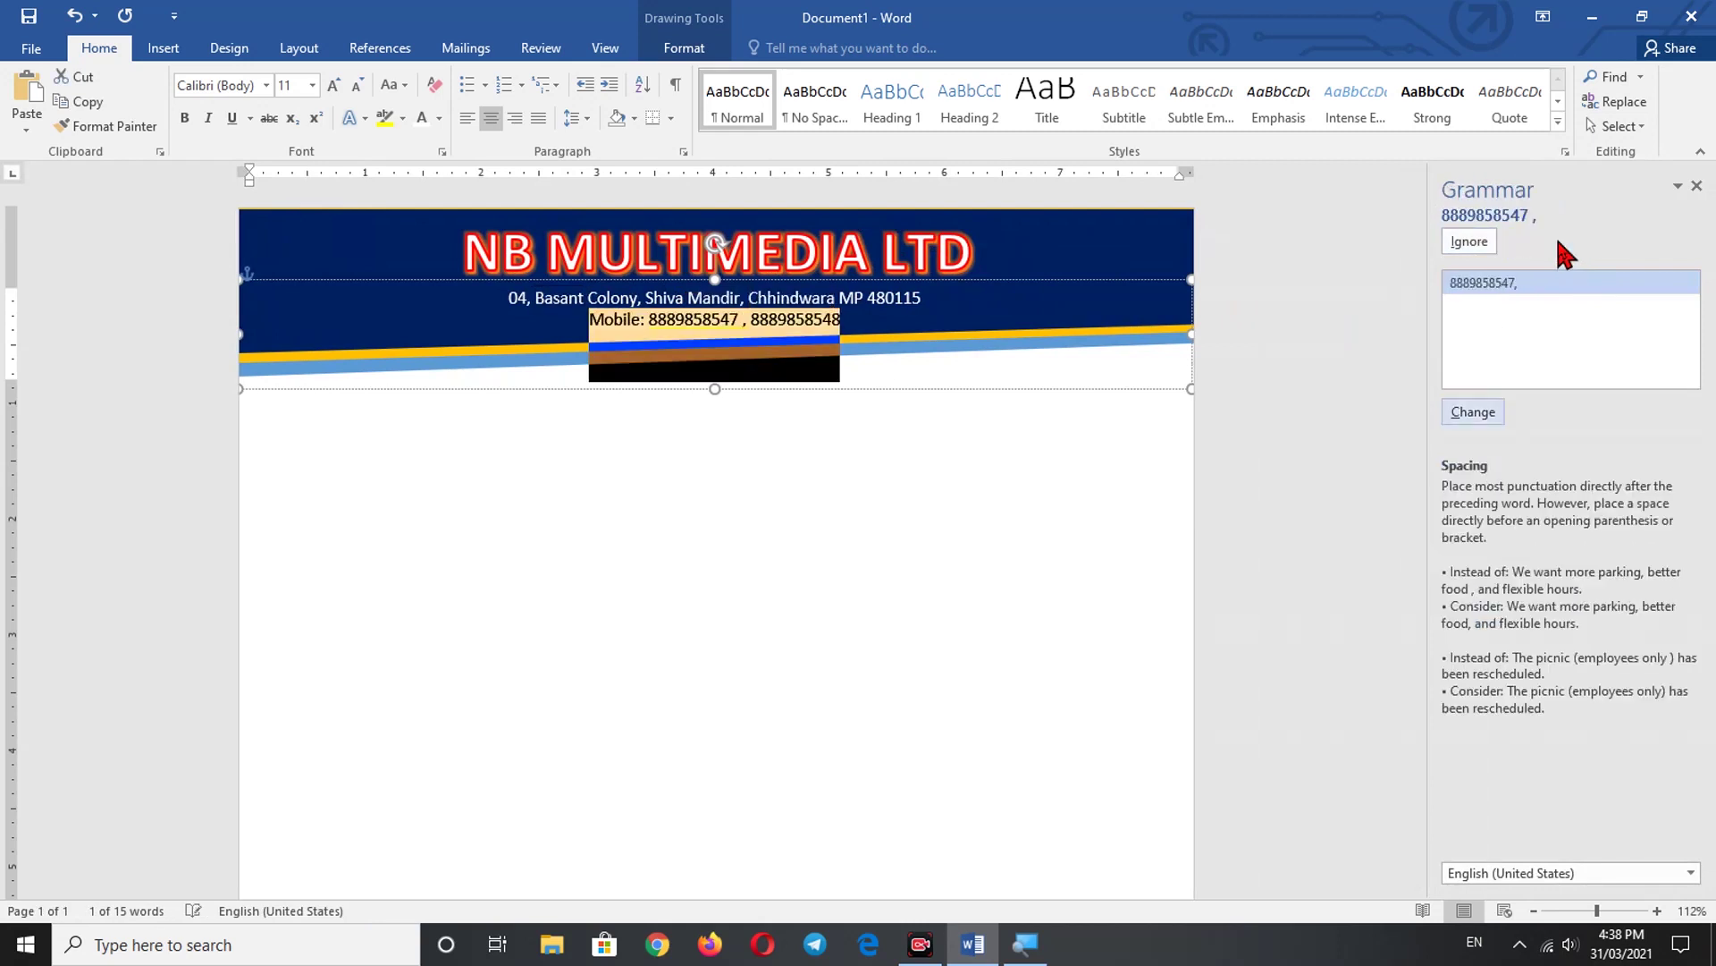
click(1476, 250)
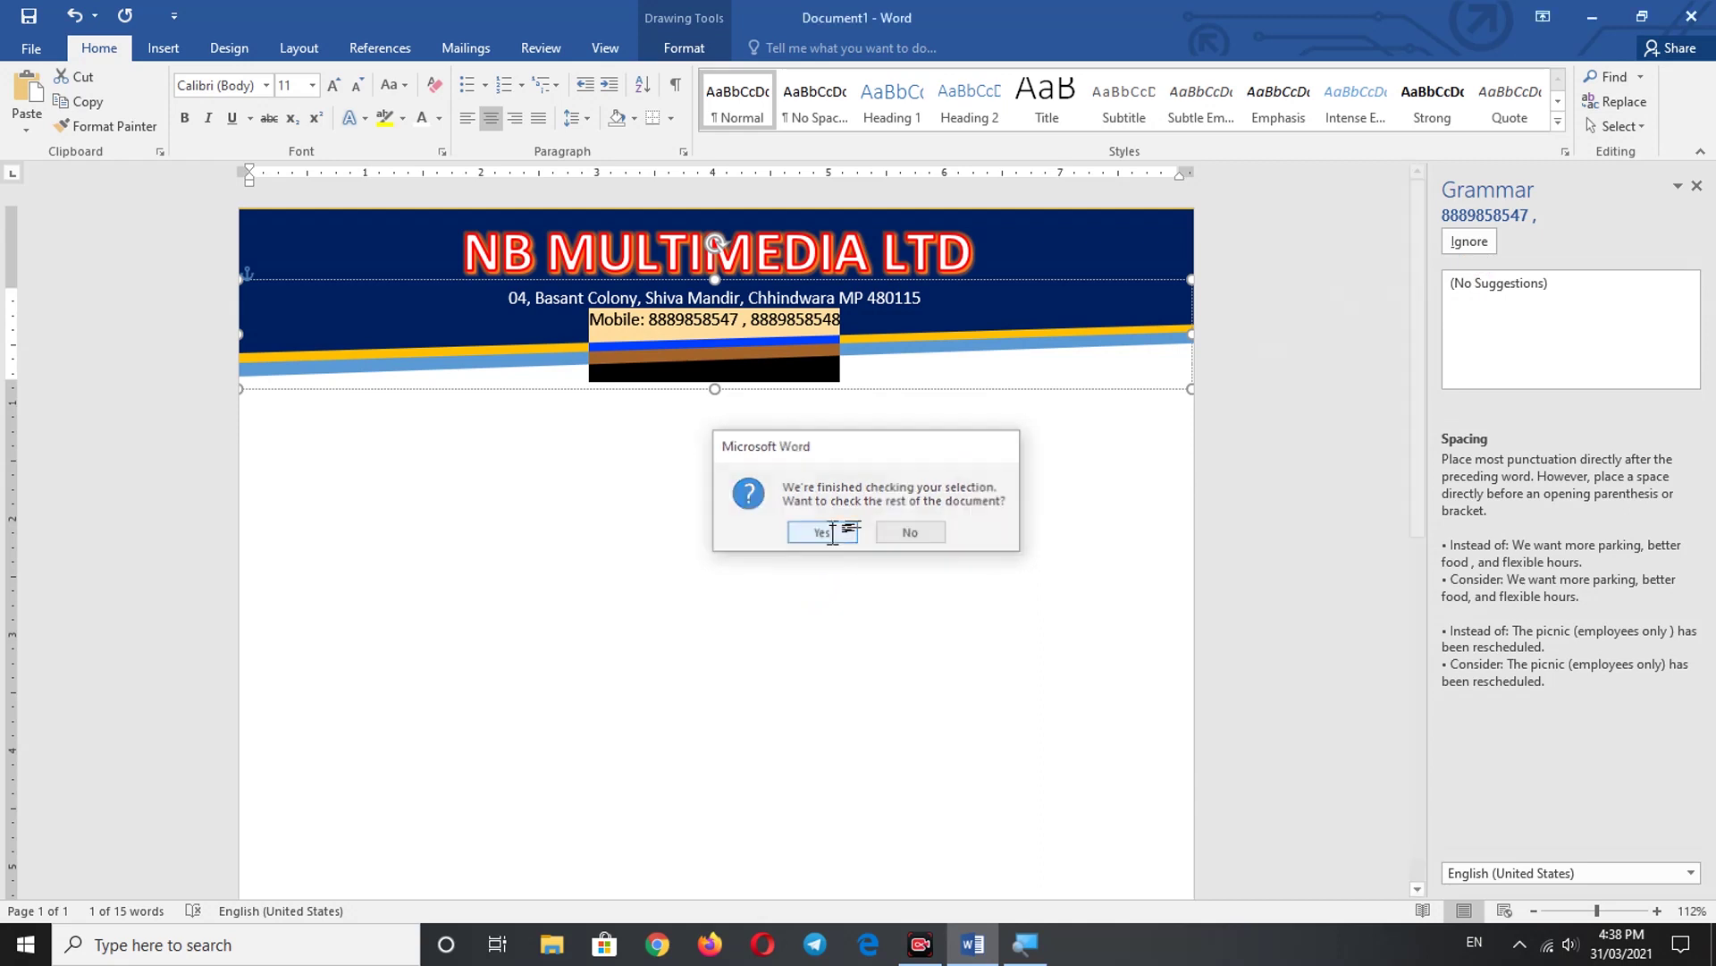
click(832, 532)
click(872, 534)
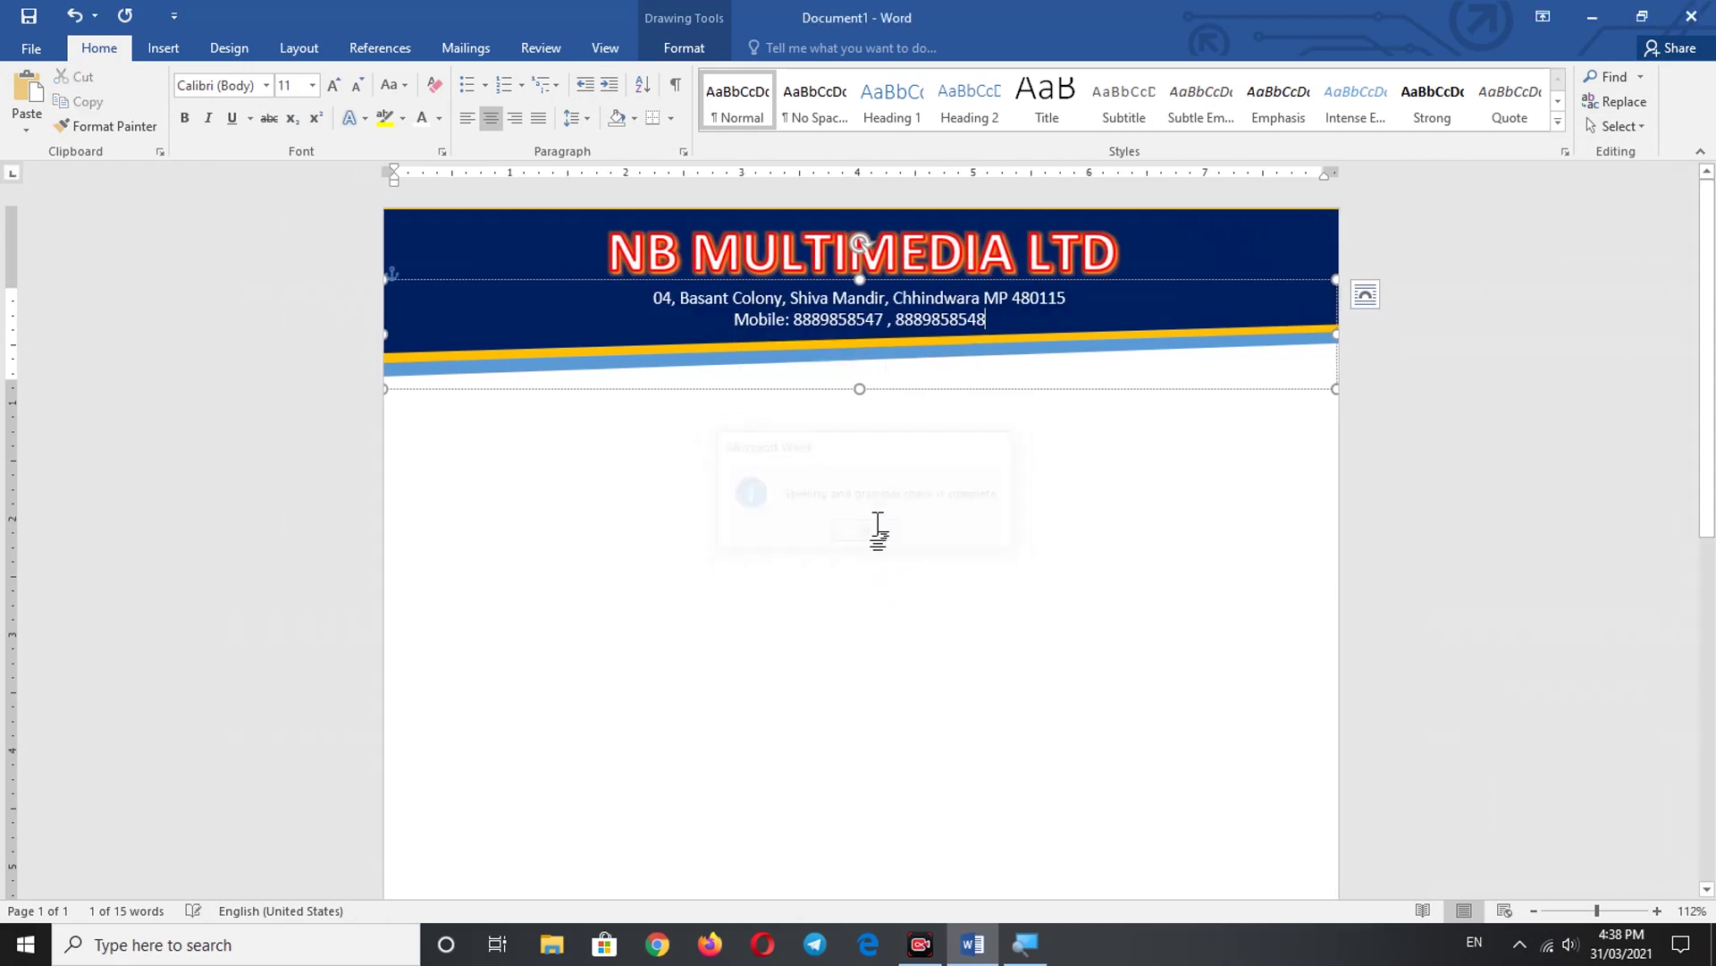
click(1067, 425)
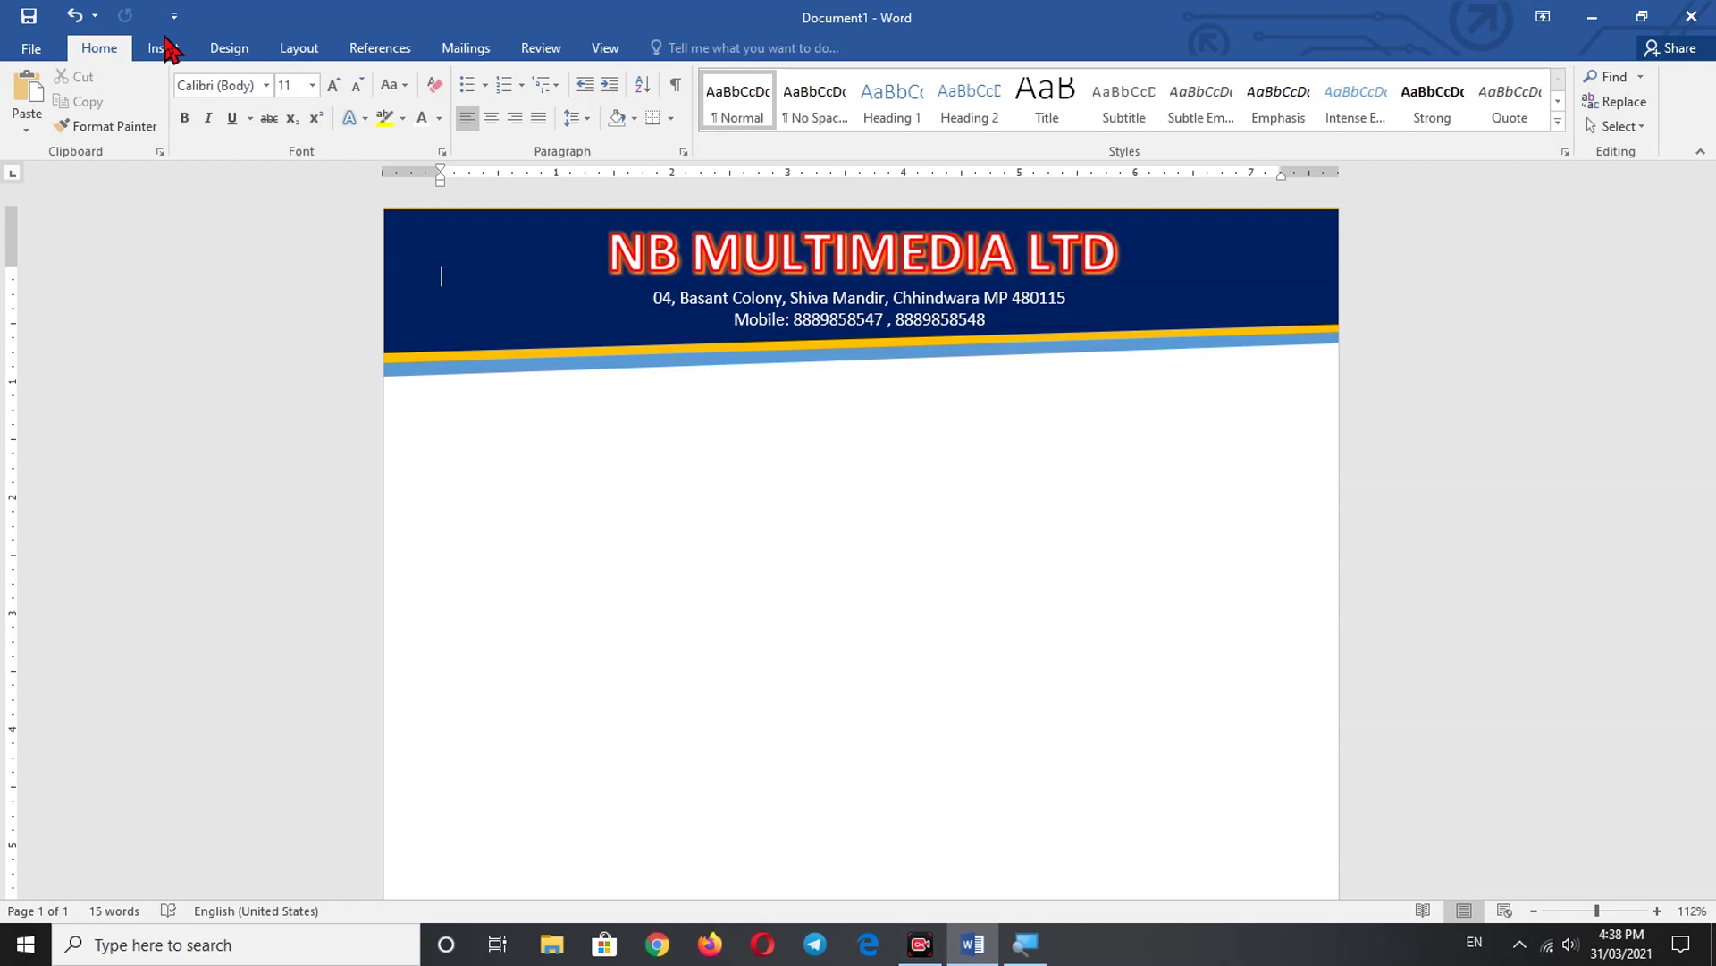
- Insert the Pngtree laptop image from the Downloads folder into the letterhead
click(174, 54)
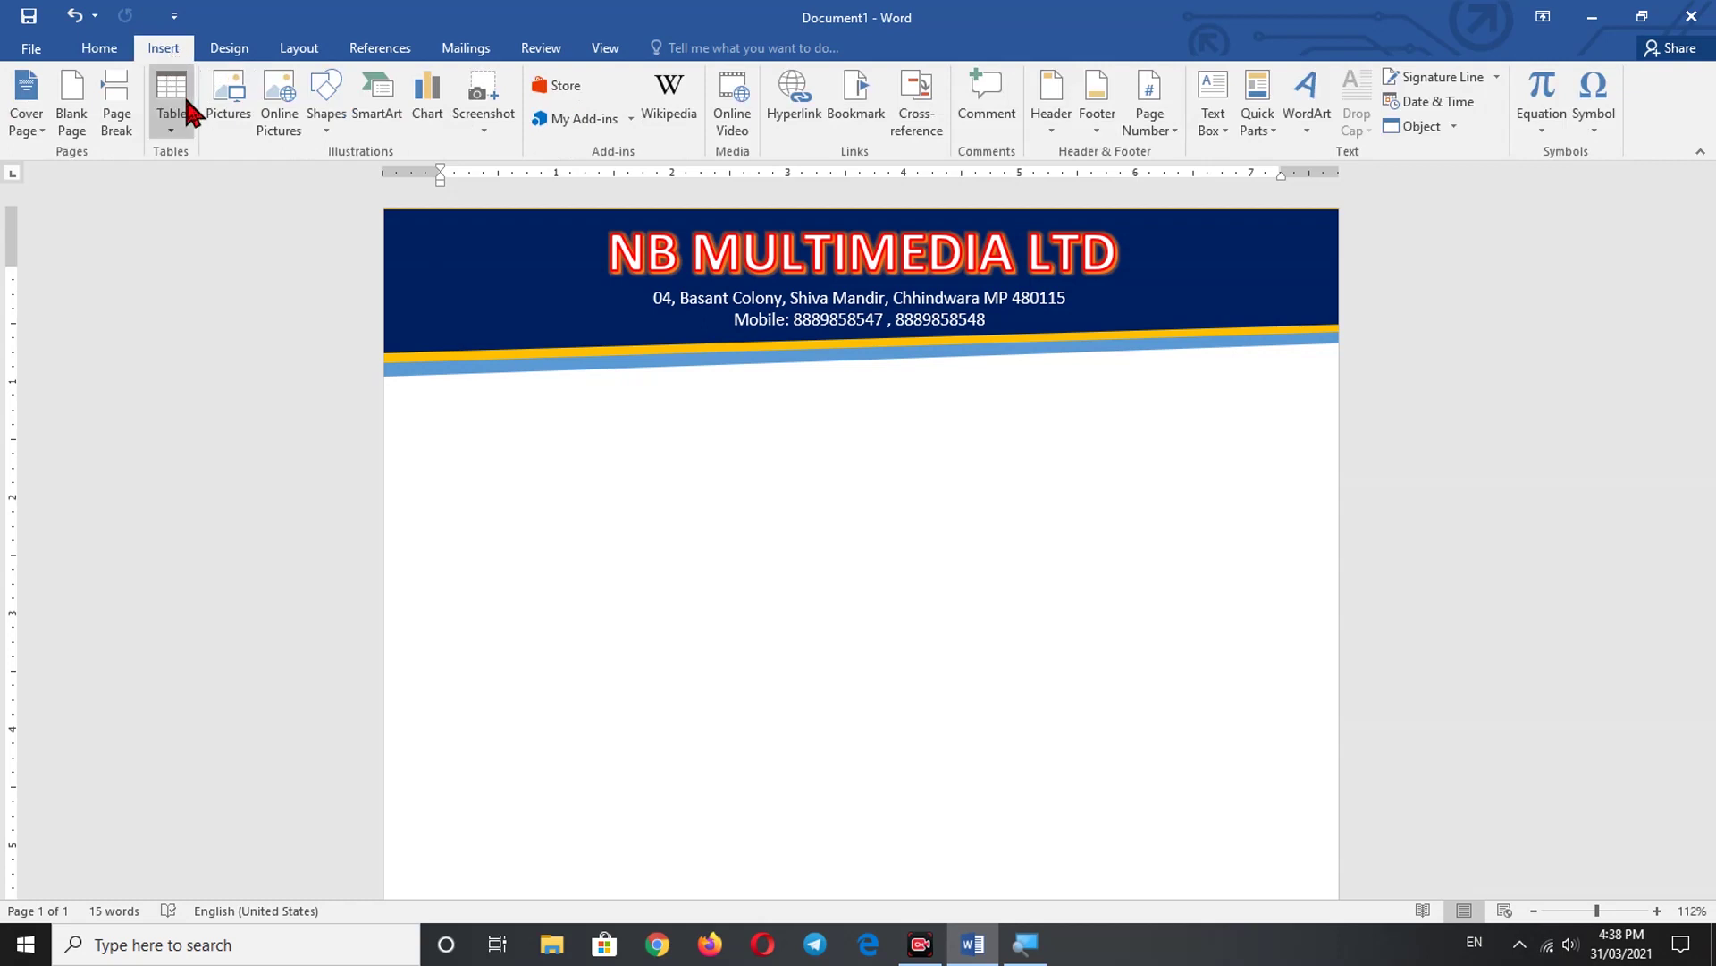
click(240, 124)
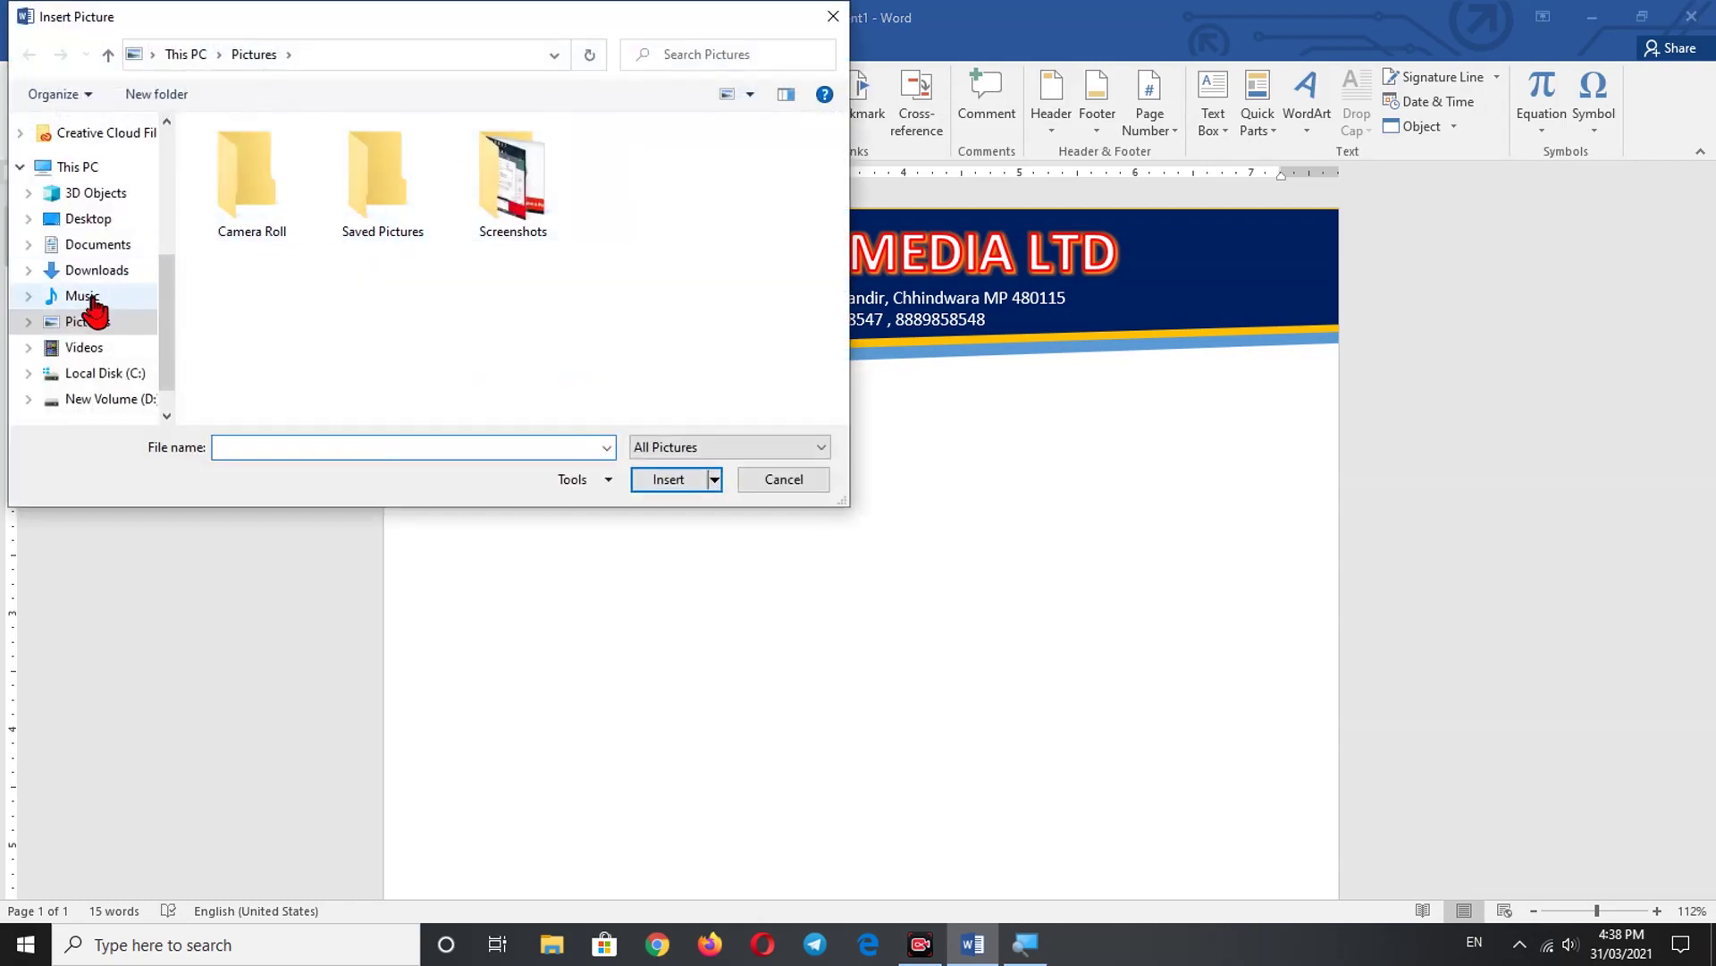
click(101, 271)
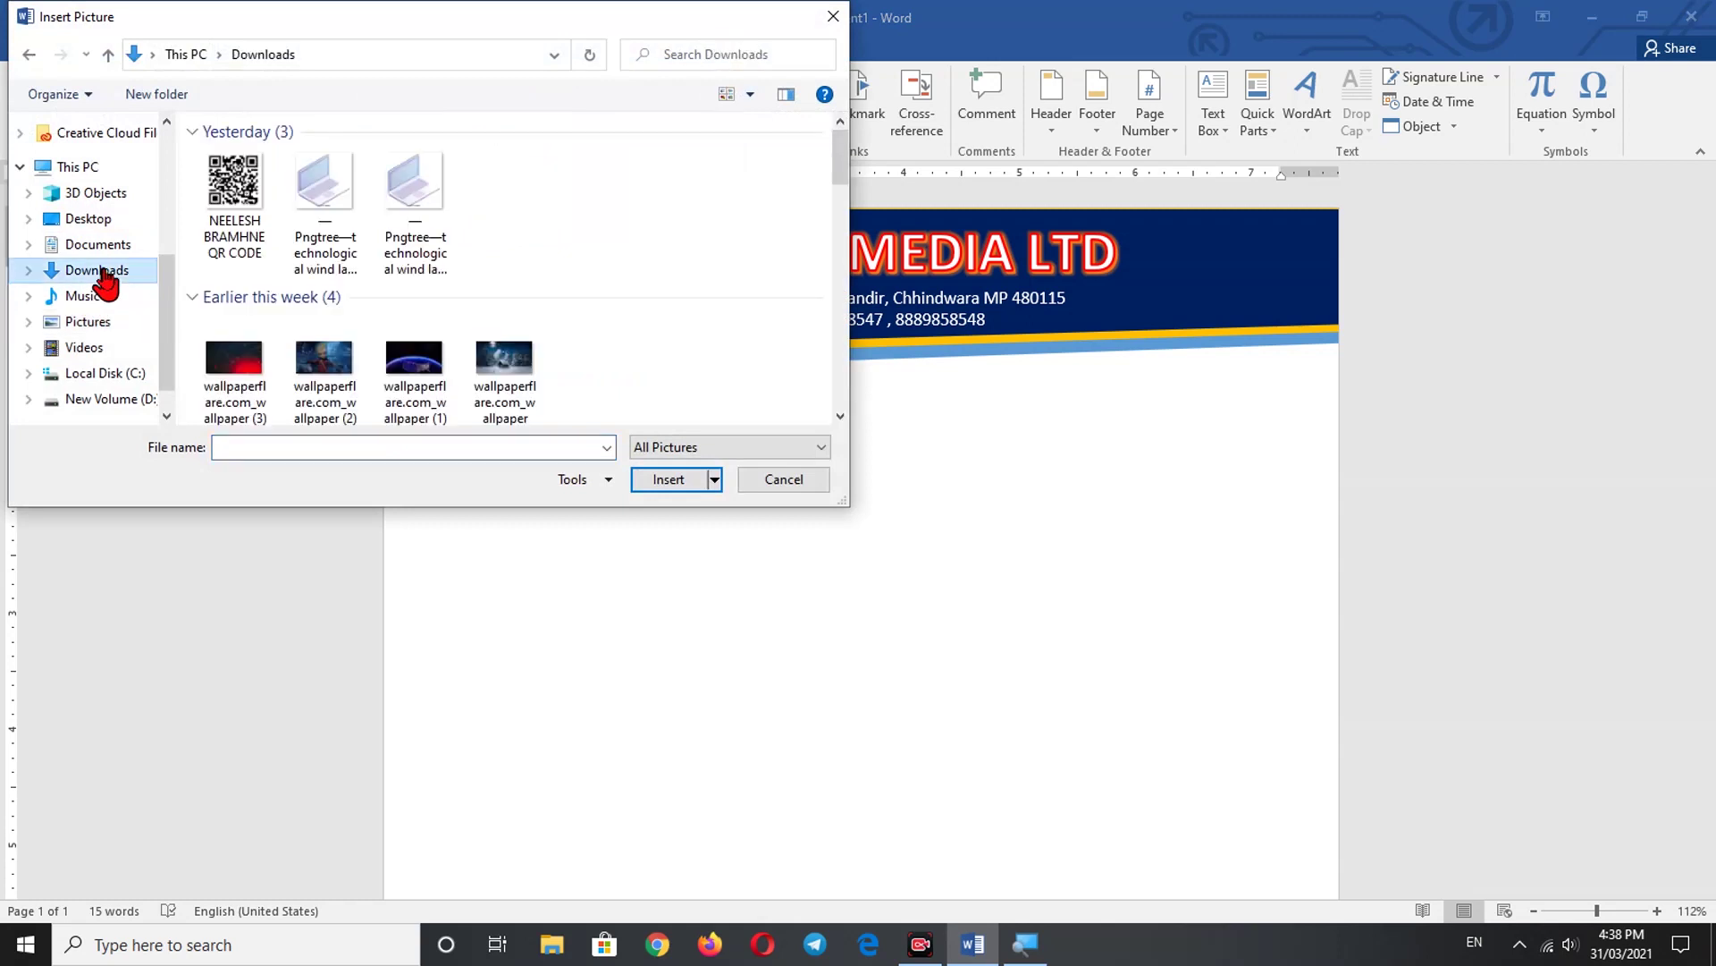
click(319, 192)
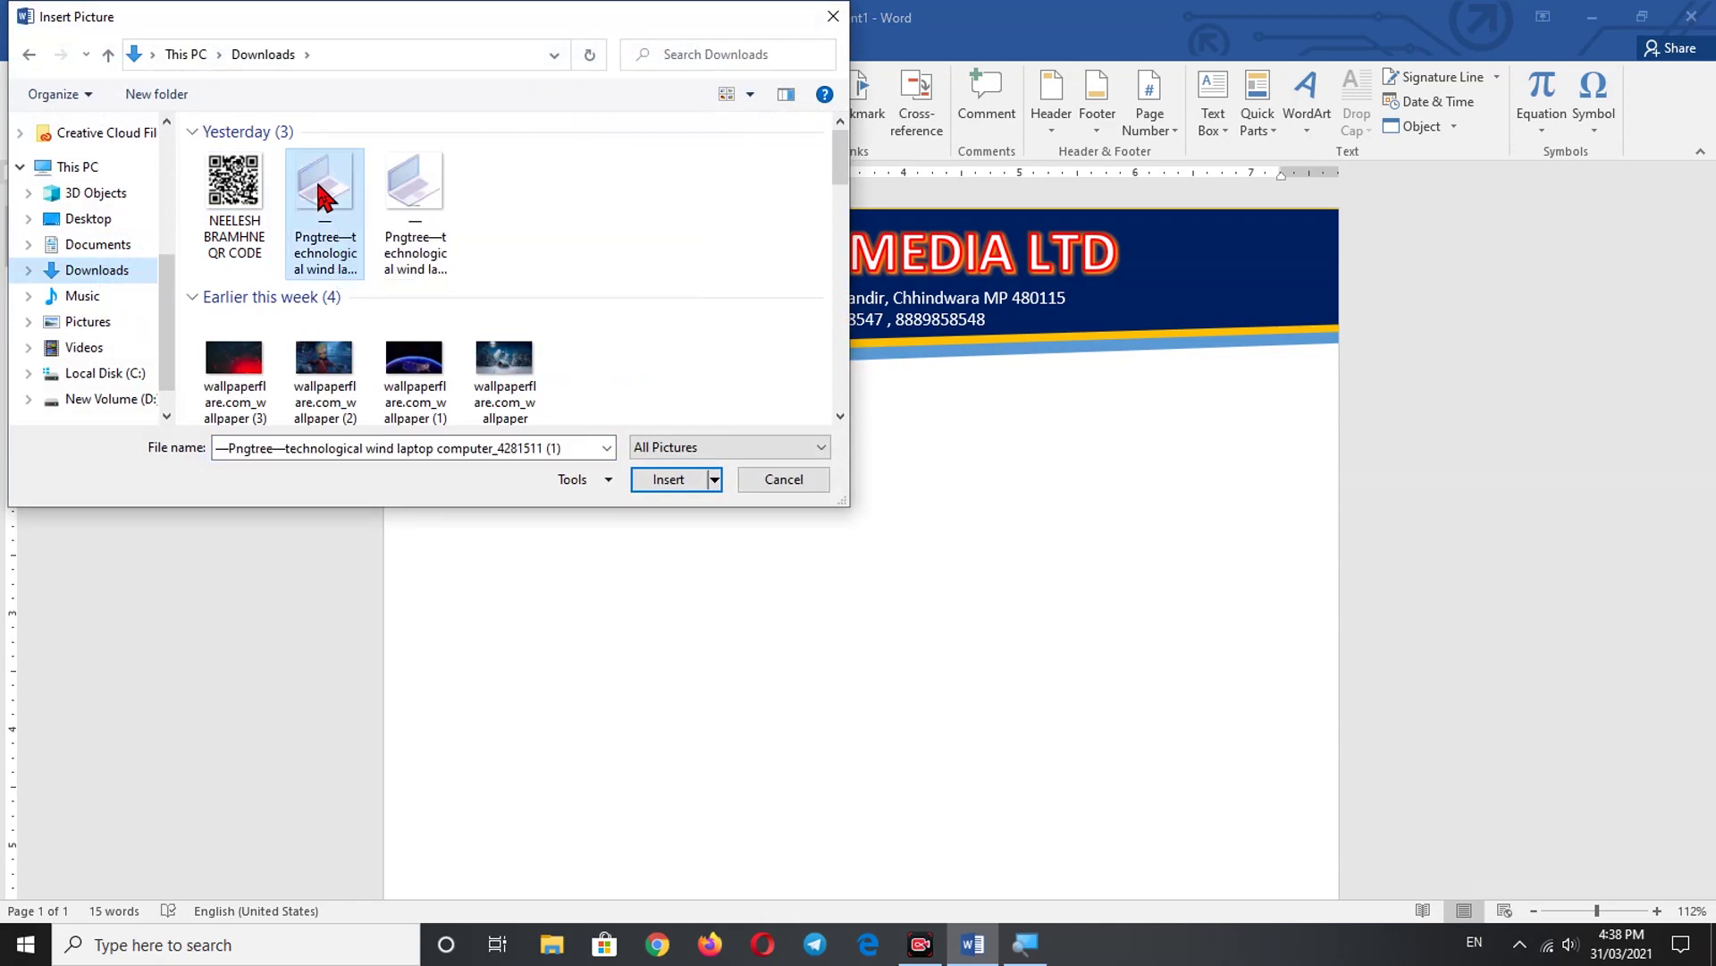
click(667, 480)
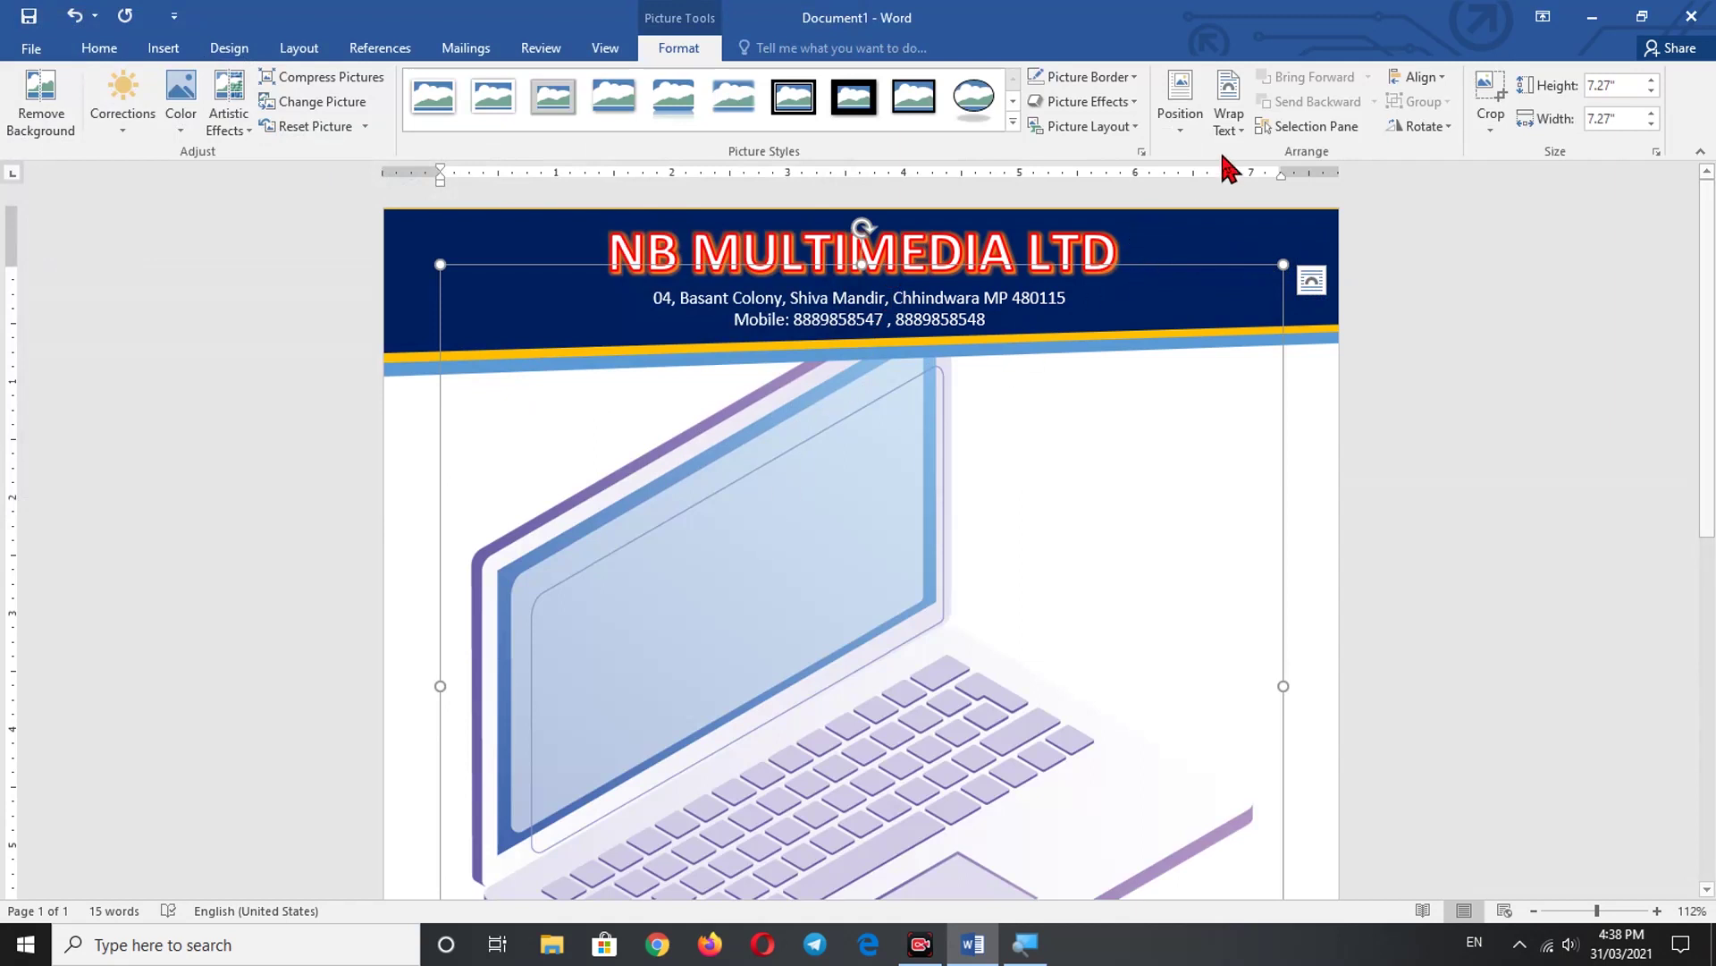
- Set the laptop picture to In Front of Text, then shrink and mirror it
click(1230, 125)
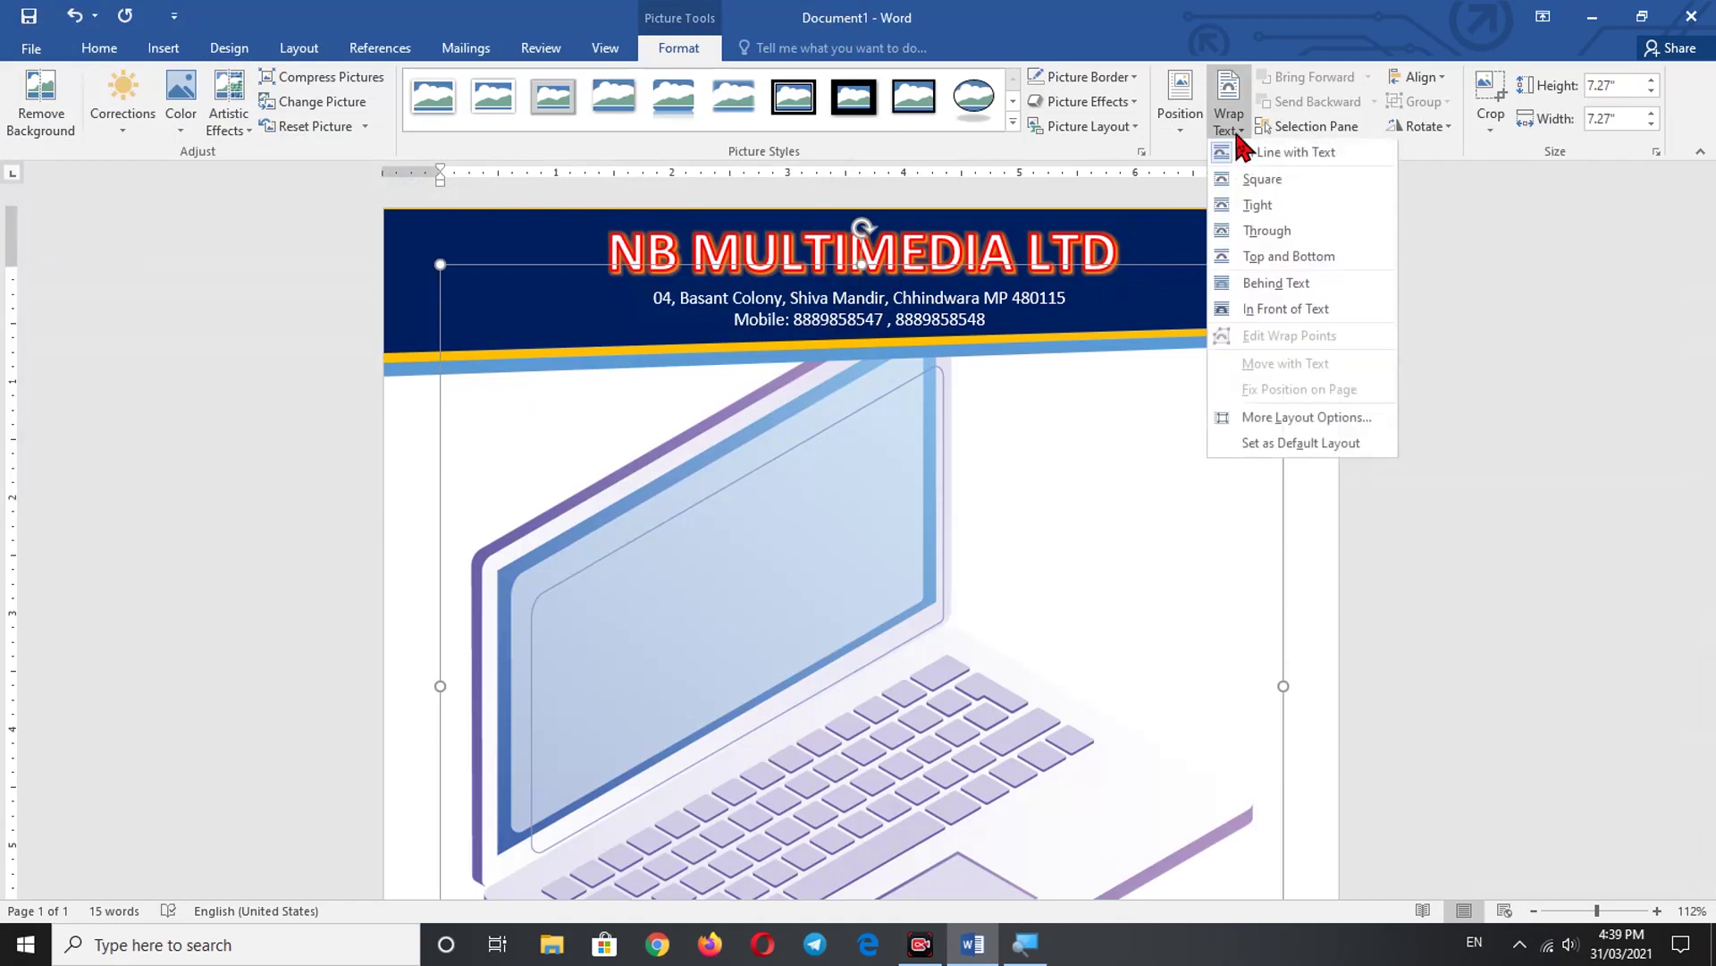
click(1260, 309)
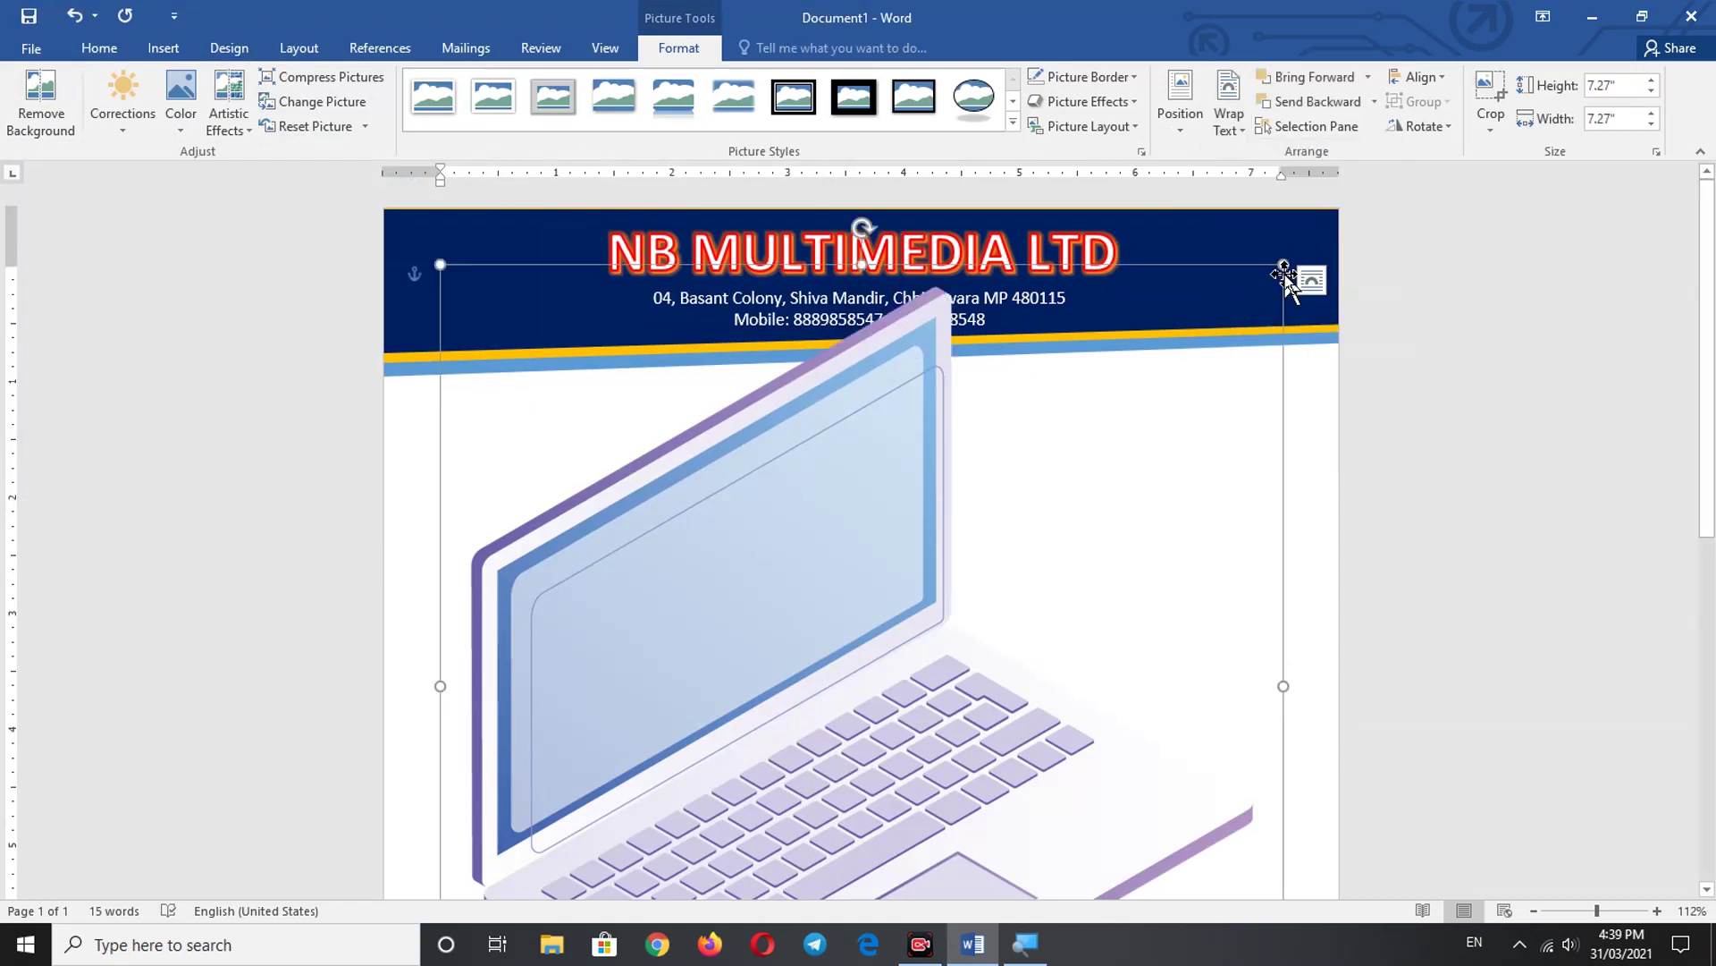
drag(1284, 266, 774, 789)
scroll(732, 801, down, 6)
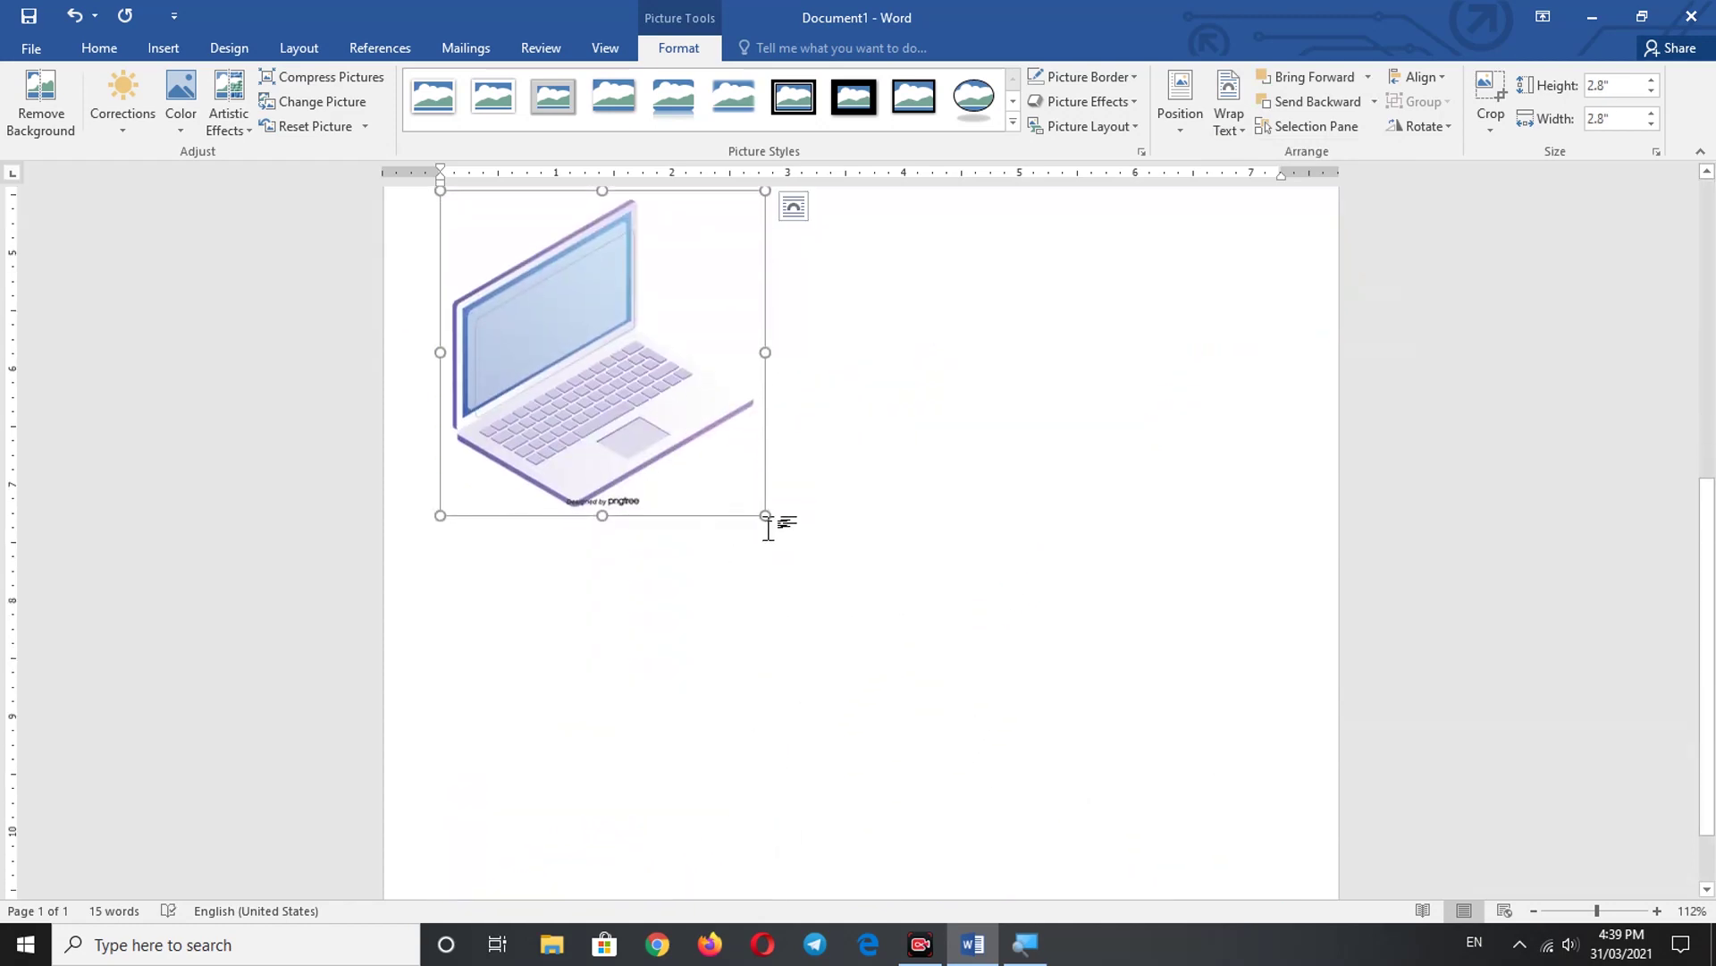
drag(766, 514, 920, 456)
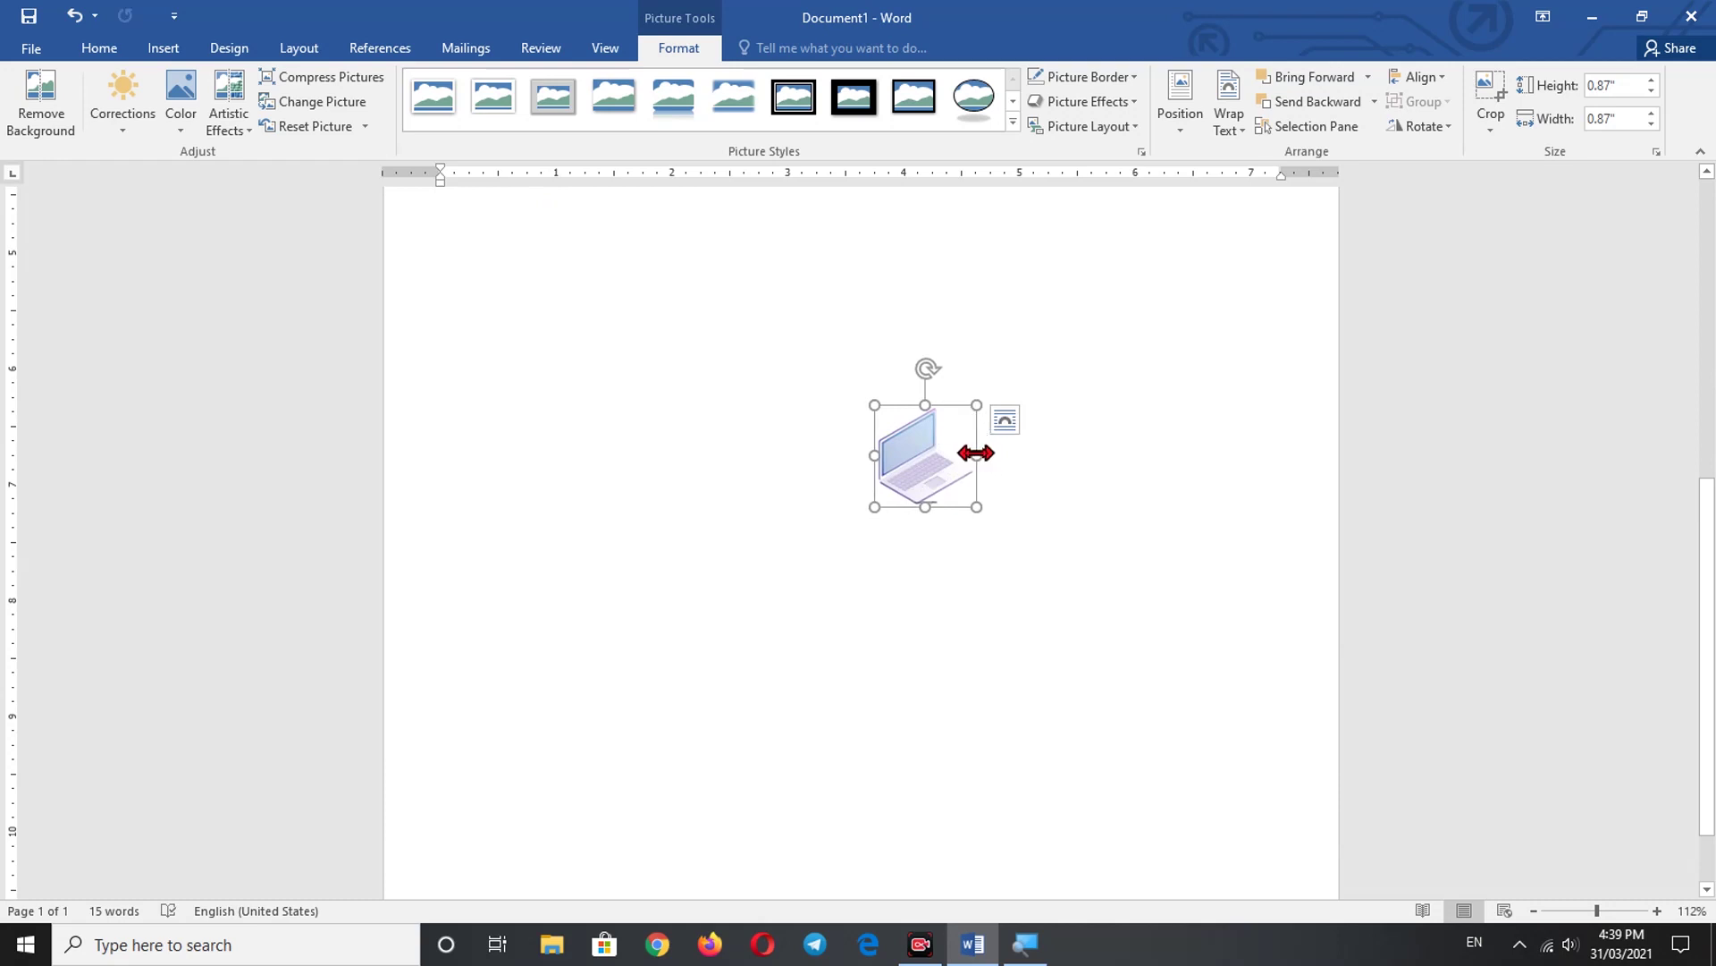
drag(976, 453, 1100, 352)
scroll(1064, 366, up, 5)
- Move the small laptop icon to the header's right edge just below the stripes
drag(1081, 763, 1261, 331)
scroll(1065, 563, up, 5)
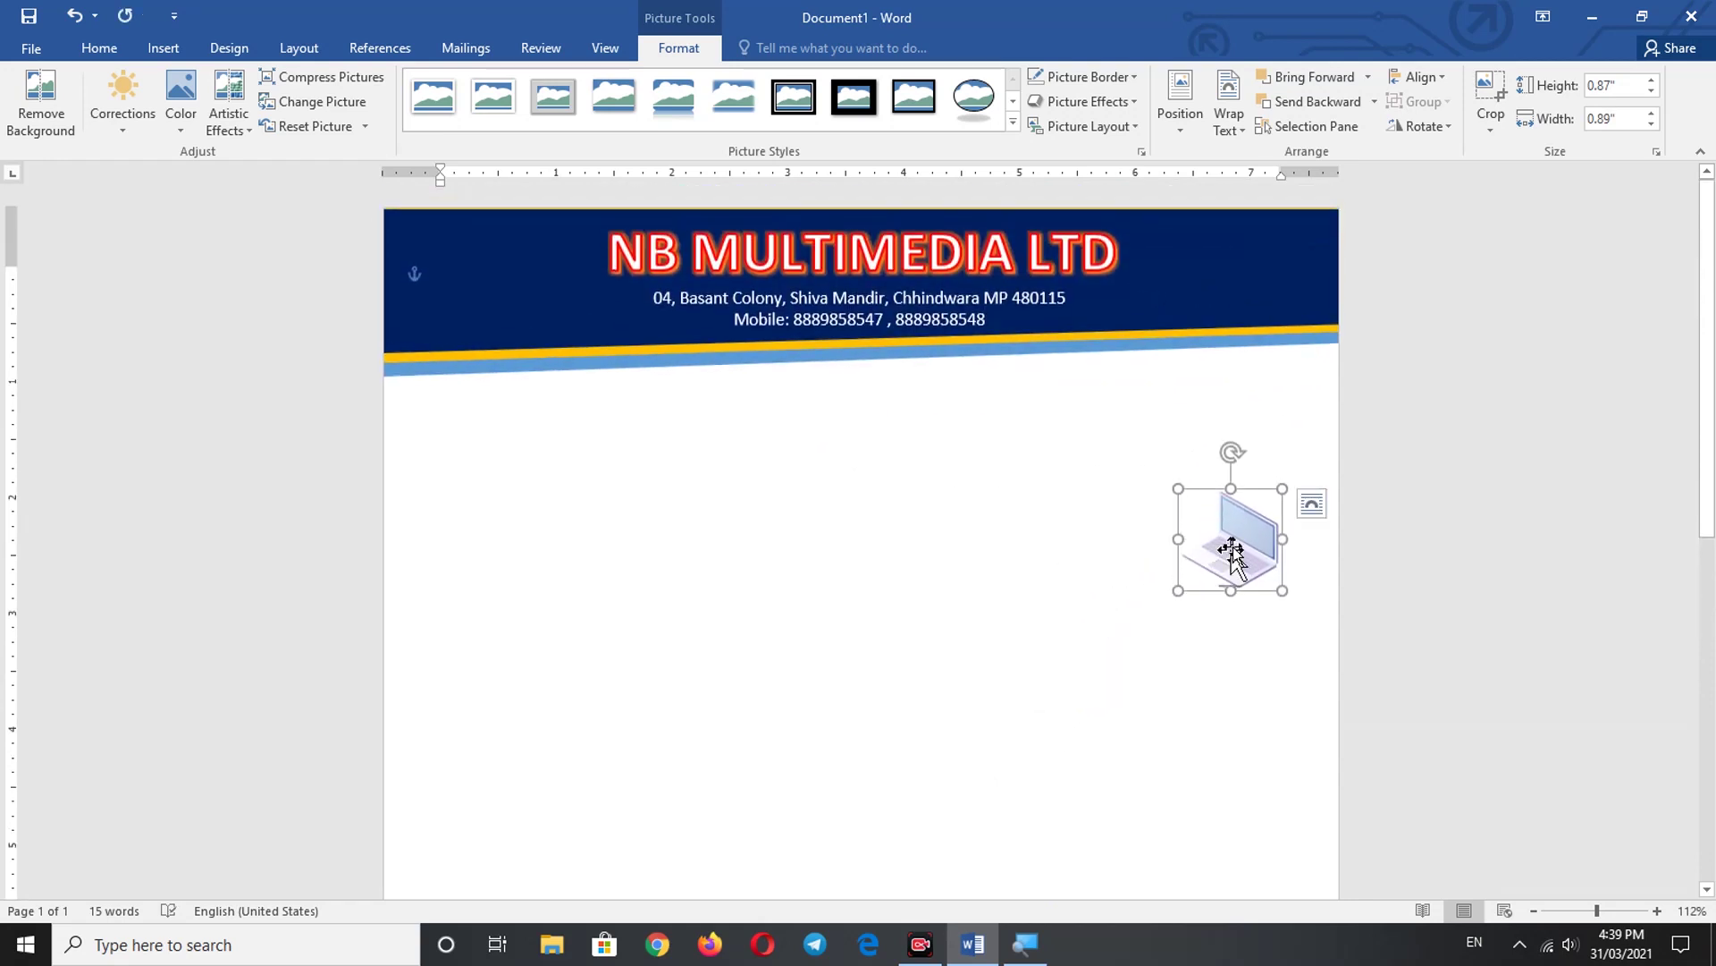
drag(1231, 549, 1309, 364)
click(1184, 414)
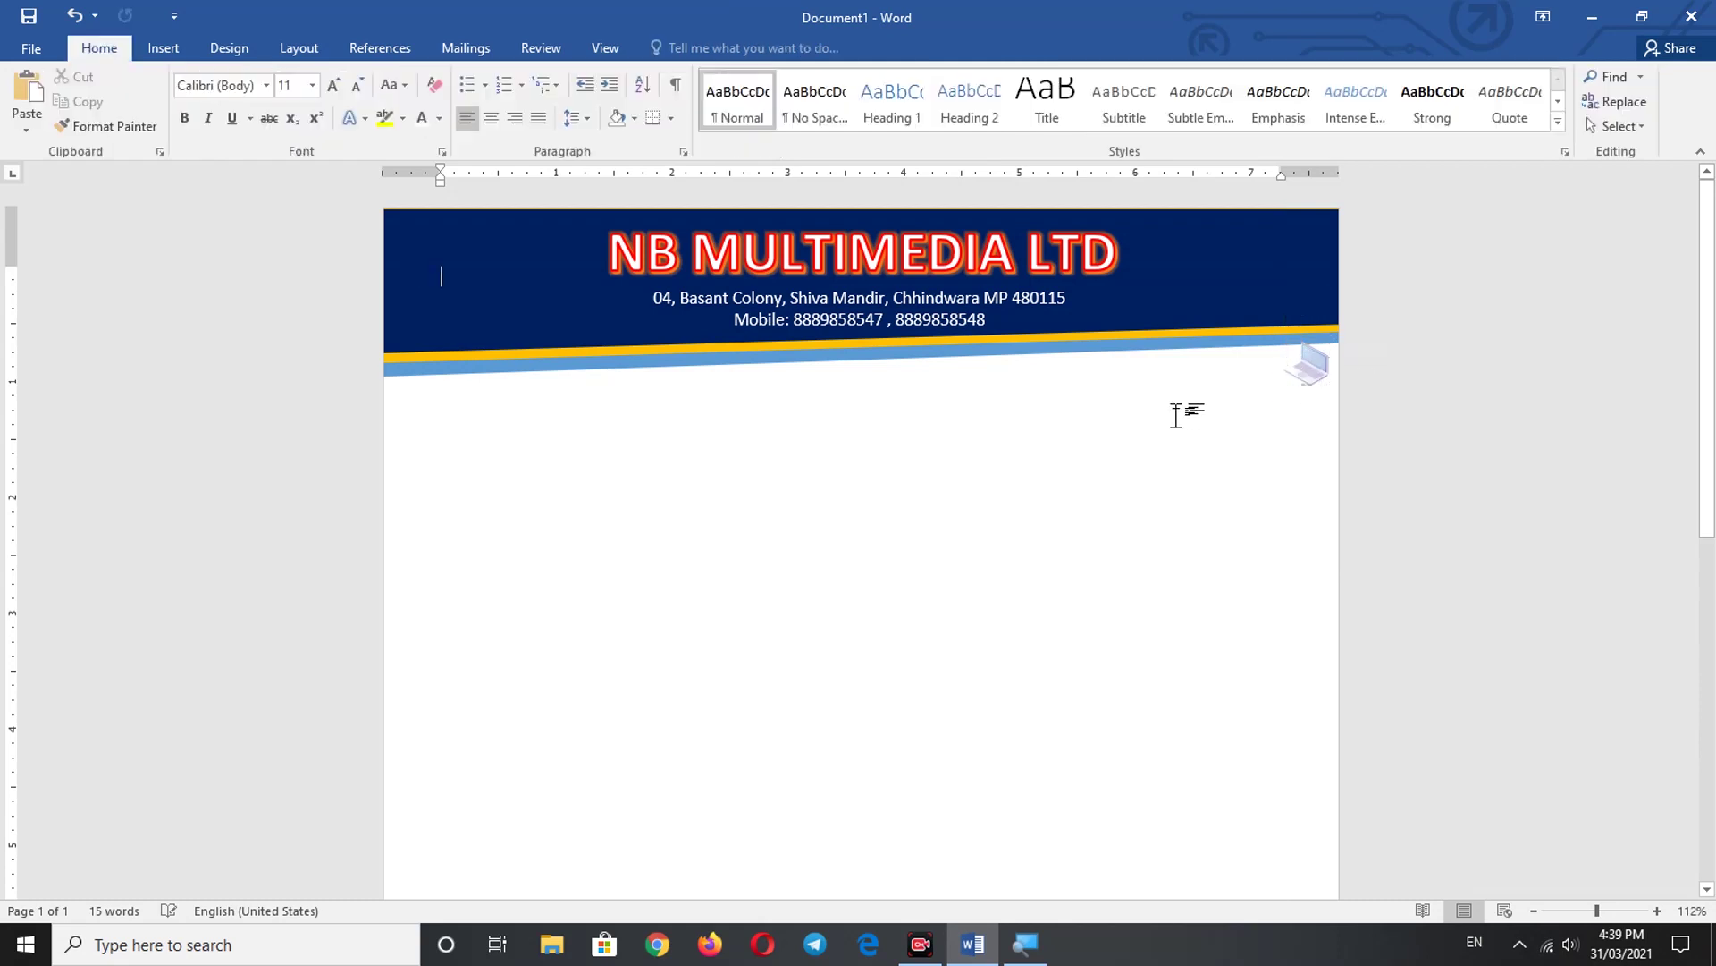
click(1326, 370)
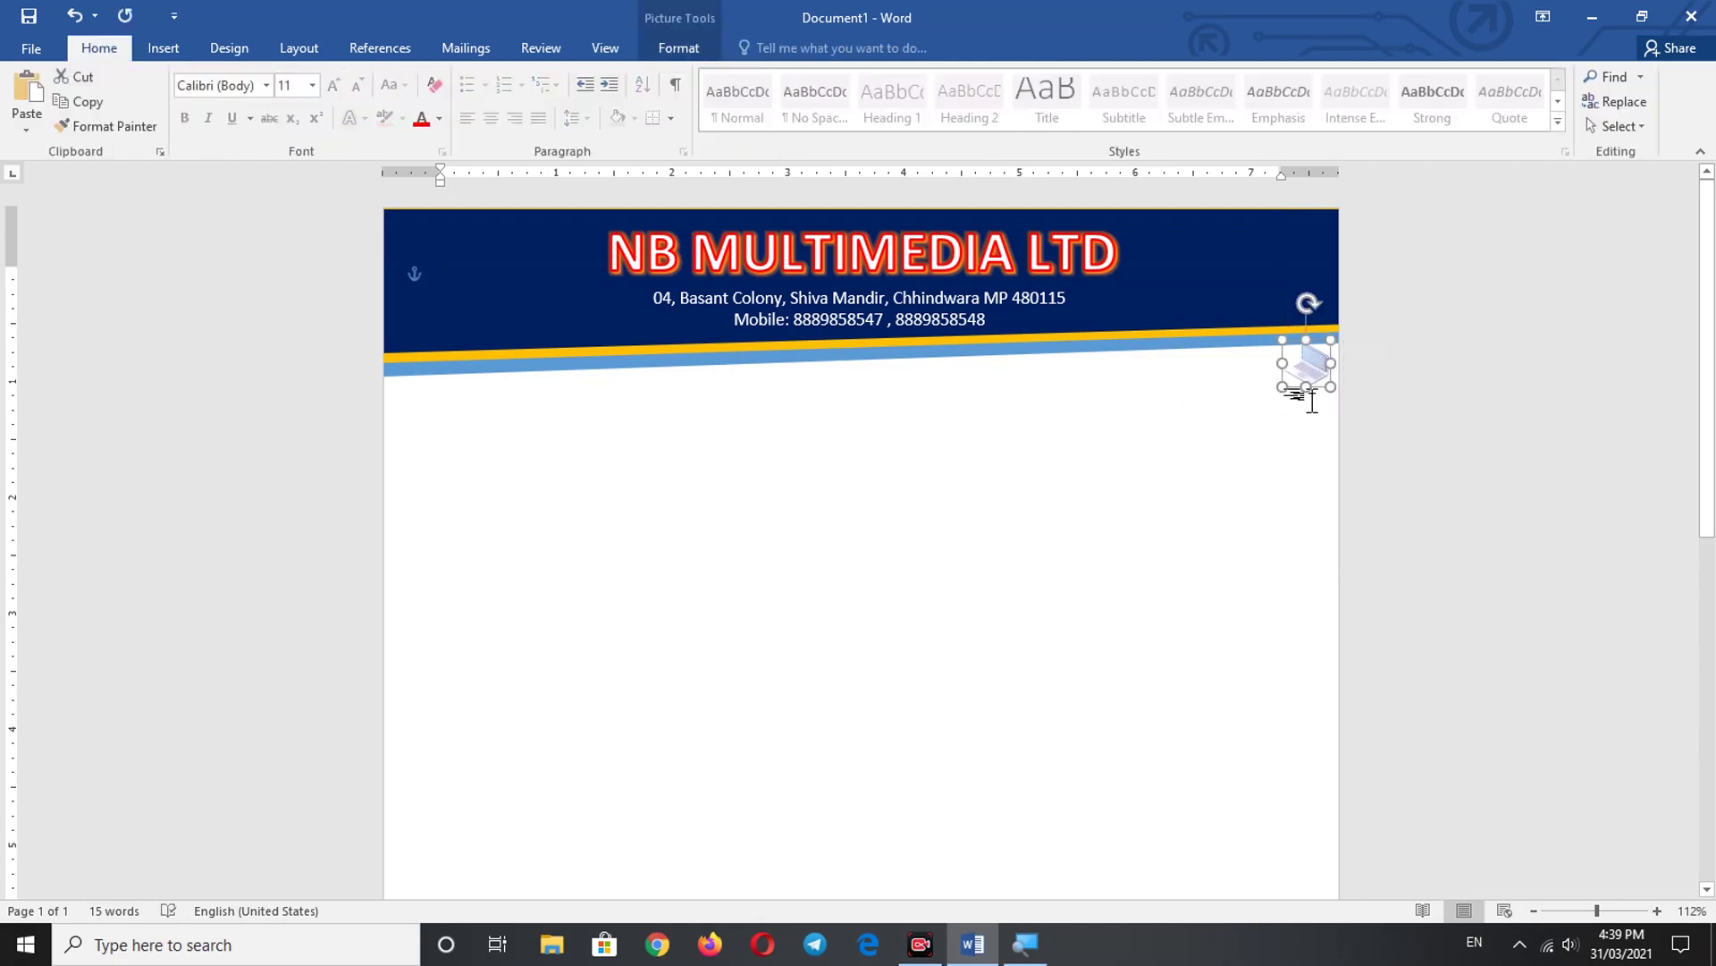
click(1203, 532)
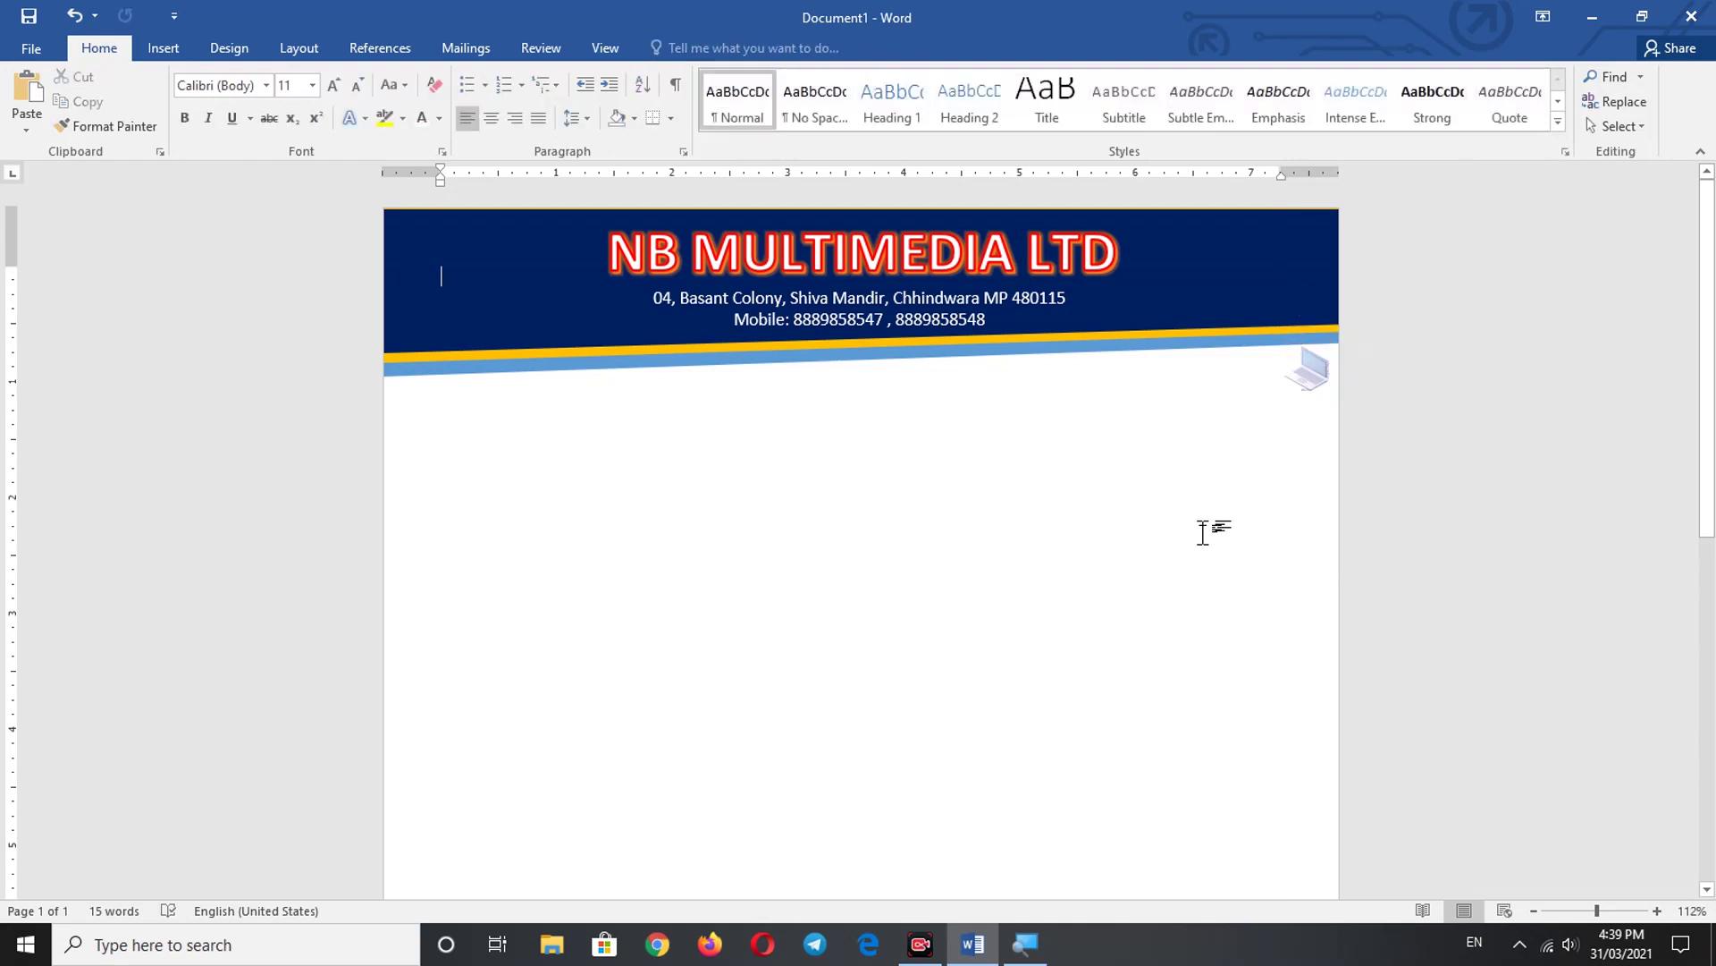
- Draw a full-width text box across the page just below the header
click(159, 50)
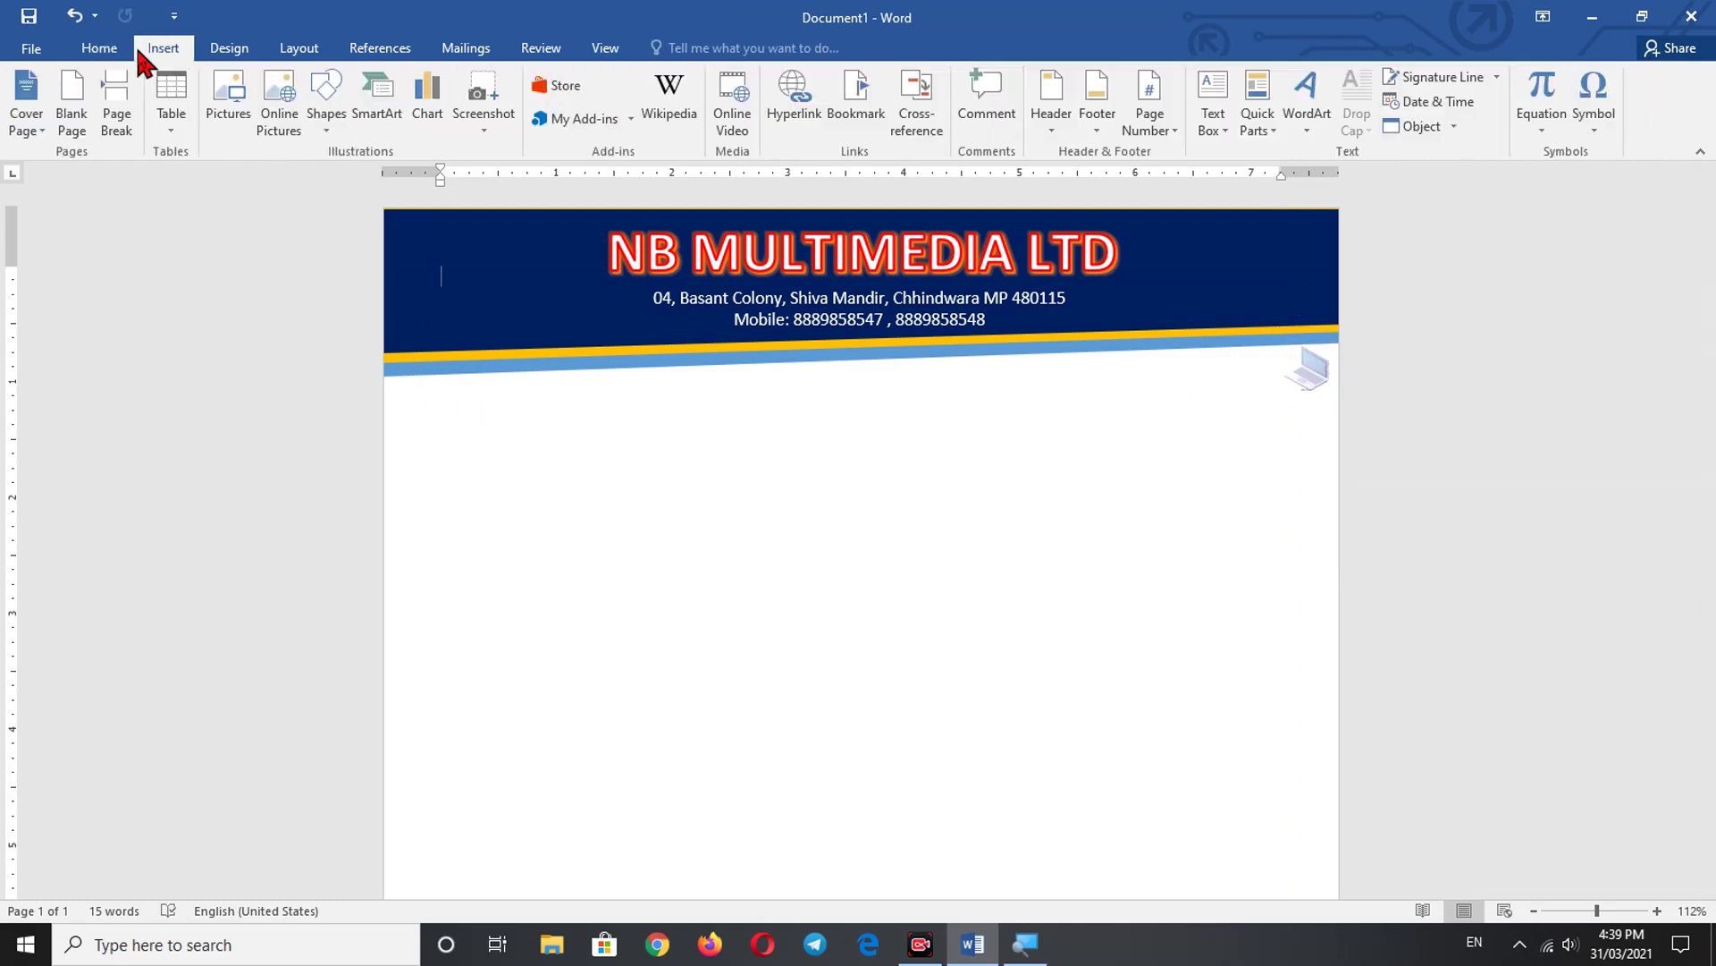
click(1226, 127)
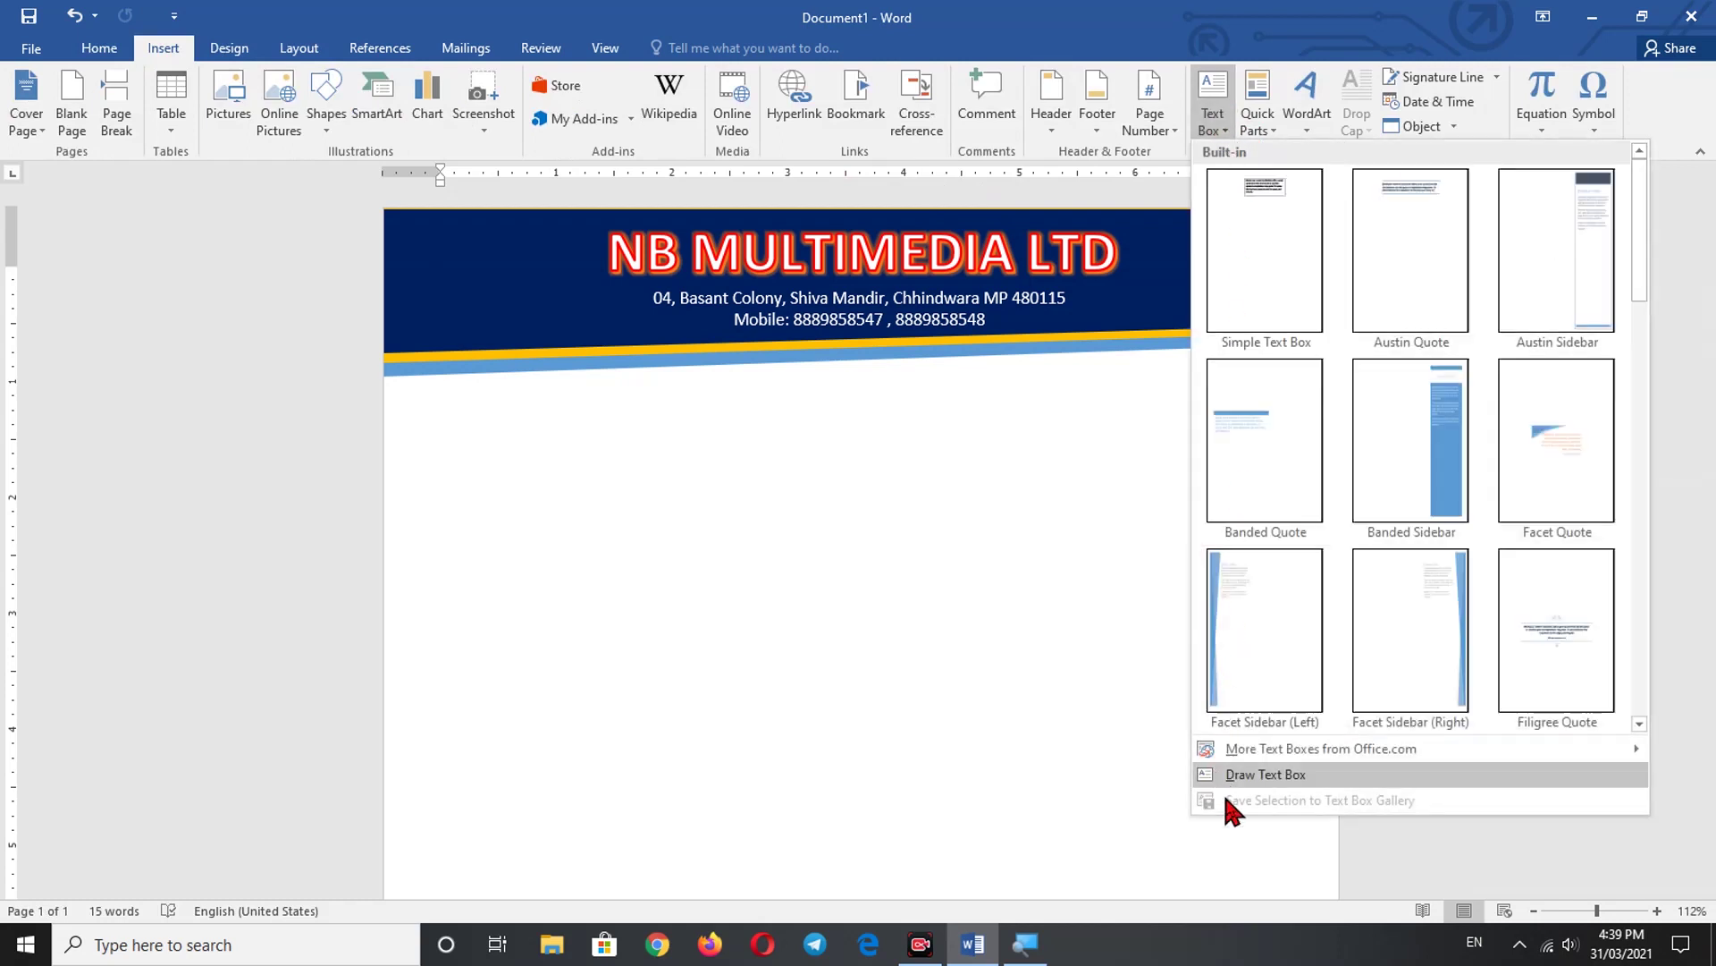
click(1248, 774)
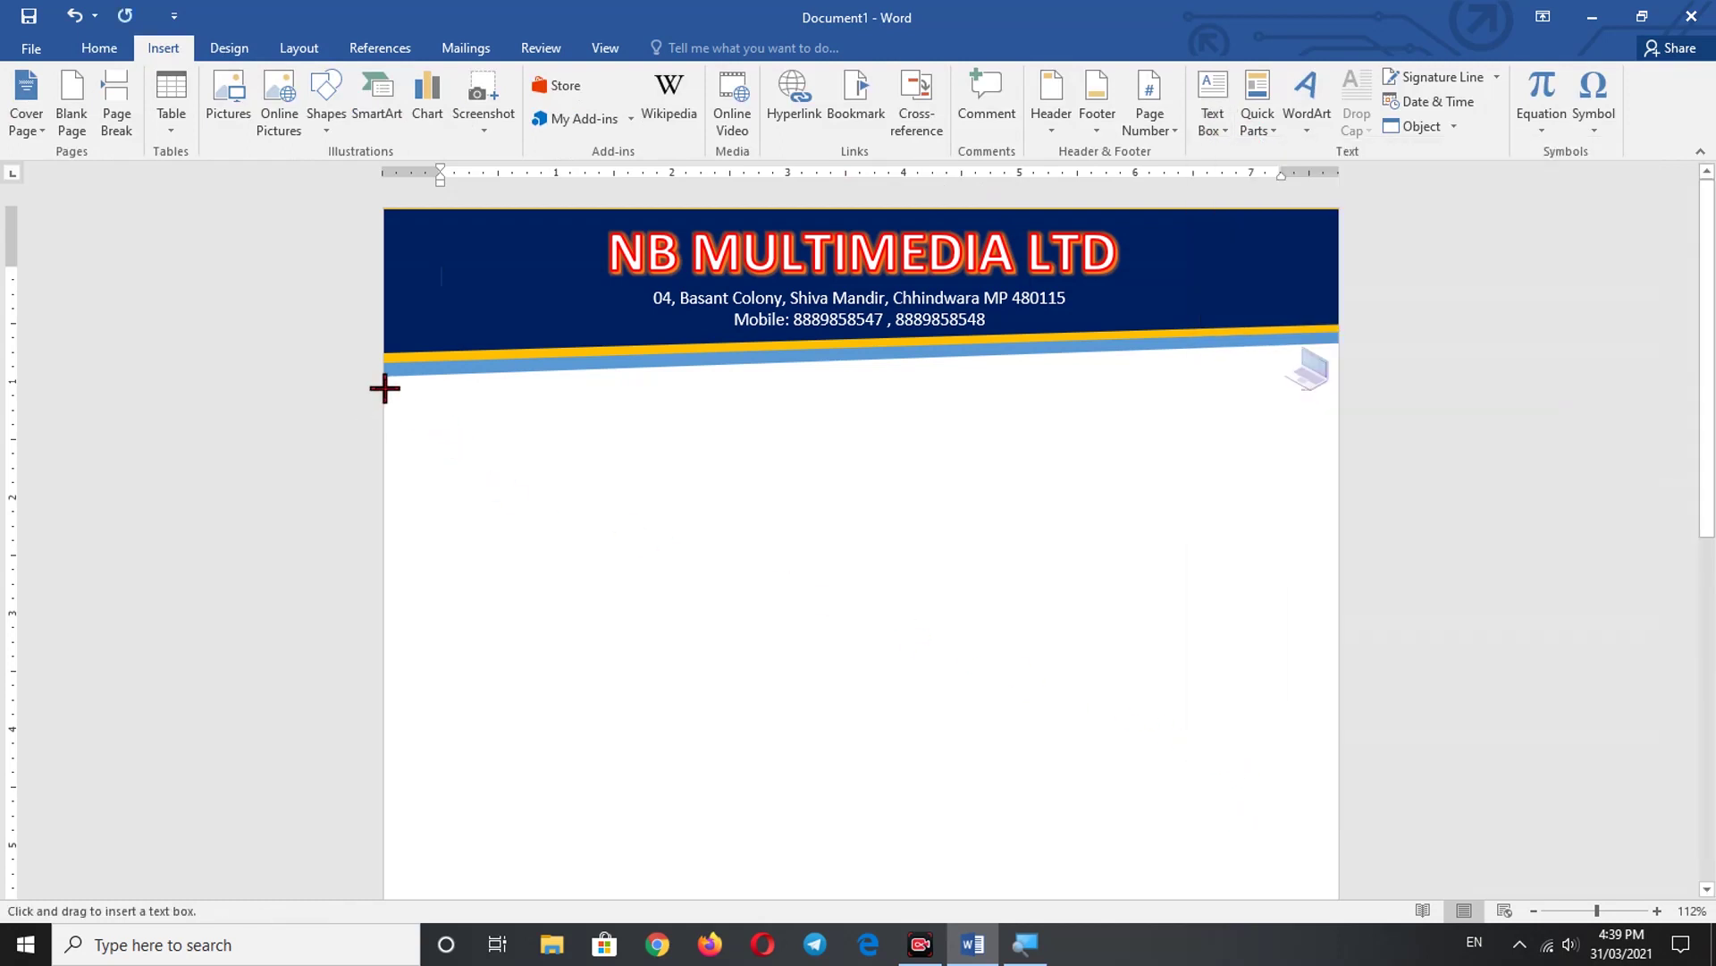
drag(384, 388, 1335, 429)
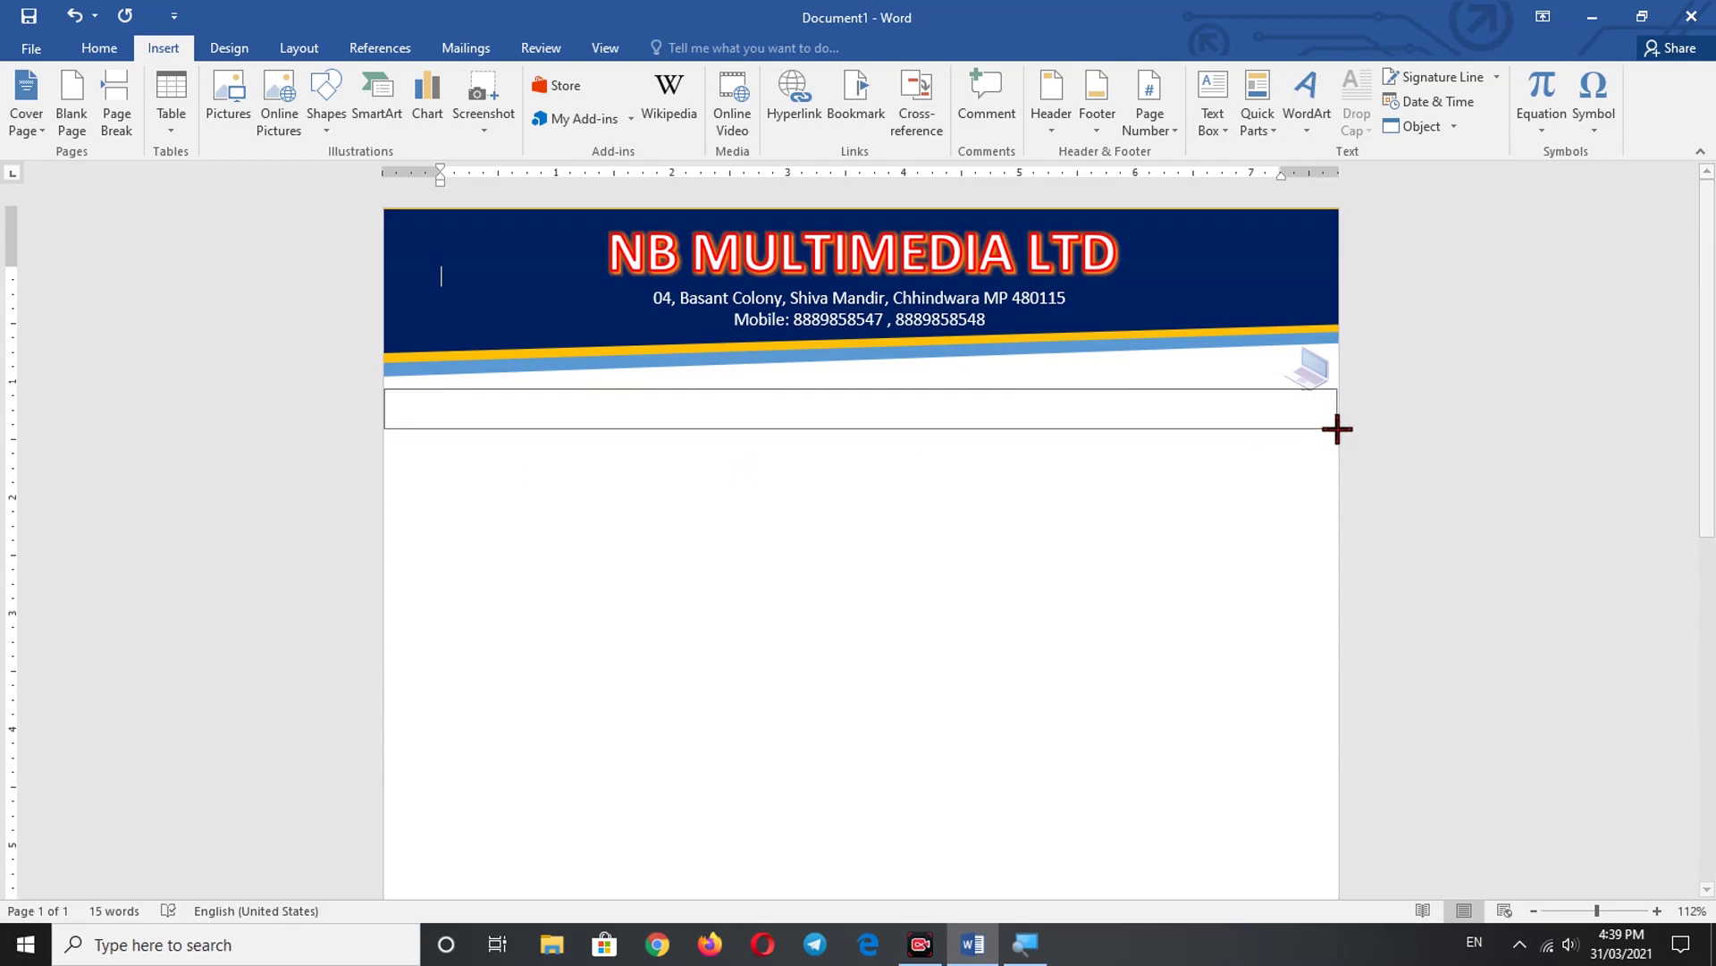
- Give the new text box No Fill and No Outline
click(1114, 390)
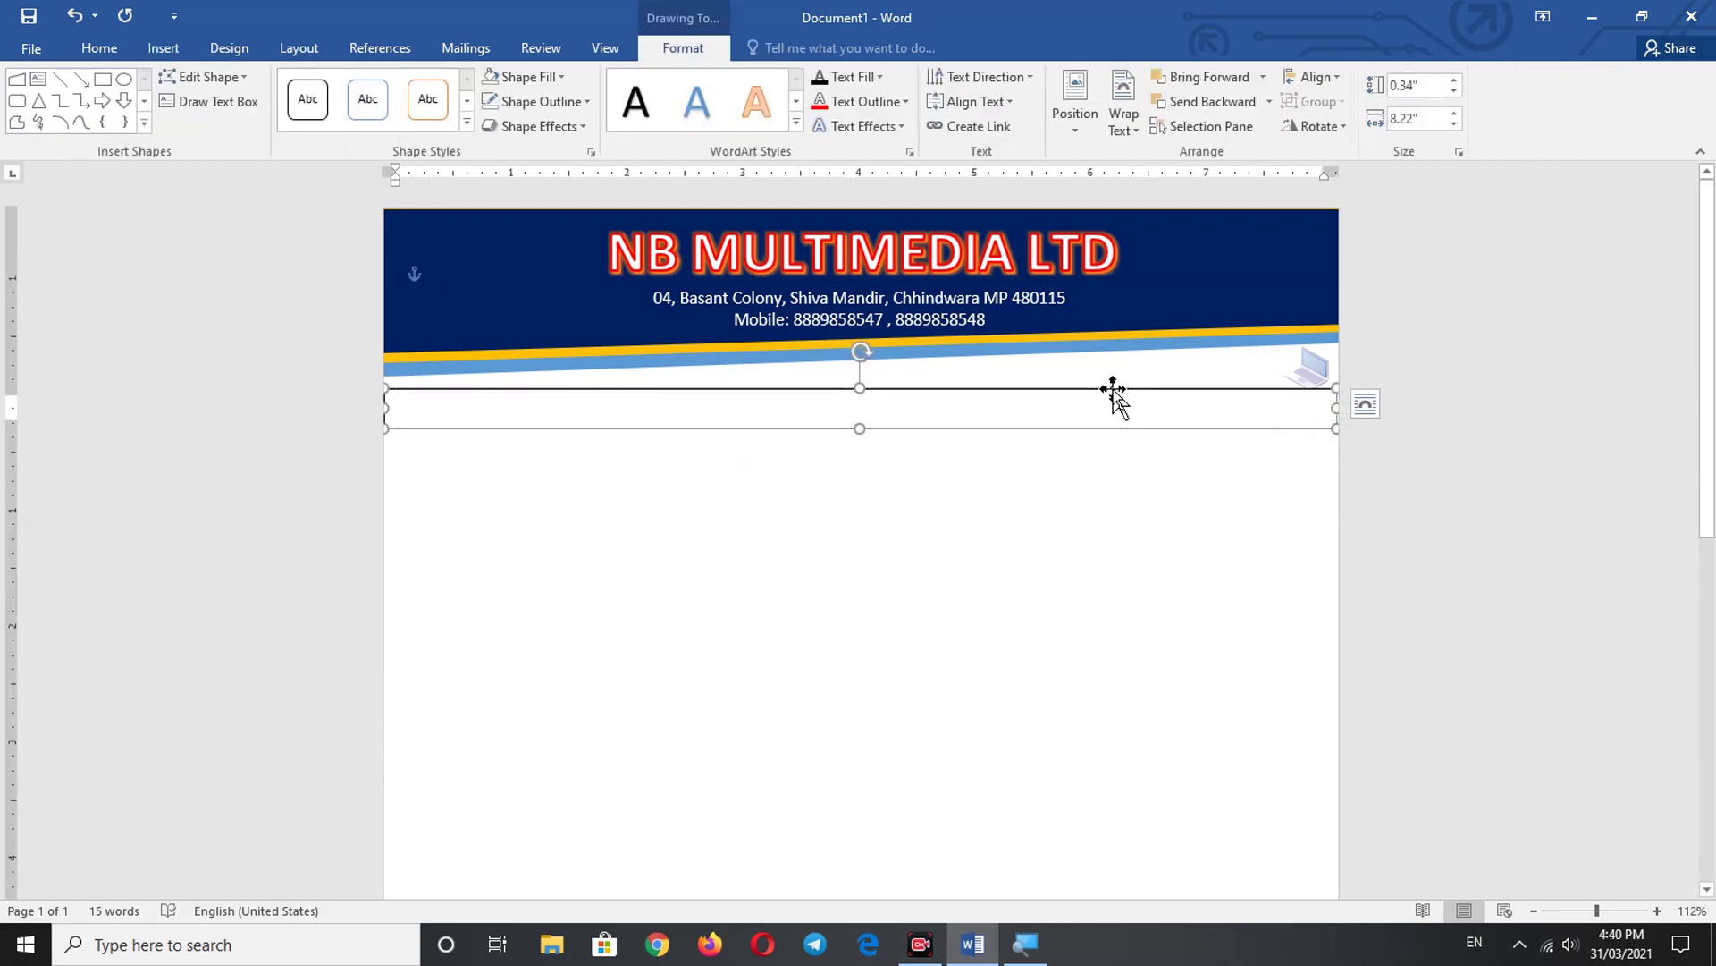
click(561, 78)
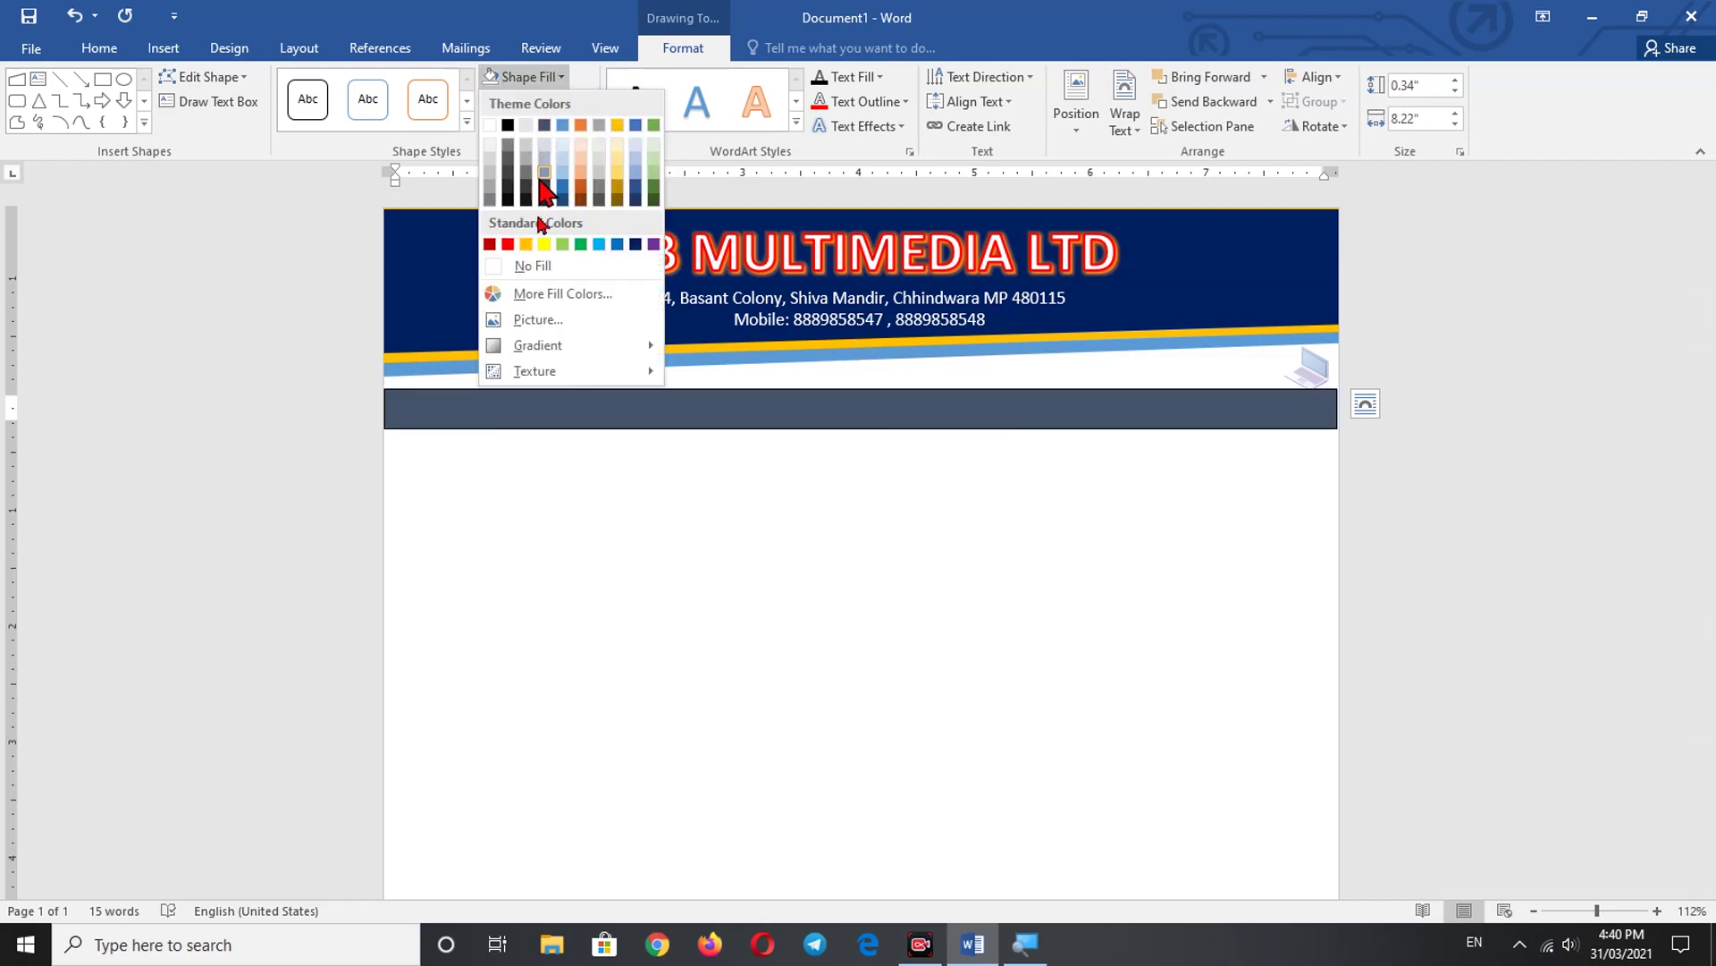
click(534, 263)
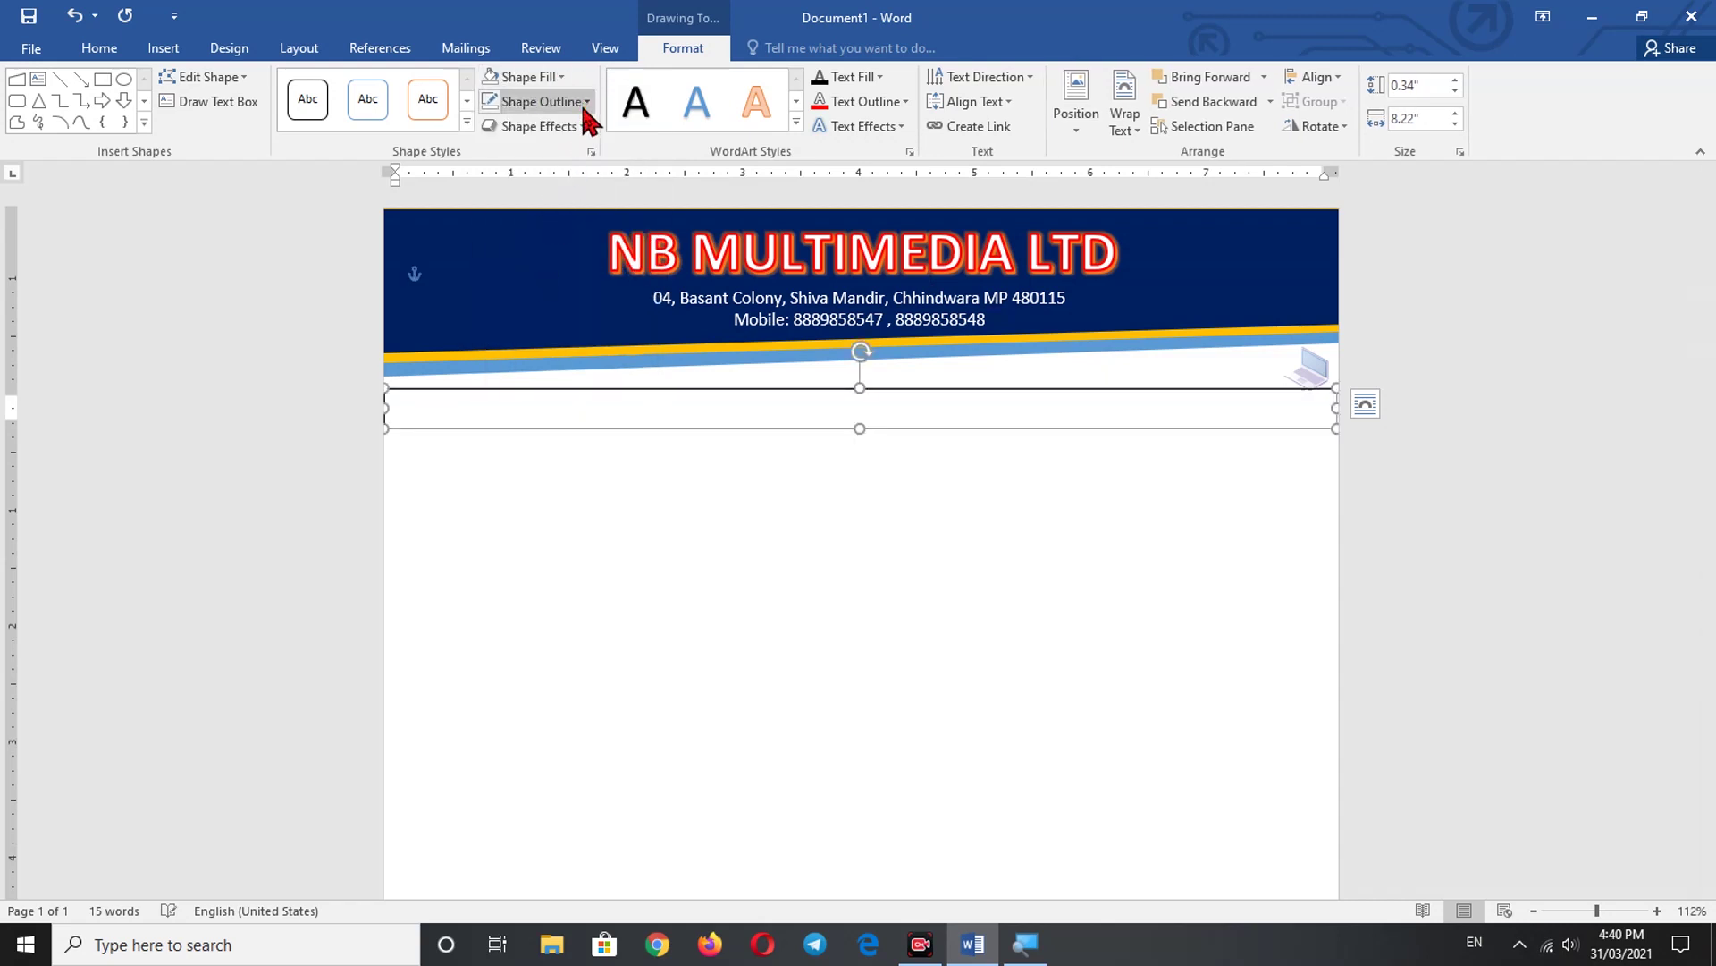
click(587, 101)
click(555, 291)
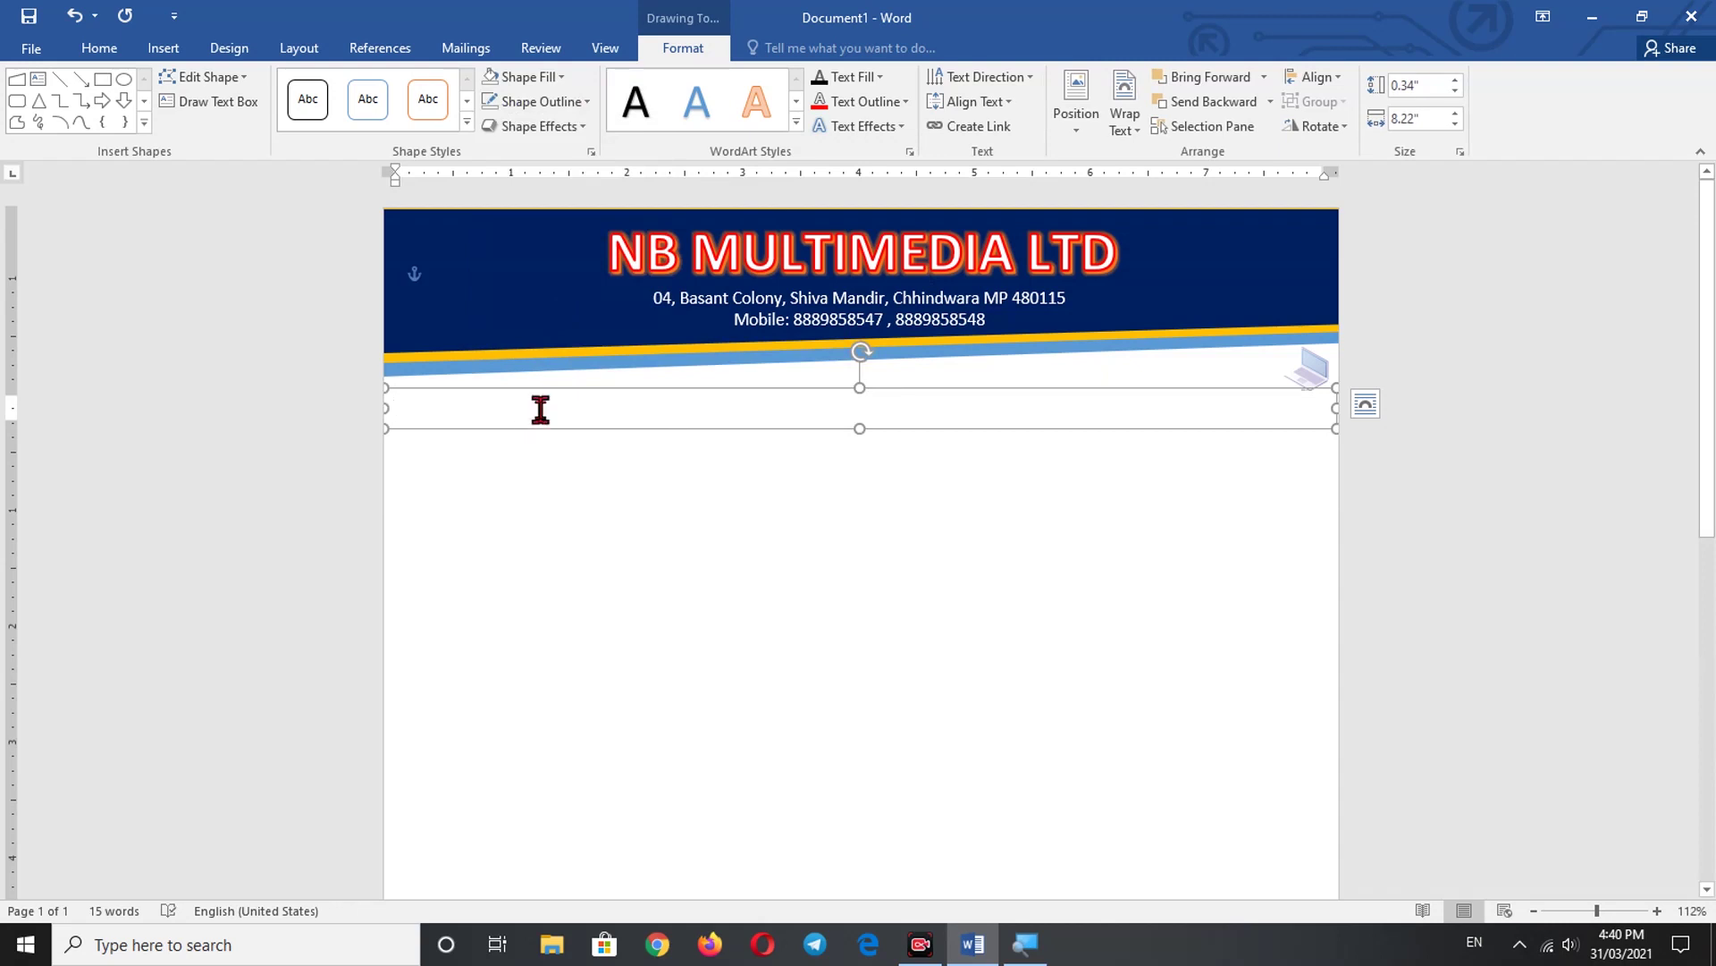
- Type 'Ref....' at the left and 'Date:' at the right in the text box, nudging it up slightly
click(540, 409)
text(RE)
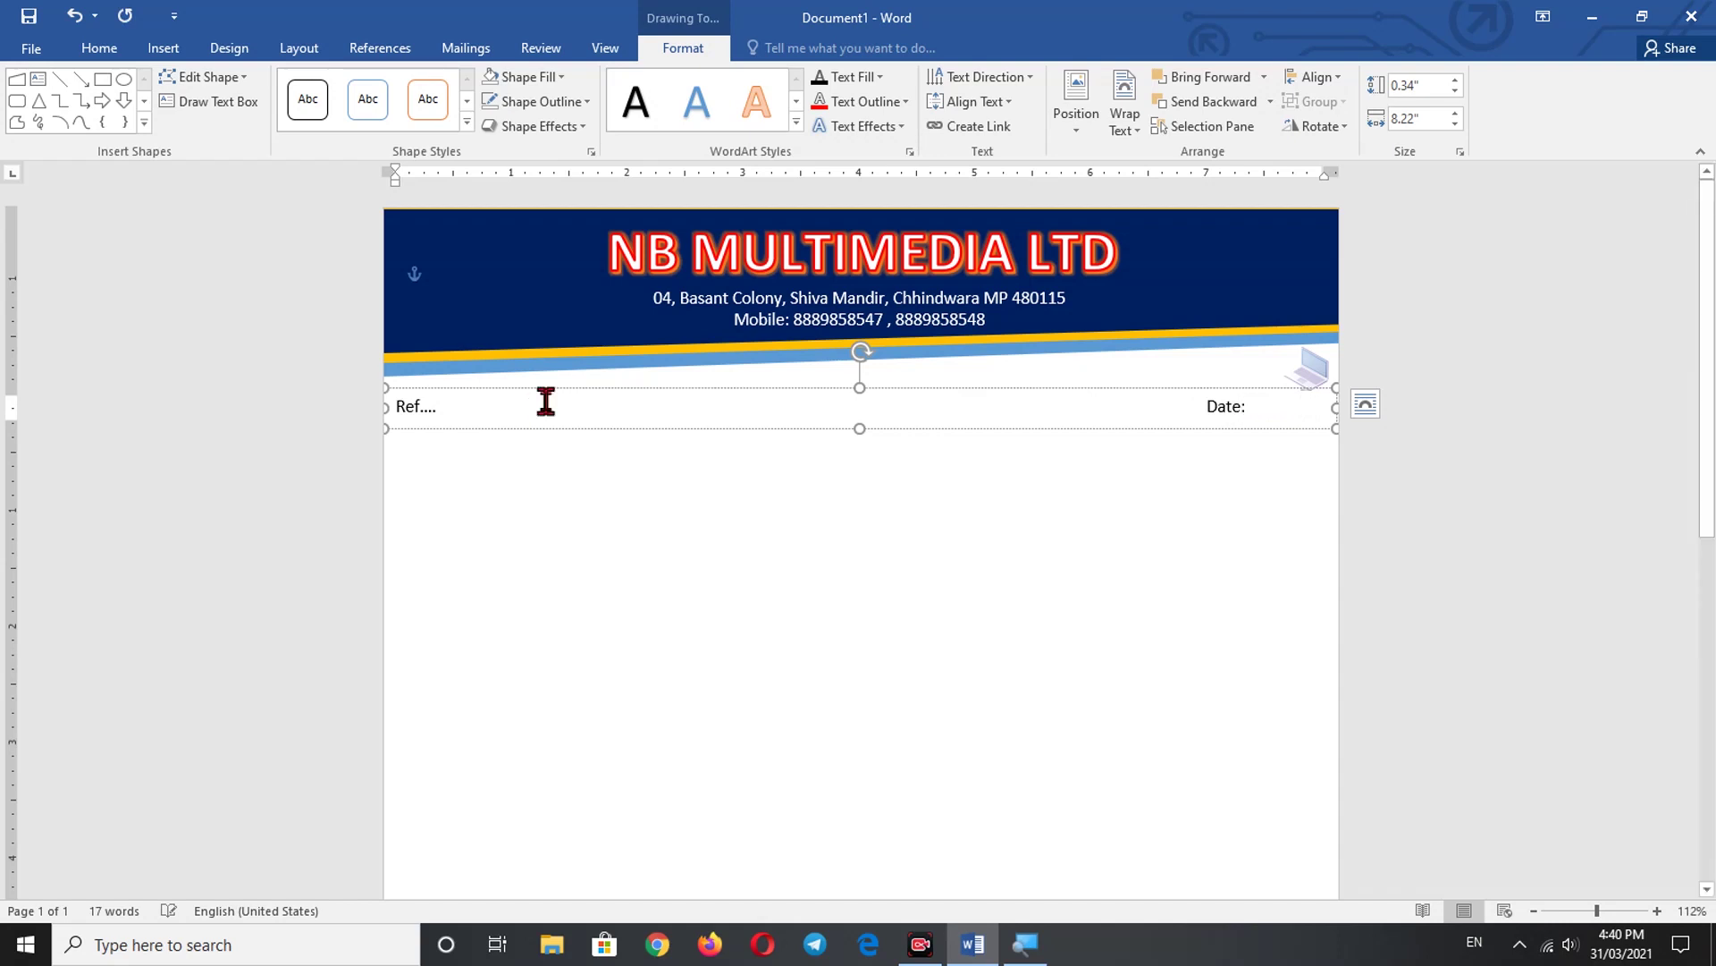
click(680, 563)
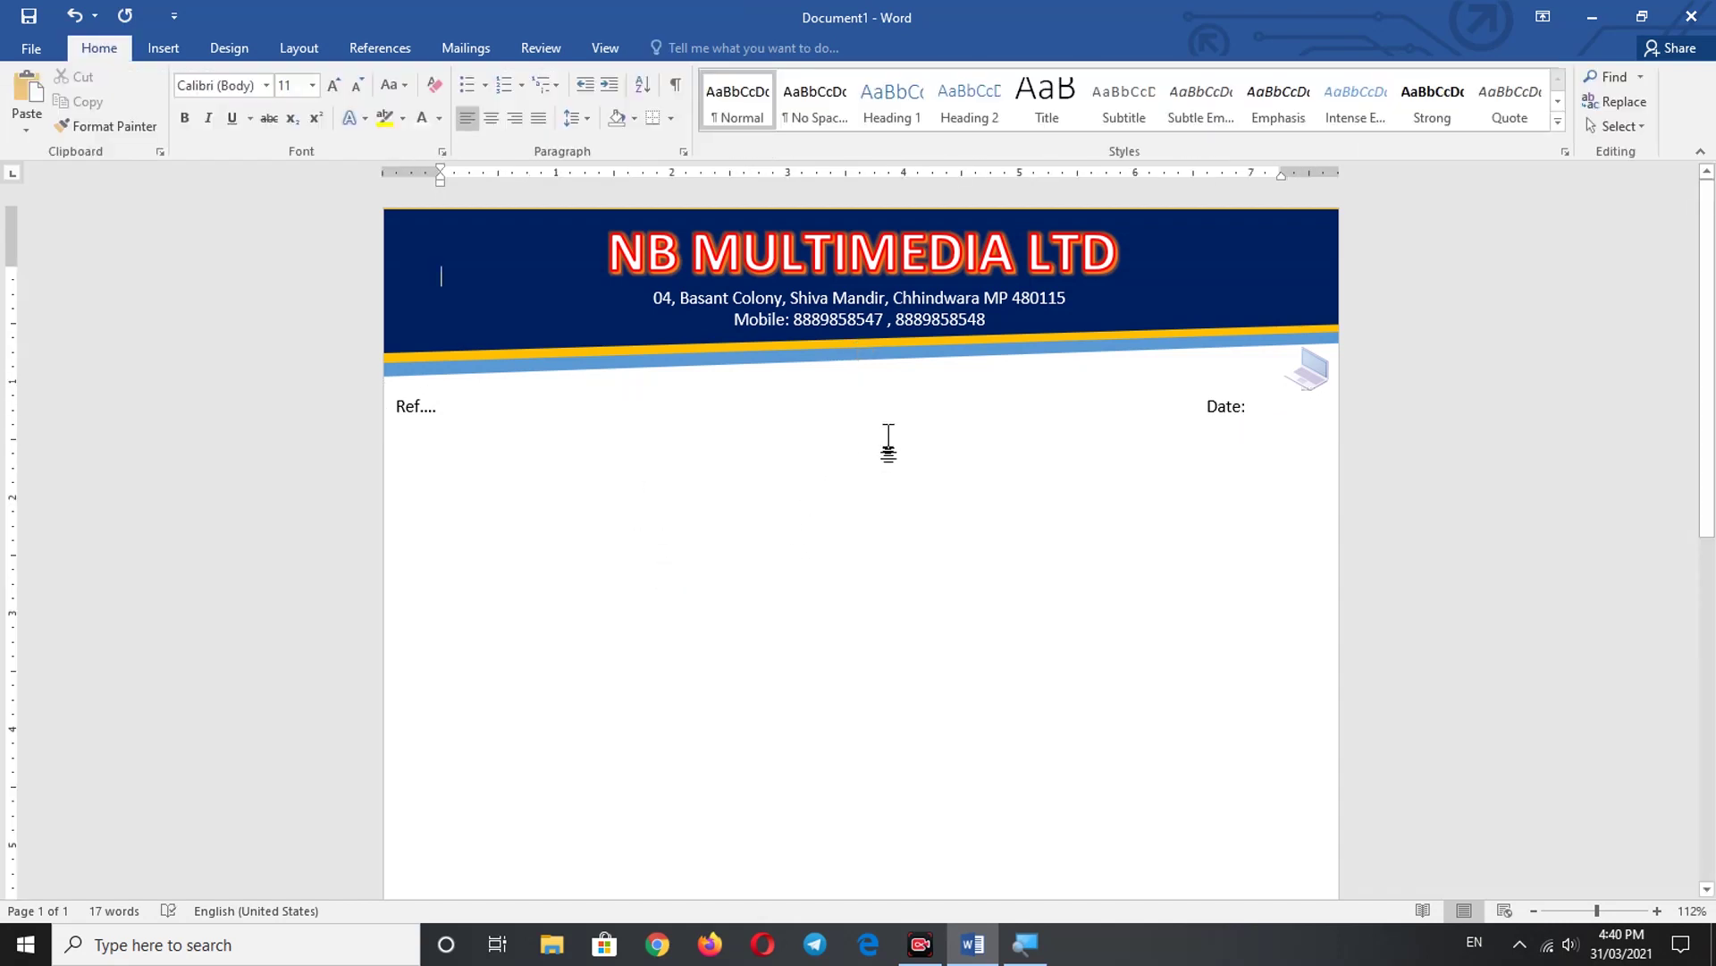
click(787, 398)
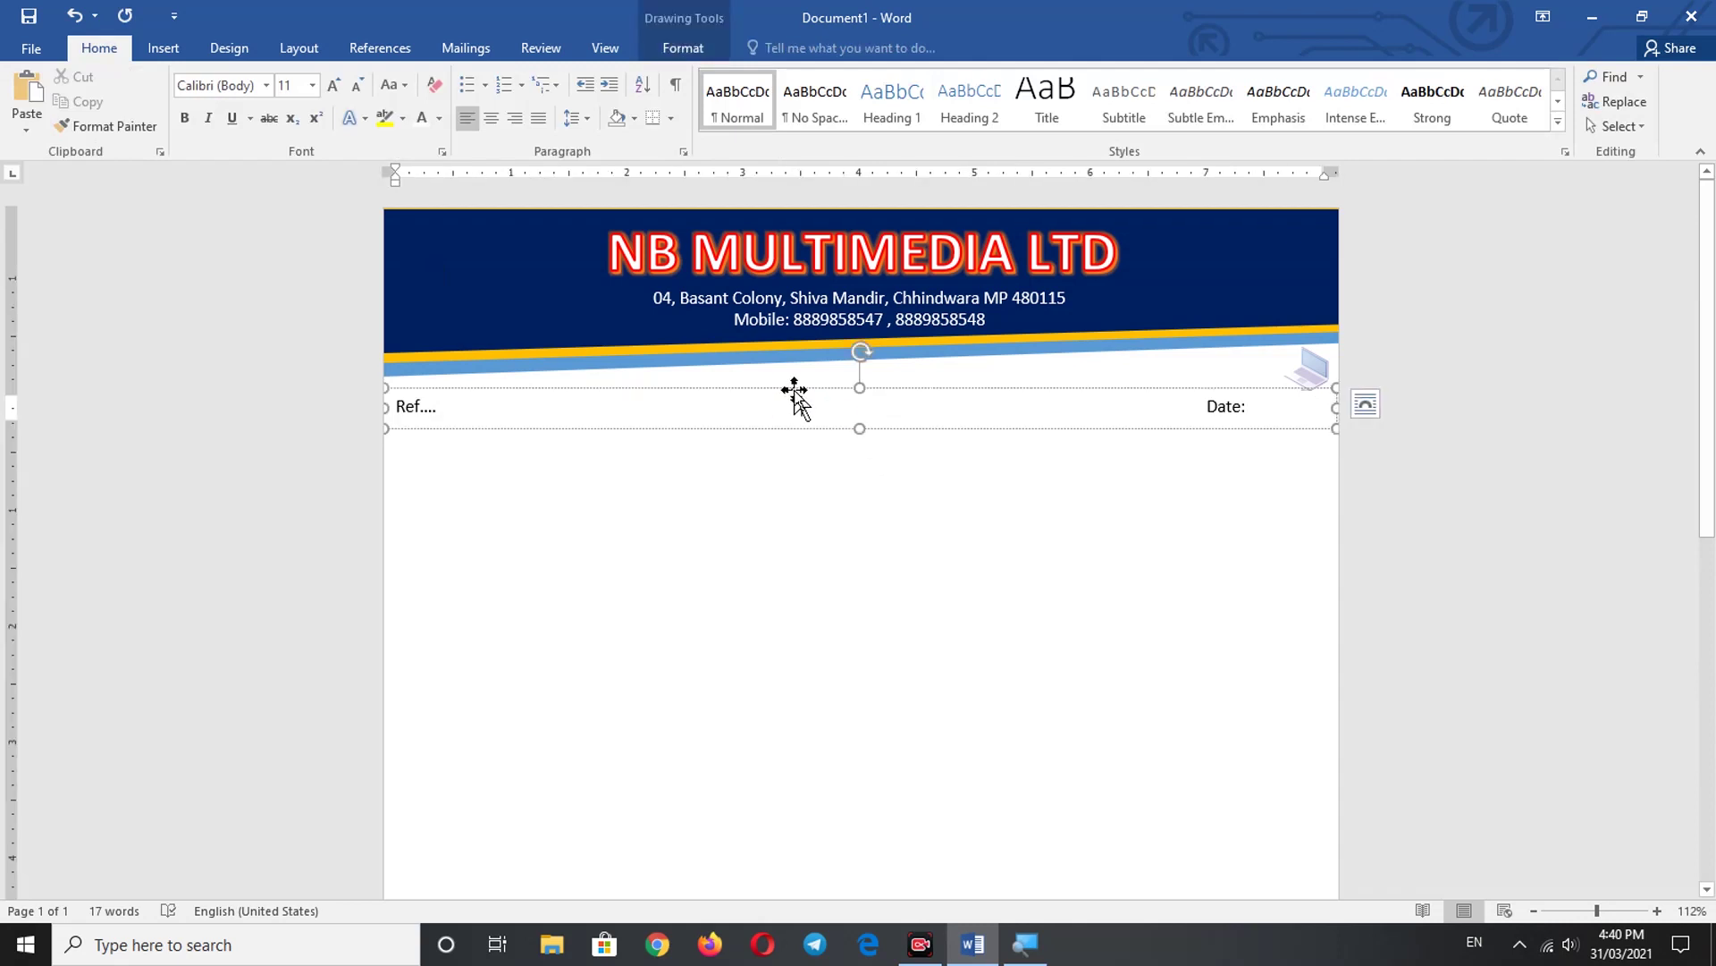
click(794, 390)
key(Up)
key(Up)
key(Up)
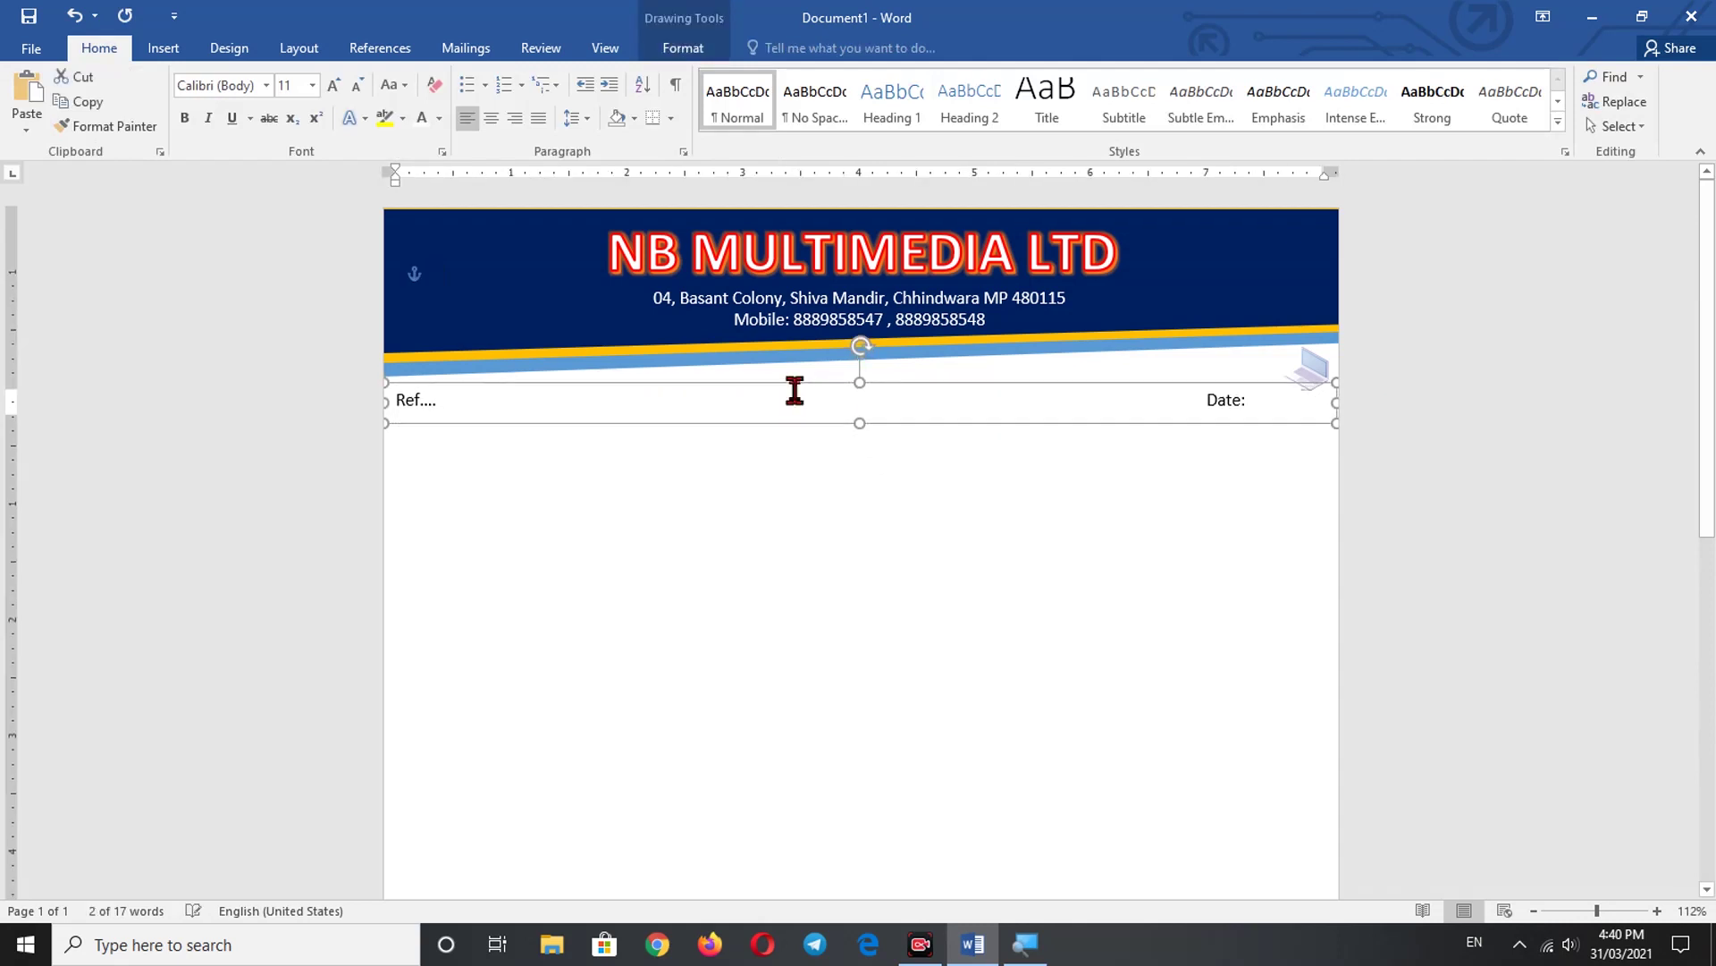
click(809, 528)
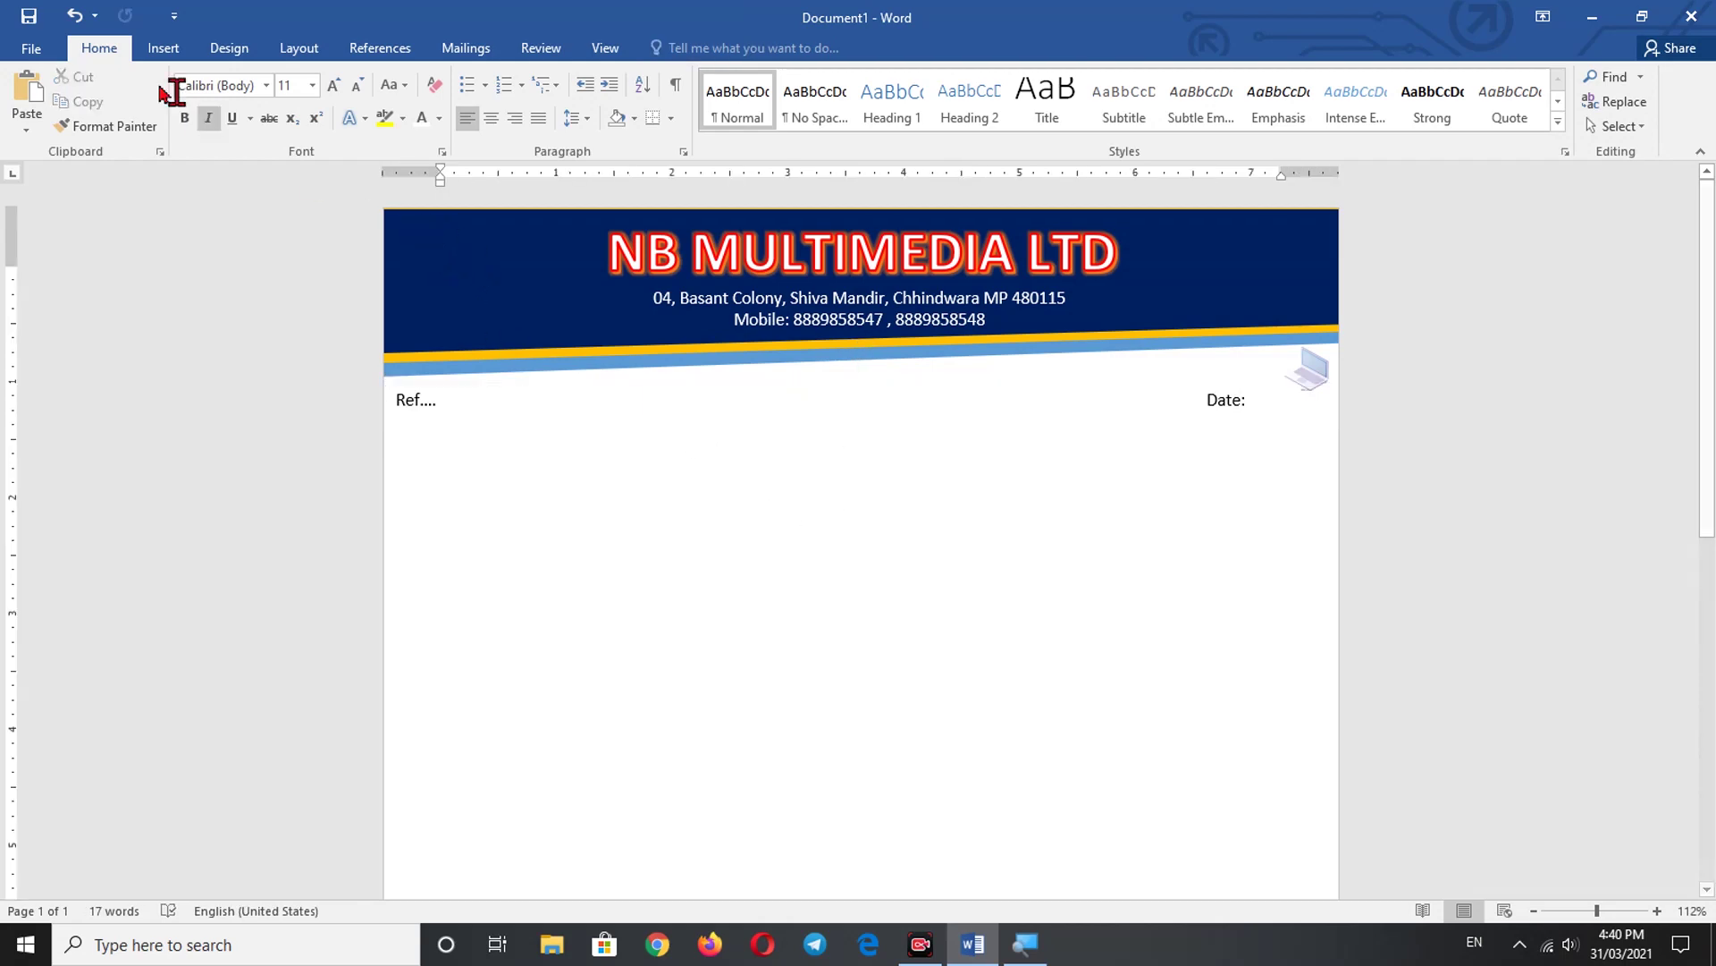
- Insert the NB logo image from the logo folder on drive D:
click(159, 49)
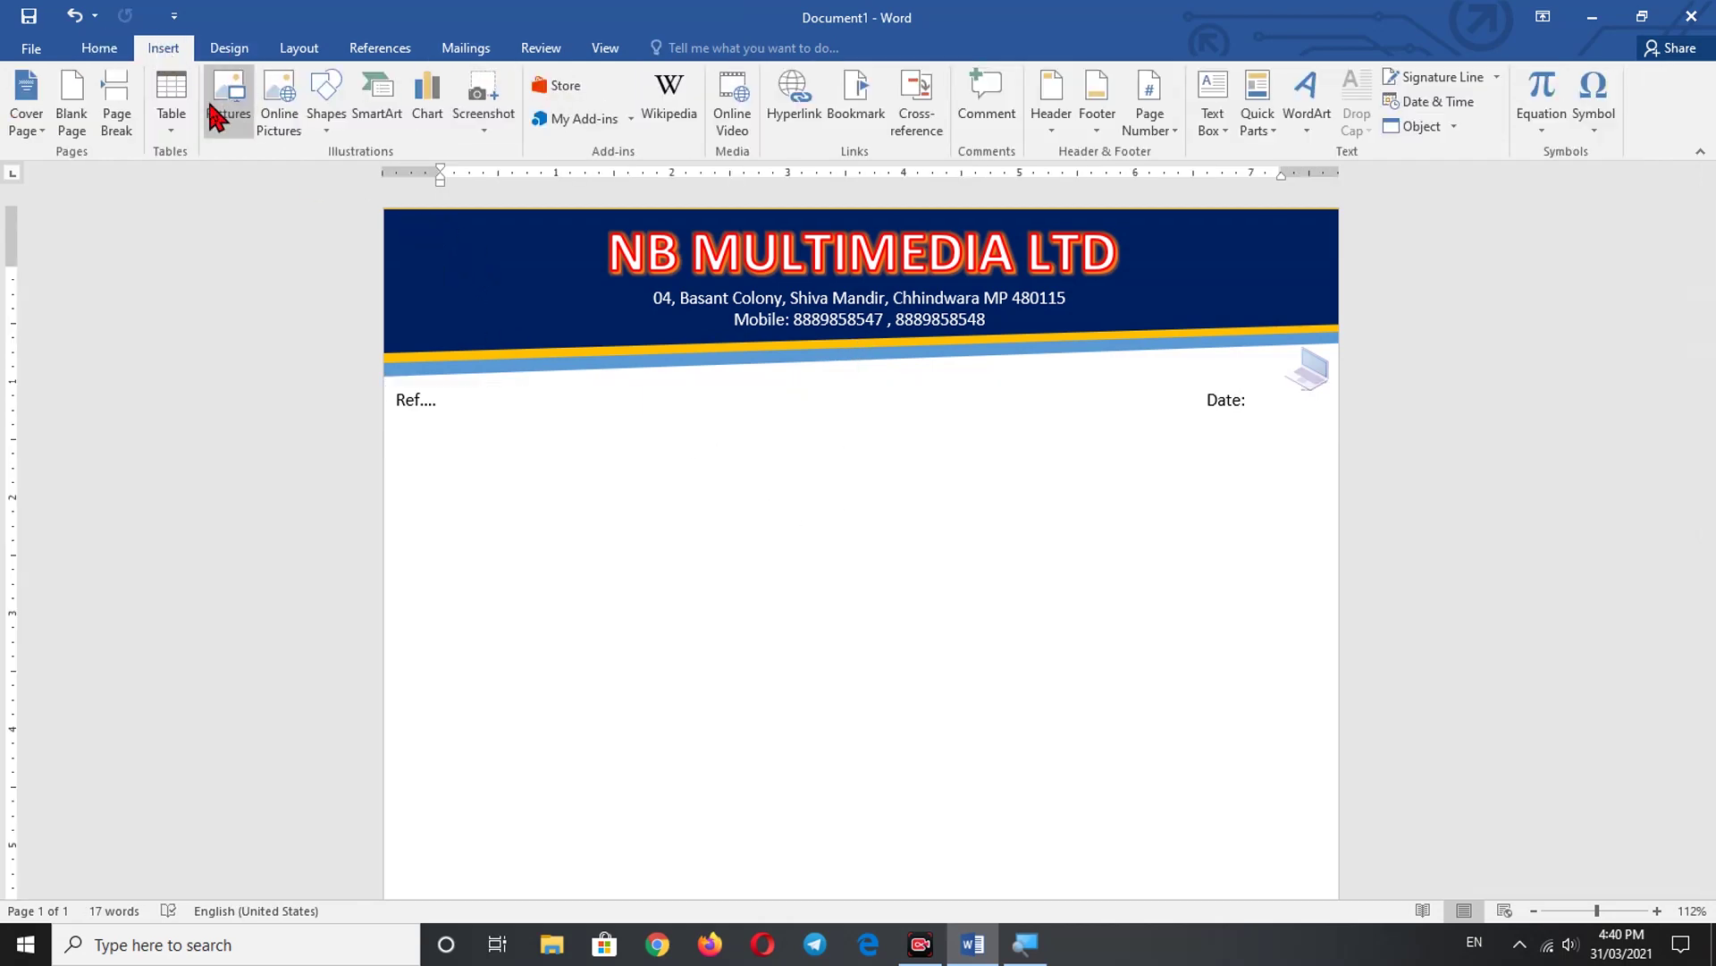
click(230, 107)
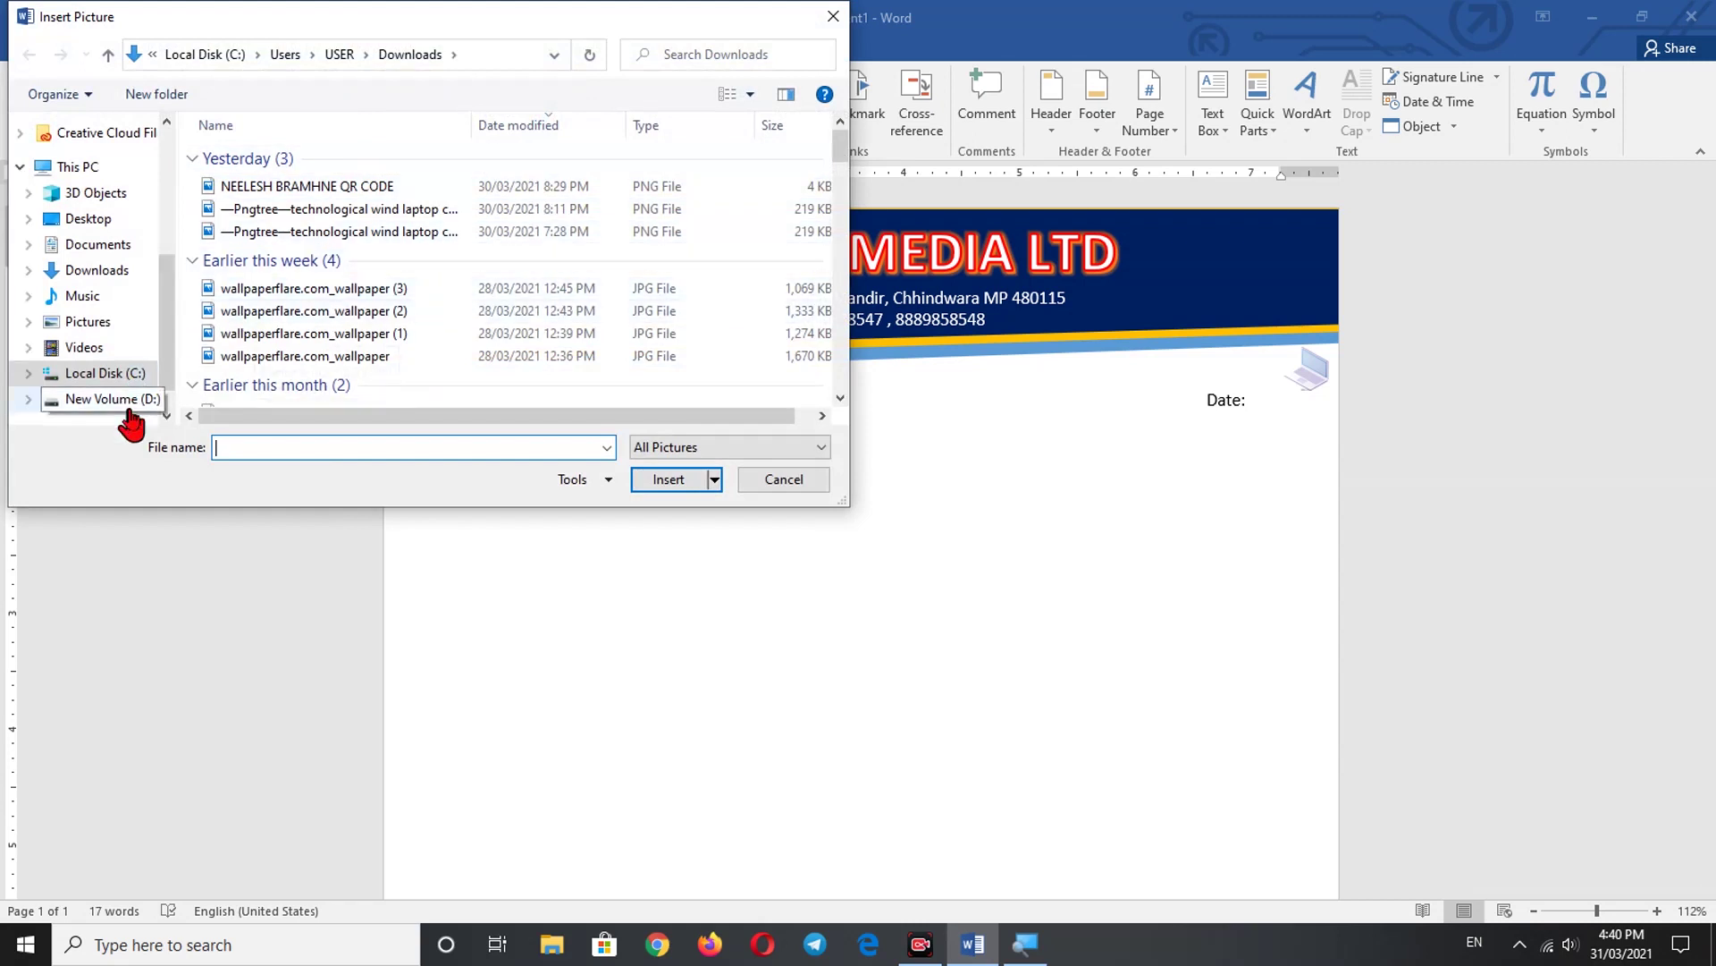
click(123, 400)
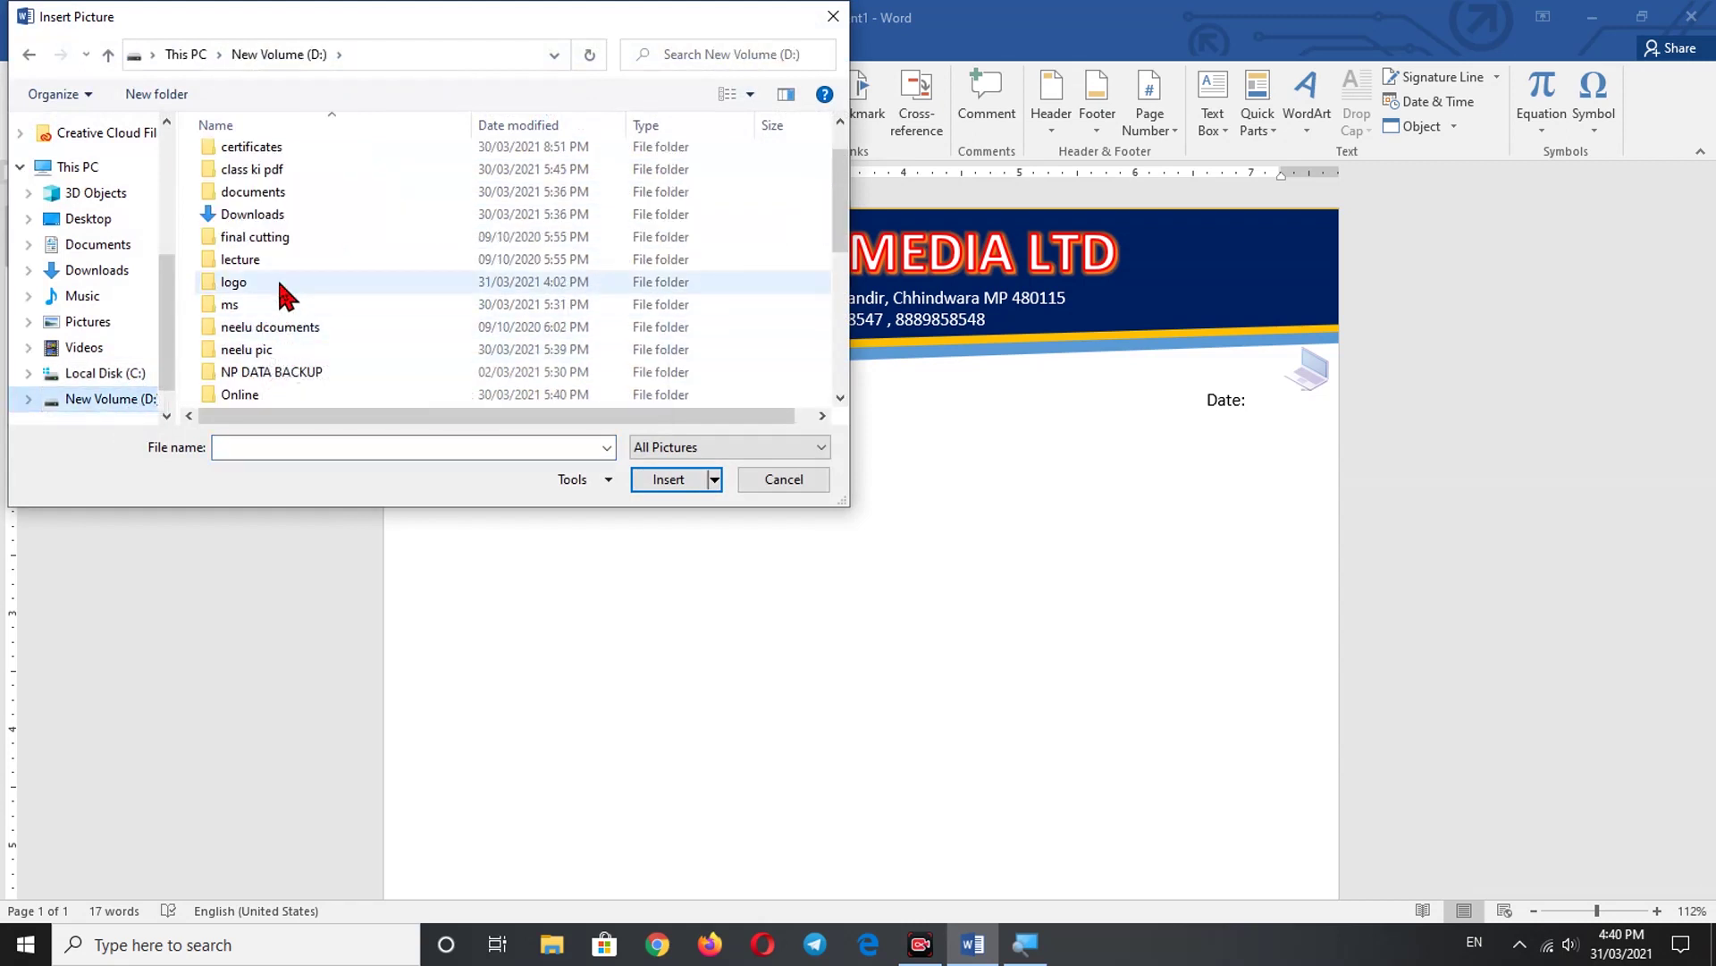
double_click(275, 282)
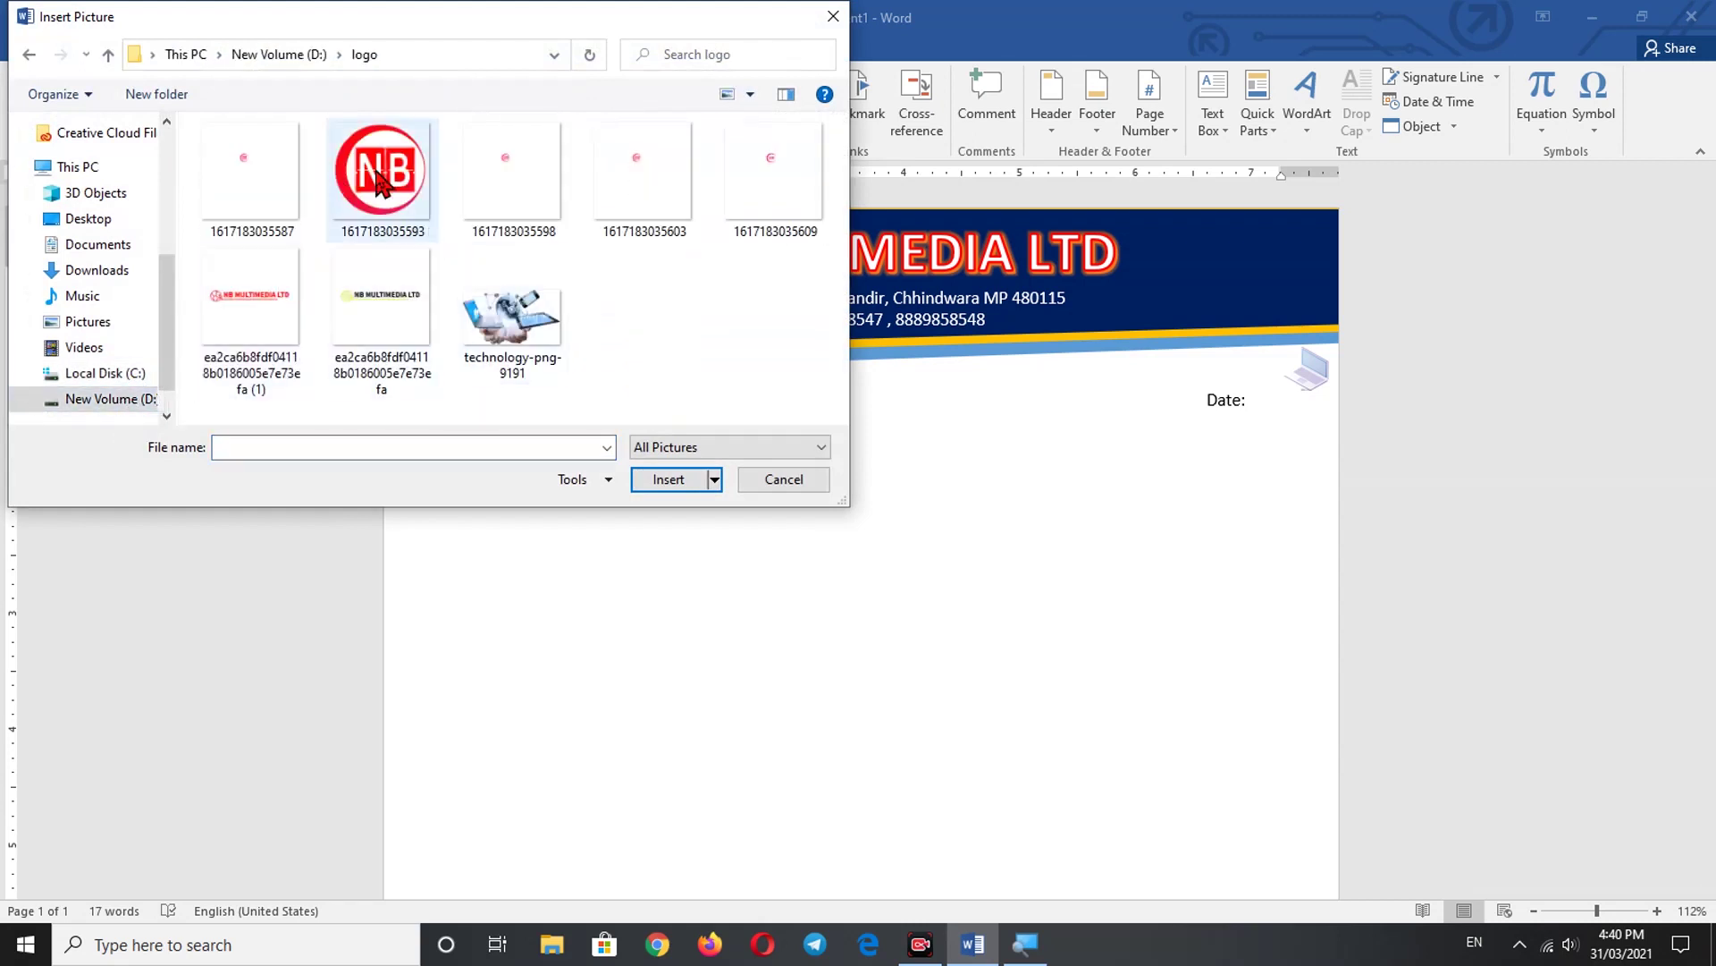
click(376, 179)
click(678, 481)
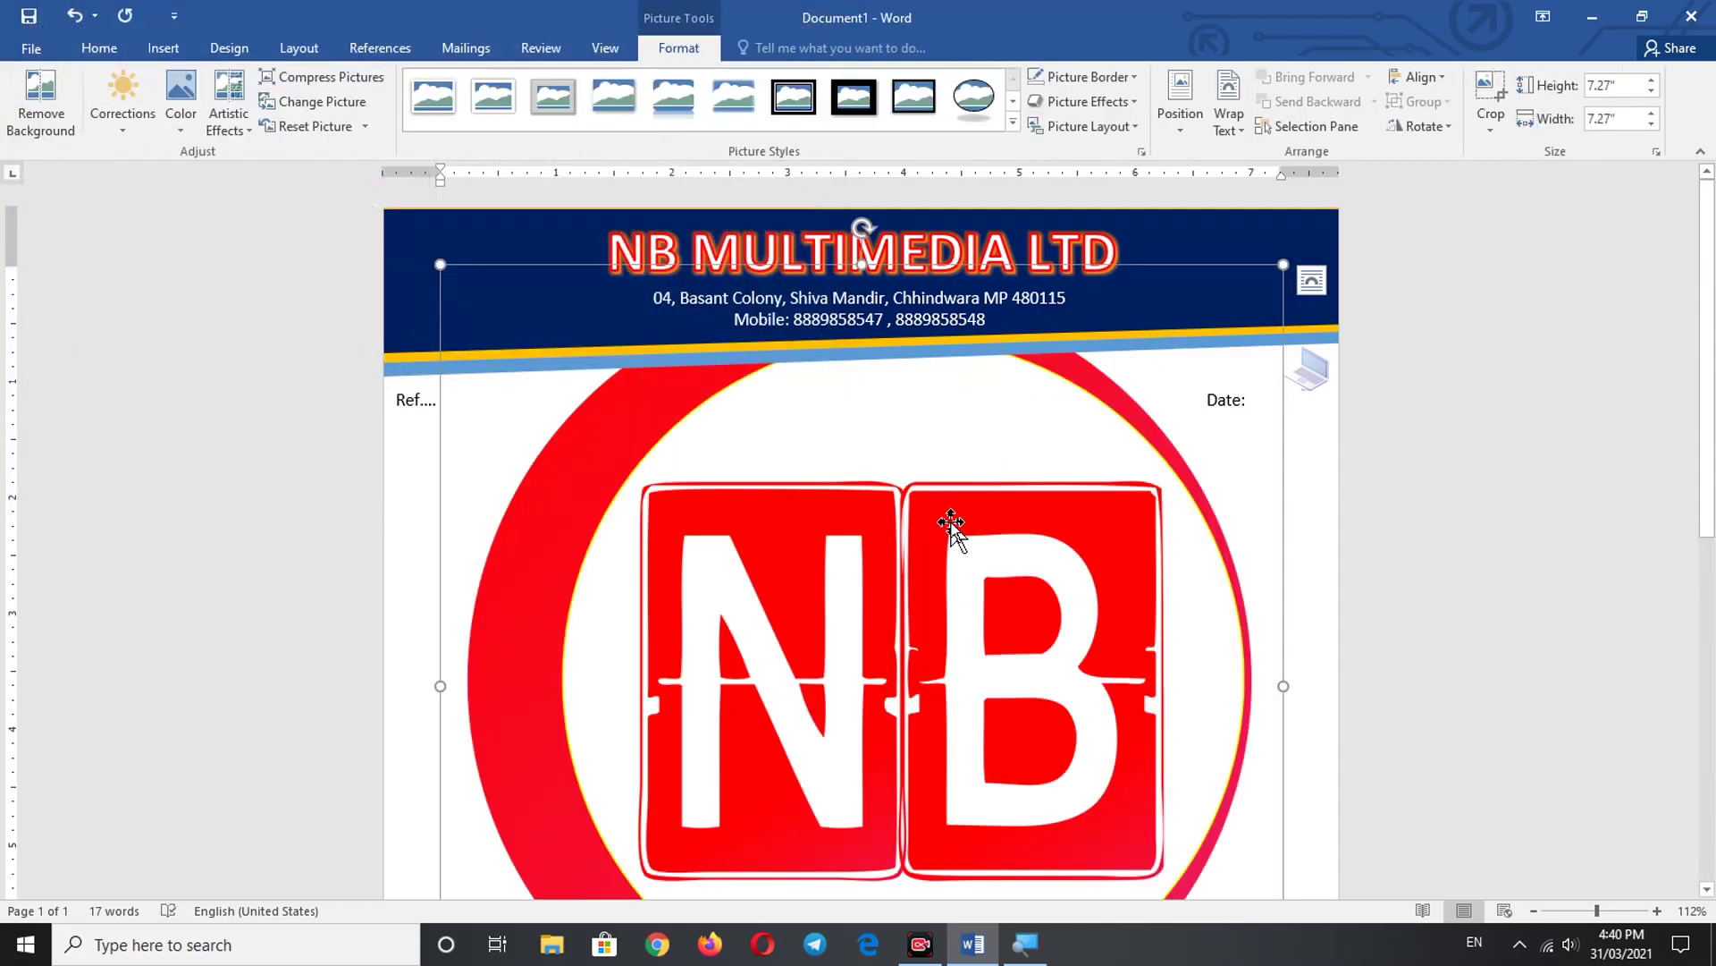
- Set the logo to In Front of Text, shrink it to 2.83" and move it just below the header
click(1235, 131)
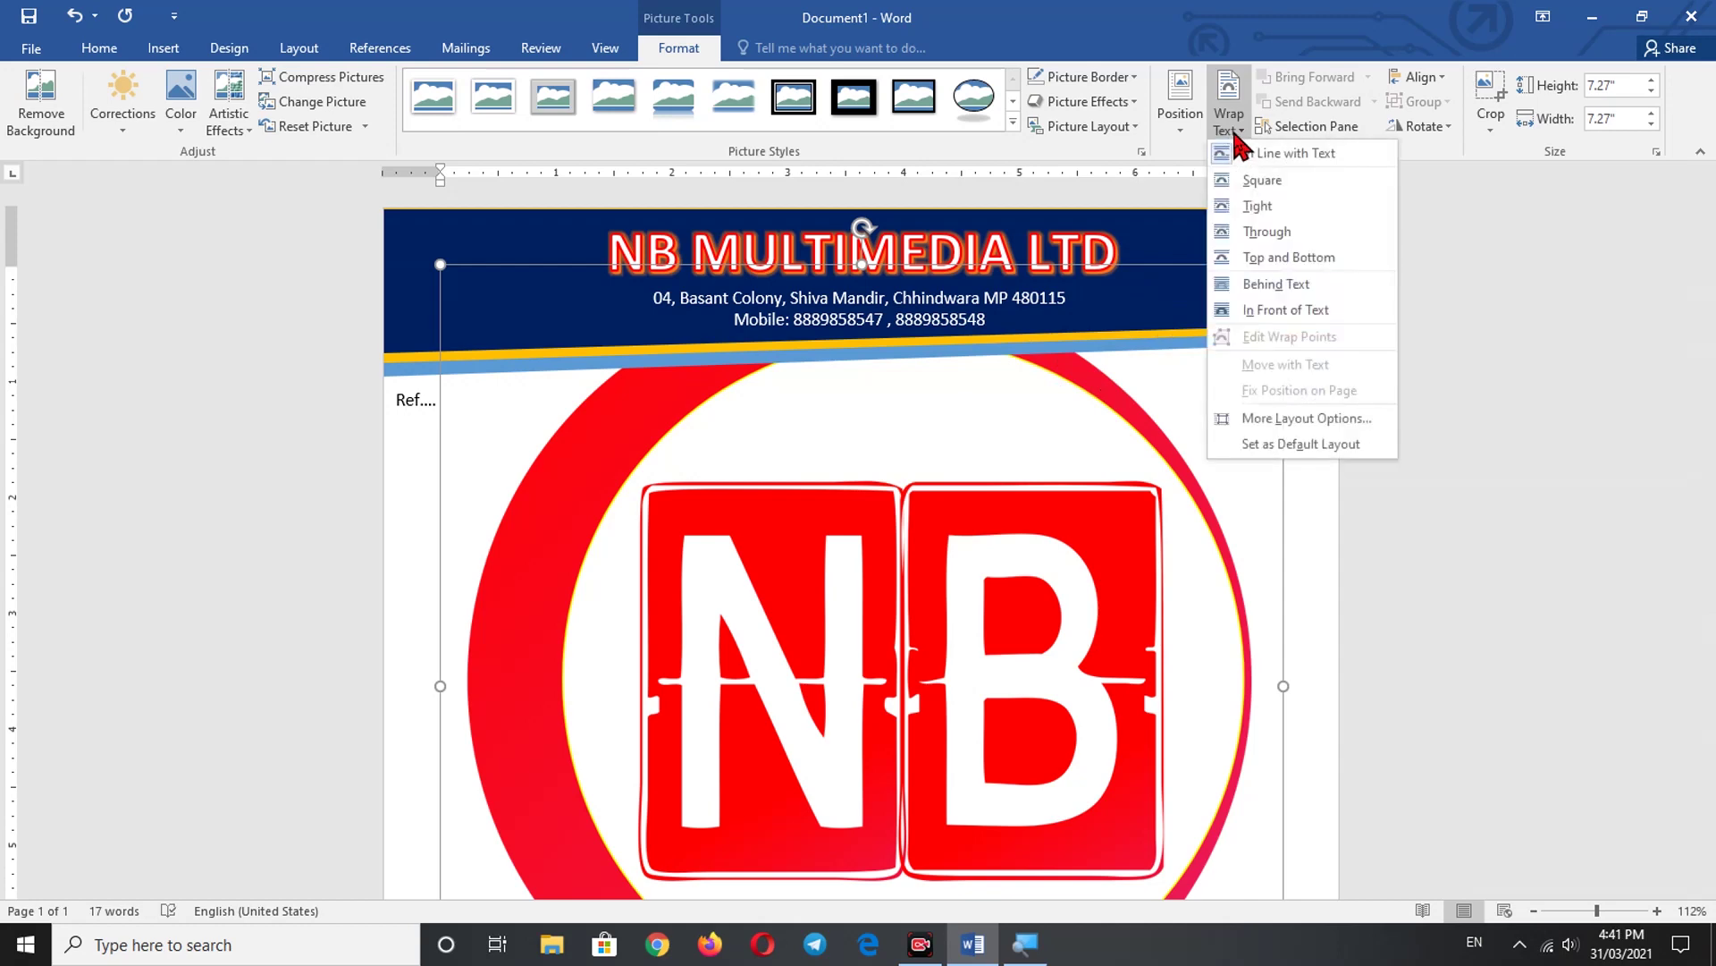
click(1251, 310)
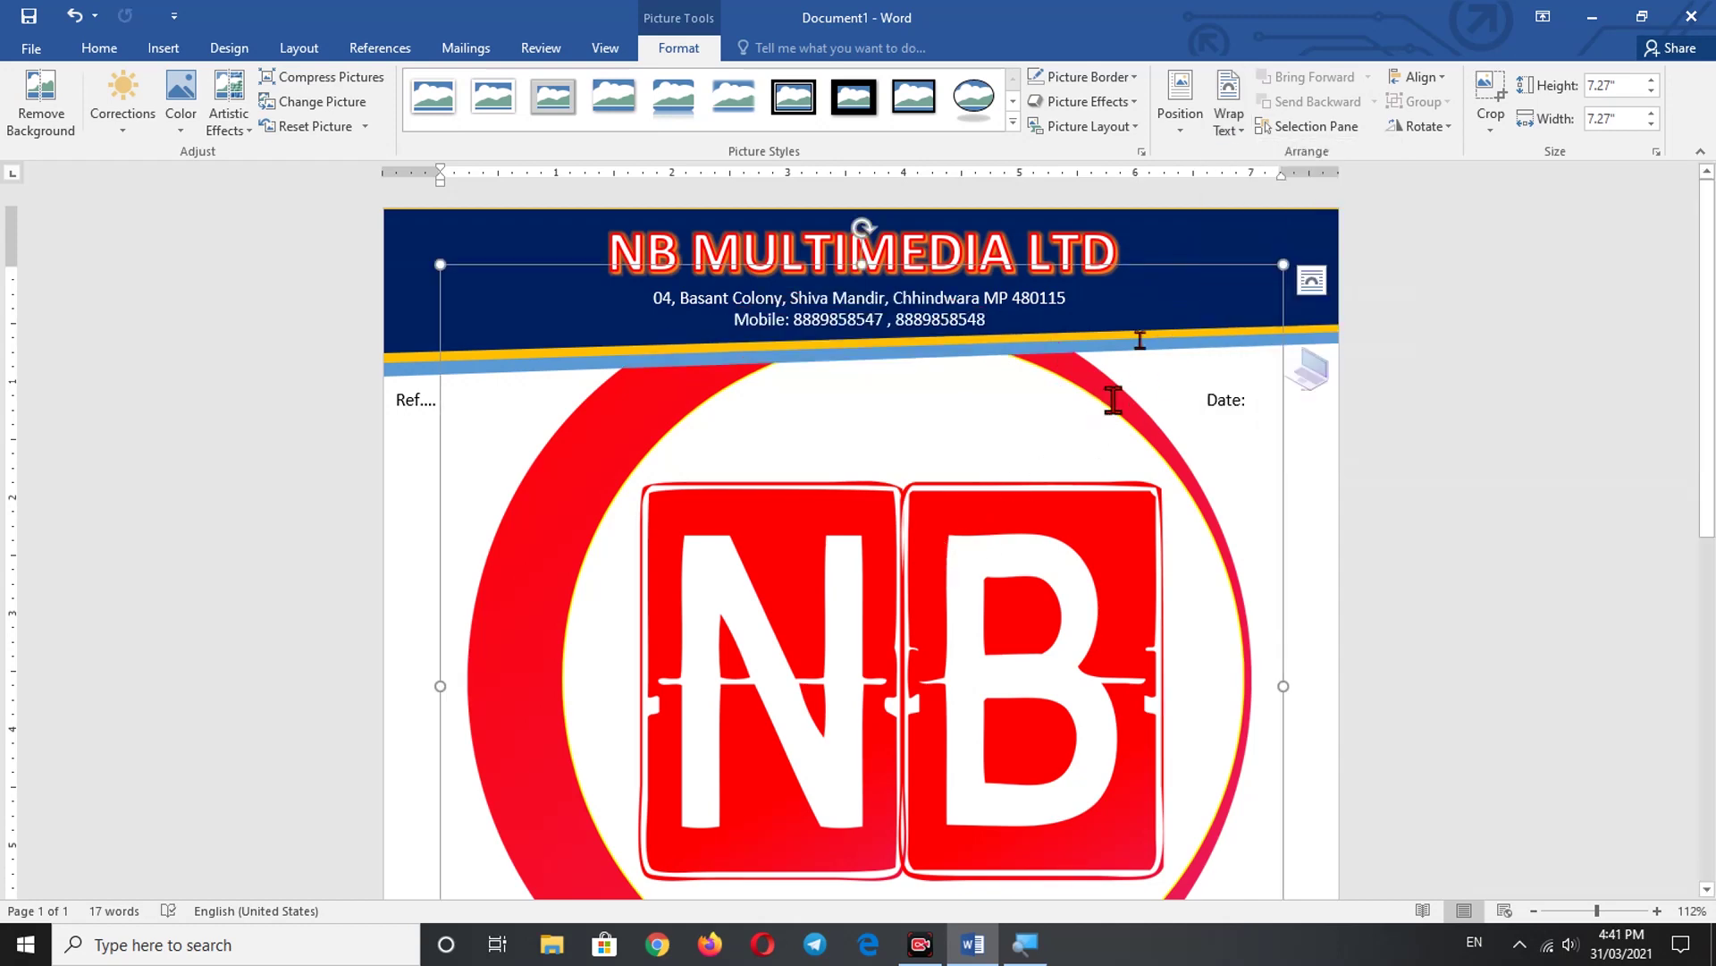
click(1231, 130)
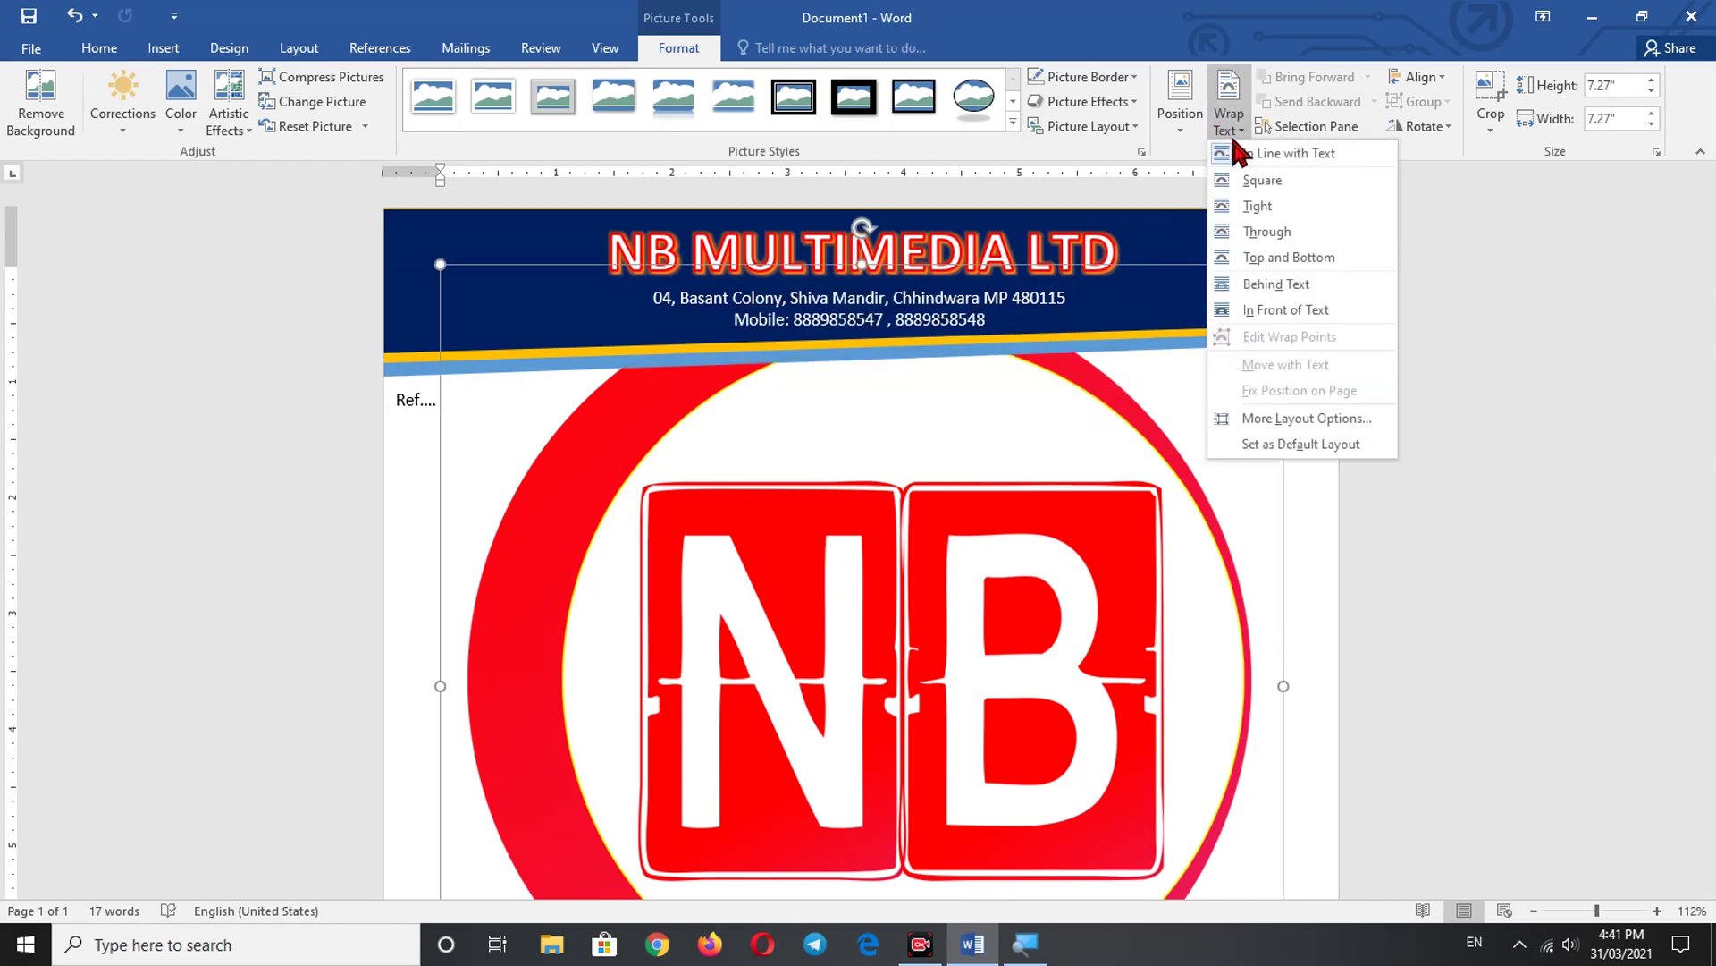
click(1269, 313)
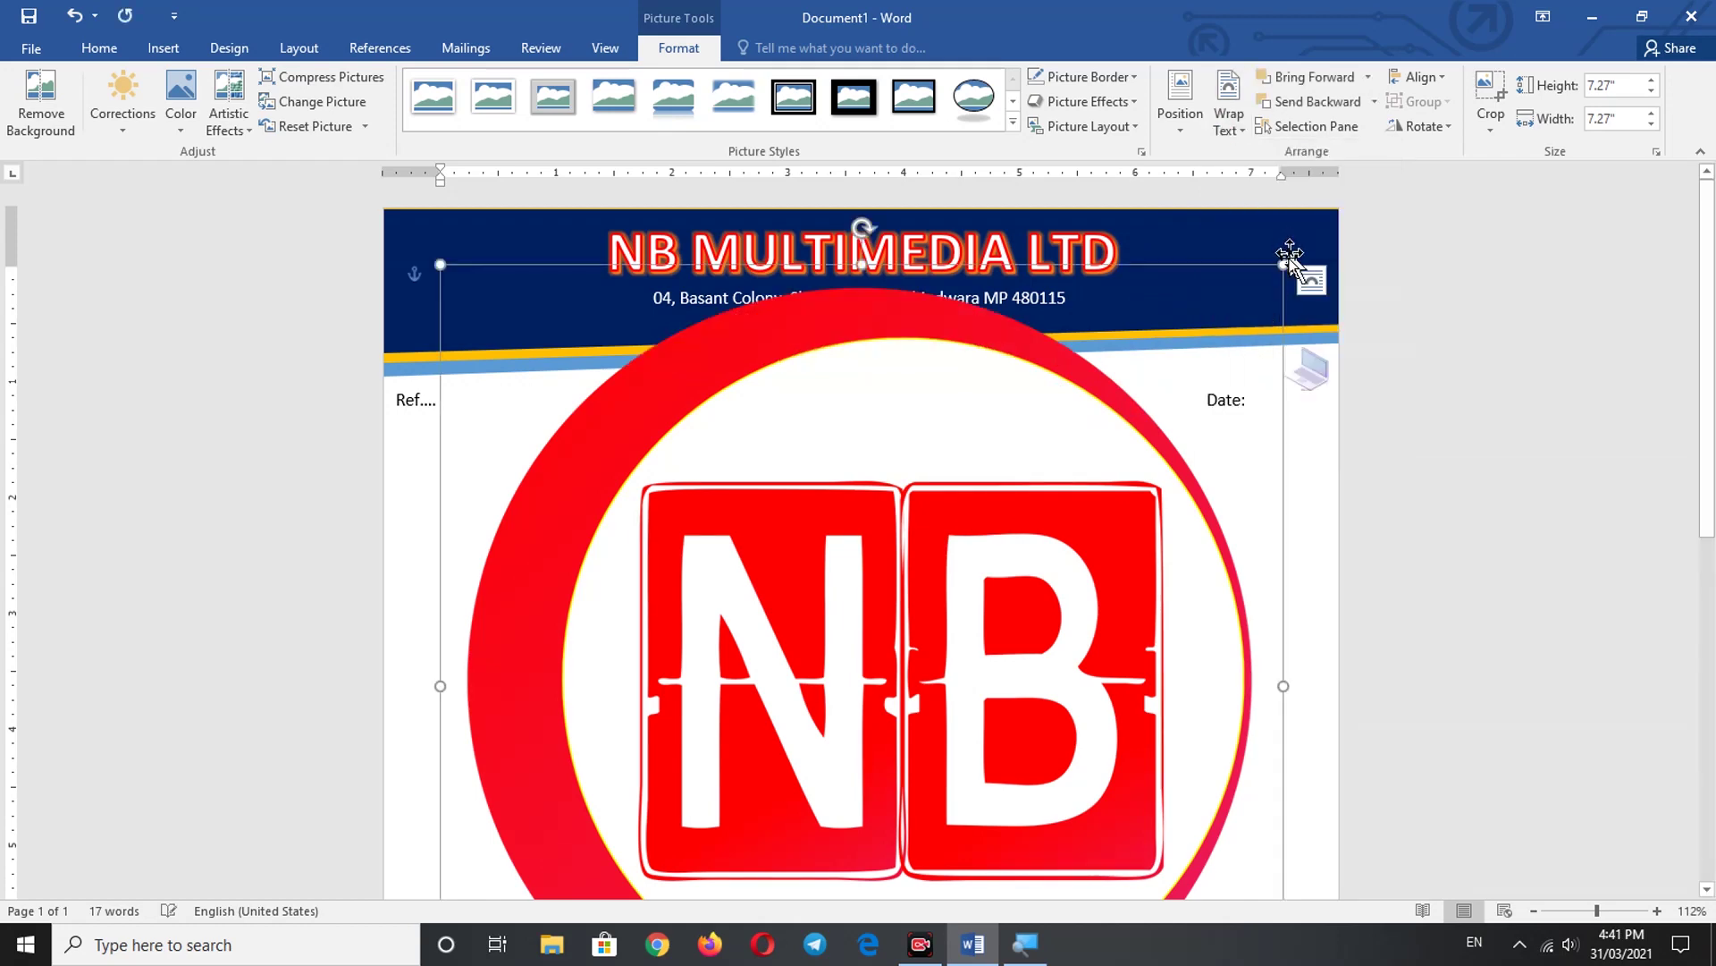
drag(1250, 284, 666, 778)
scroll(694, 533, down, 8)
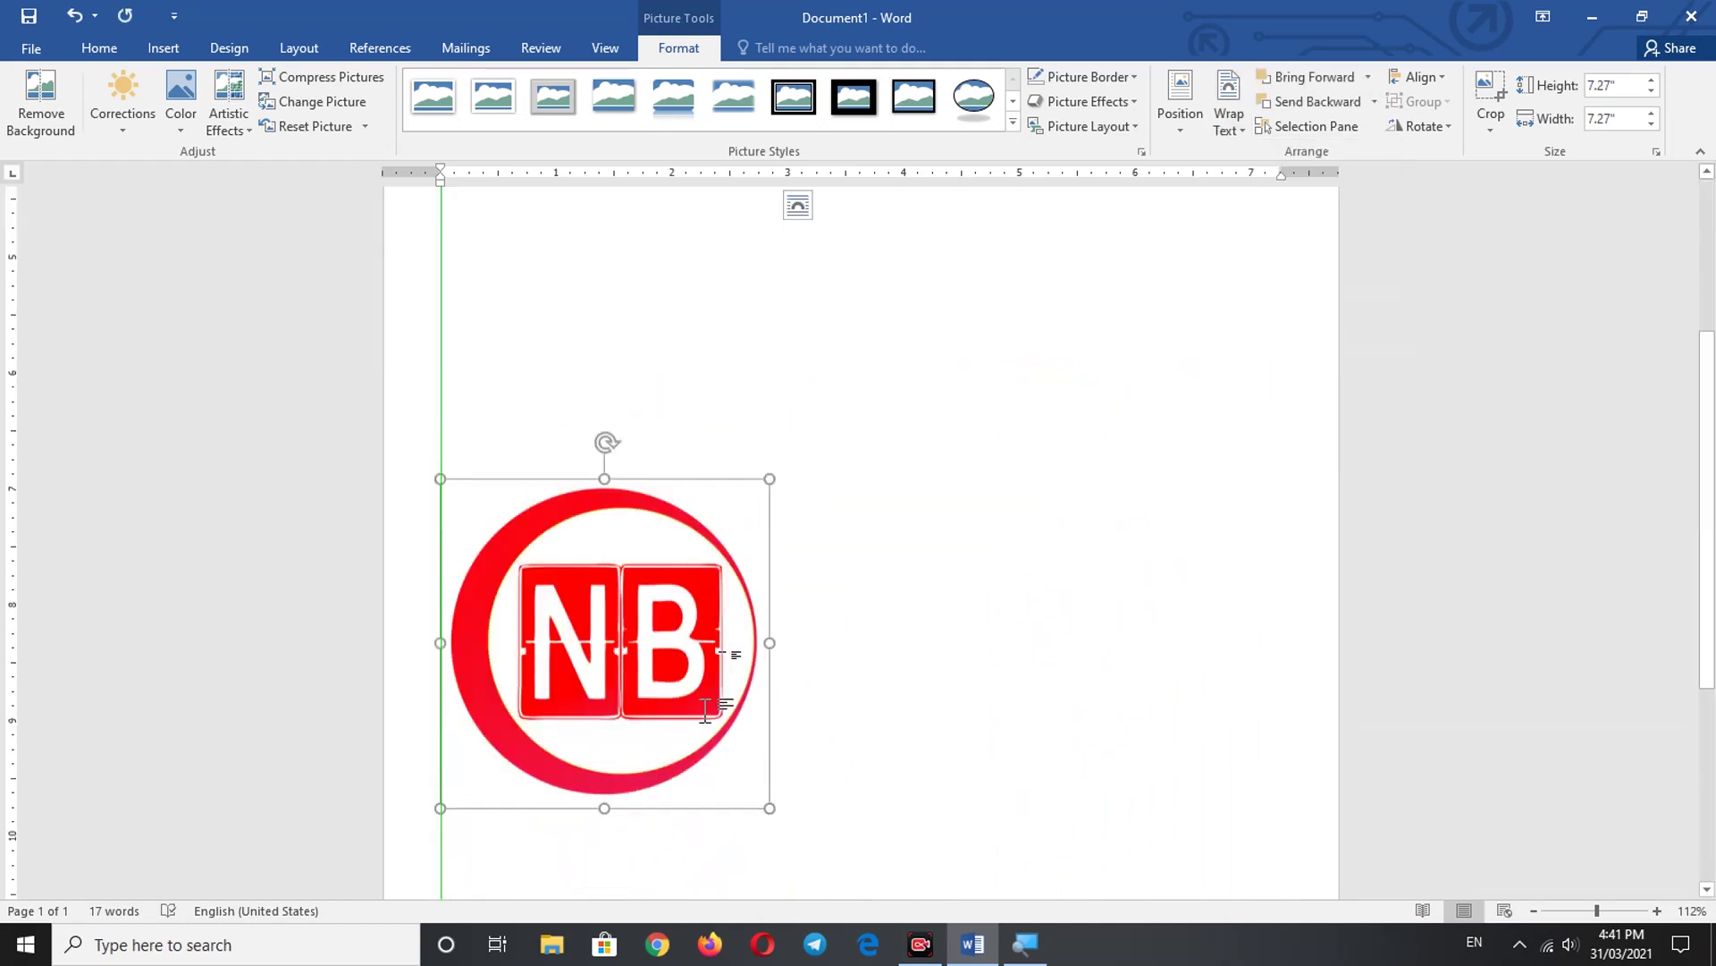
drag(629, 331, 640, 180)
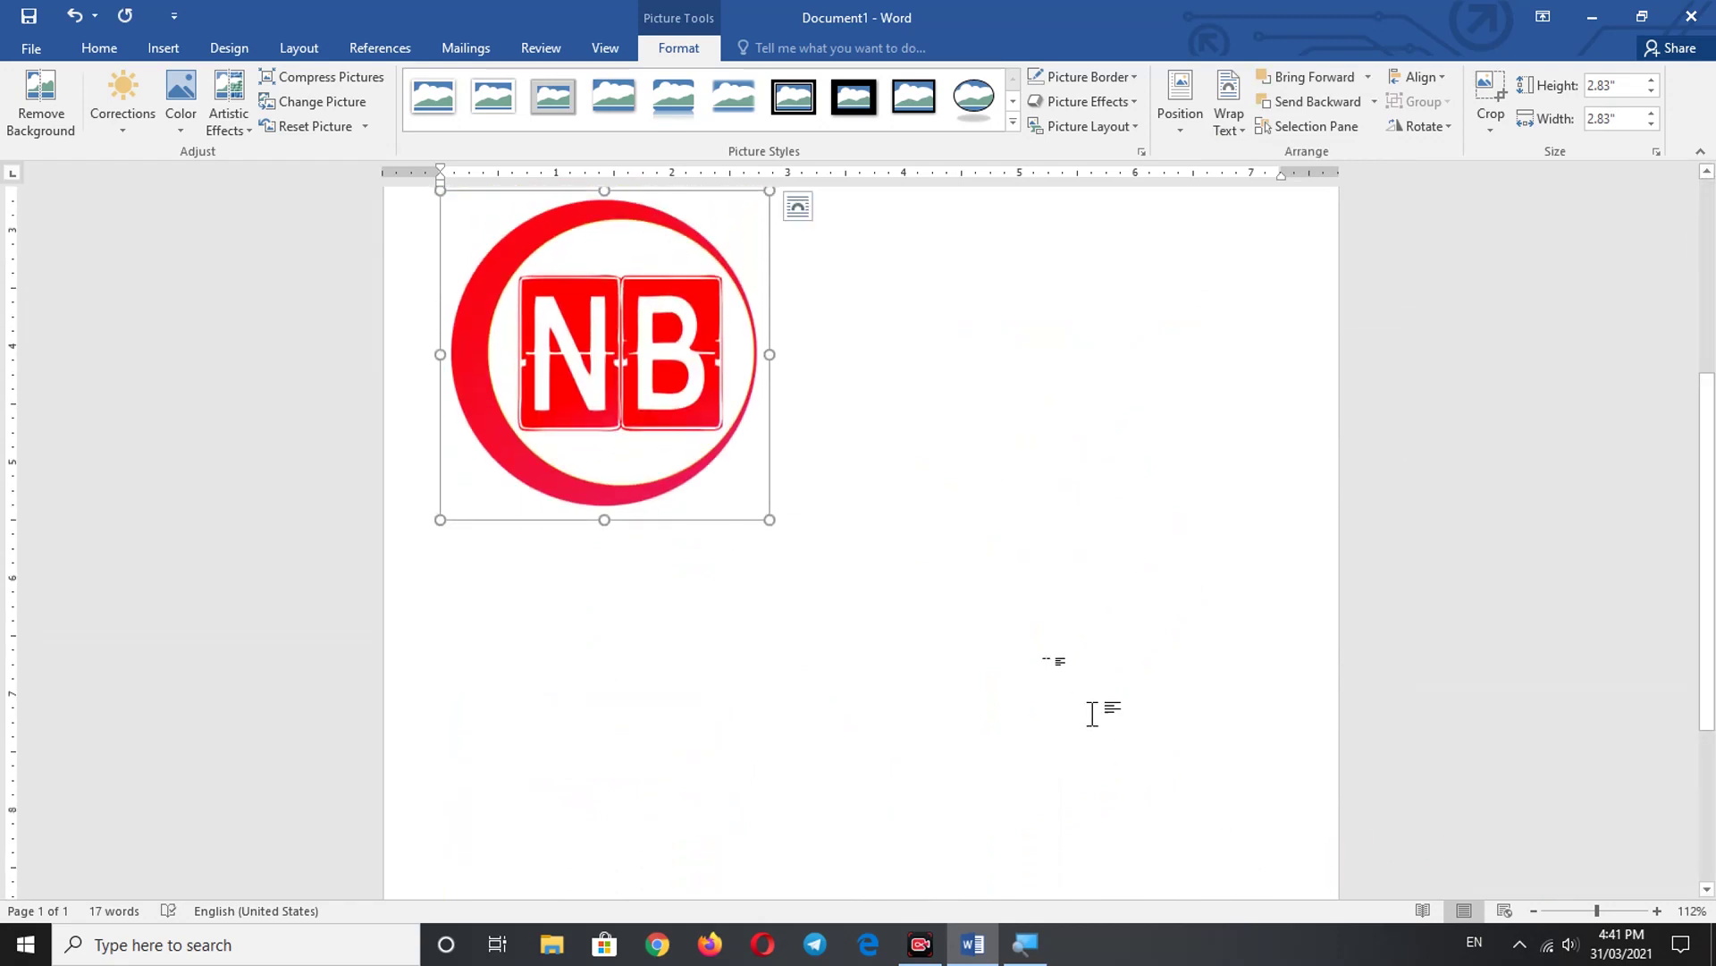
scroll(988, 613, up, 2)
scroll(989, 613, down, 4)
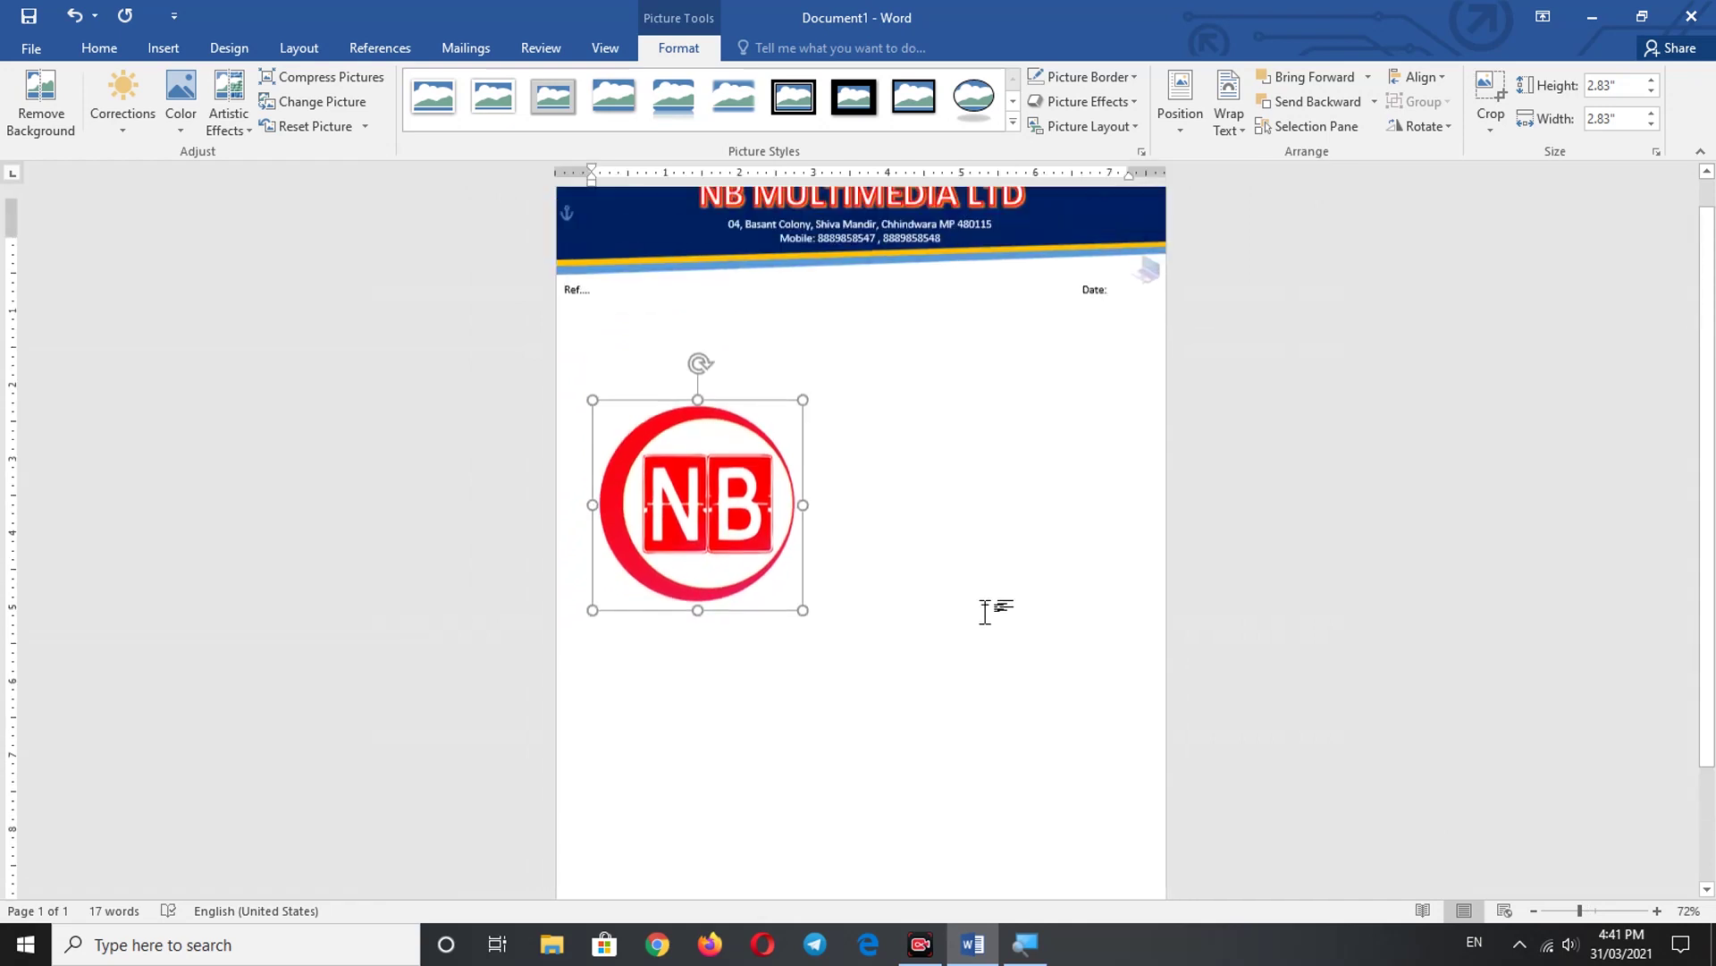
drag(720, 552, 695, 407)
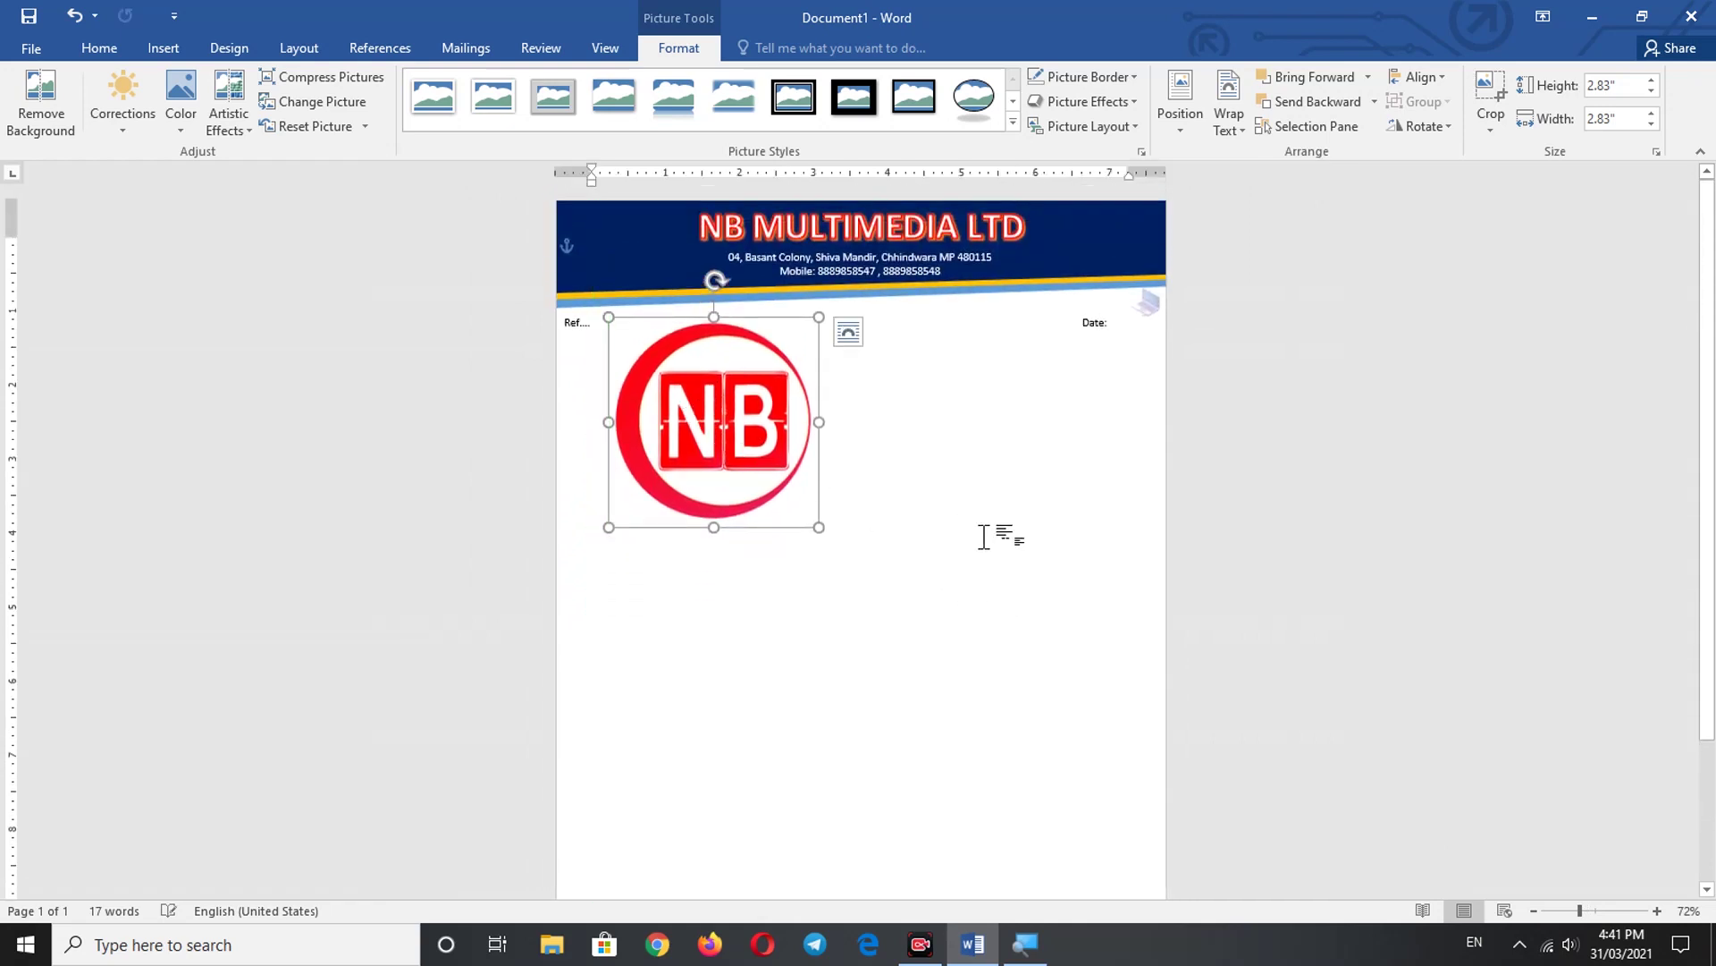
- Shrink the logo to about 0.92" and place it in the header's top-left corner
drag(818, 317, 712, 425)
ctrl+scroll(847, 482, up, 5)
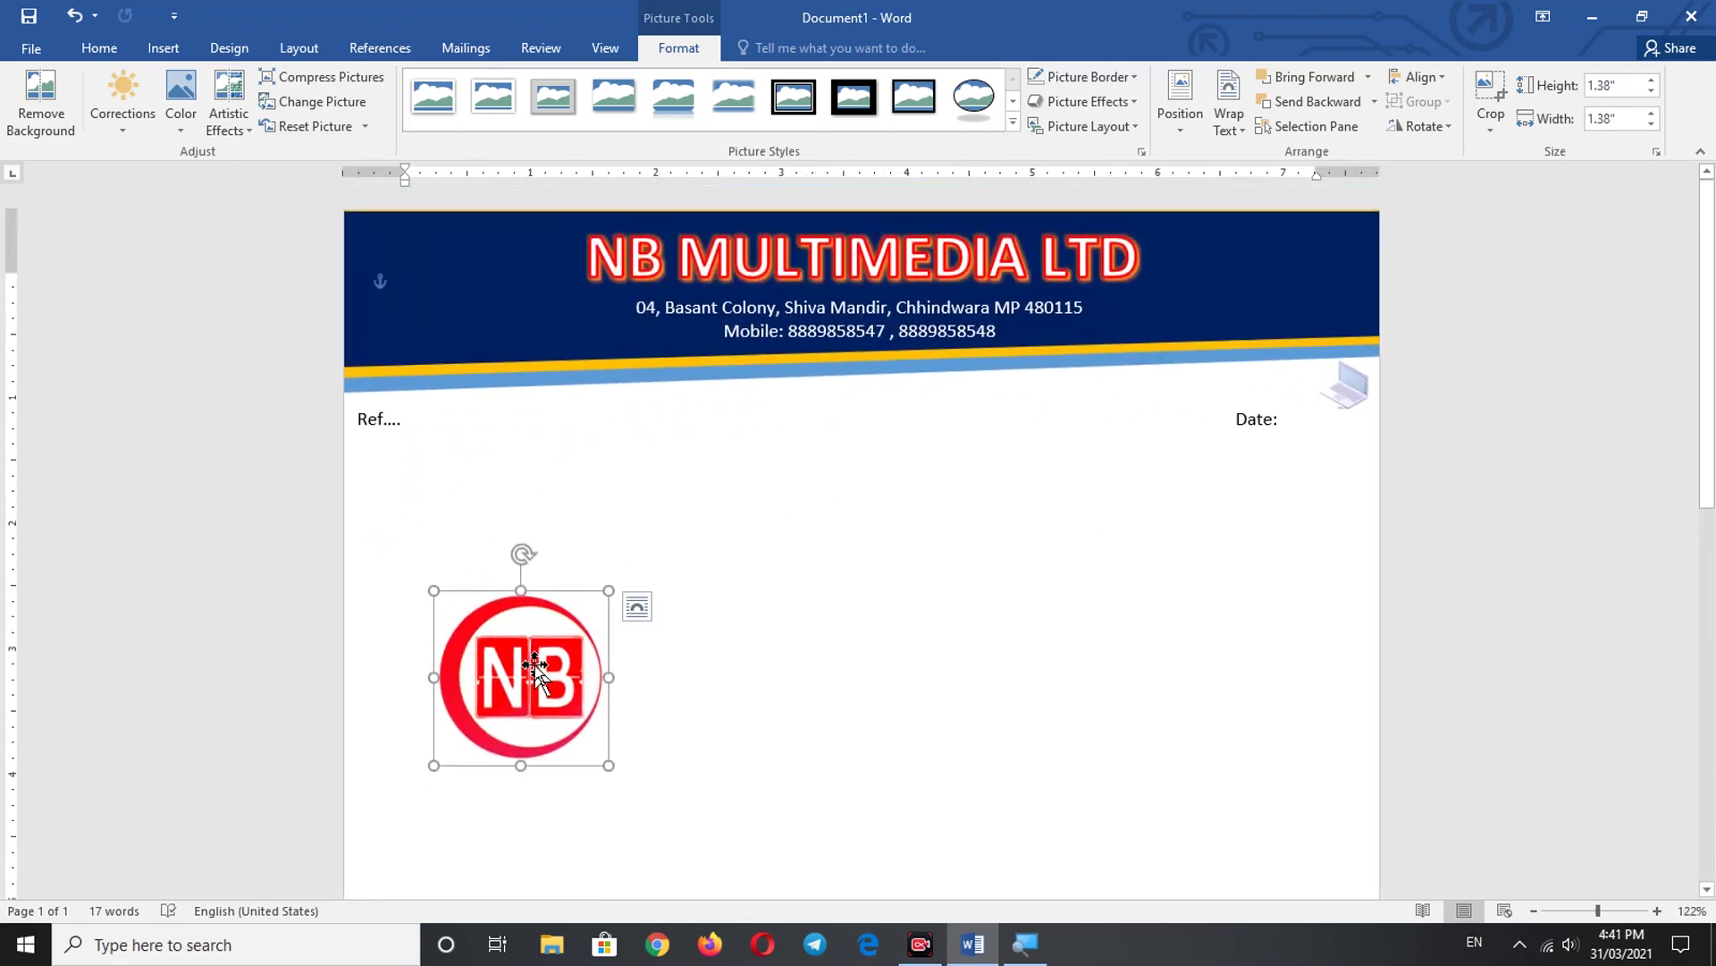
drag(523, 622, 493, 302)
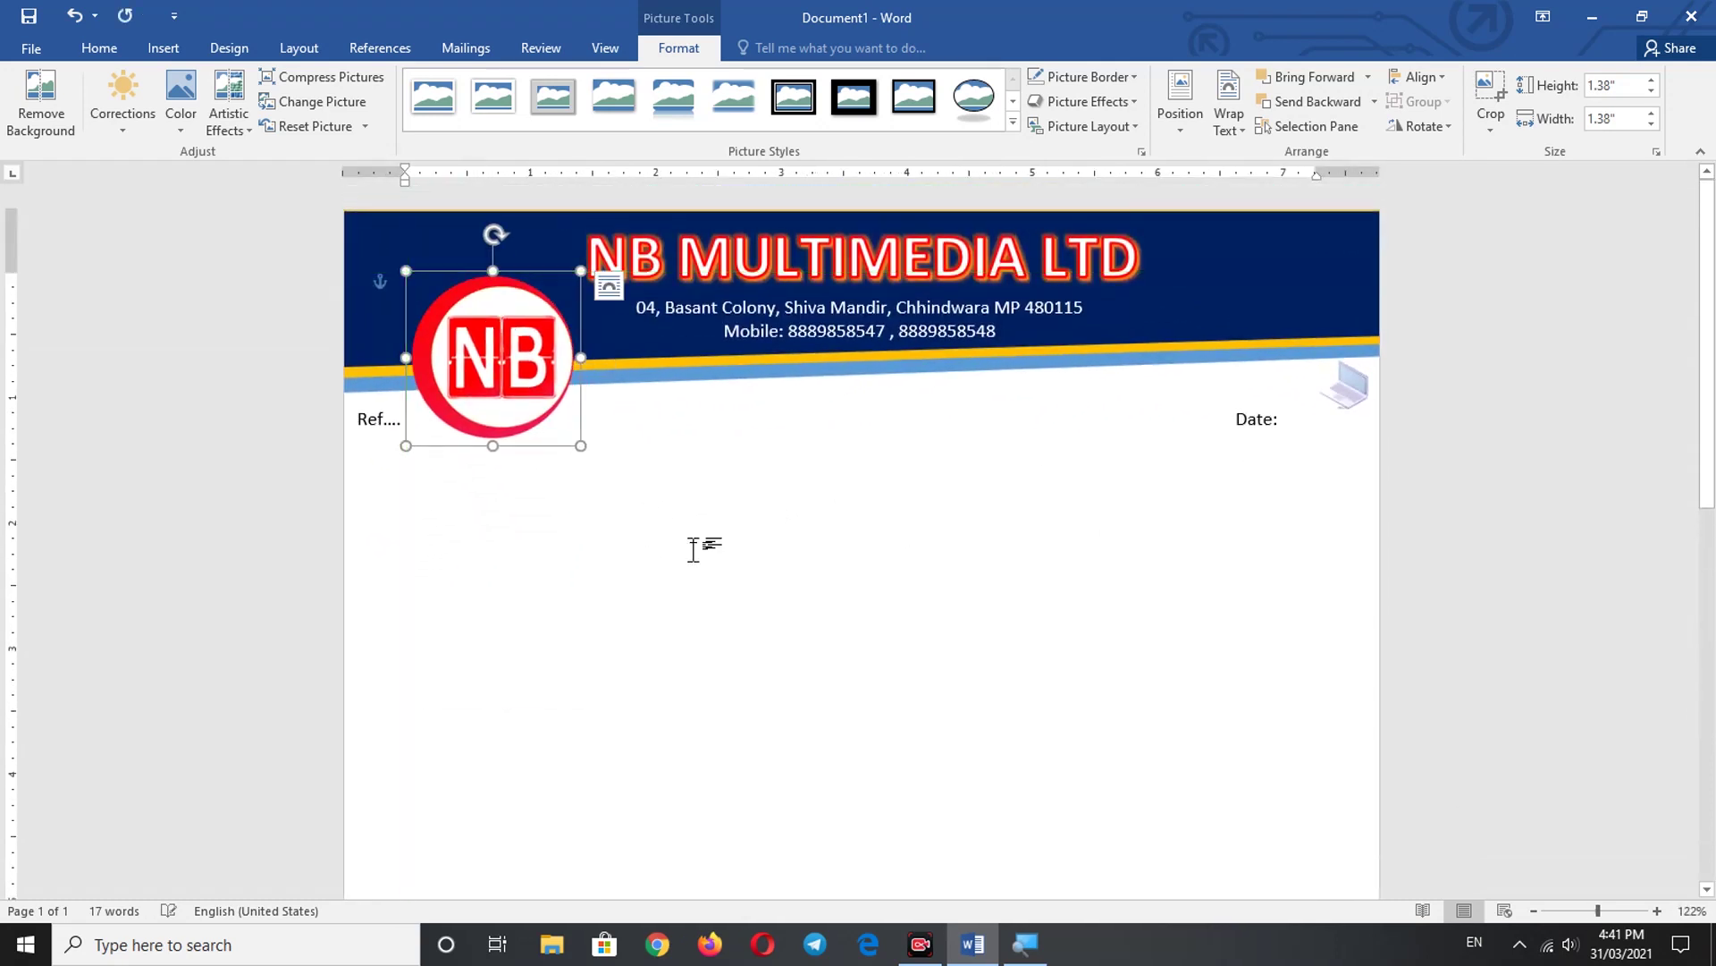
ctrl+scroll(694, 547, up, 3)
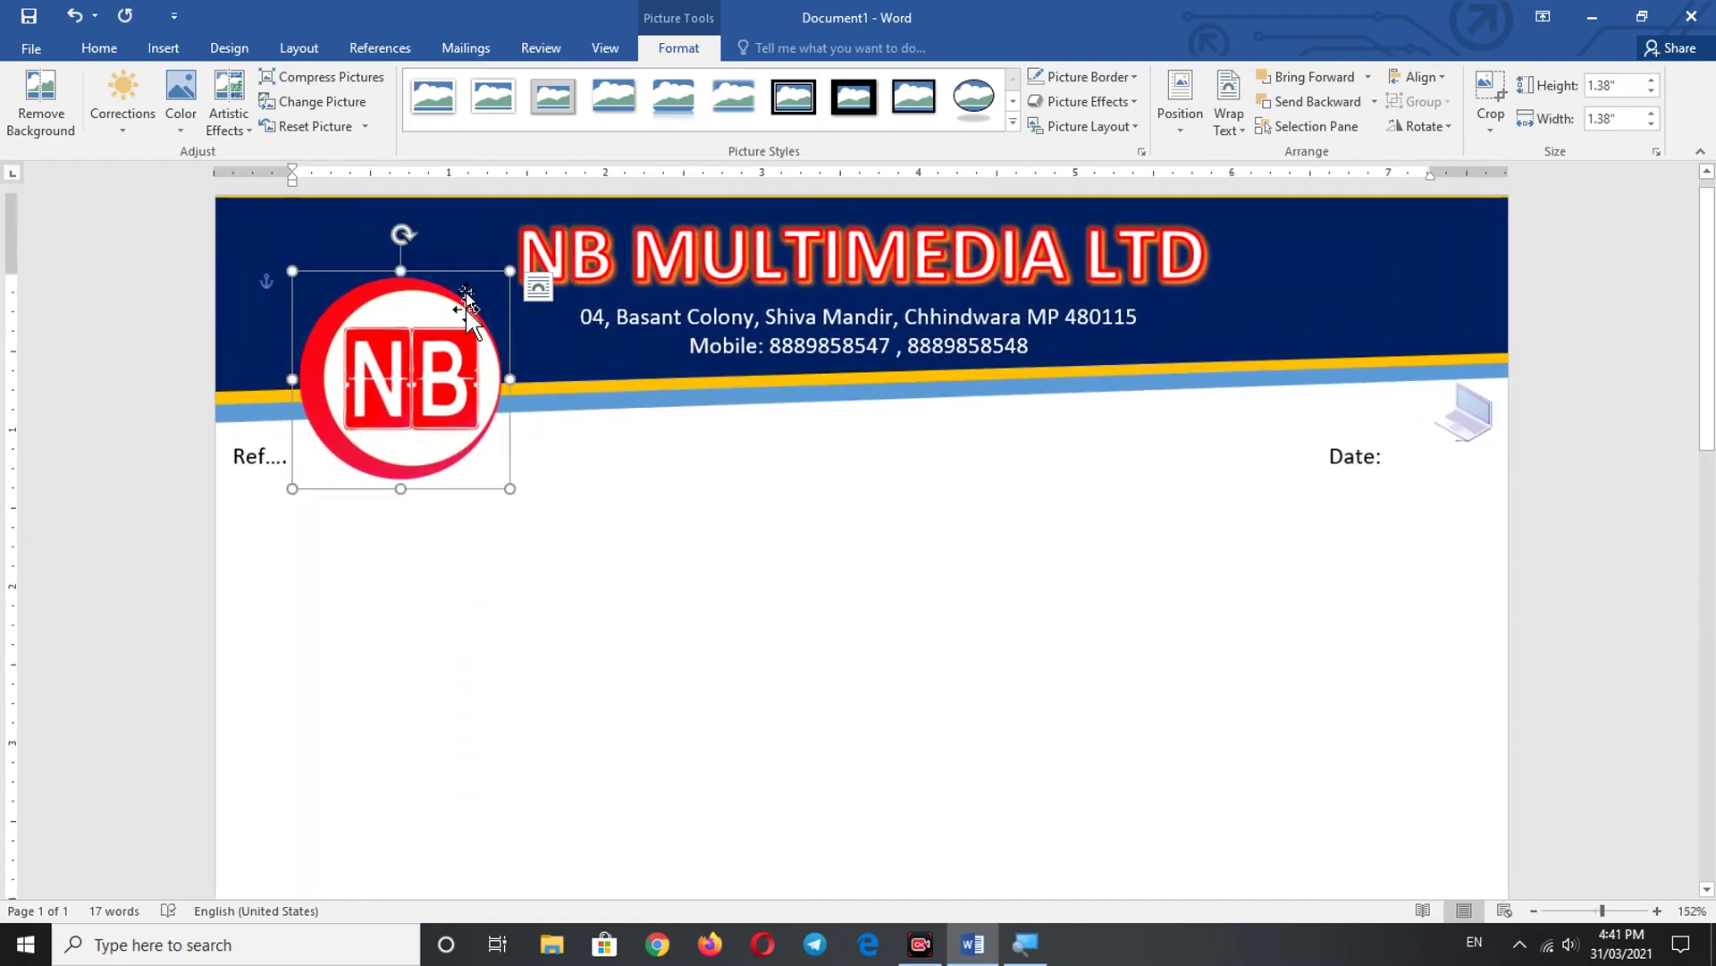
drag(510, 271, 437, 343)
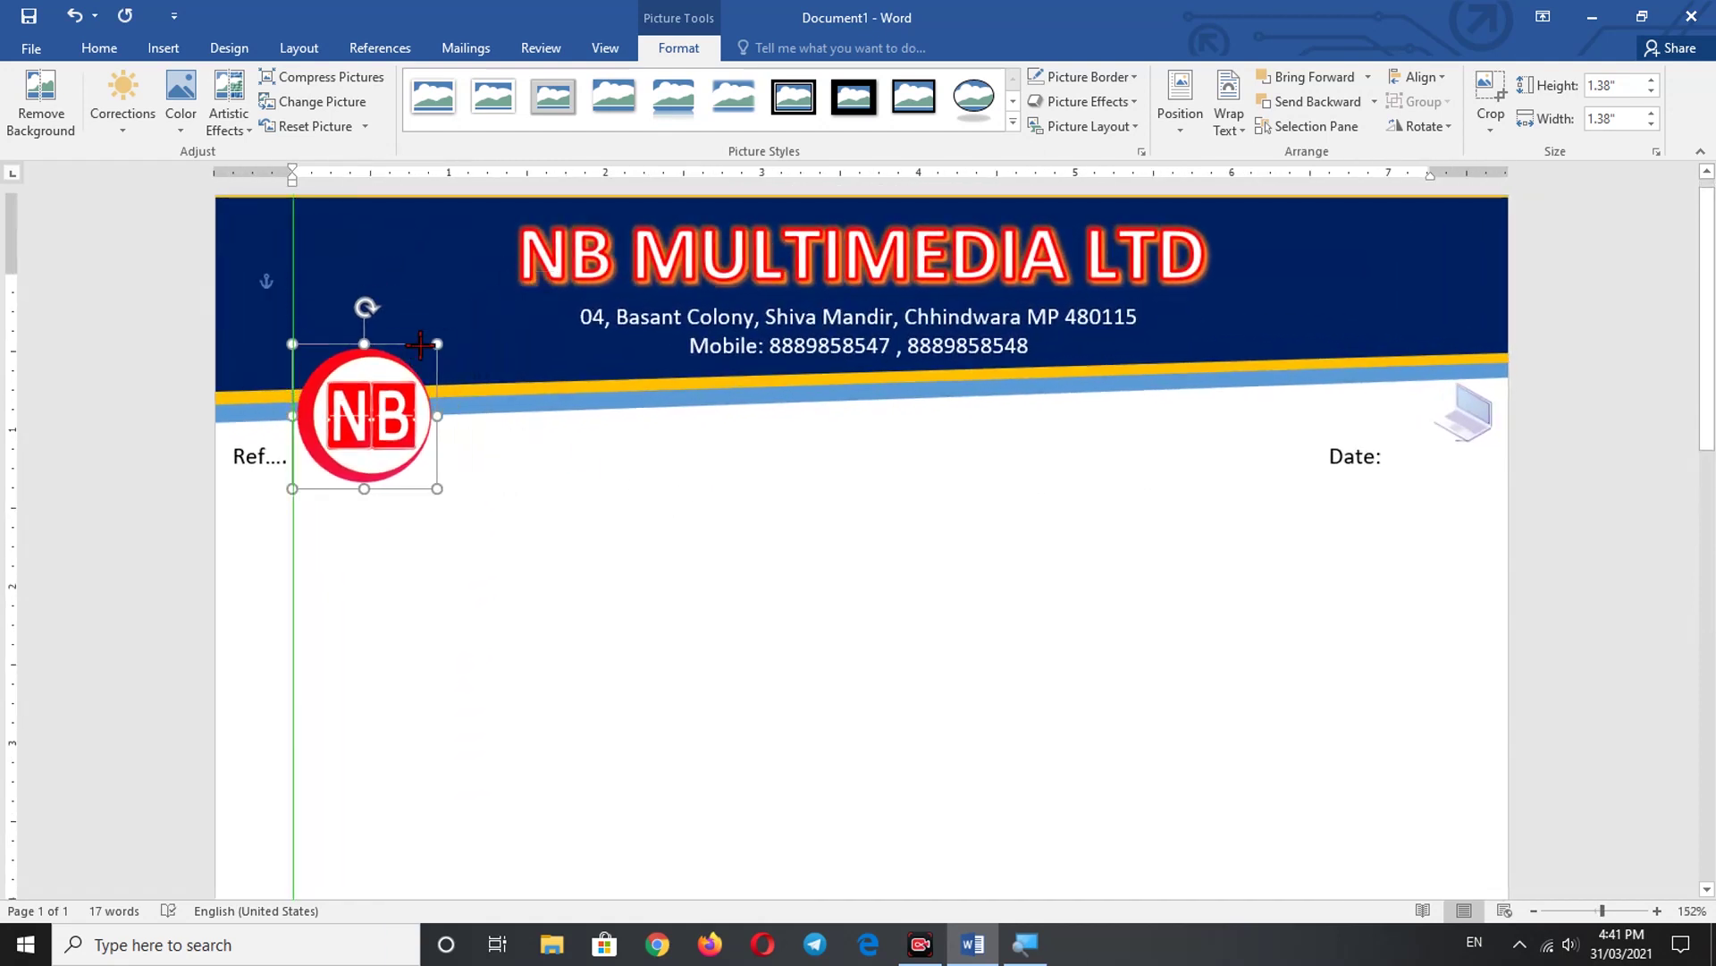
drag(374, 418, 371, 308)
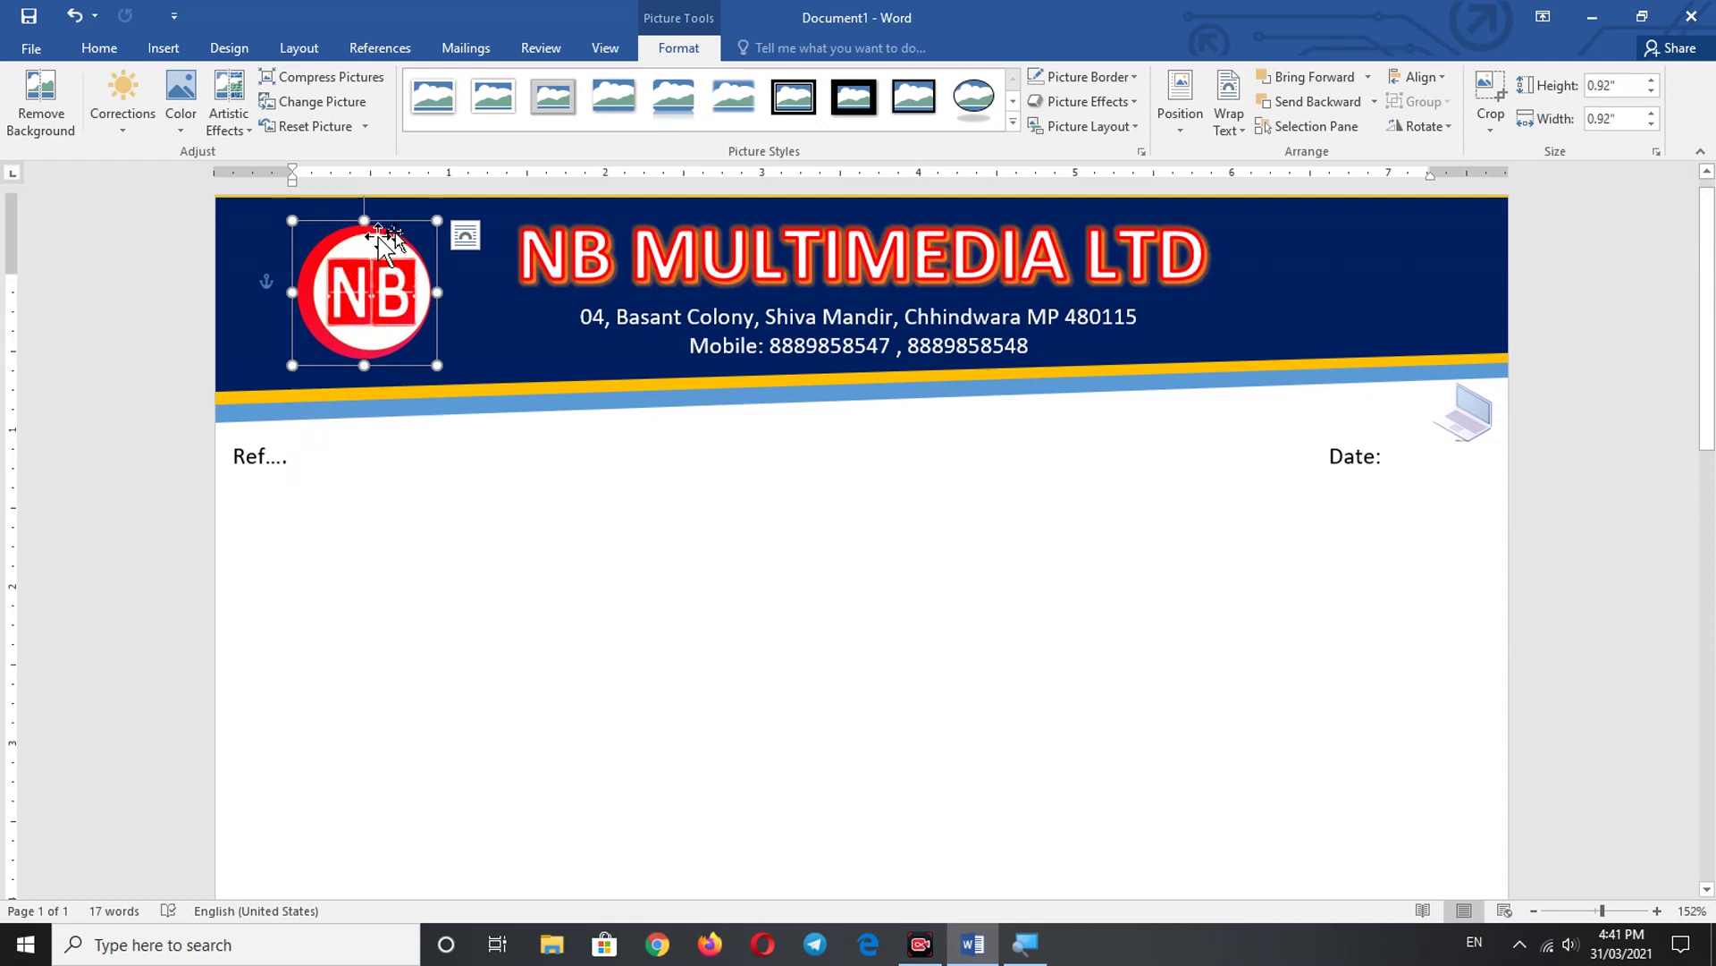
click(1134, 102)
mouse_move(1127, 287)
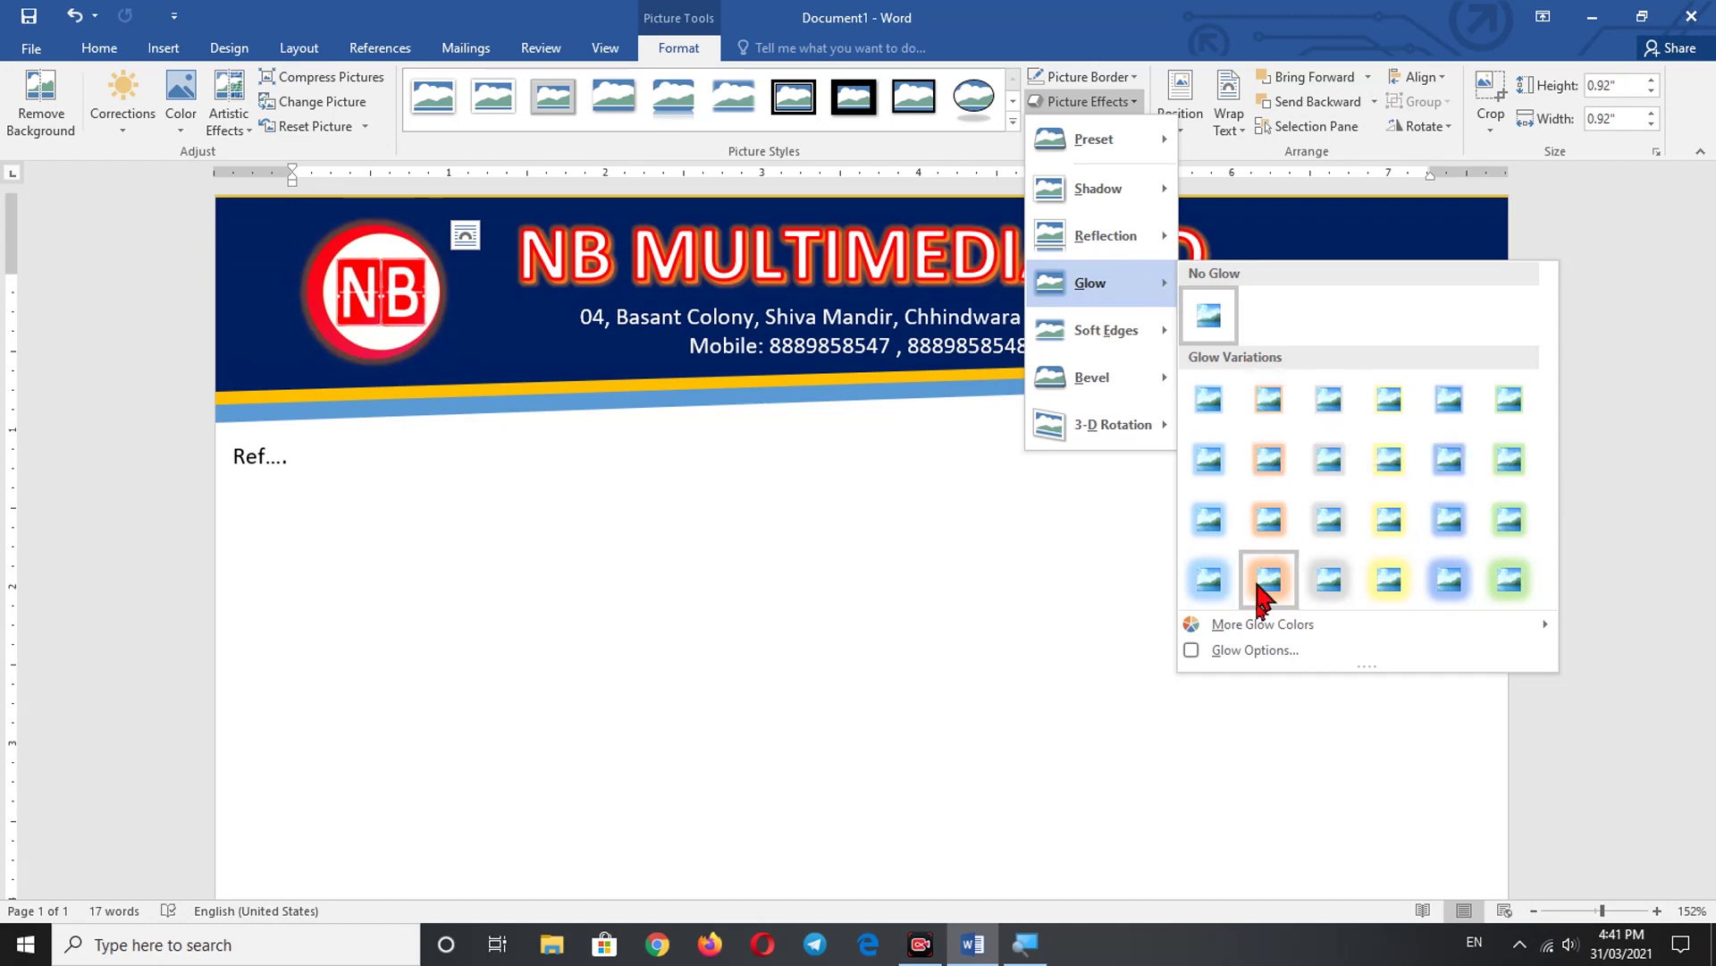
mouse_move(1220, 628)
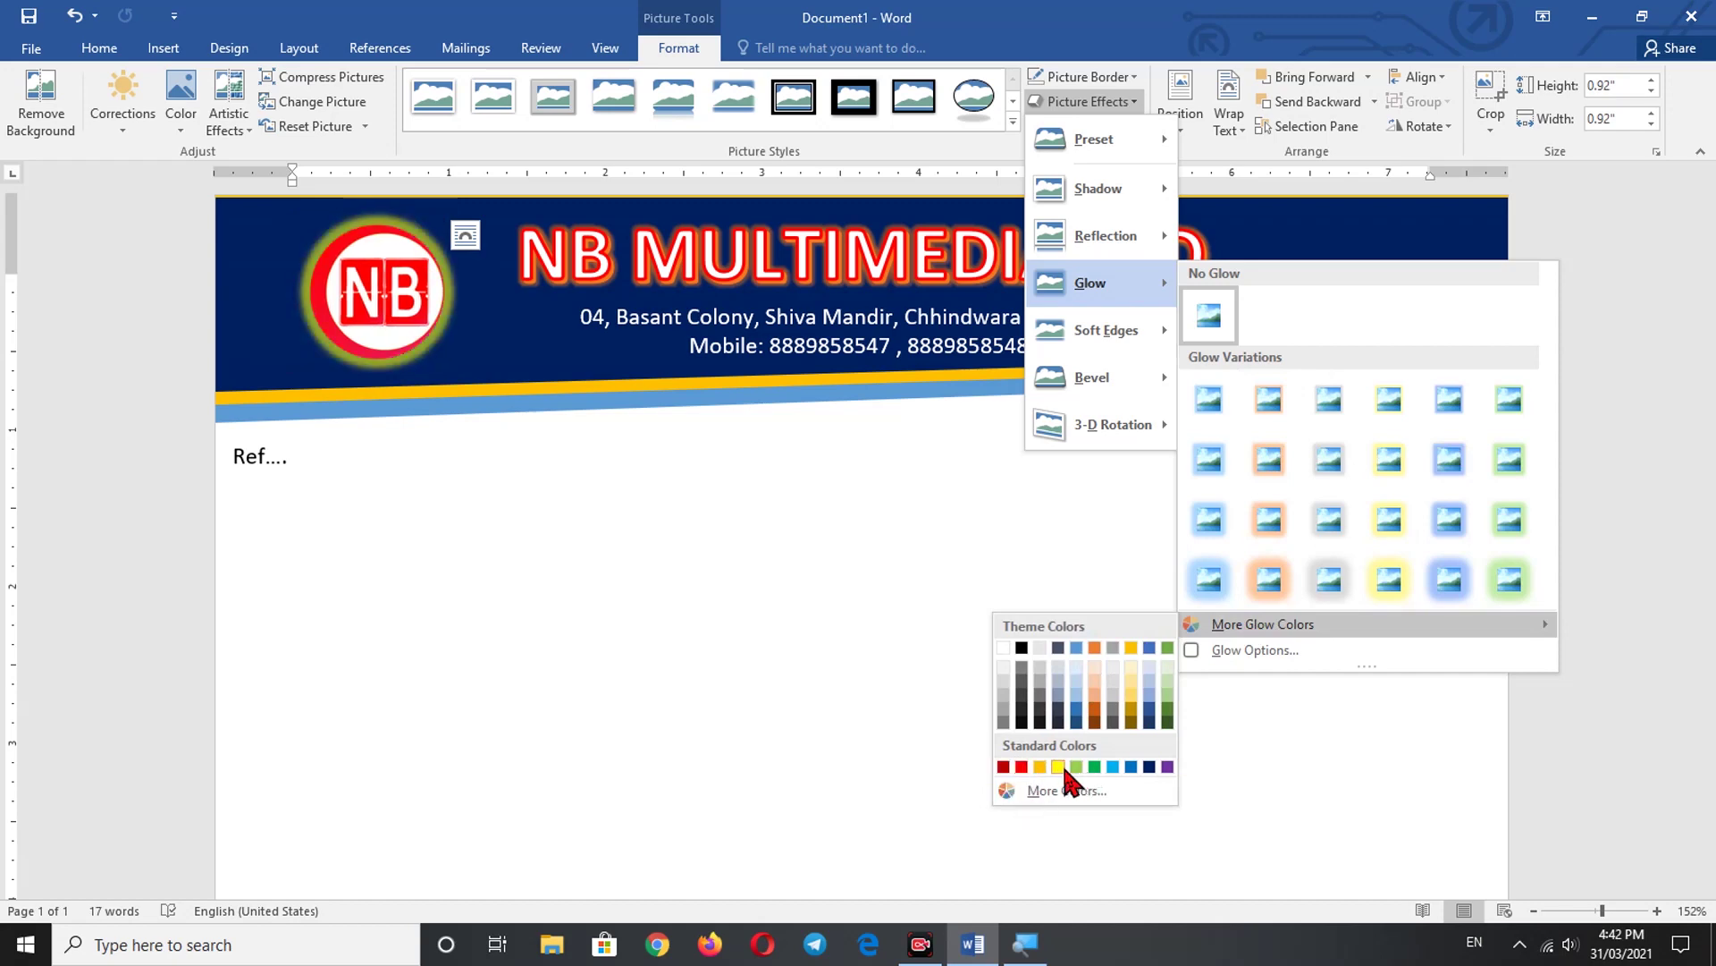
click(1271, 404)
click(899, 534)
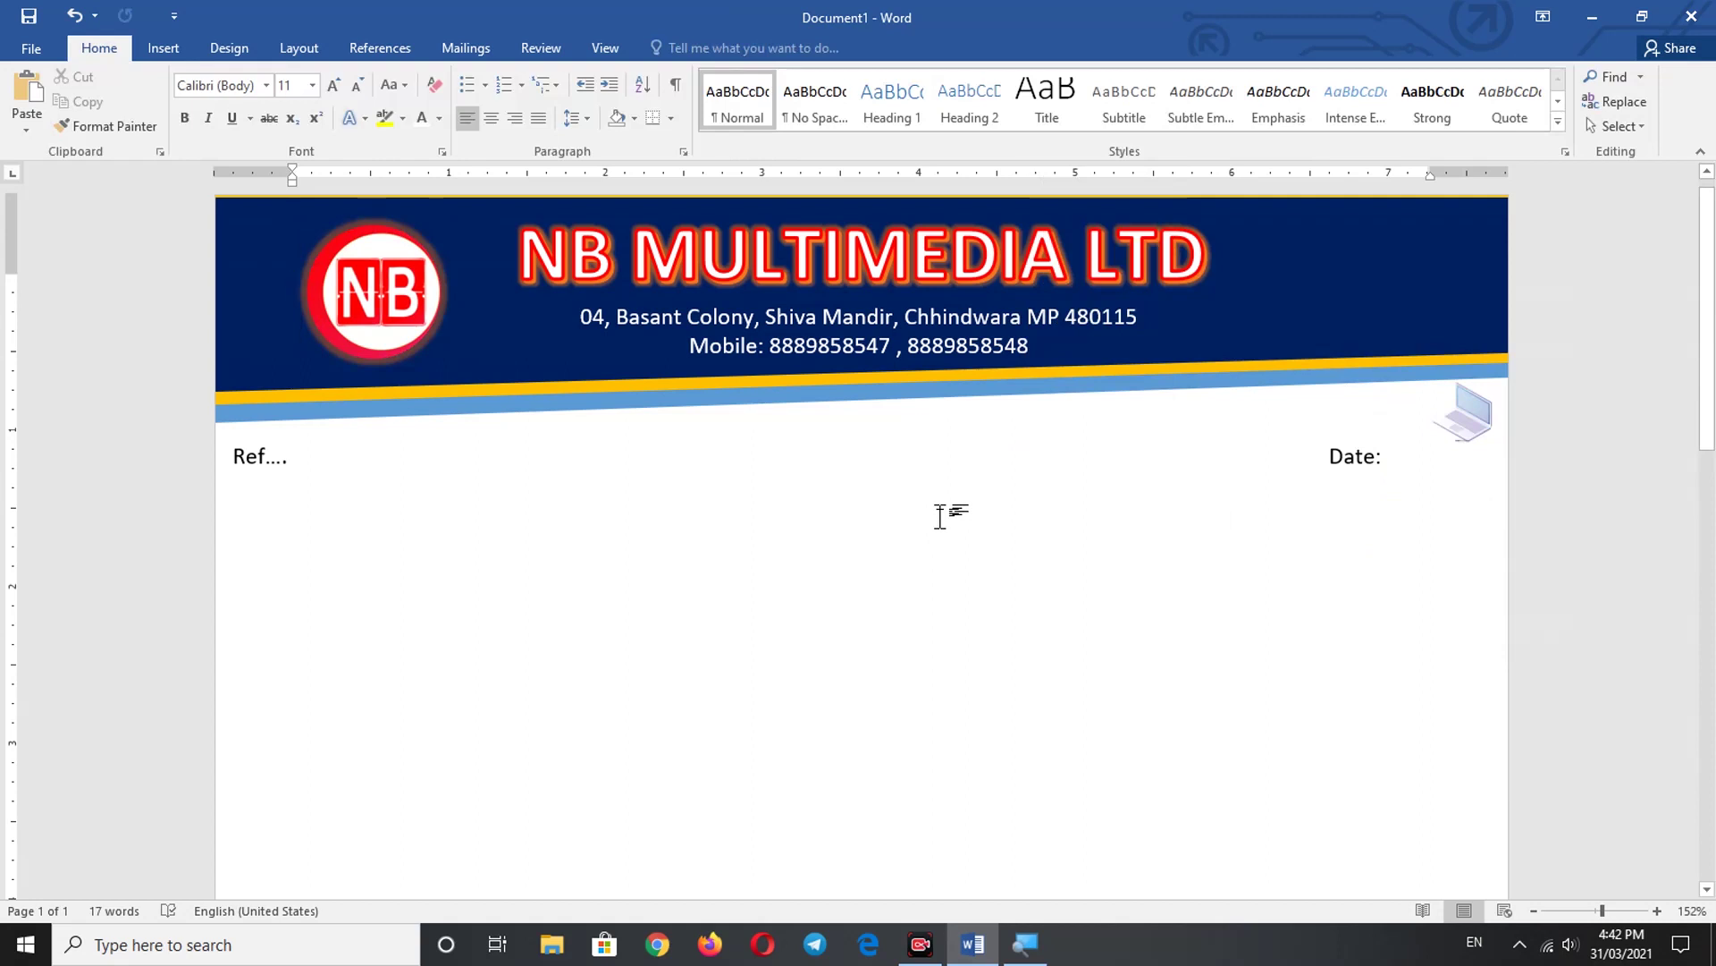
ctrl+scroll(940, 517, down, 7)
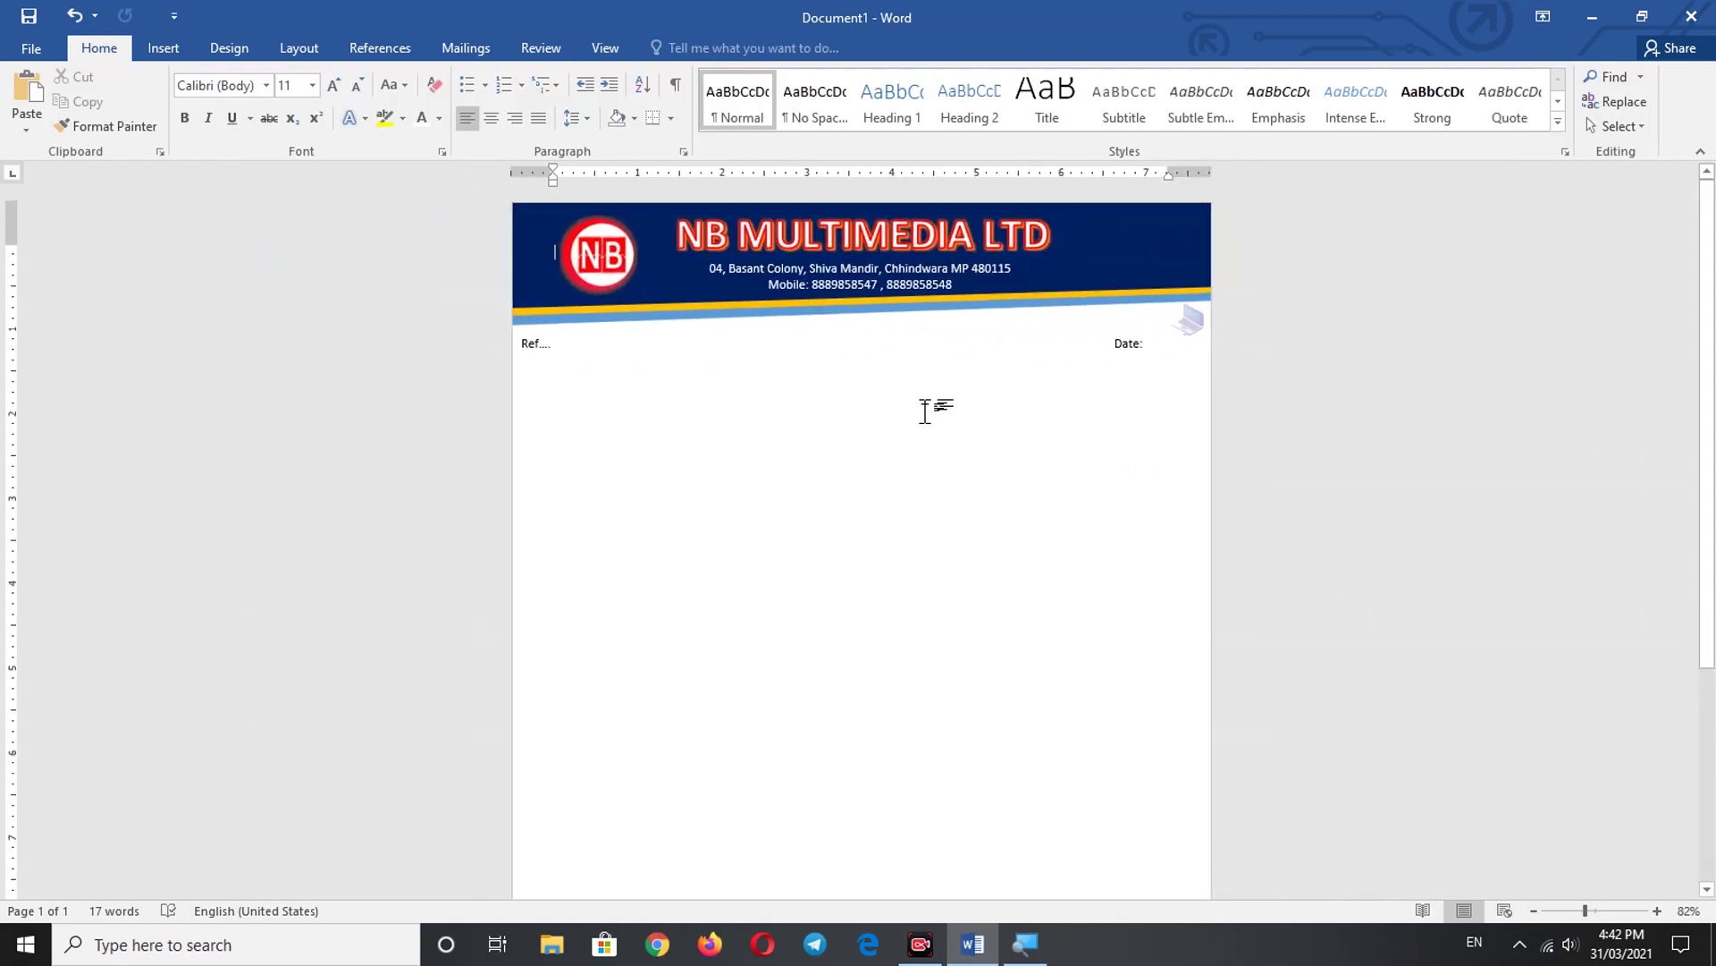
ctrl+scroll(904, 421, up, 2)
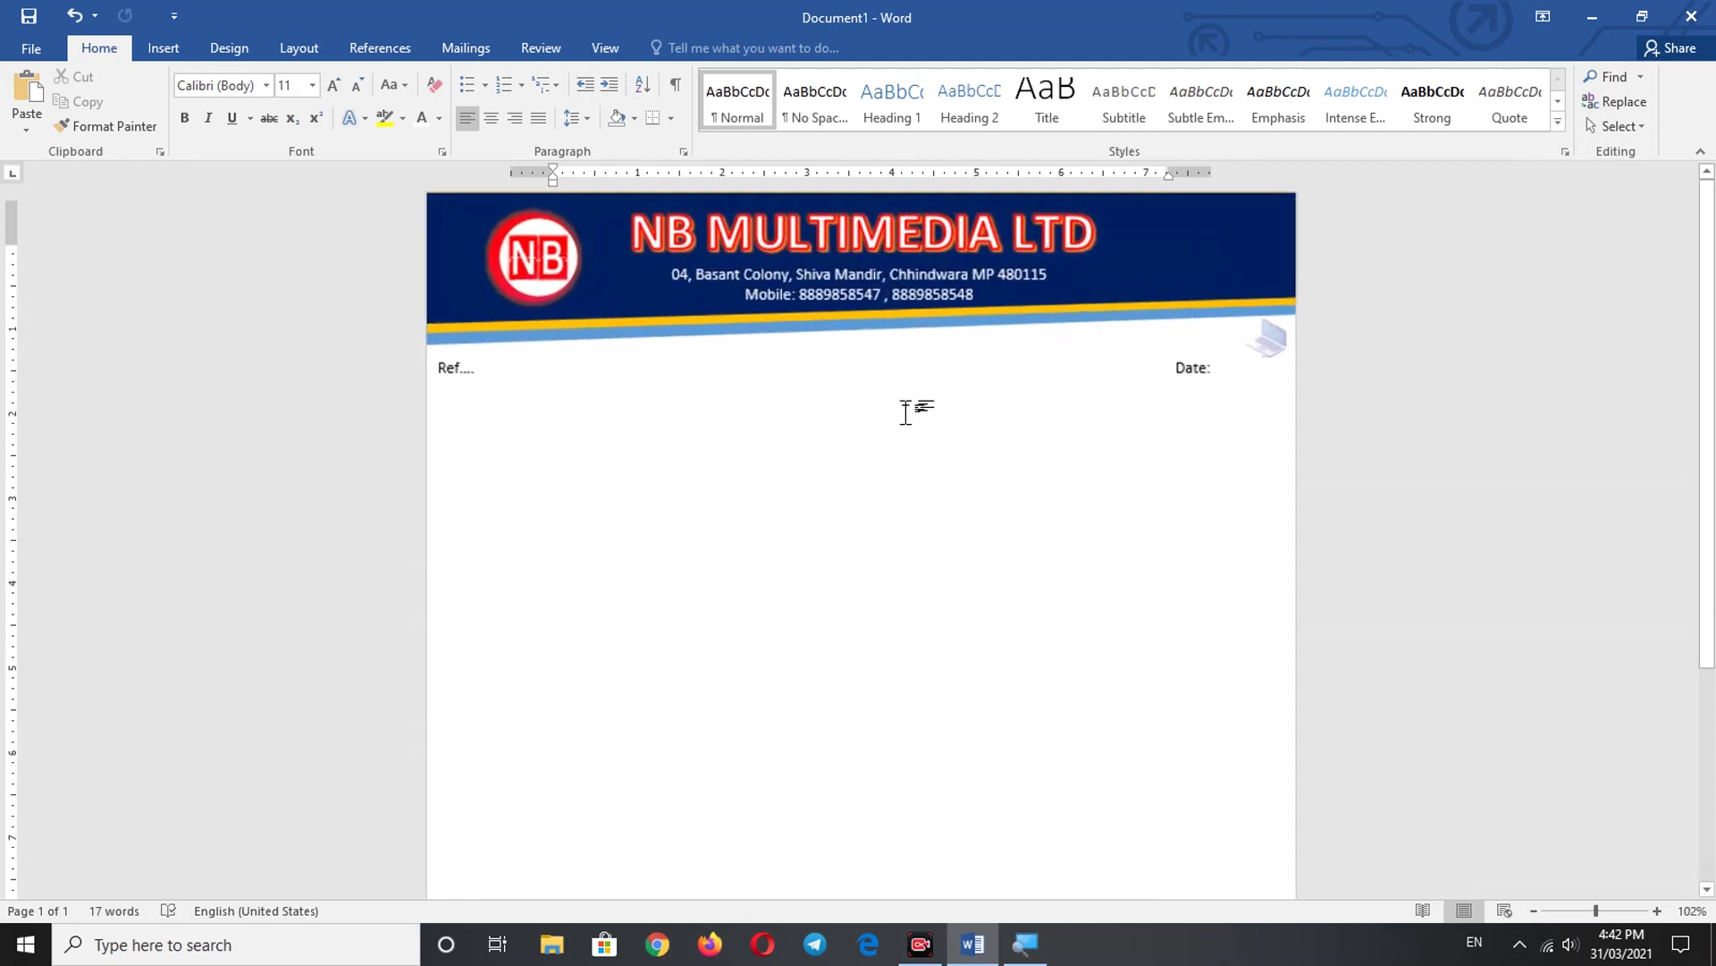
- Open the Custom Watermark settings from the Design tab's Watermark menu
click(153, 49)
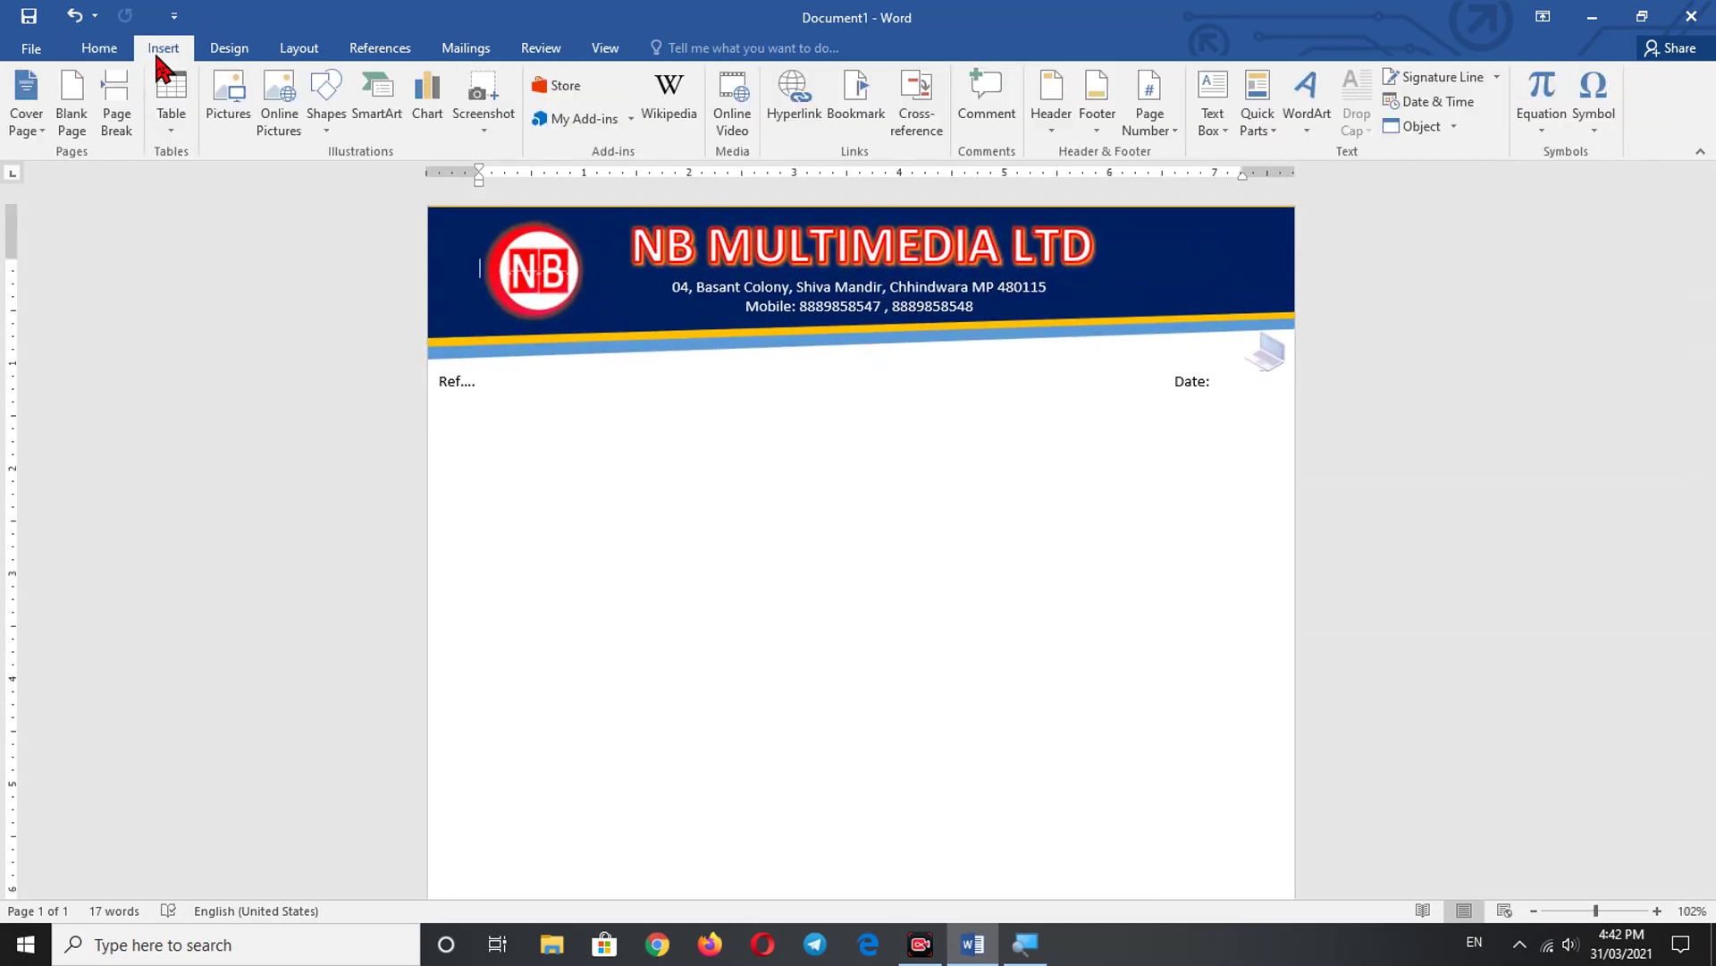
click(227, 47)
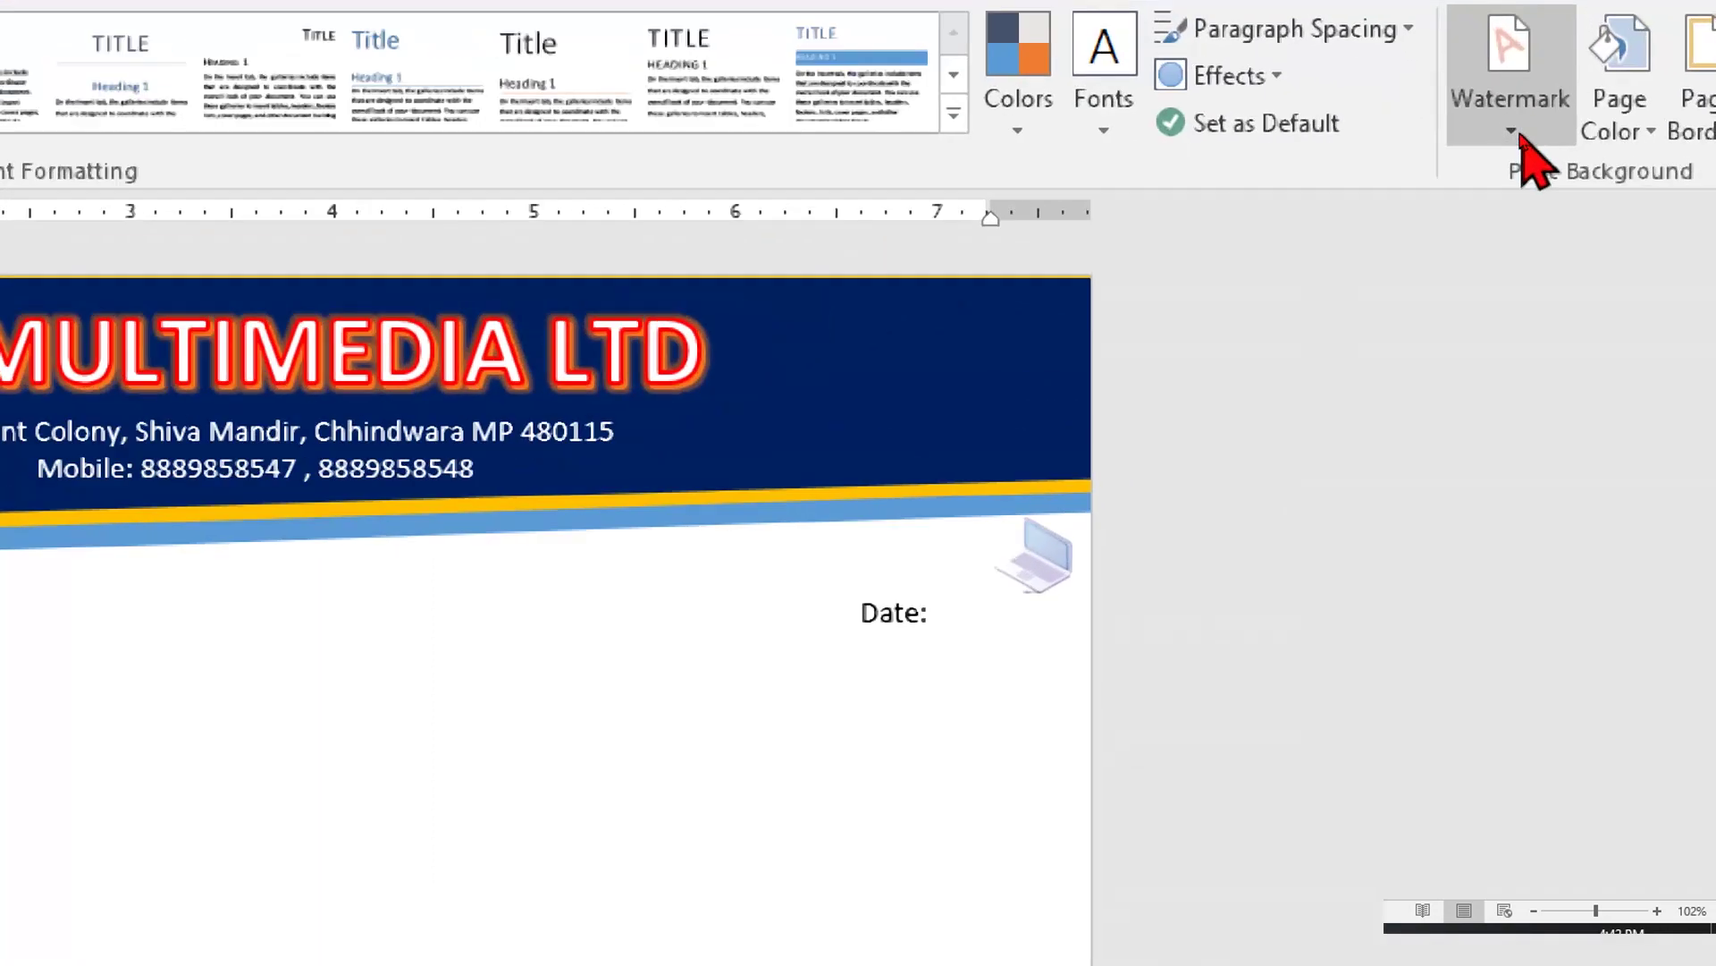
scroll(1524, 143, up, 2)
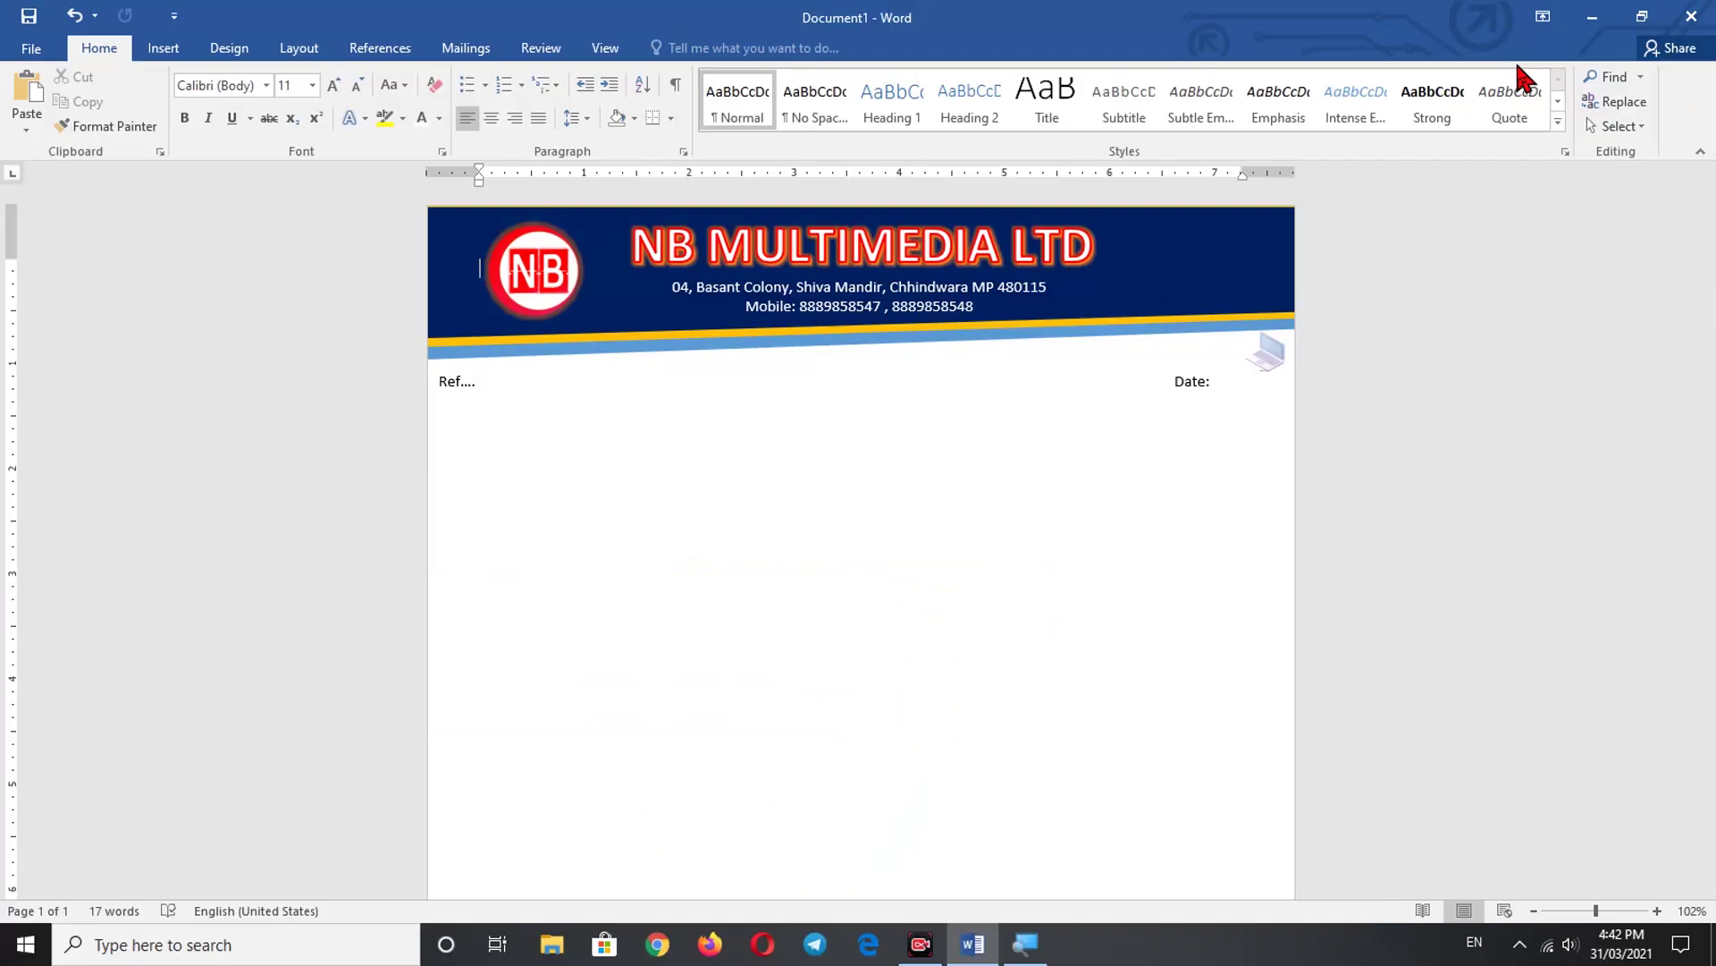
click(231, 49)
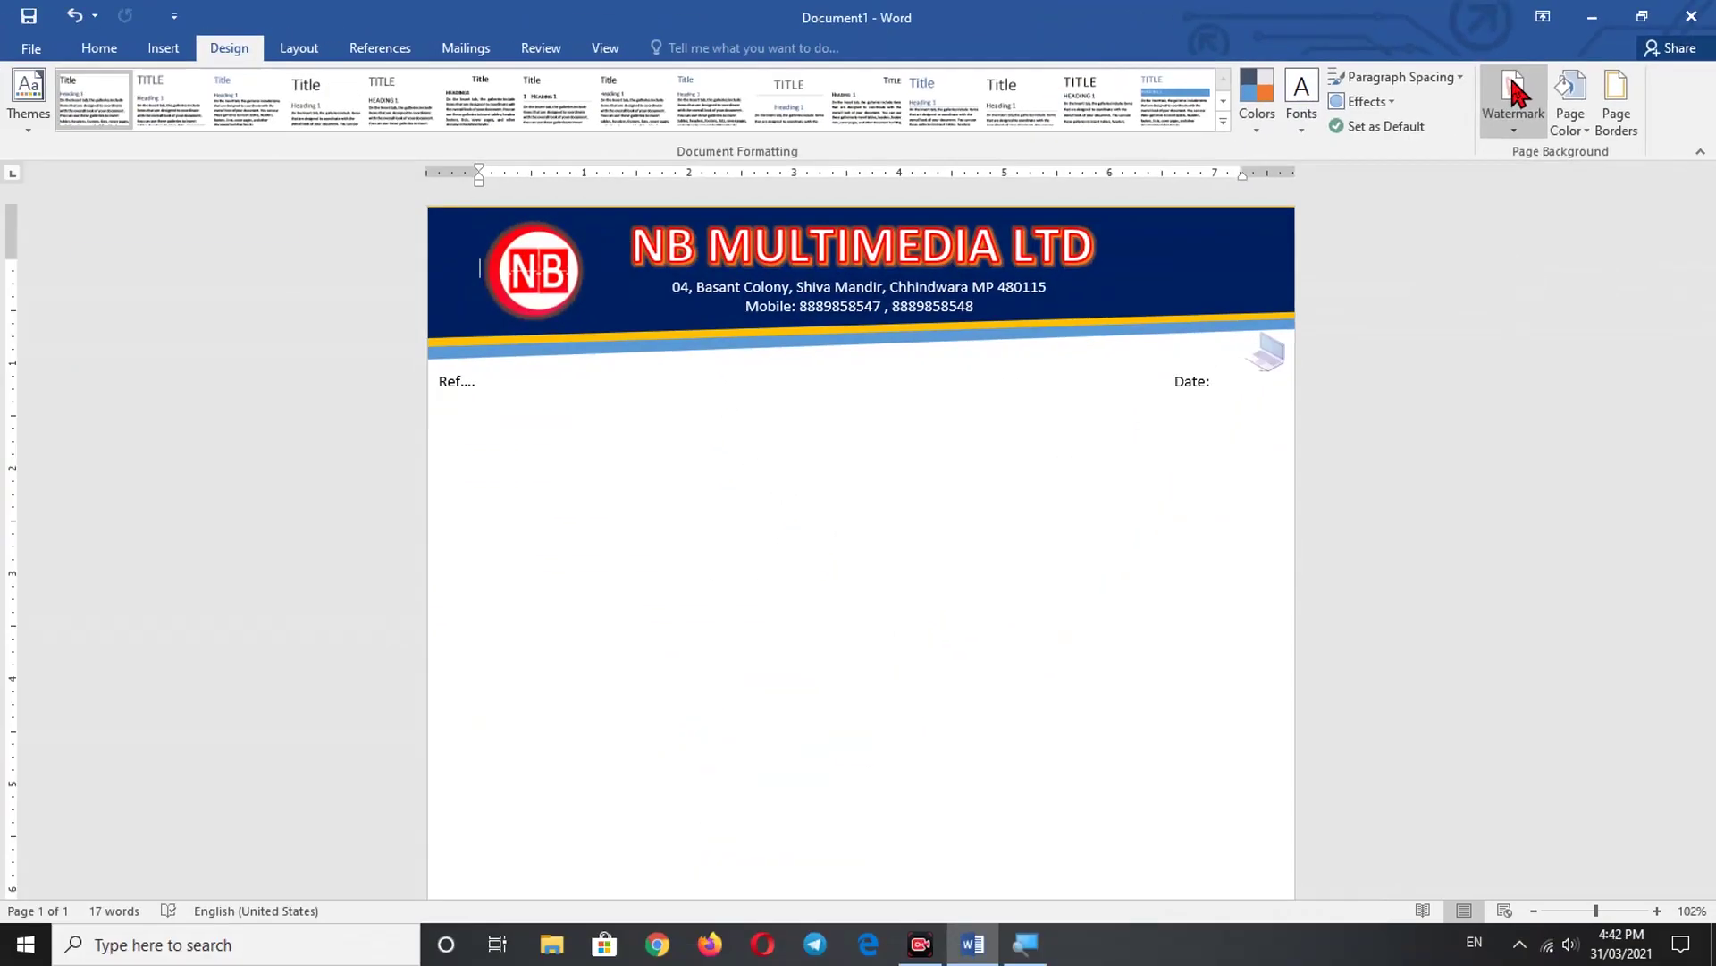
click(1512, 82)
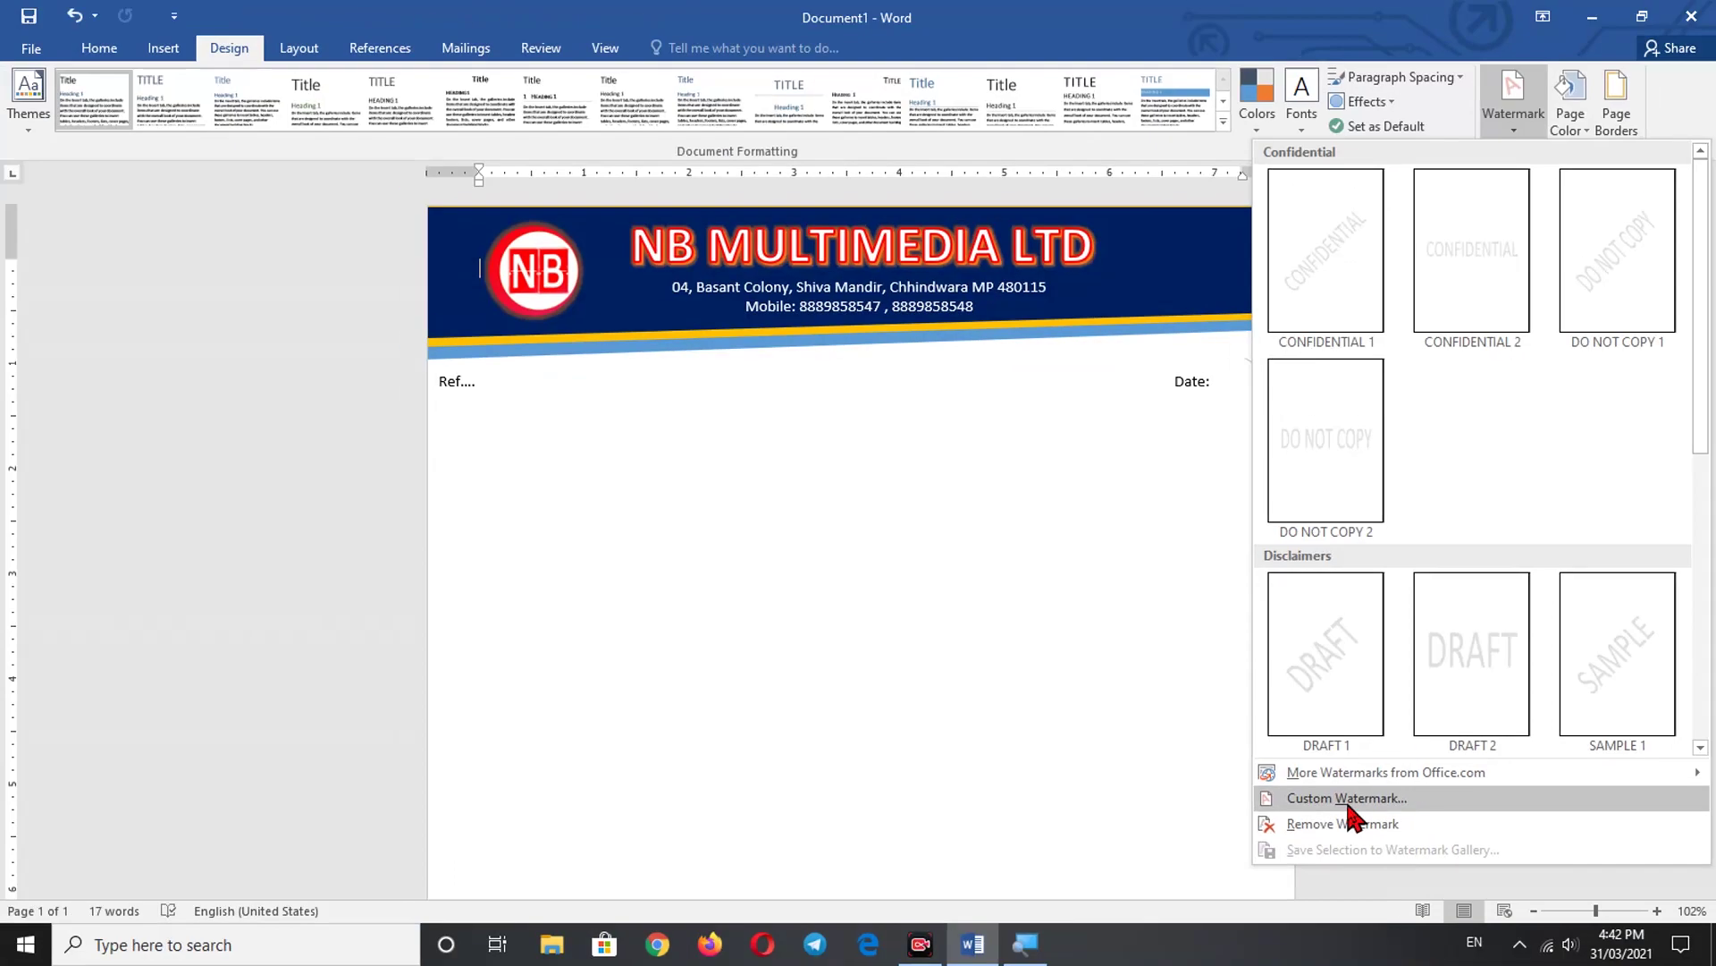
click(1348, 800)
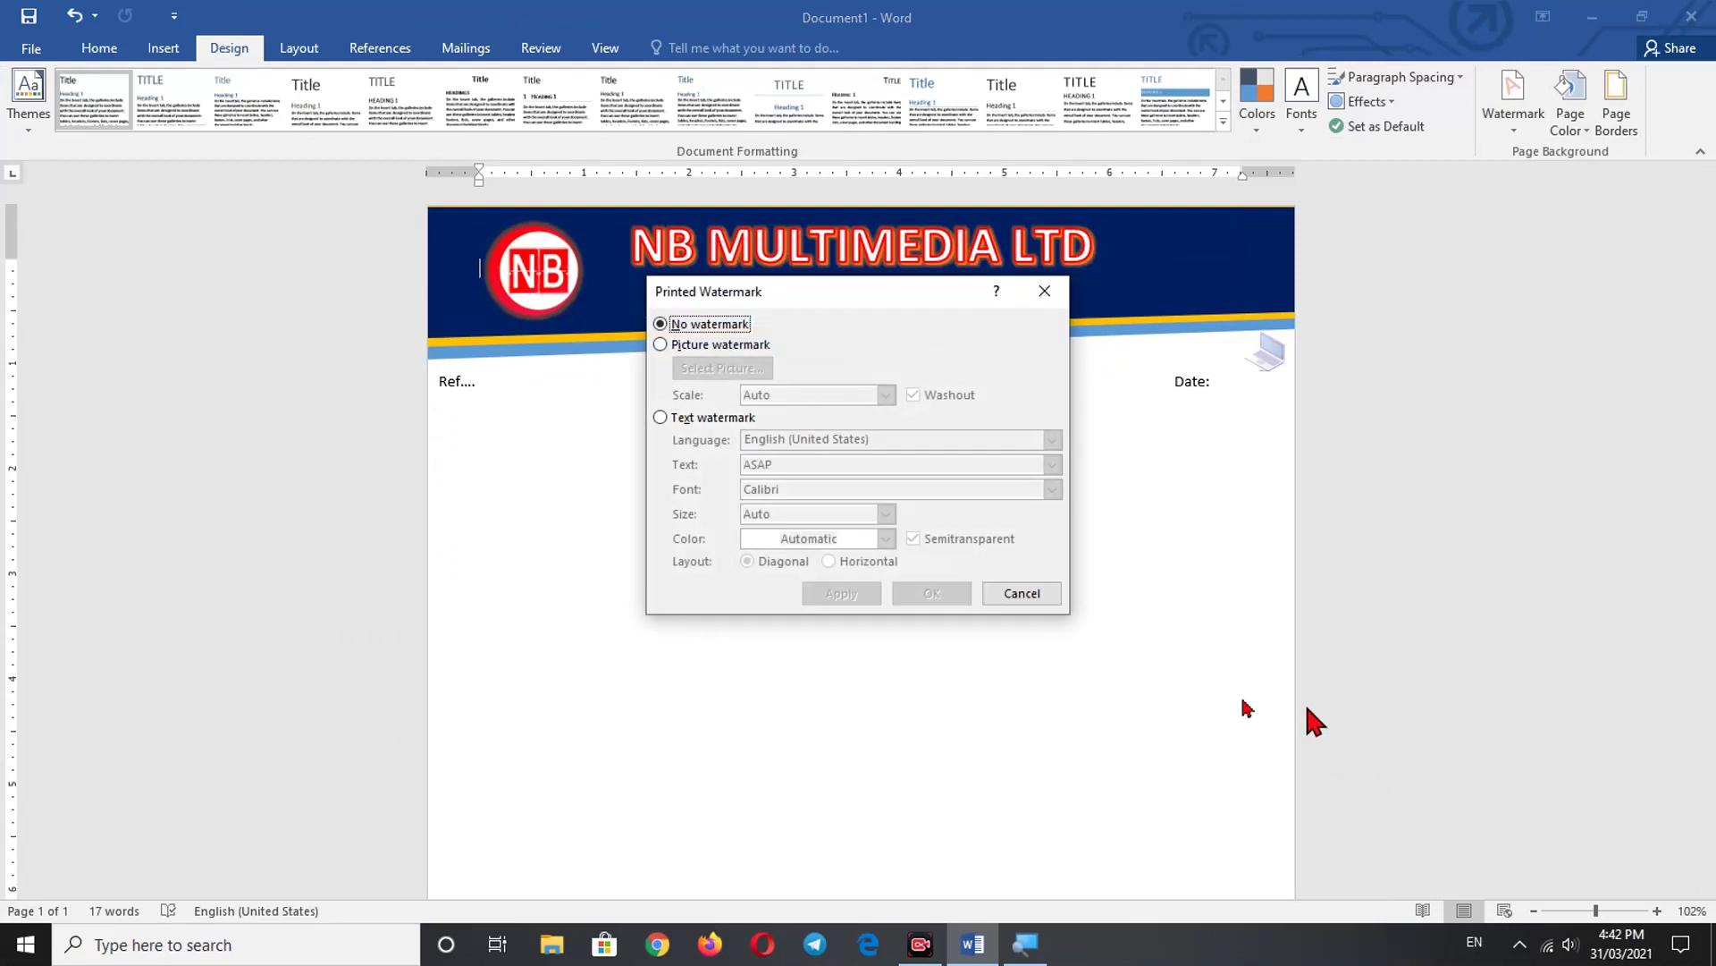
- Choose the round NB logo as a picture watermark and apply it to the page
click(660, 344)
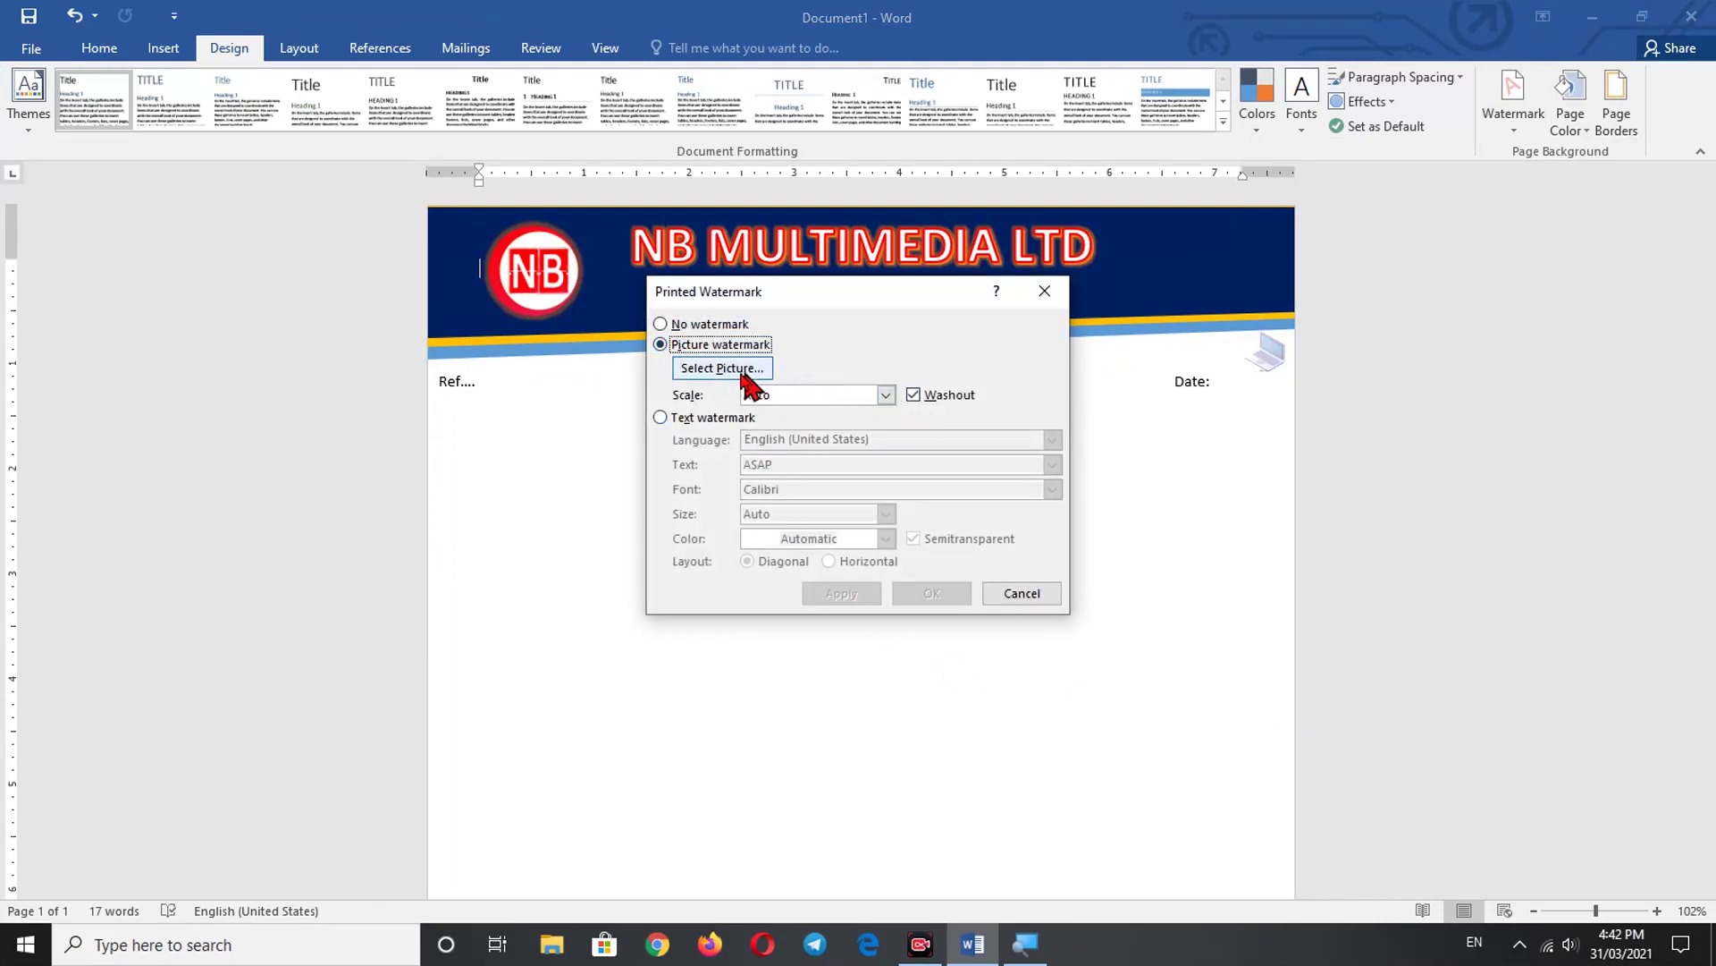
click(726, 369)
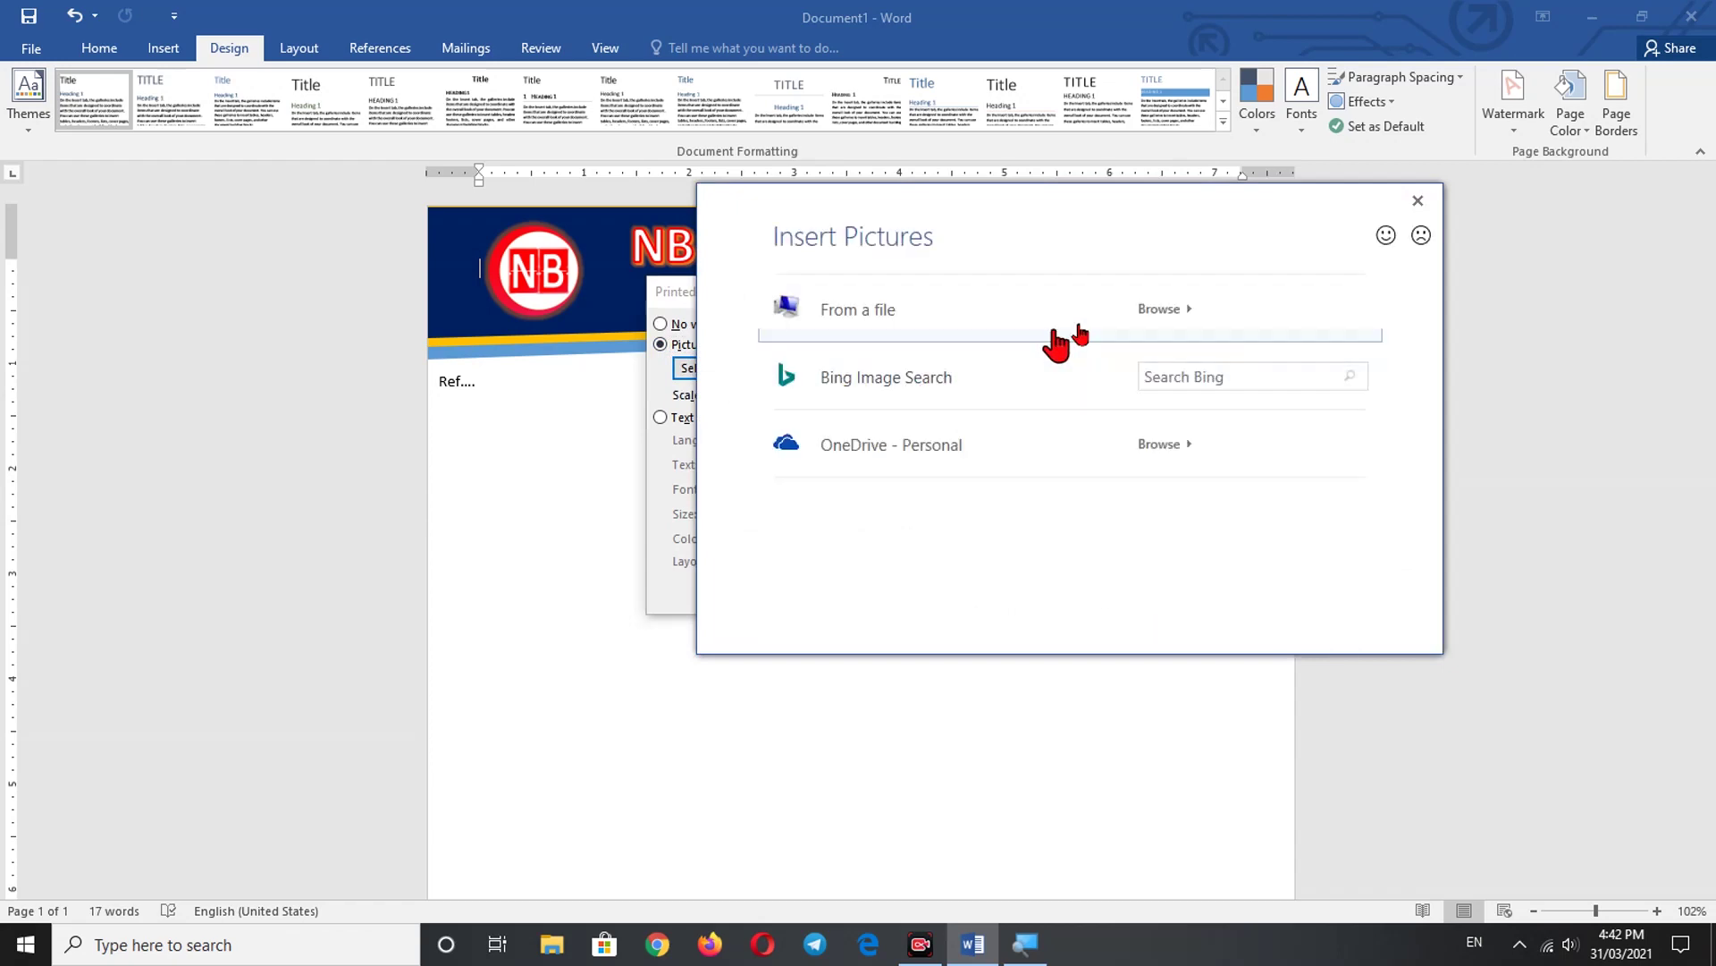
click(1159, 309)
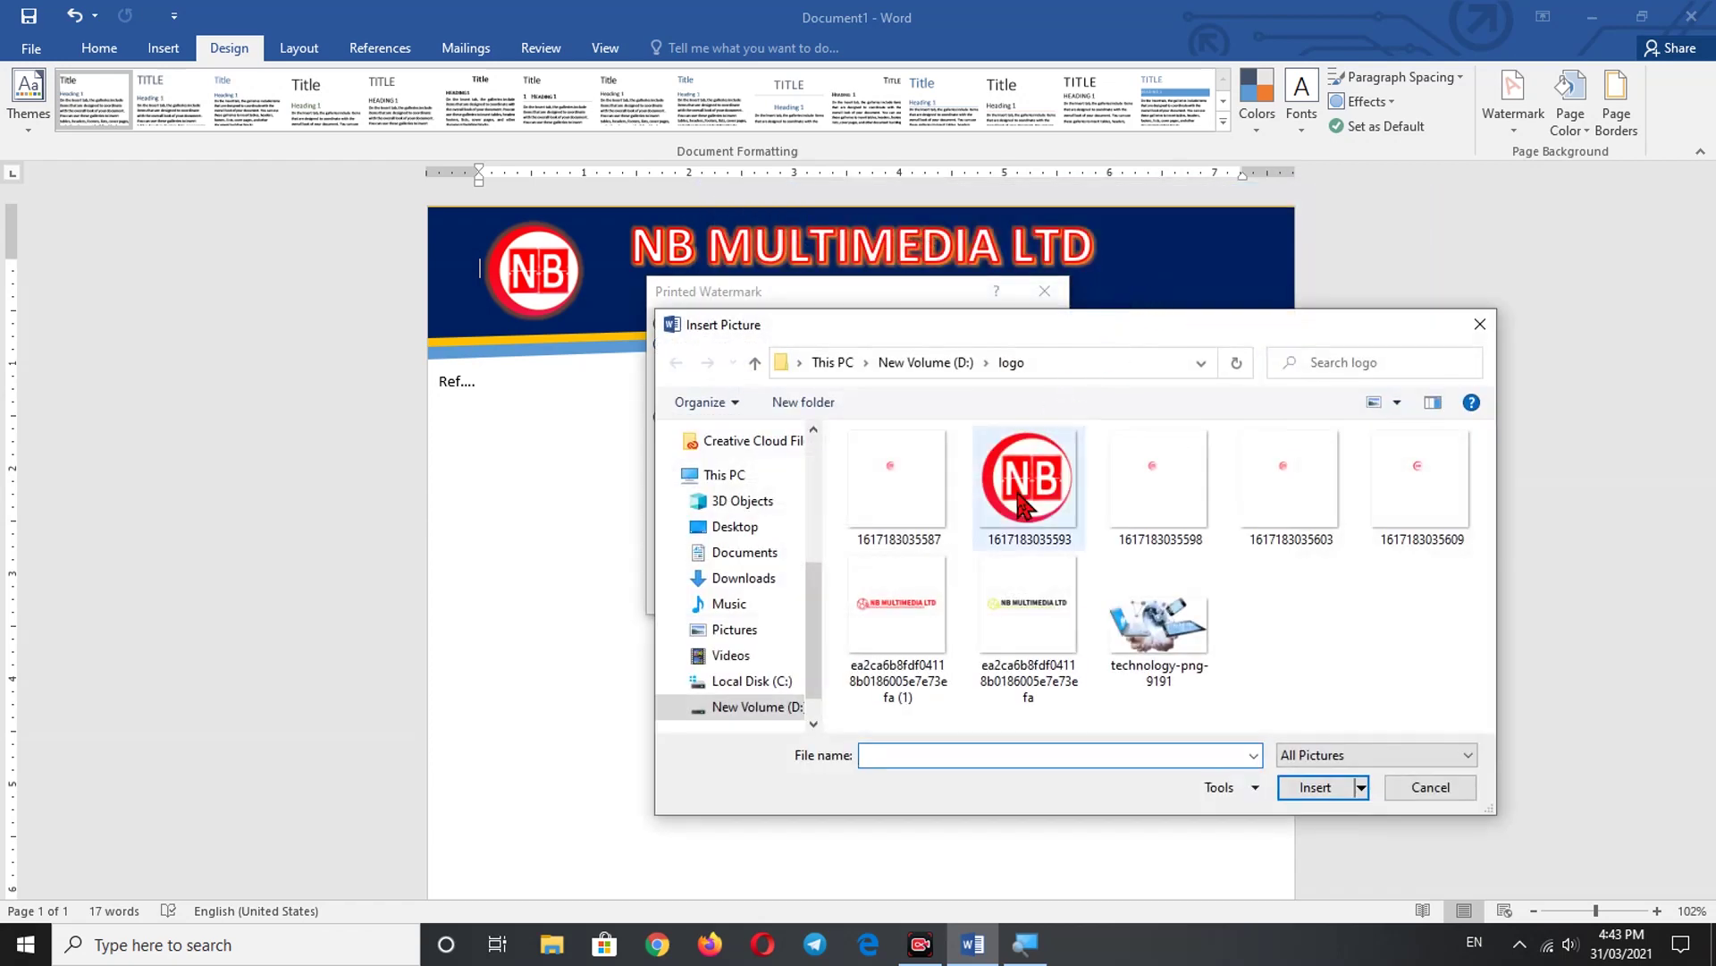
click(1077, 505)
click(1327, 790)
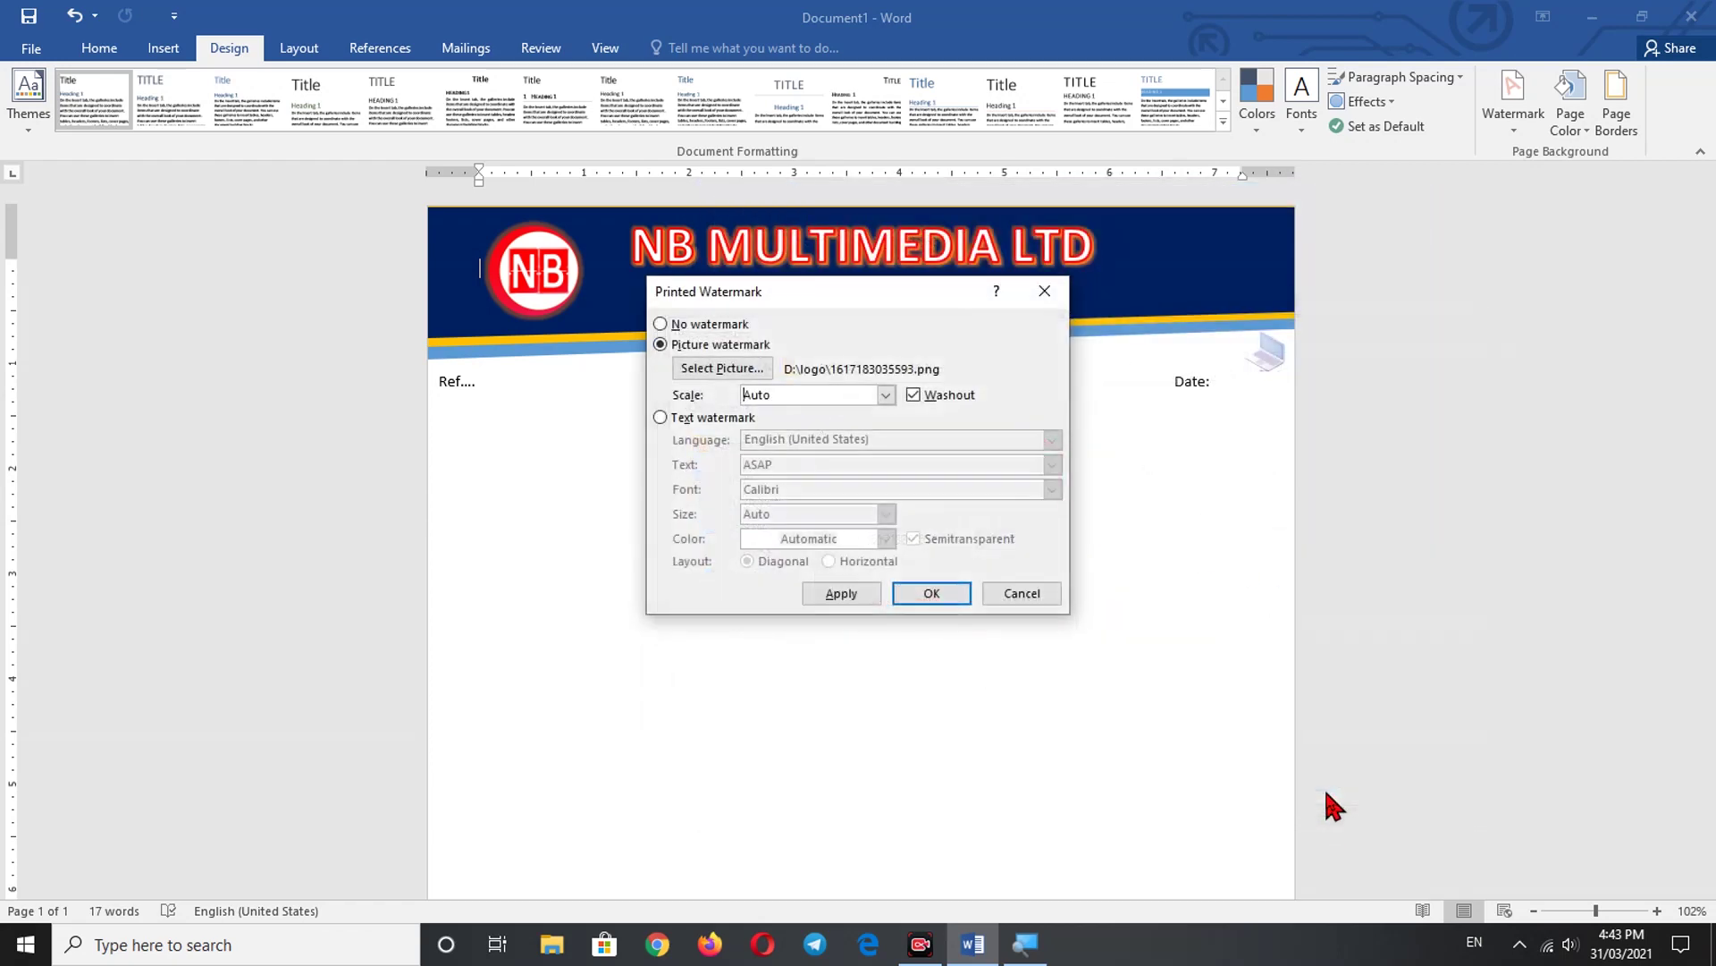
click(831, 590)
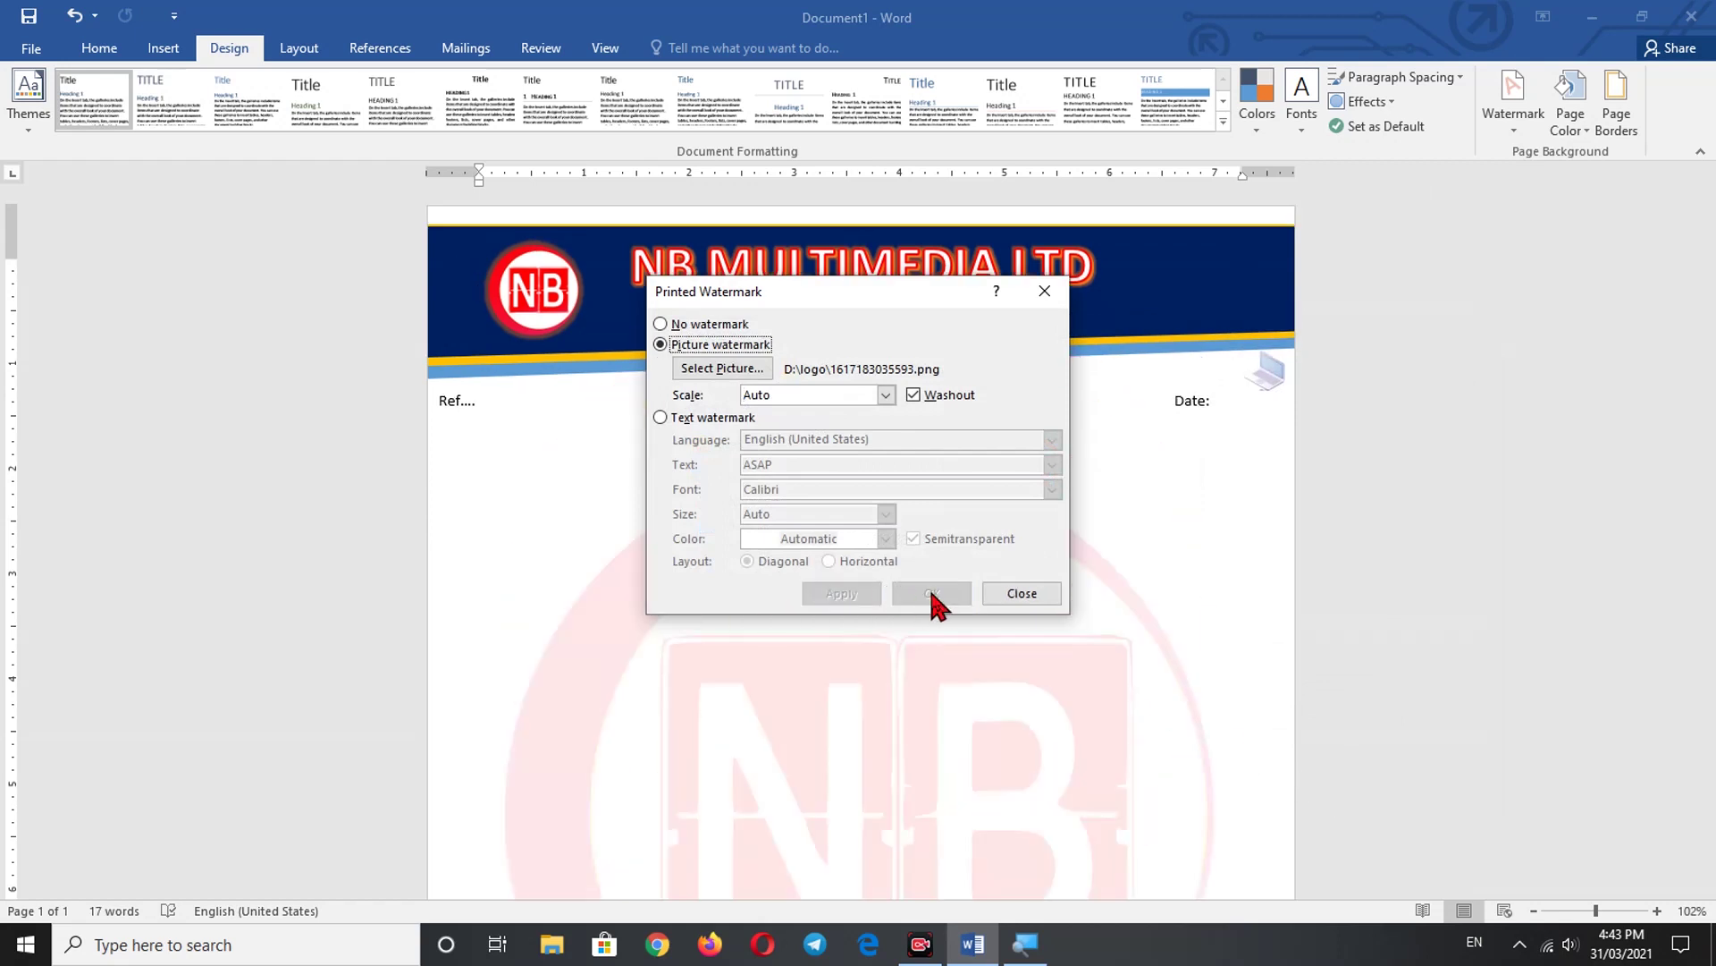
click(982, 590)
scroll(974, 602, down, 3)
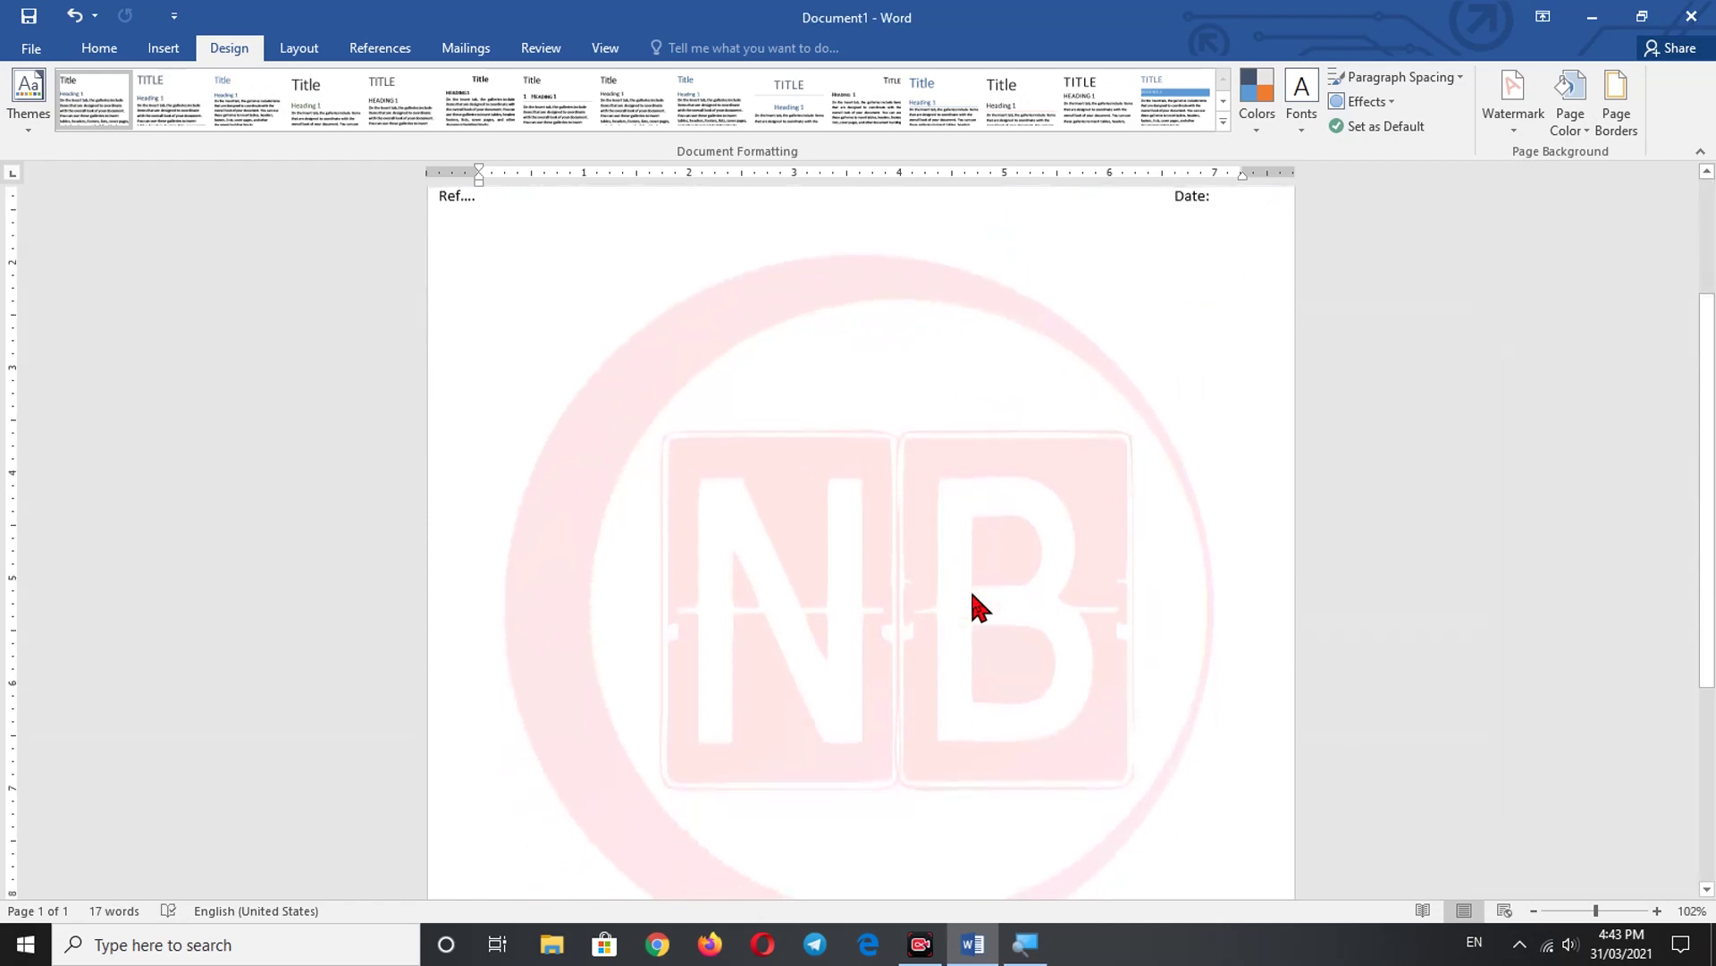
scroll(975, 602, up, 2)
scroll(973, 602, up, 1)
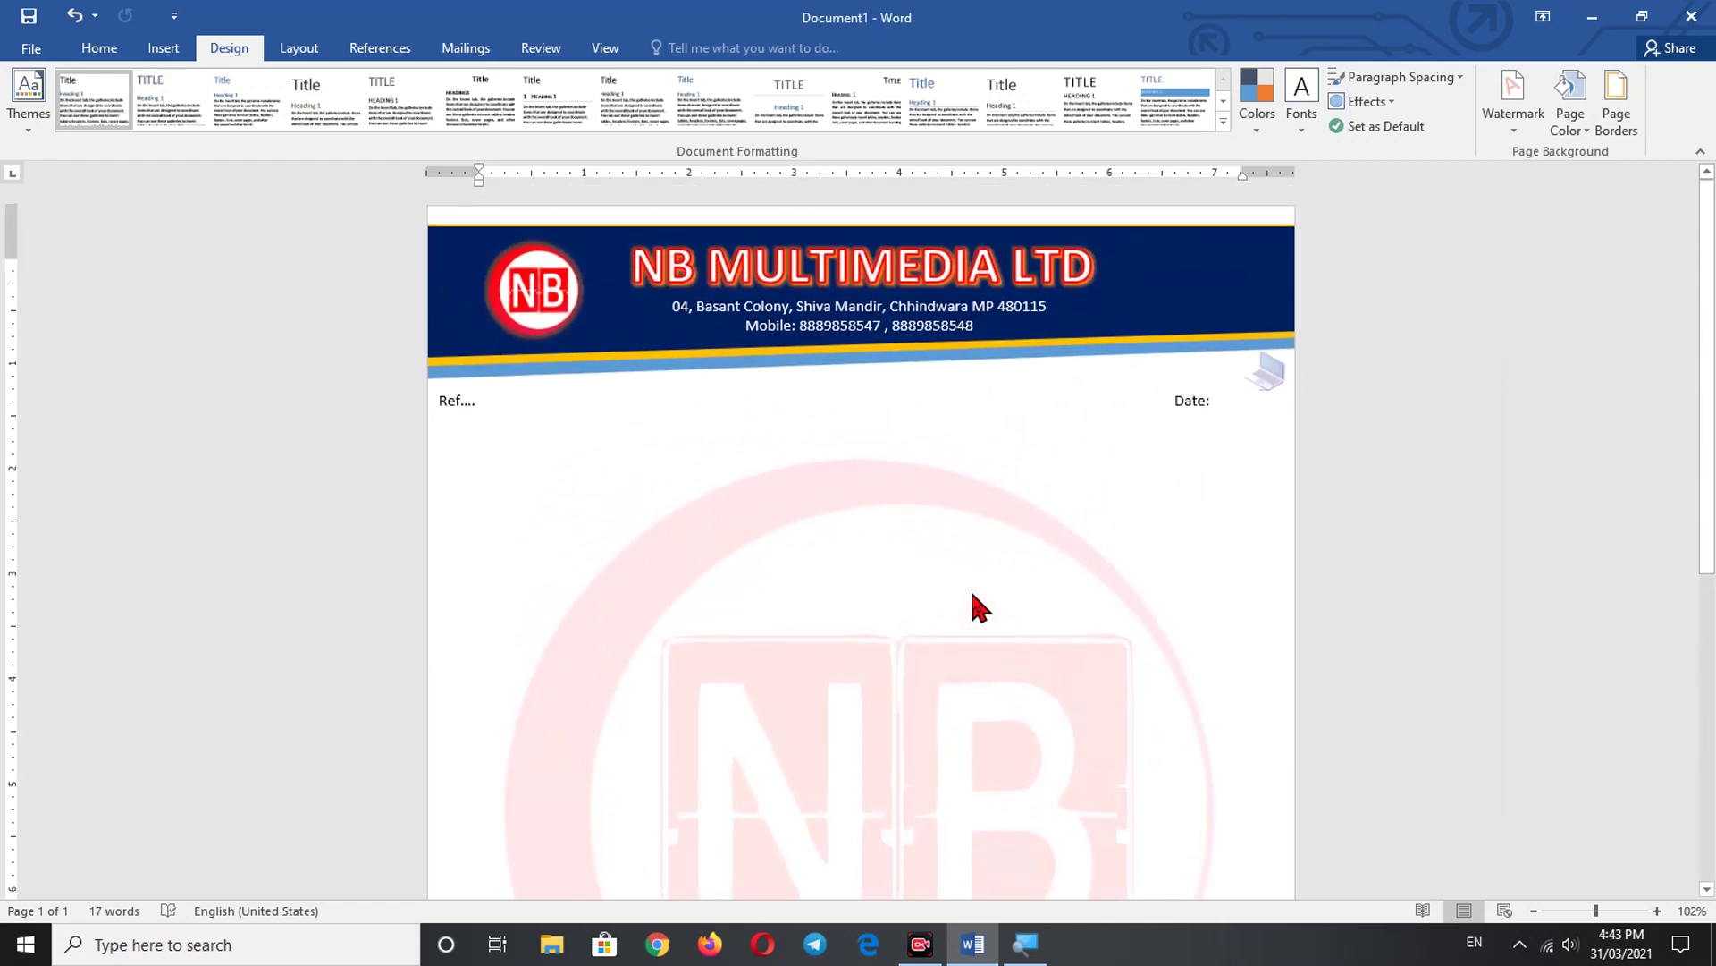
scroll(973, 601, down, 3)
scroll(971, 593, down, 3)
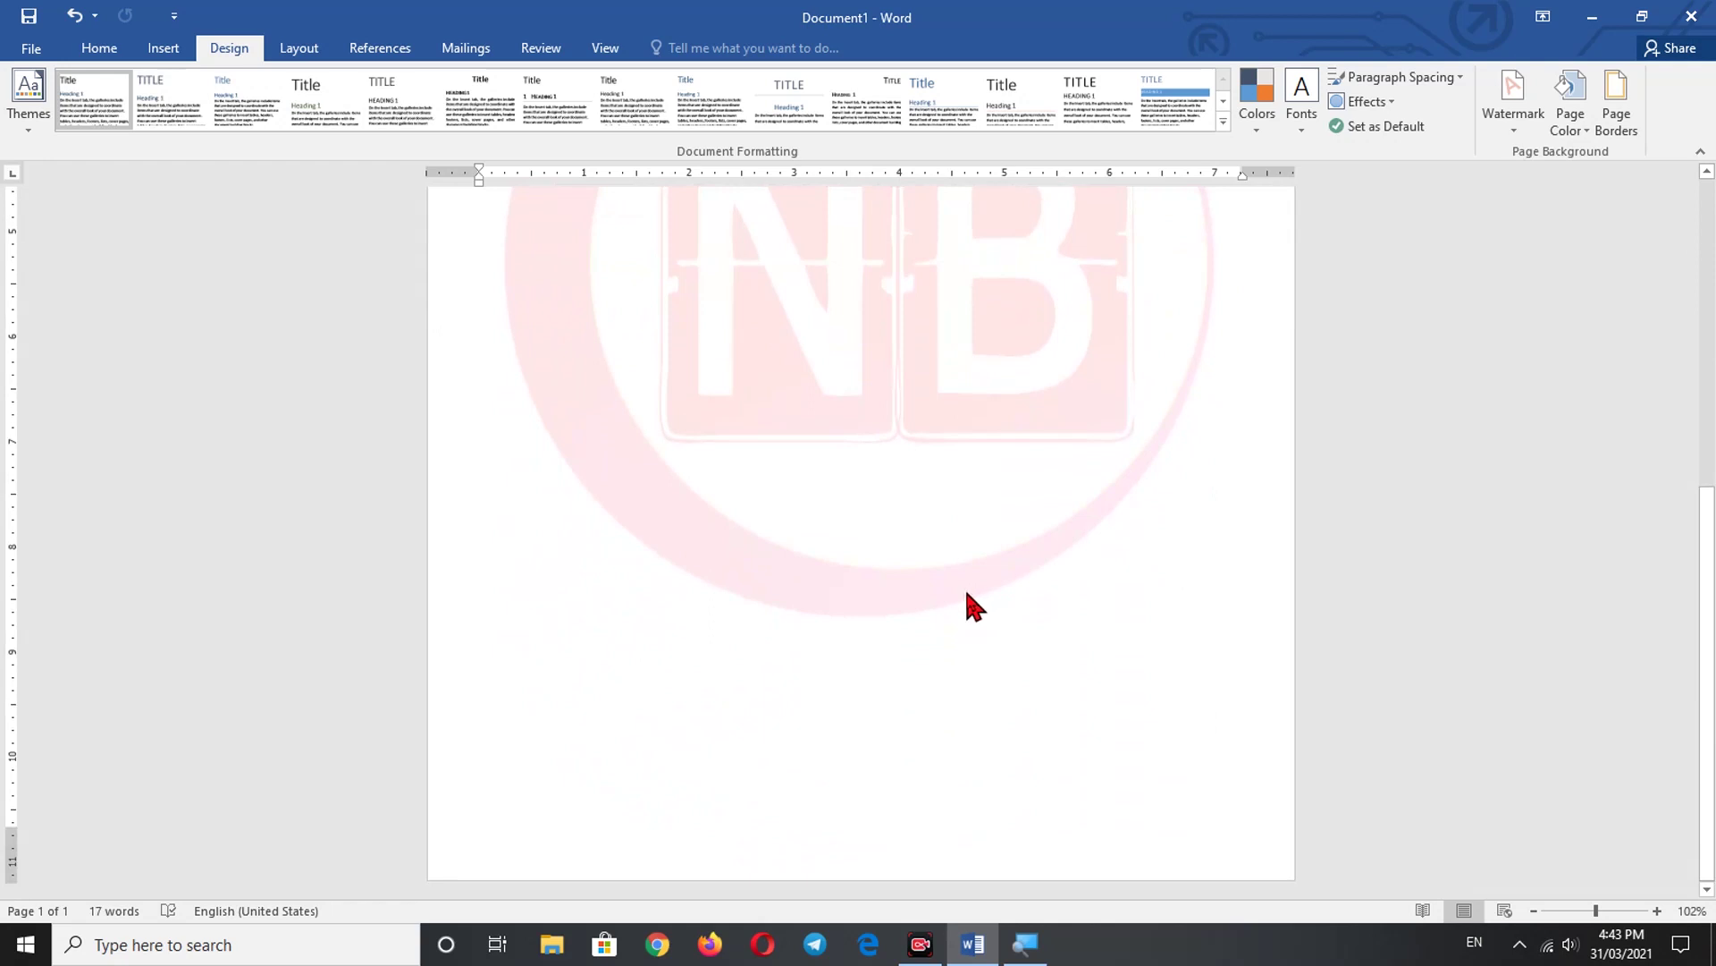
- Draw a rectangle across the bottom of the page
click(157, 56)
click(326, 125)
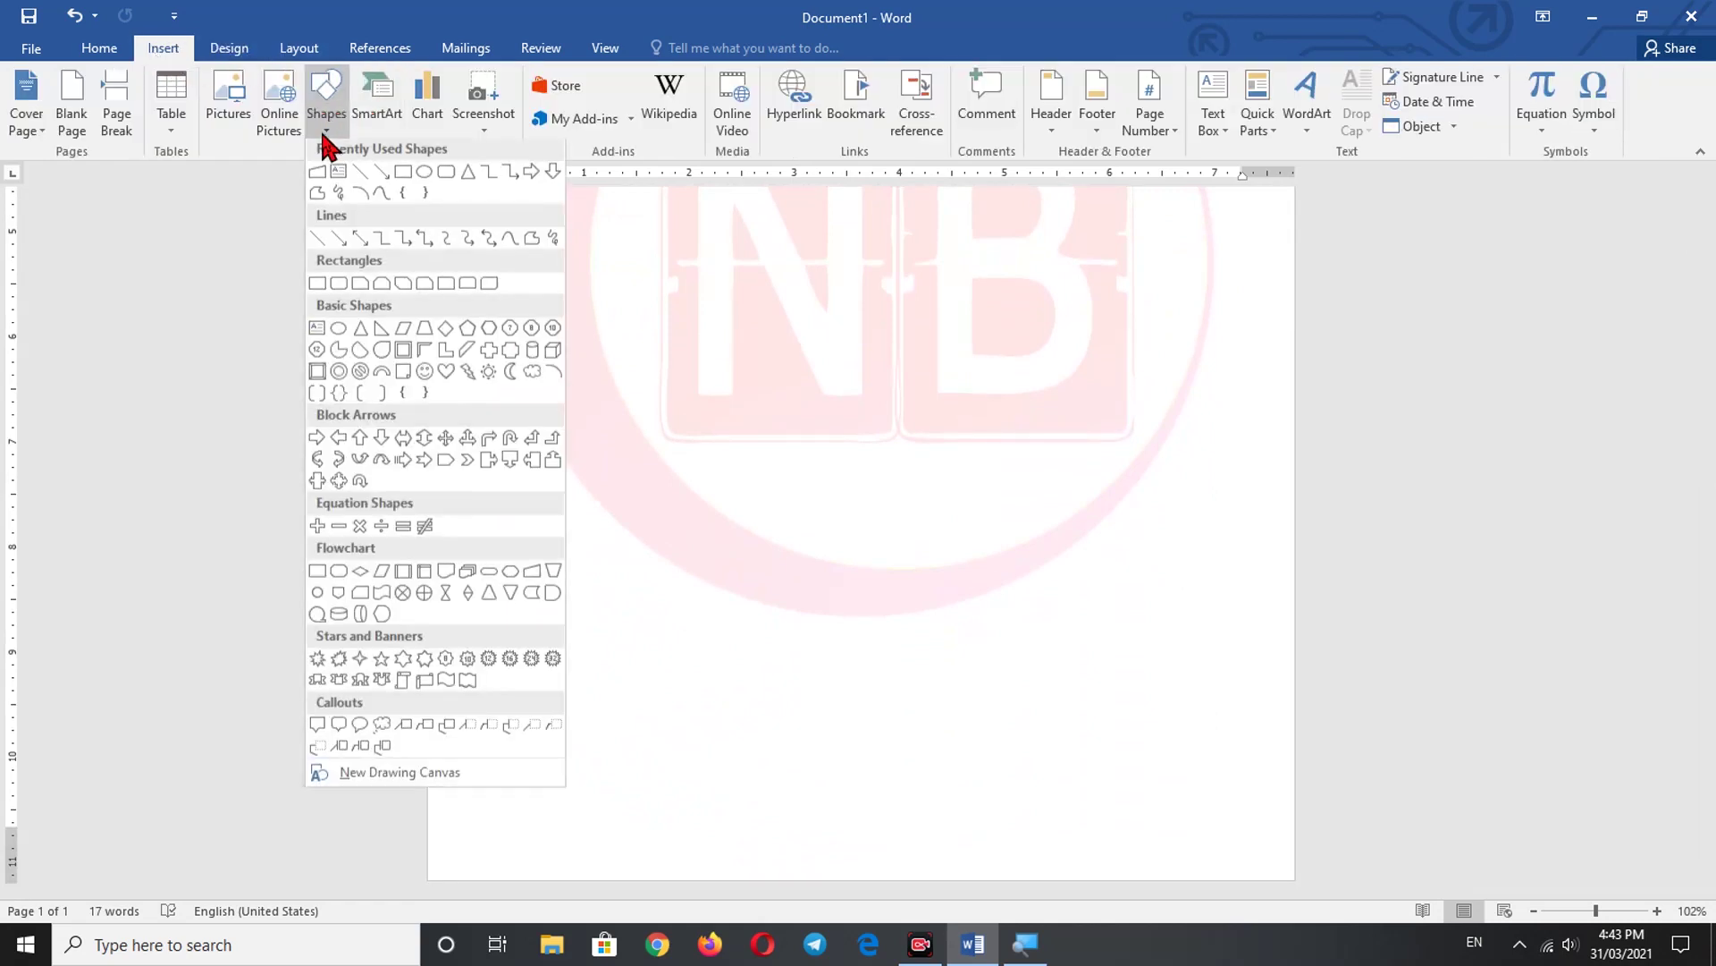
click(407, 173)
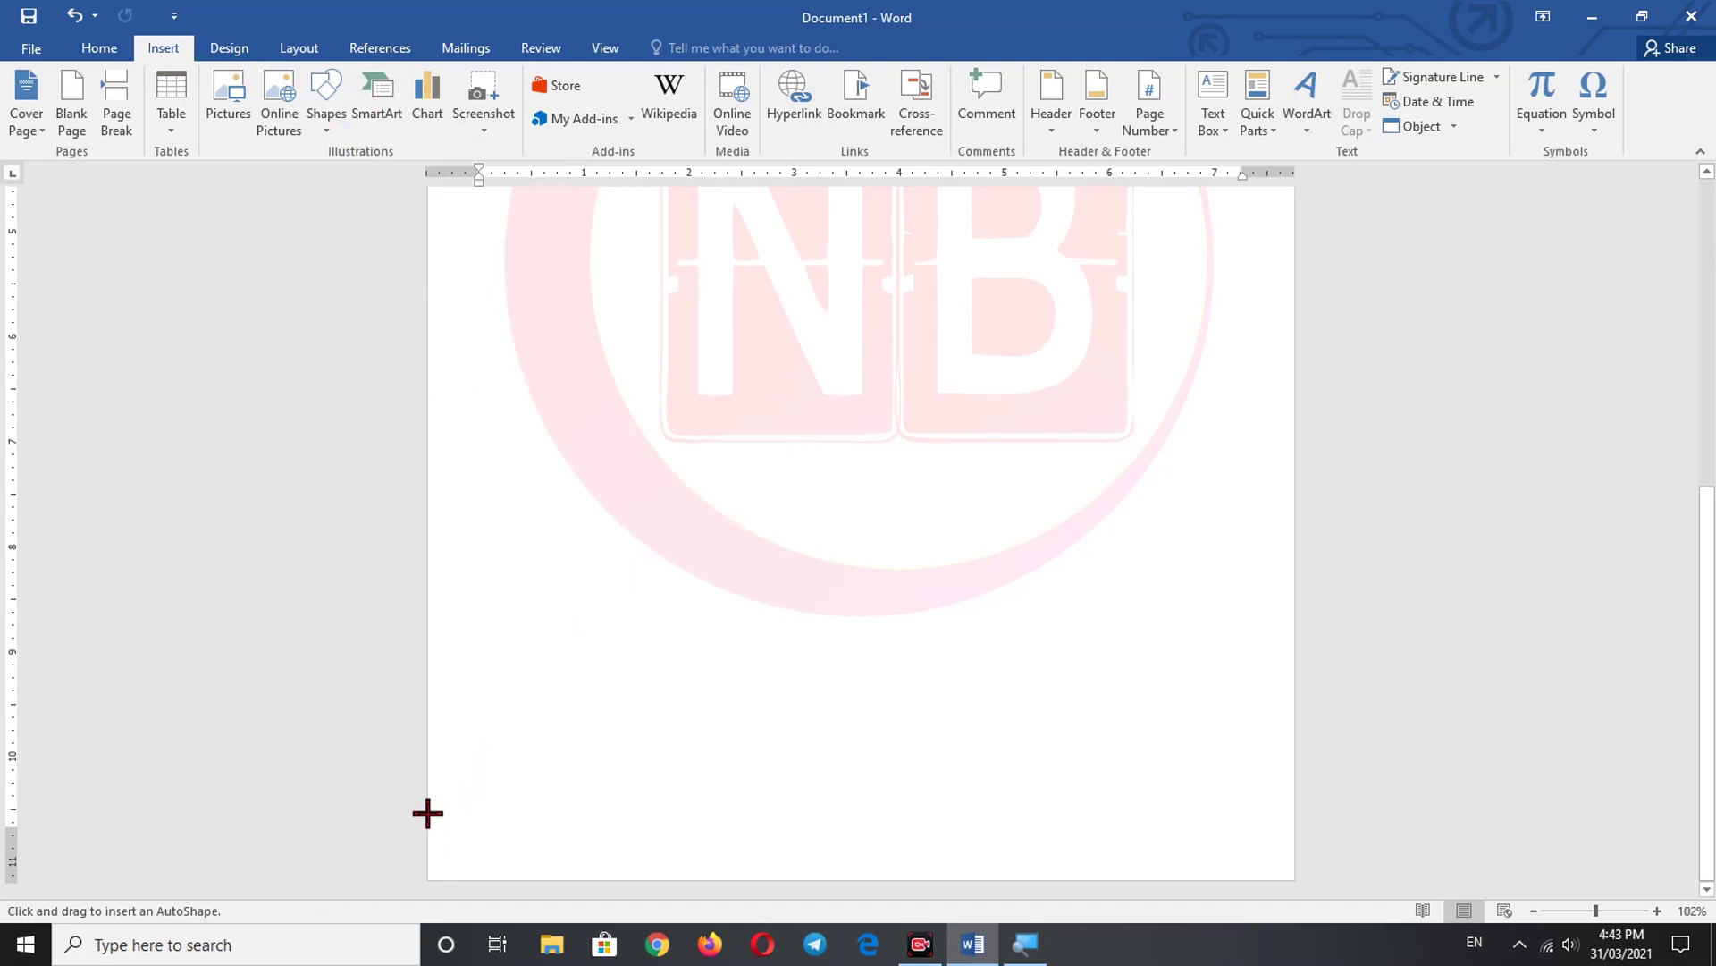
drag(429, 809, 1293, 865)
key(XF86AudioMute)
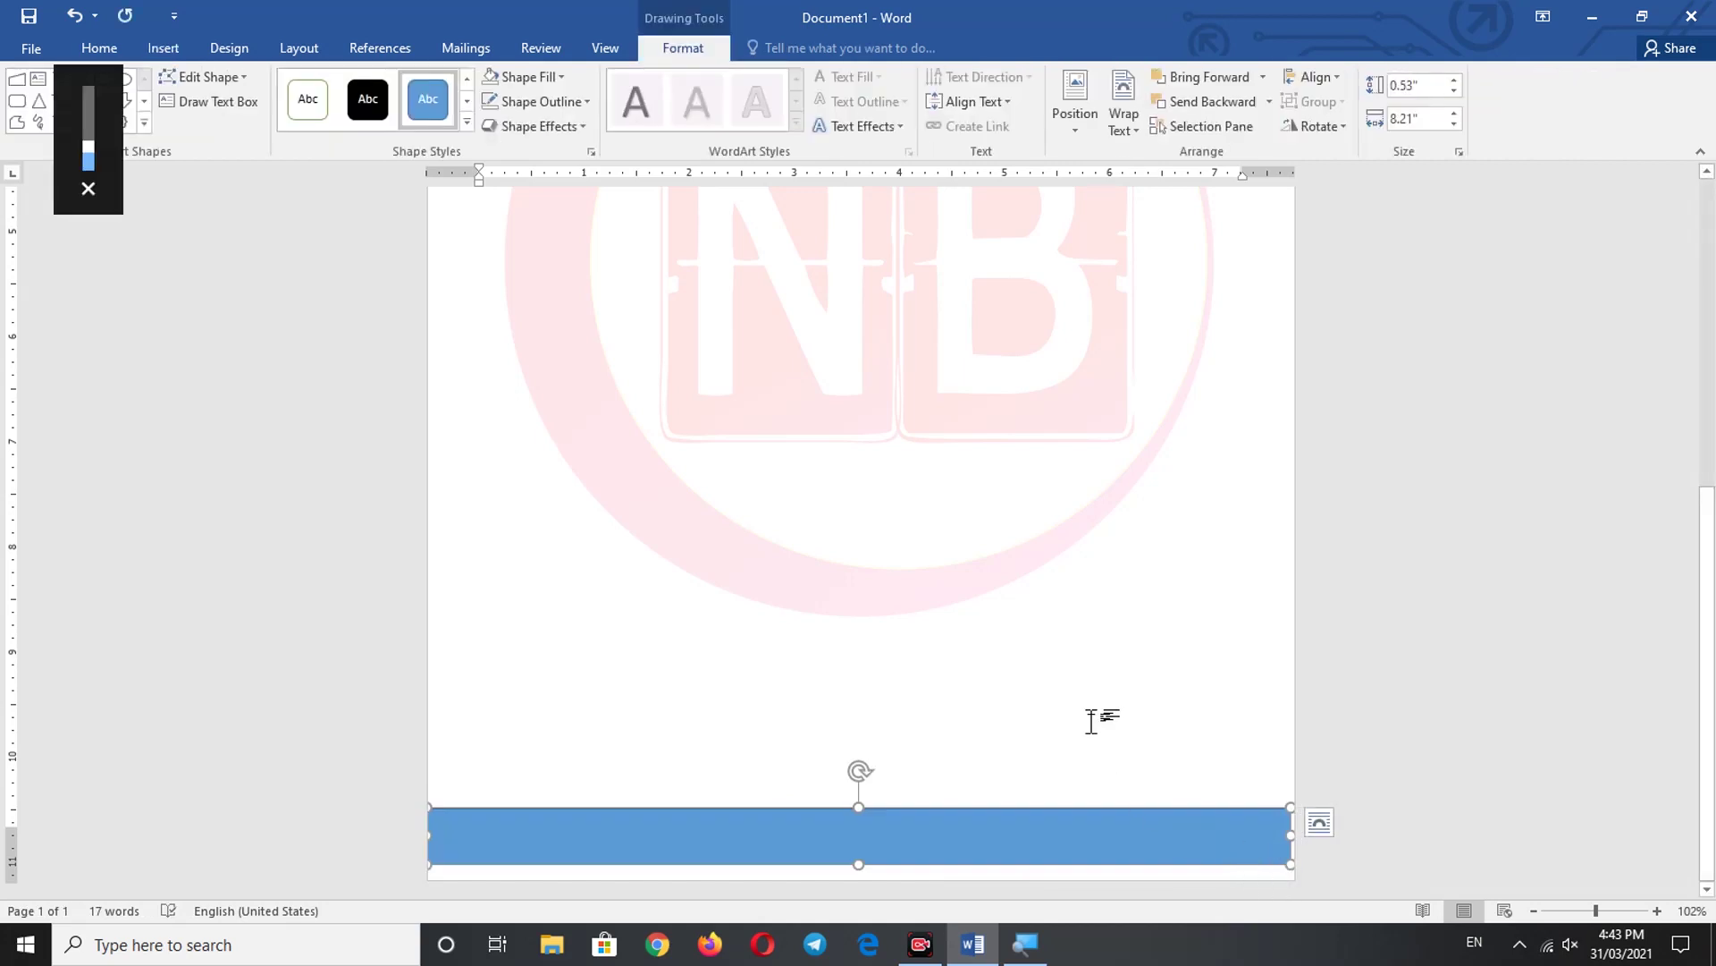
ctrl+scroll(1100, 742, up, 3)
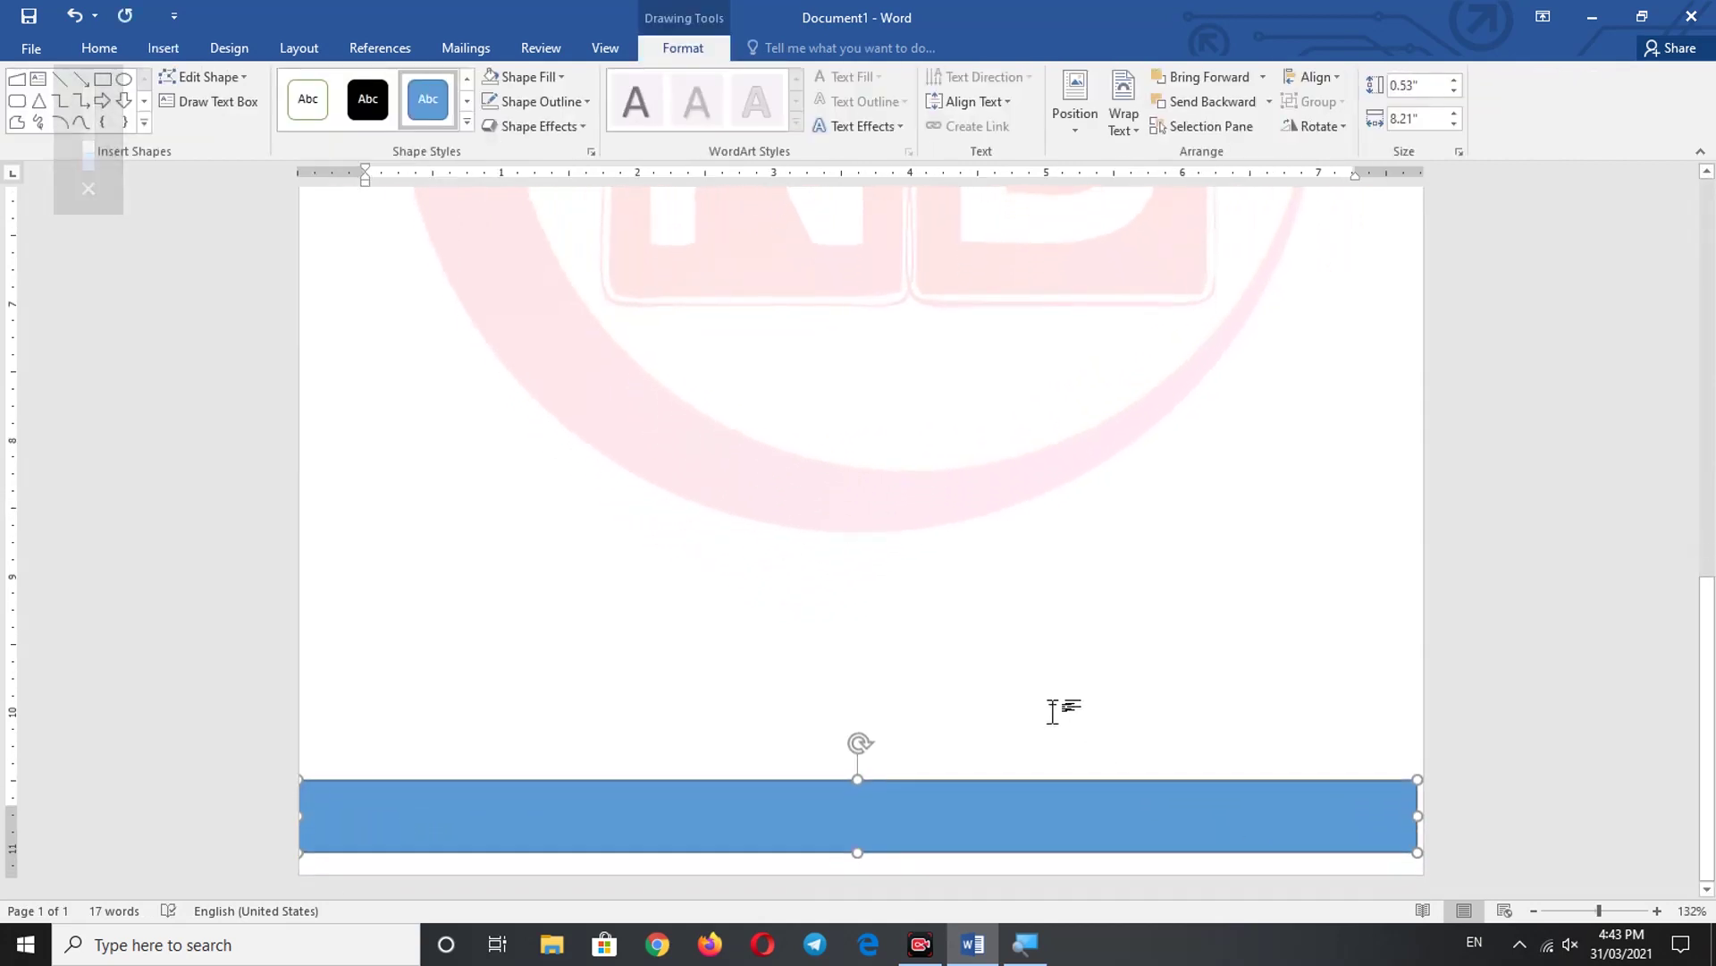
ctrl+scroll(1001, 711, up, 1)
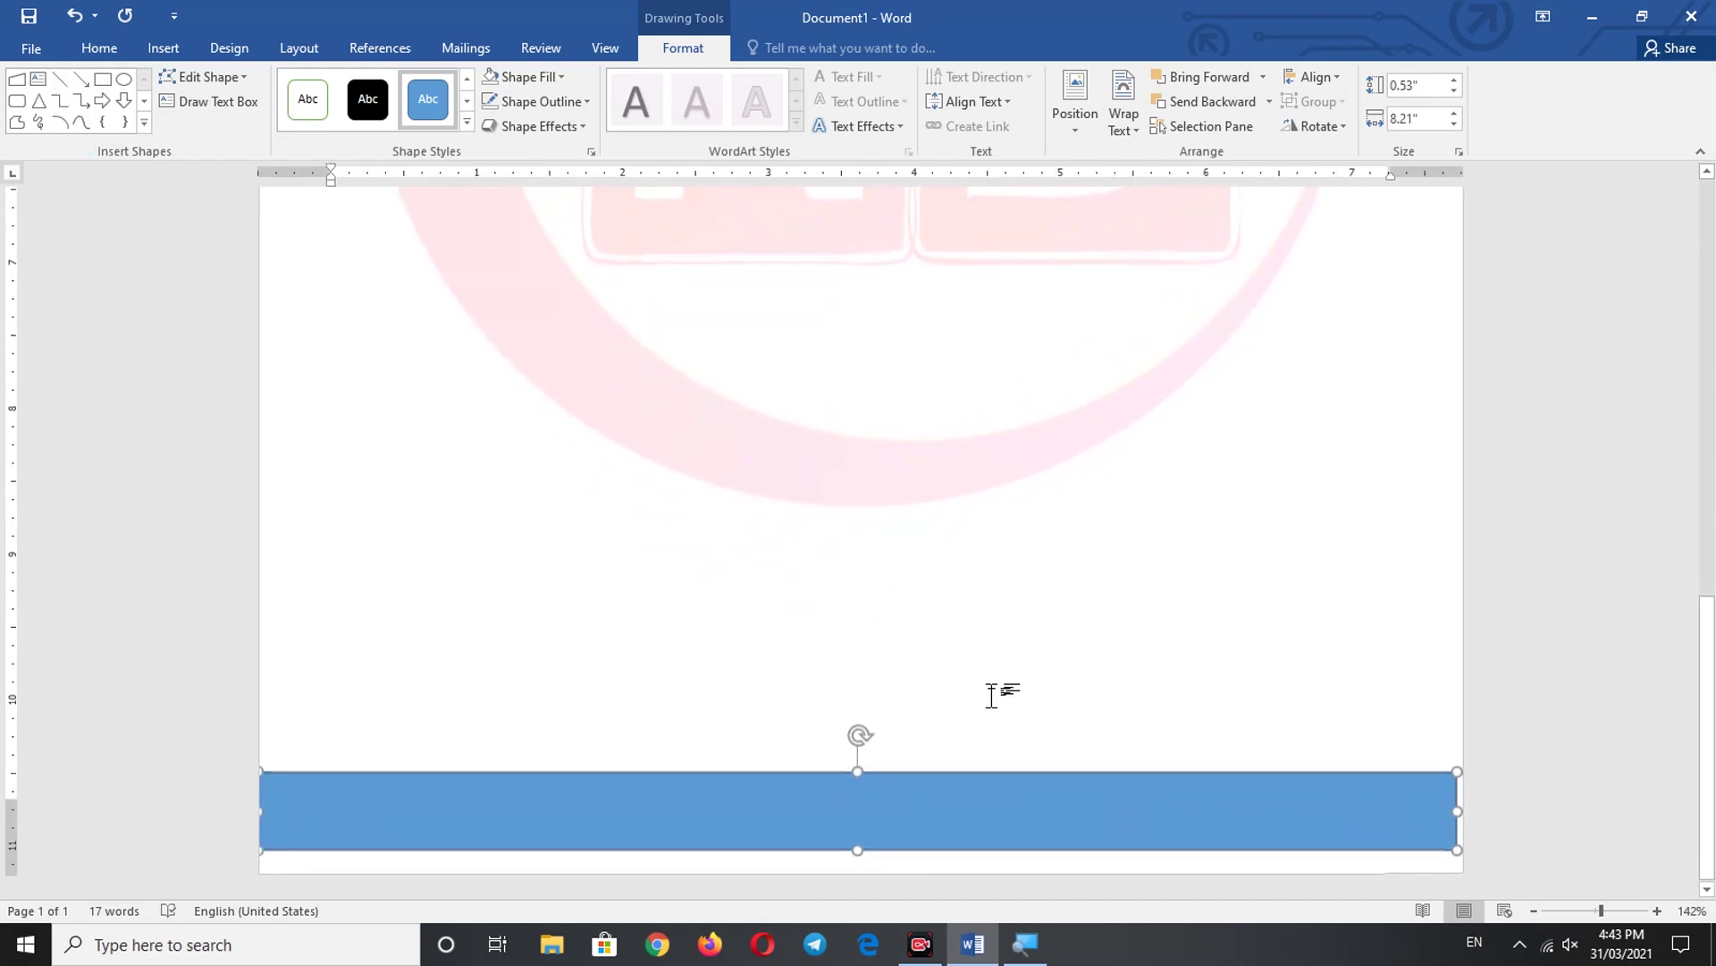
ctrl+scroll(1001, 689, up, 1)
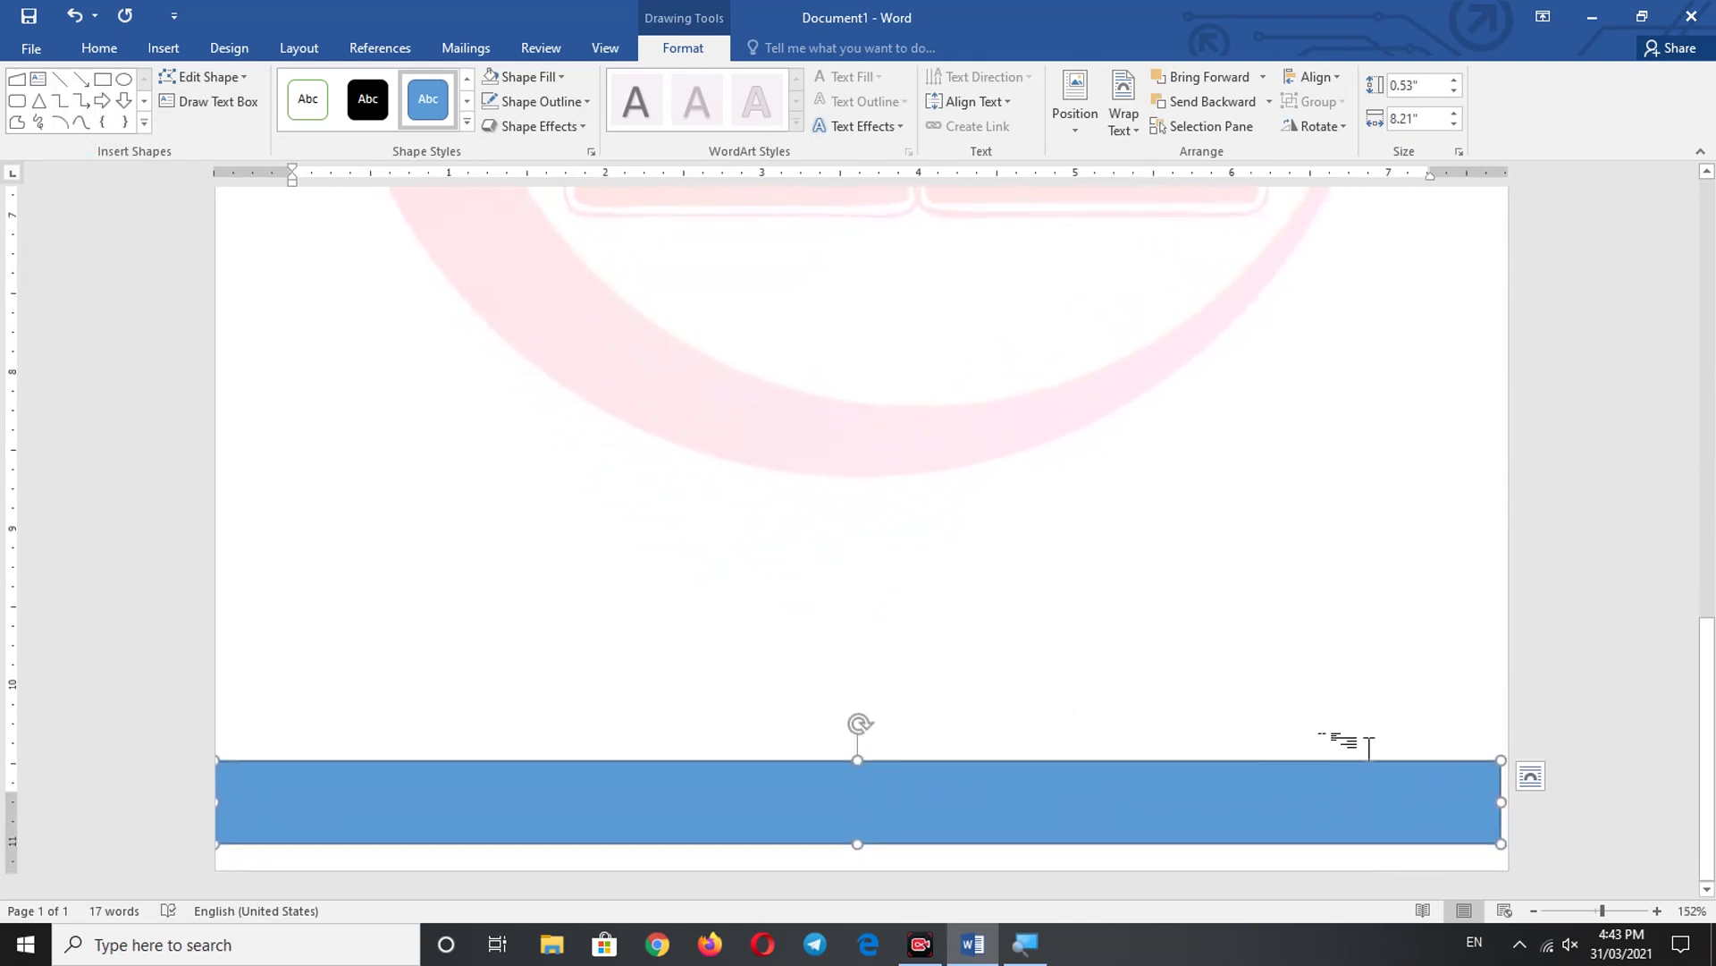
- Stretch the rectangle to the right page edge and nudge it flush with the page bottom
drag(1501, 801, 1516, 806)
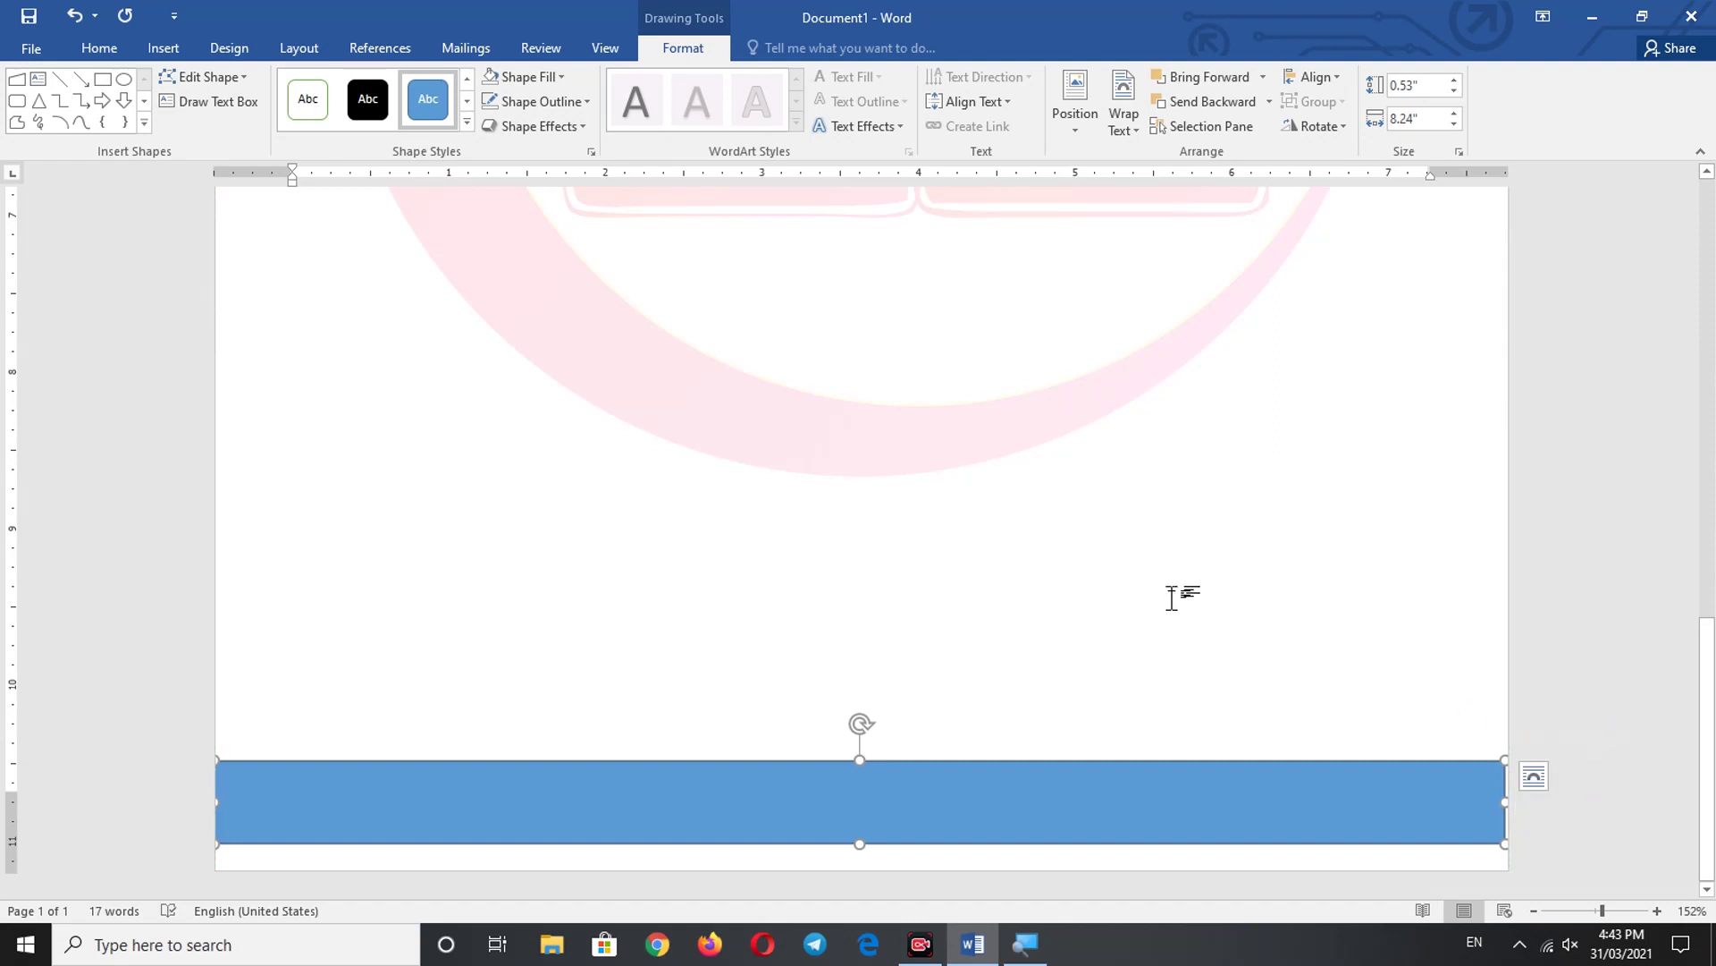
key(ctrl+Home)
scroll(1321, 641, down, 10)
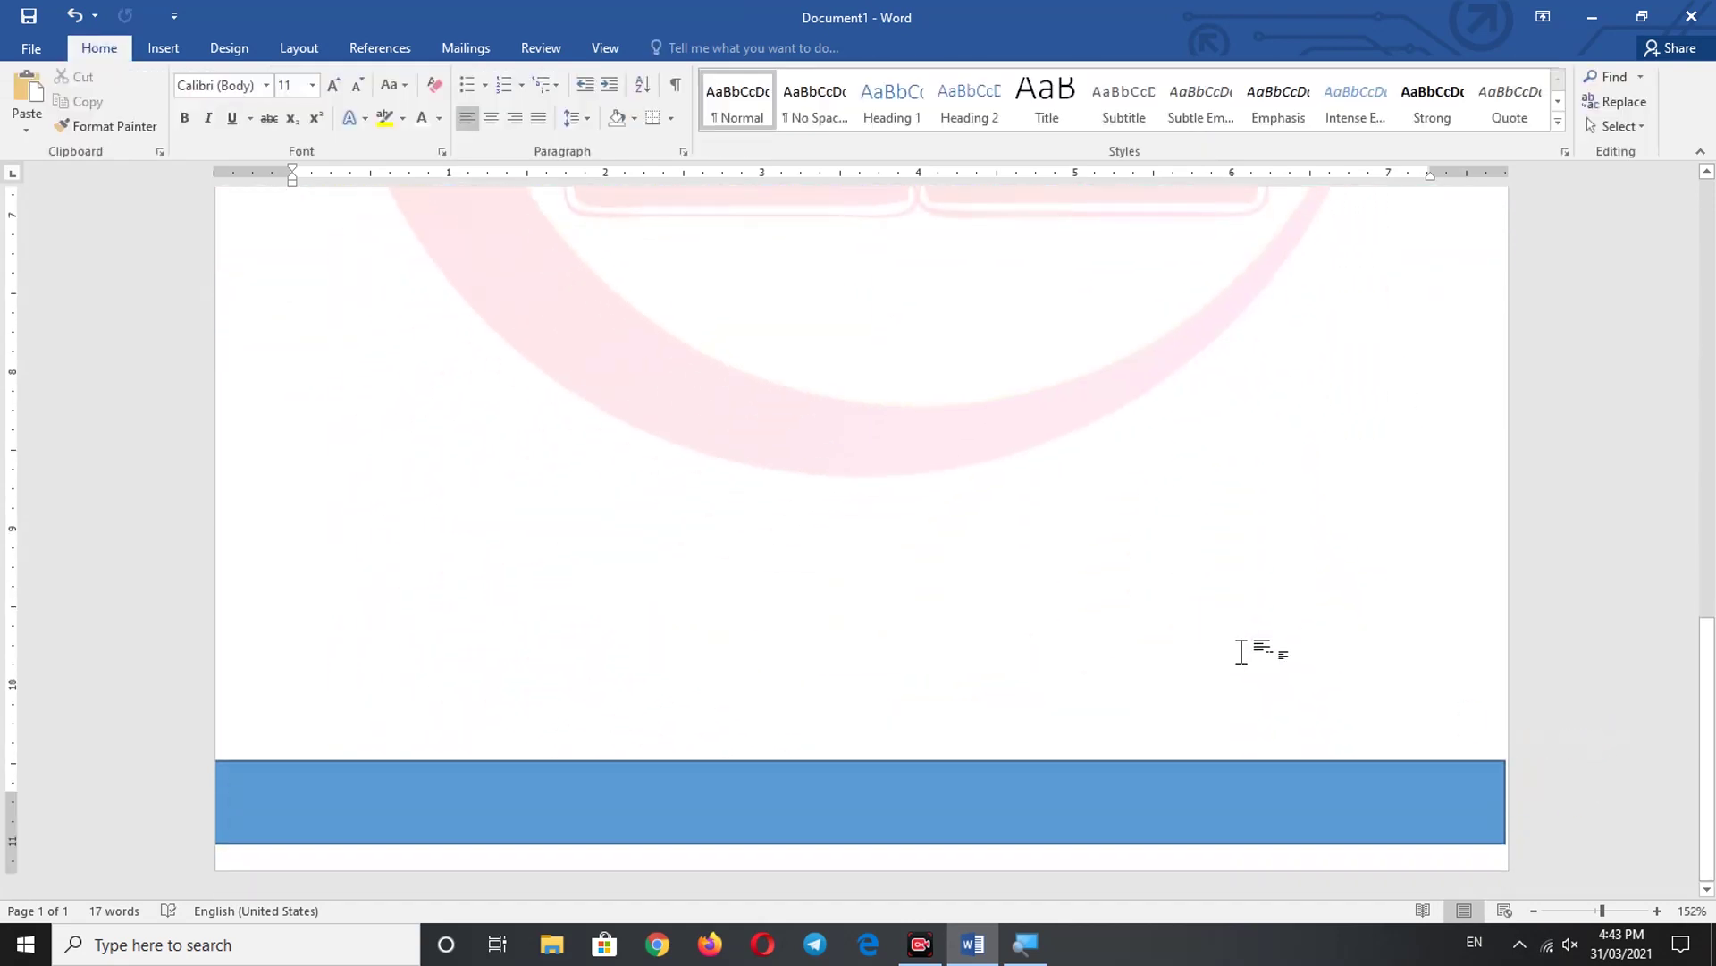
click(1436, 813)
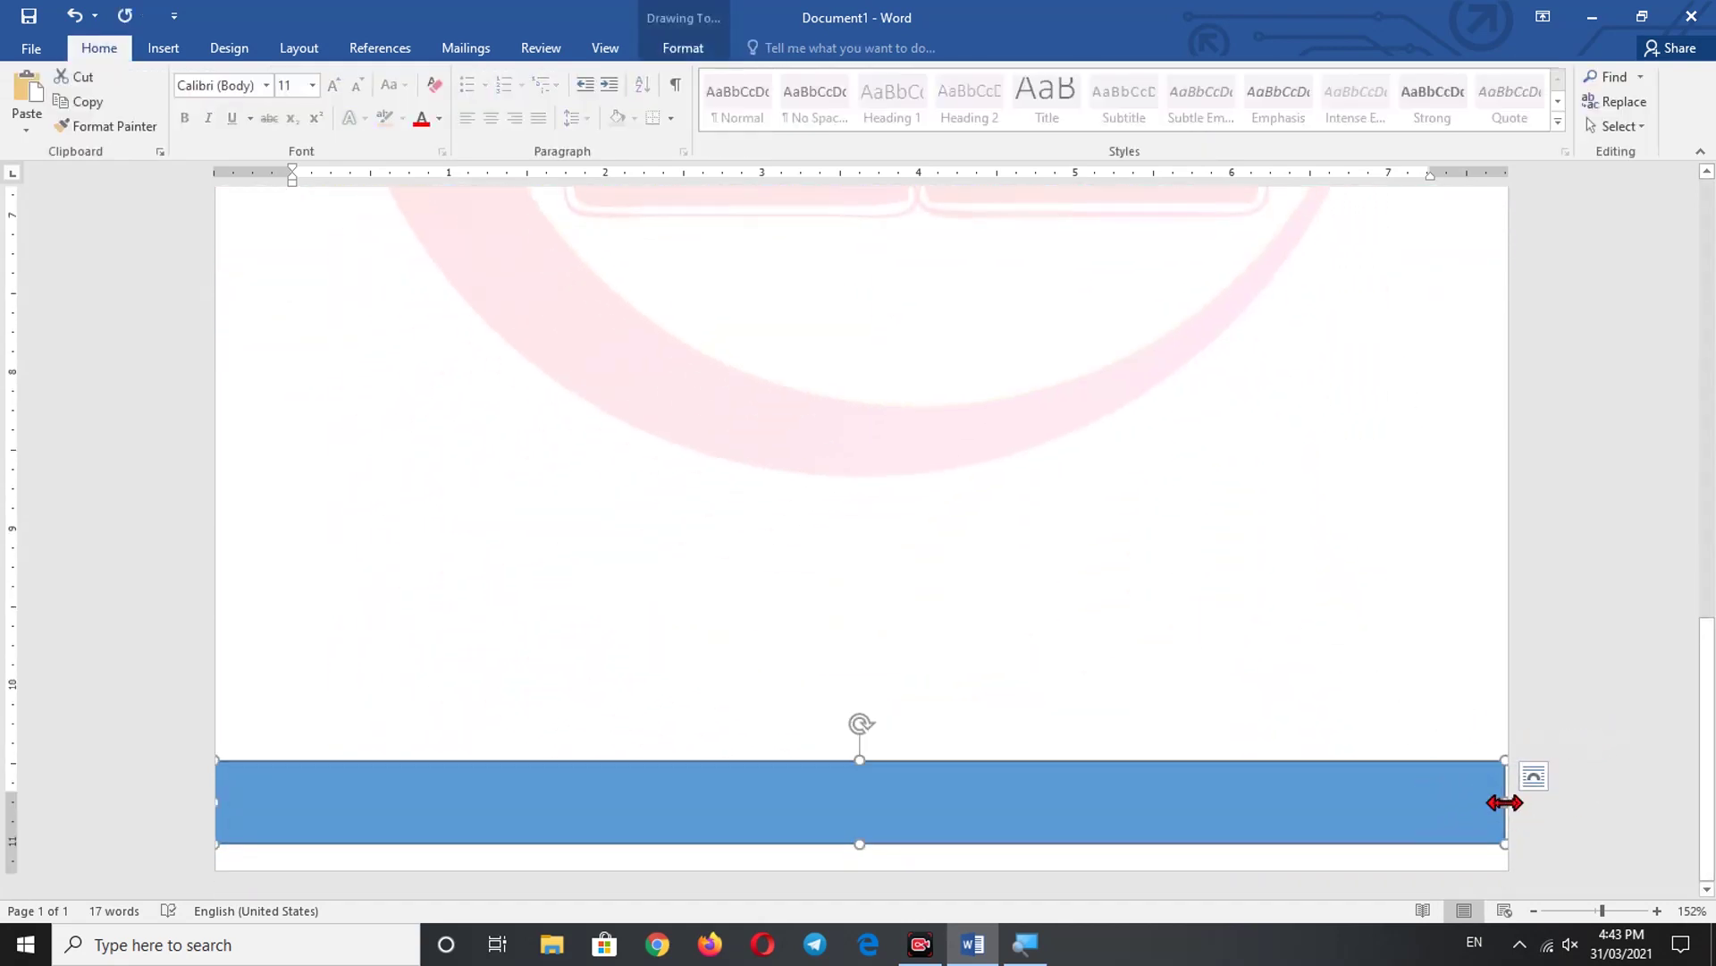
drag(1505, 803, 1519, 803)
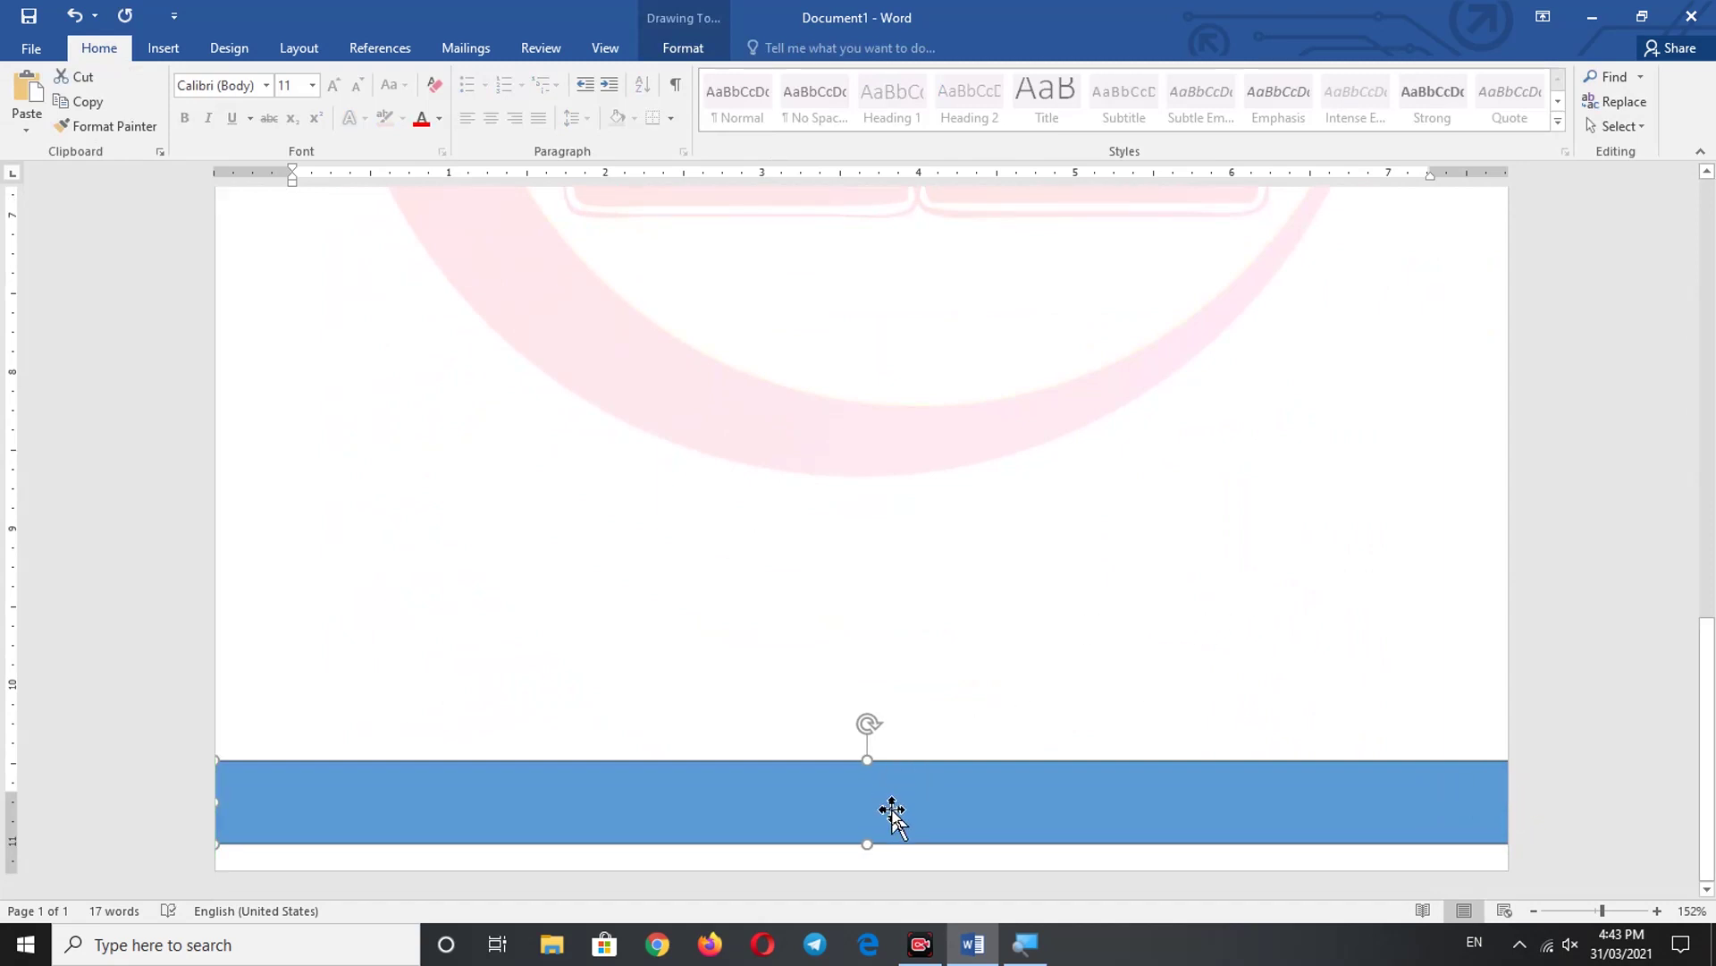
key(Down)
key(Down)
key(Down)
key(Down)
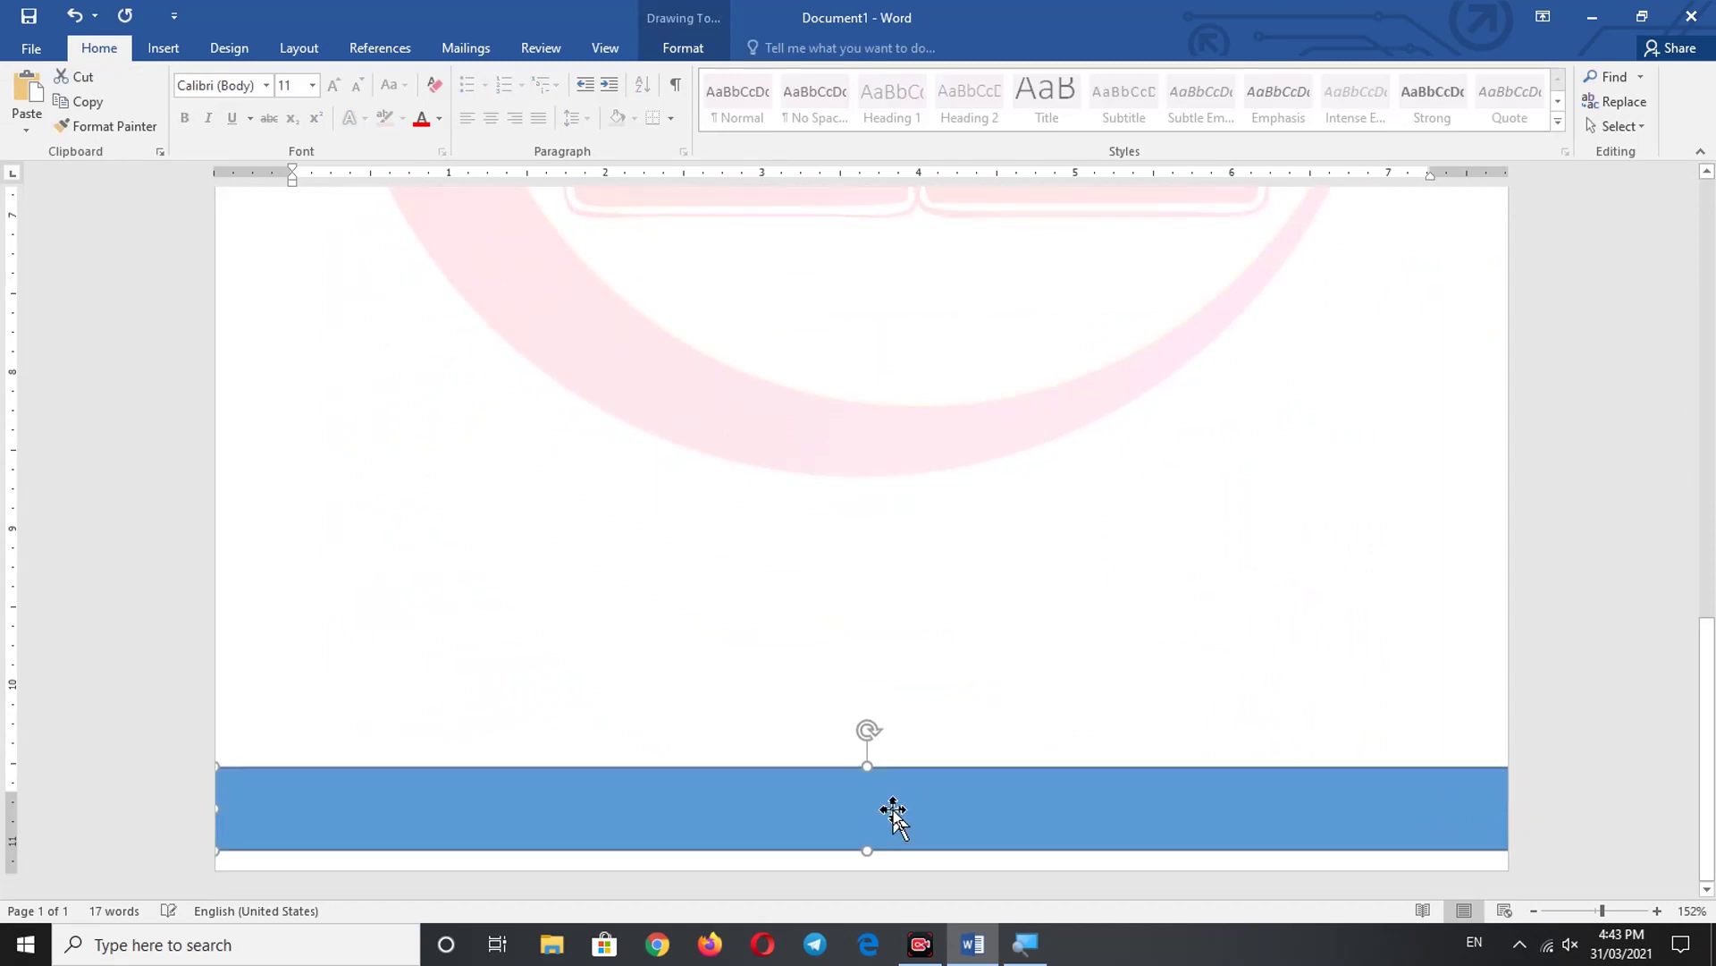
key(Down)
key(Down)
key(Down)
key(Down)
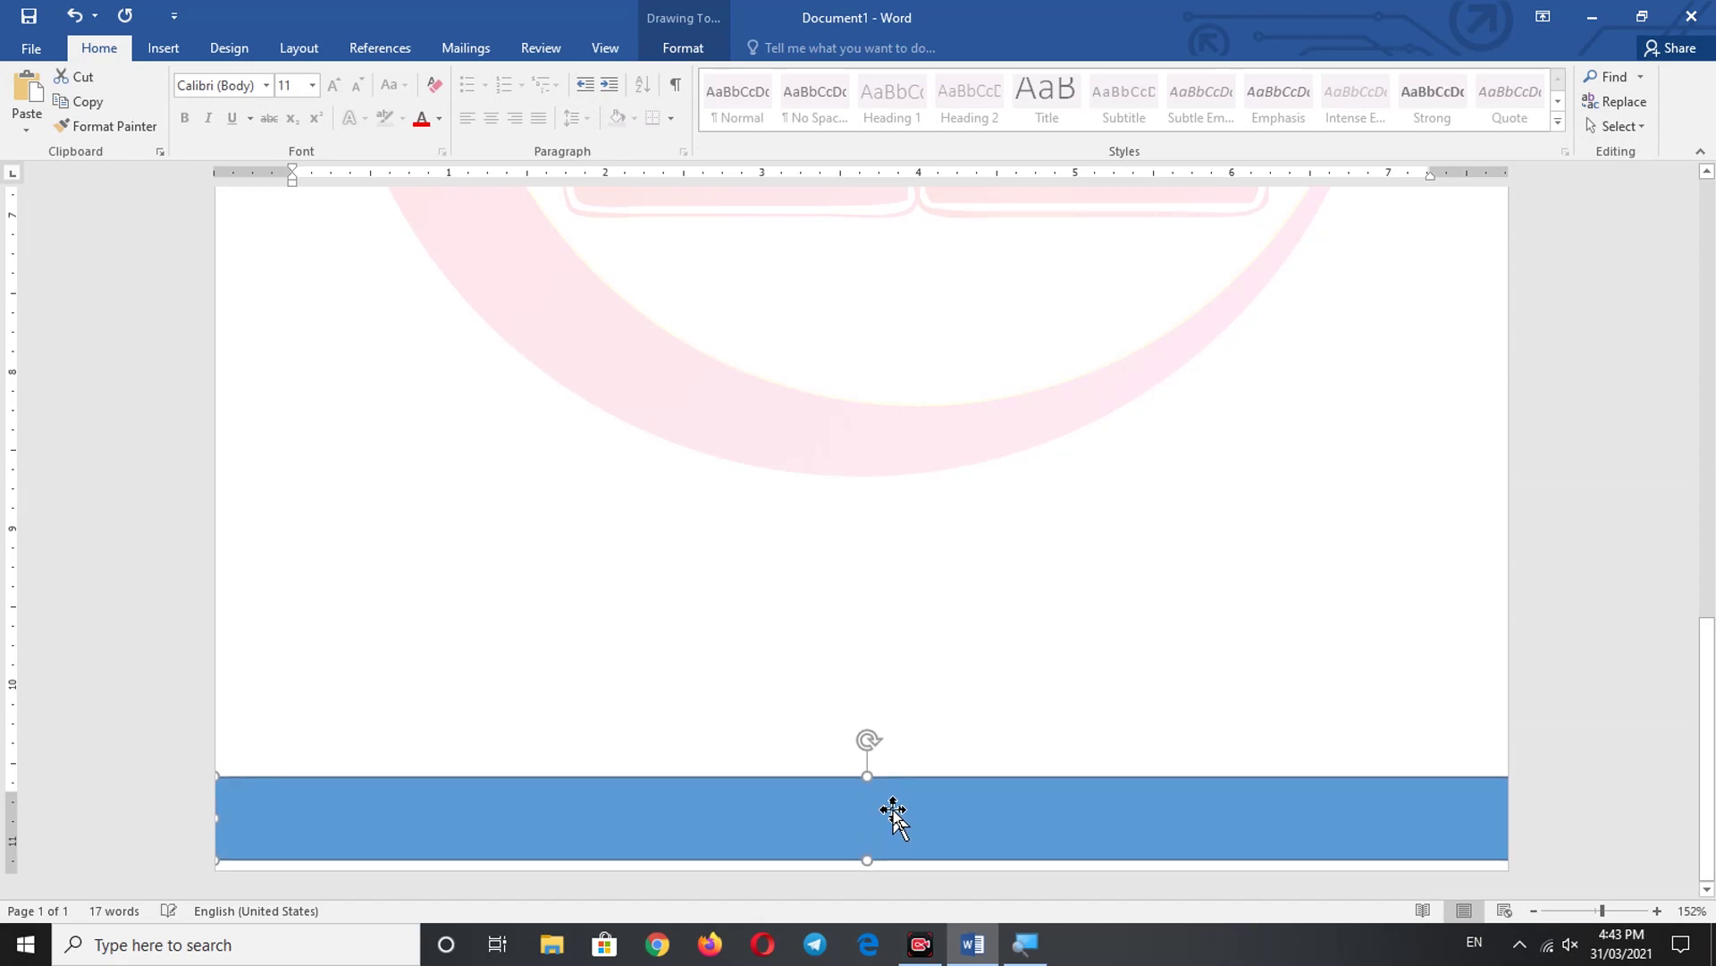
key(Down)
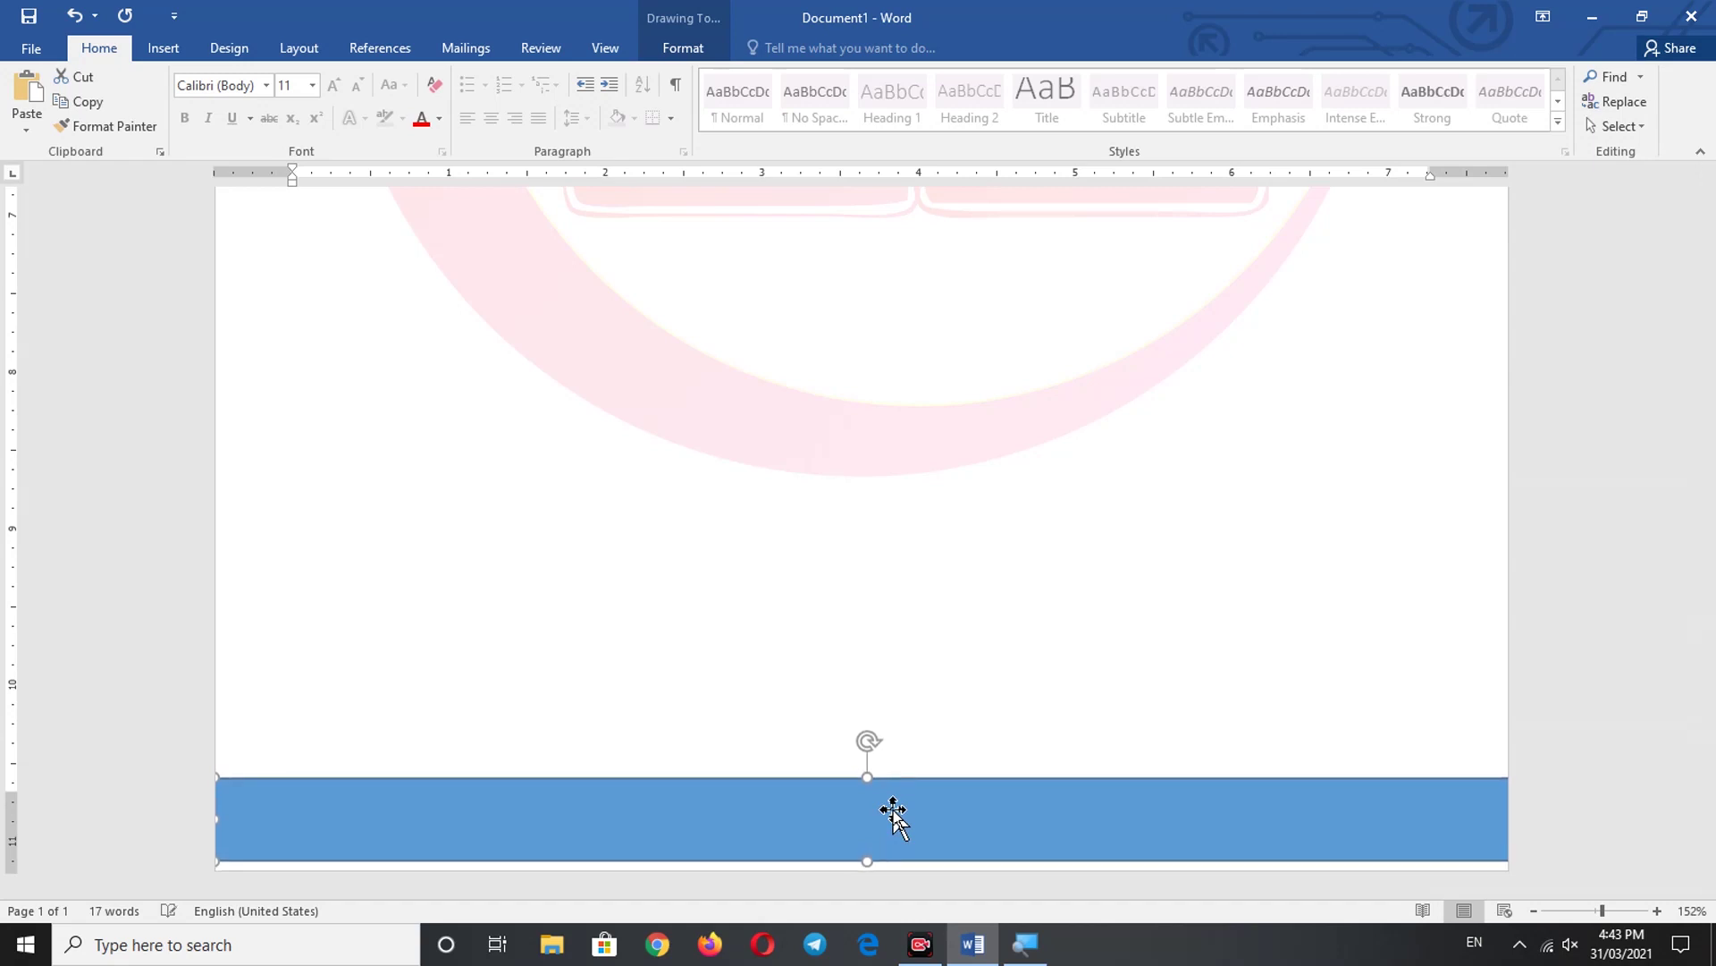
key(Down)
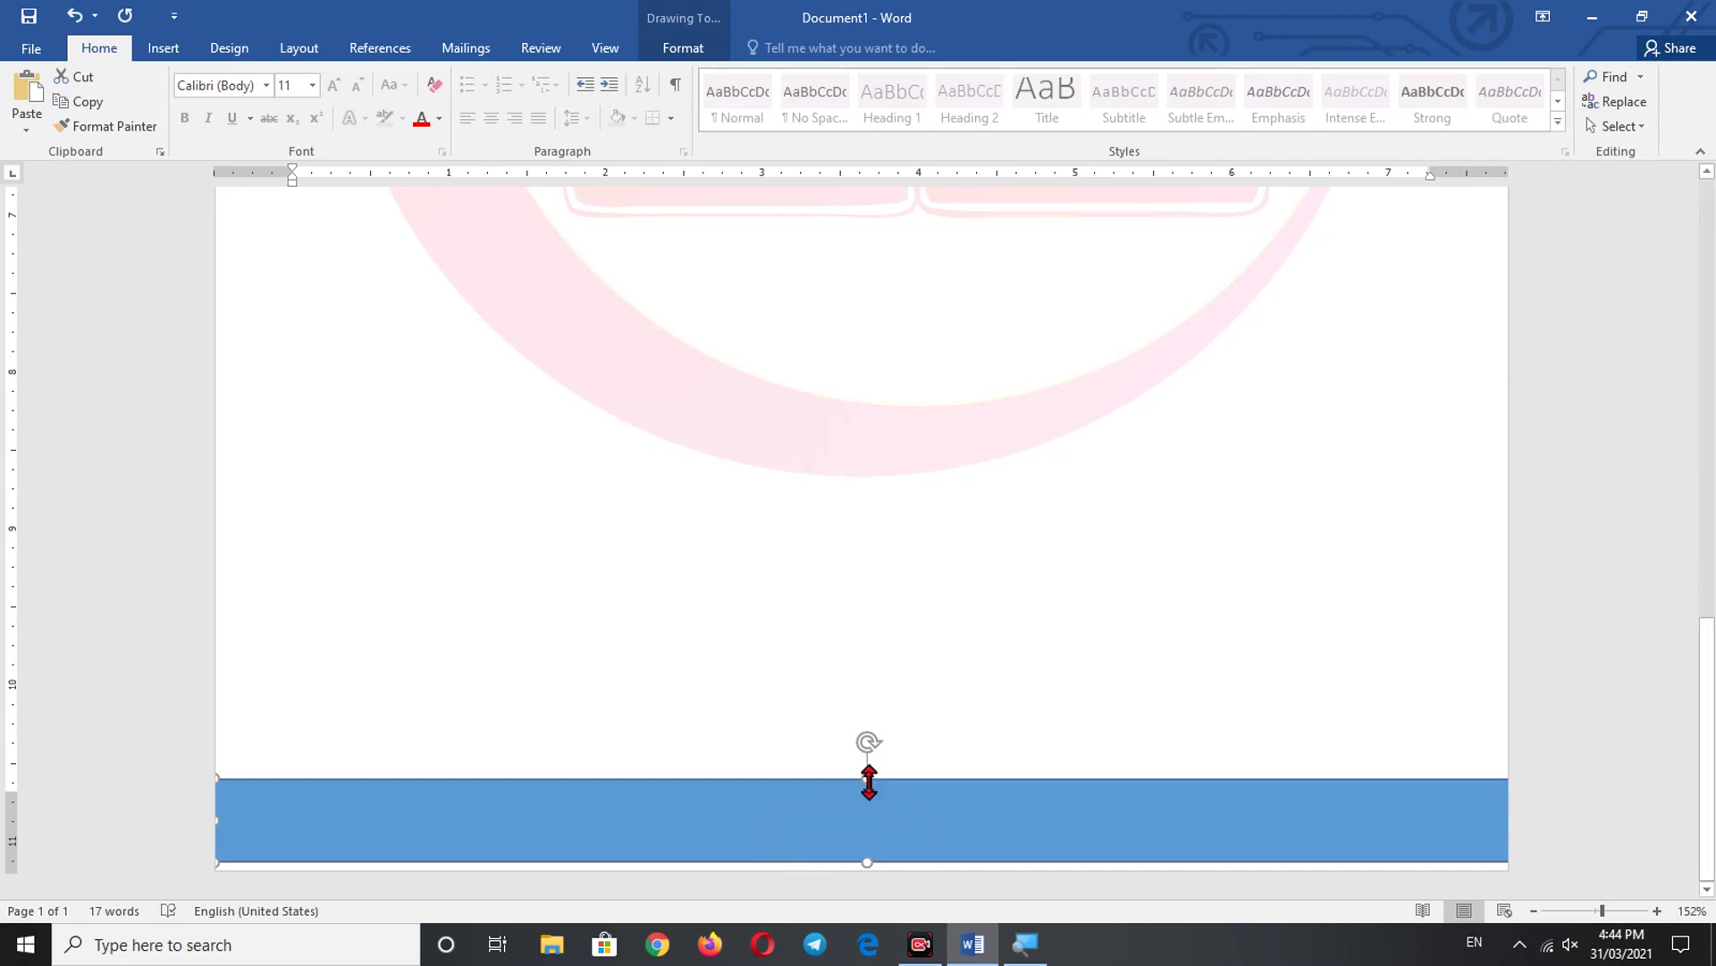
click(856, 840)
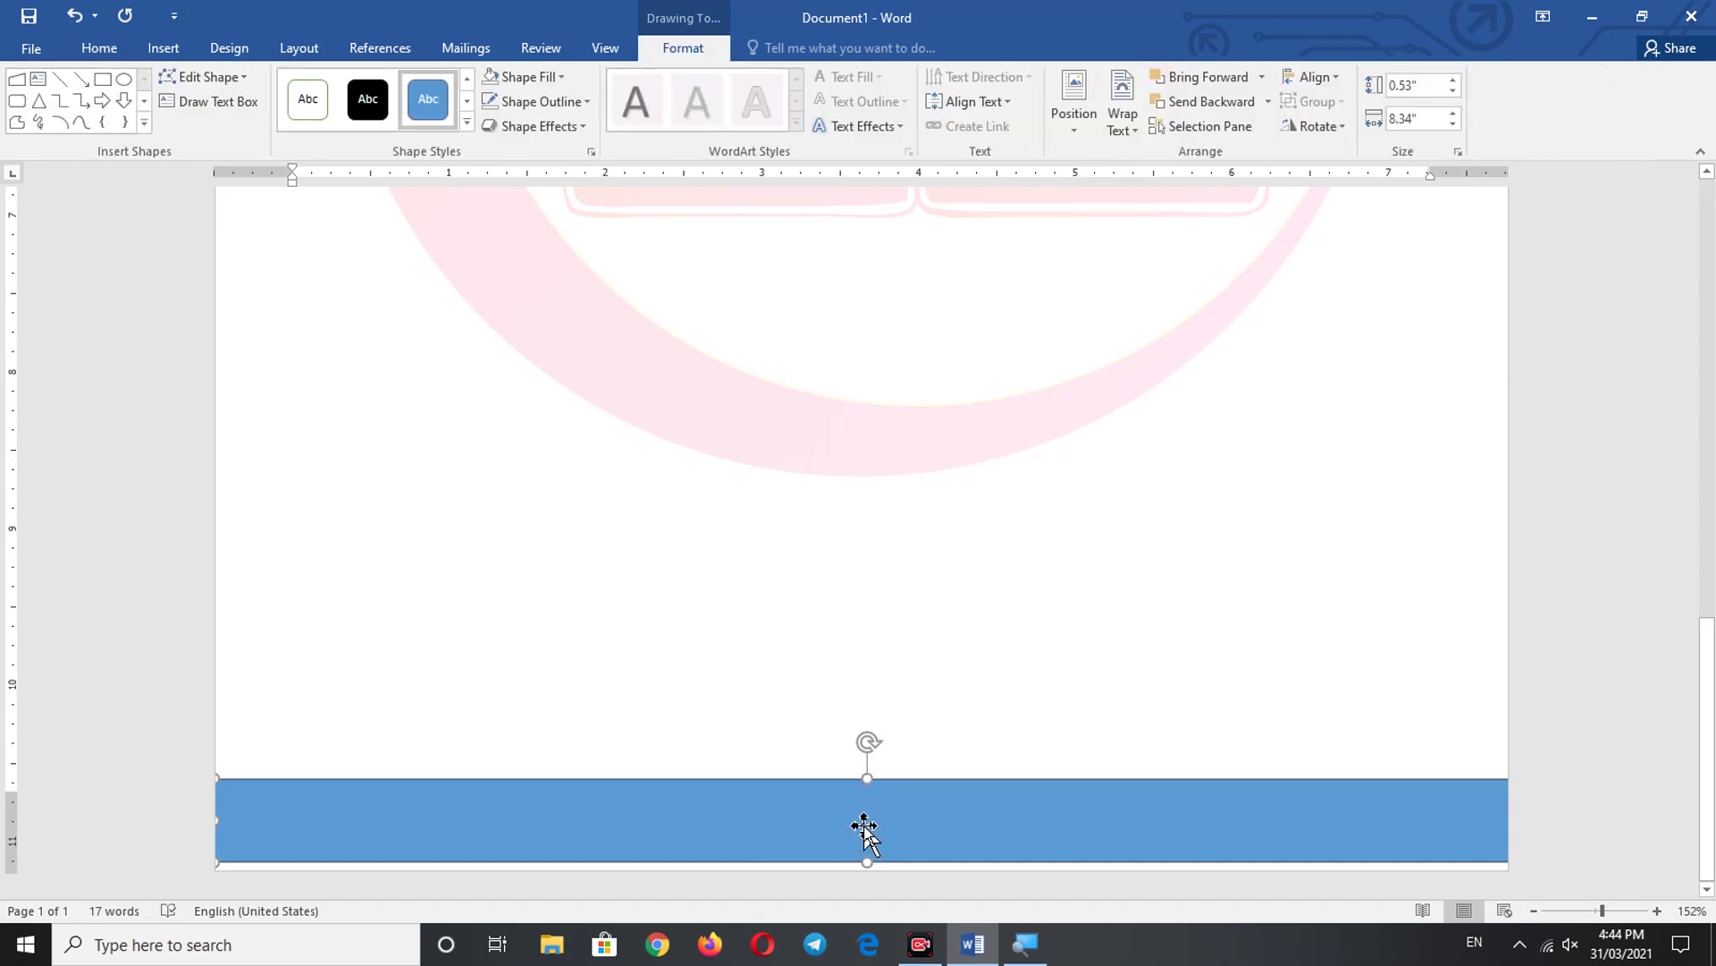
- Fill the footer band Gold, Accent 4, Lighter 40% and remove its outline
click(552, 78)
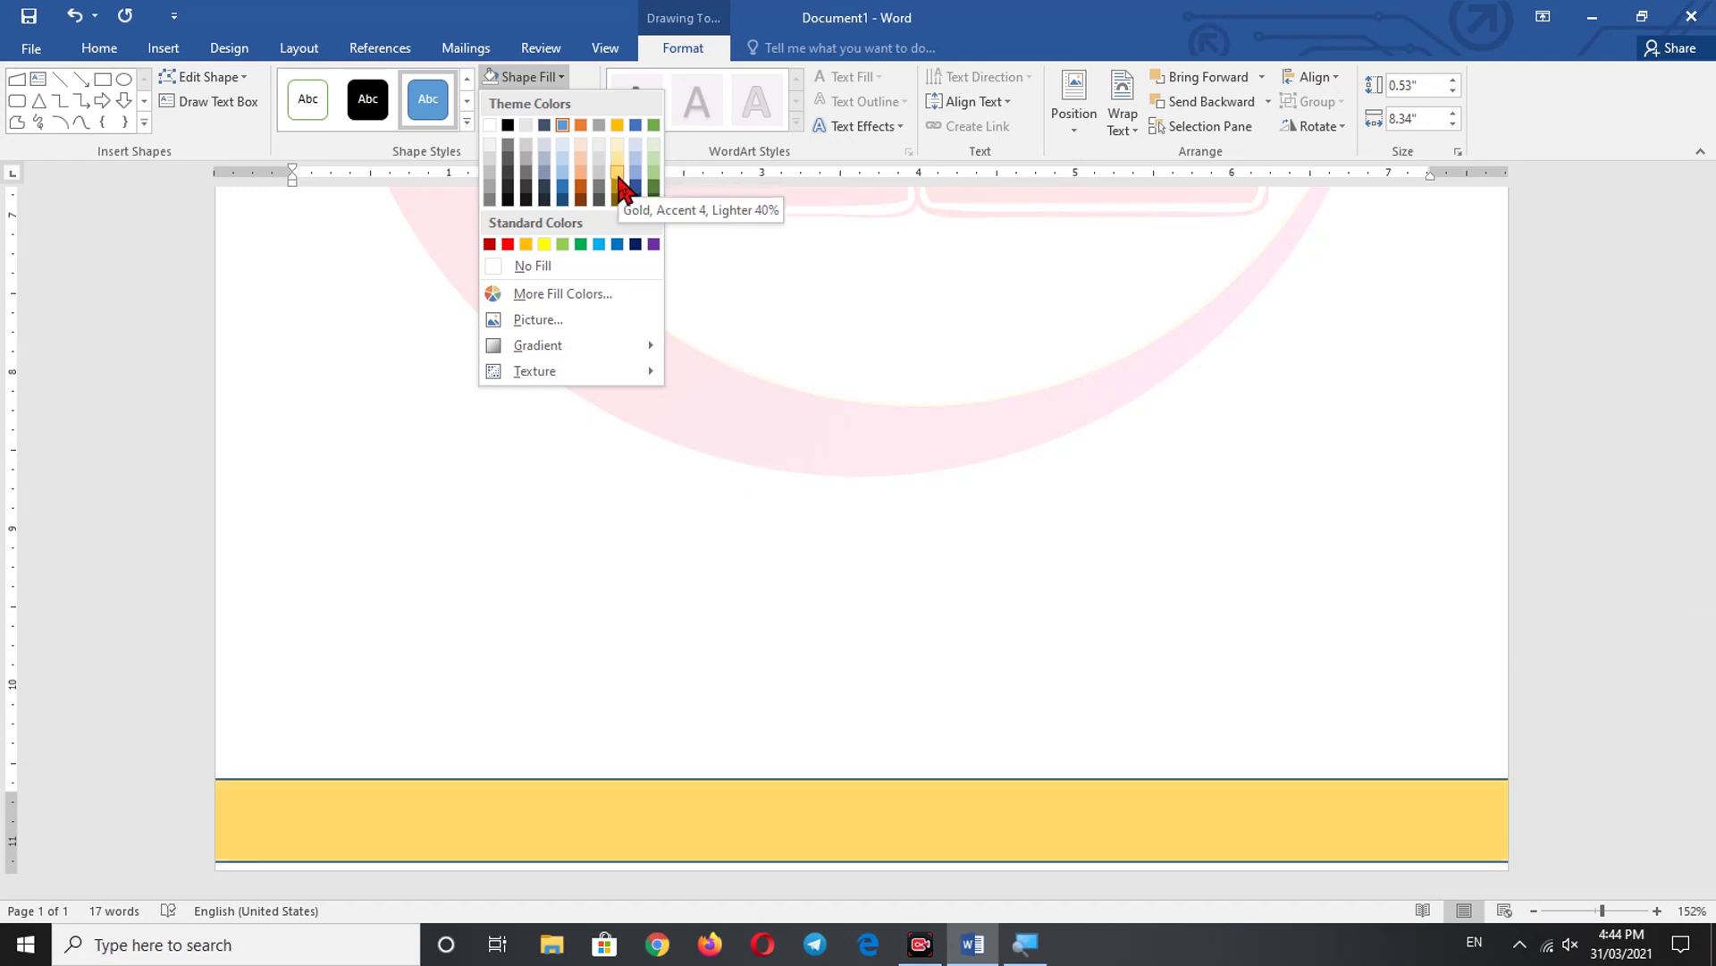
click(619, 177)
click(582, 101)
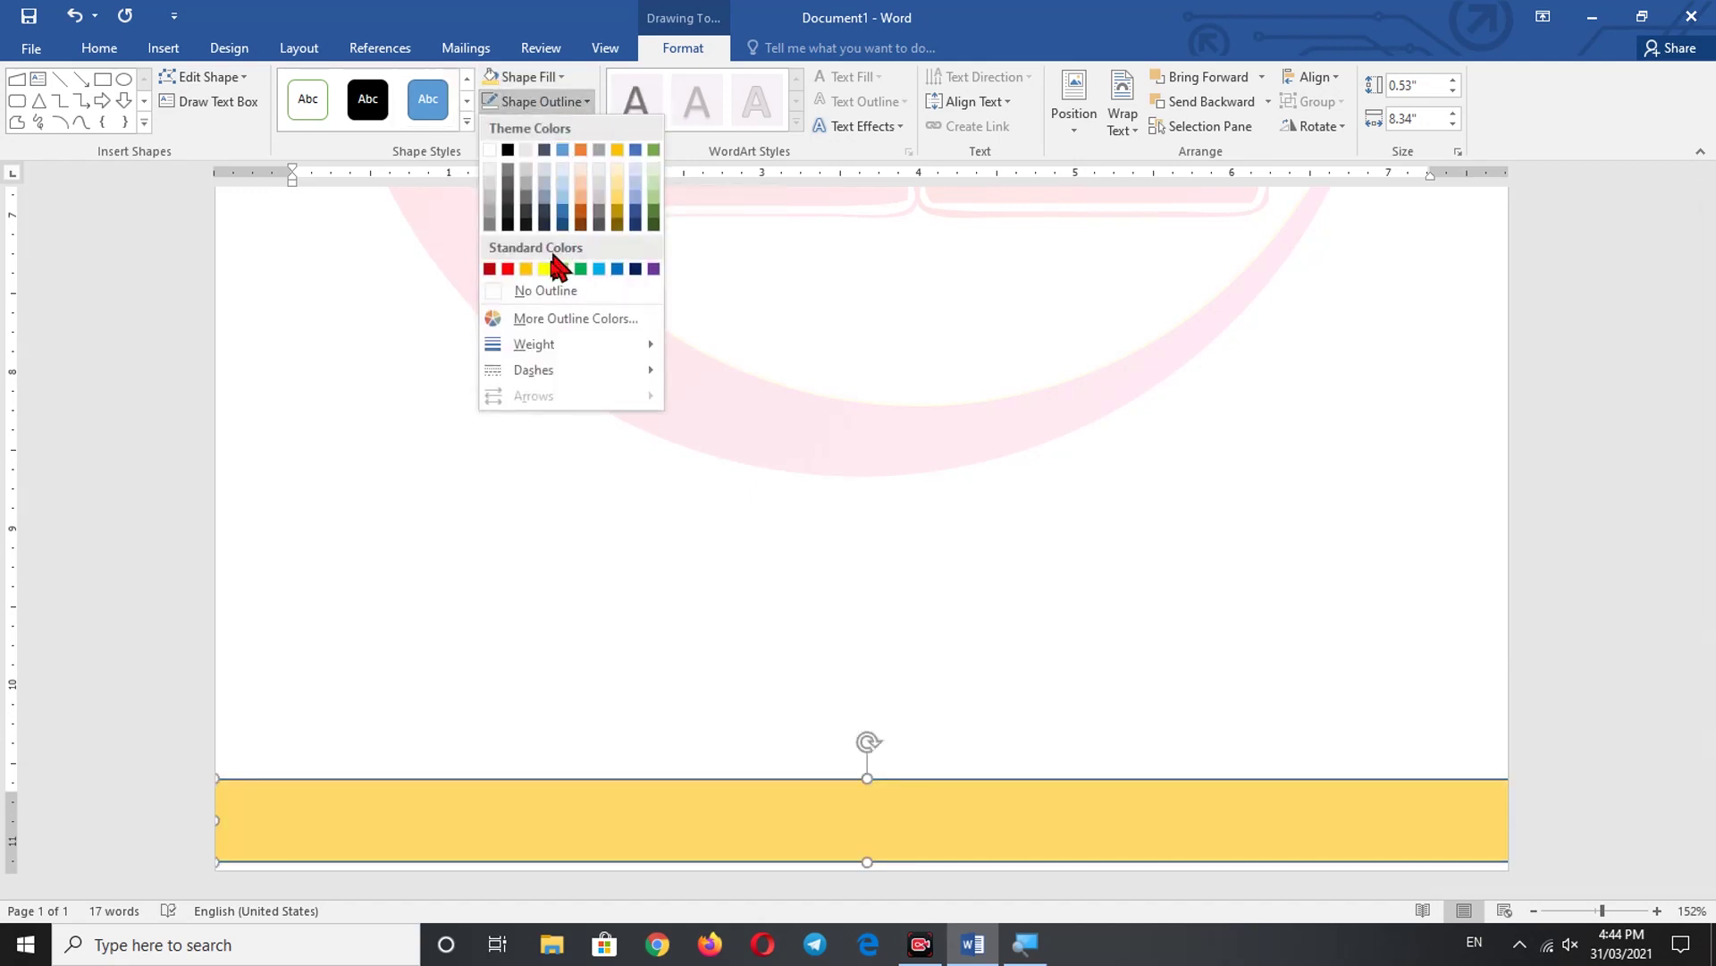
click(545, 290)
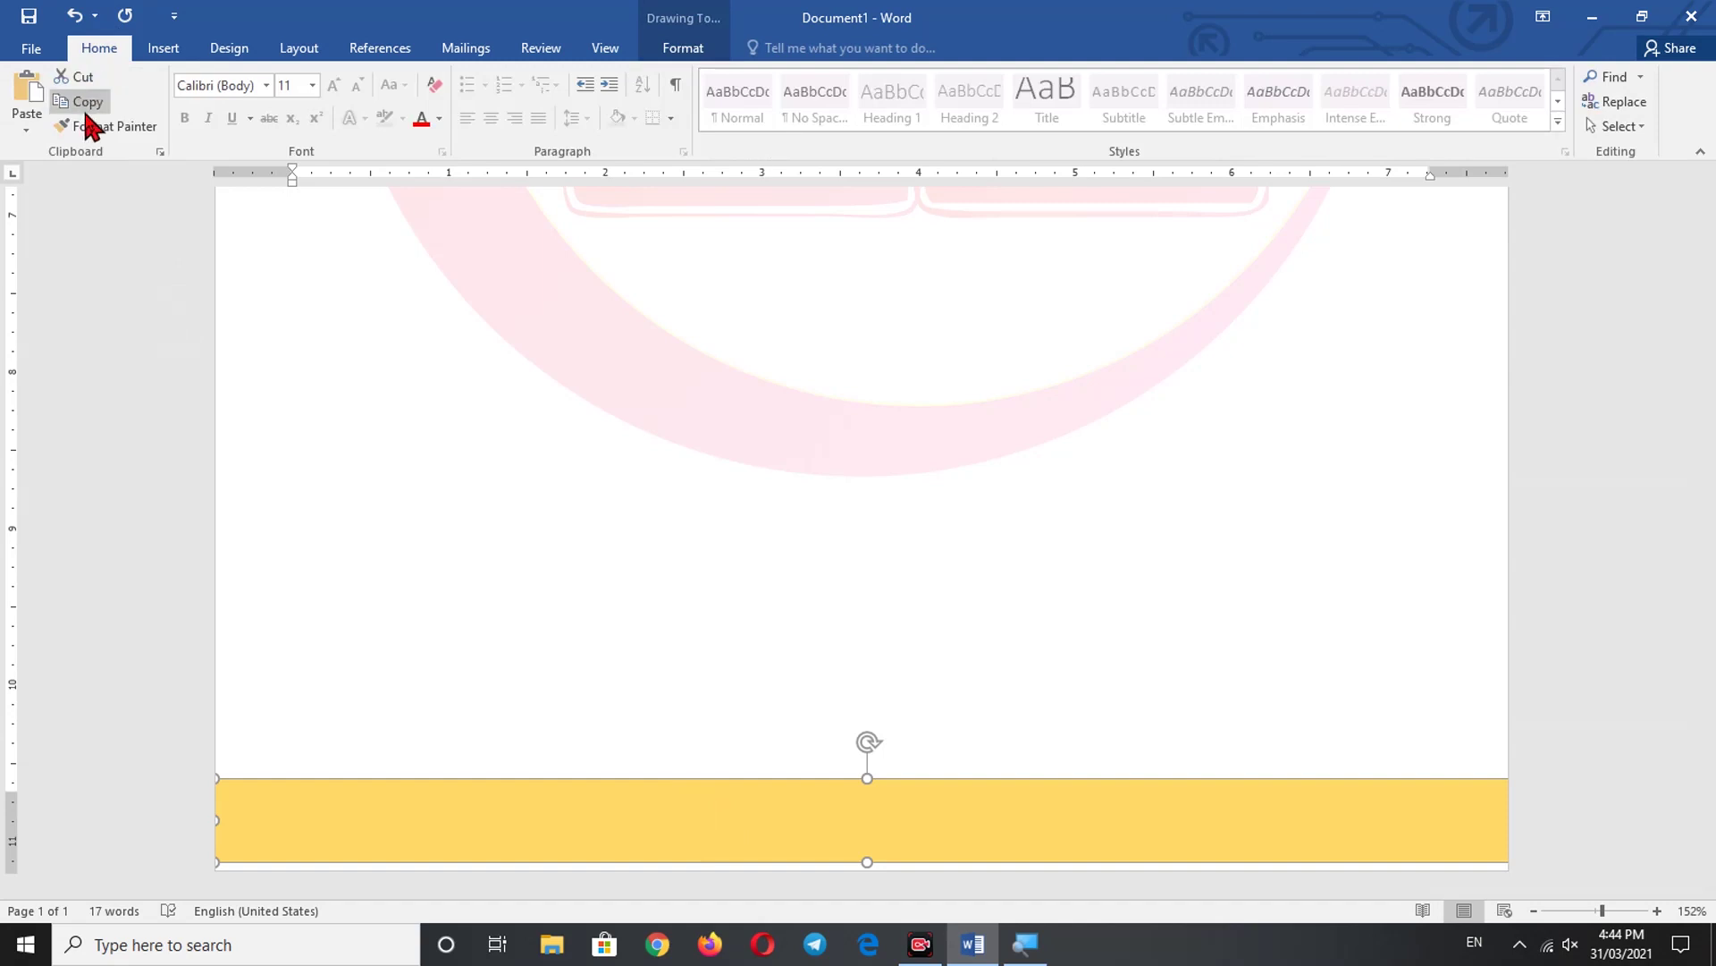
- Paste a duplicate of the band and fill it Dark Blue
click(20, 98)
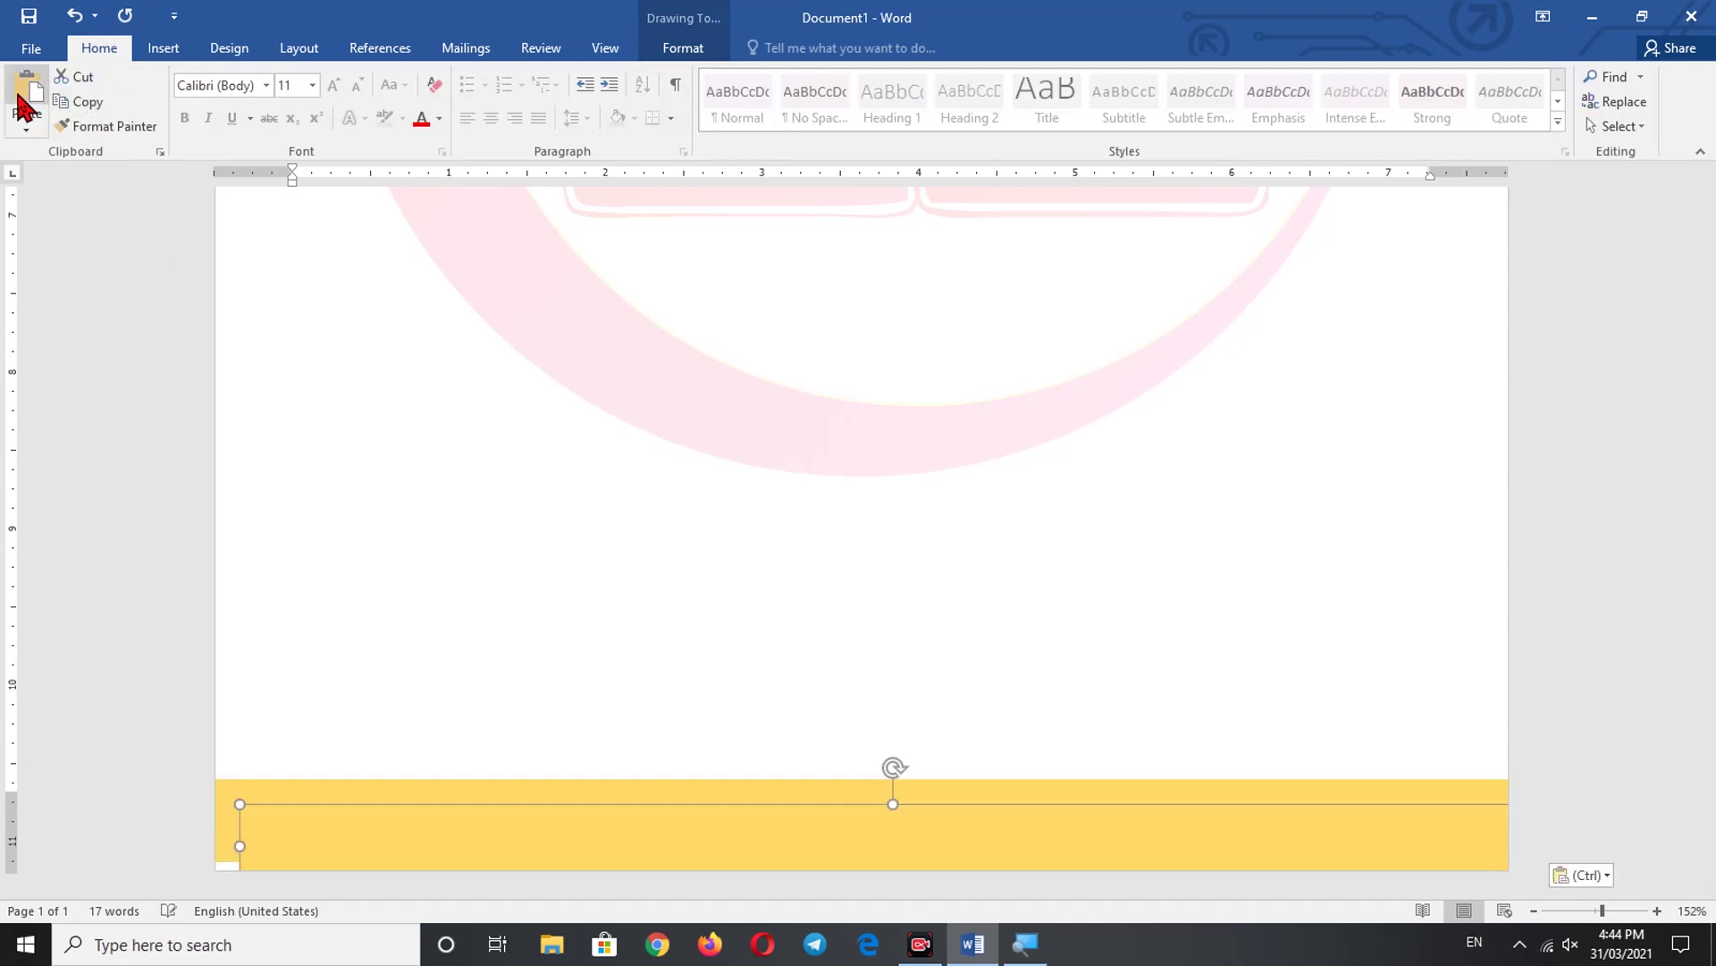
double_click(454, 849)
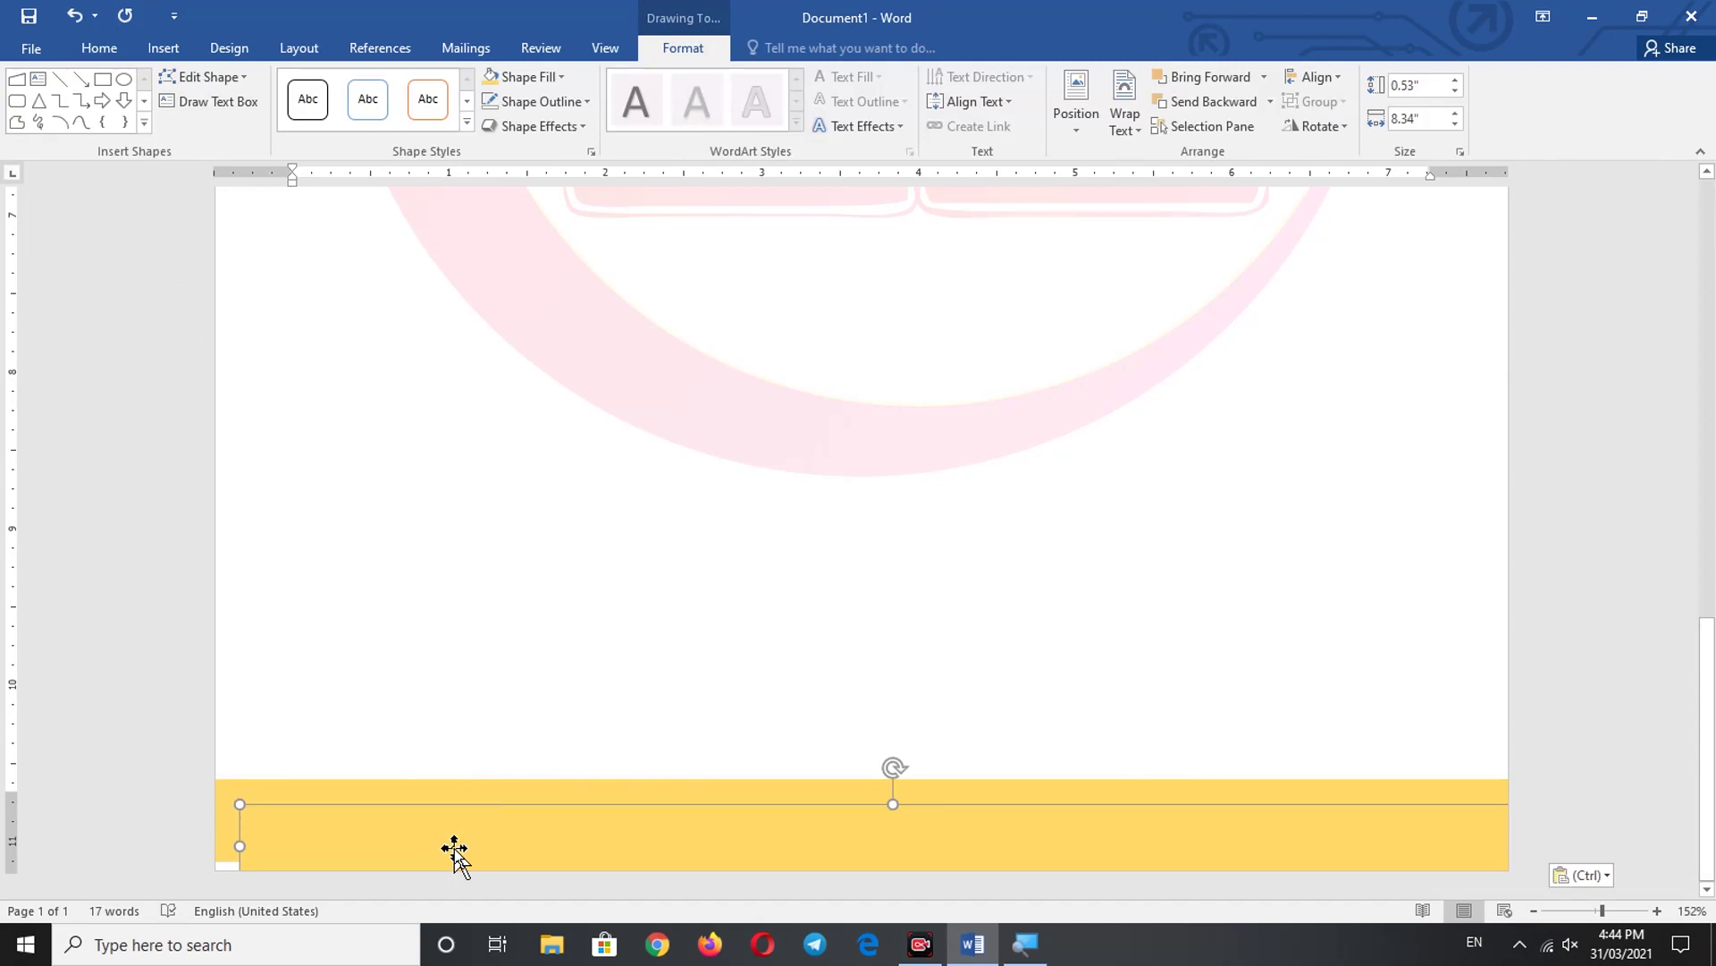
click(555, 75)
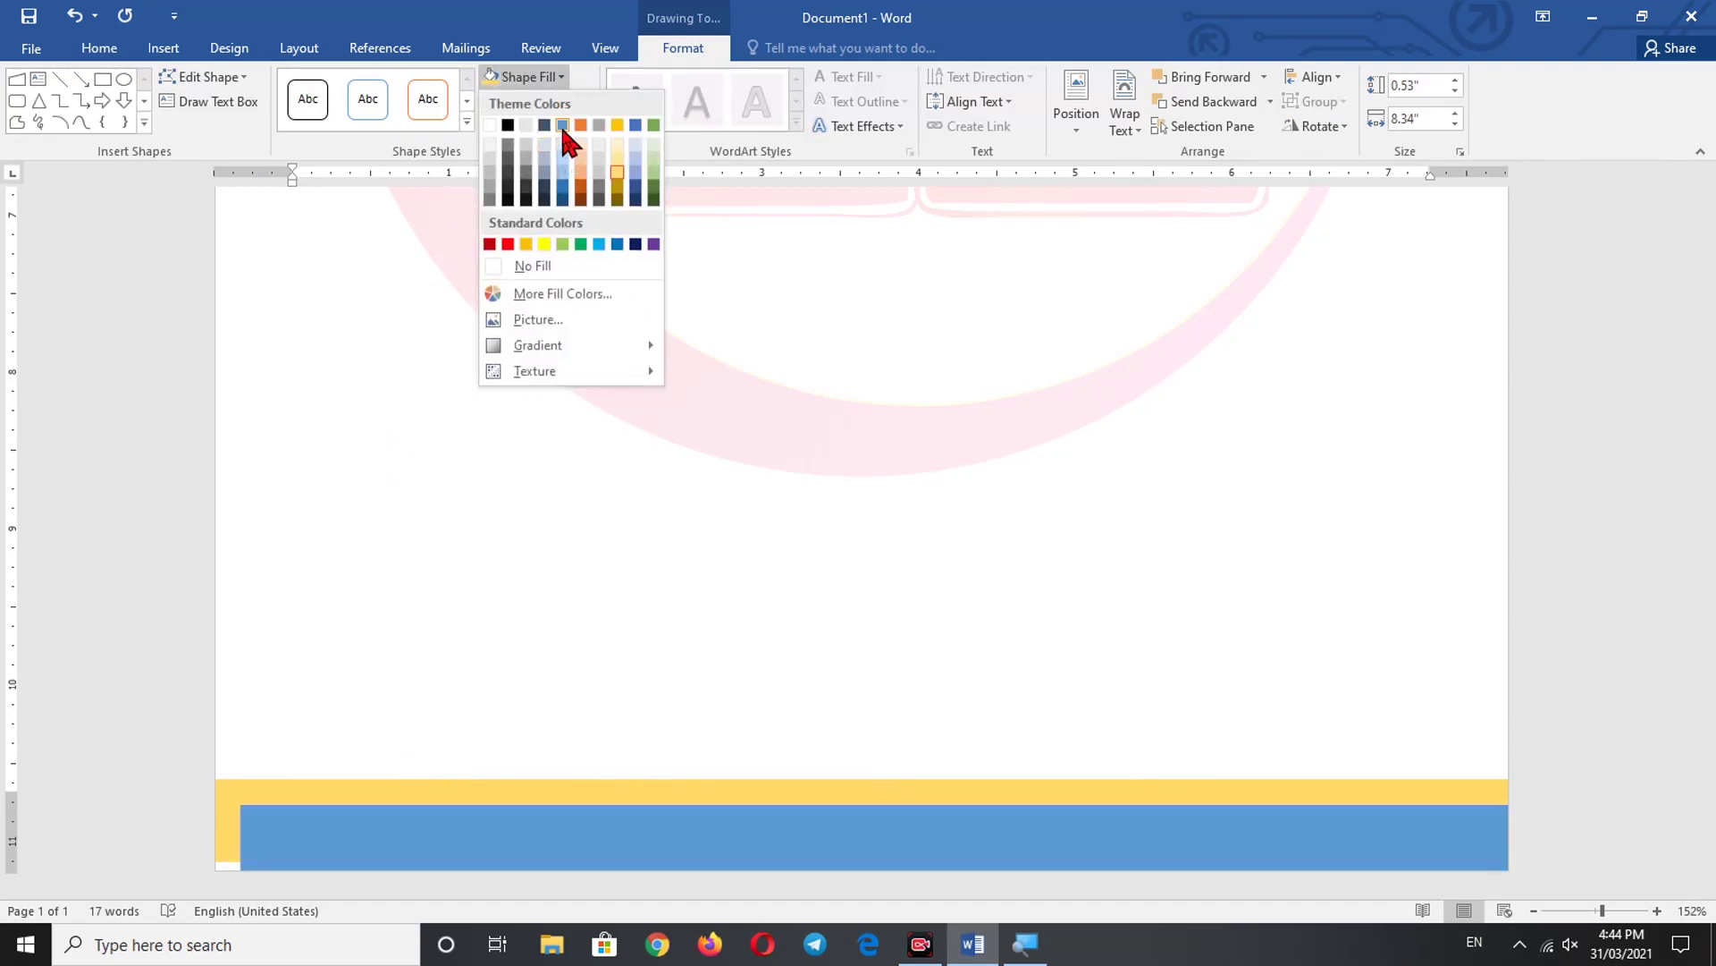
click(638, 244)
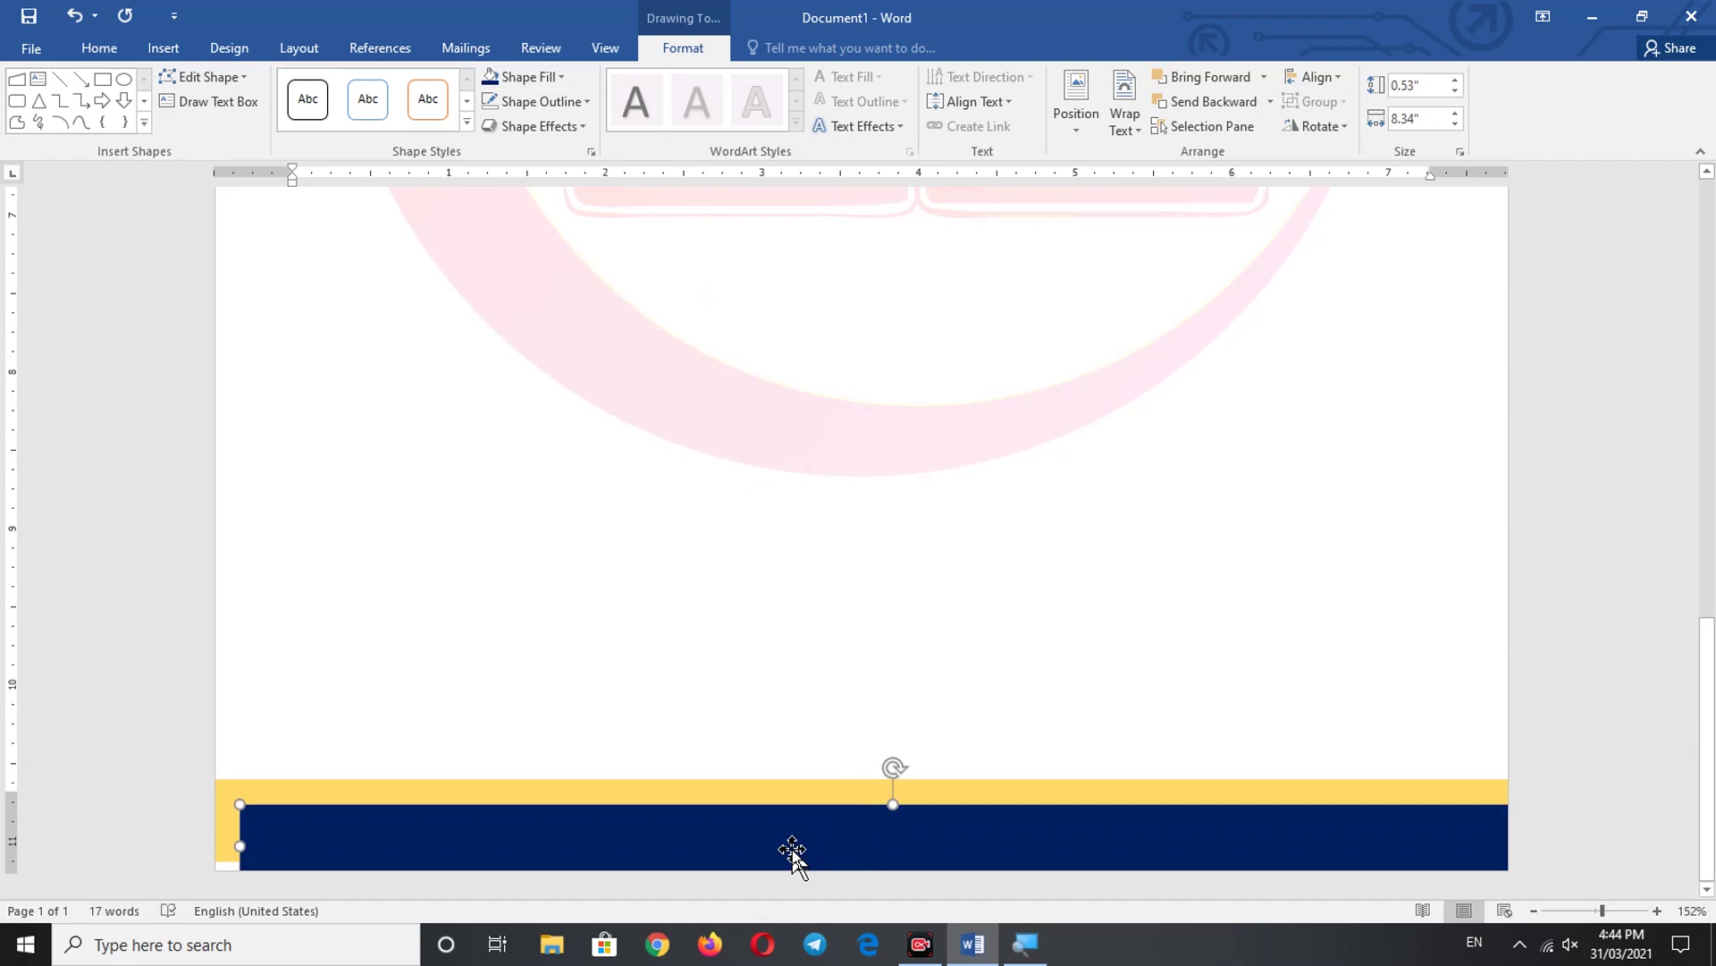
- Reposition and shorten the navy band so only a thin gold strip shows above it
key(Up)
key(Up)
key(Up)
key(Up)
key(Up)
key(Up)
key(Up)
key(Up)
key(Up)
key(Left)
key(Left)
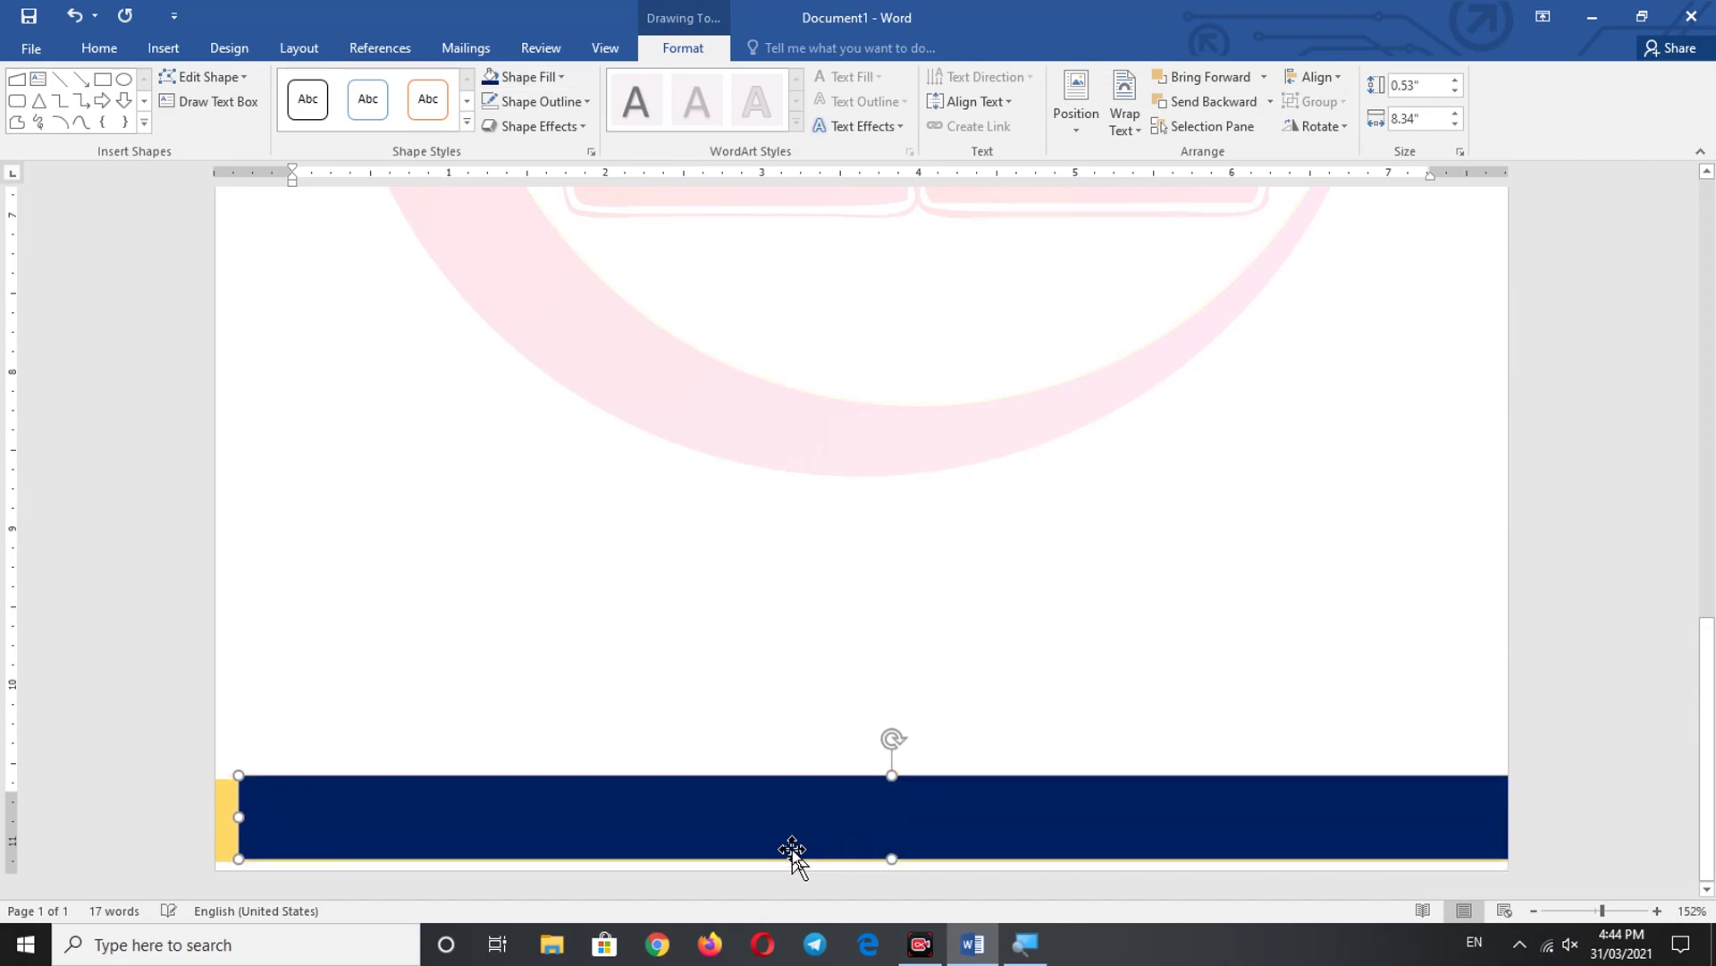
key(Left)
key(Left)
key(Left)
key(Left)
key(Left)
key(Left)
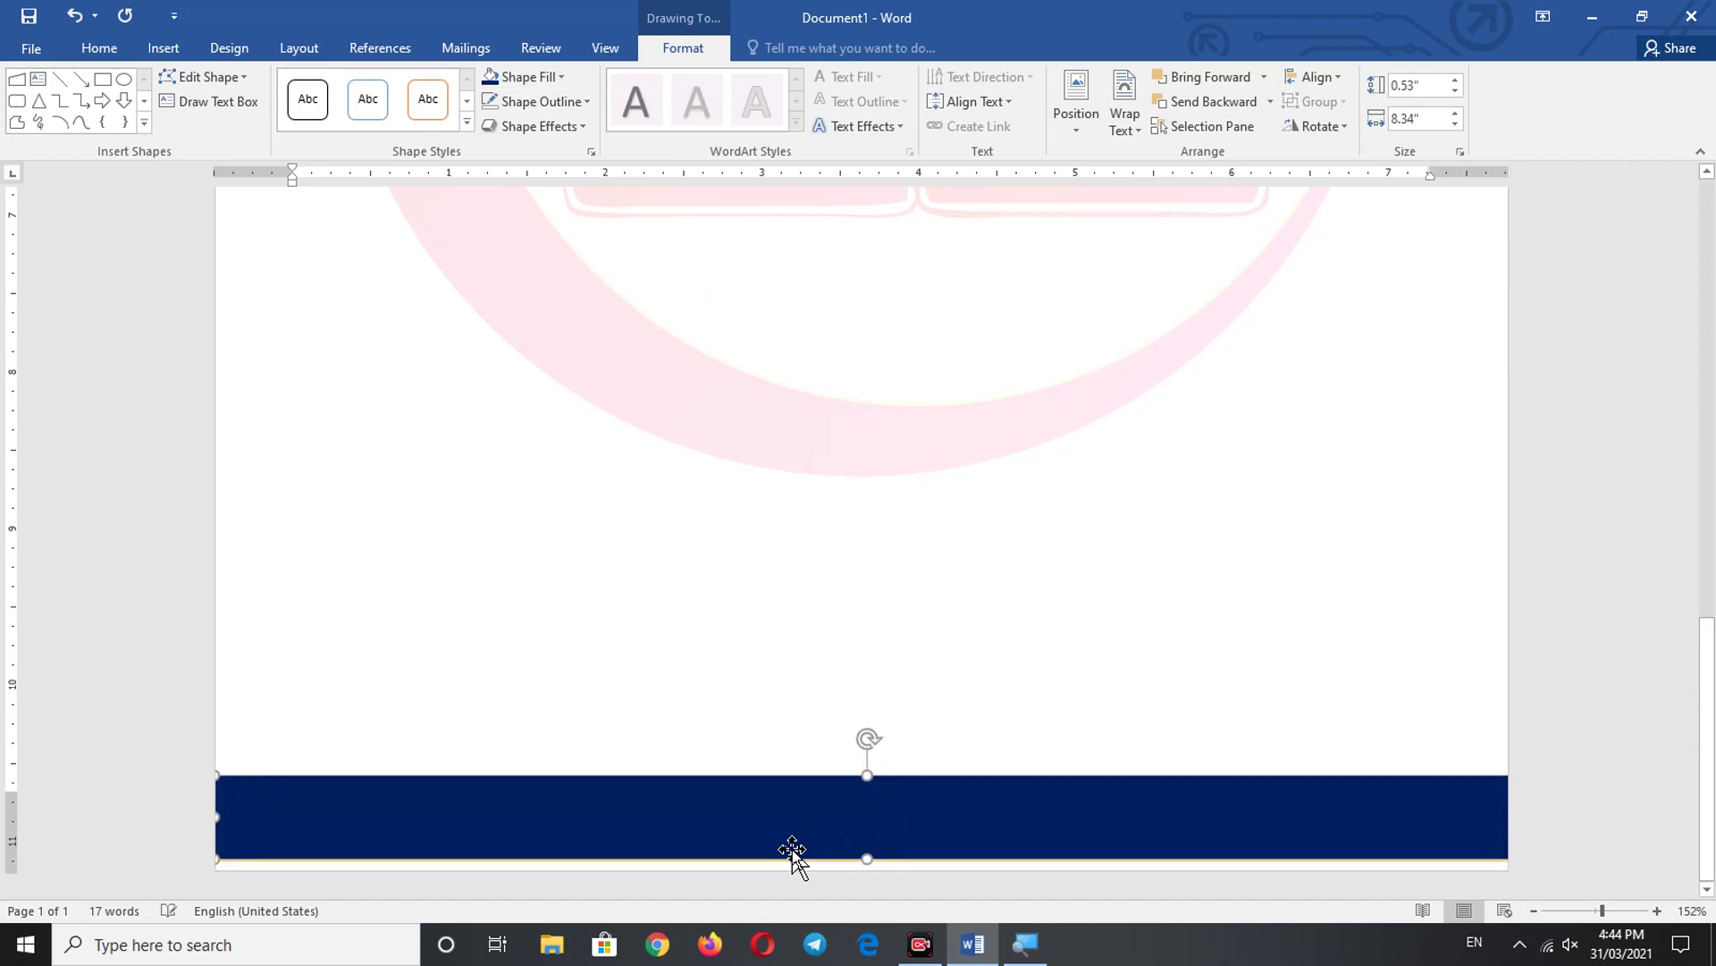
key(Down)
key(Down)
key(Down)
key(Down)
key(Down)
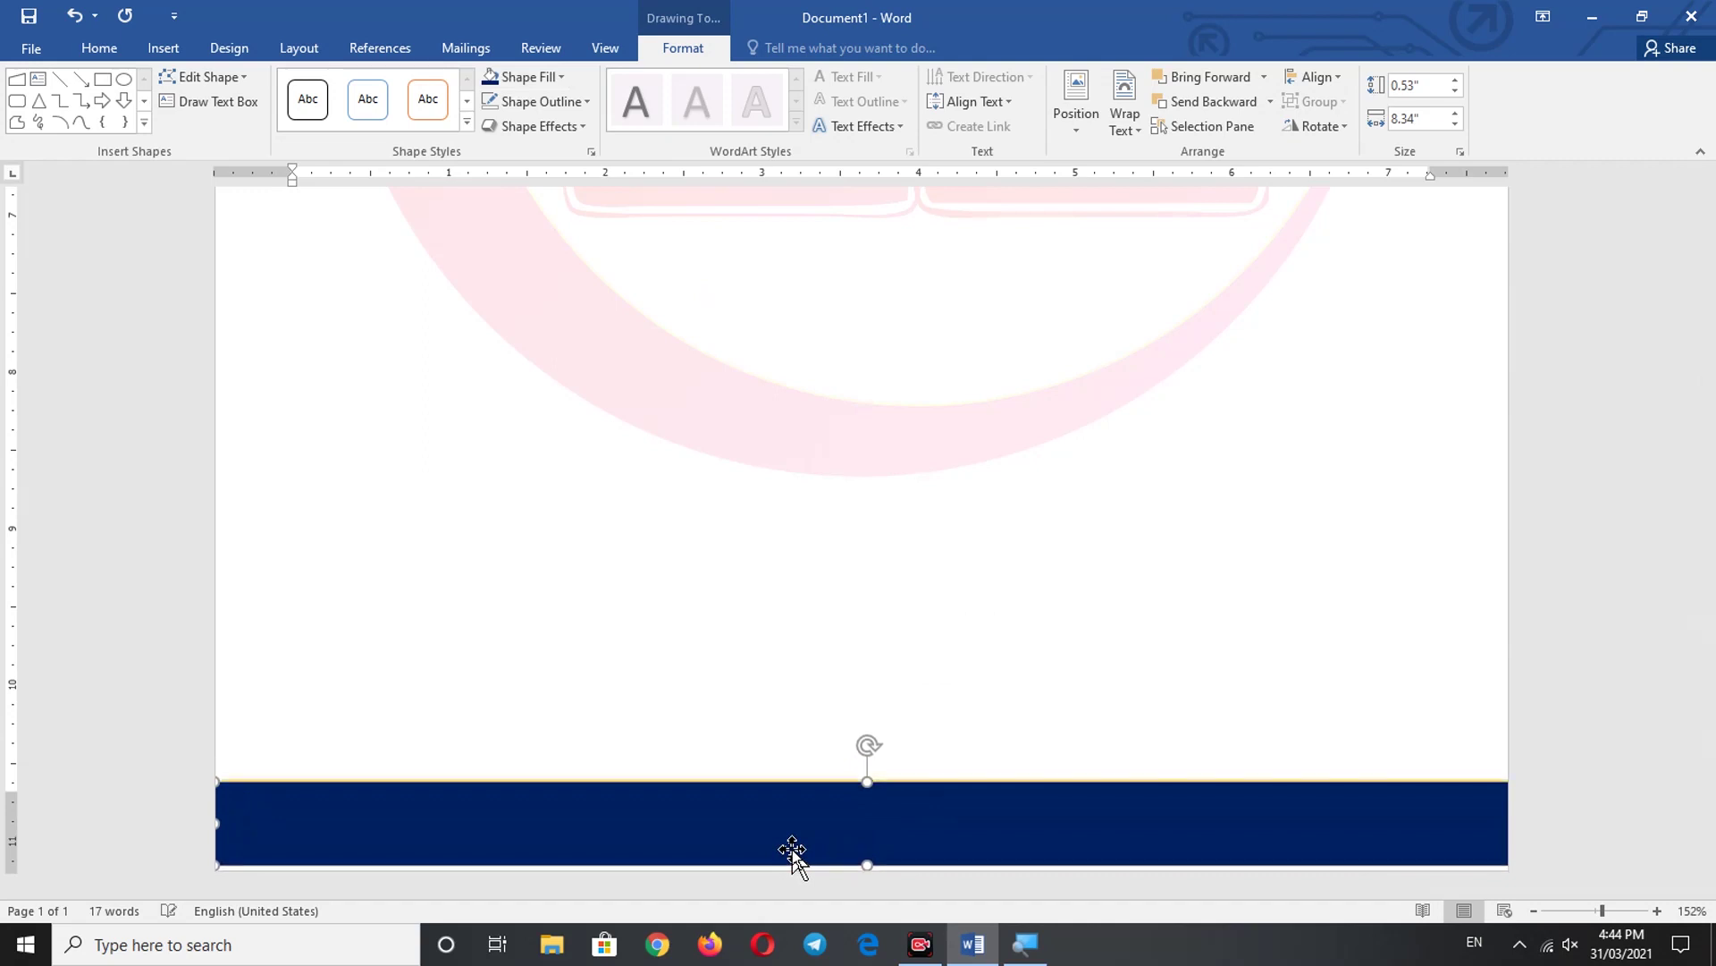
key(Down)
key(Down)
key(Down)
key(Down)
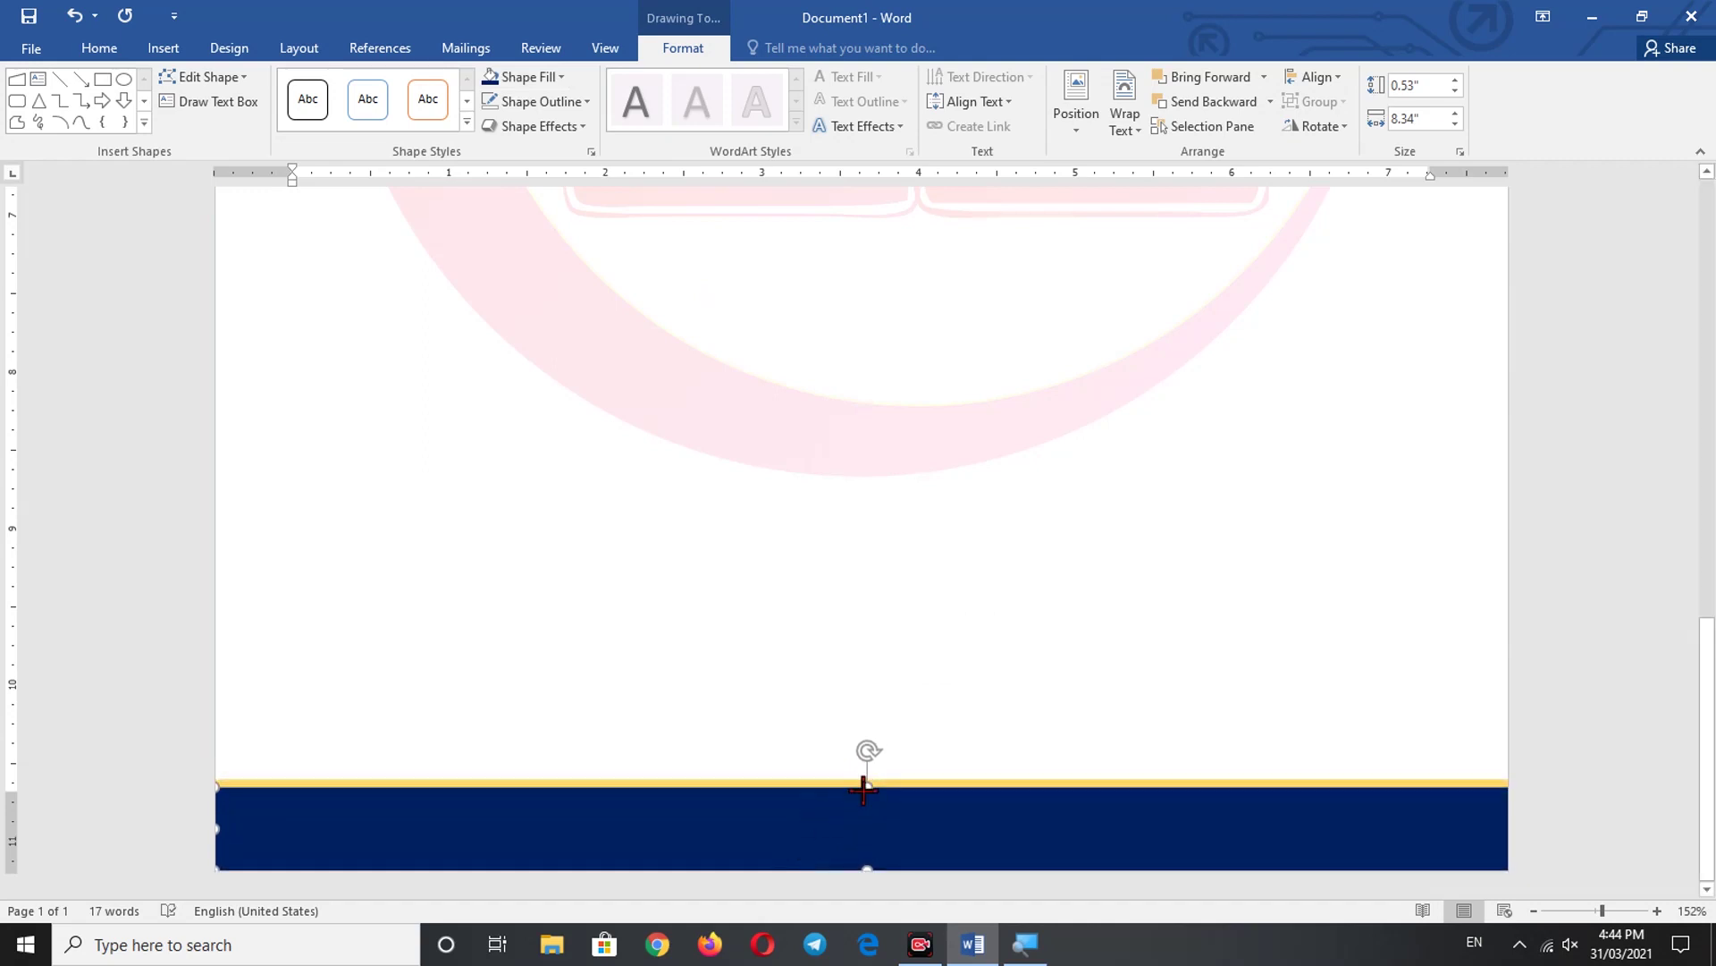
drag(862, 788, 866, 792)
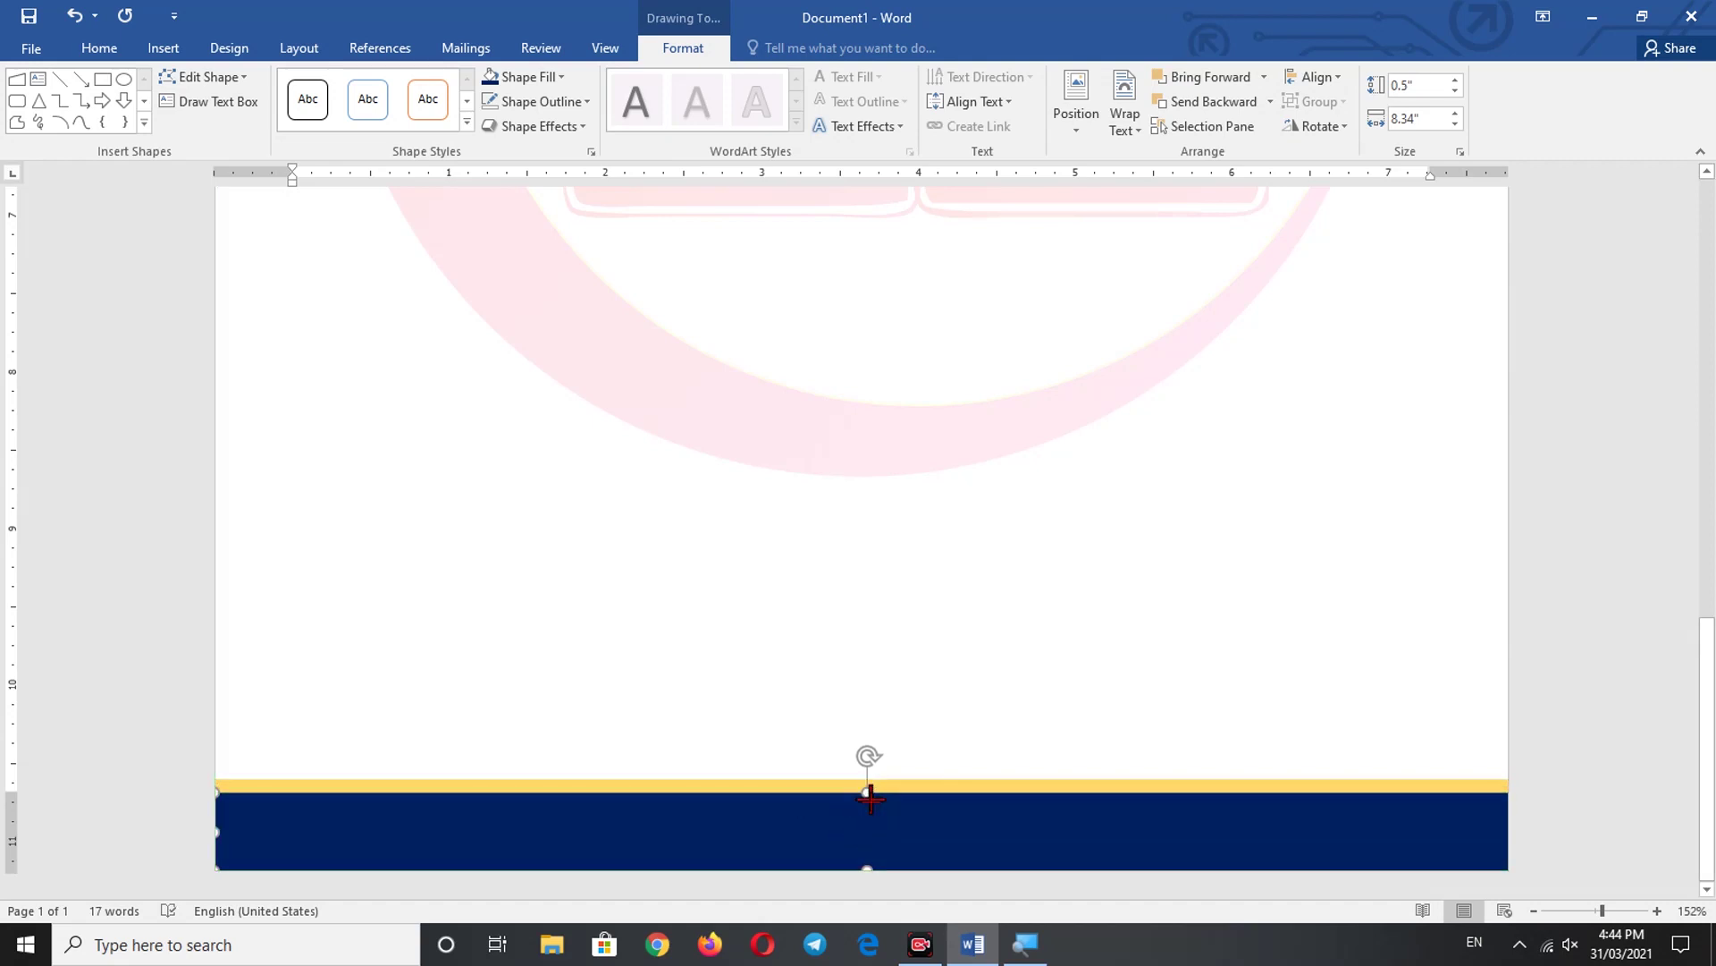
drag(870, 797, 869, 799)
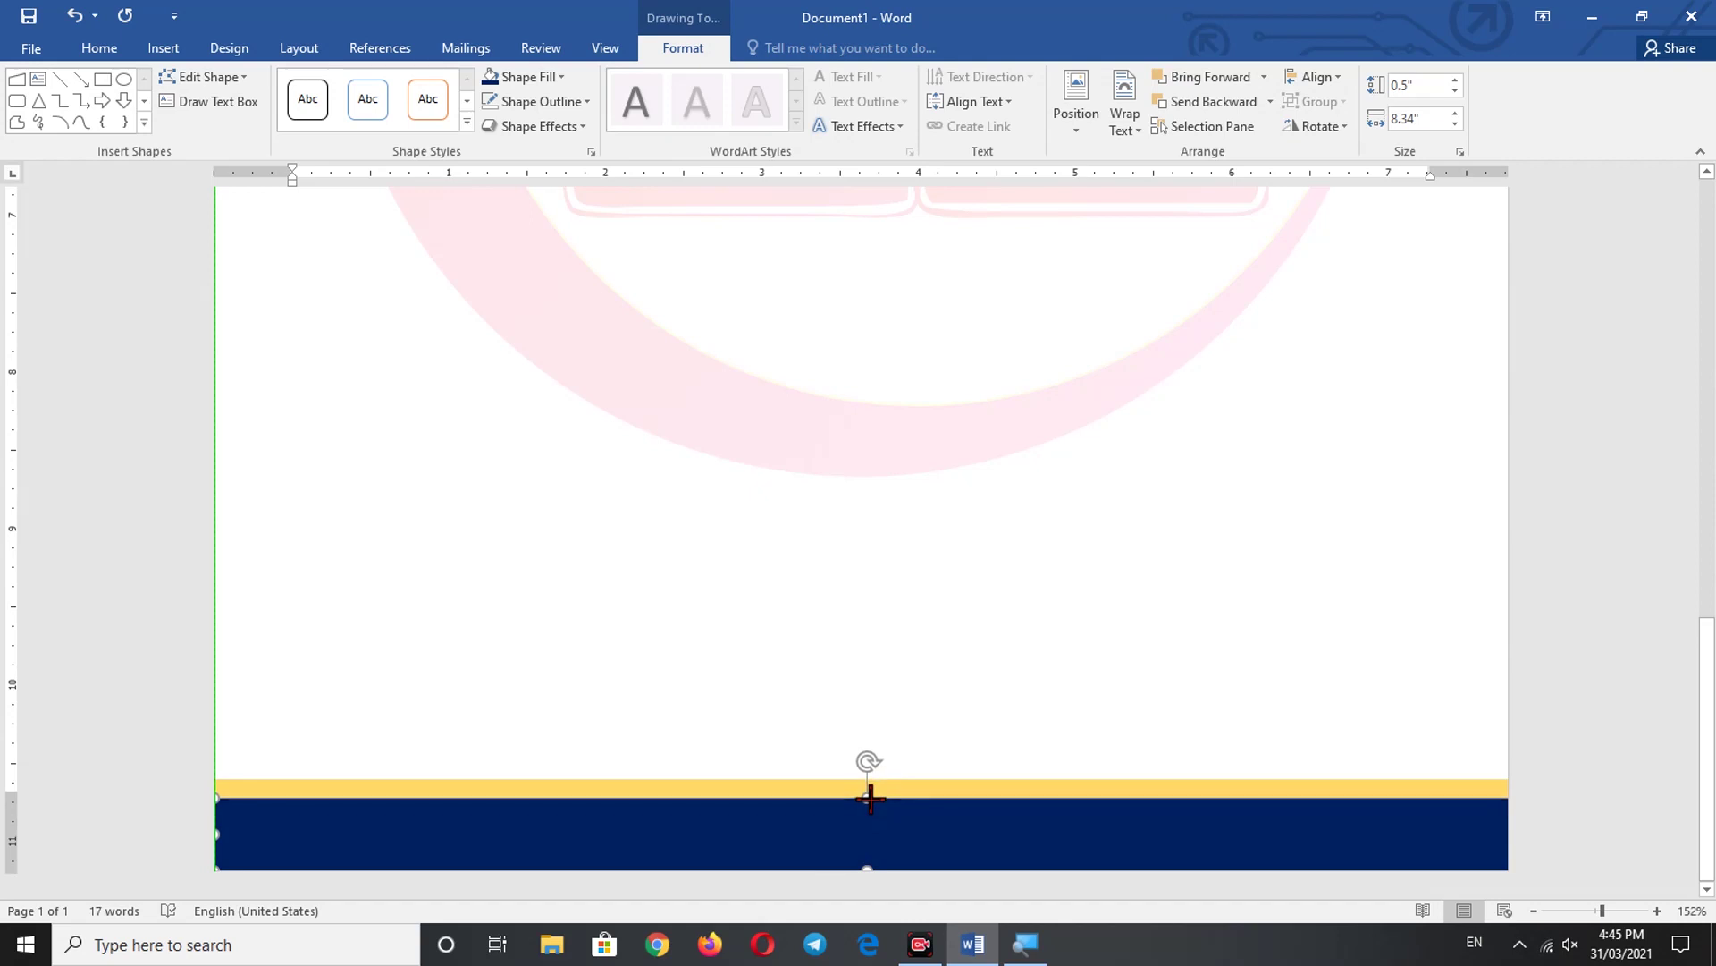
key(ctrl+Up)
key(ctrl+Up)
key(ctrl+Up)
key(ctrl+Up)
key(ctrl+Up)
key(ctrl+Up)
key(ctrl+Up)
key(ctrl+Up)
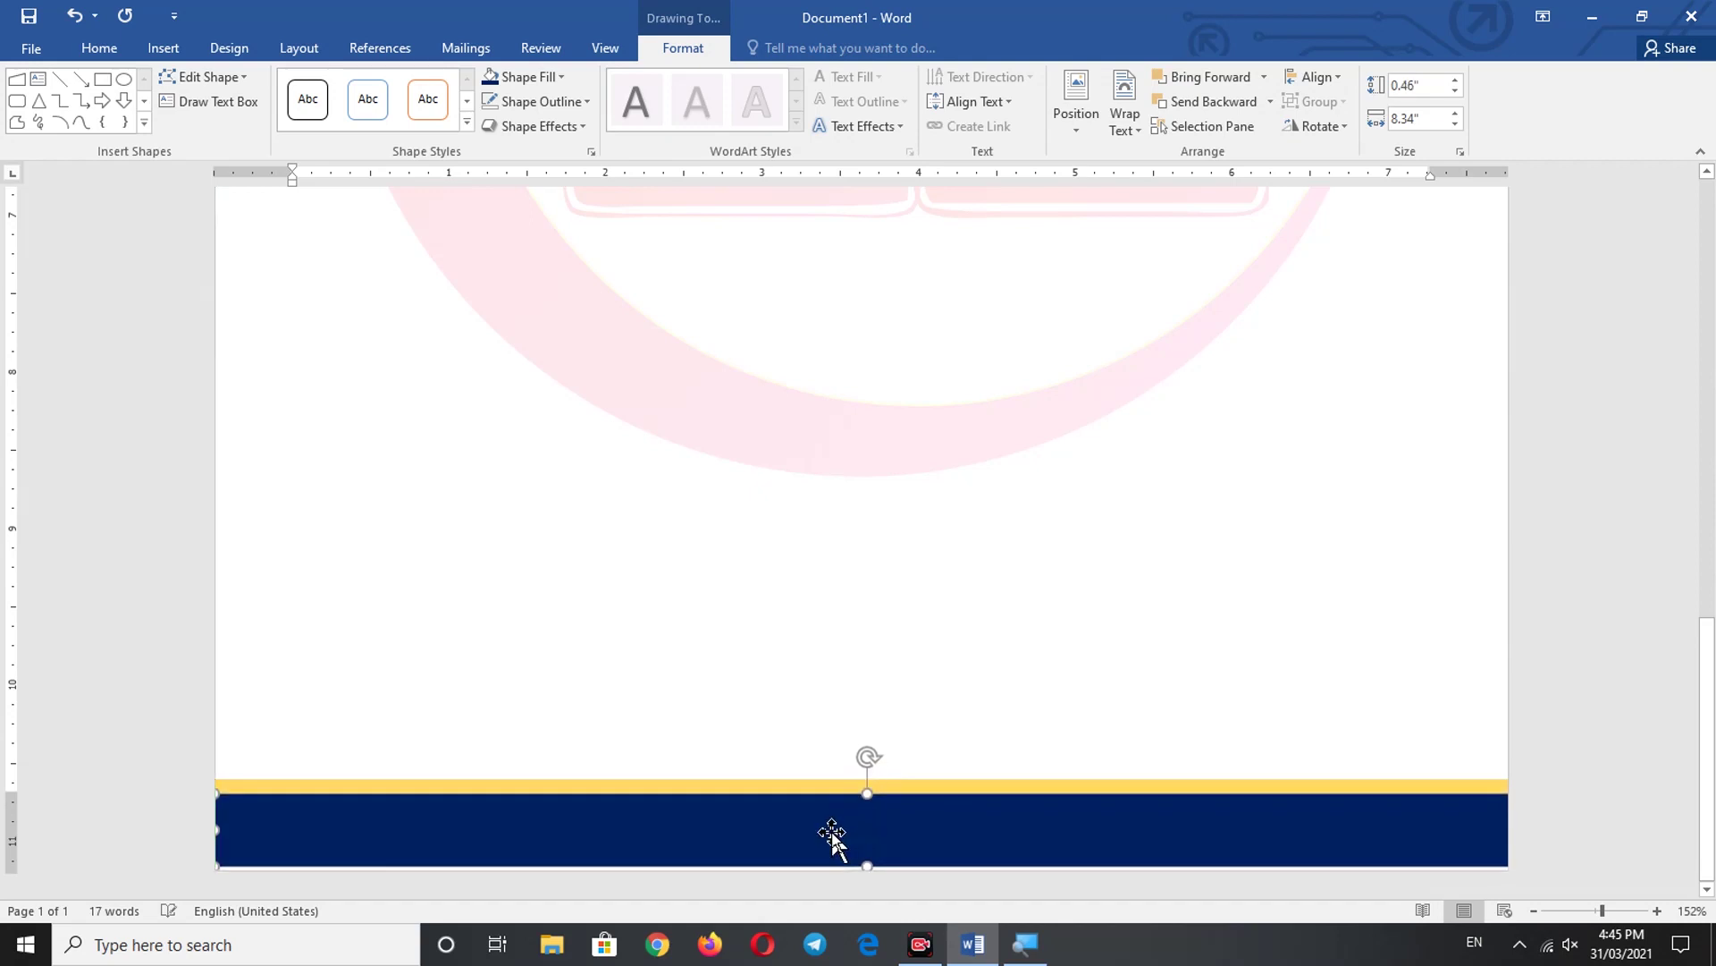
key(ctrl+Up)
key(ctrl+Up)
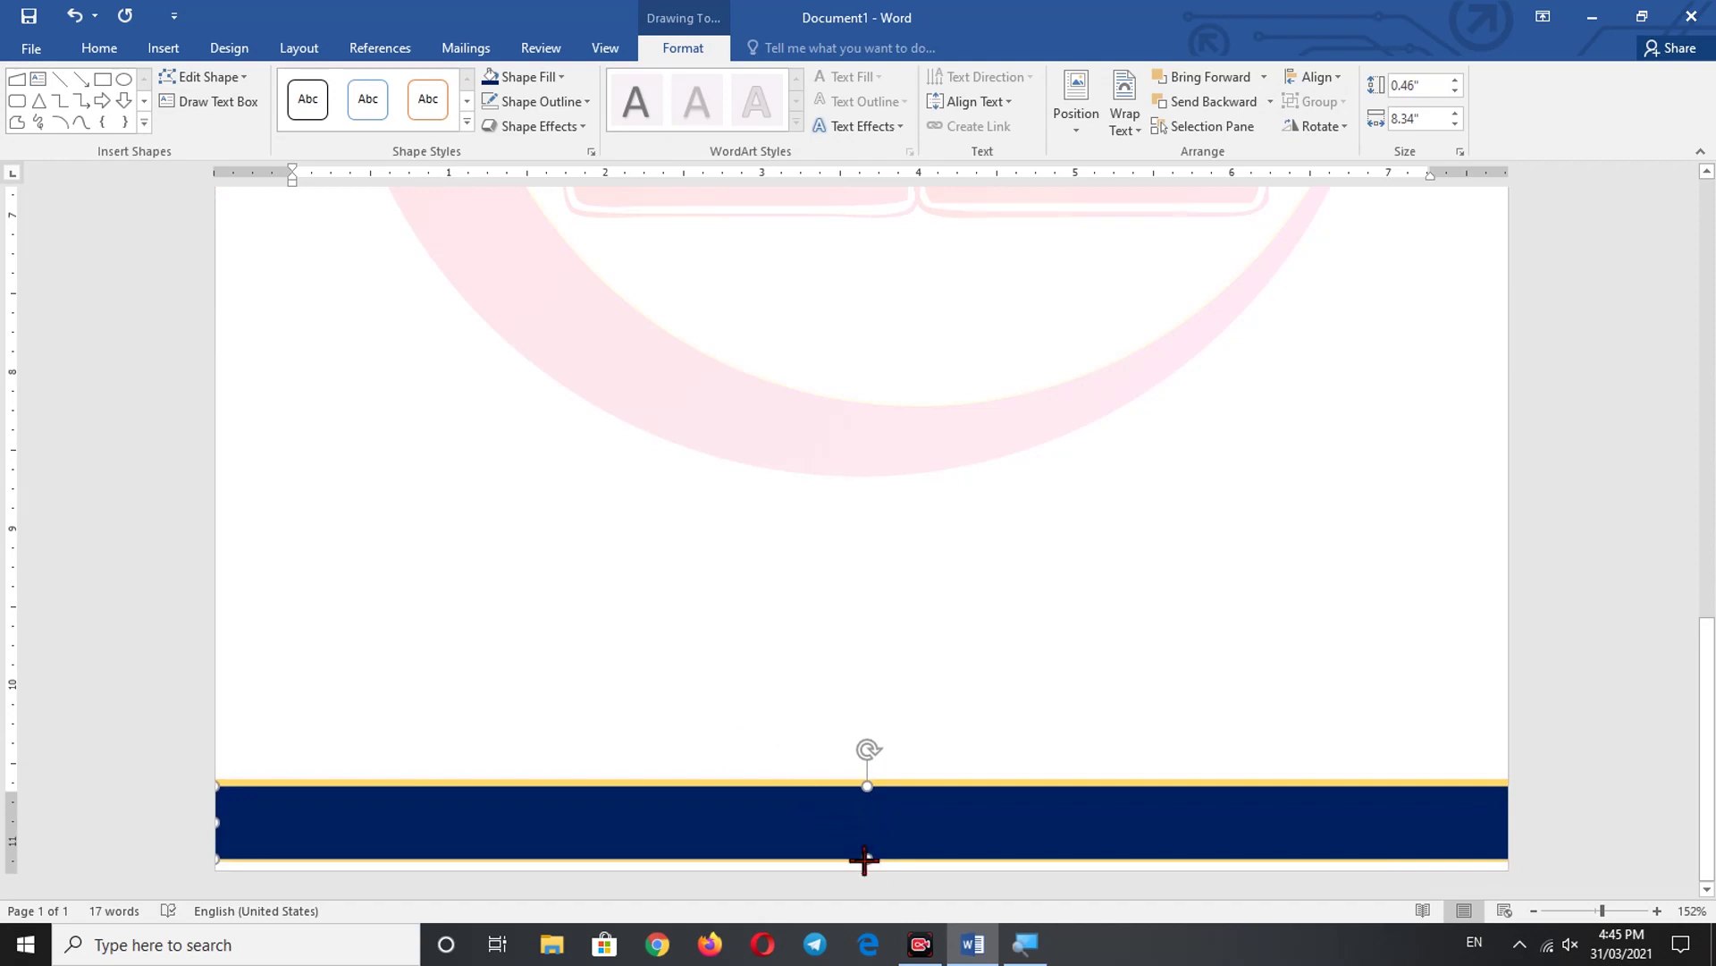
- Draw a text box over the navy footer band, stretched to the page's right edge
click(786, 680)
key(ctrl+Home)
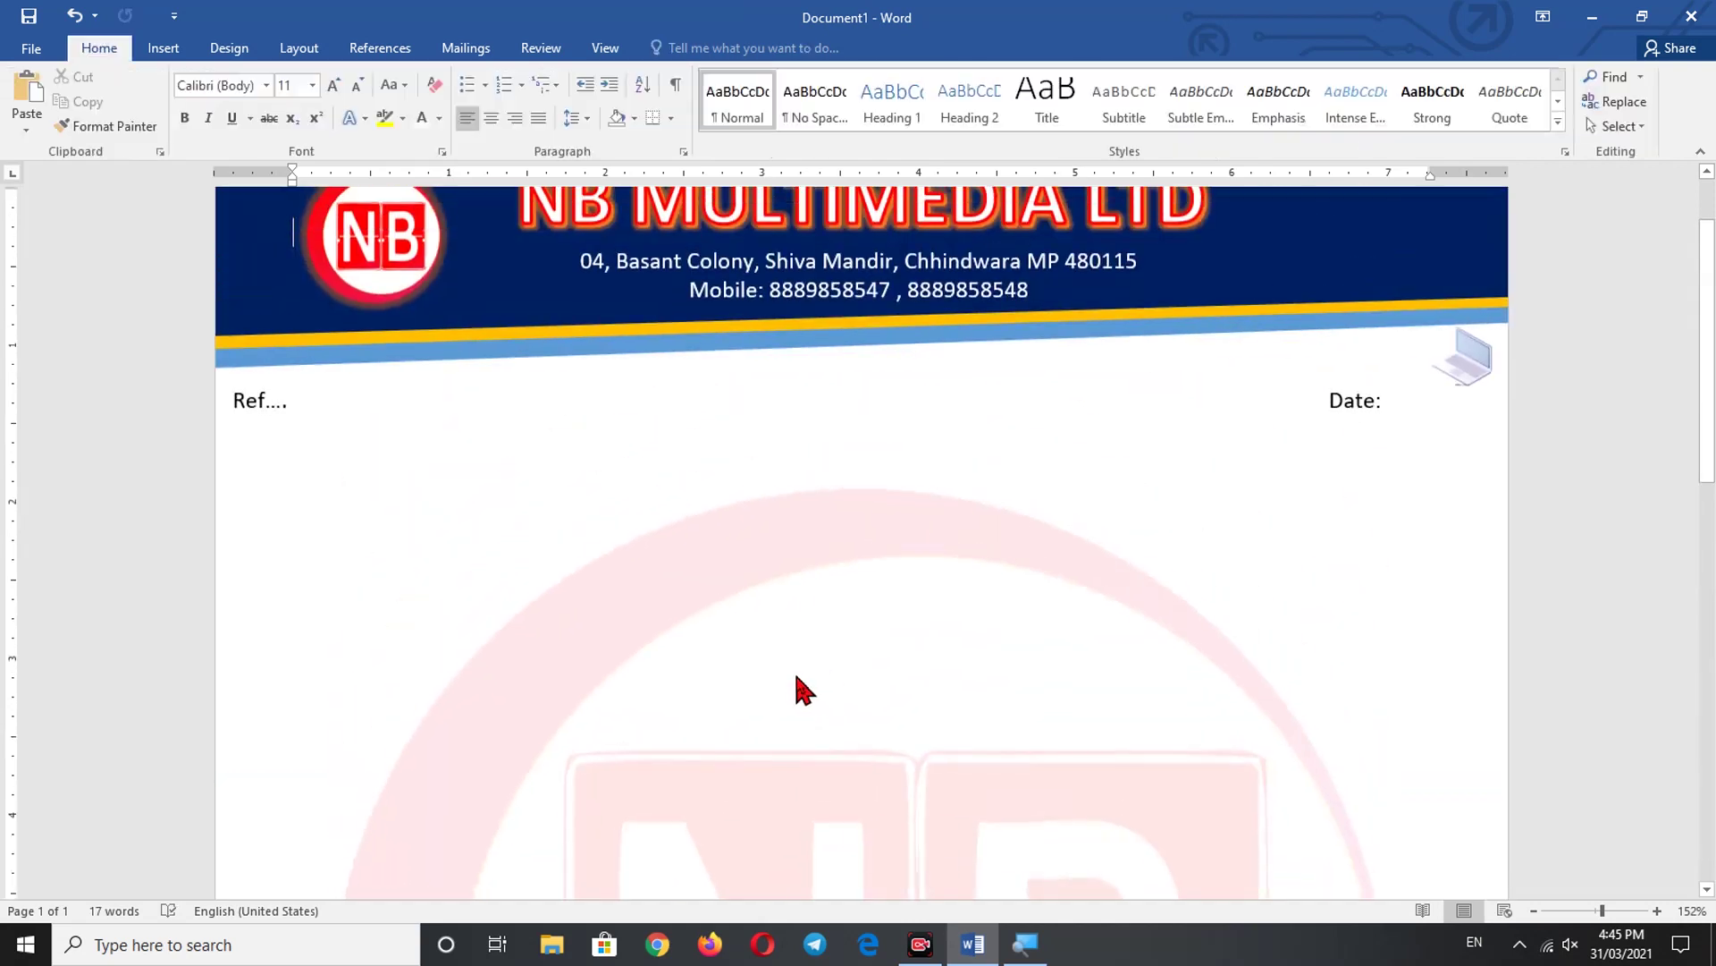
scroll(804, 689, down, 15)
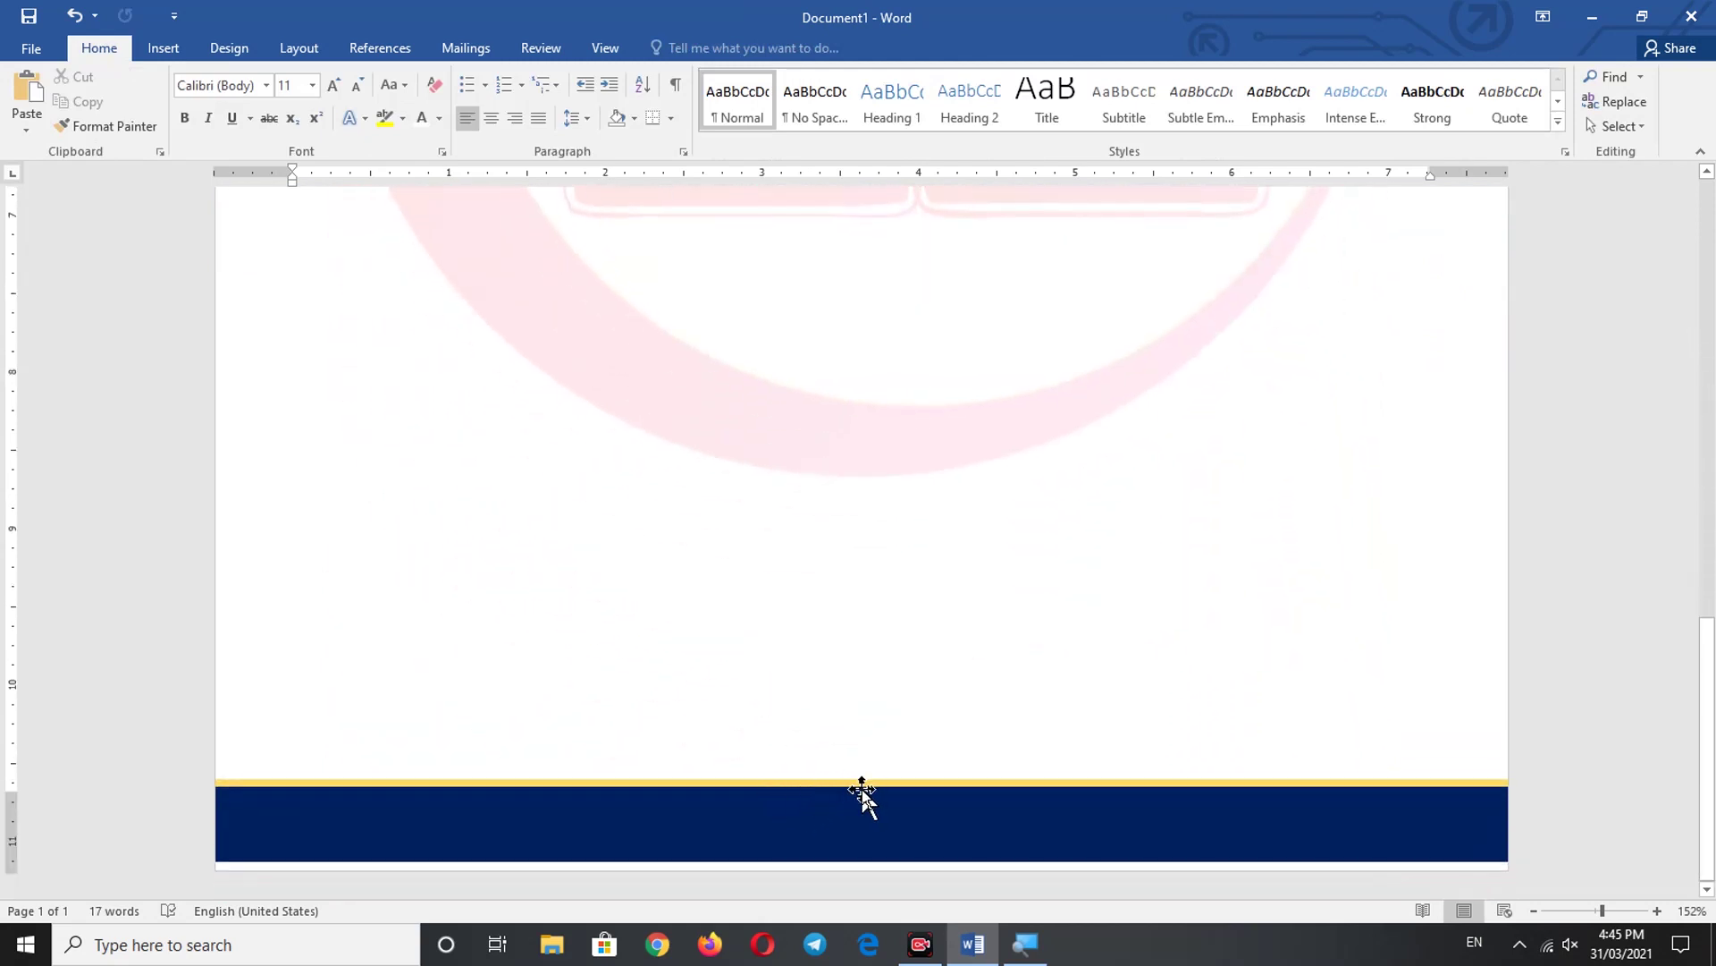
click(793, 829)
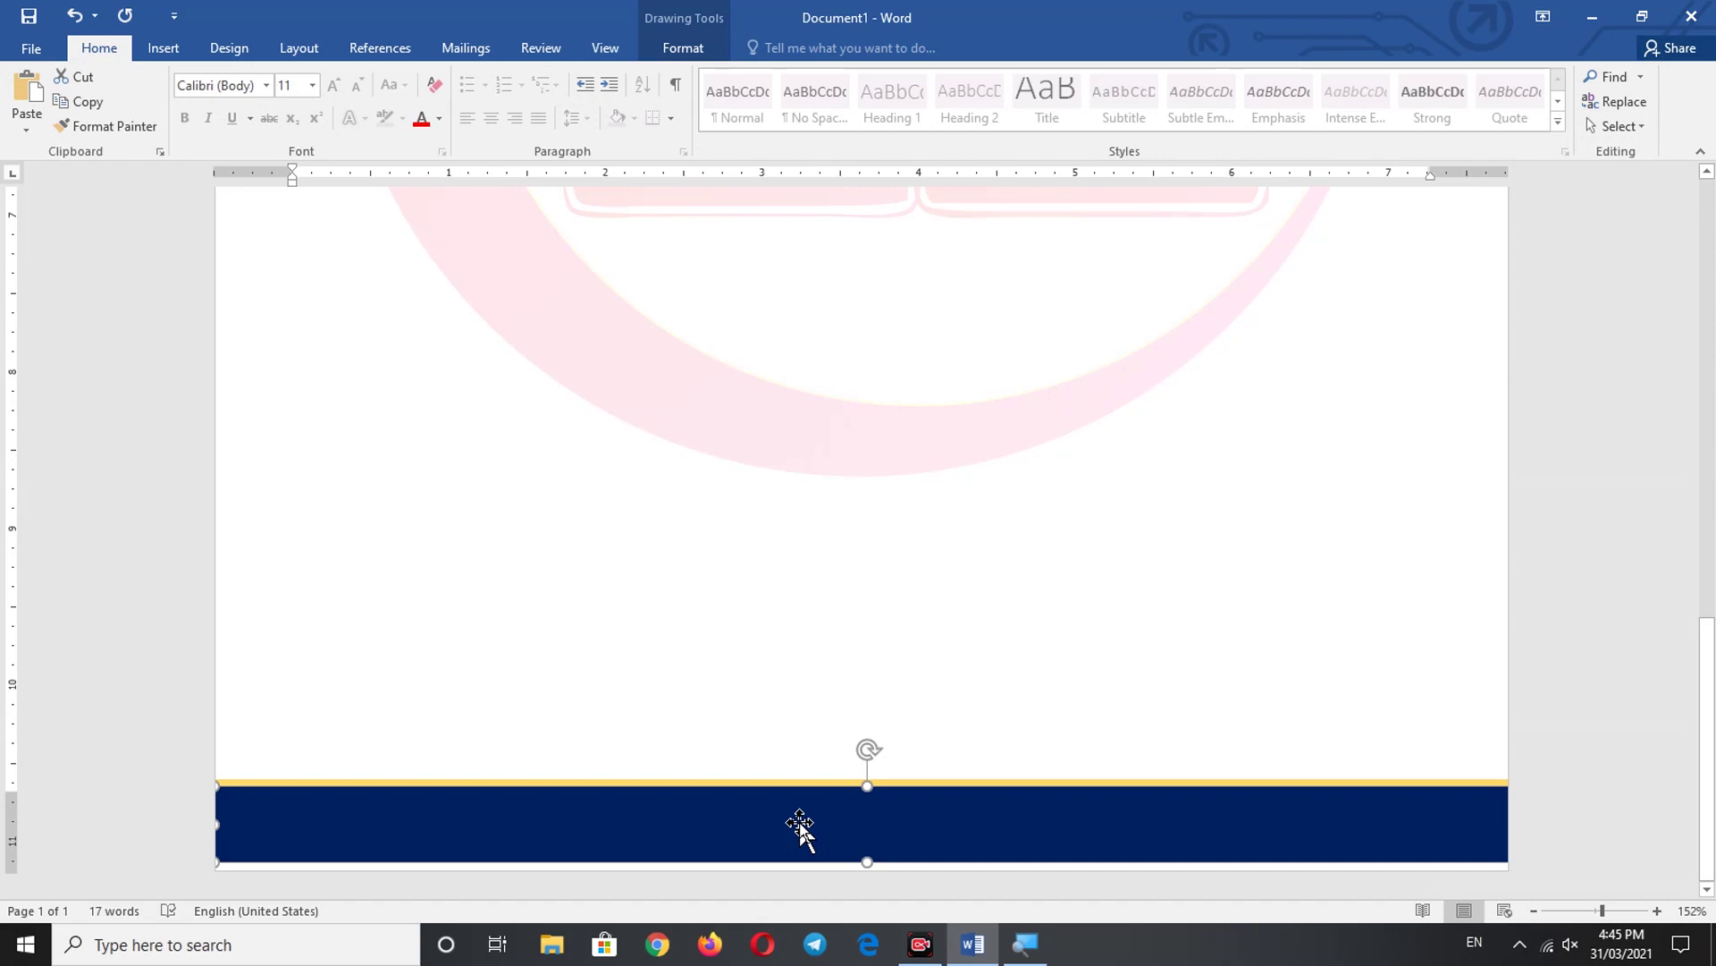
click(168, 51)
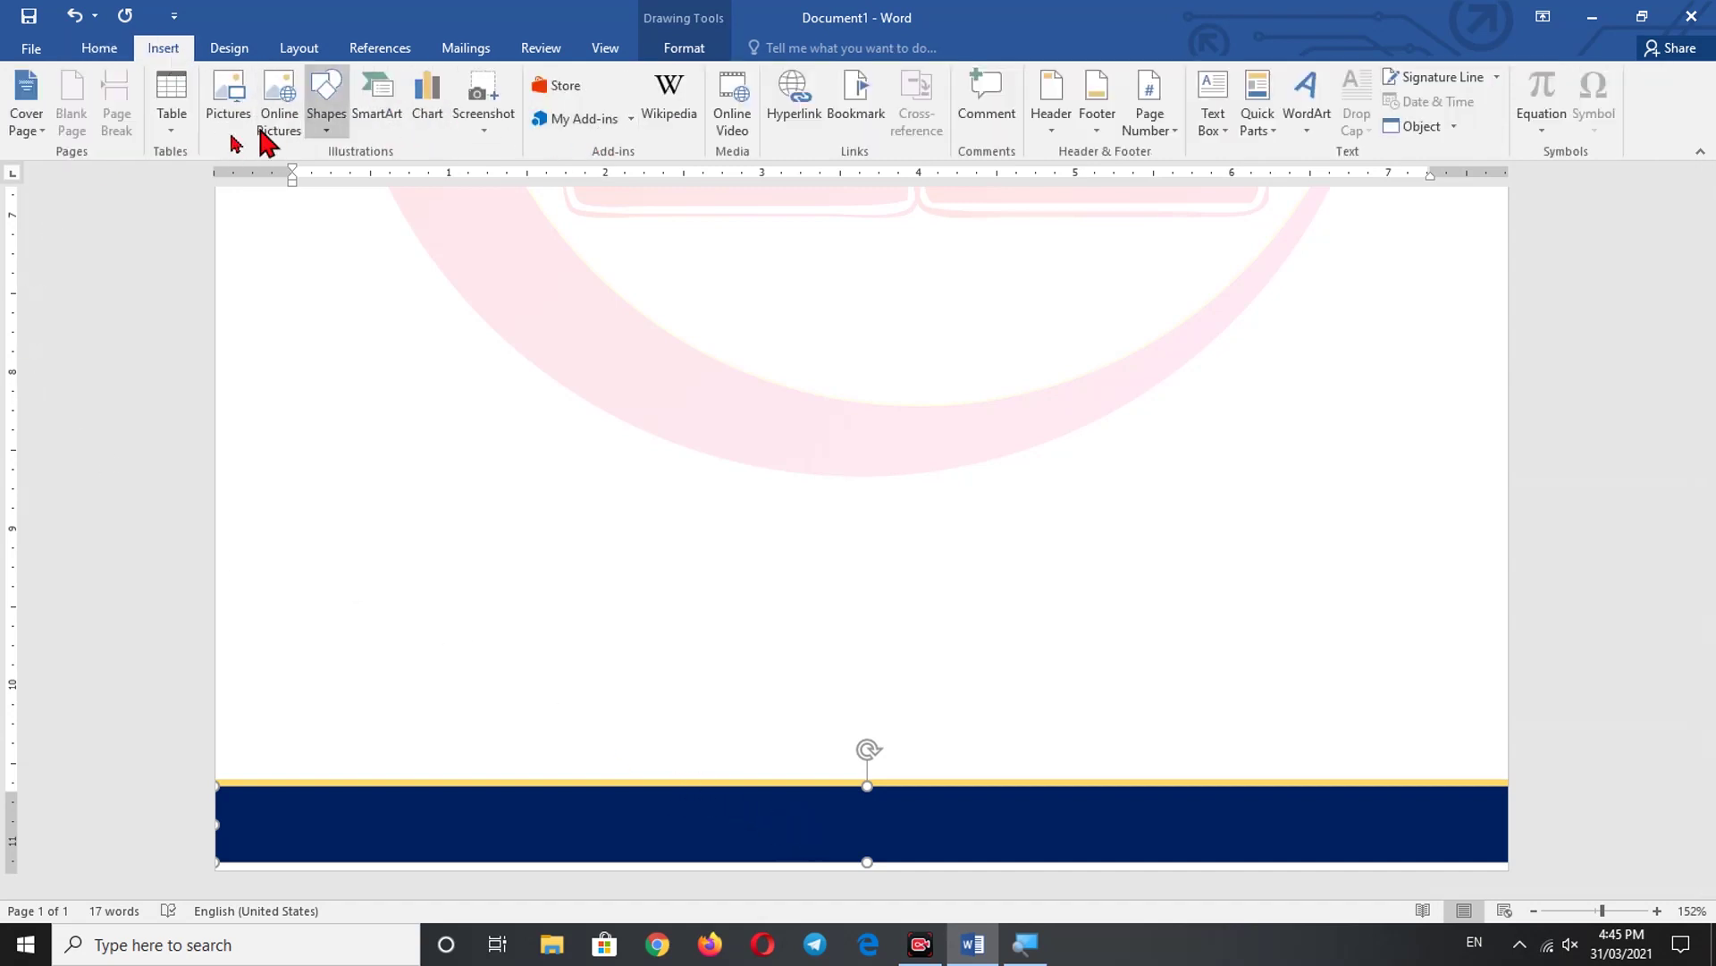
click(1225, 129)
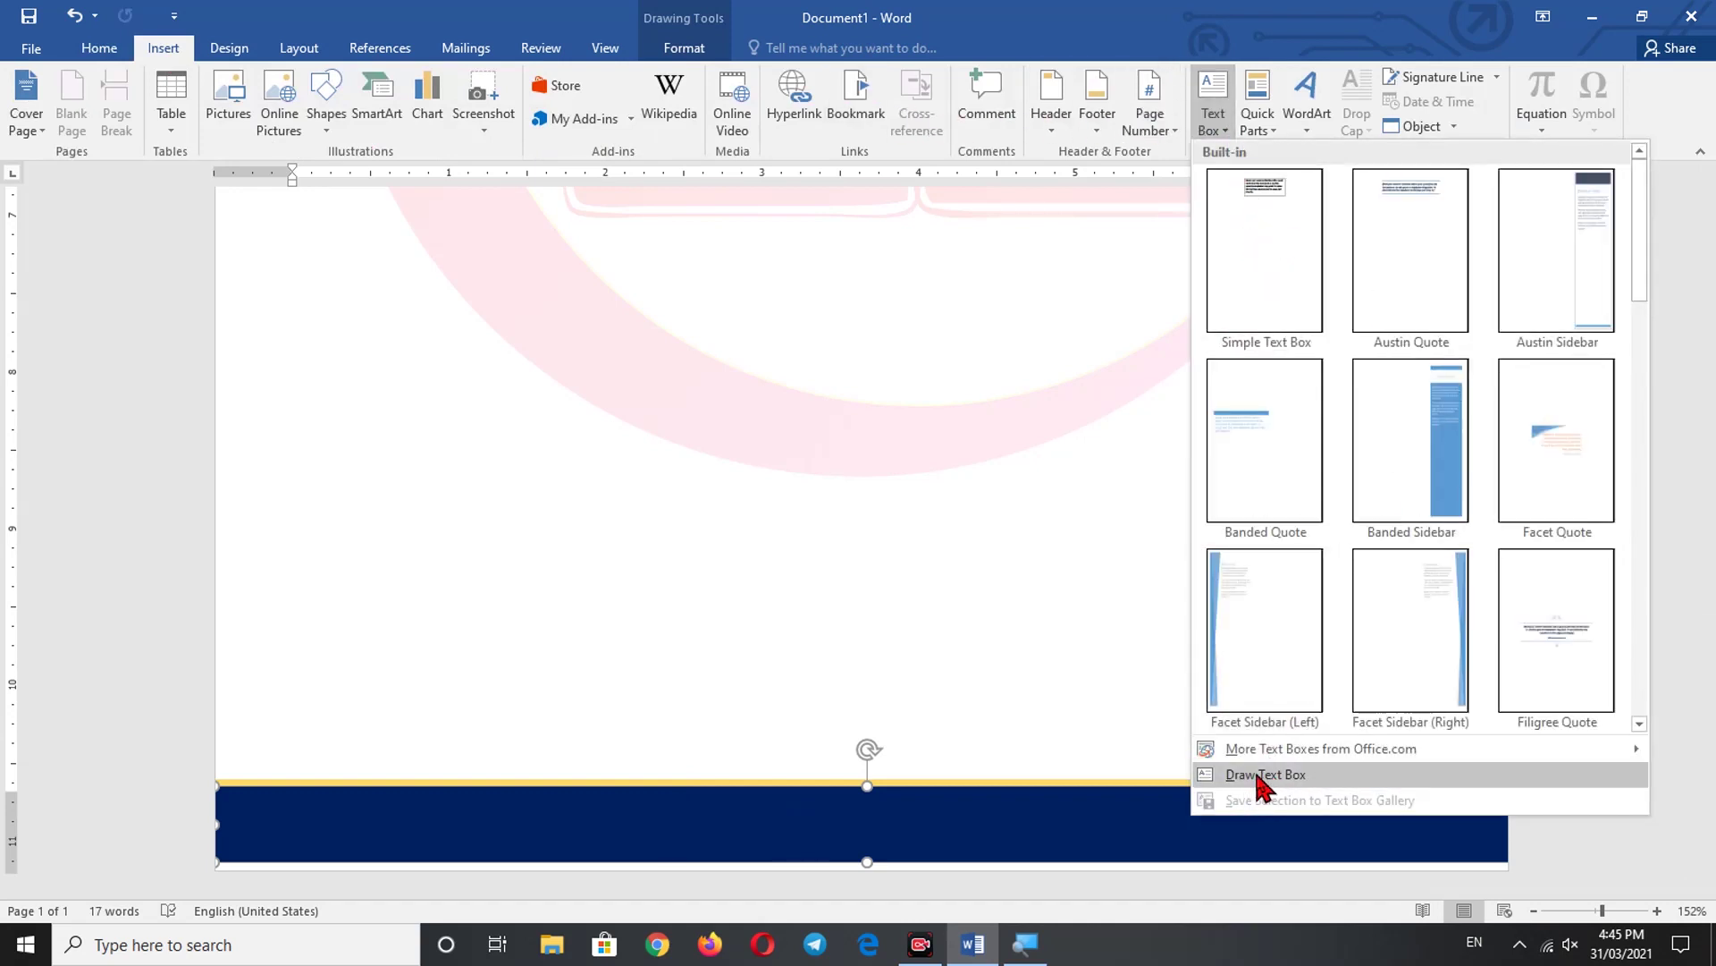
click(1260, 774)
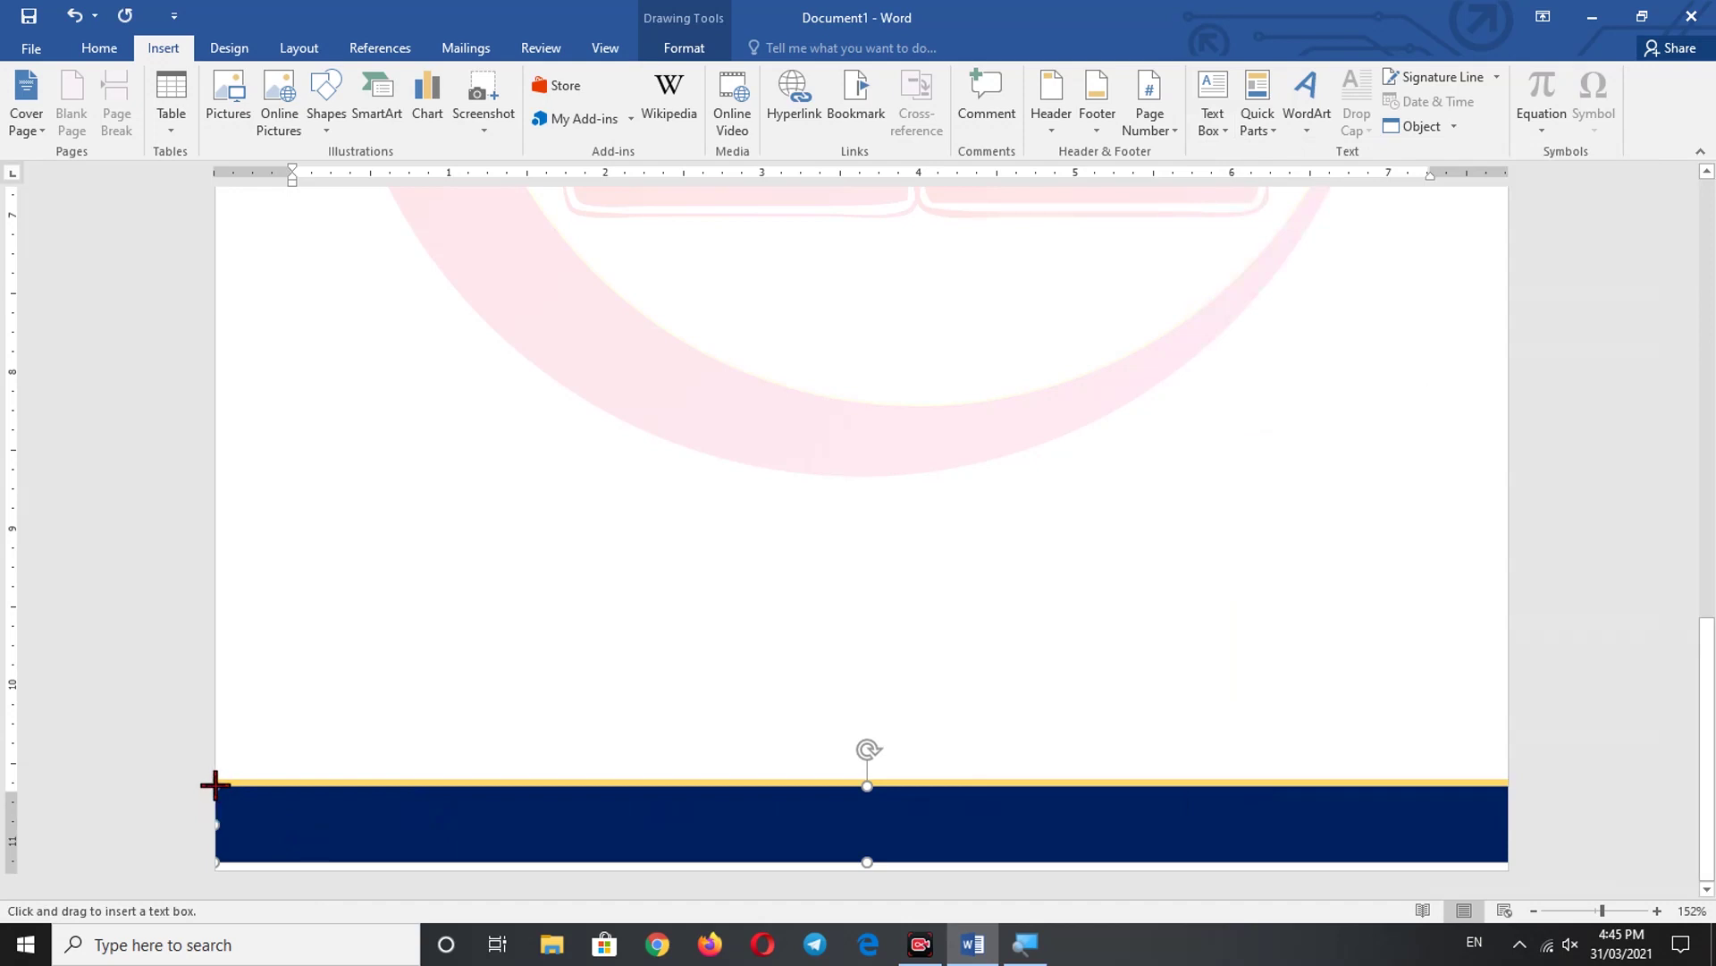
mouse_move(214, 785)
mouse_down()
mouse_move(241, 813)
mouse_move(608, 861)
mouse_move(1332, 836)
mouse_up()
drag(1435, 848, 1508, 860)
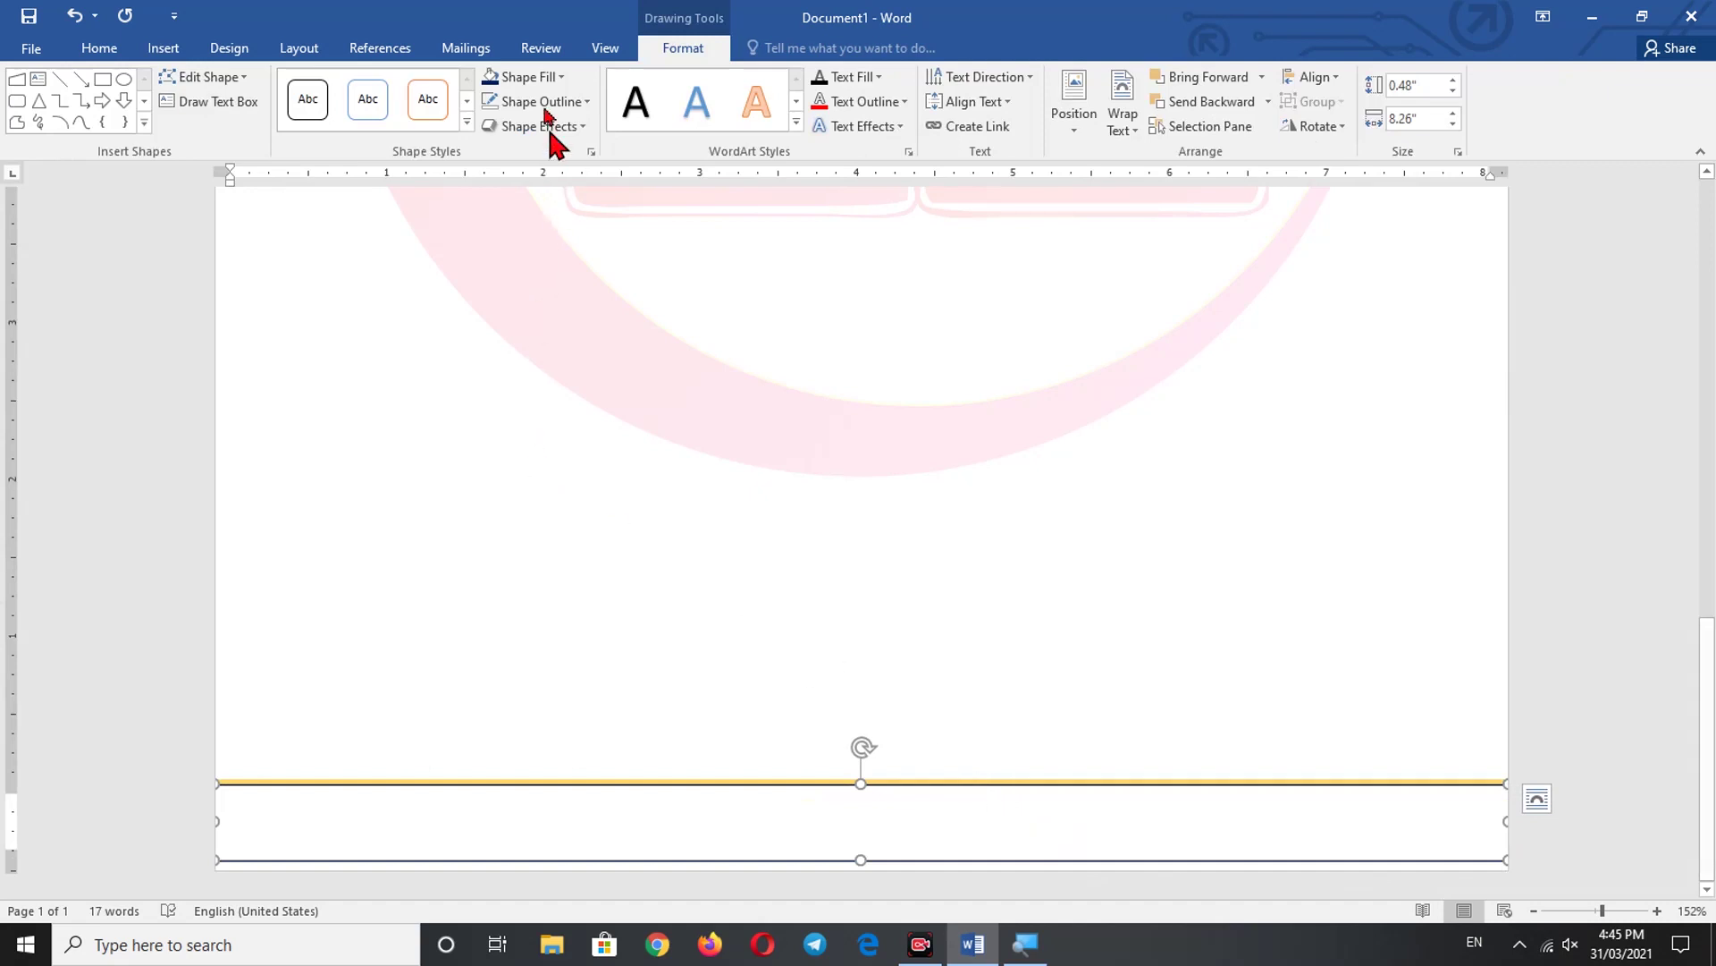
- Give the text box no fill and no outline
click(543, 78)
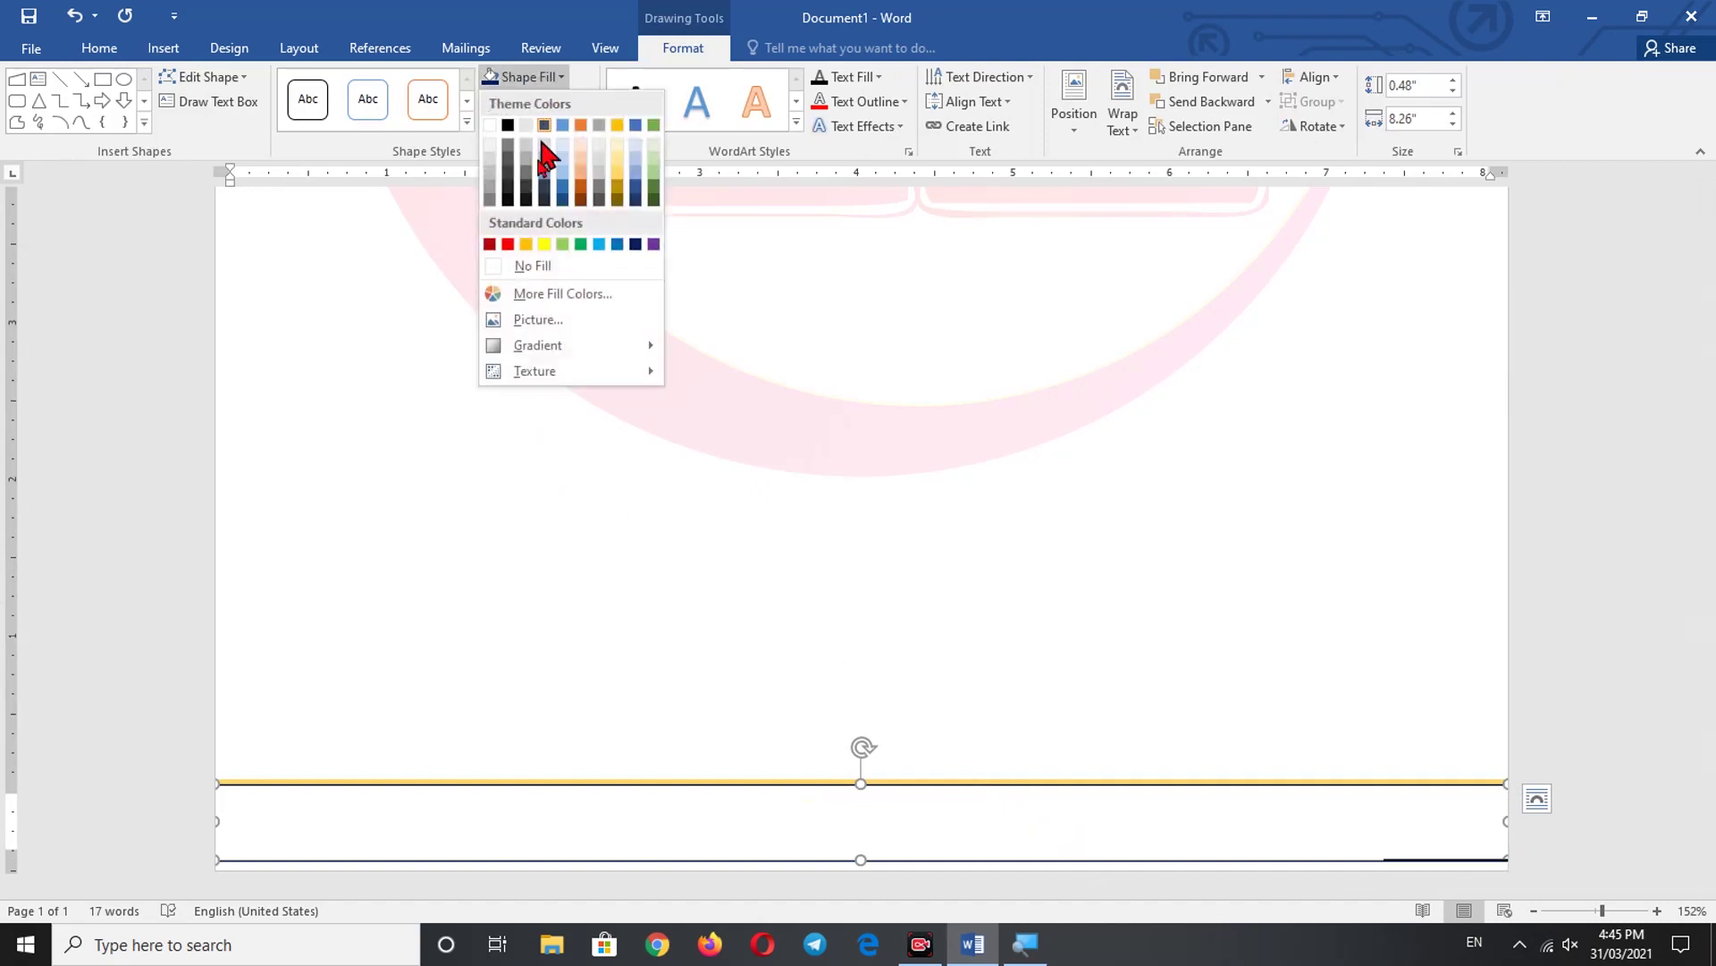
click(525, 270)
click(567, 104)
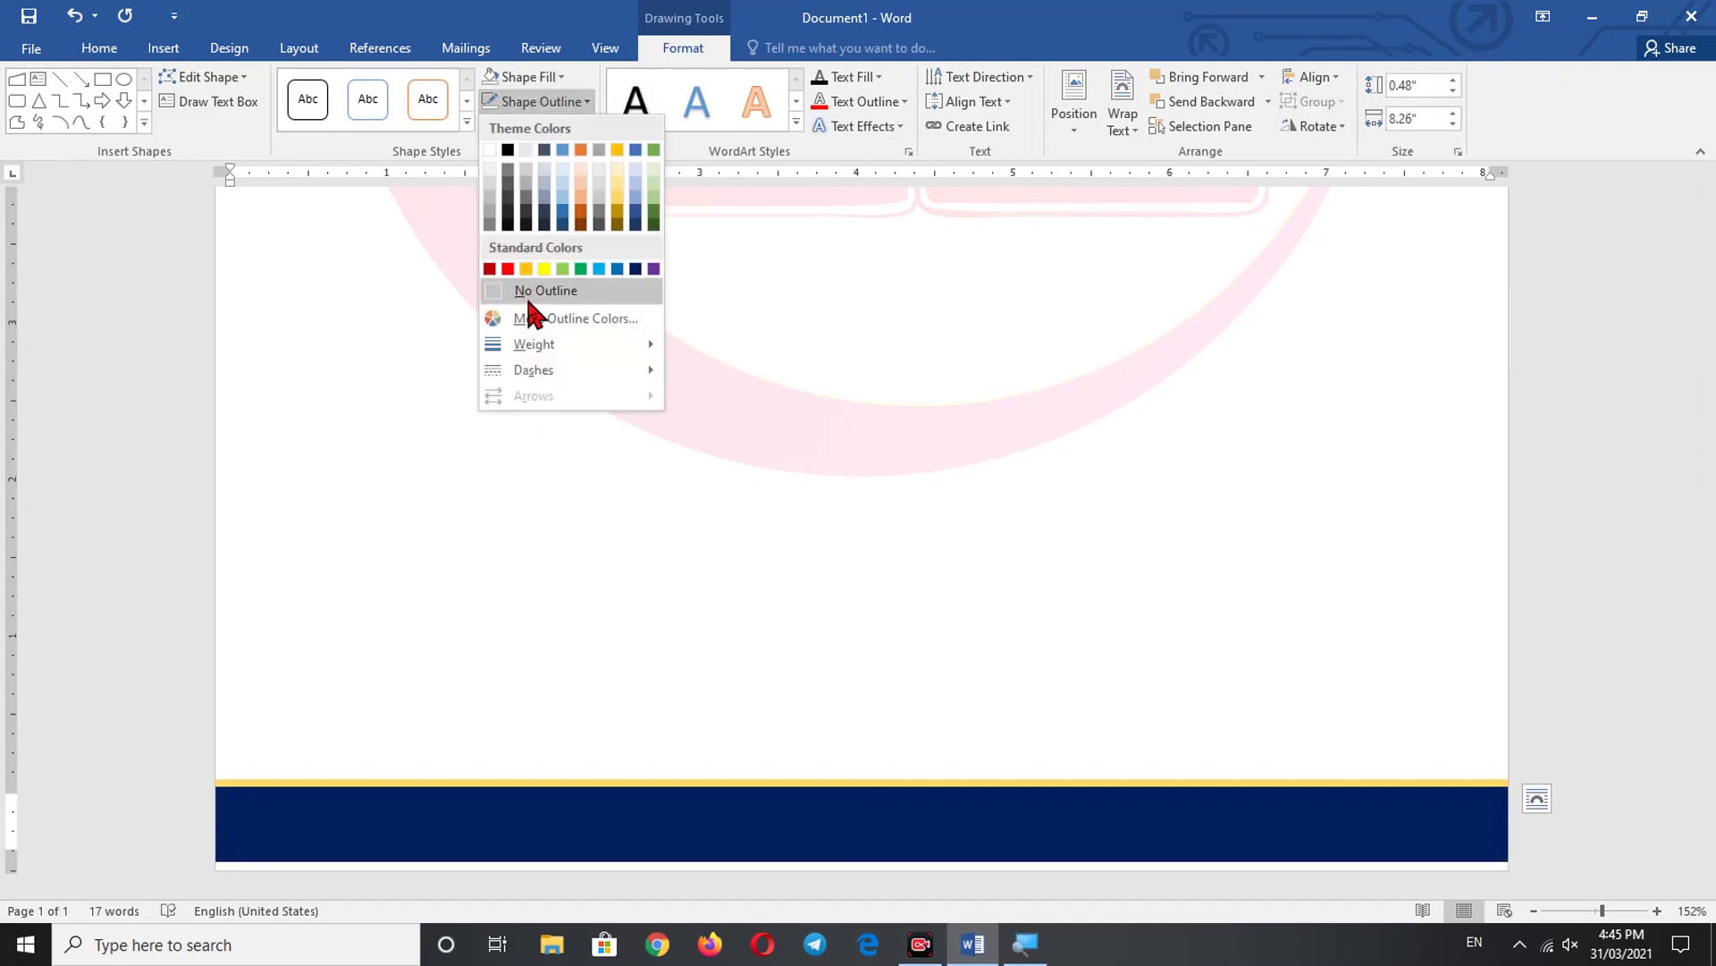
click(527, 293)
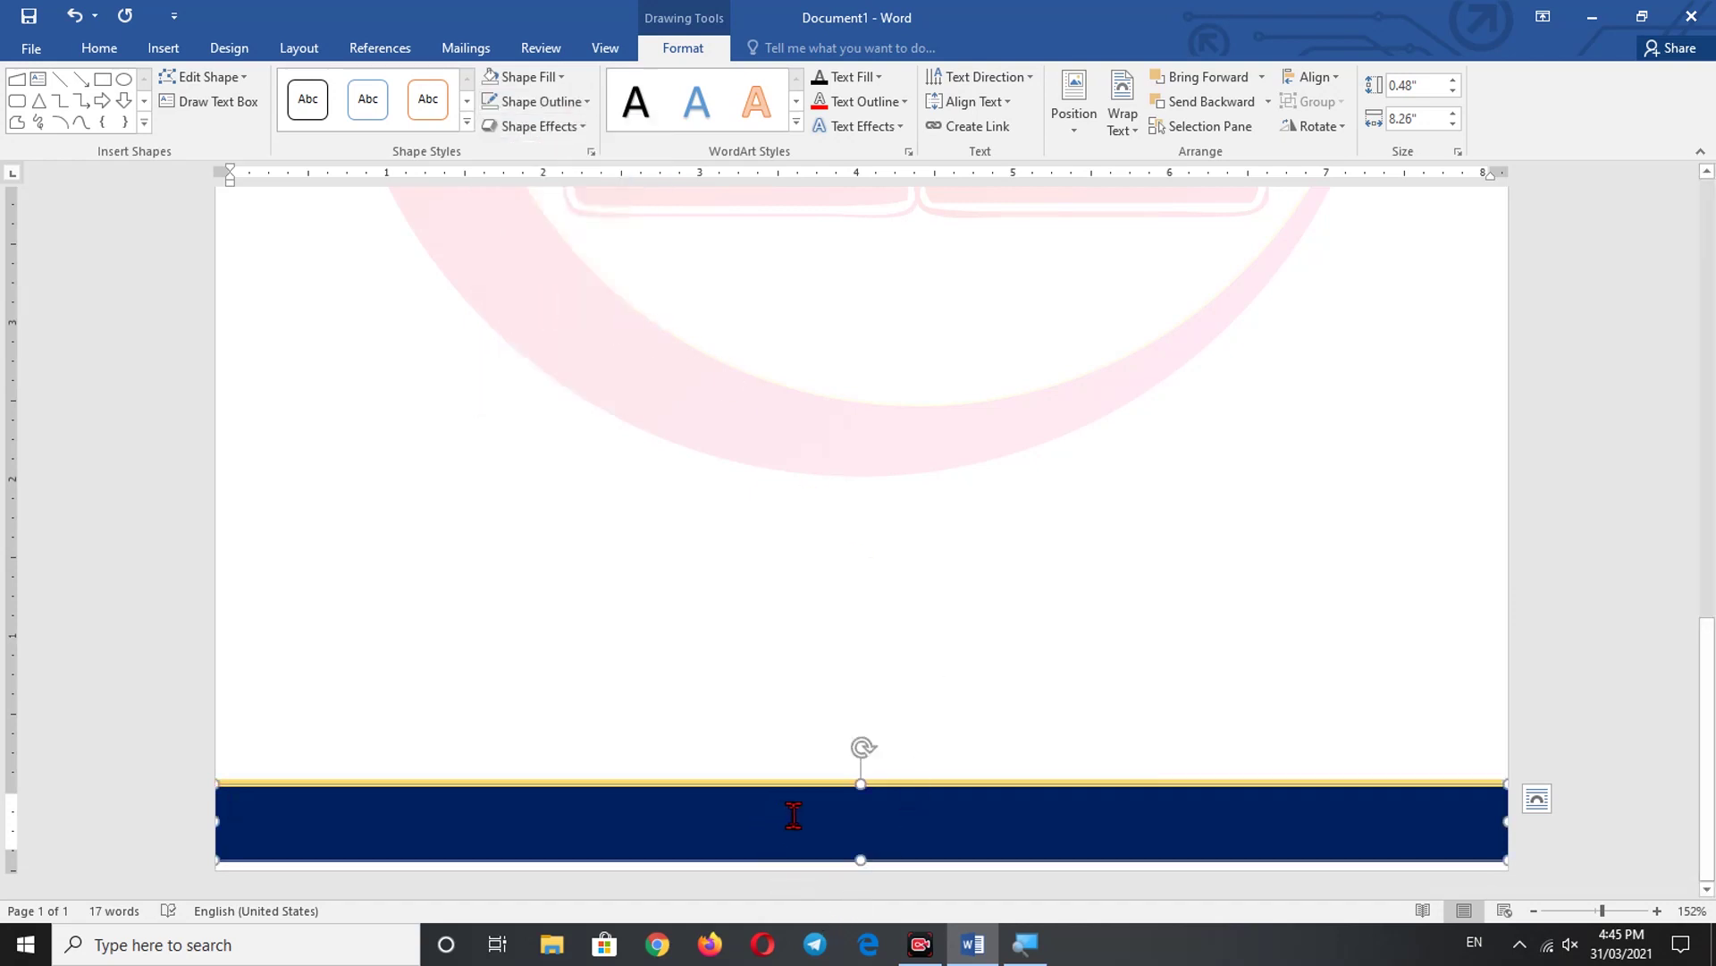
key(ctrl)
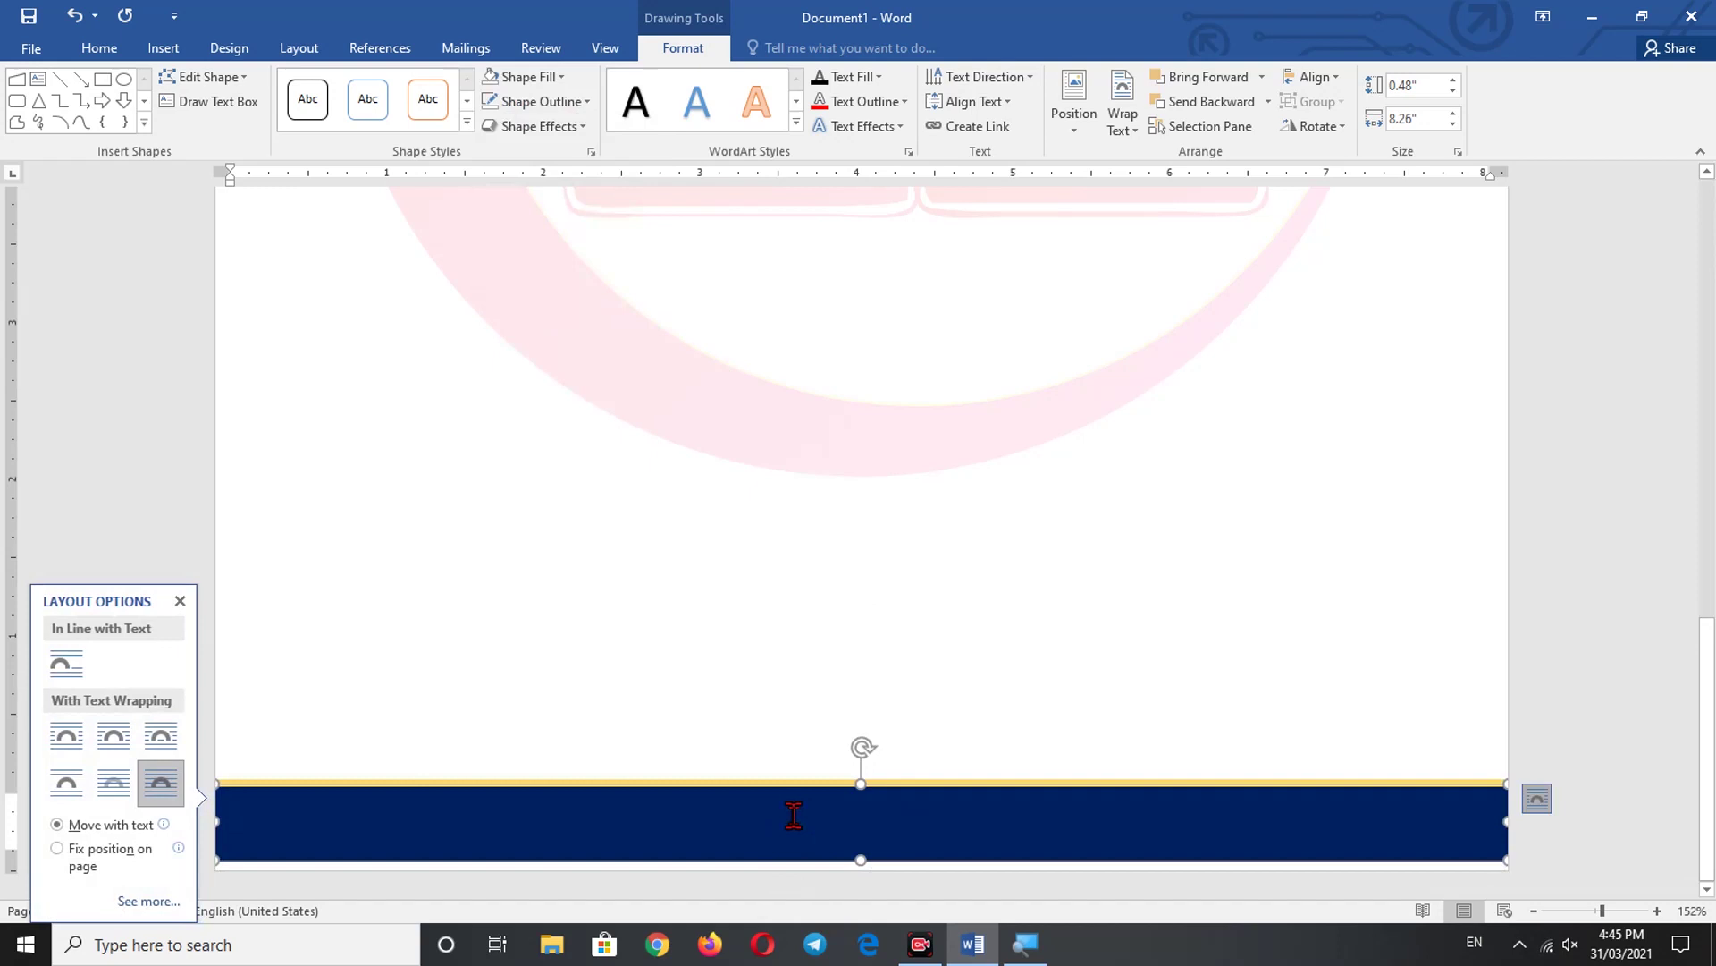
click(793, 814)
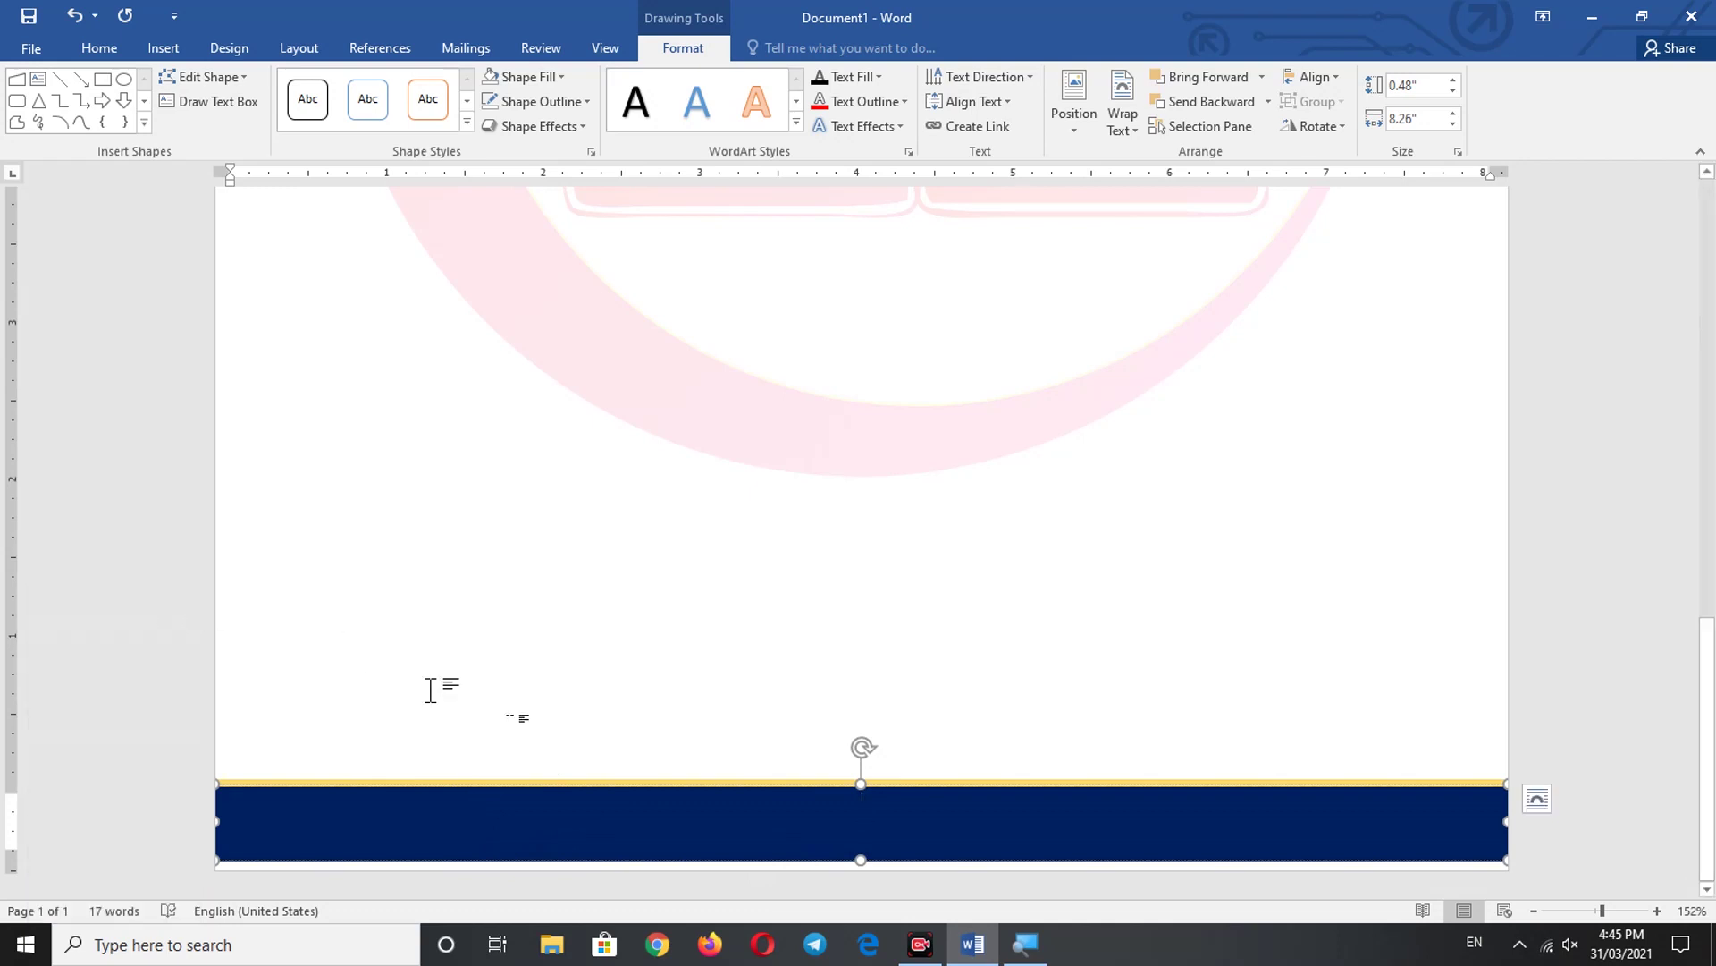
click(180, 600)
- Type the contact e-mail address and 'web: nbmultimedia.com' into the footer text box, then select it all
double_click(723, 826)
click(875, 810)
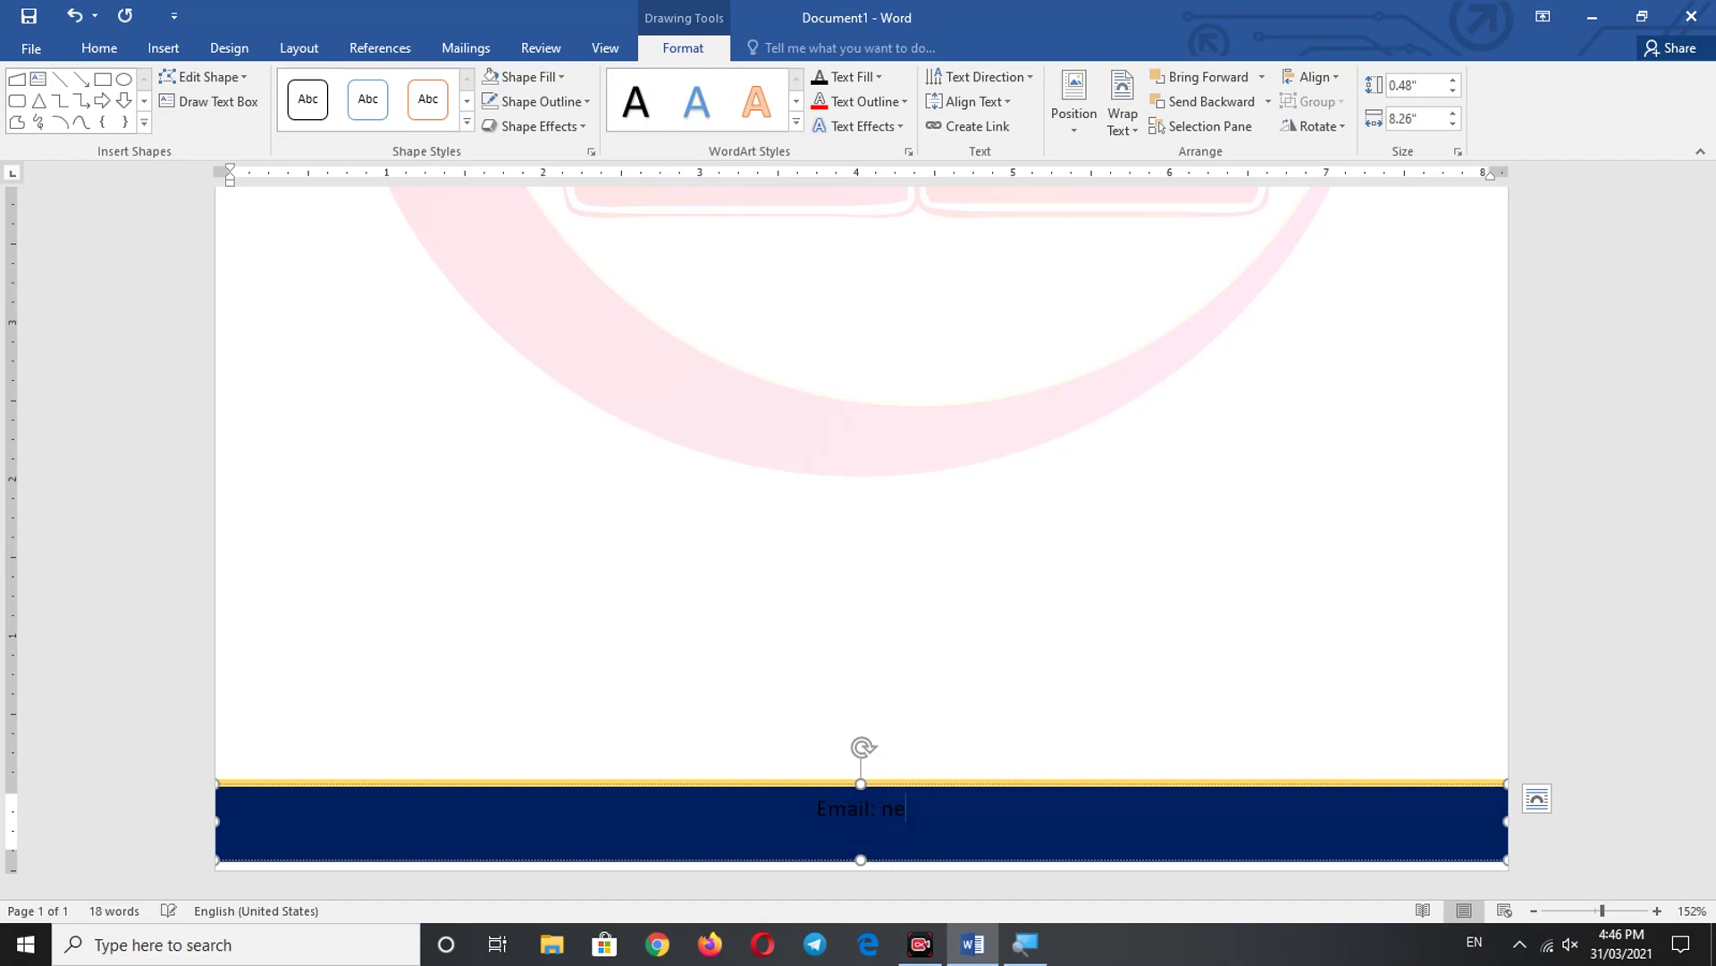
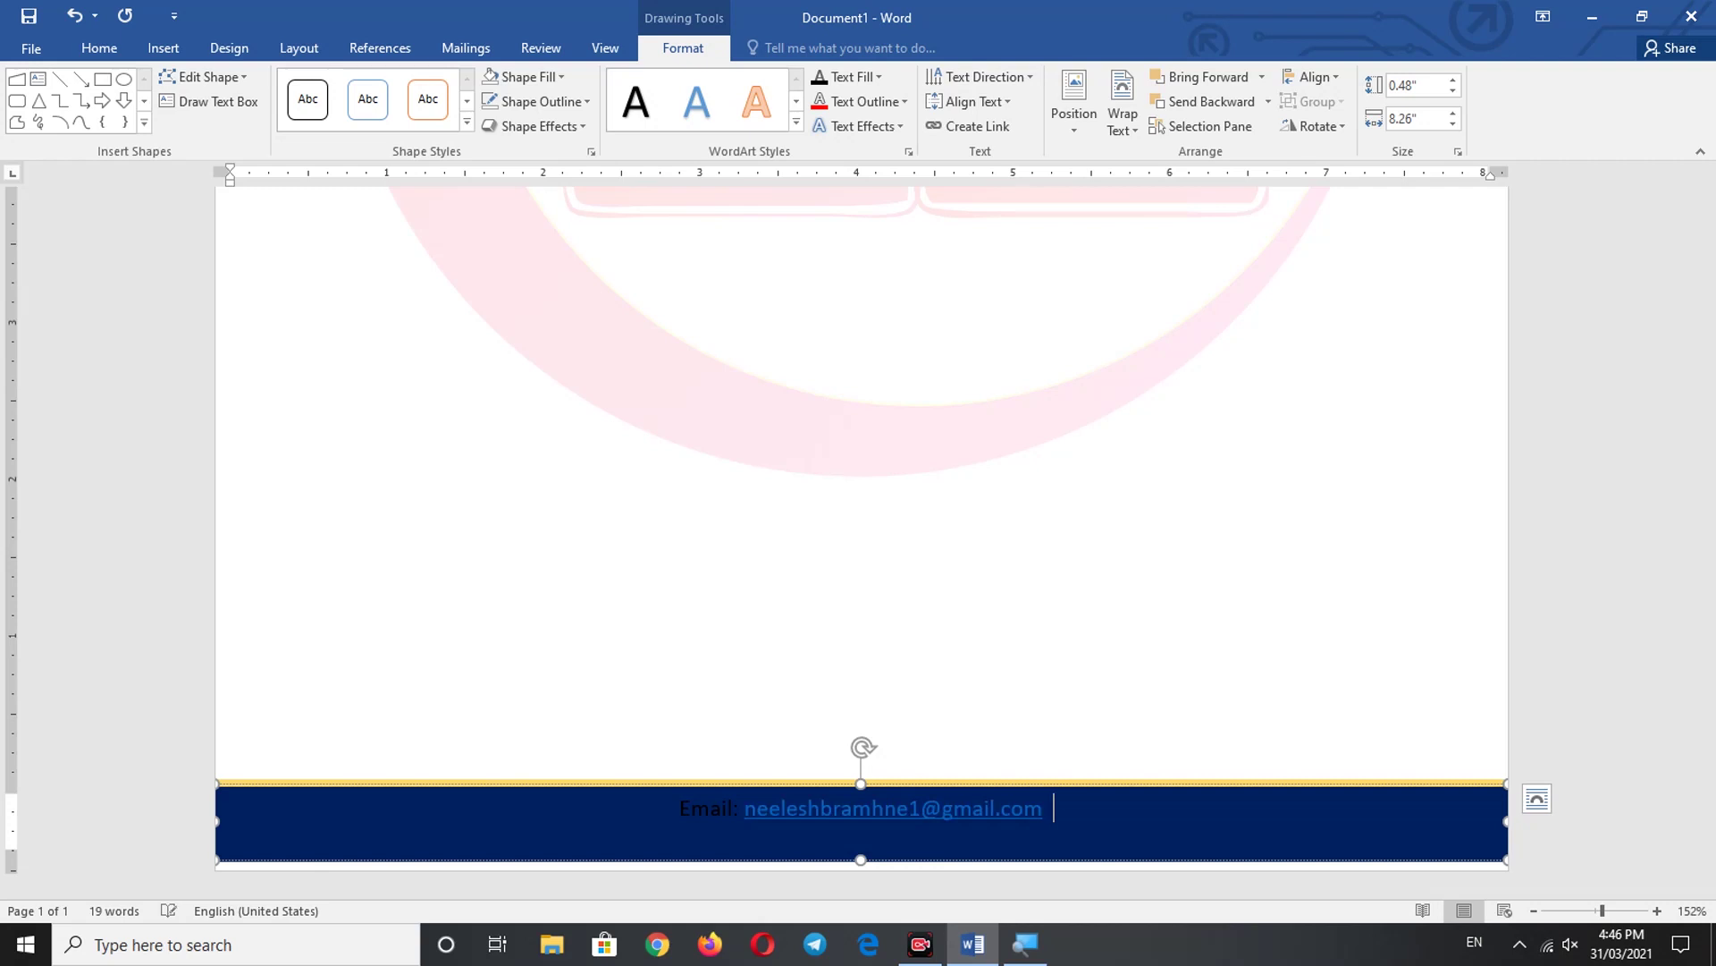
text(web)
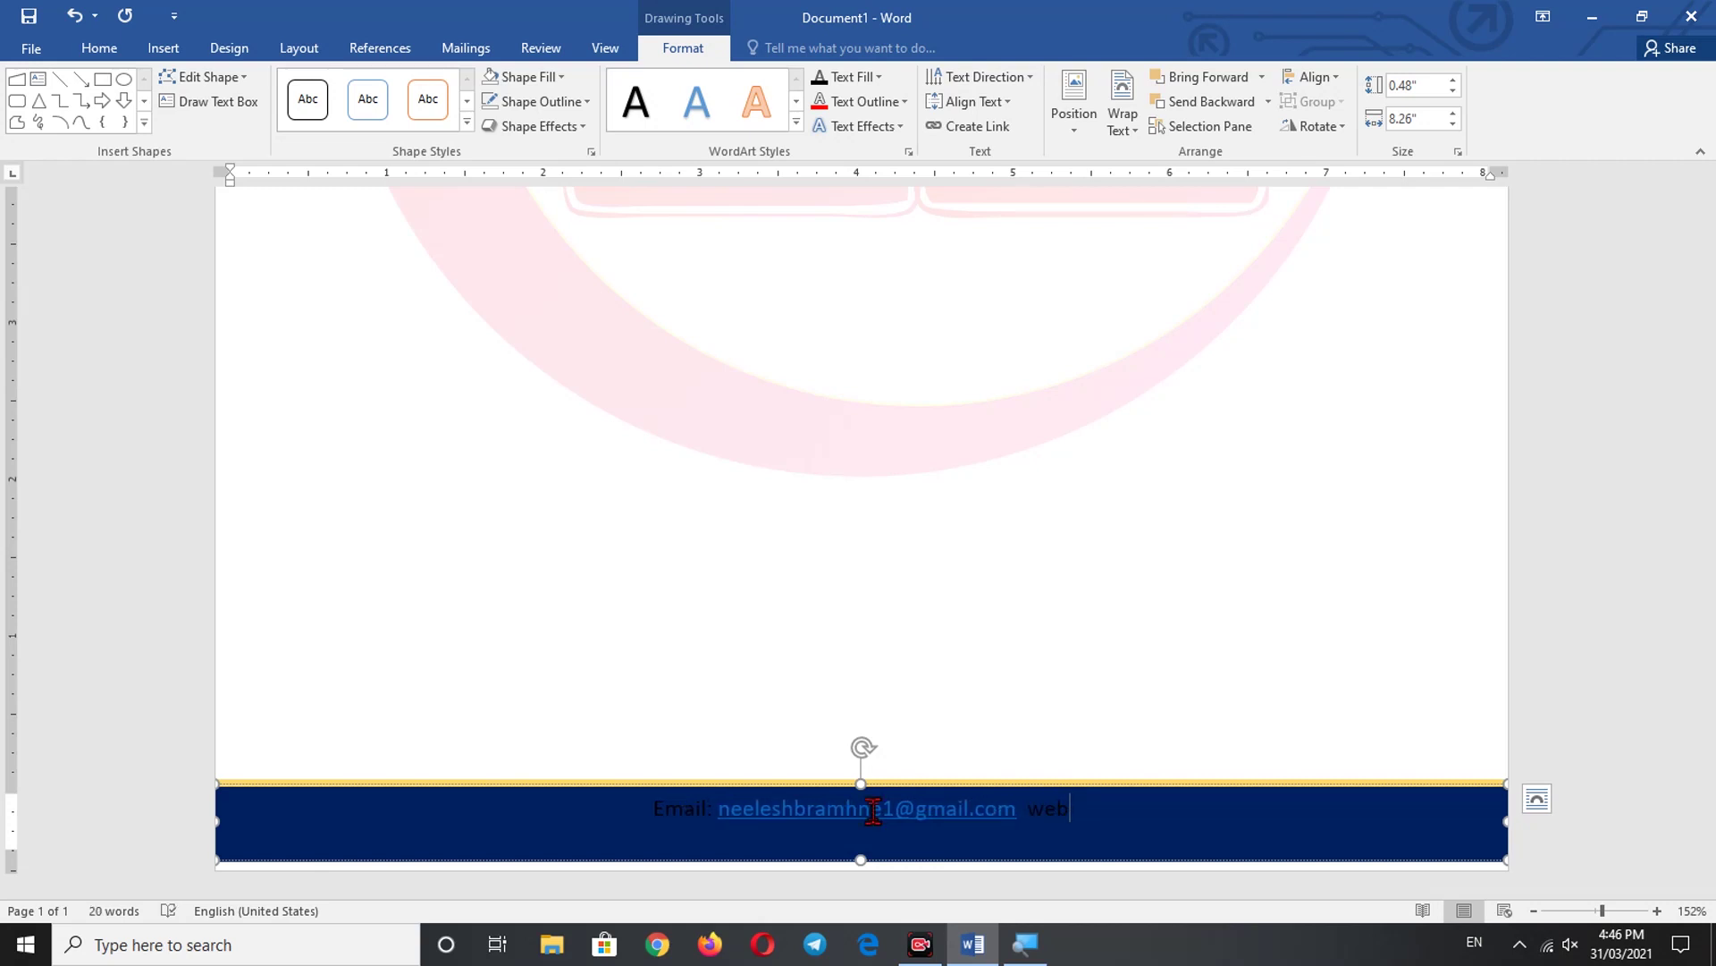
text(:)
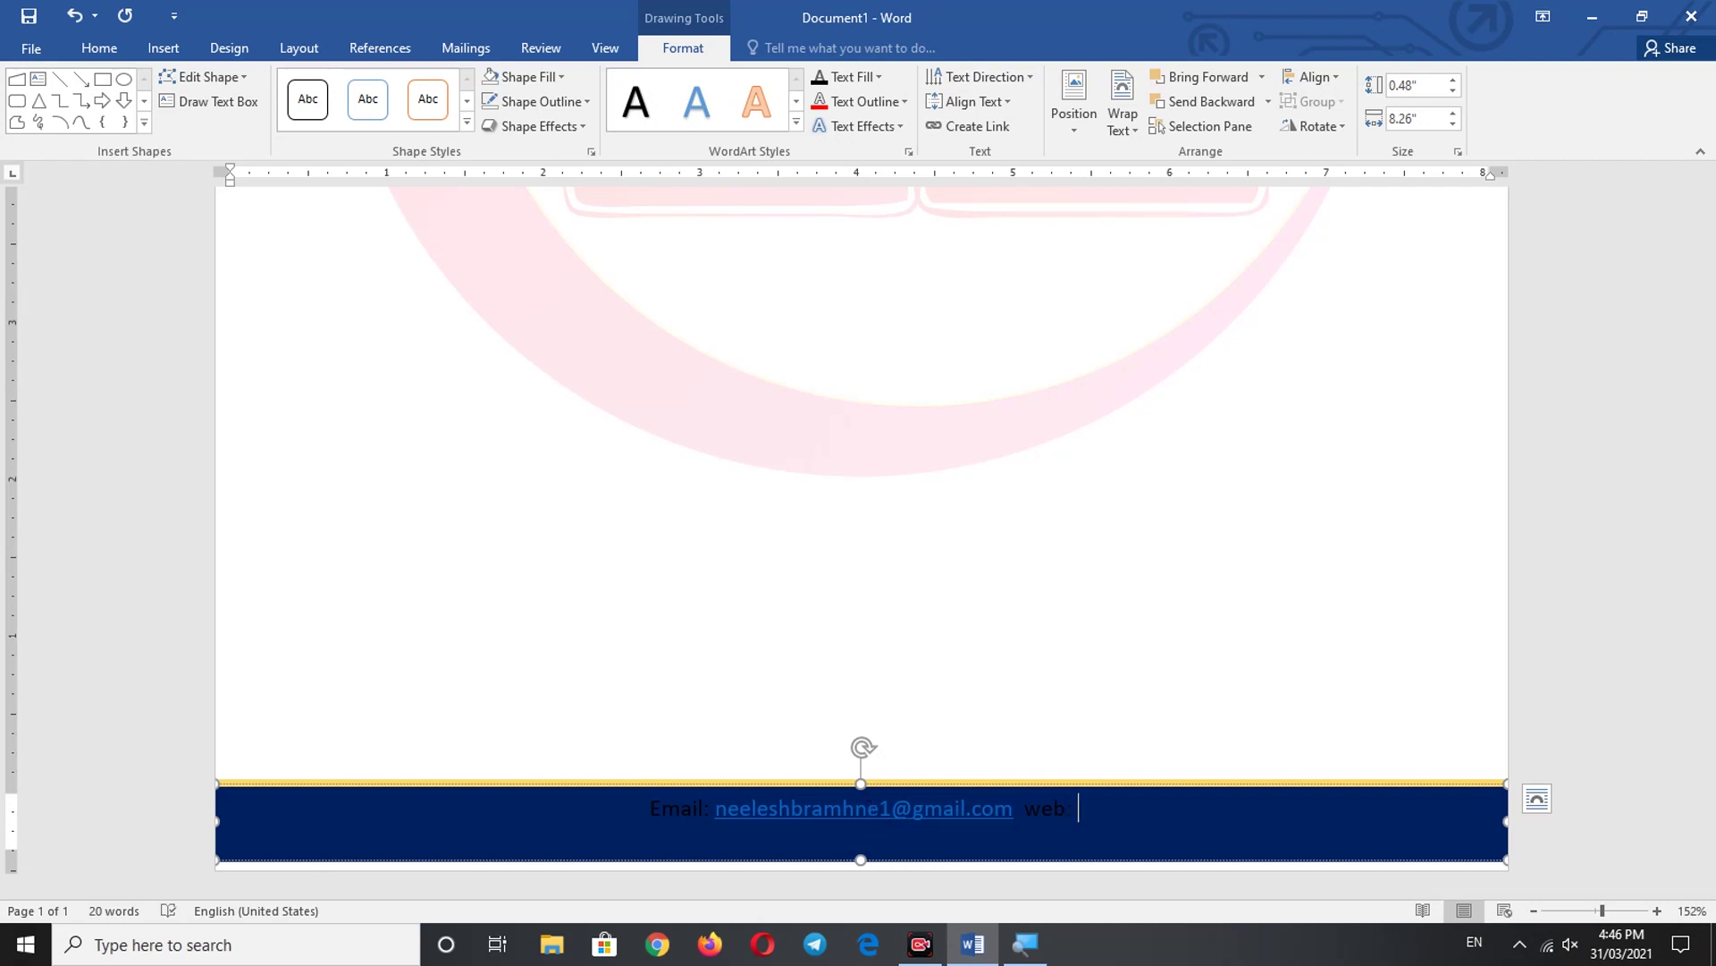
text( nb)
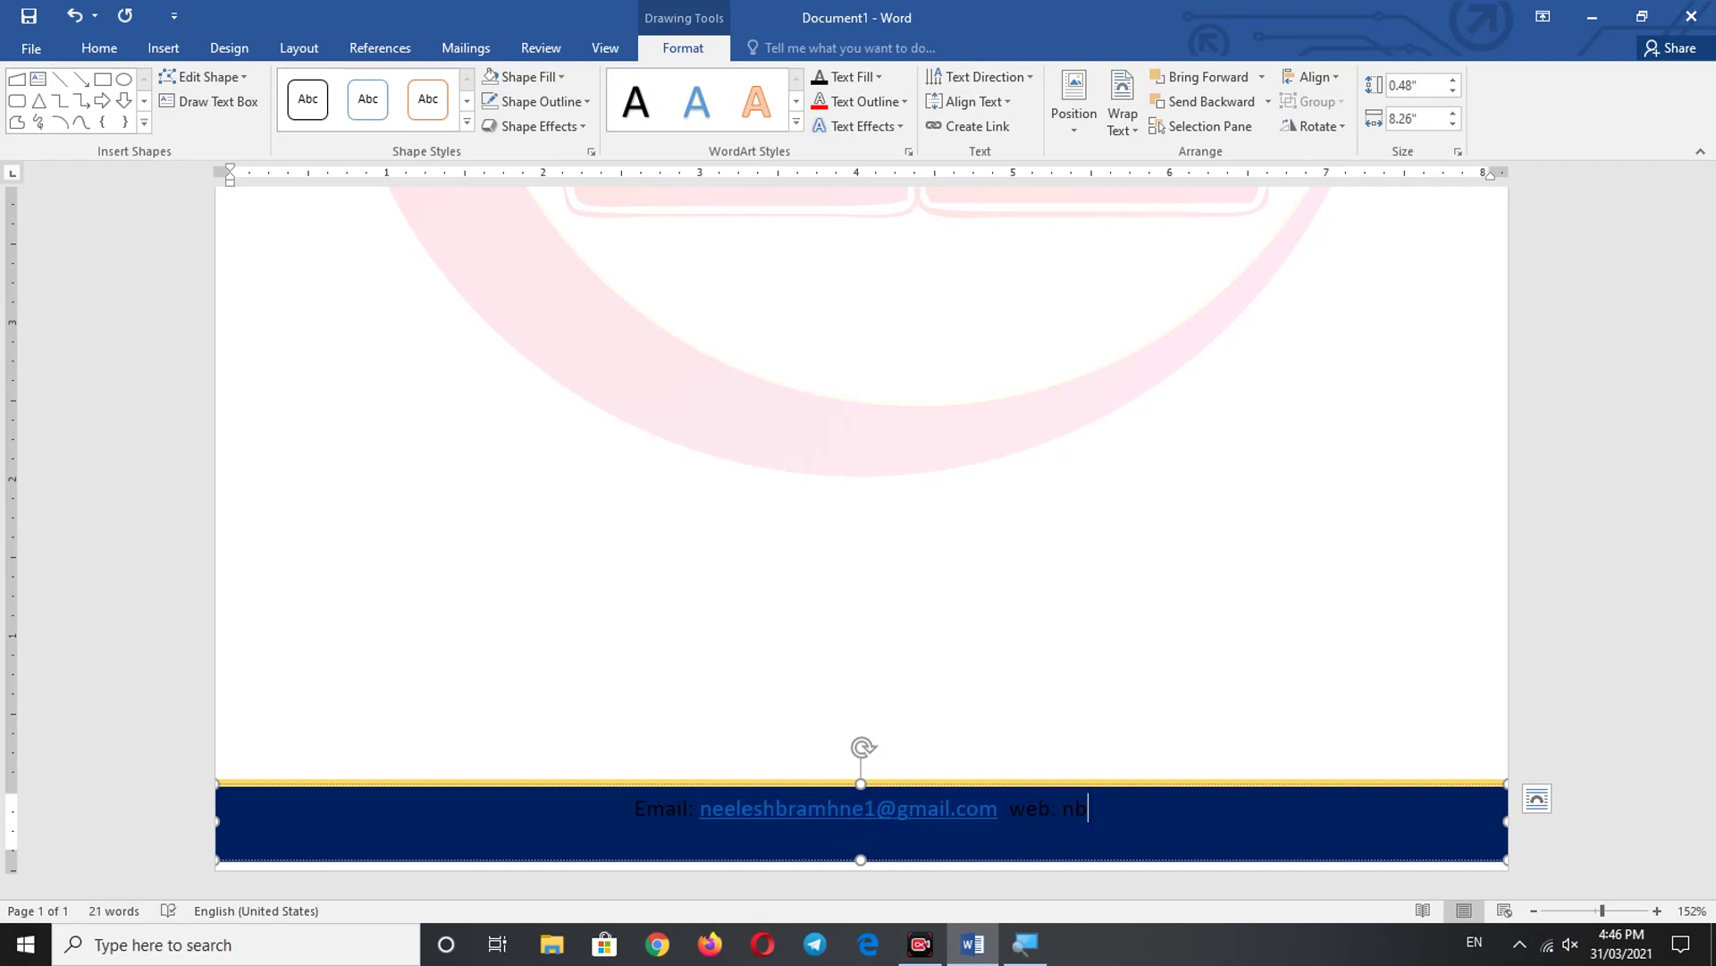
text(multime)
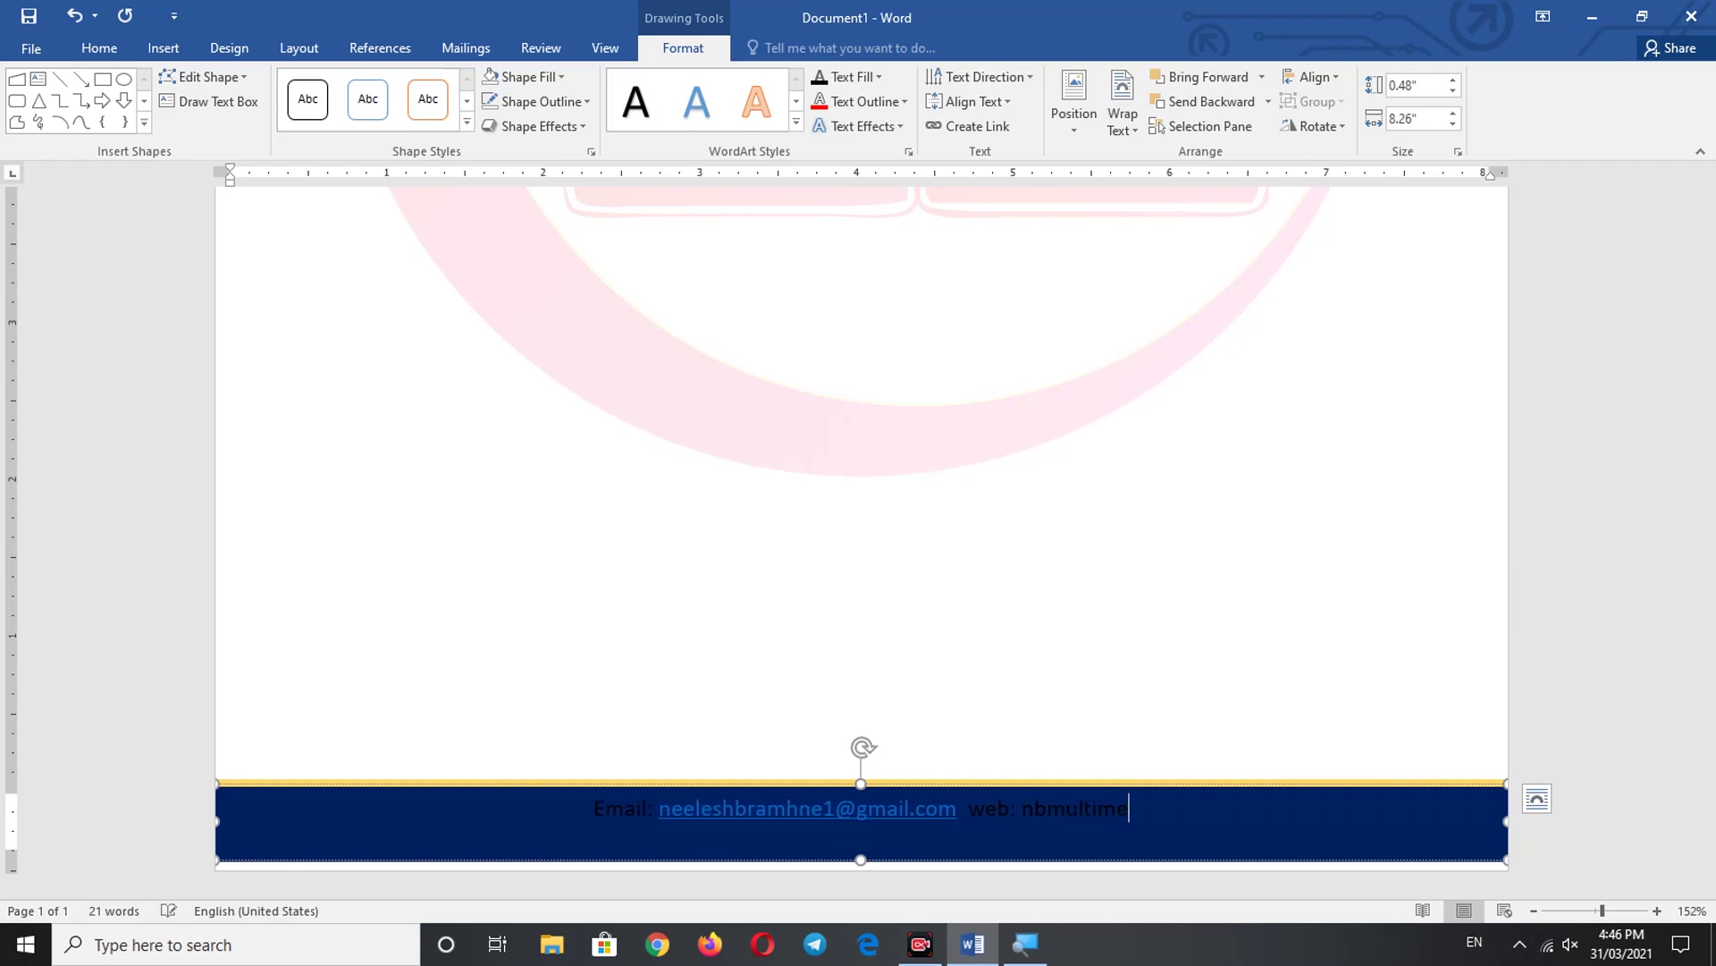
text(dia.com)
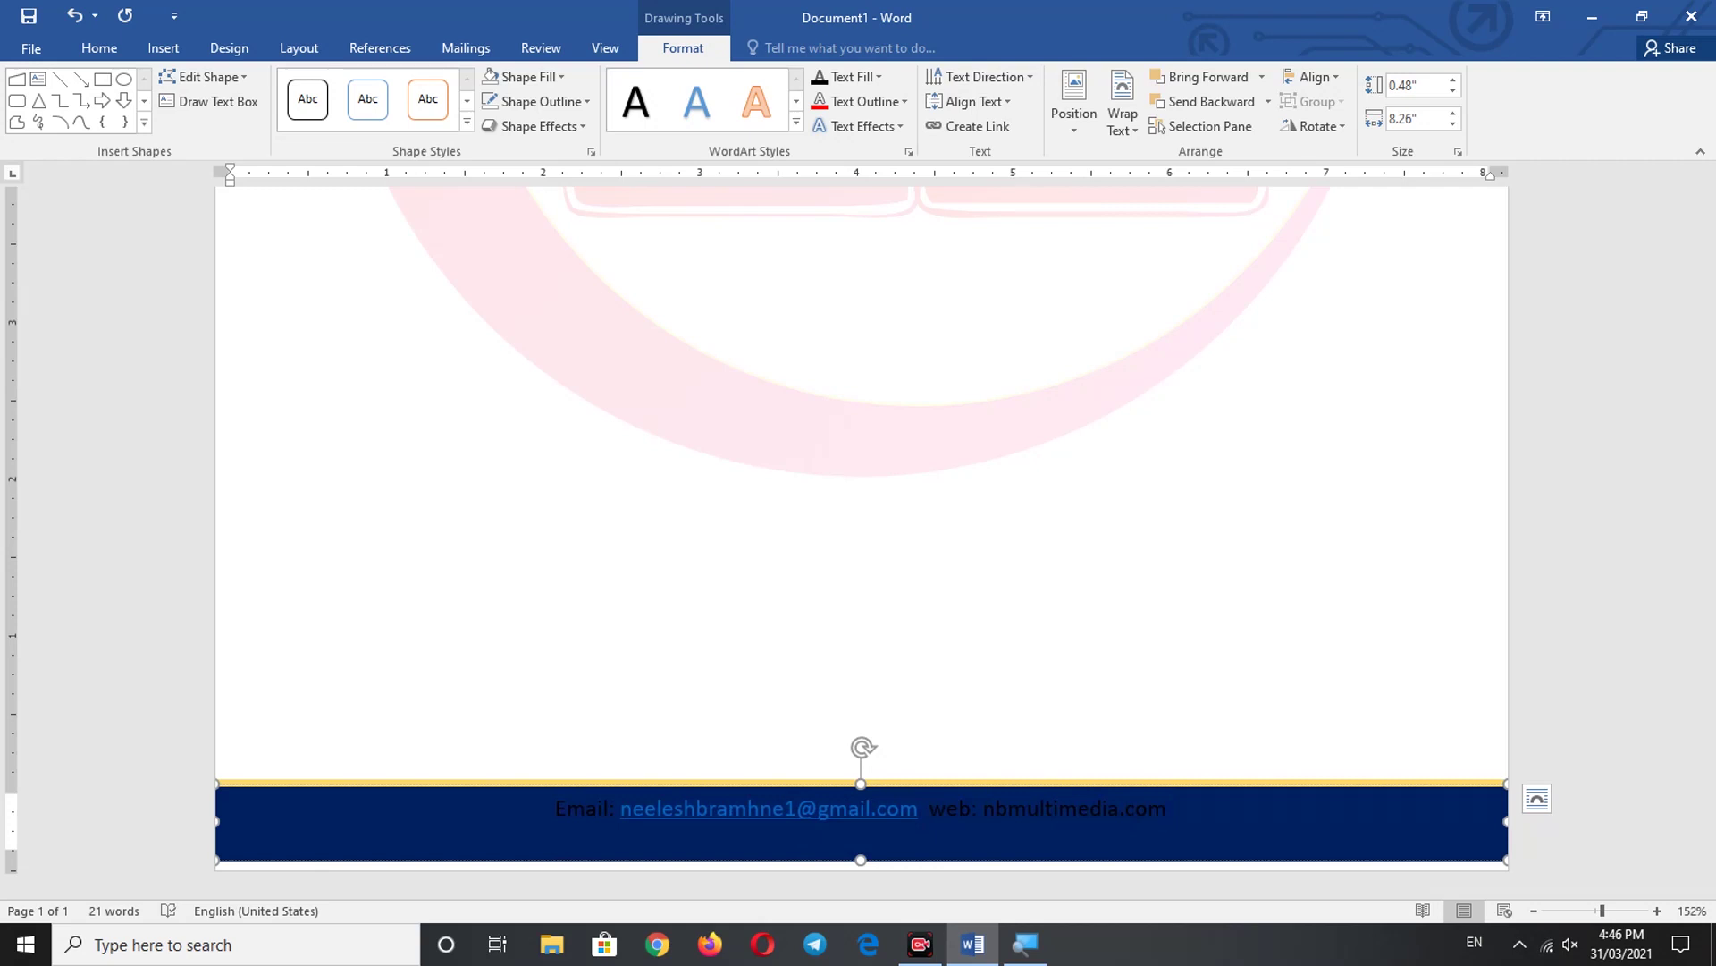
key(ctrl+a)
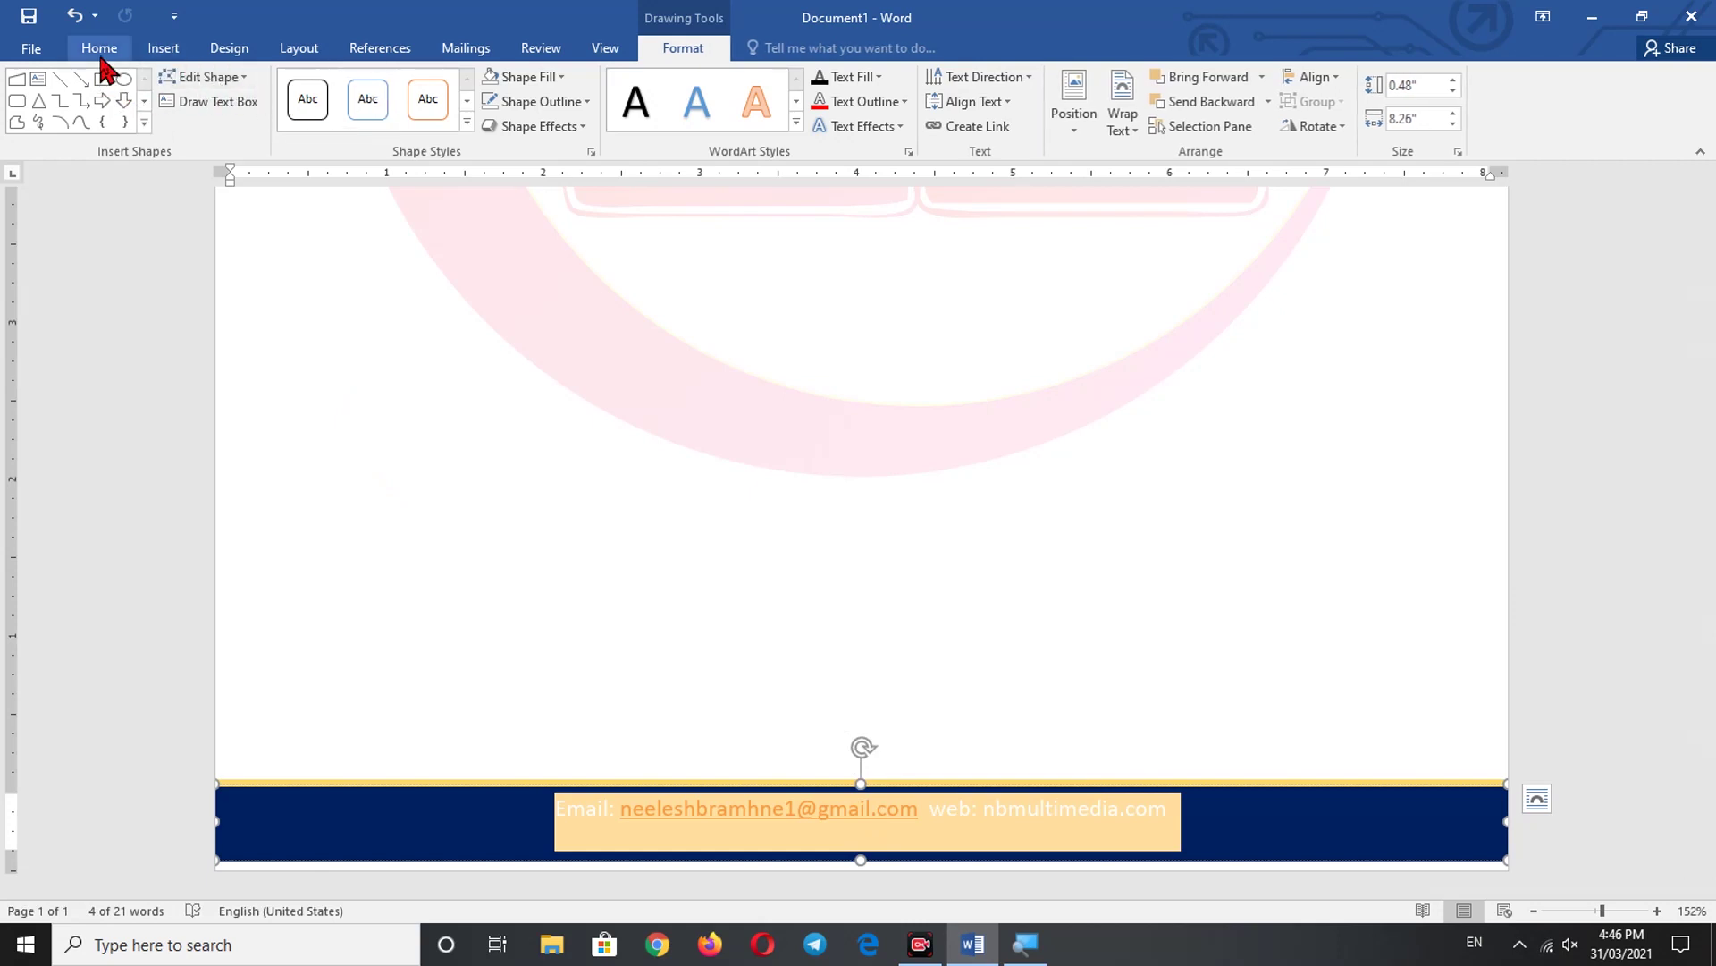
- Set the footer contact line's font colour to White
click(101, 51)
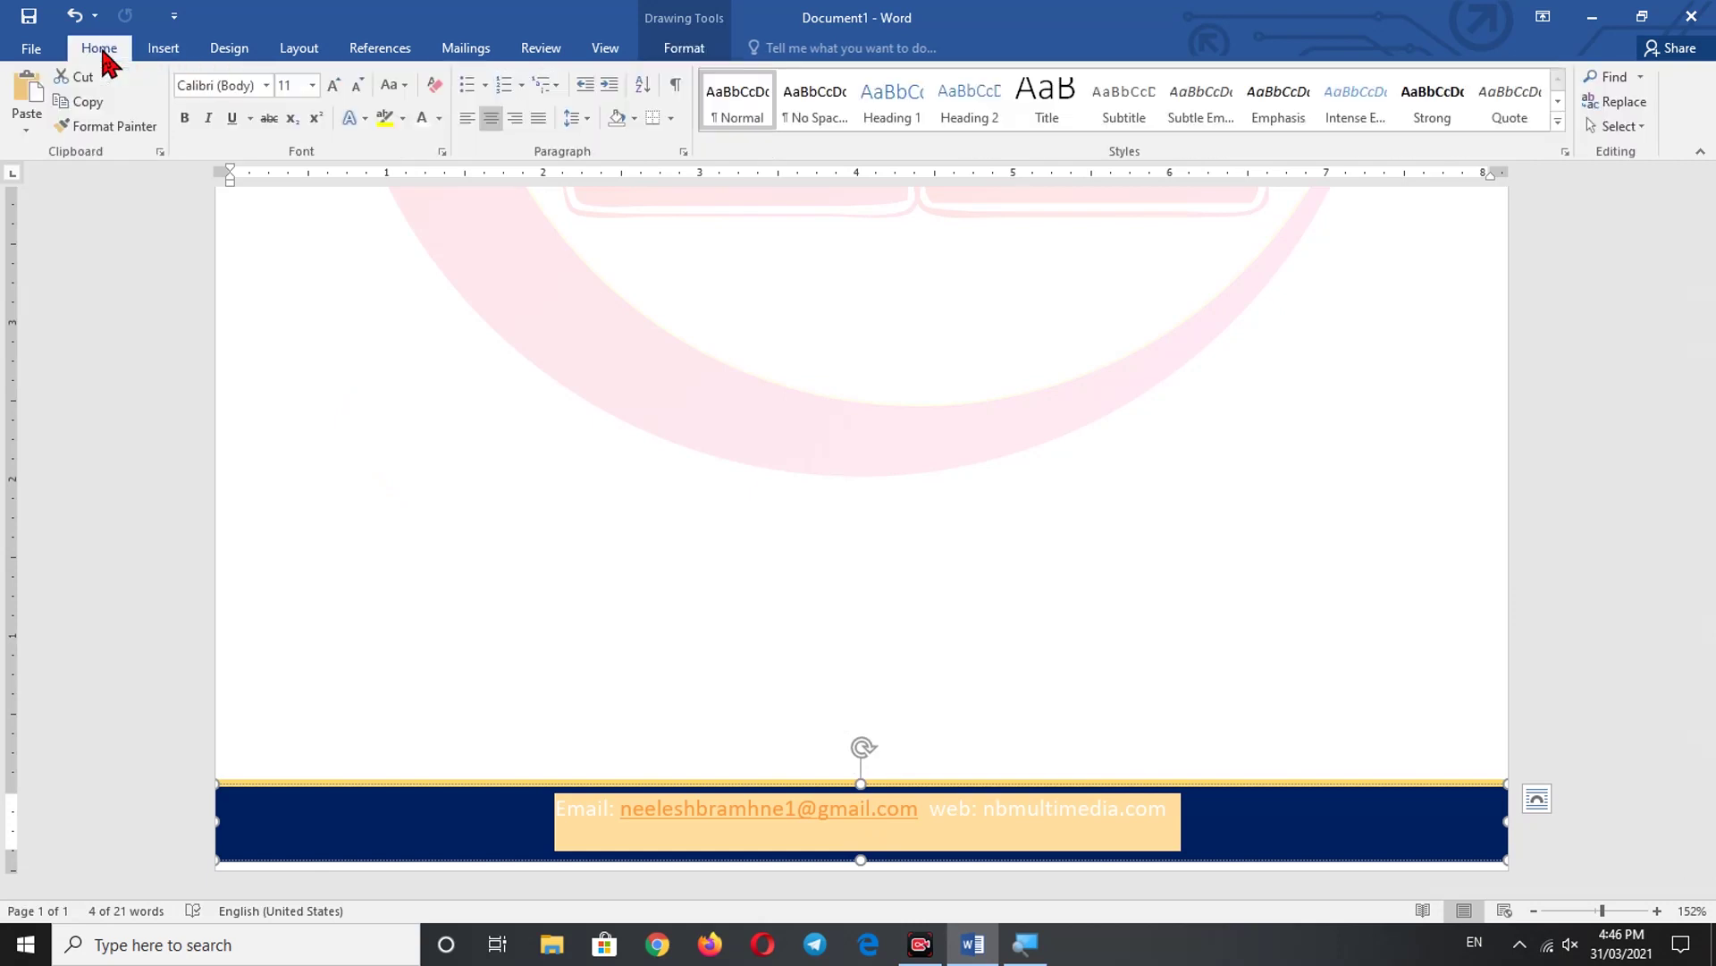
click(439, 119)
click(421, 193)
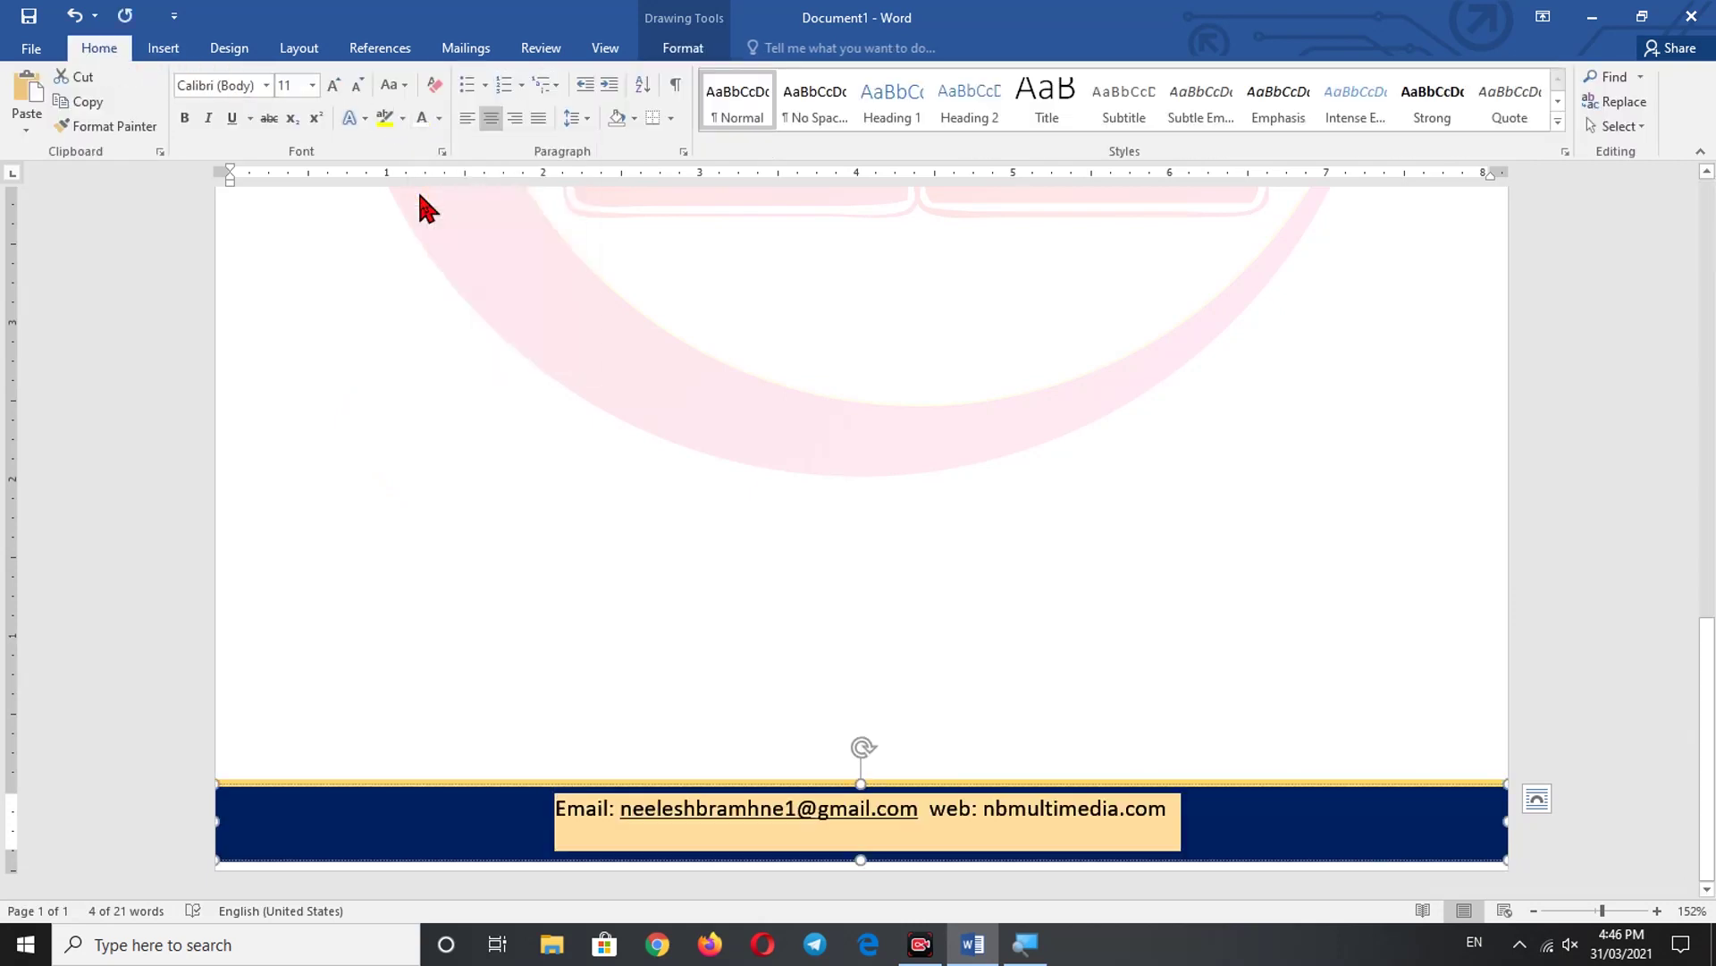
click(787, 810)
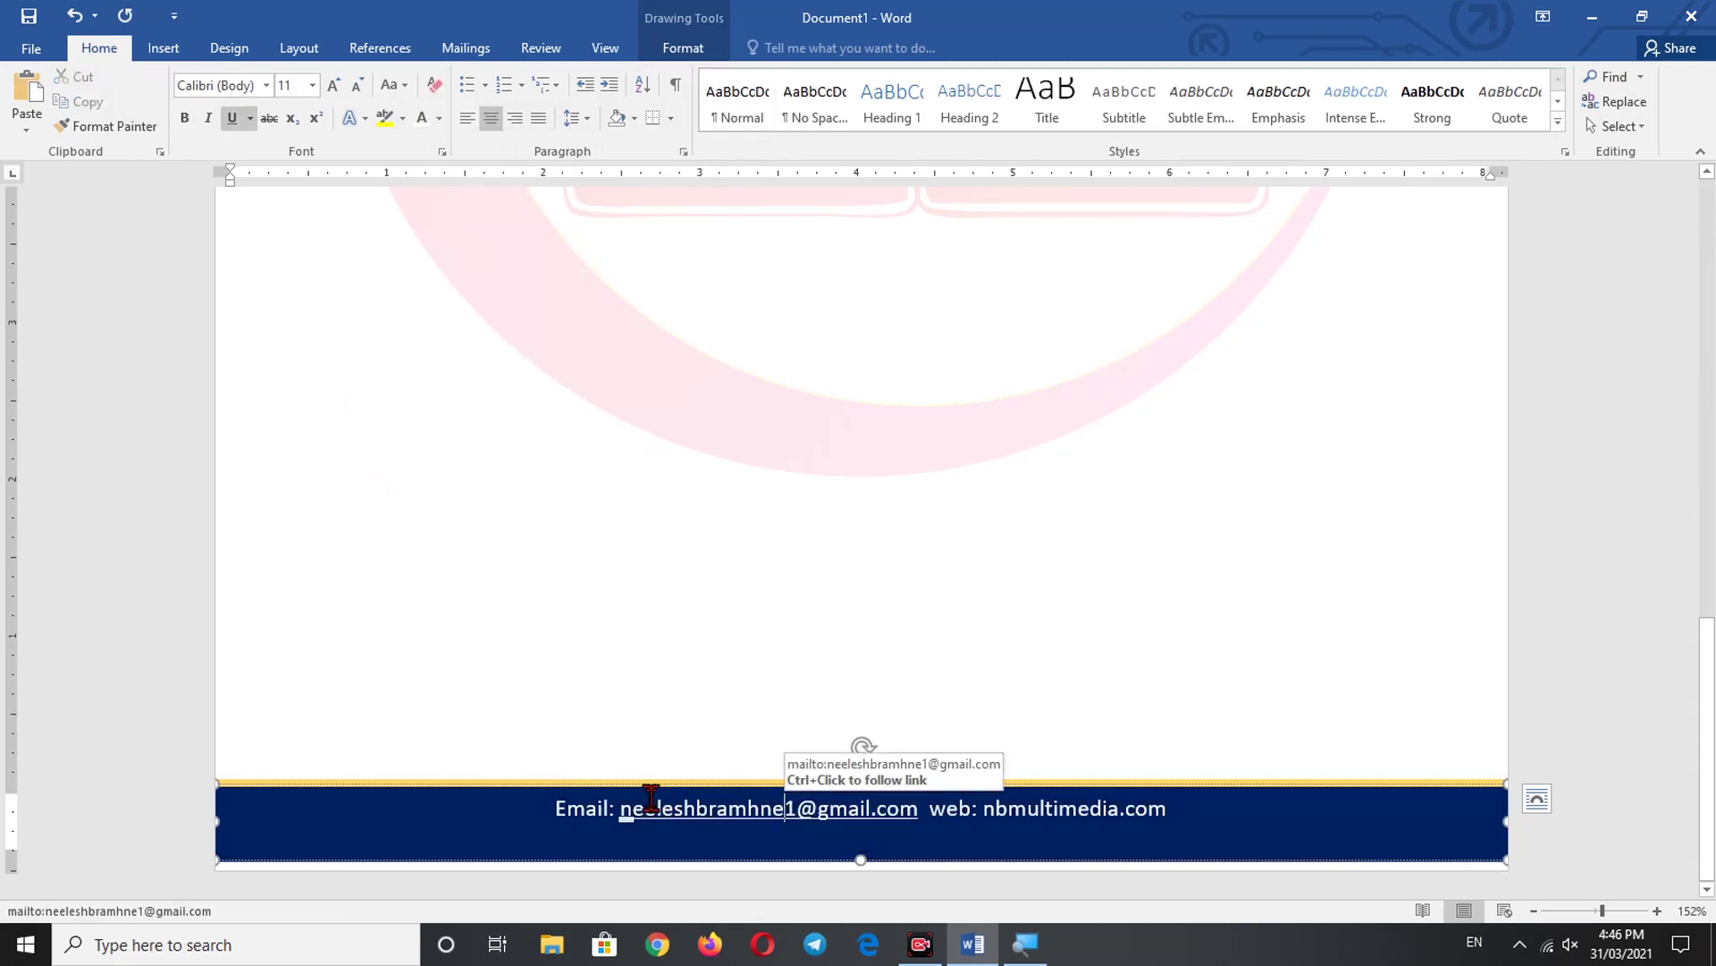
click(633, 832)
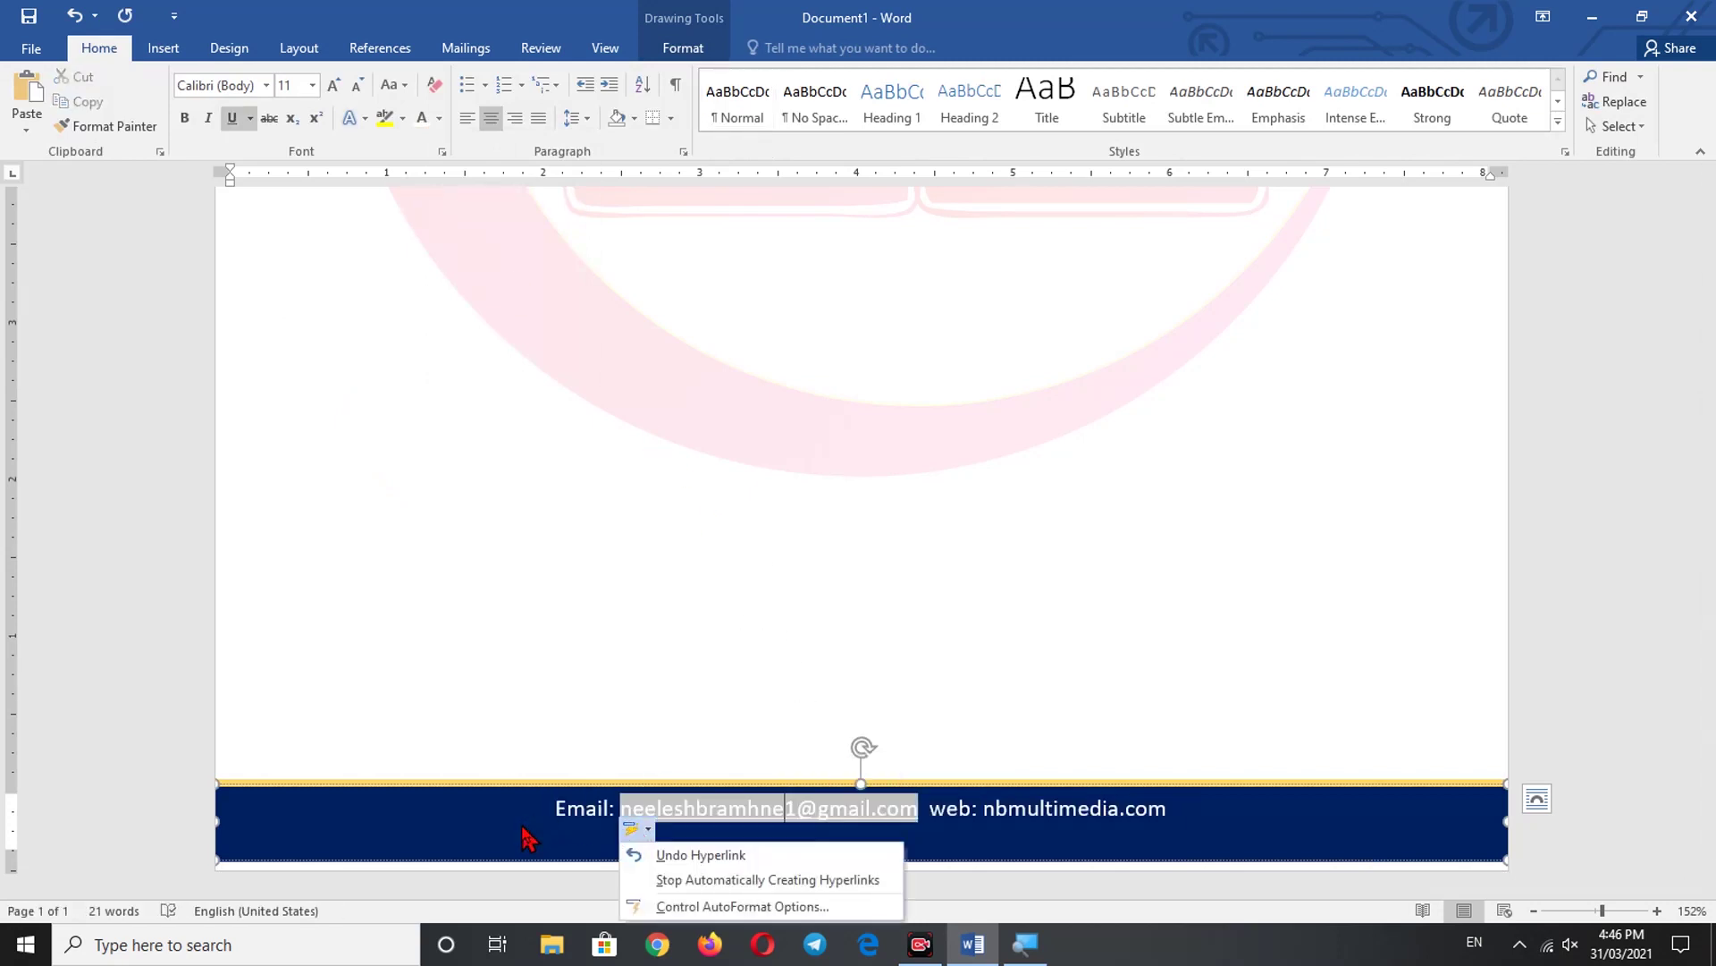
triple_click(559, 822)
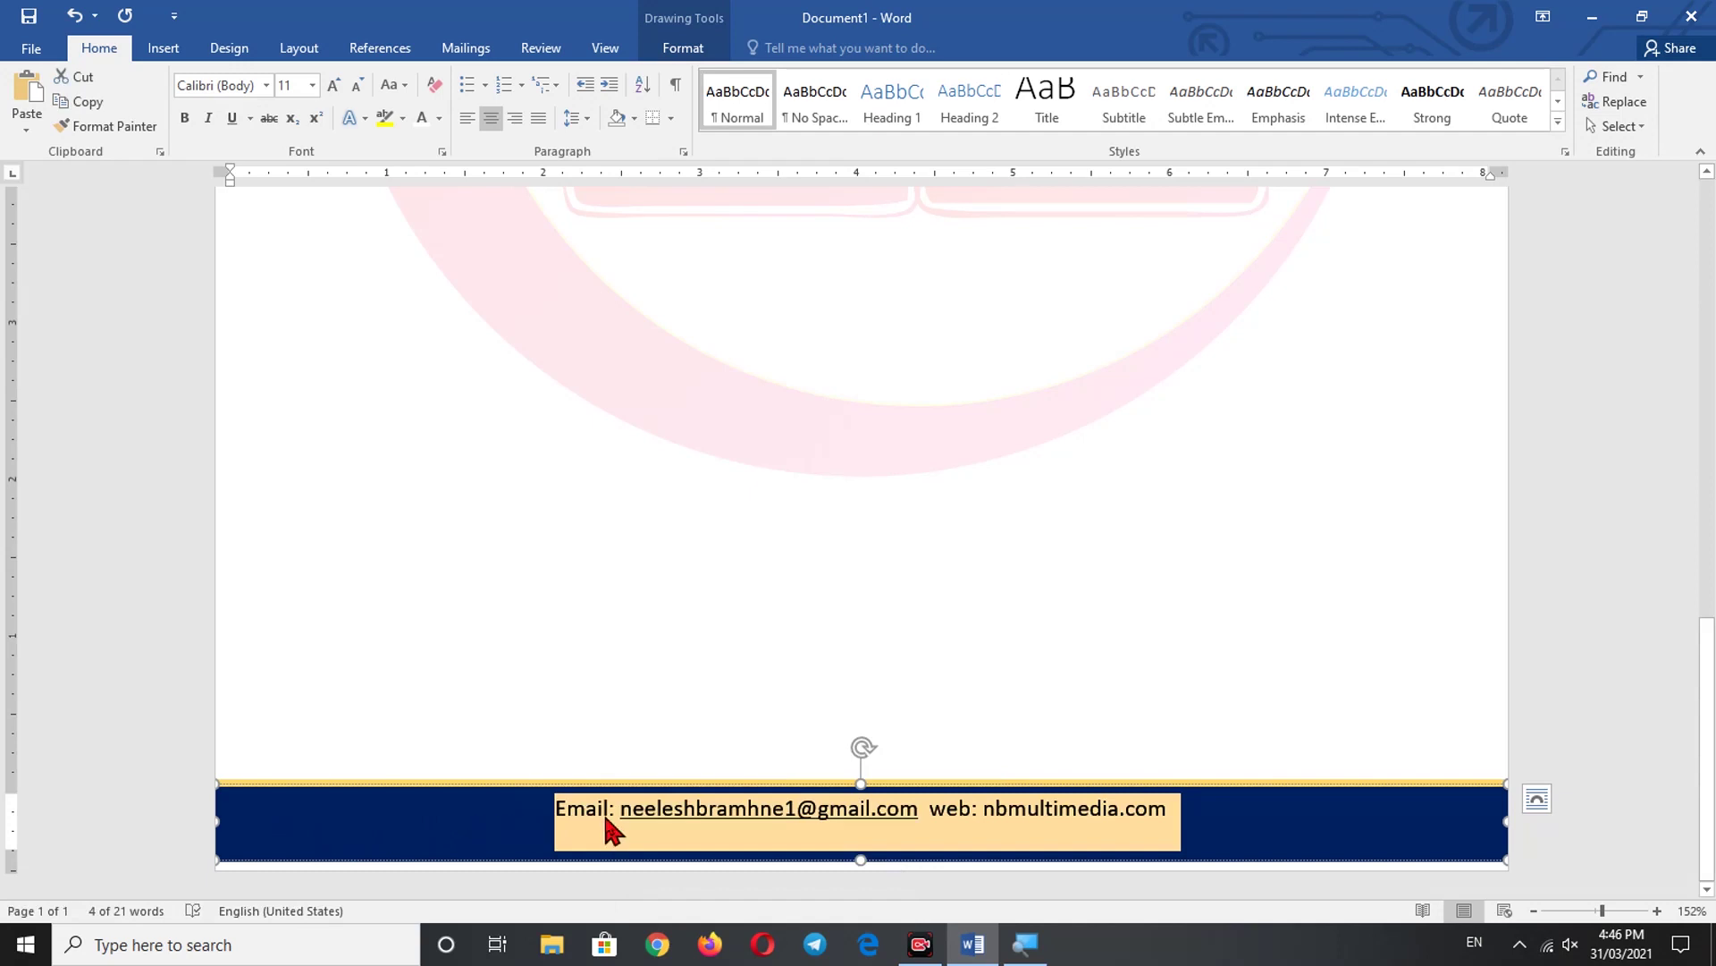
click(604, 816)
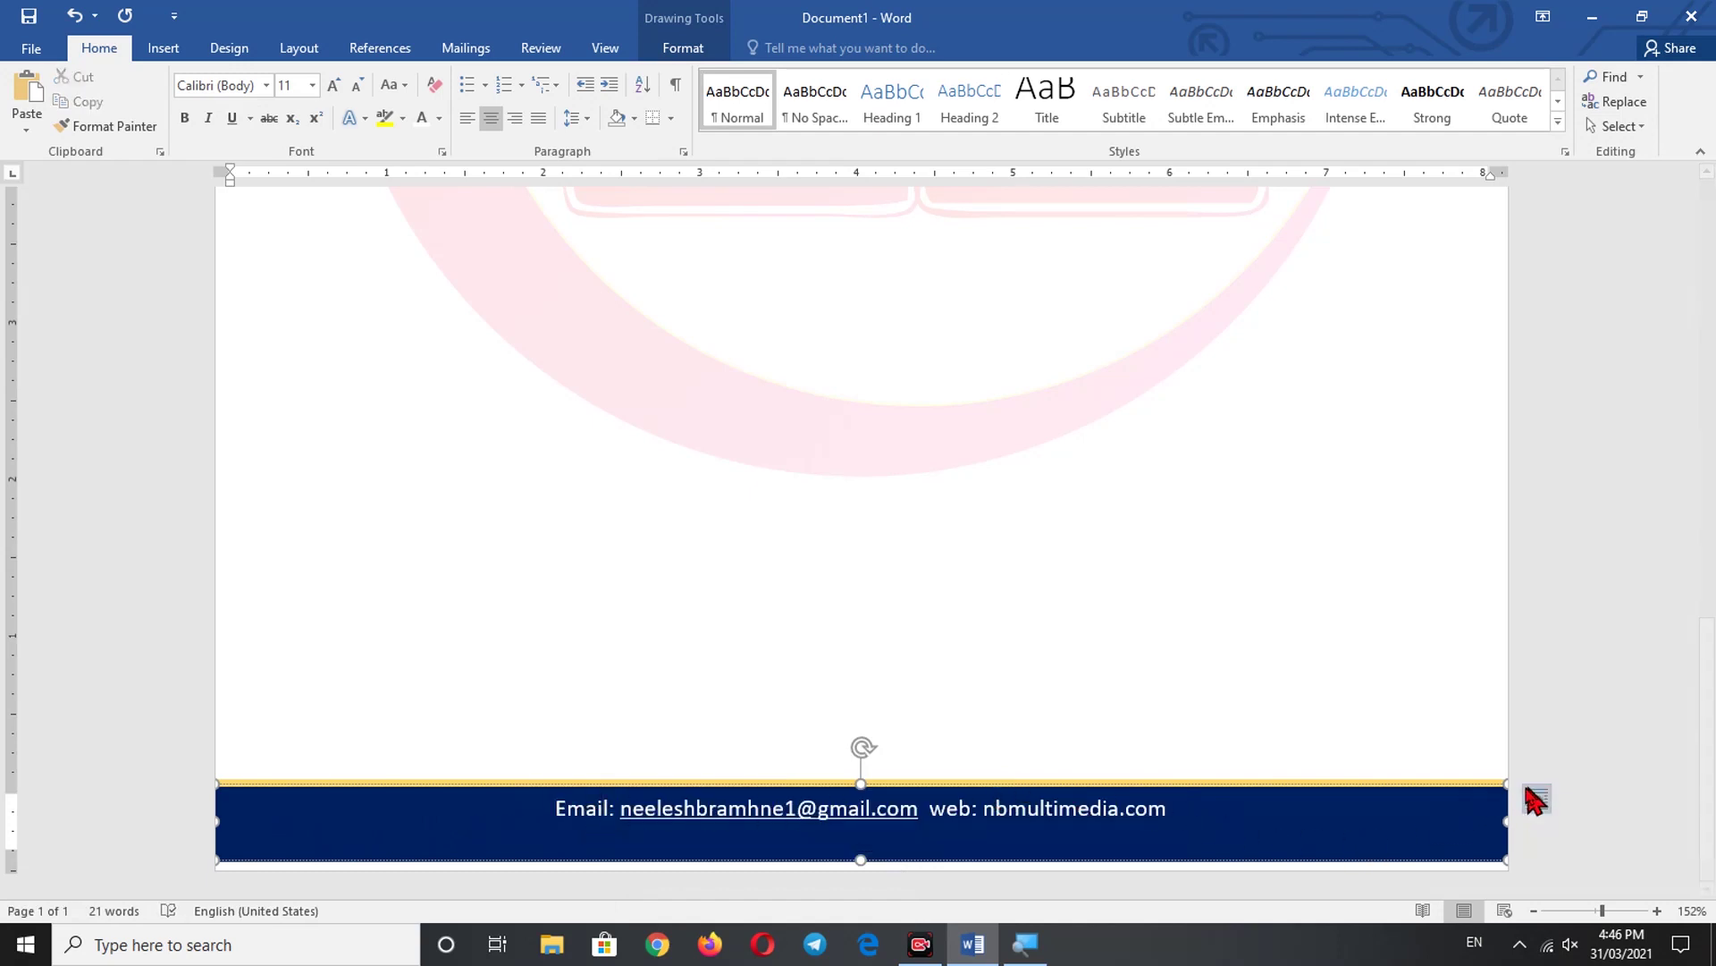
- Shorten the footer text box so the line sits lower in the navy band
mouse_move(1508, 784)
mouse_down()
mouse_move(1493, 798)
mouse_move(1517, 802)
mouse_up()
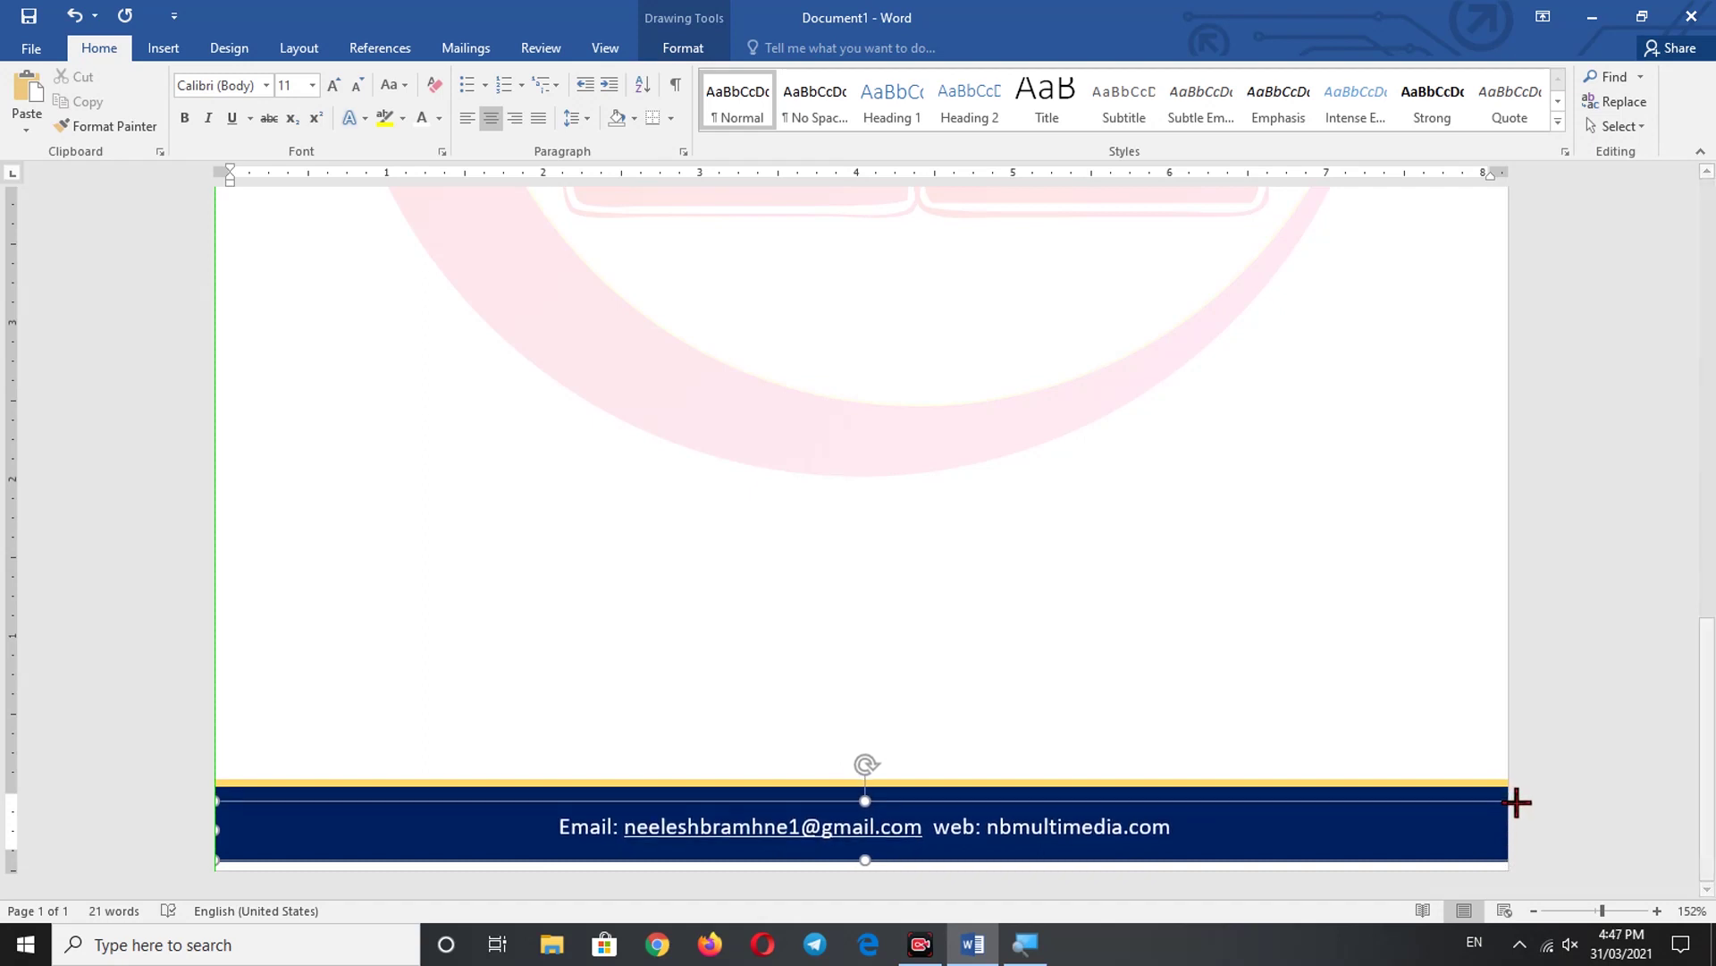
click(1210, 674)
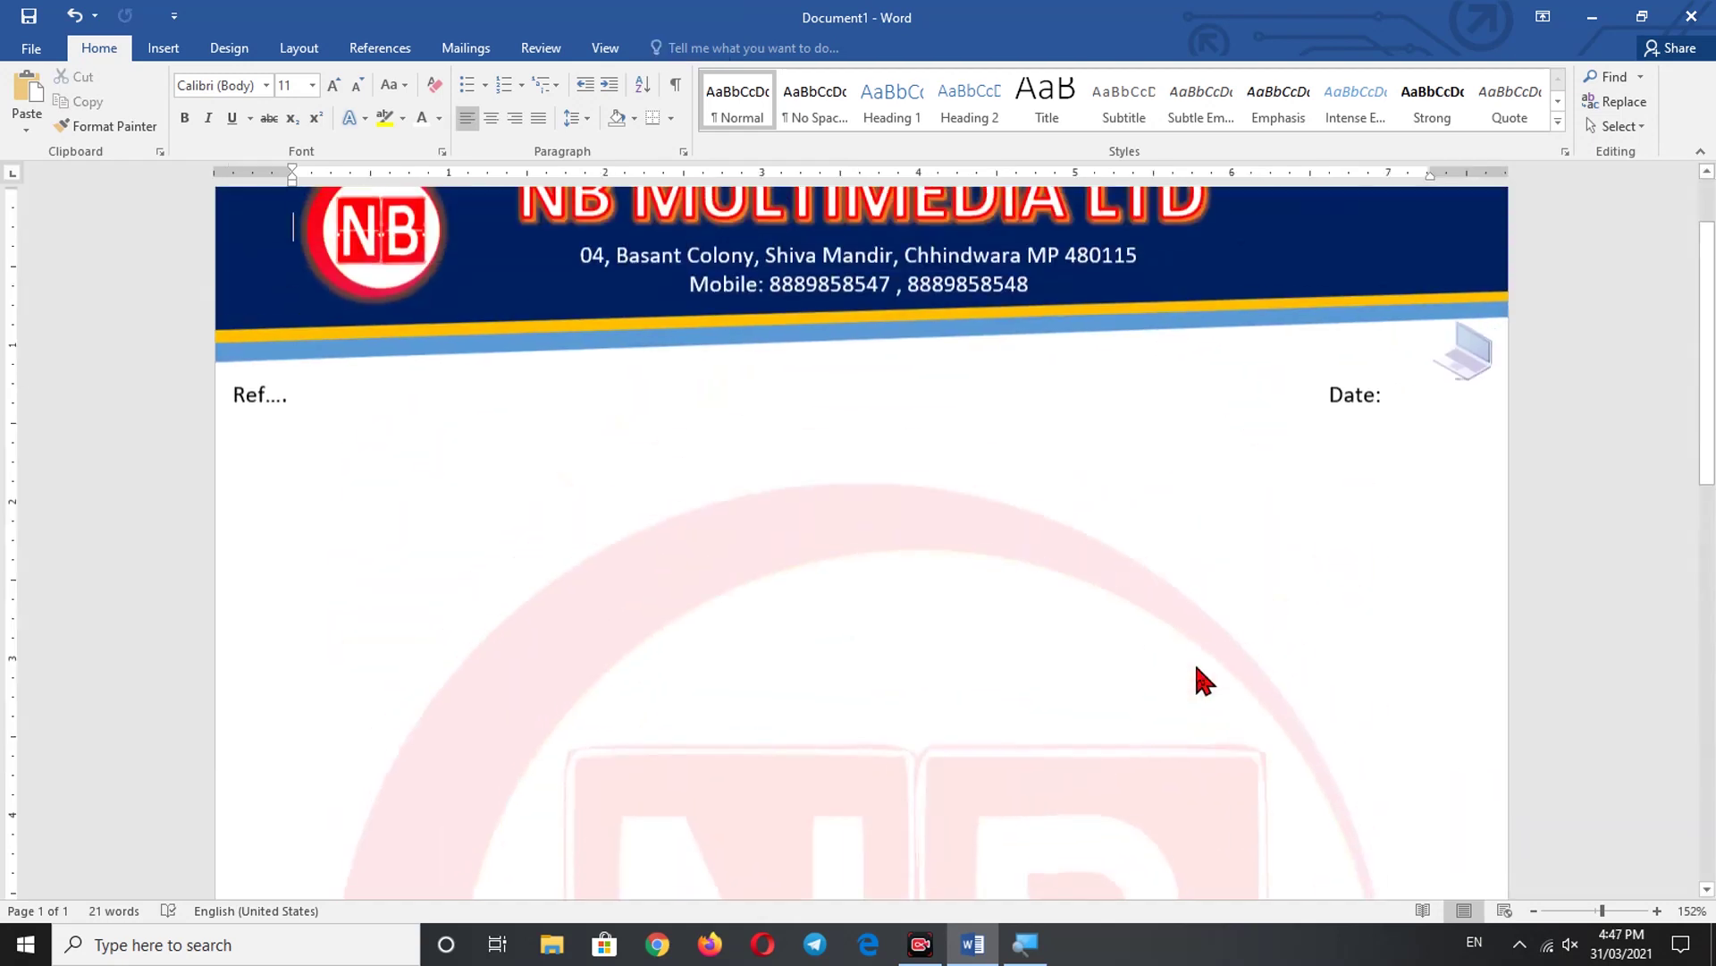
scroll(939, 632, down, 10)
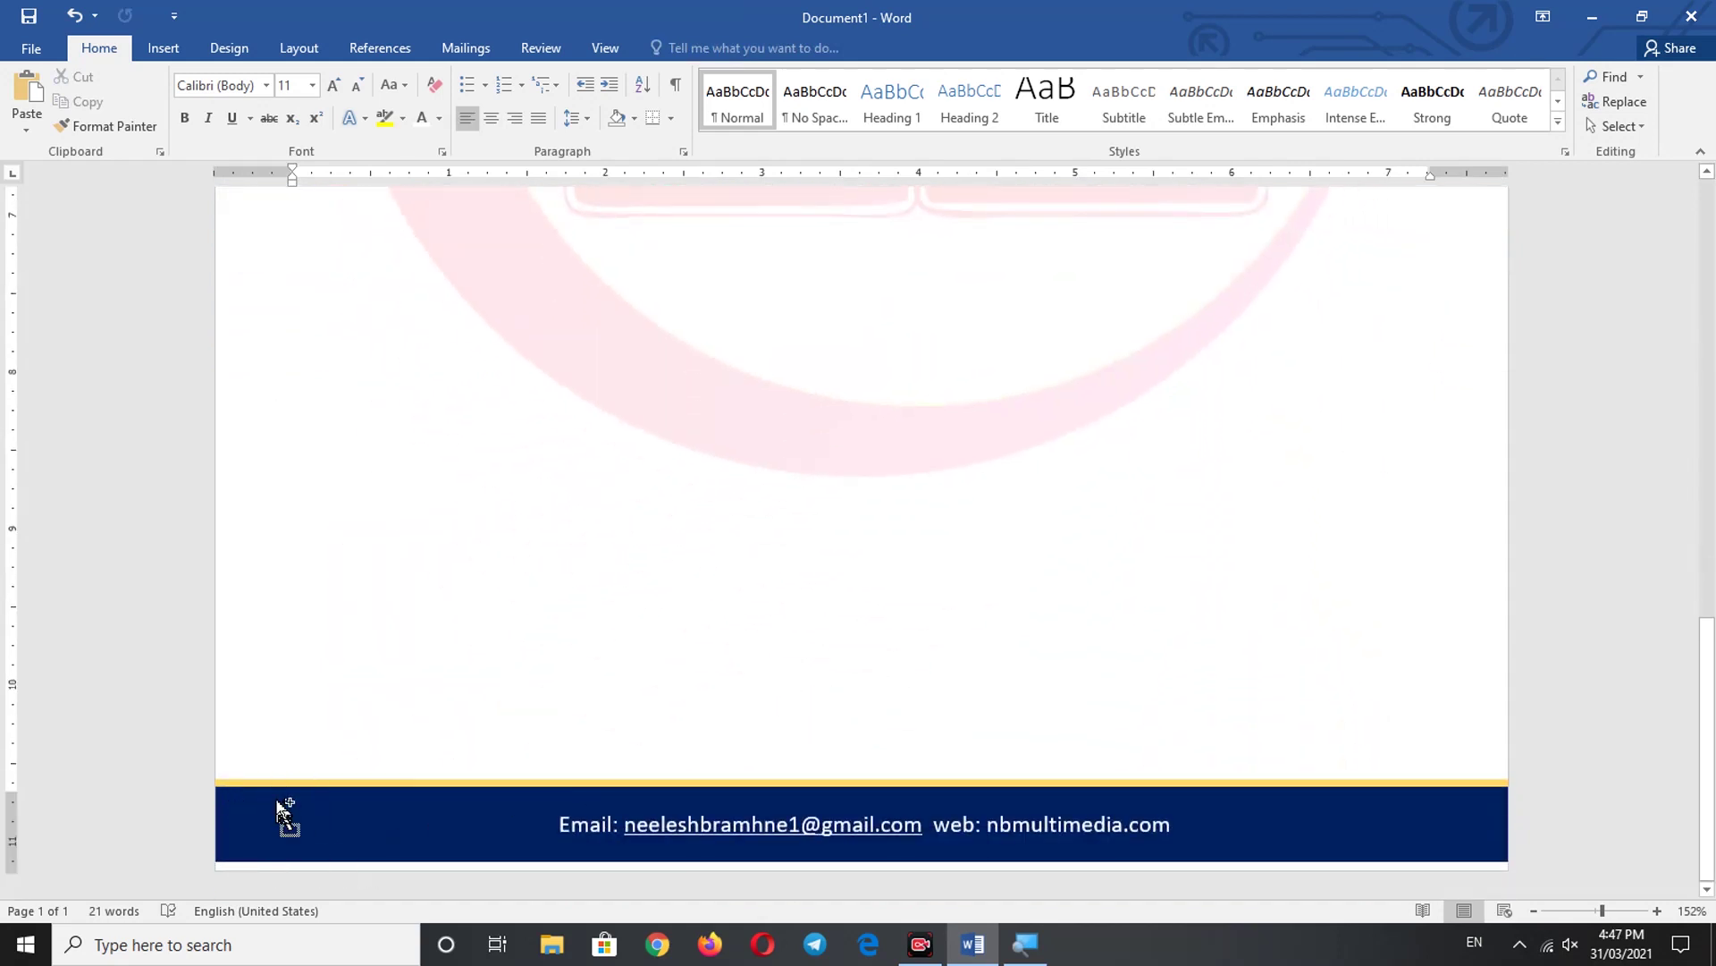
scroll(284, 809, down, 3)
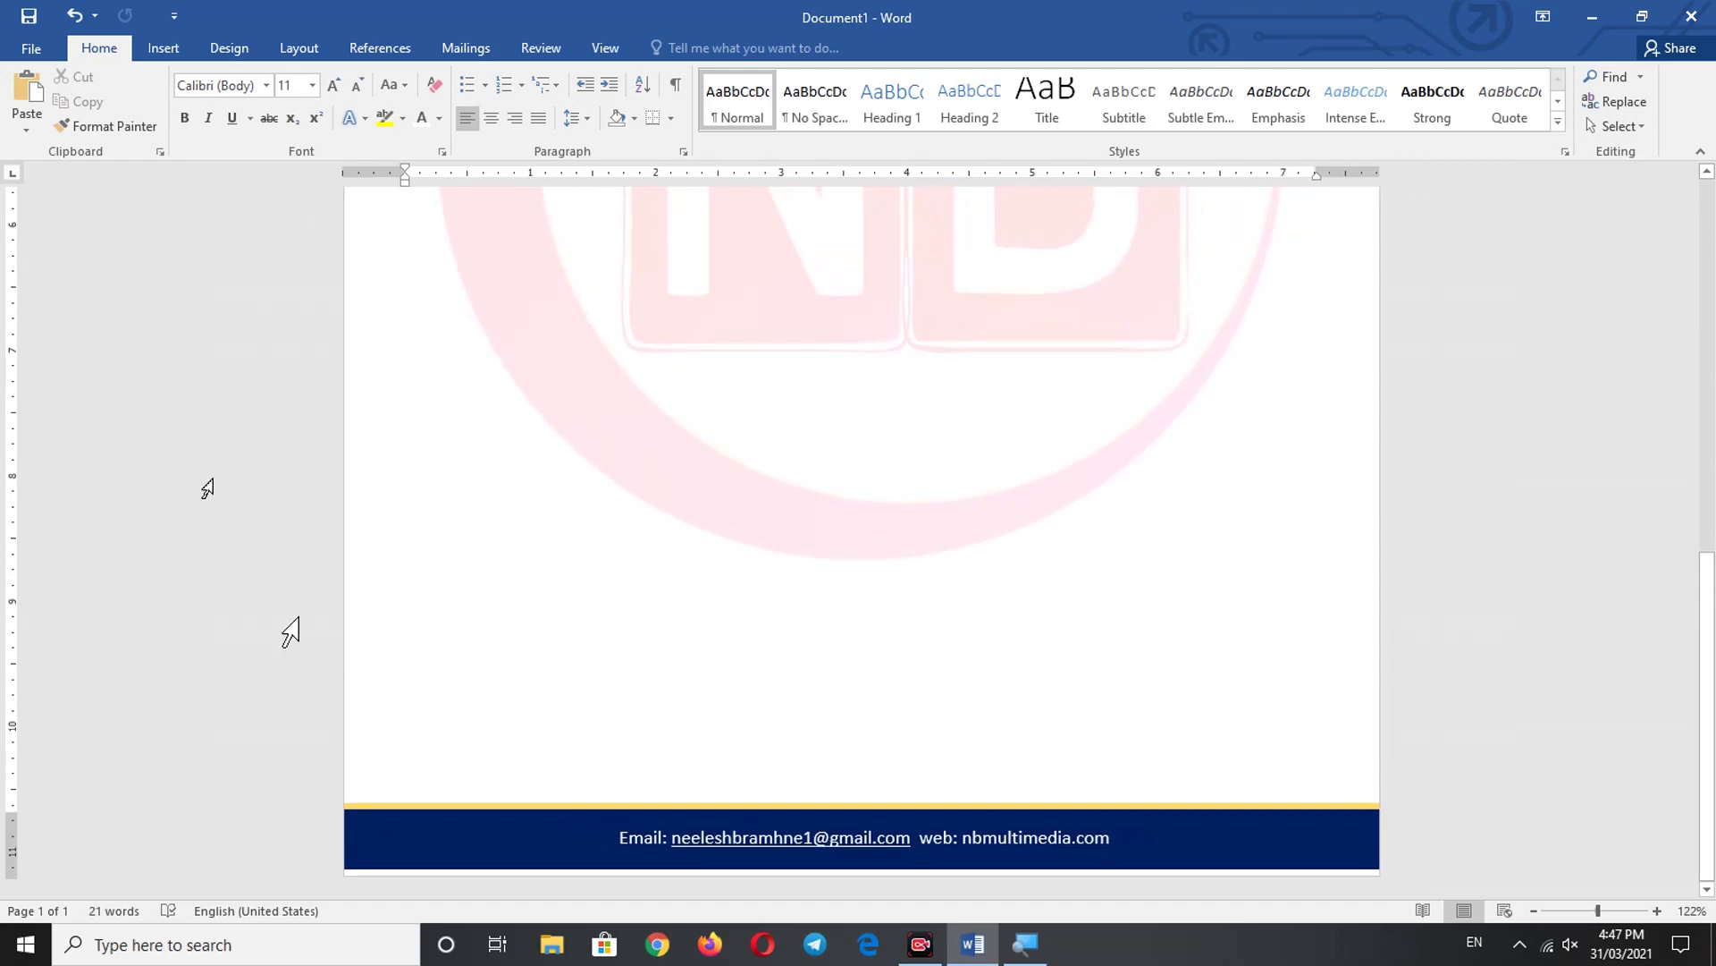
- Insert the QR code image from Downloads and set it to In Front of Text
click(167, 51)
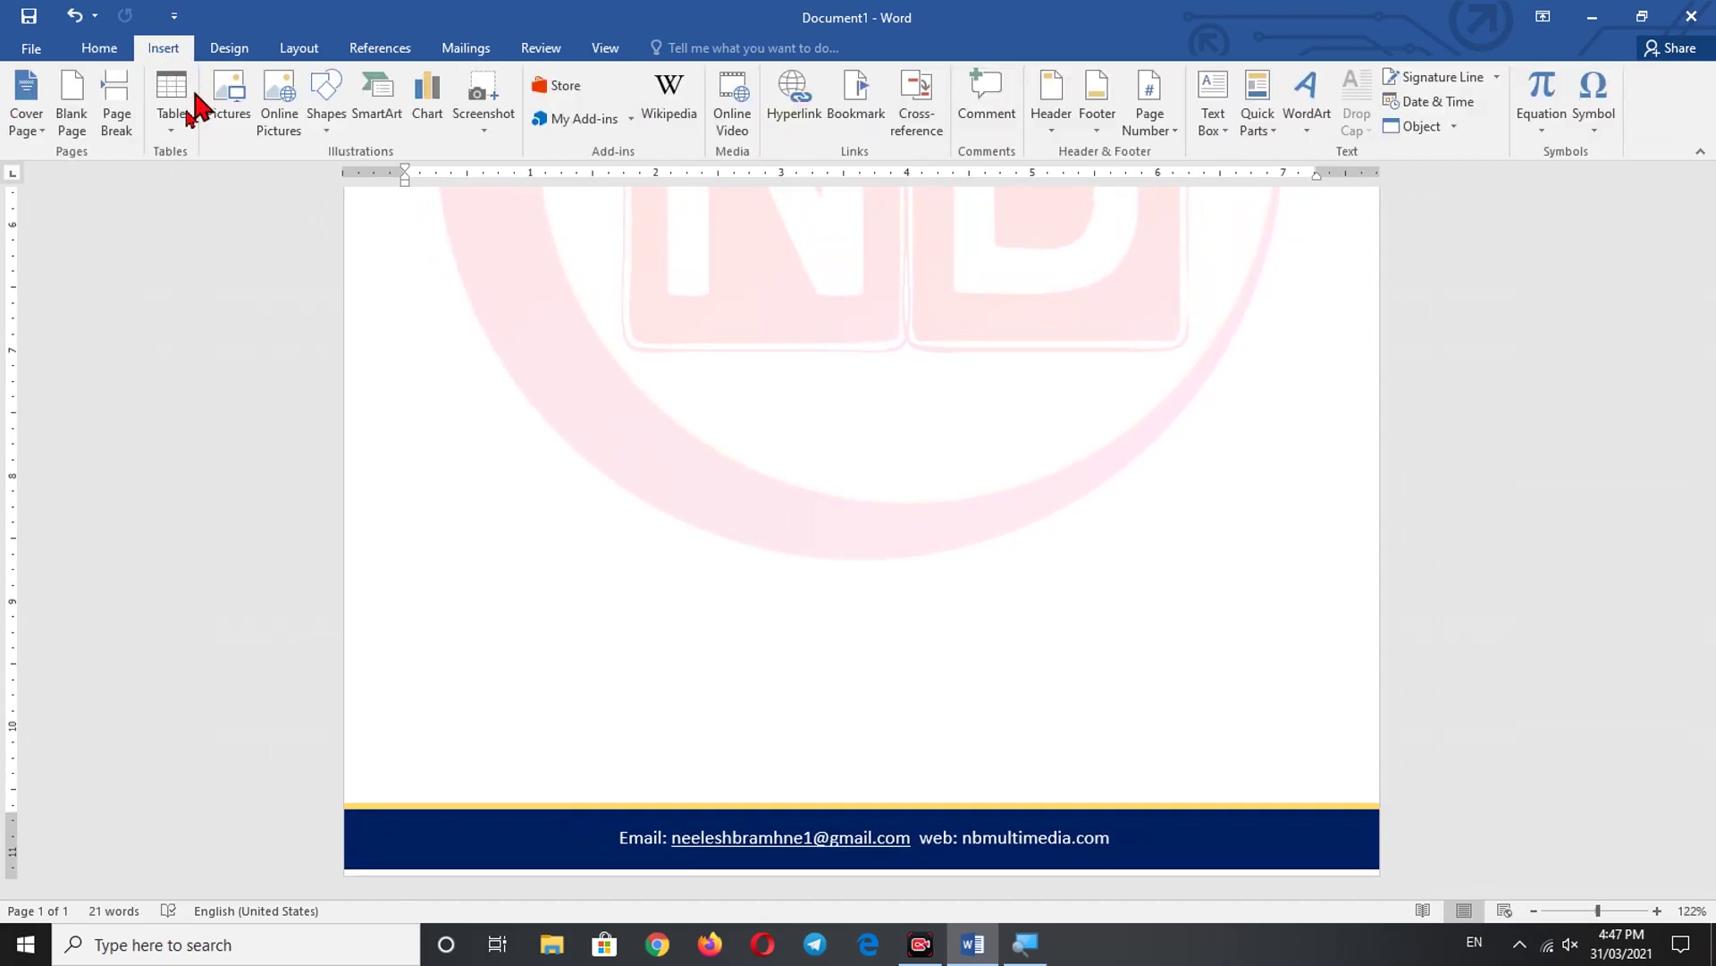
click(229, 96)
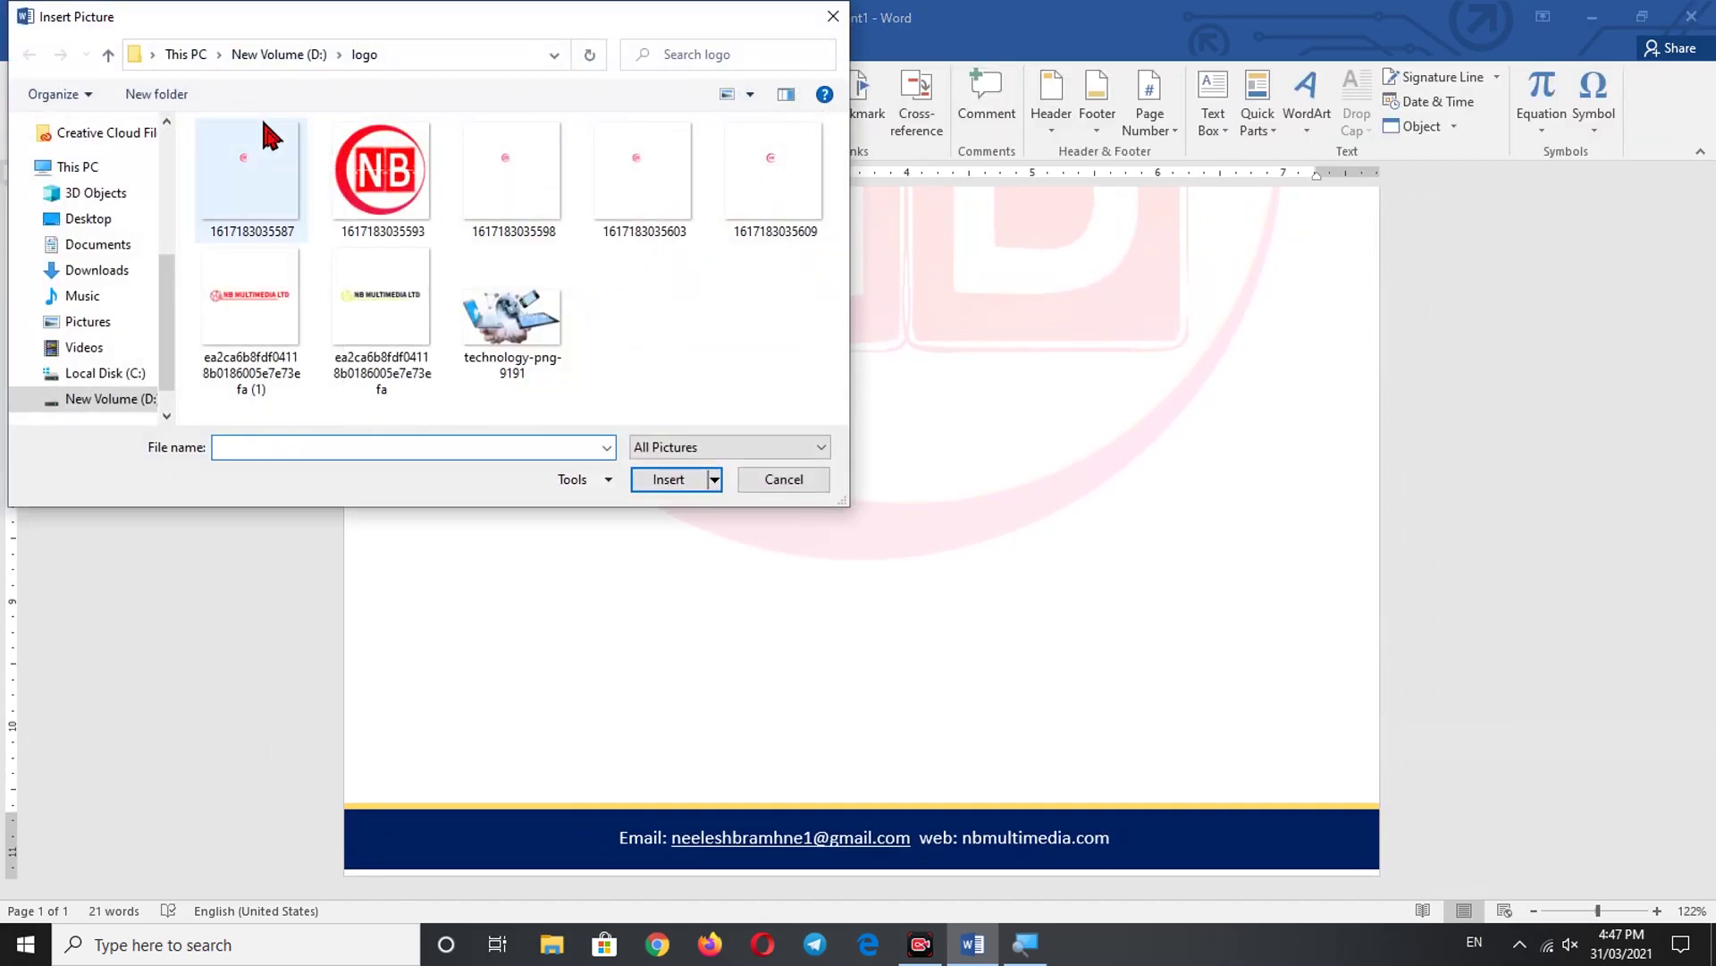
click(95, 270)
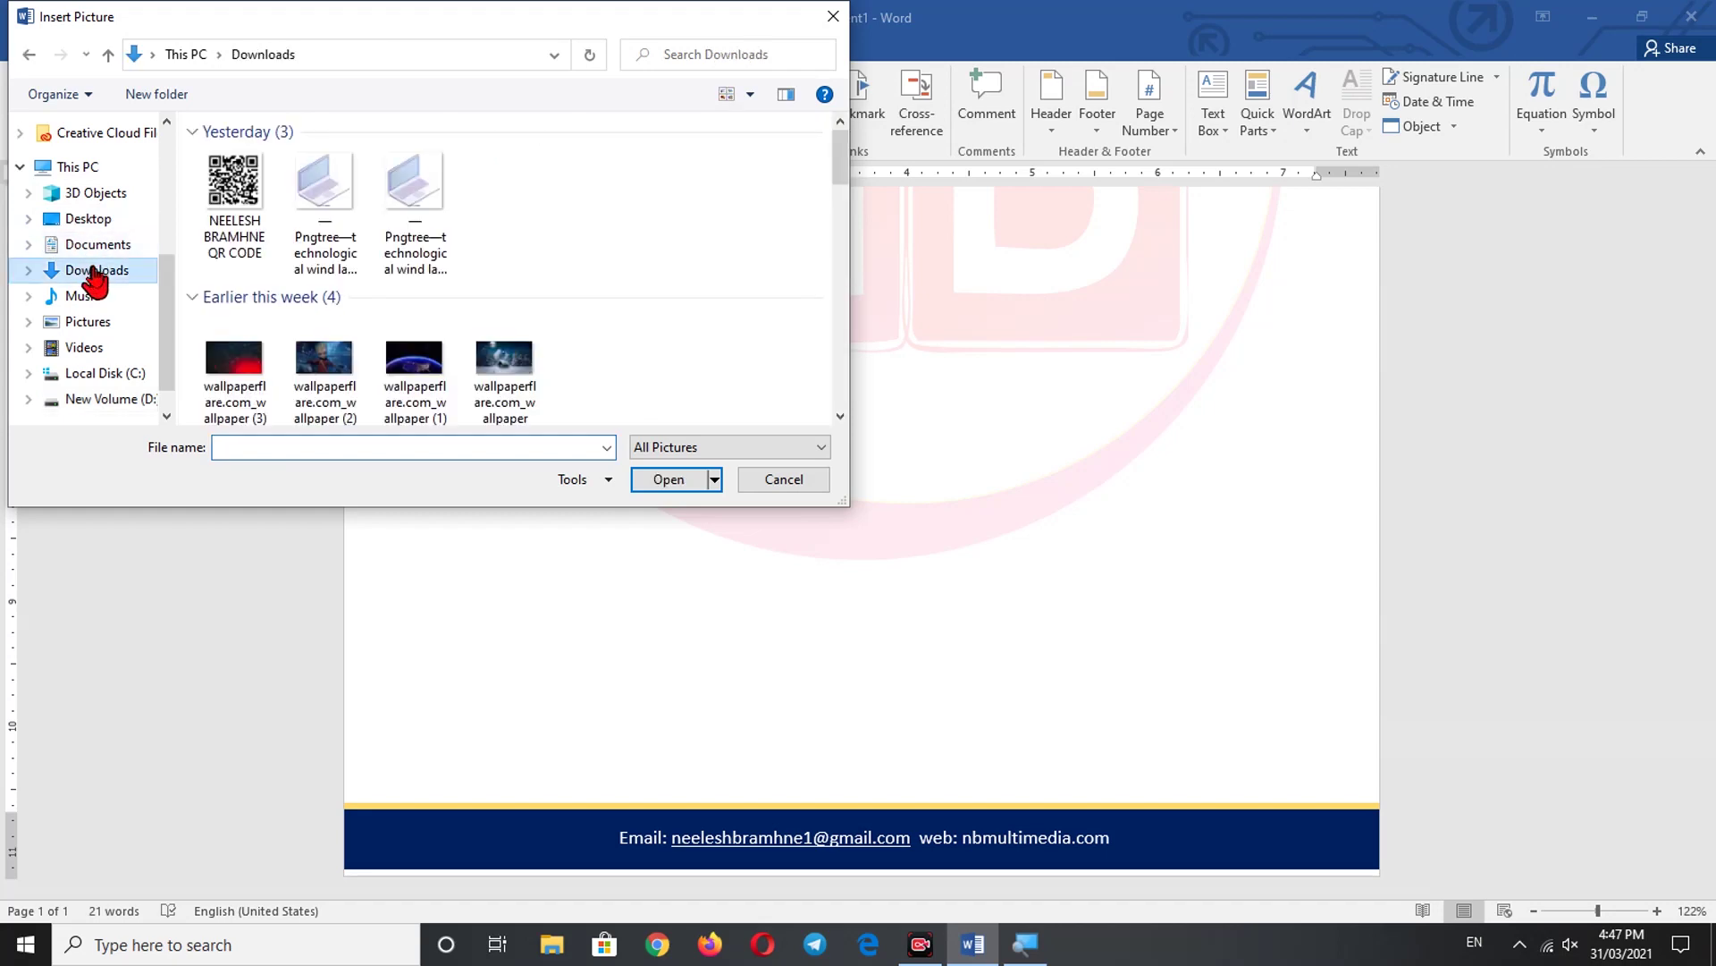
click(219, 197)
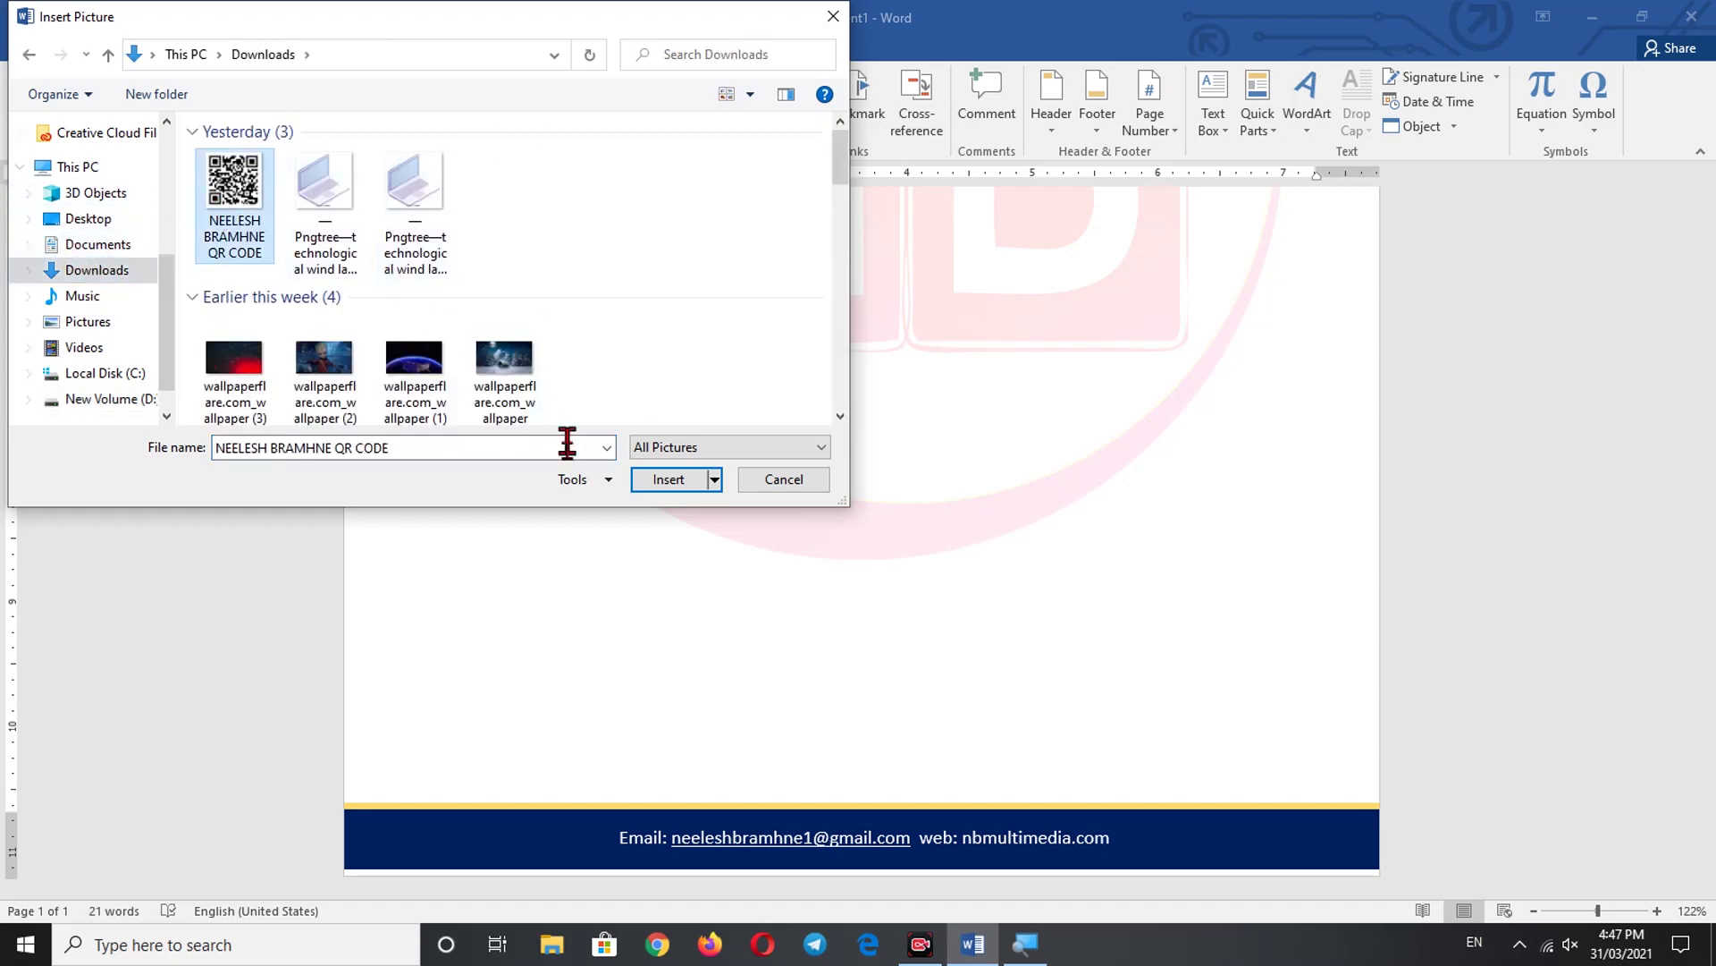
click(669, 483)
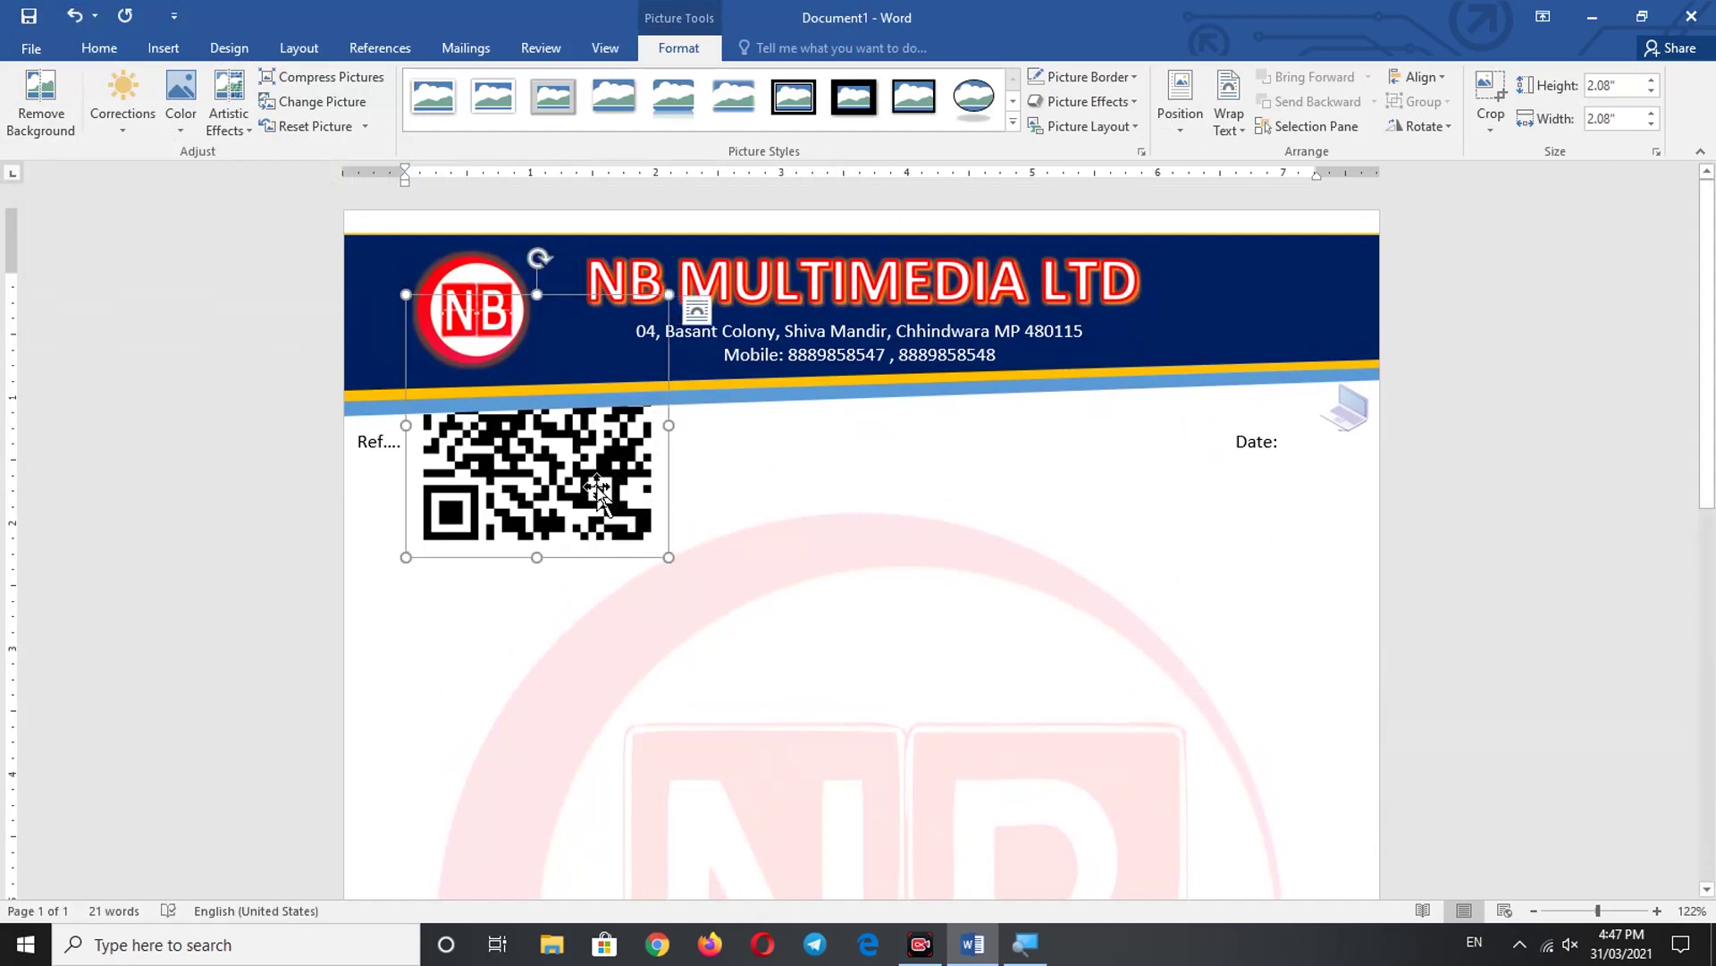
click(1228, 125)
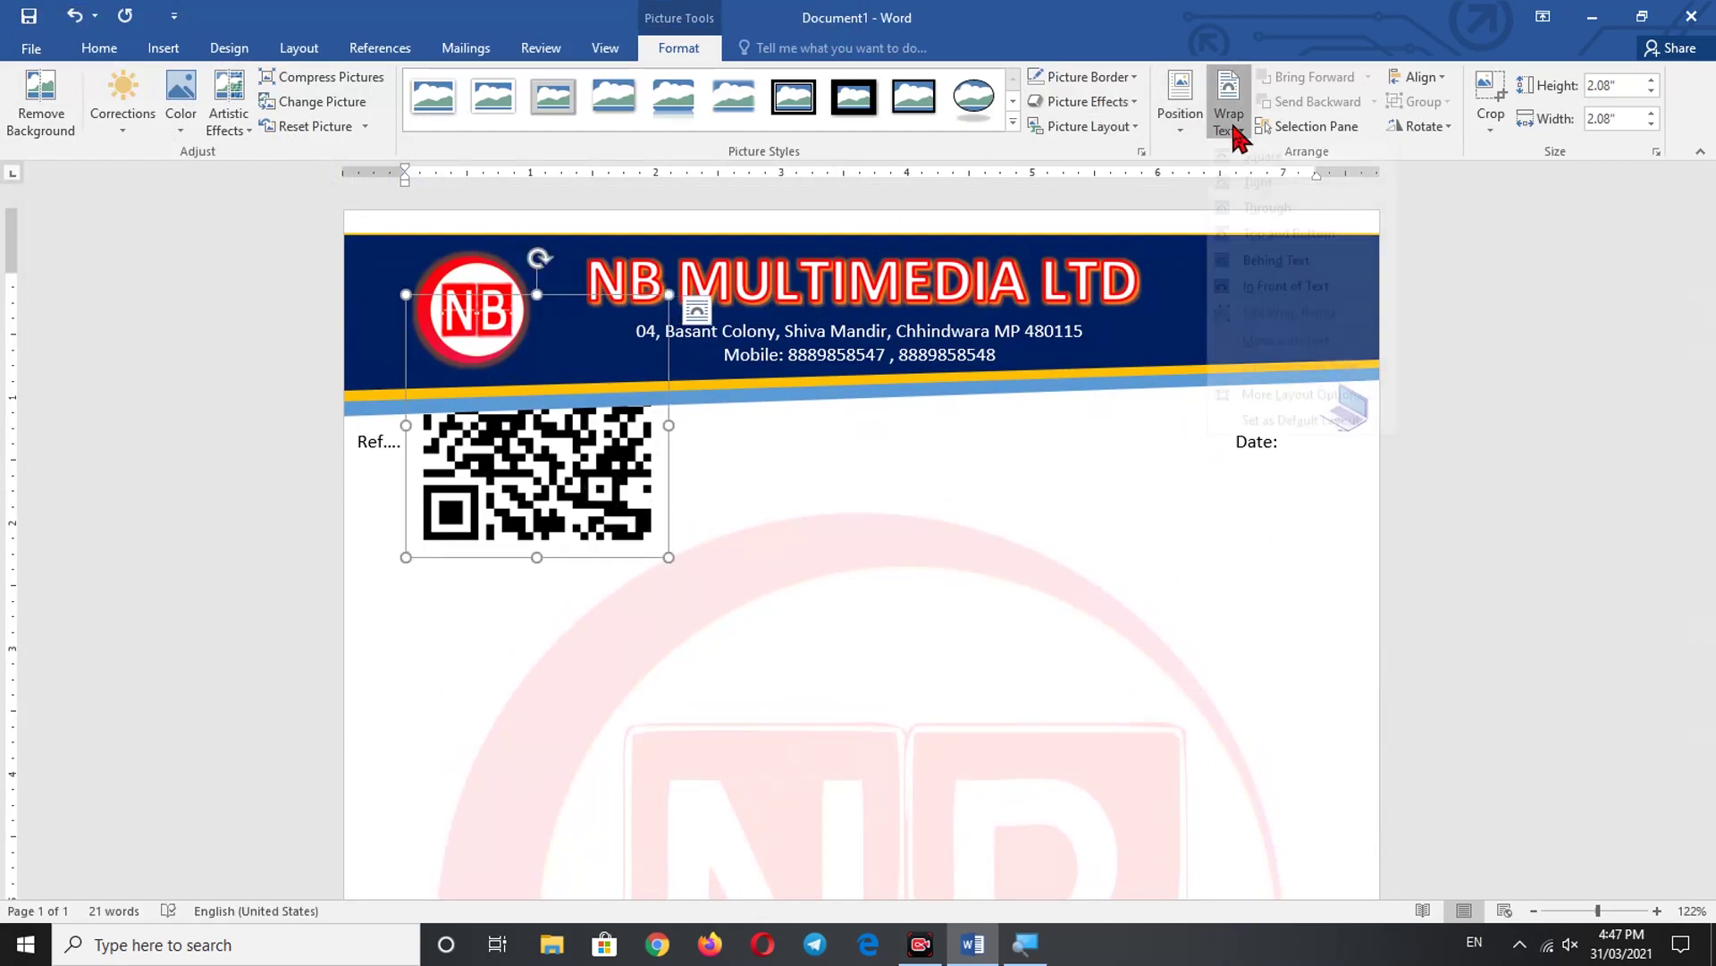
click(1296, 310)
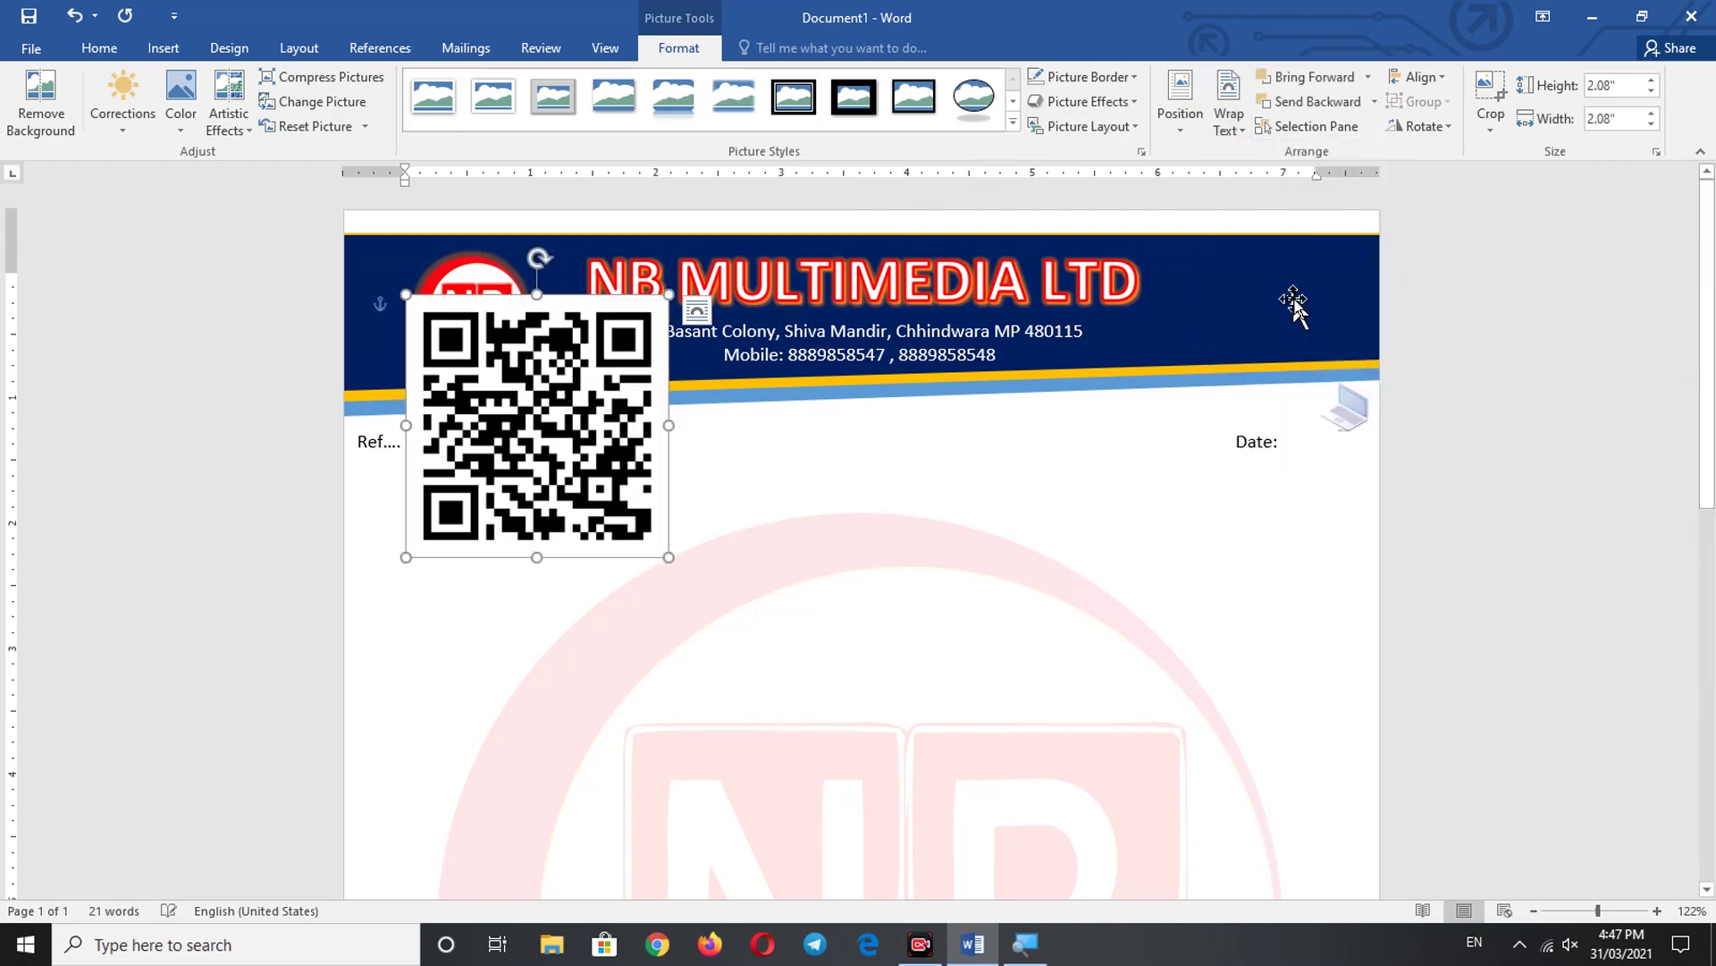
- Resize the QR code to 0.42 inches and place it at the footer band's left end
drag(626, 407, 657, 582)
scroll(655, 575, down, 5)
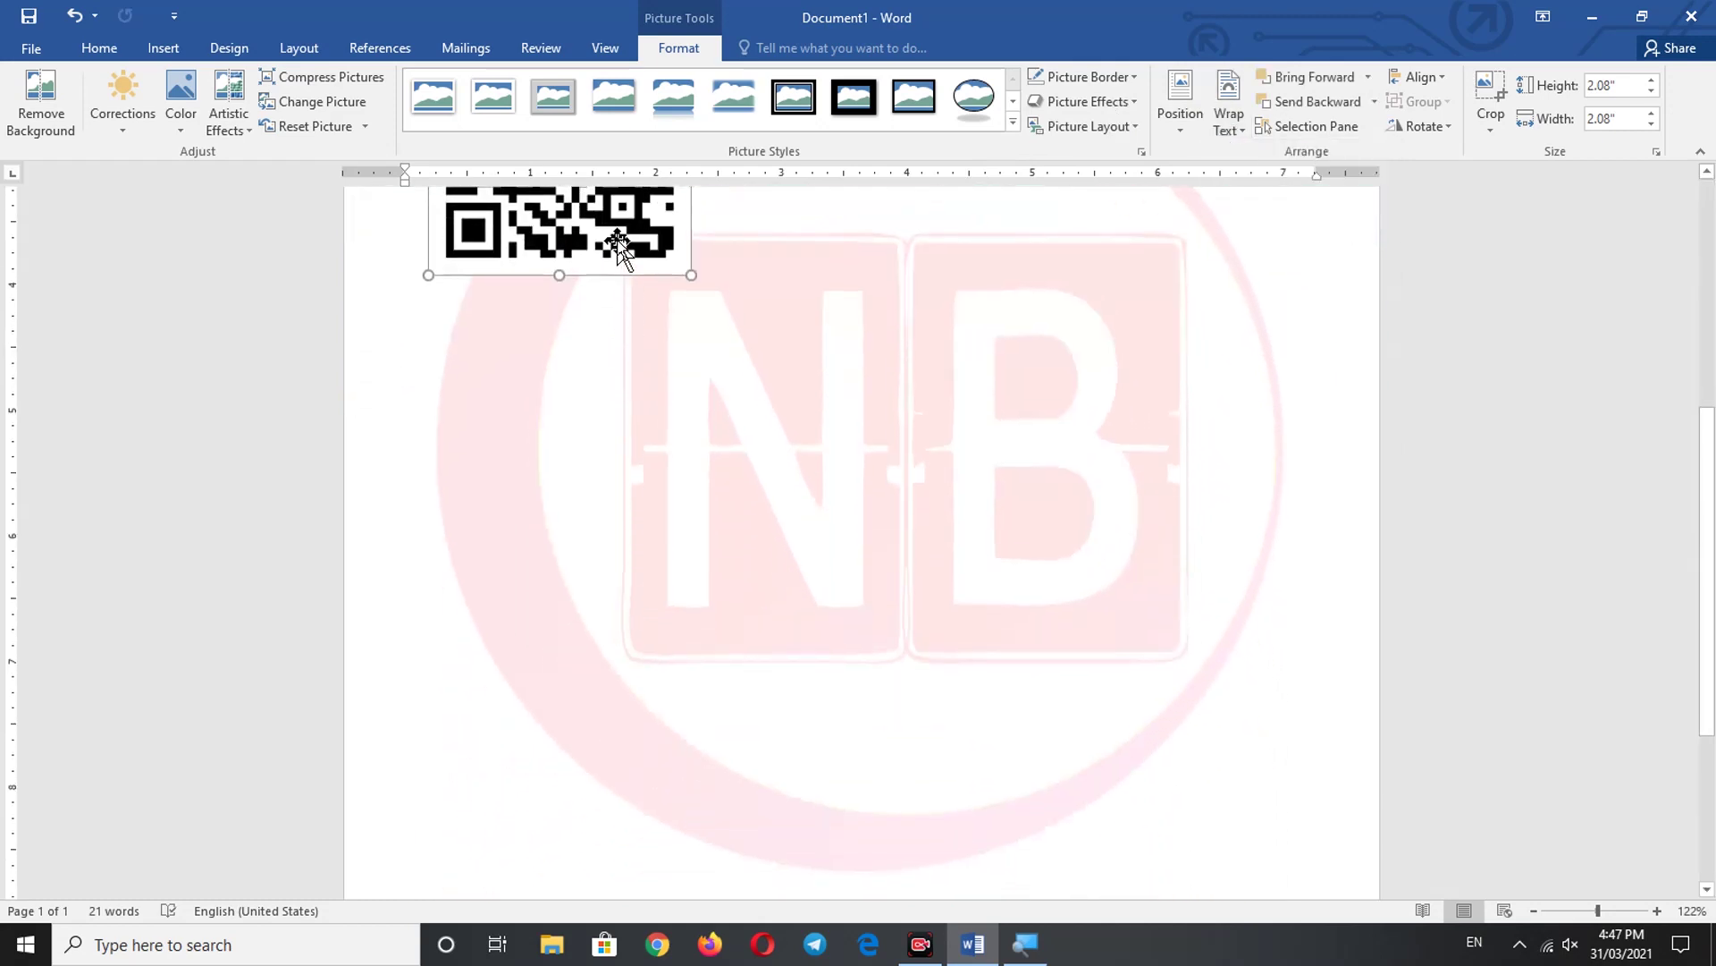
drag(620, 257, 663, 559)
scroll(728, 333, down, 3)
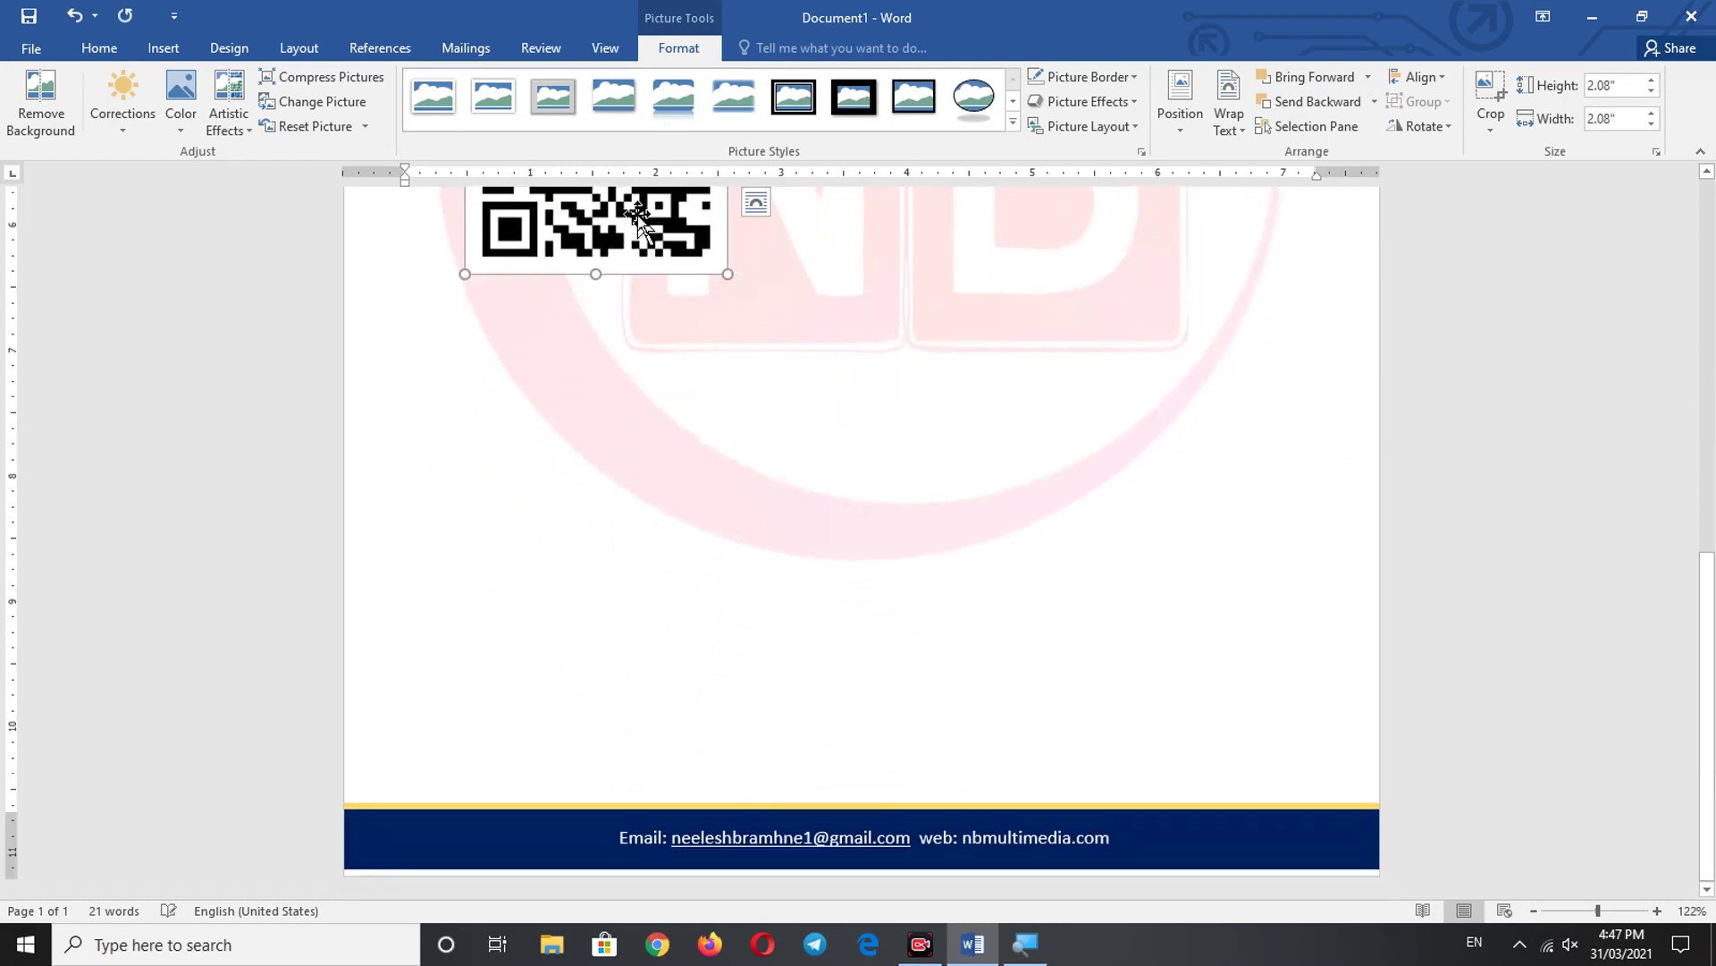
drag(640, 278, 570, 708)
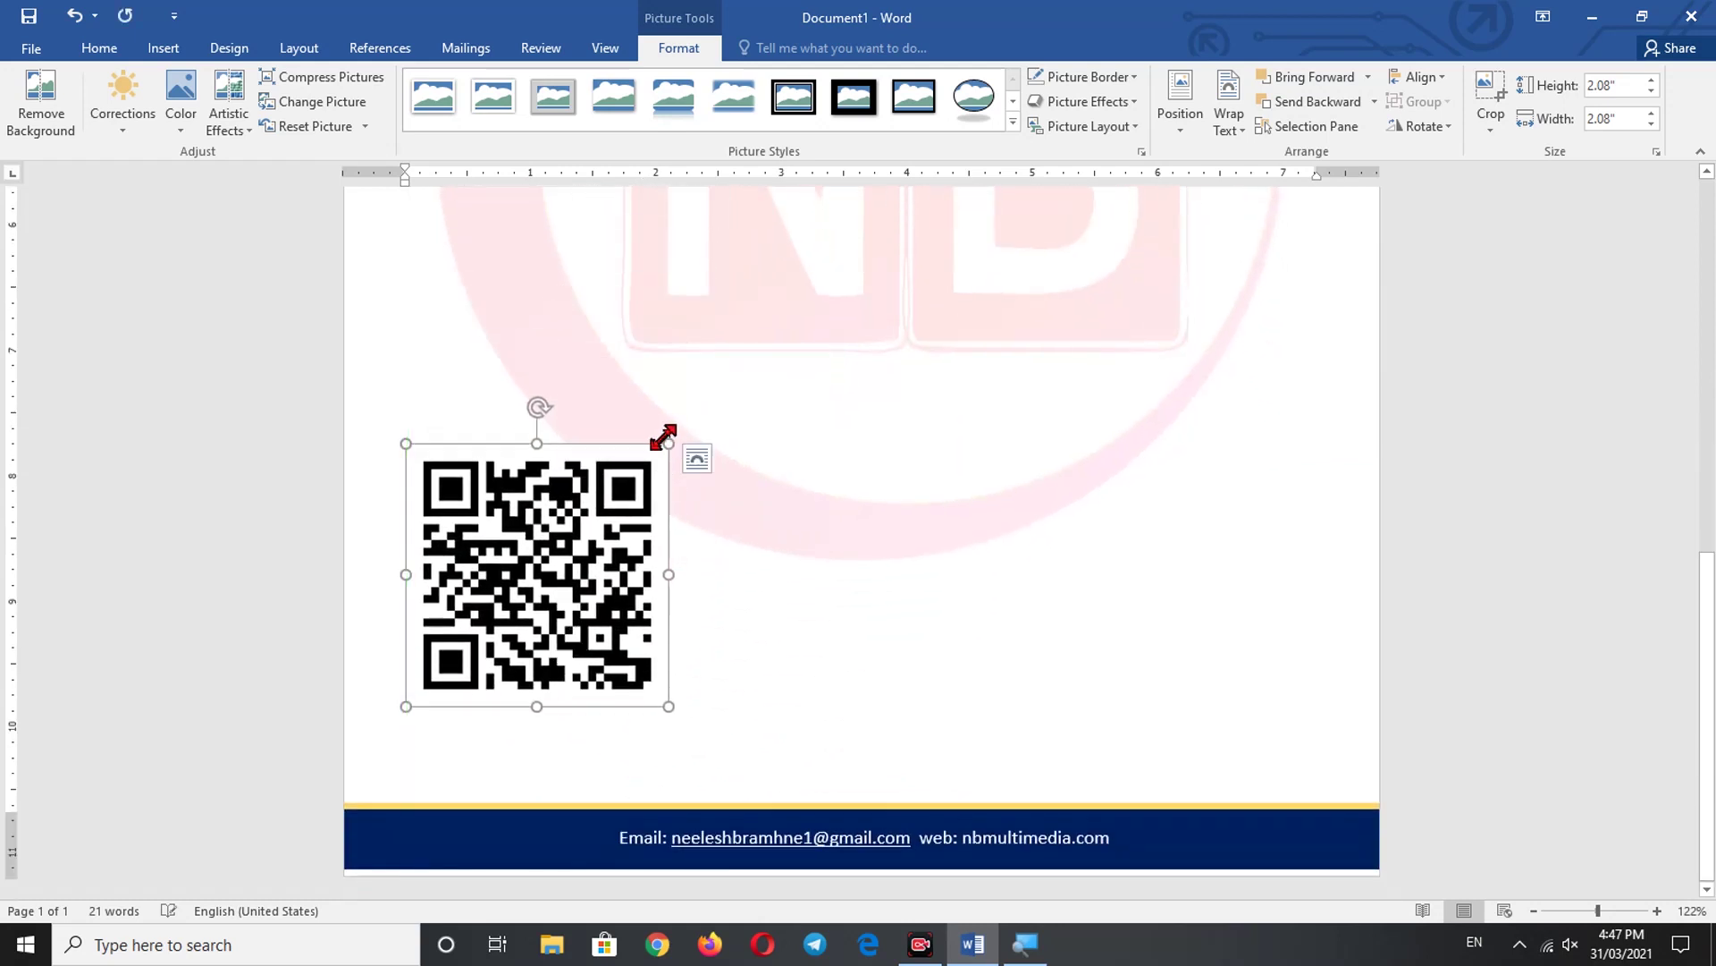
drag(663, 445, 524, 592)
drag(471, 653, 471, 759)
drag(523, 697, 413, 839)
click(617, 630)
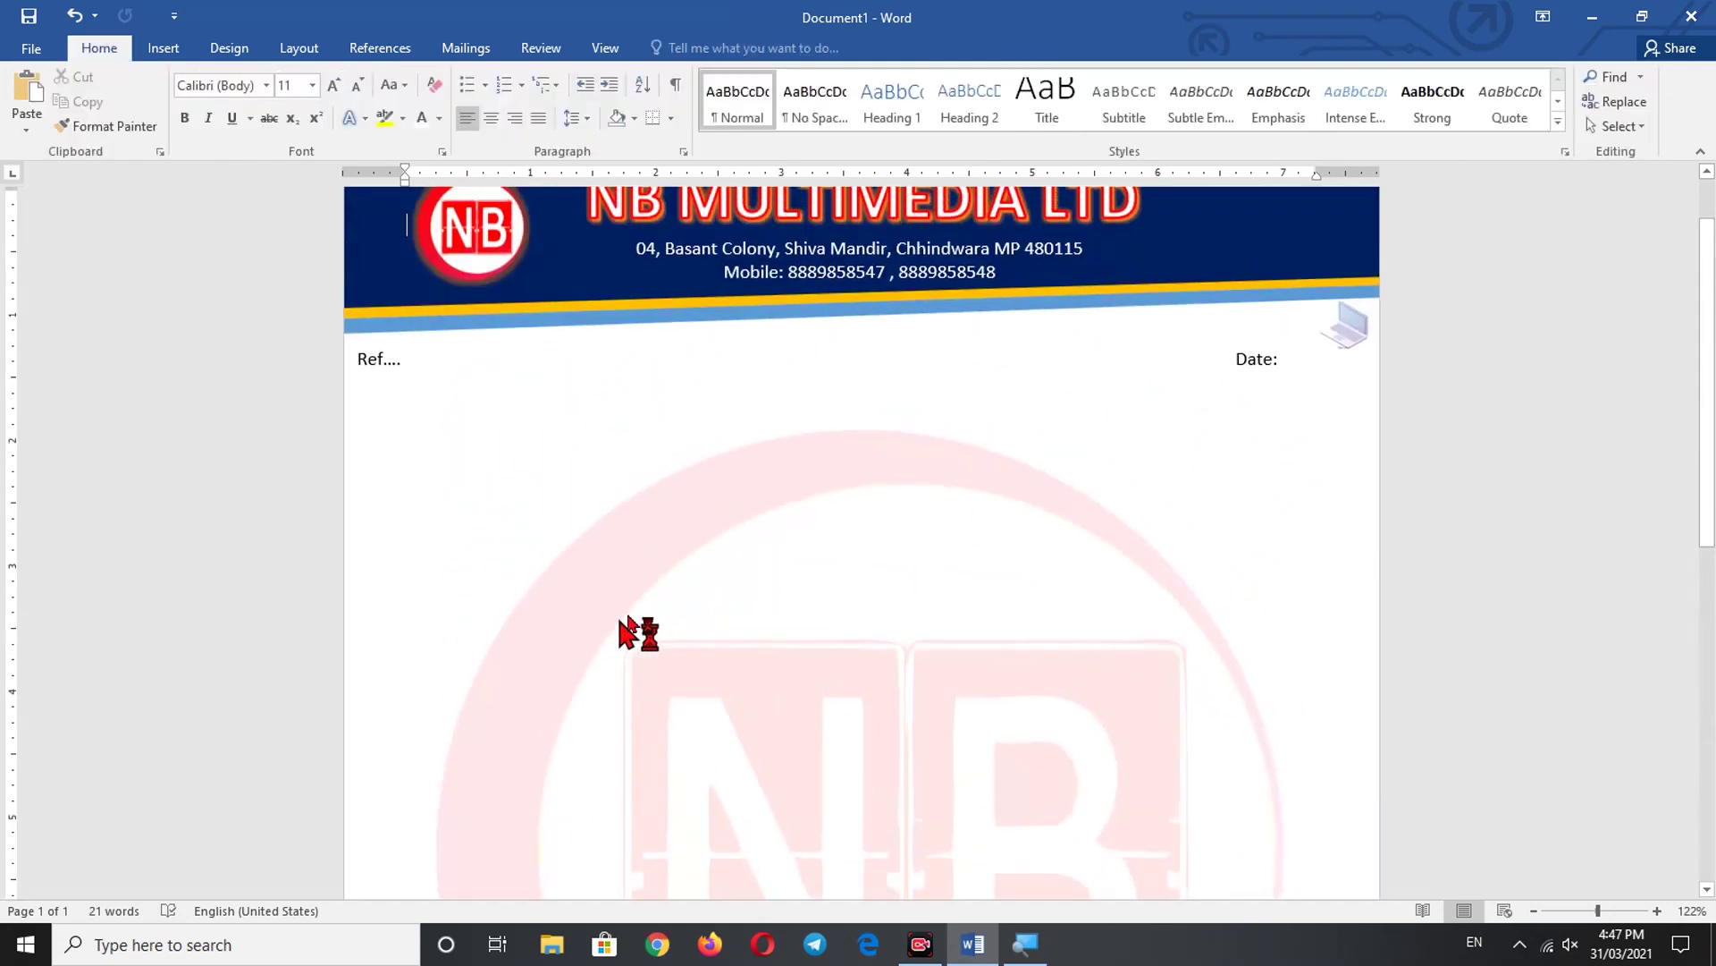
scroll(628, 626, down, 5)
scroll(624, 626, down, 4)
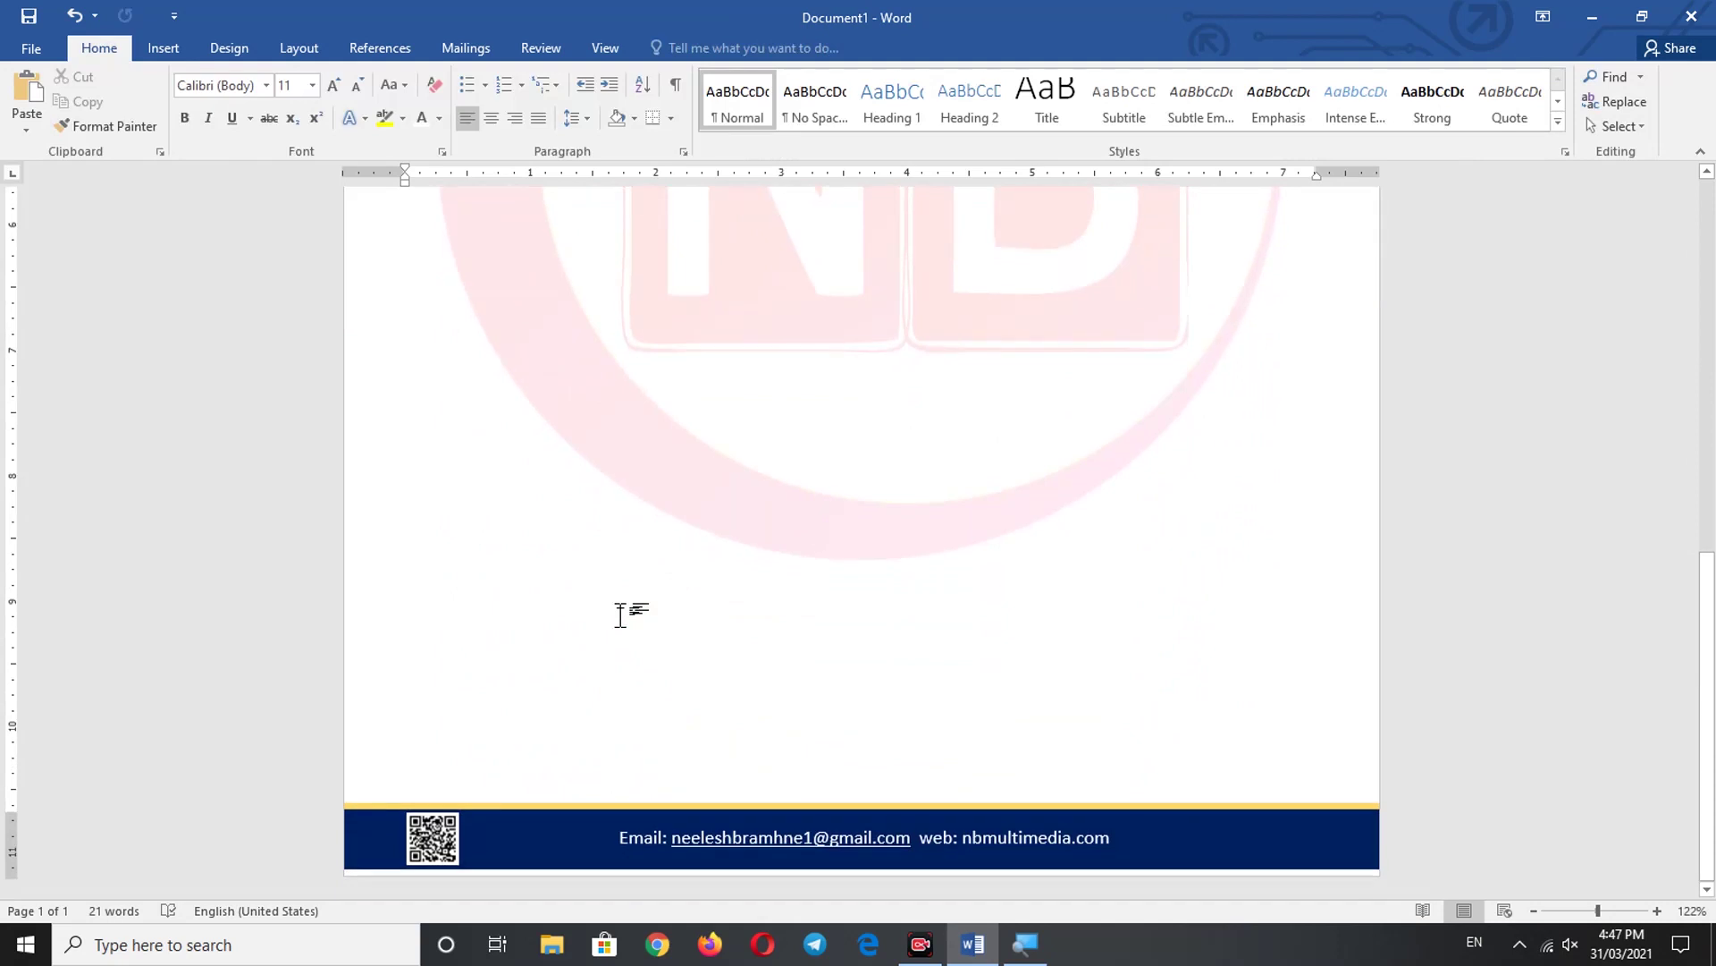
scroll(688, 469, up, 8)
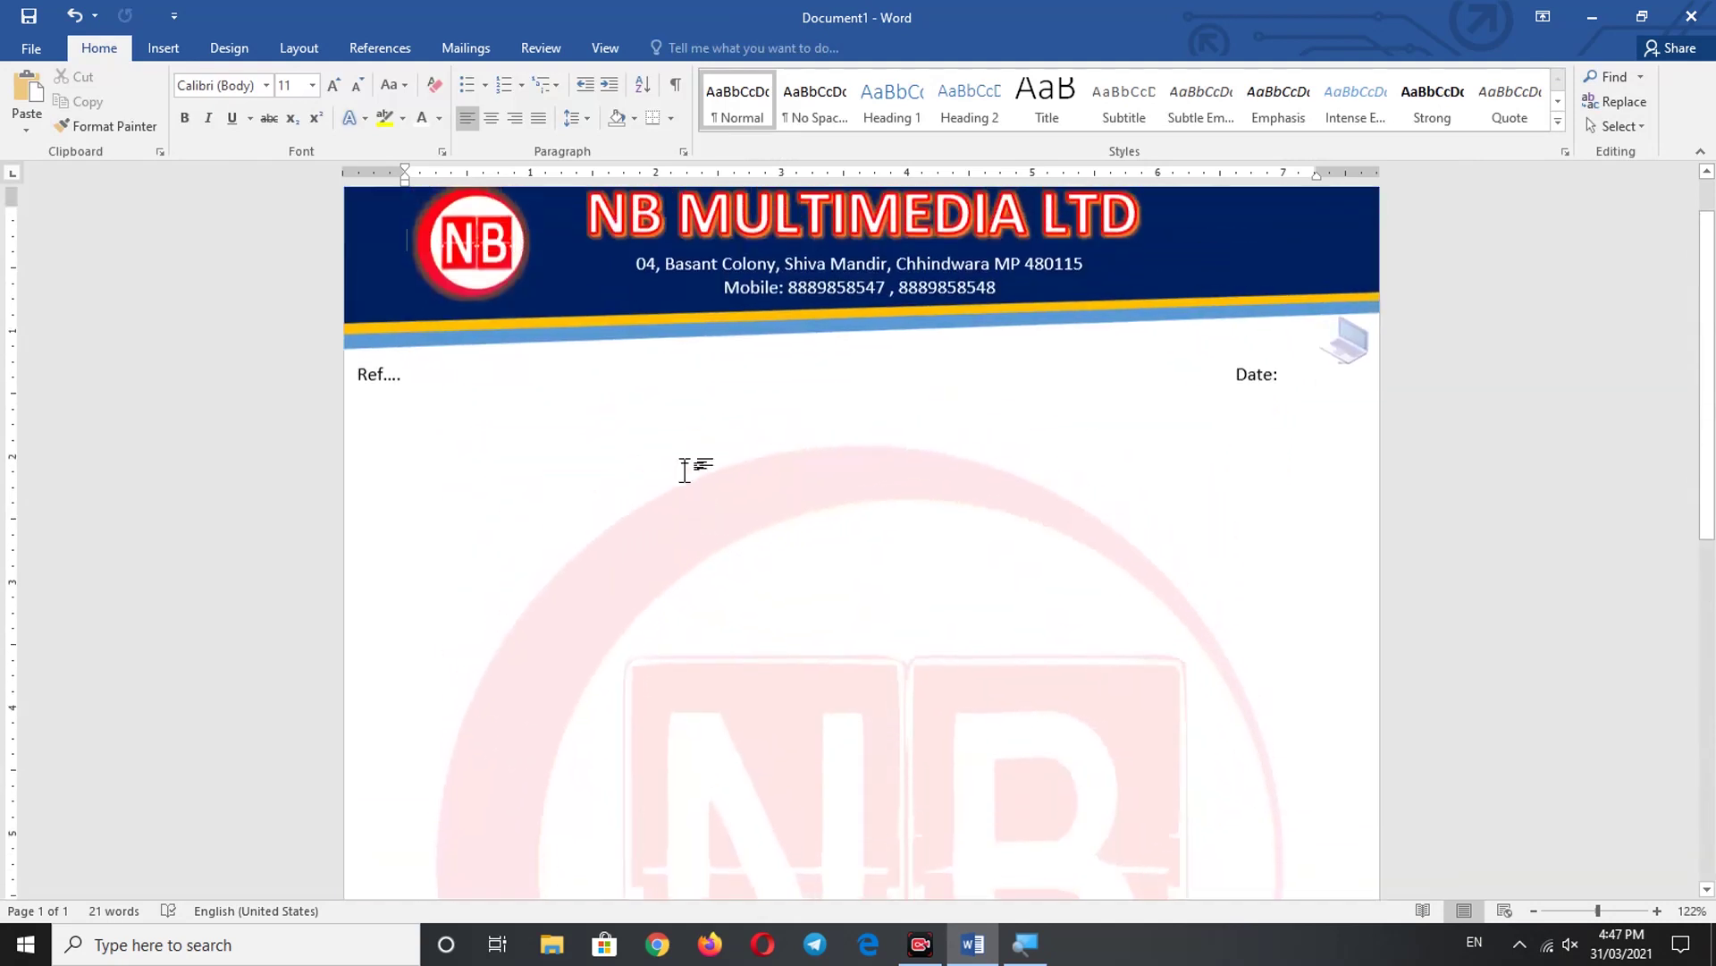
- Open the print preview and scroll over the letterhead's header and footer
click(31, 49)
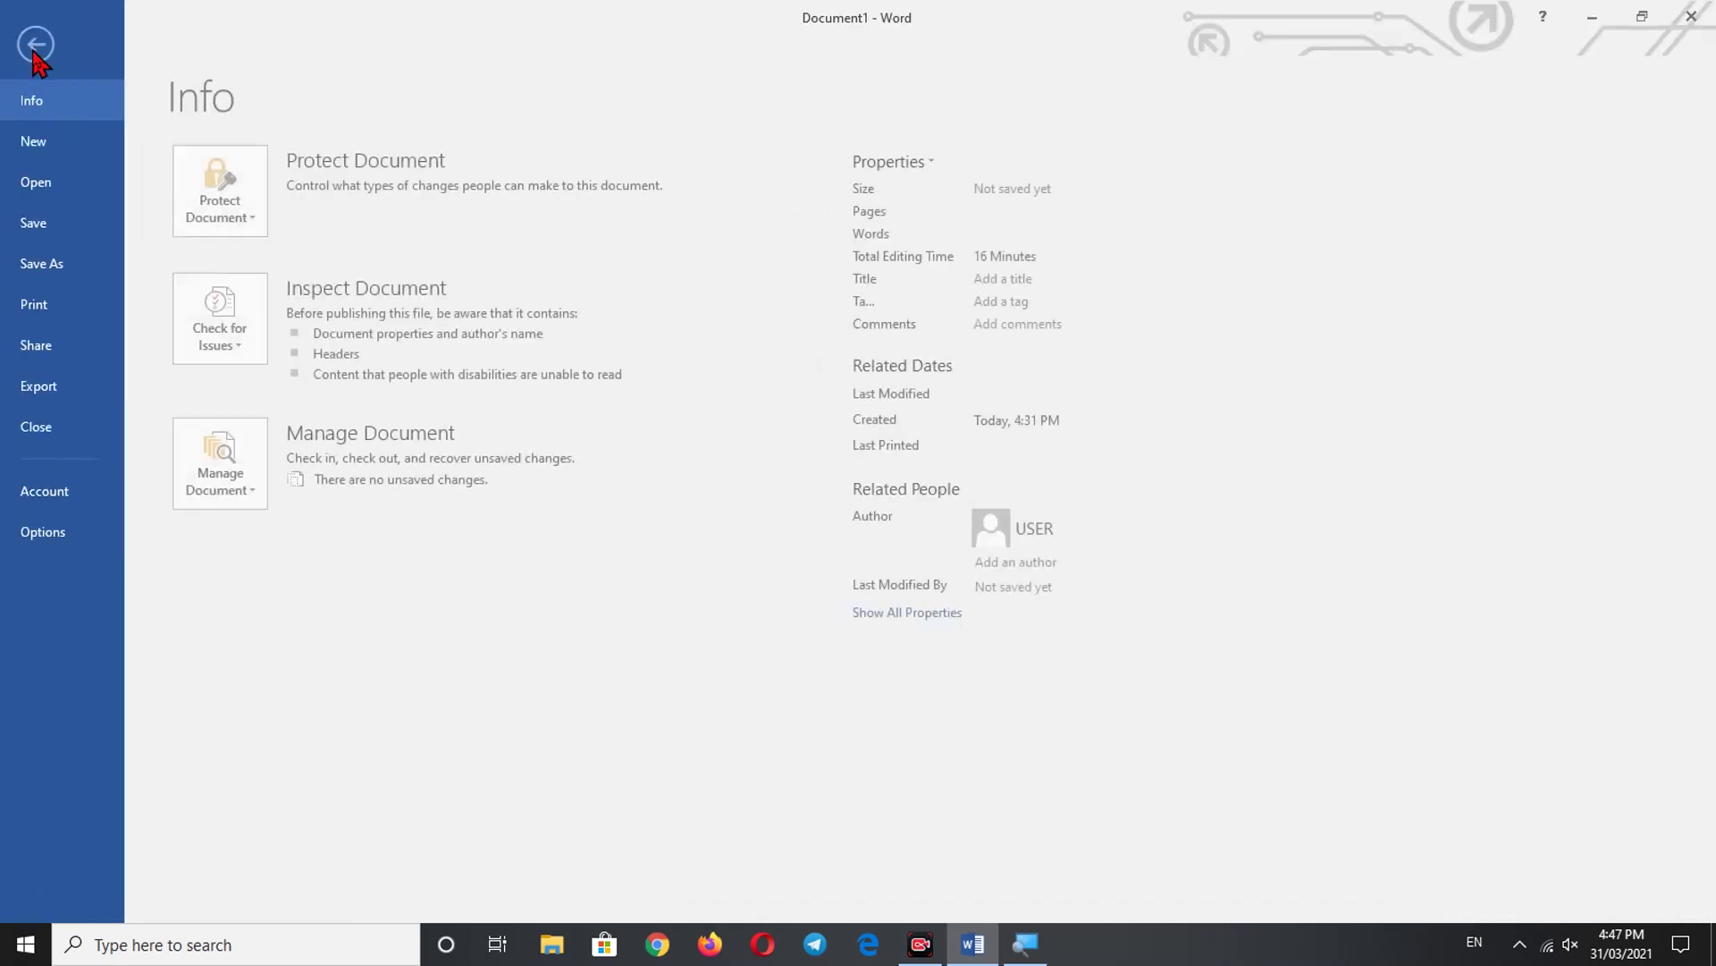
click(53, 314)
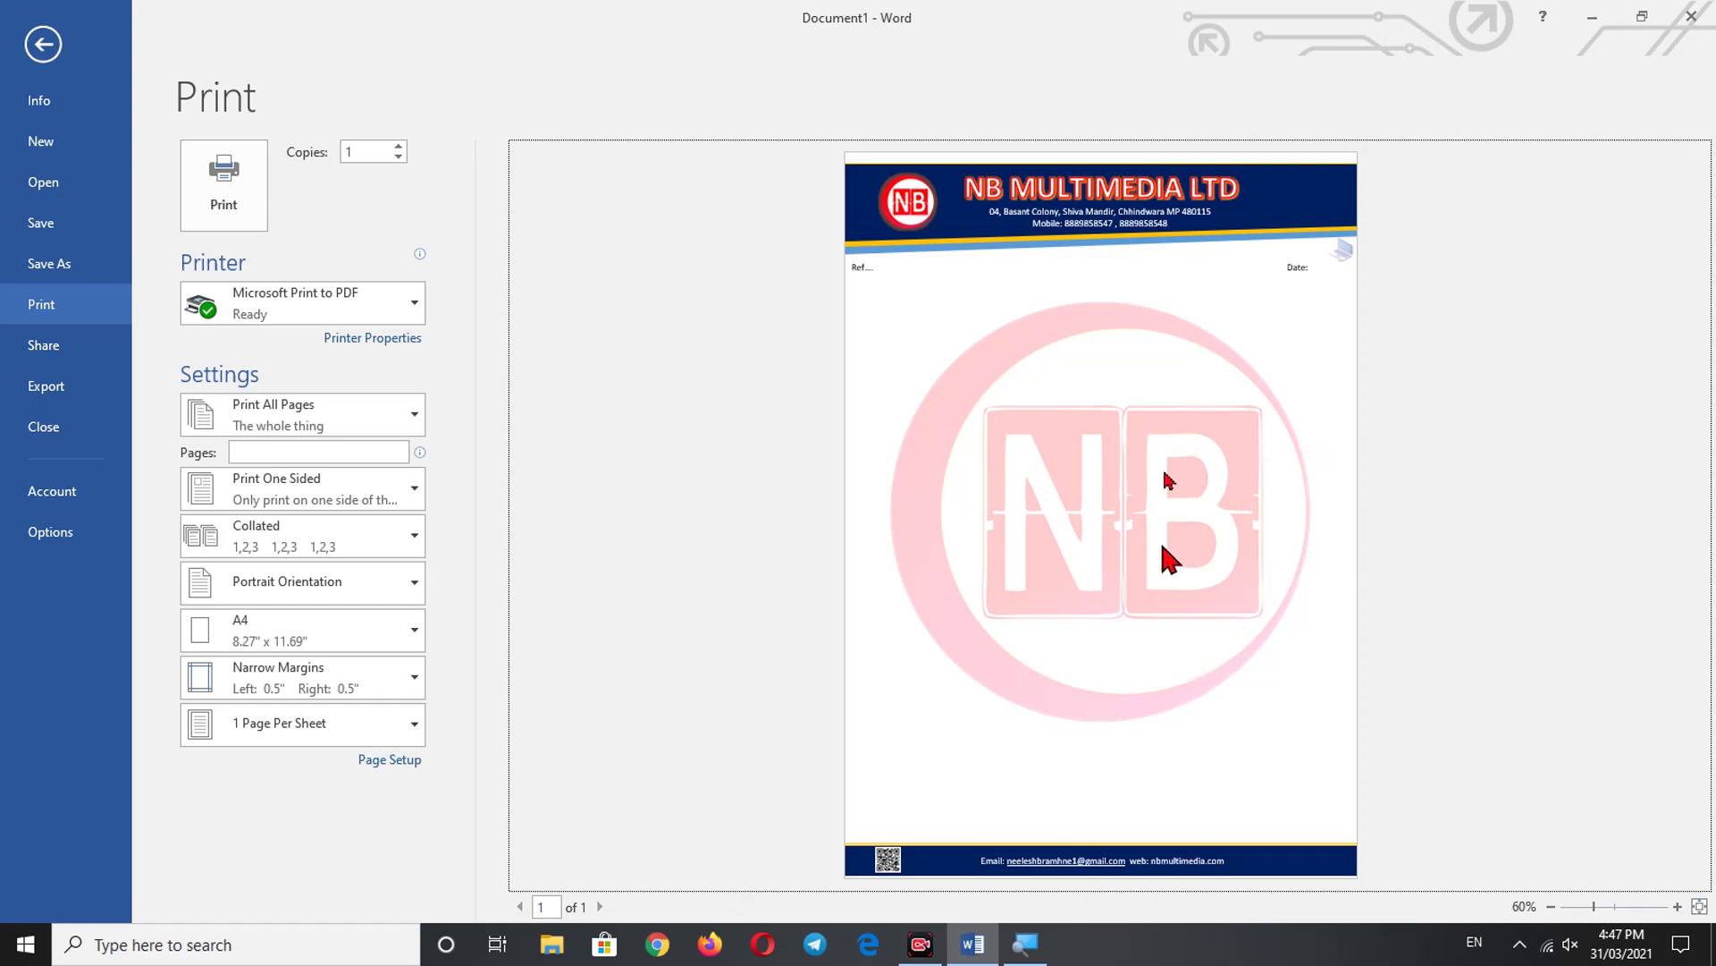
scroll(1153, 309, up, 4)
scroll(1234, 315, up, 2)
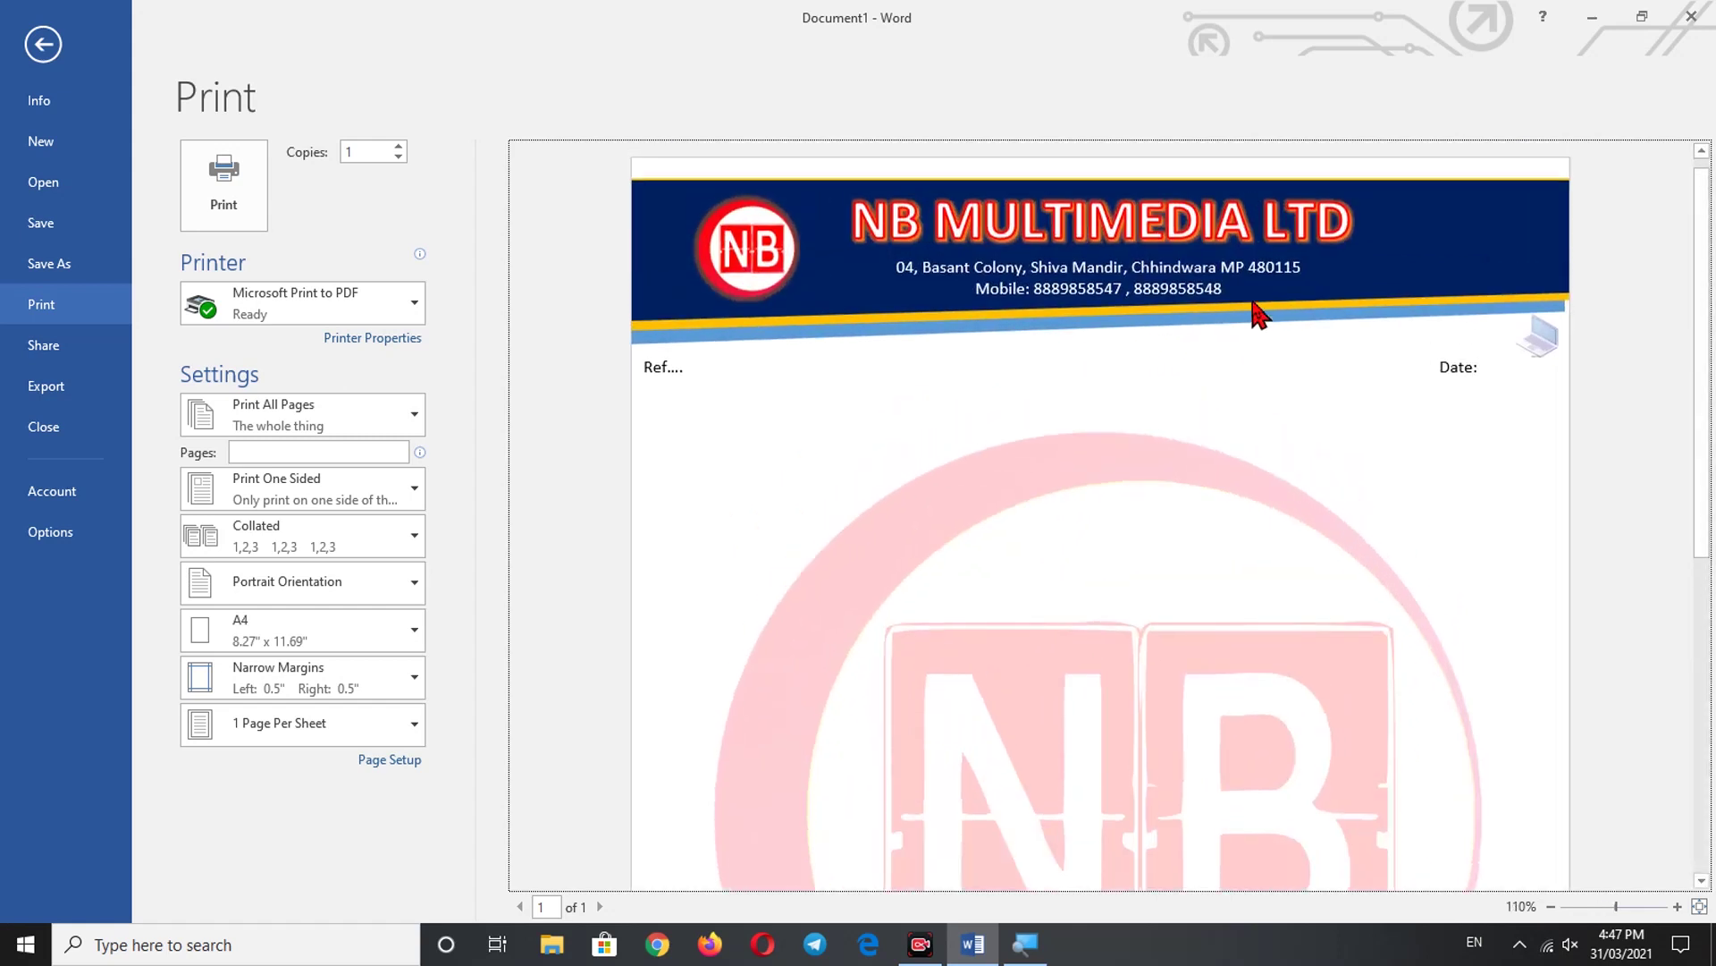
scroll(1233, 340, up, 1)
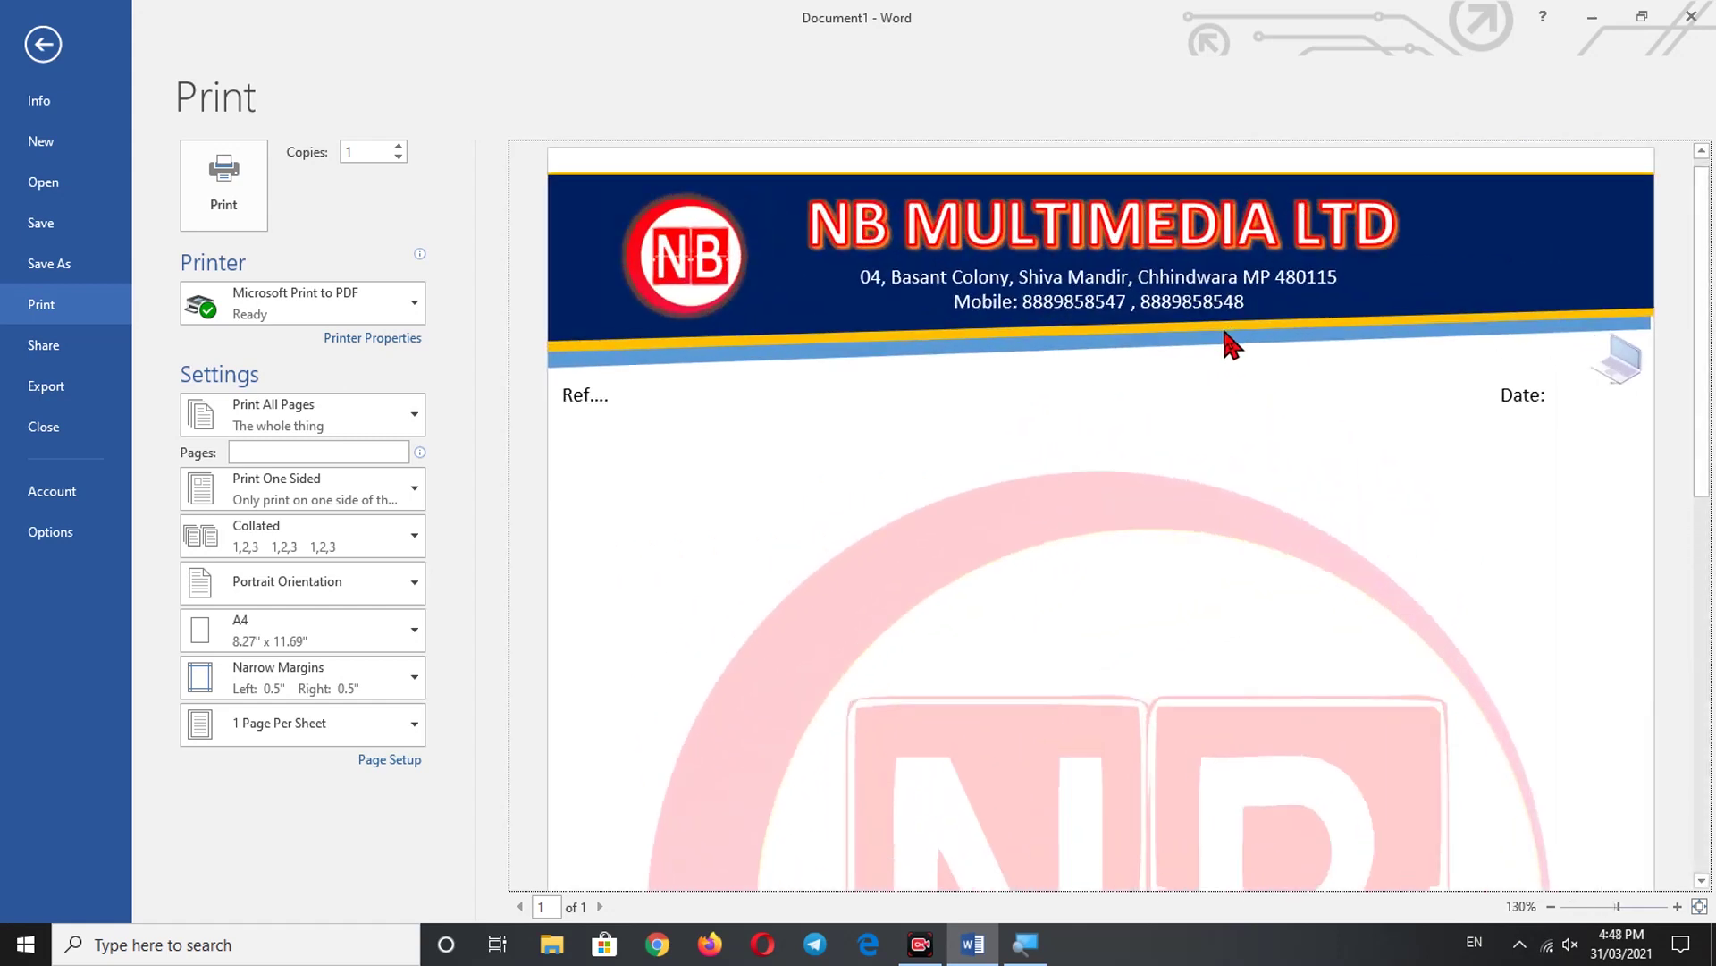
scroll(1226, 344, down, 6)
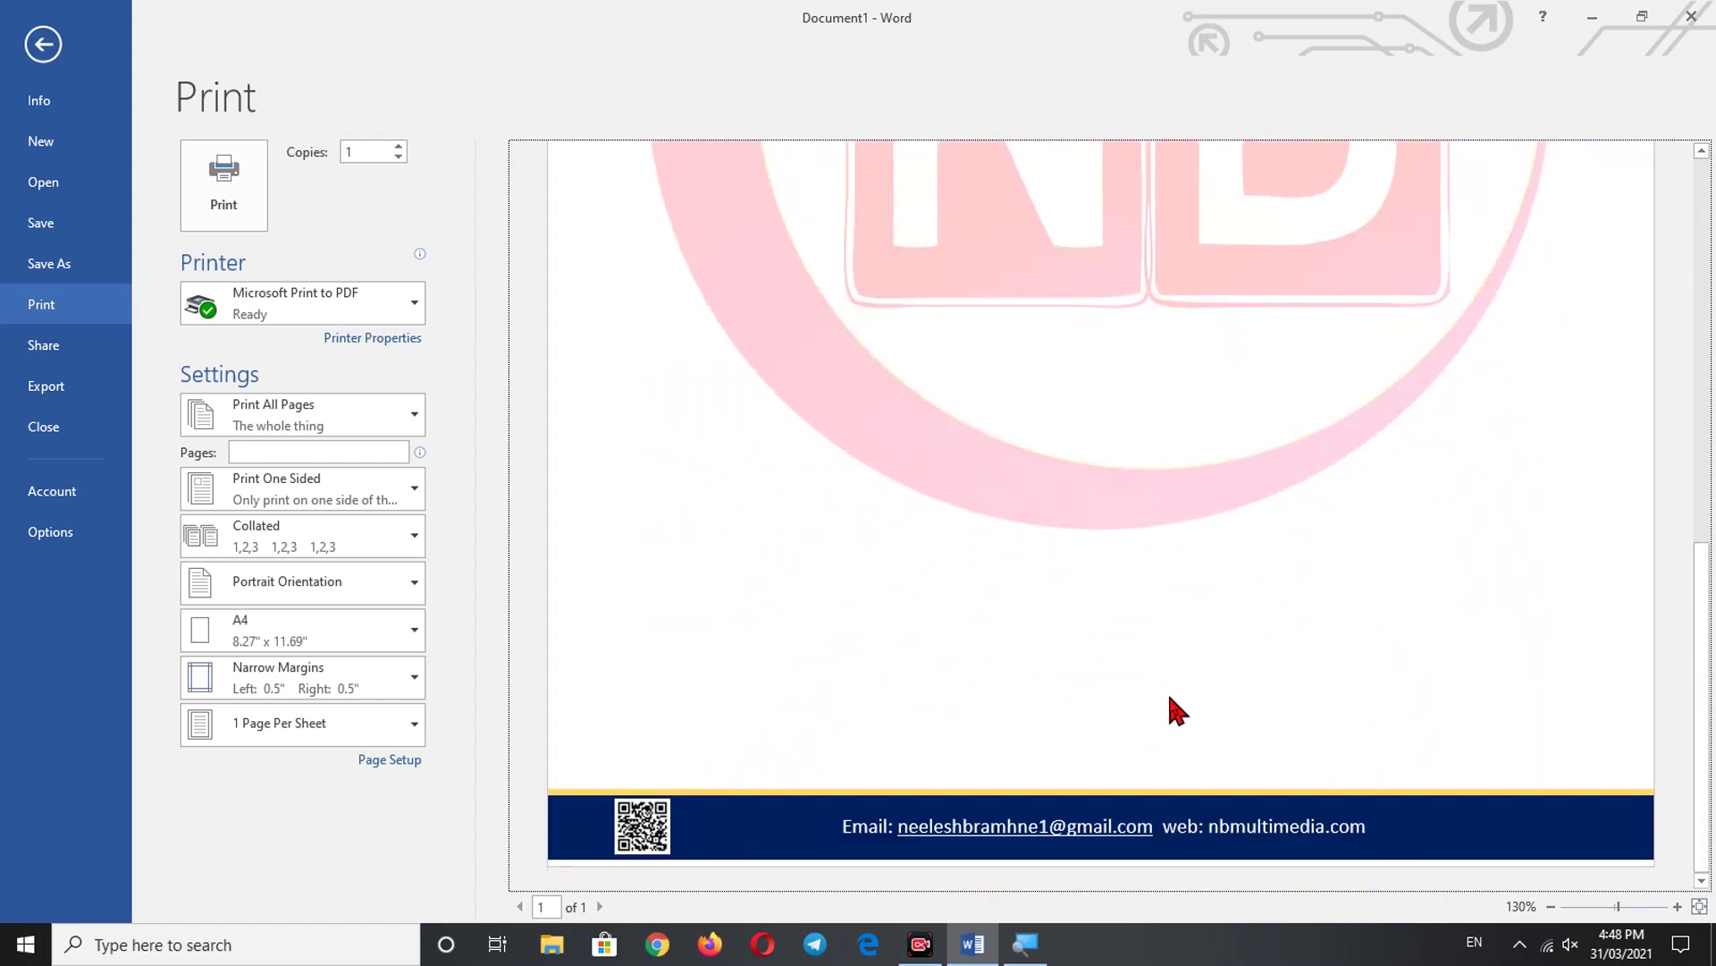
scroll(1164, 713, up, 2)
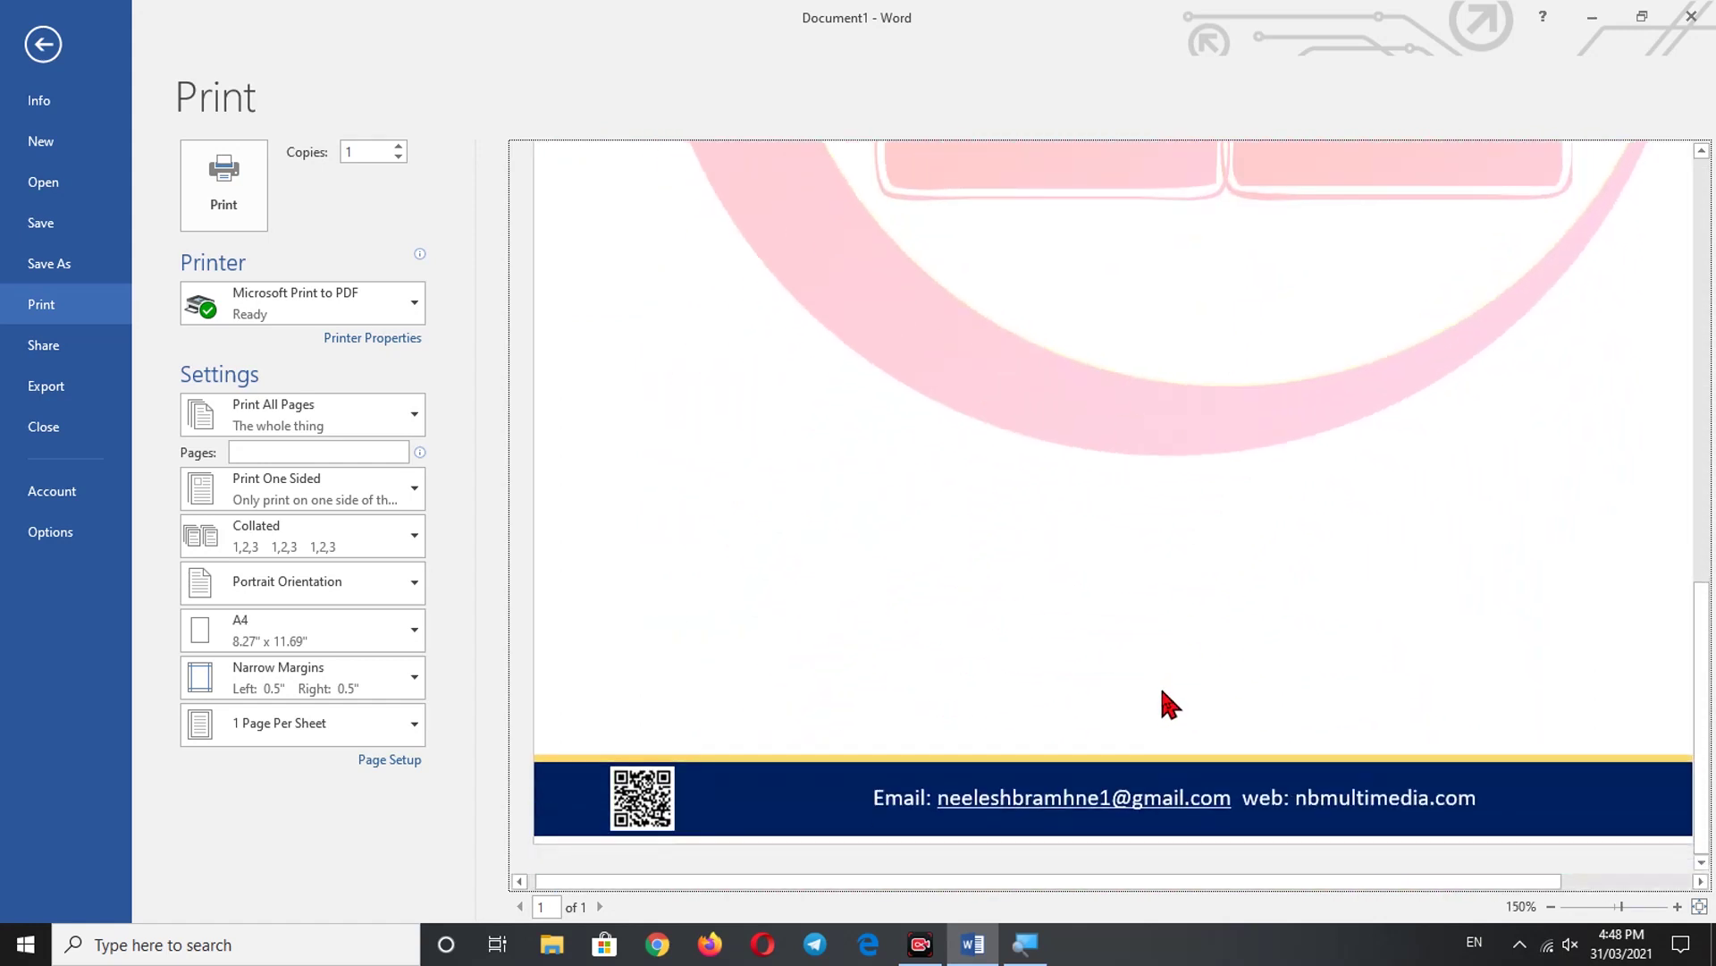
scroll(1162, 674, down, 3)
scroll(1168, 662, up, 6)
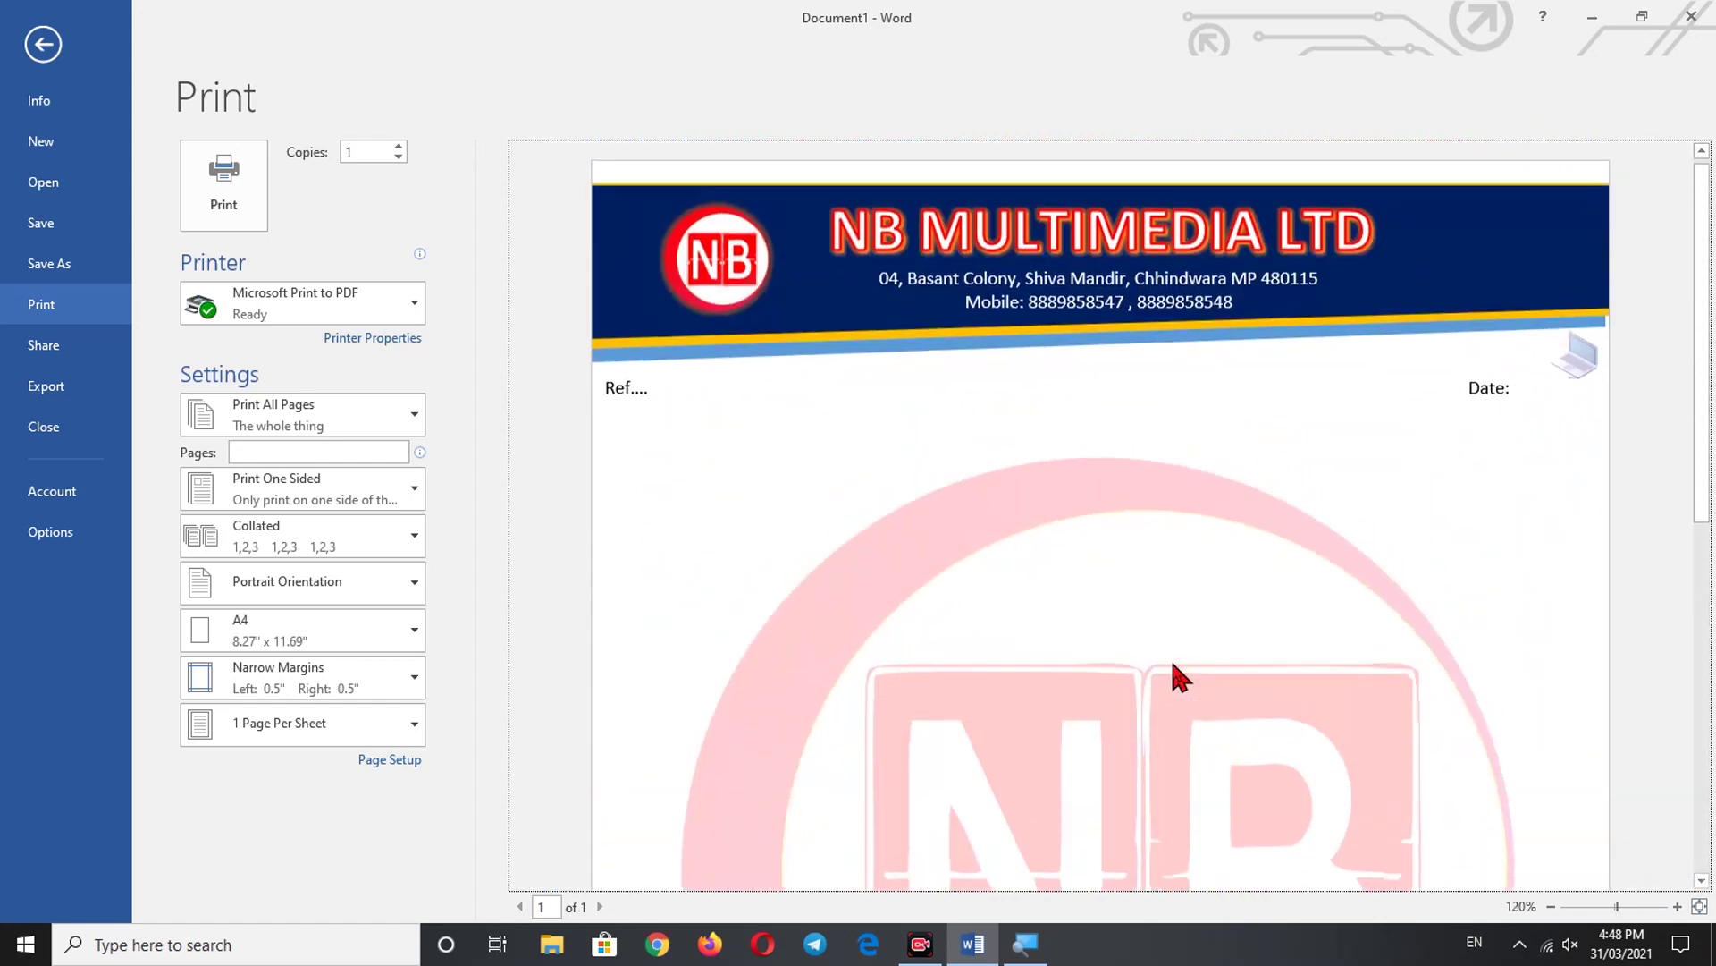